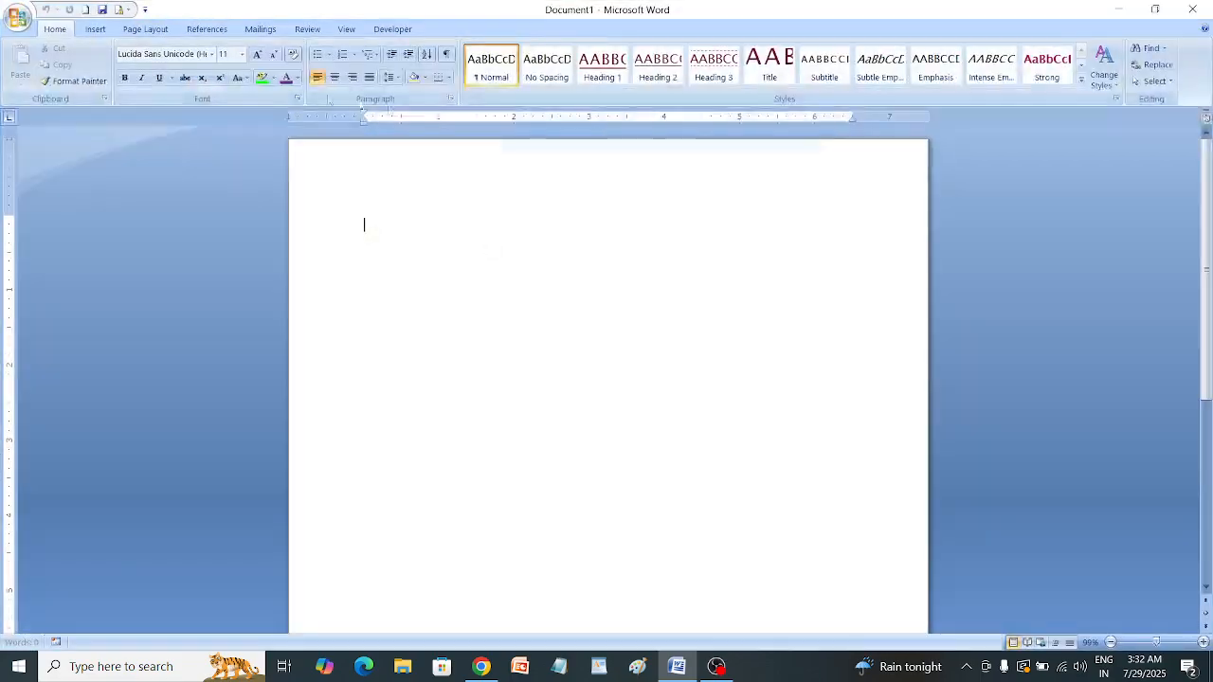
click(98, 29)
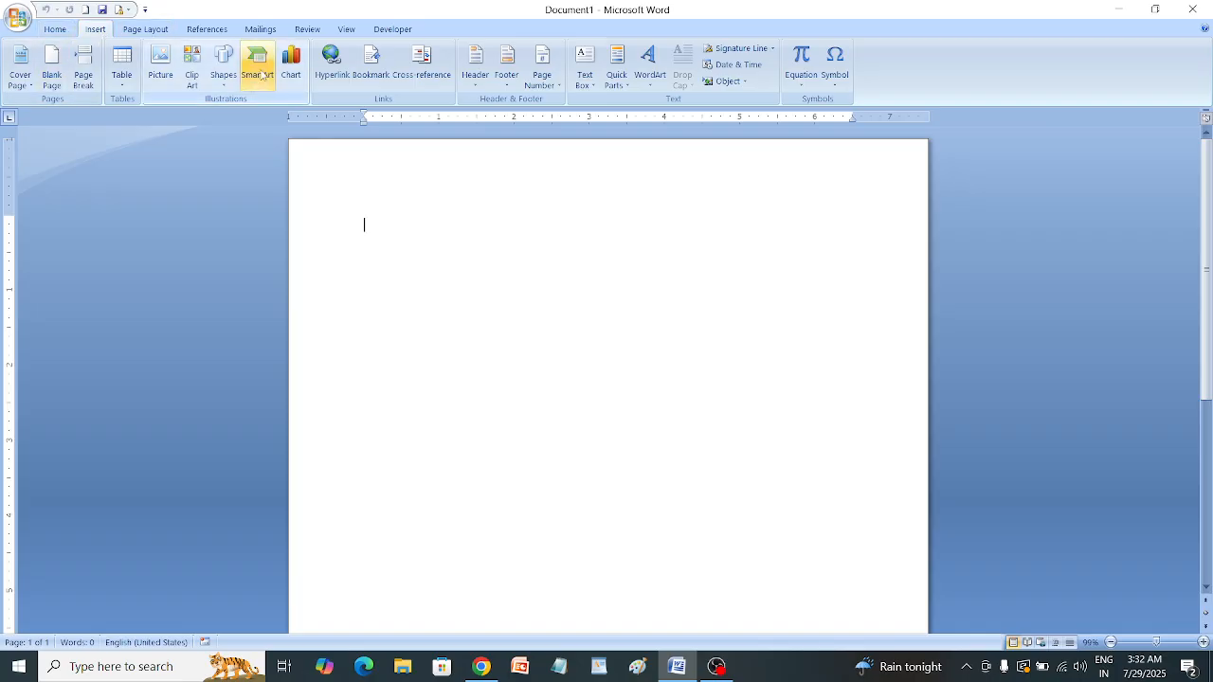
click(289, 74)
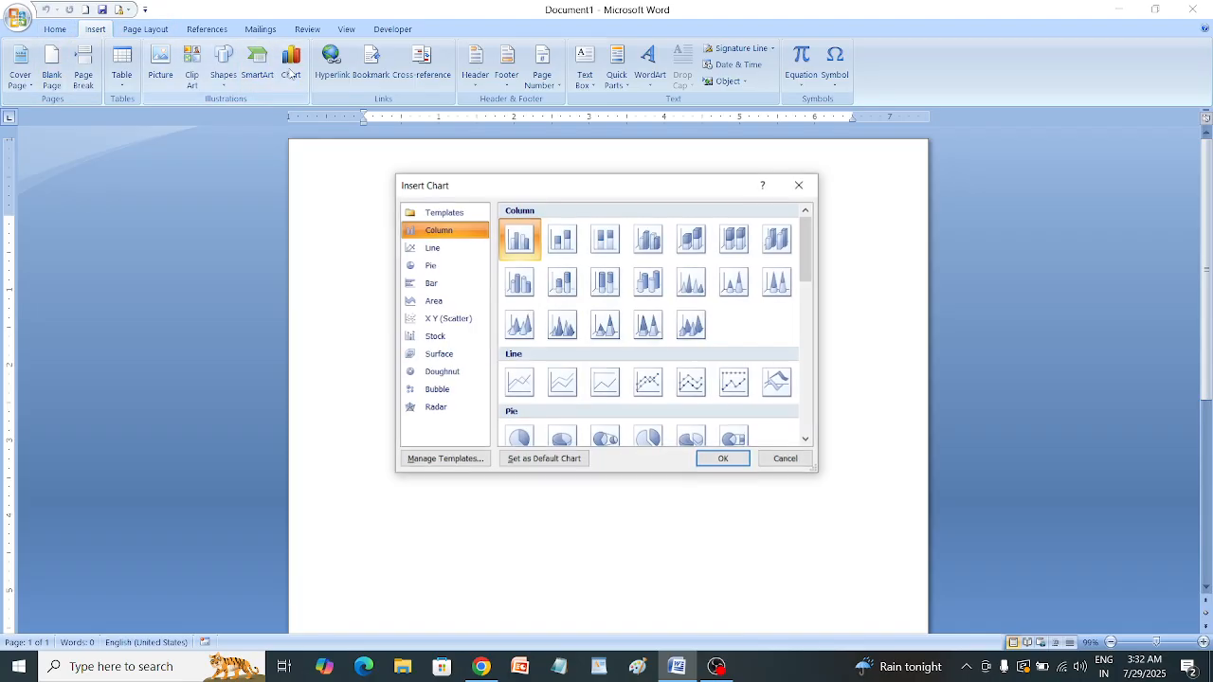
click(562, 238)
click(722, 459)
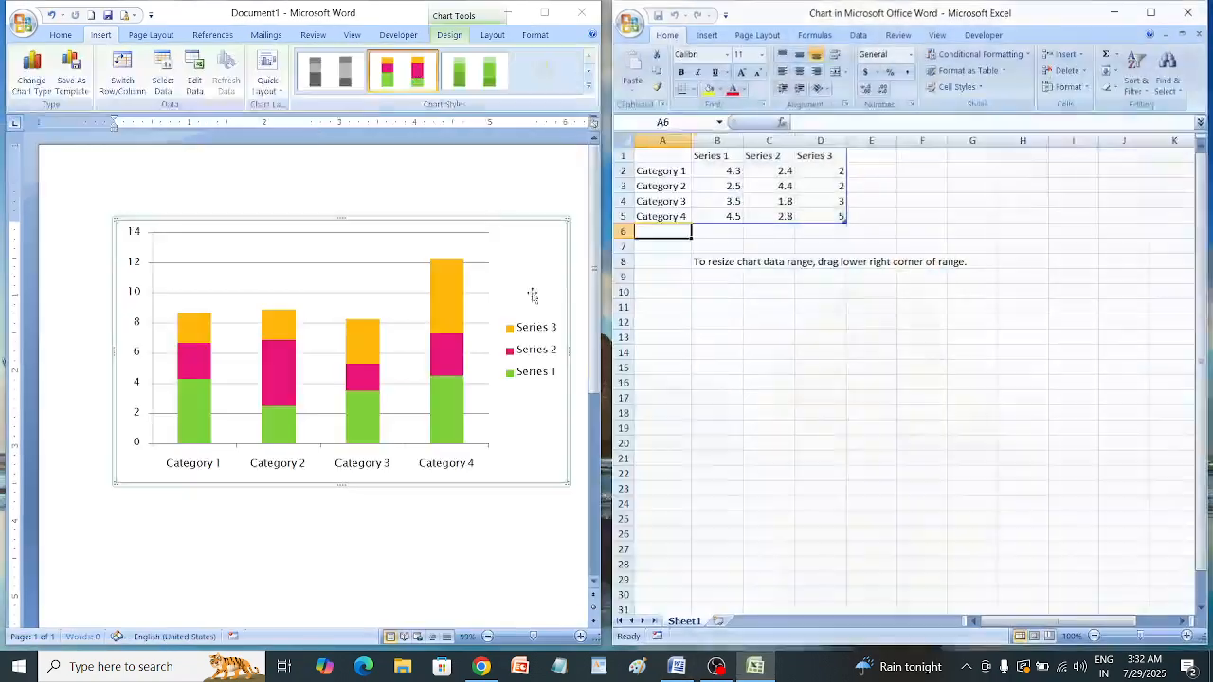
click(1189, 13)
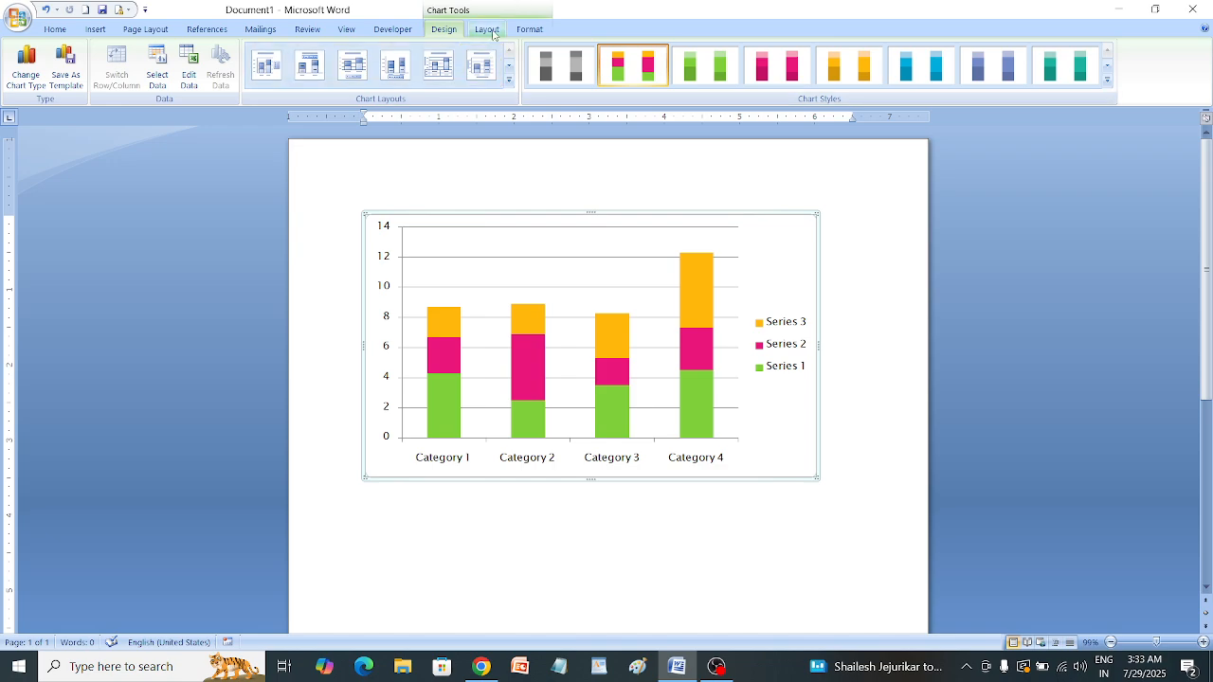
click(489, 30)
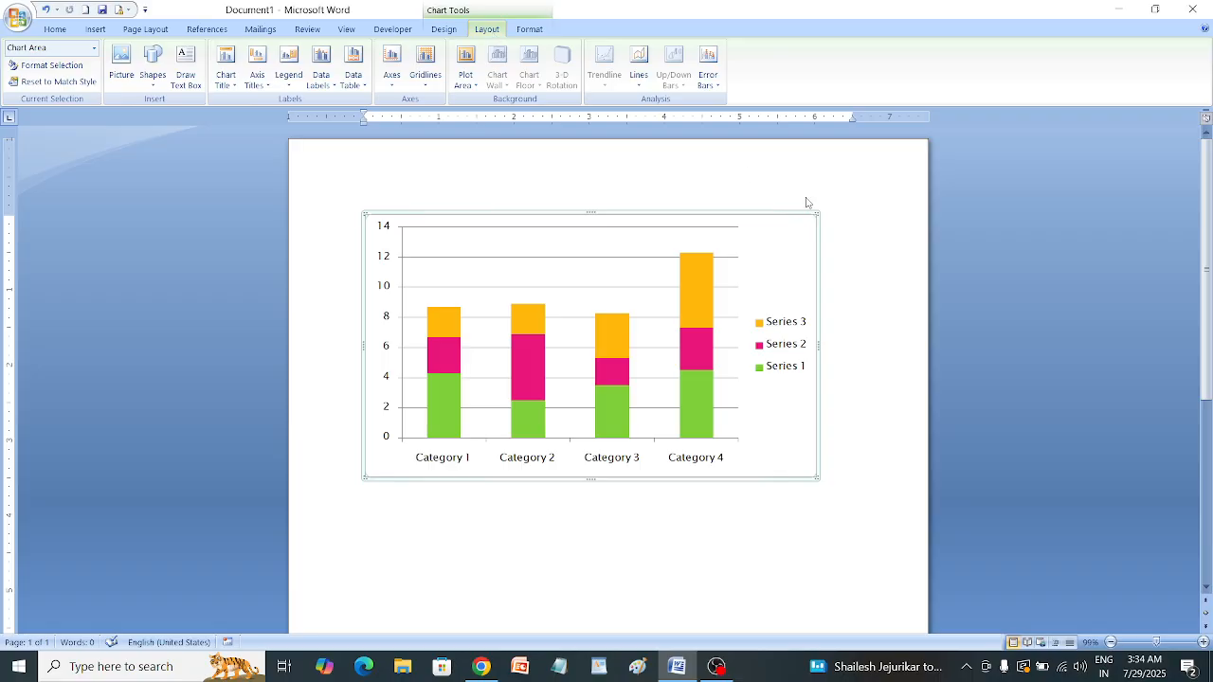
key(ctrl+z)
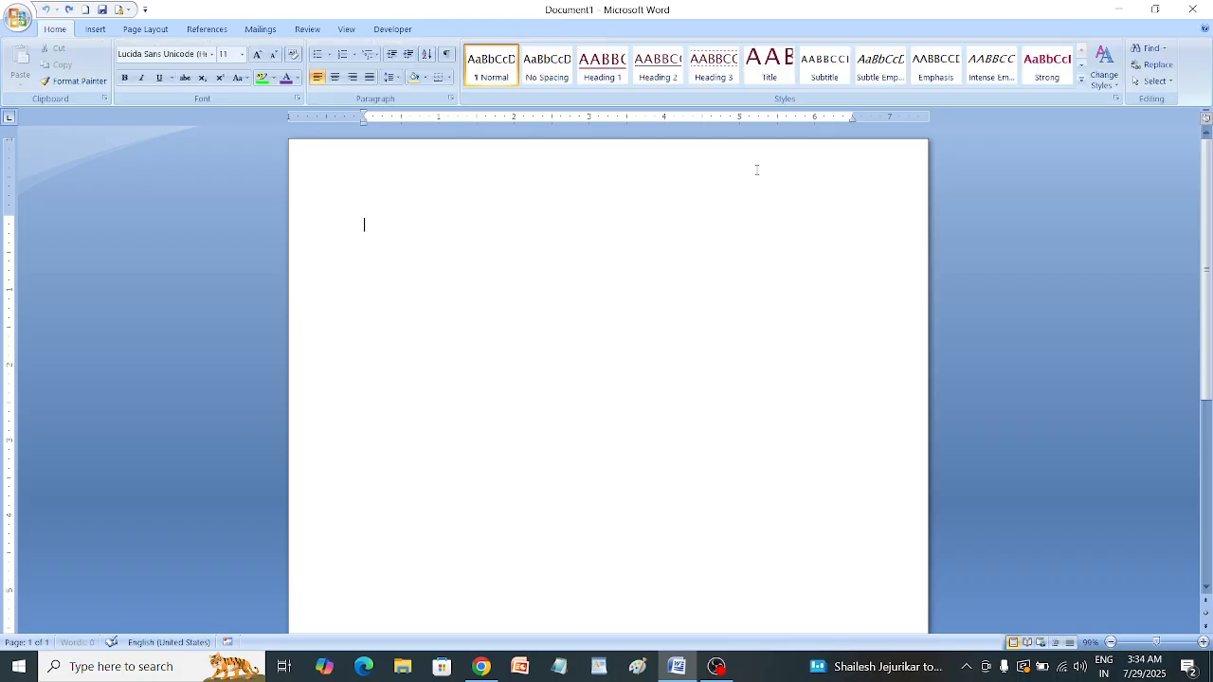
Insert a 100% stacked column chart with the default sample data and close its data sheet
click(94, 29)
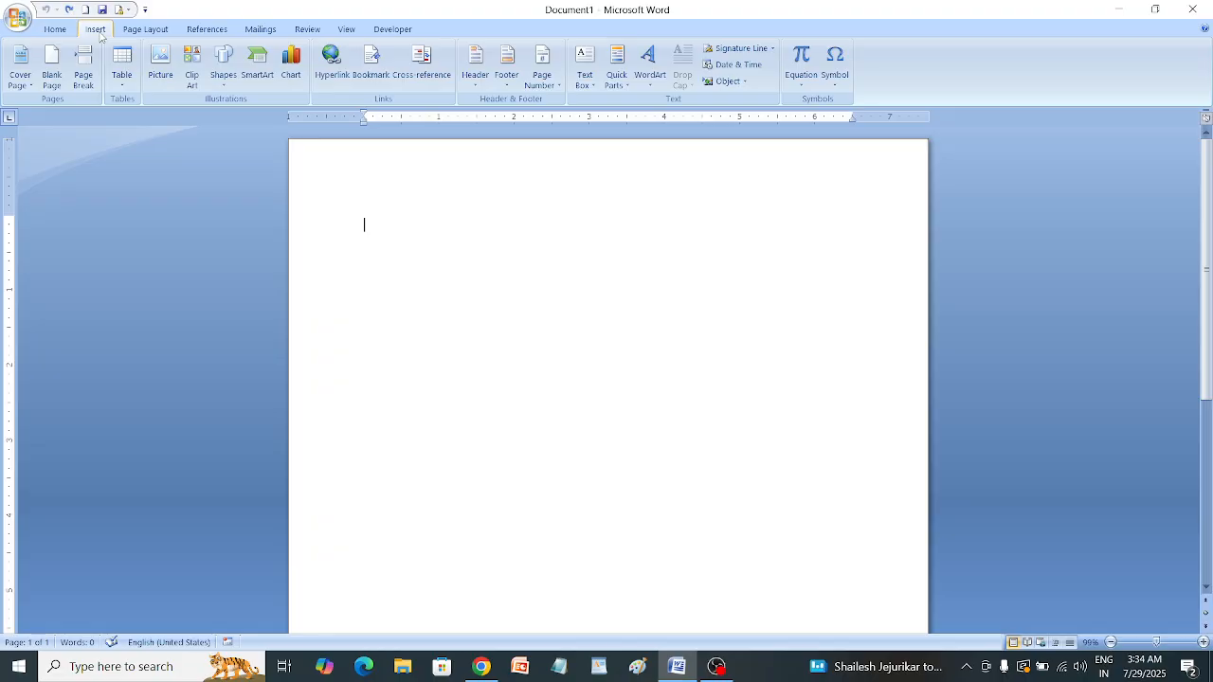
click(291, 66)
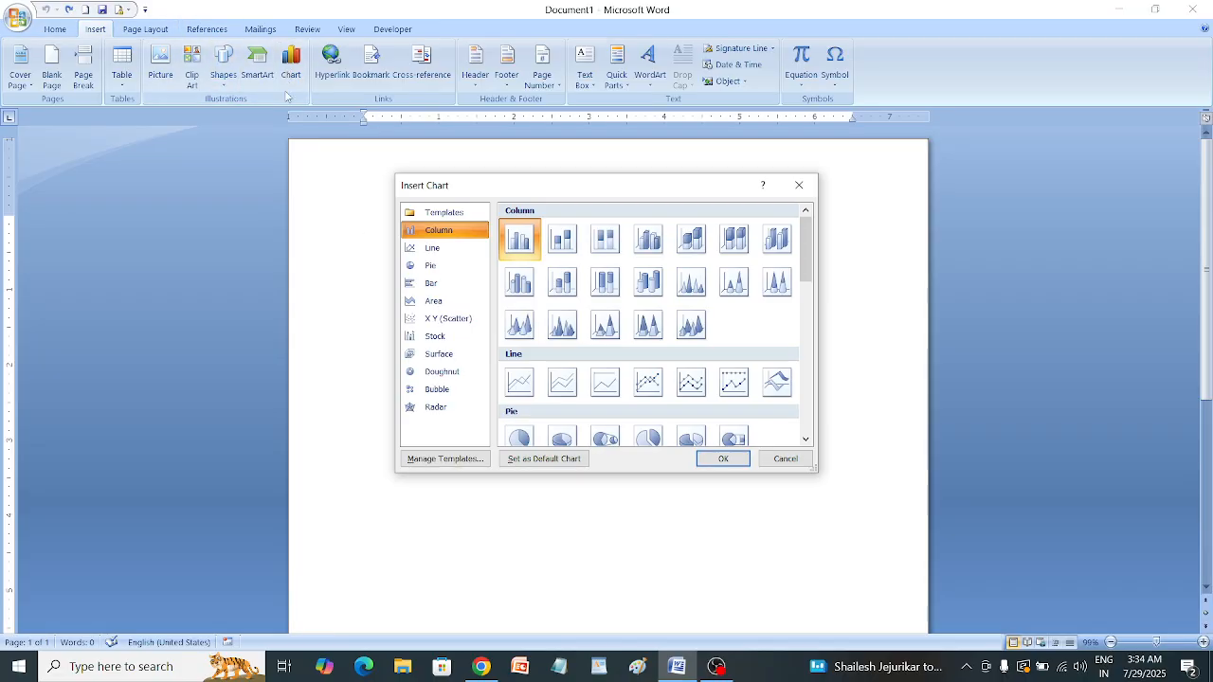
scroll(526, 276, down, 10)
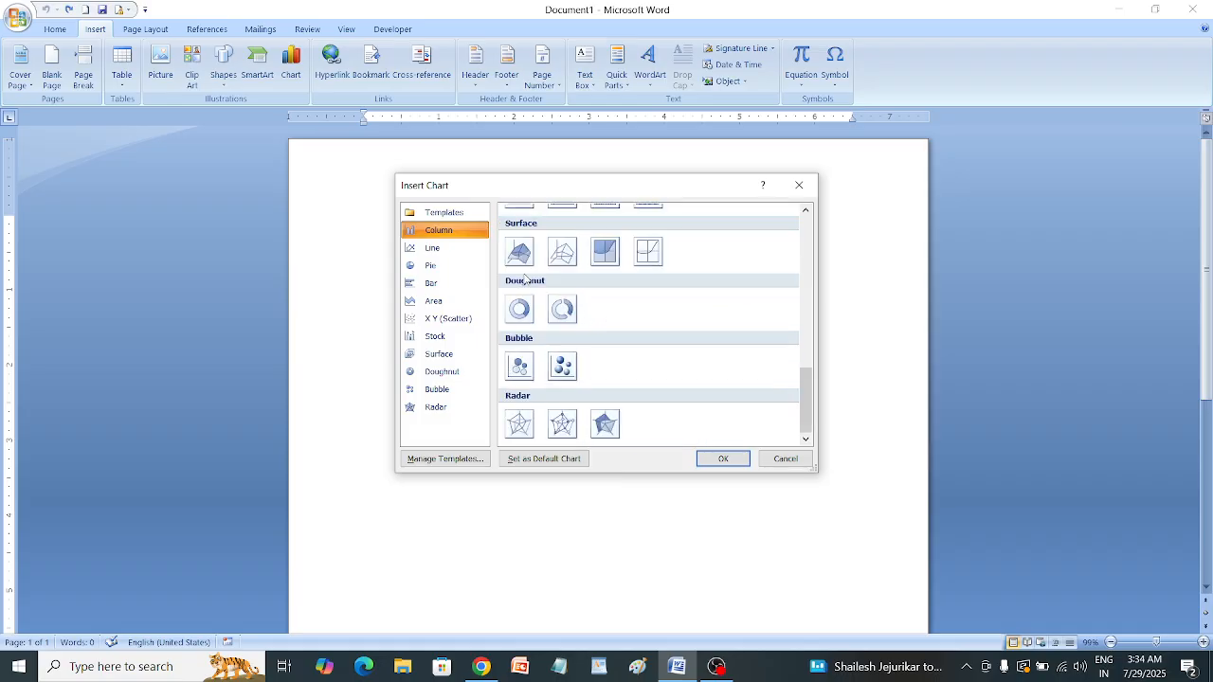
scroll(568, 289, up, 10)
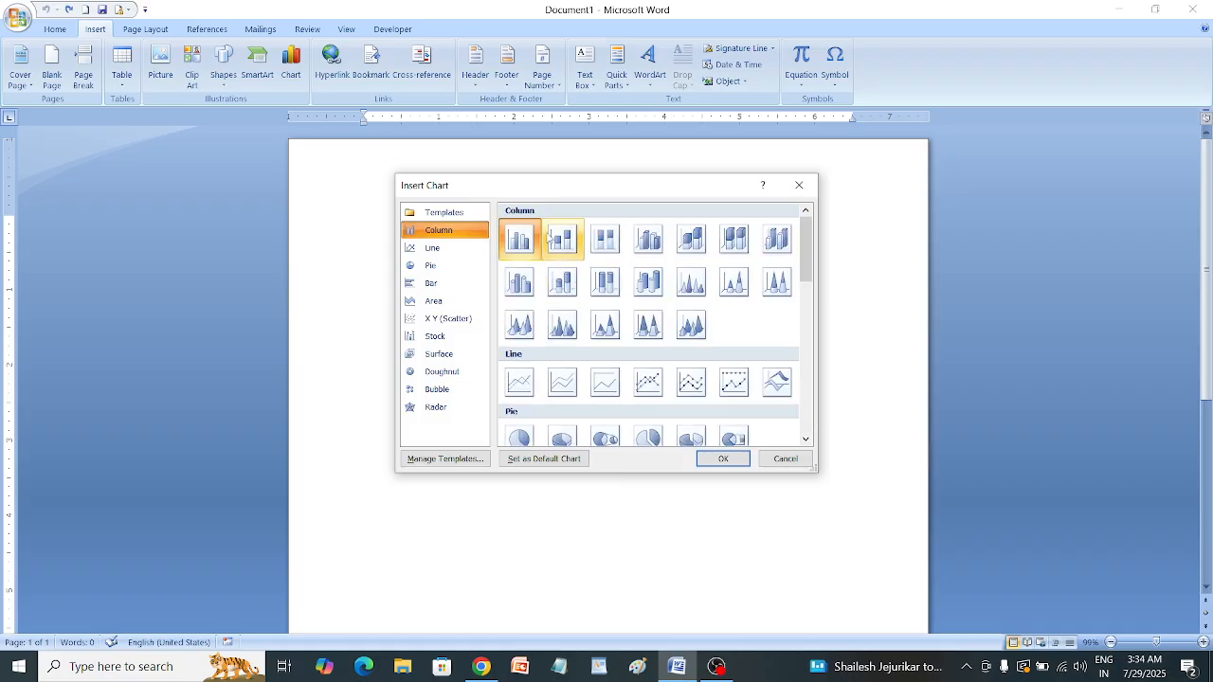
click(558, 239)
click(607, 283)
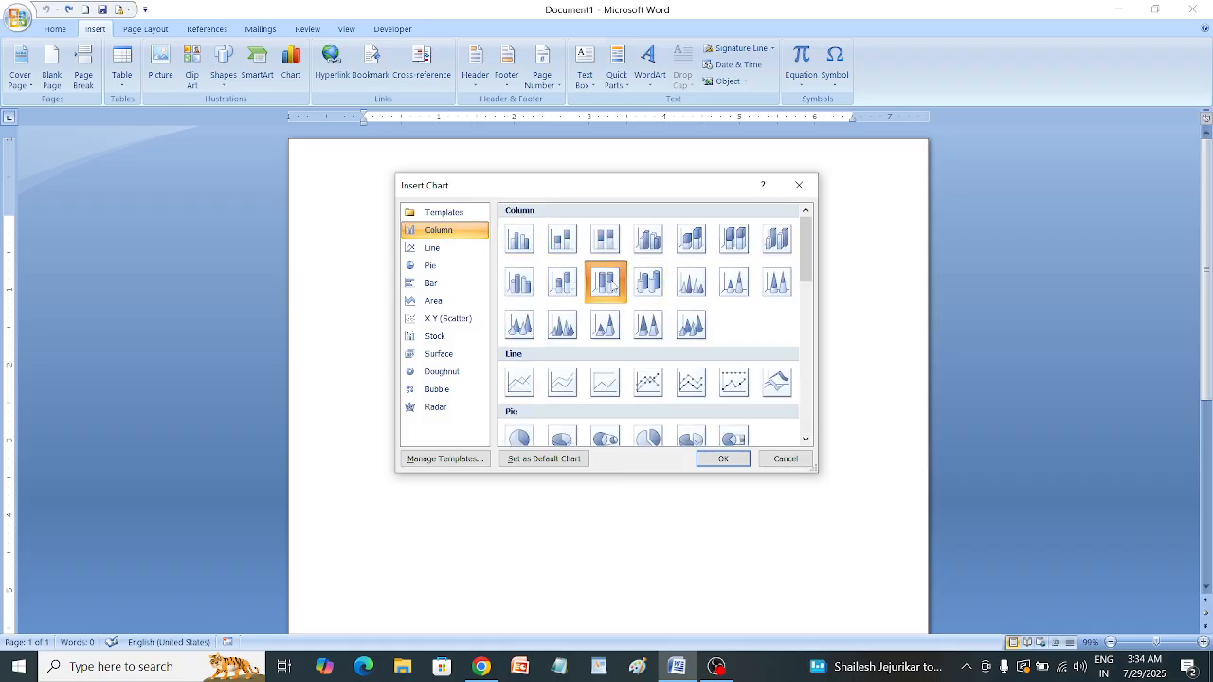
click(723, 458)
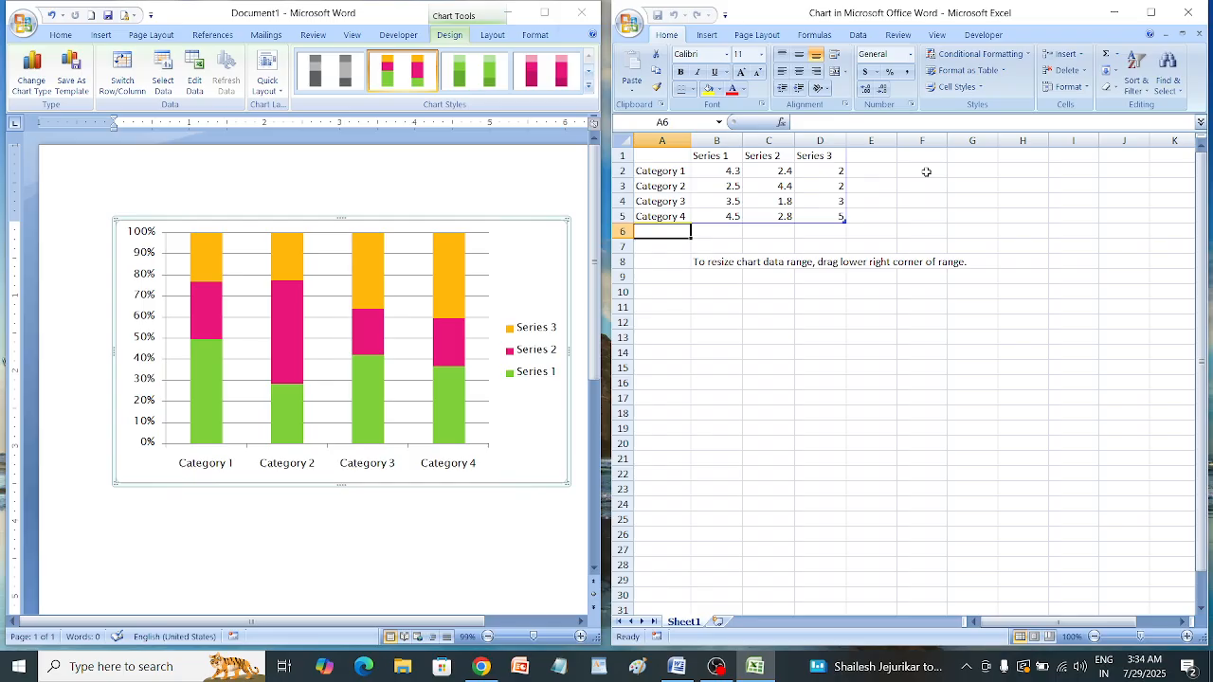
click(1188, 12)
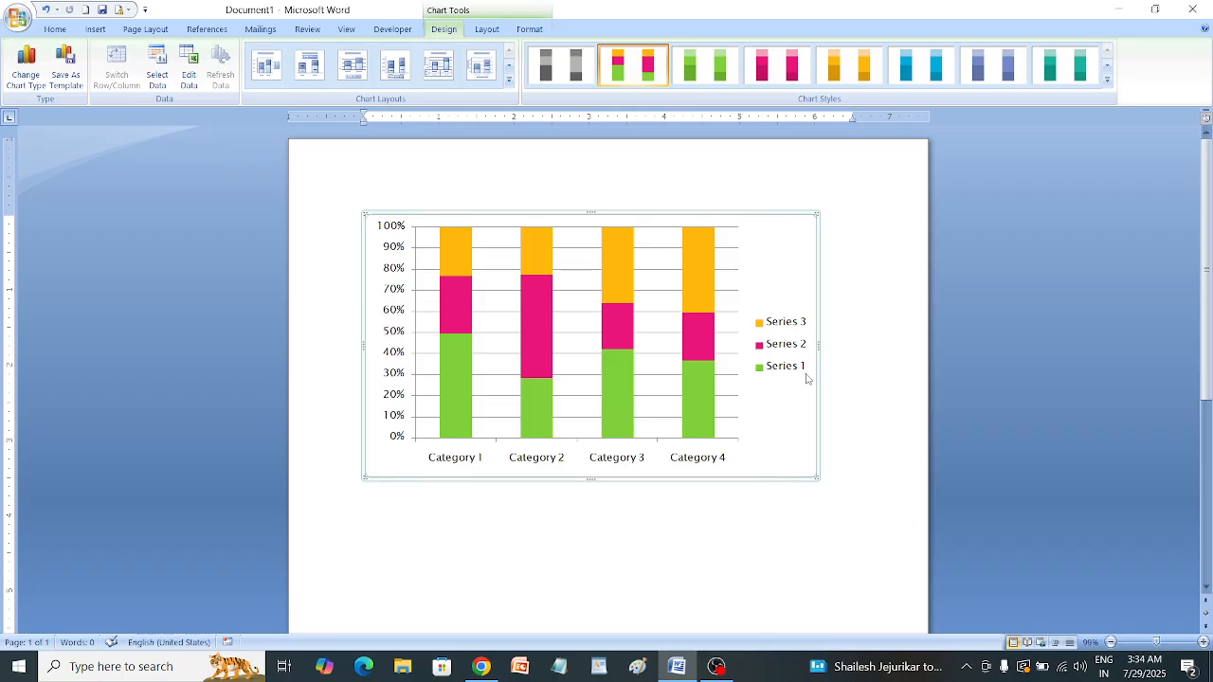
Open the chart's data for editing and set the Series 2 value of Category 1 to 1.4
right_click(718, 362)
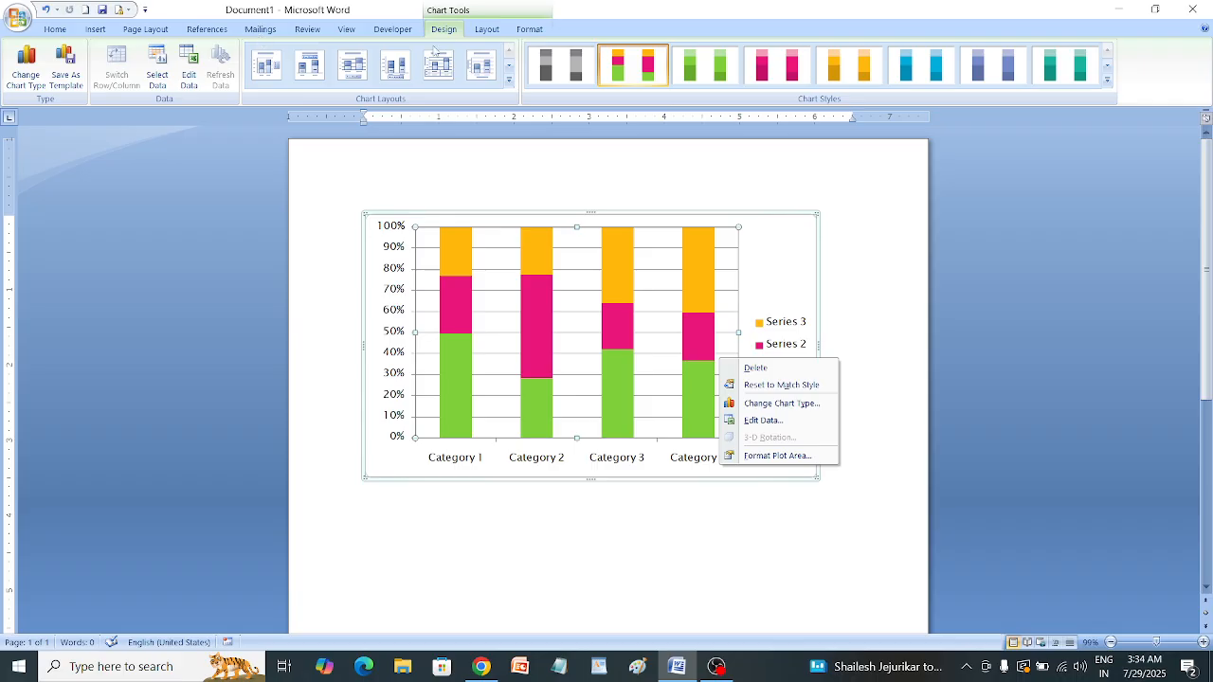
click(478, 30)
click(444, 30)
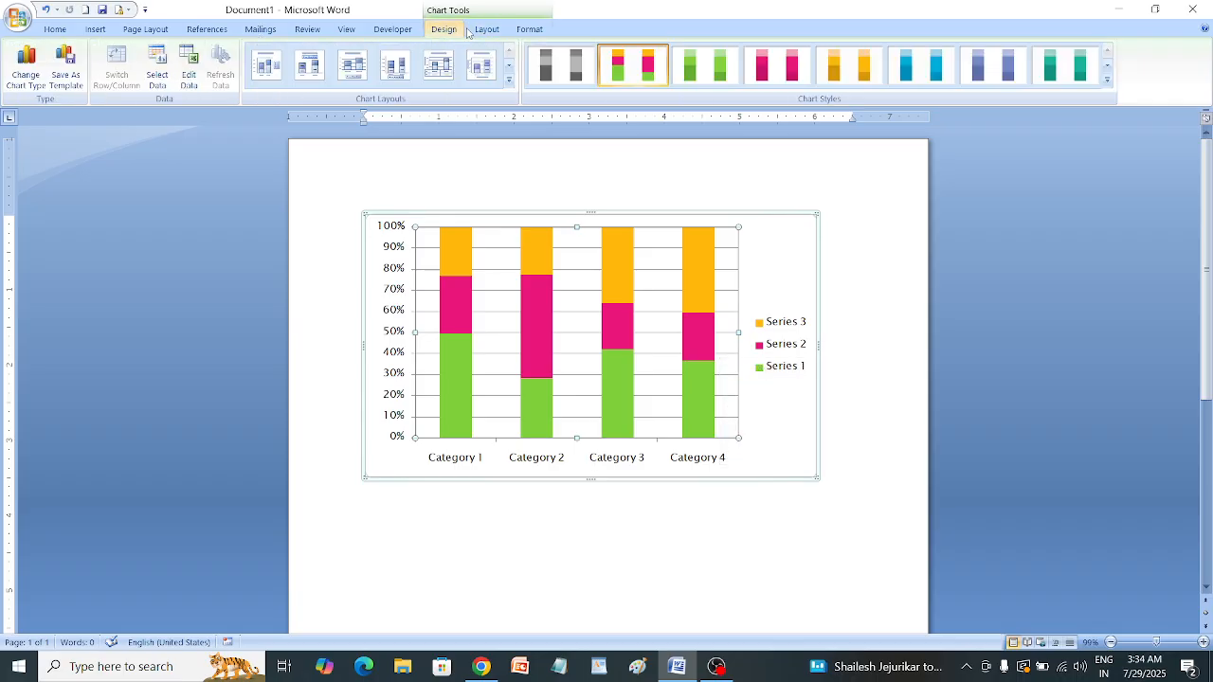
click(189, 81)
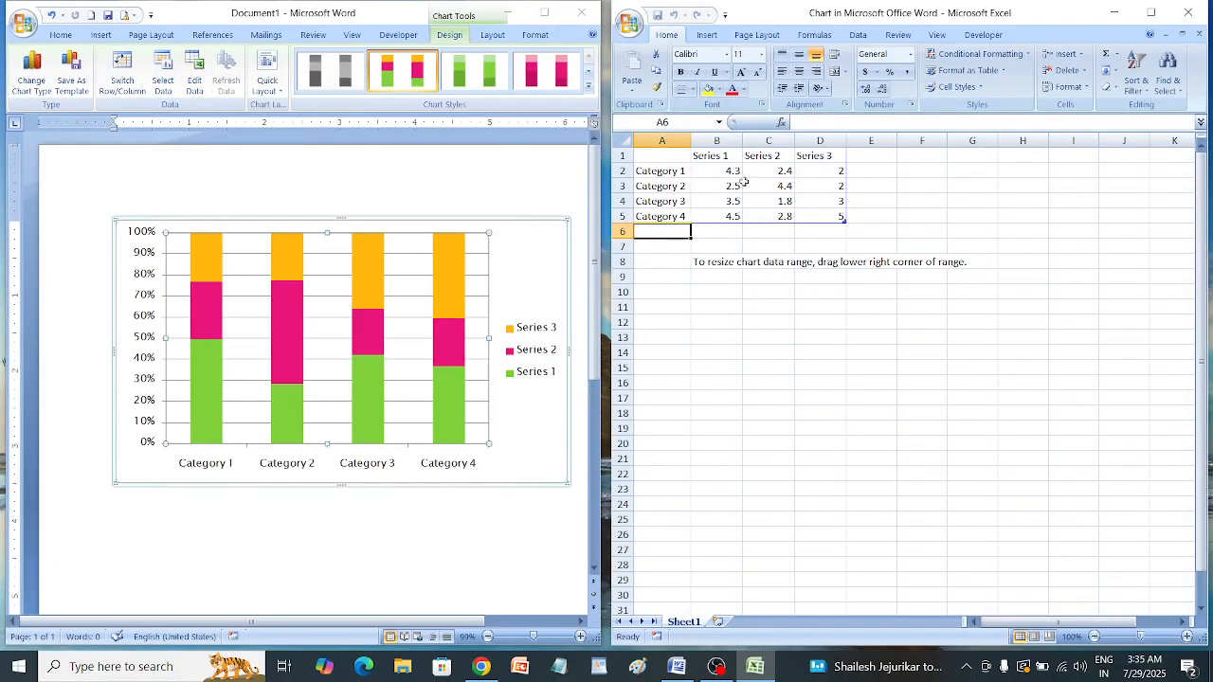
click(783, 173)
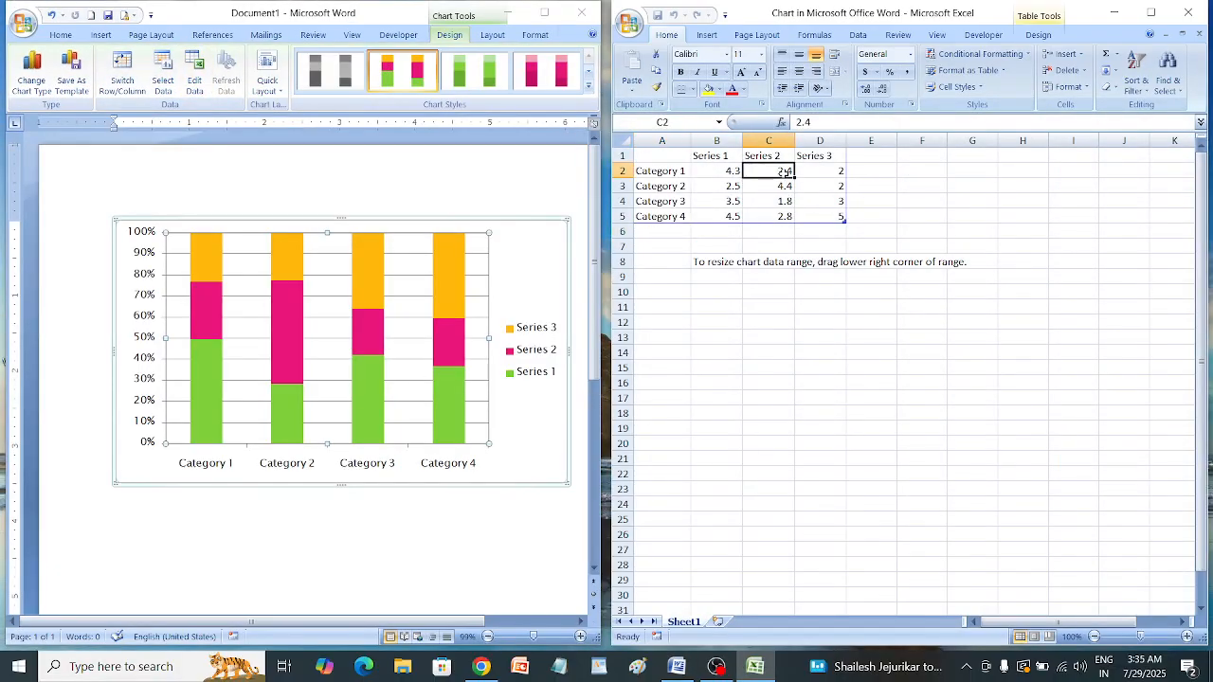
double_click(785, 172)
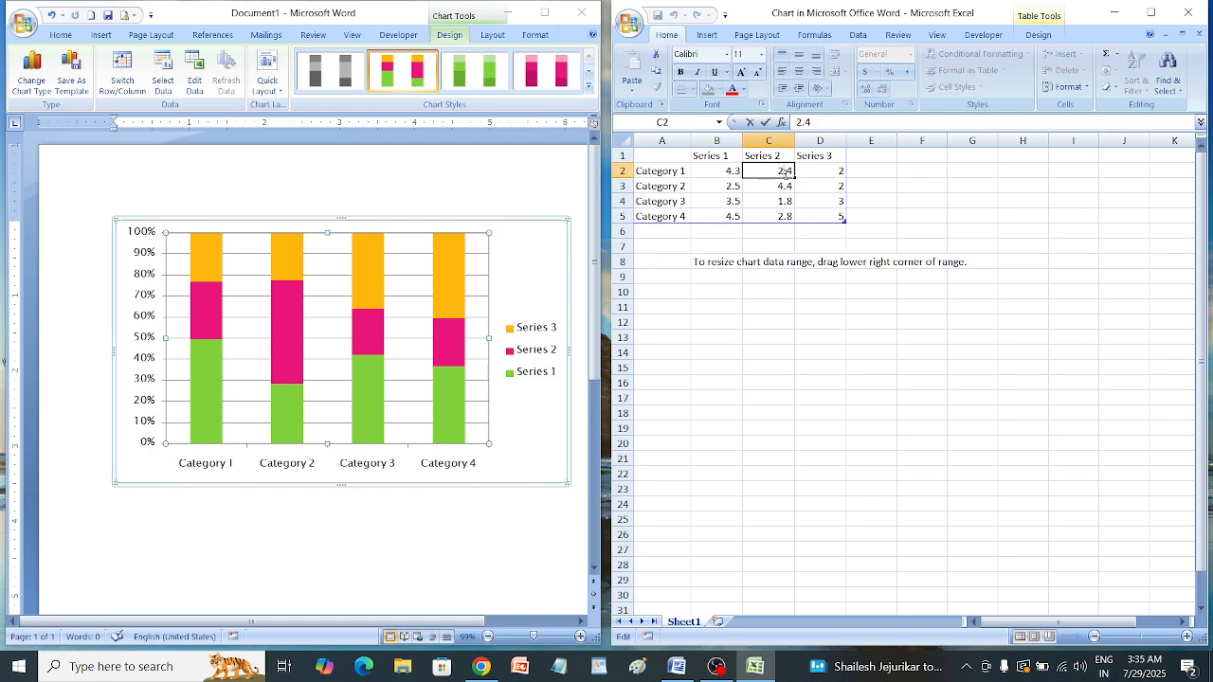
key(BackSpace)
text(1)
key(Return)
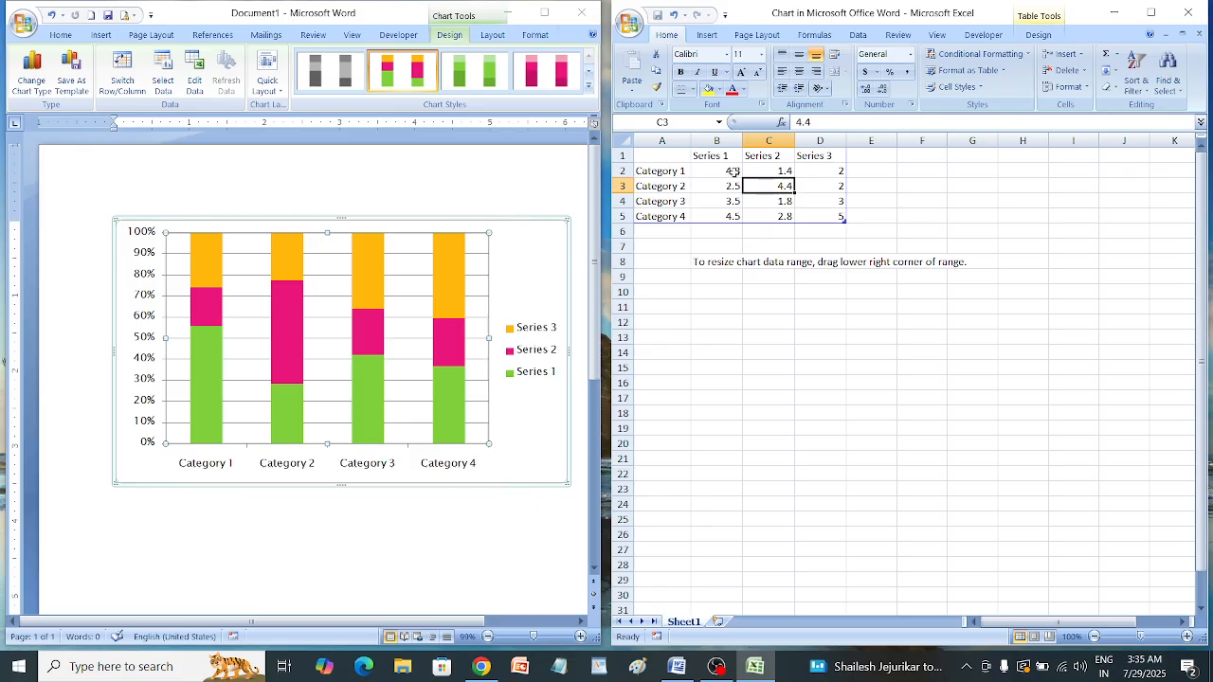
Set the Series 1 value of Category 1 to 0.3 and close the data sheet
click(731, 171)
double_click(734, 170)
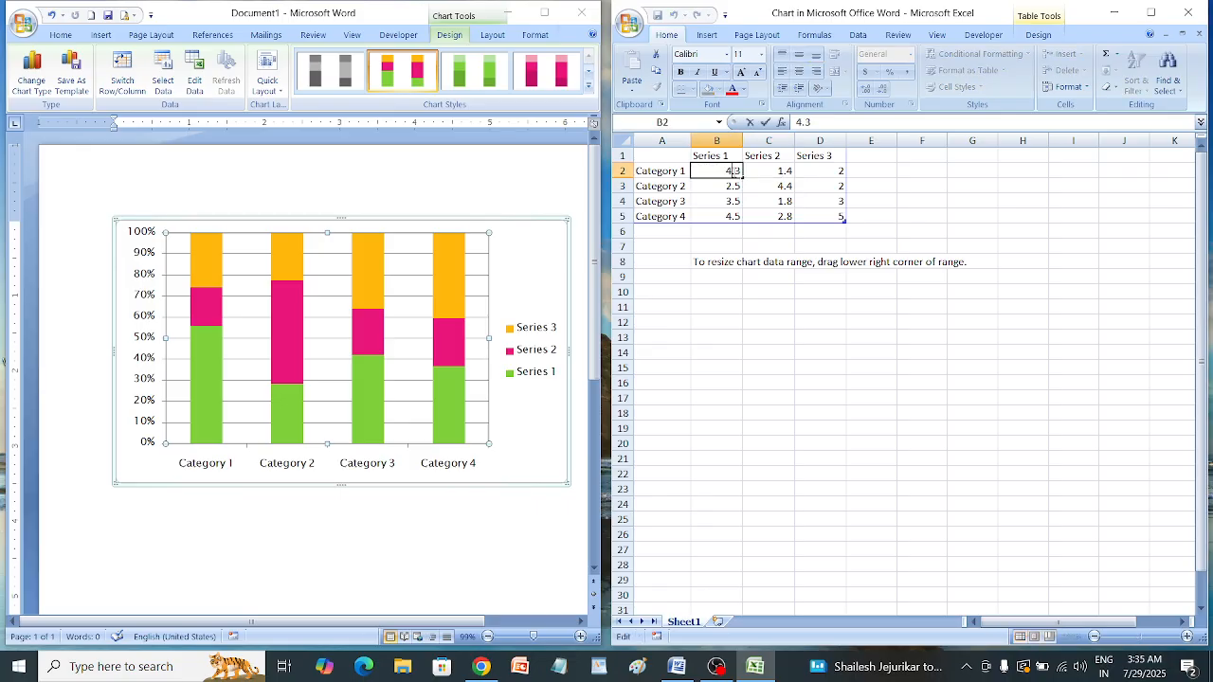
key(BackSpace)
key(BackSpace)
key(BackSpace)
text(0.3)
click(717, 231)
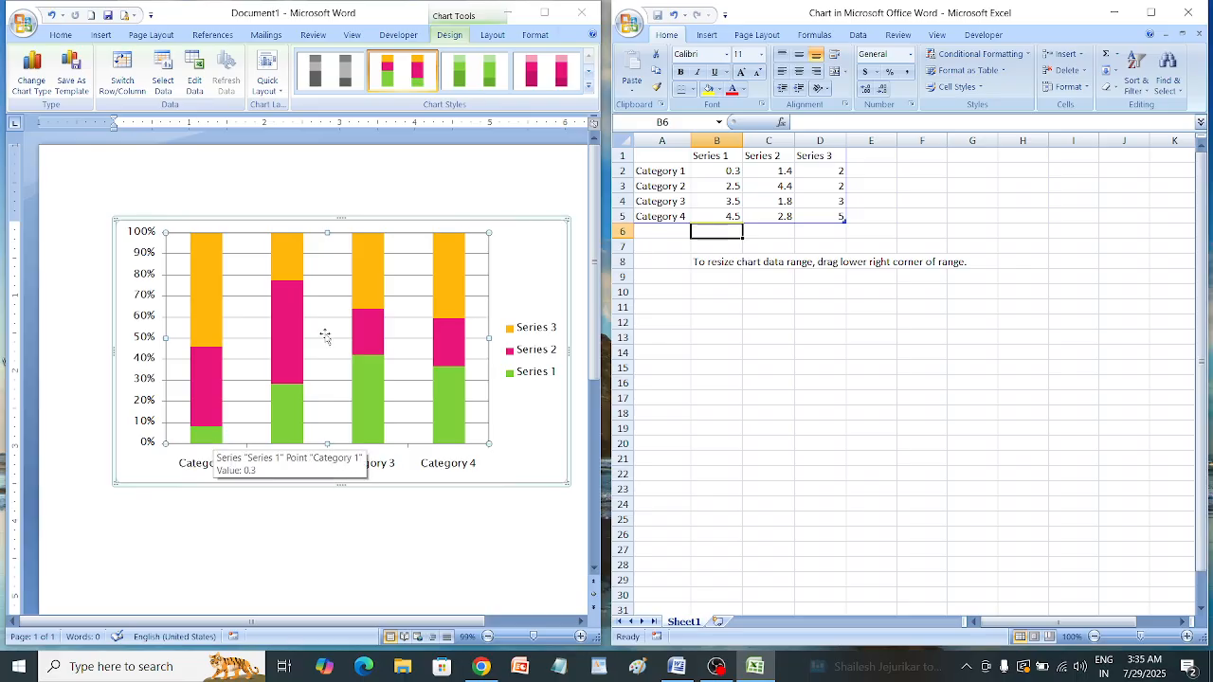
click(1188, 11)
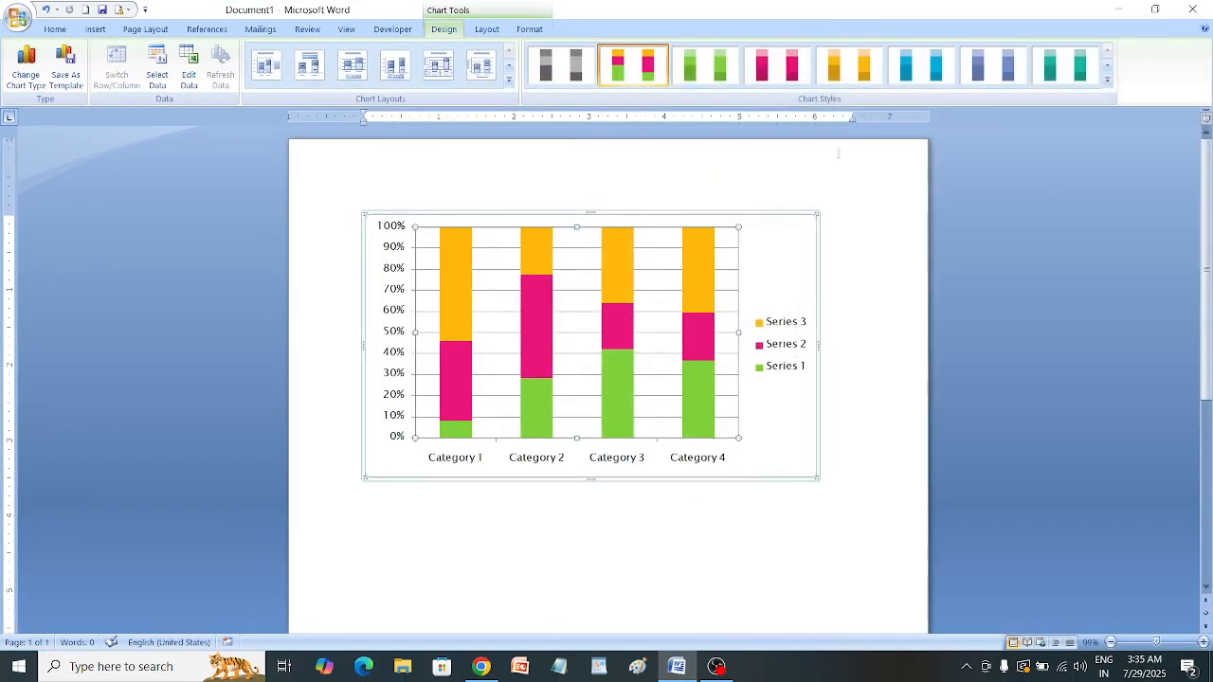
Select the legend, the chart area and the plot area in turn by choosing them from the chart elements
click(502, 30)
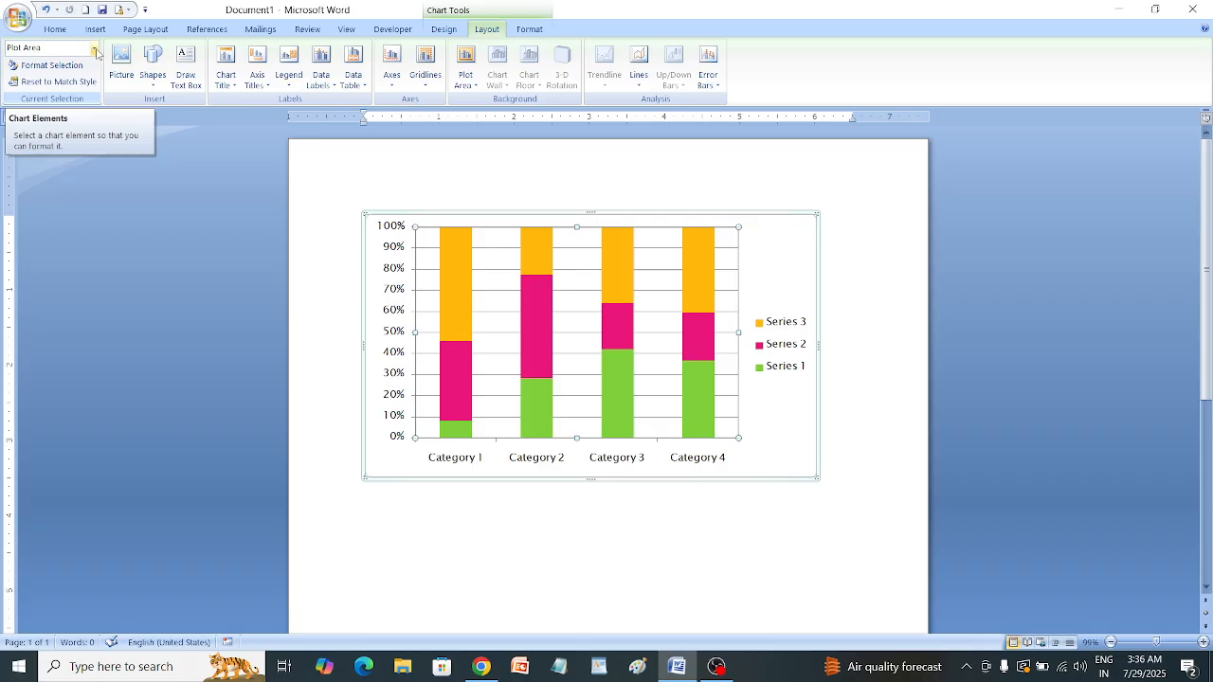
click(95, 52)
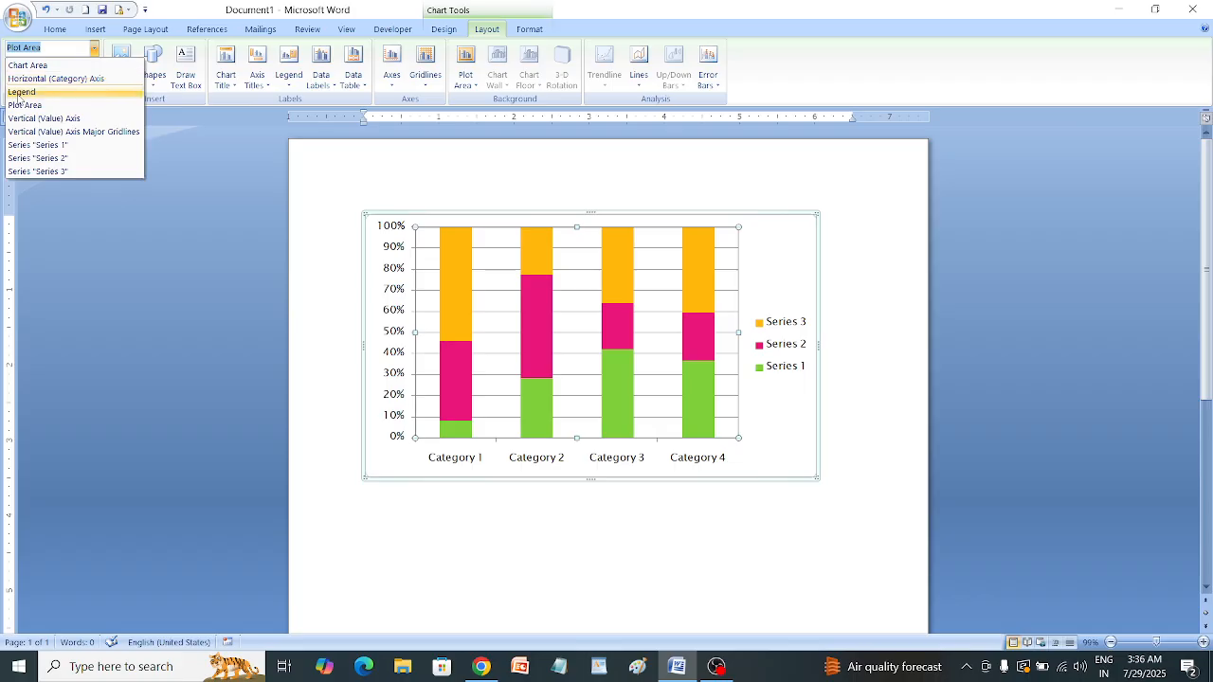
click(19, 93)
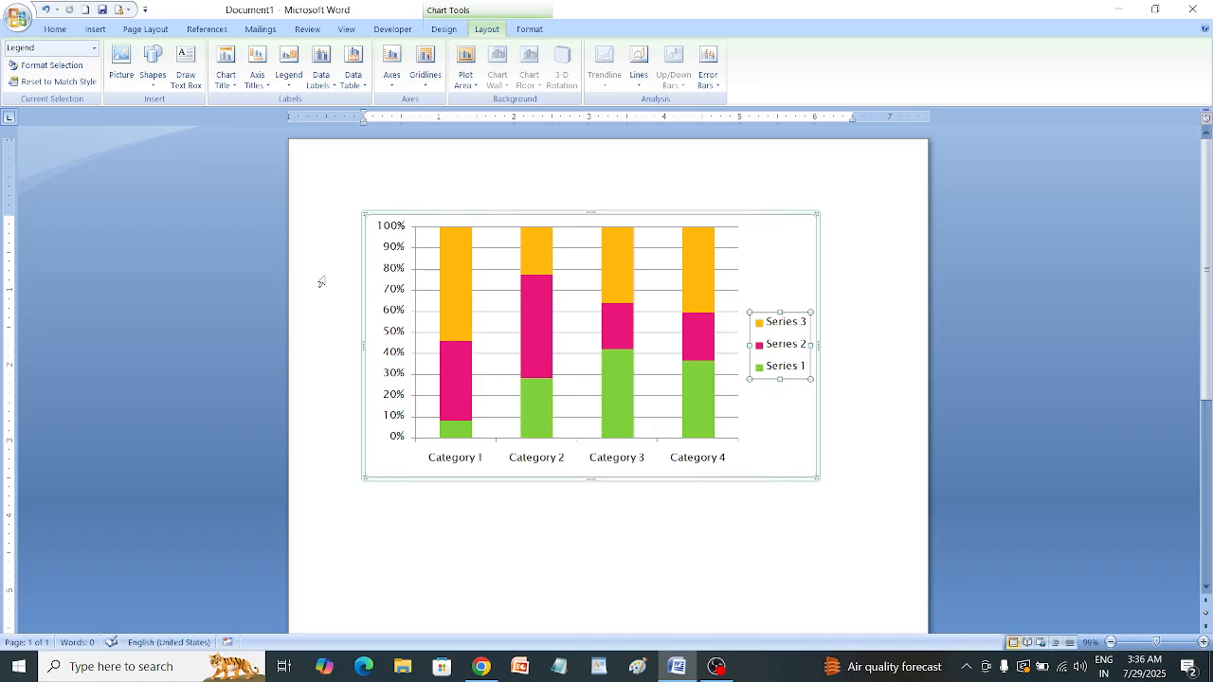
click(95, 49)
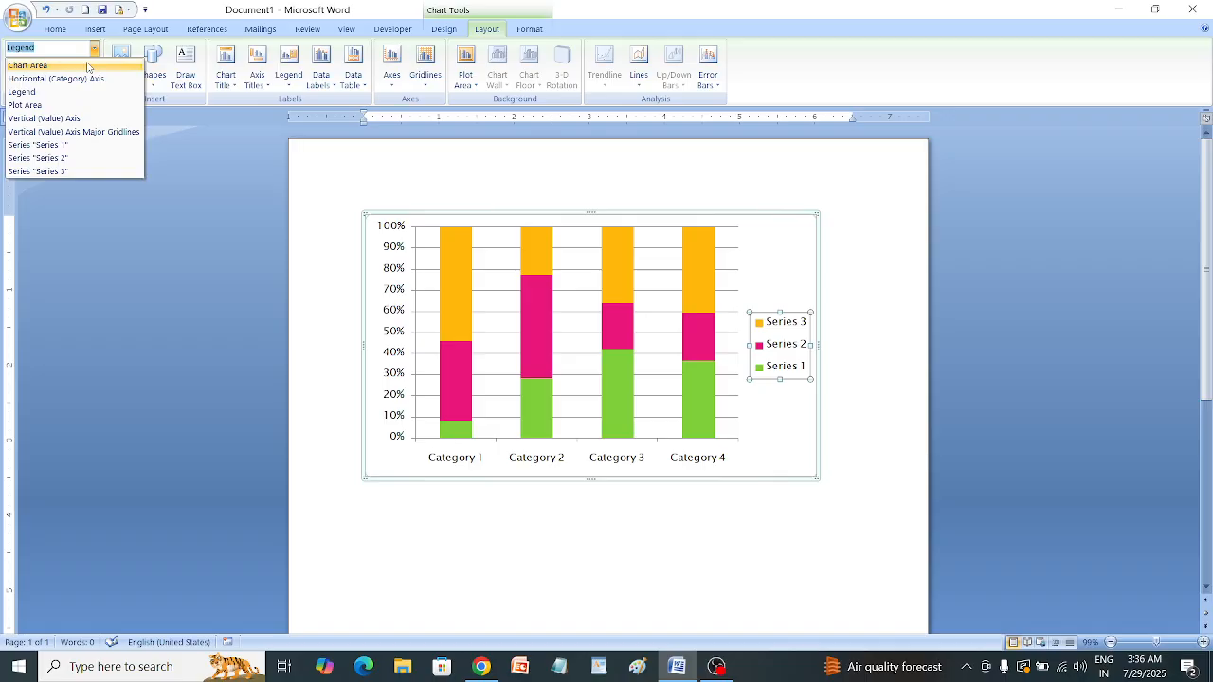
click(87, 66)
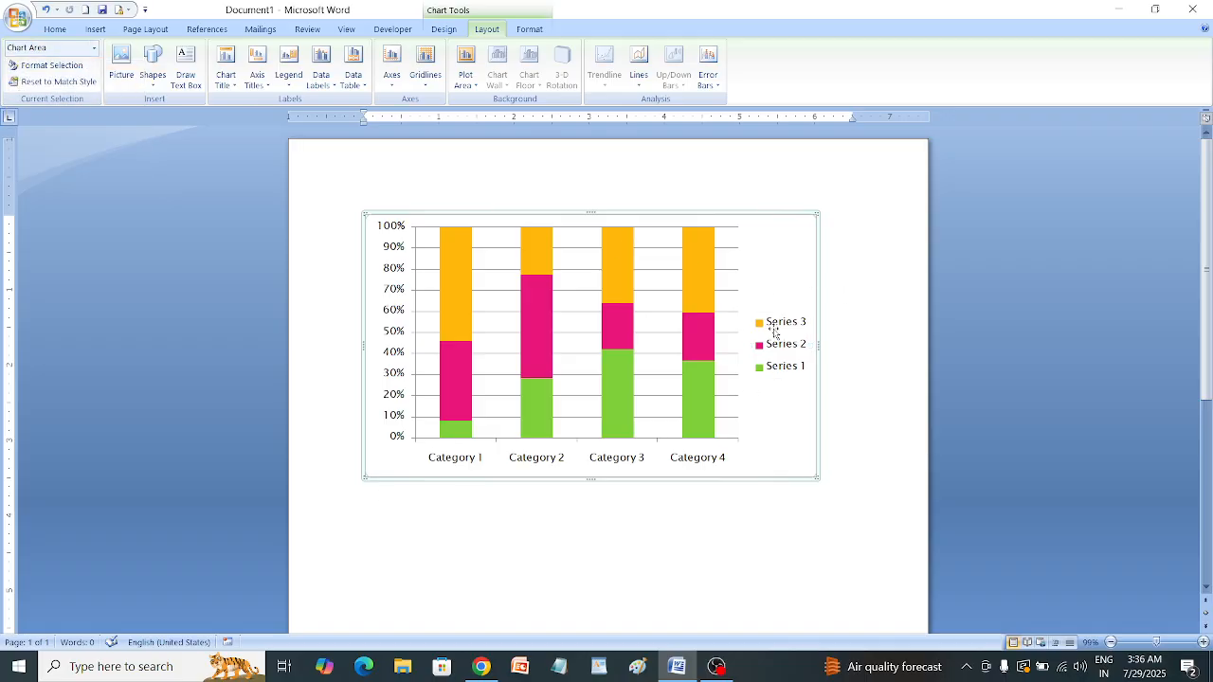
click(93, 49)
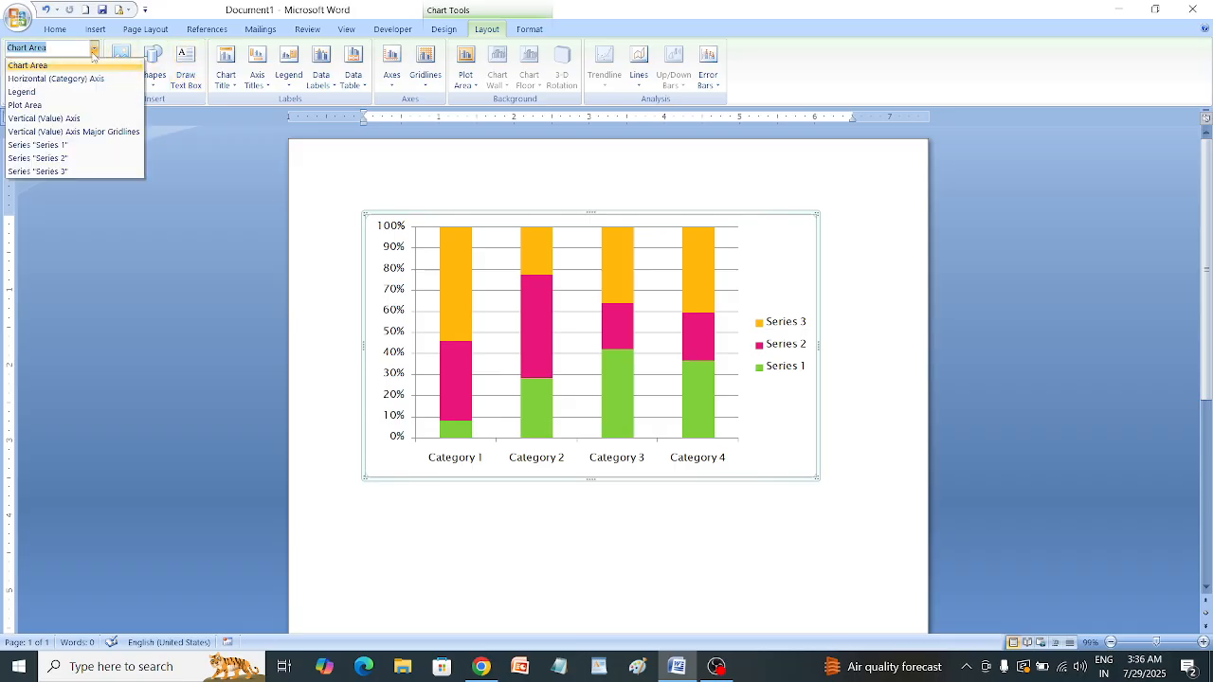
click(78, 108)
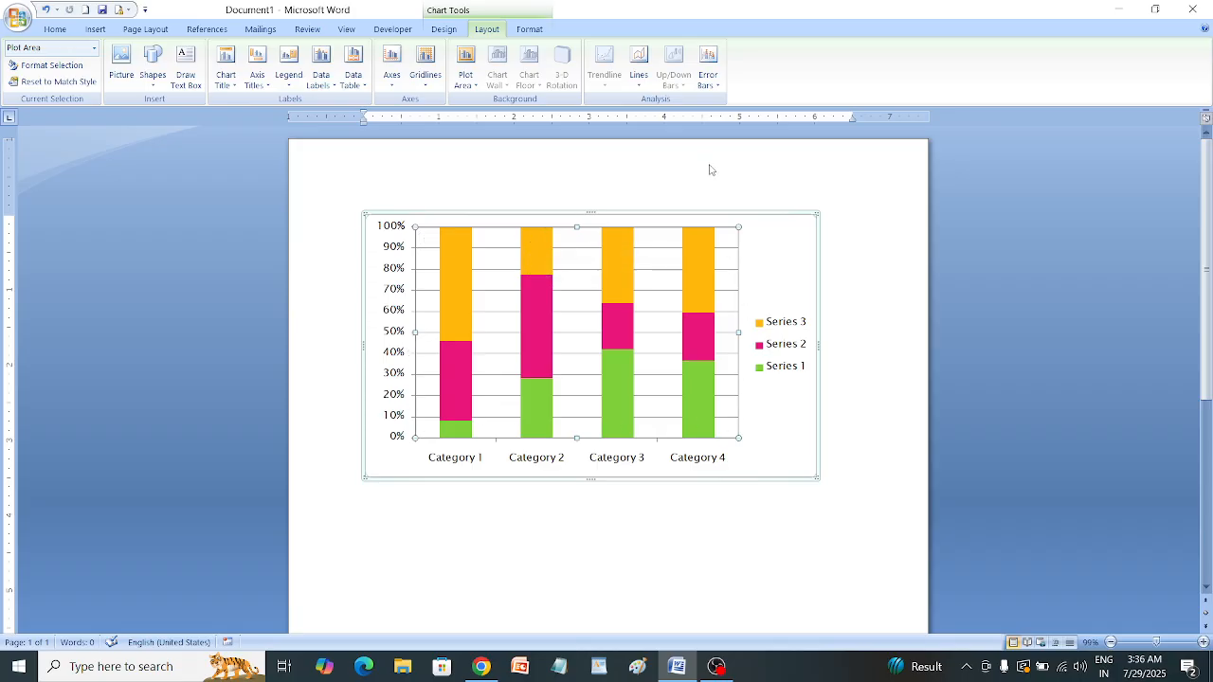
Select the legend, the horizontal axis, the vertical axis and the plot area in turn directly on the chart
click(787, 333)
click(787, 353)
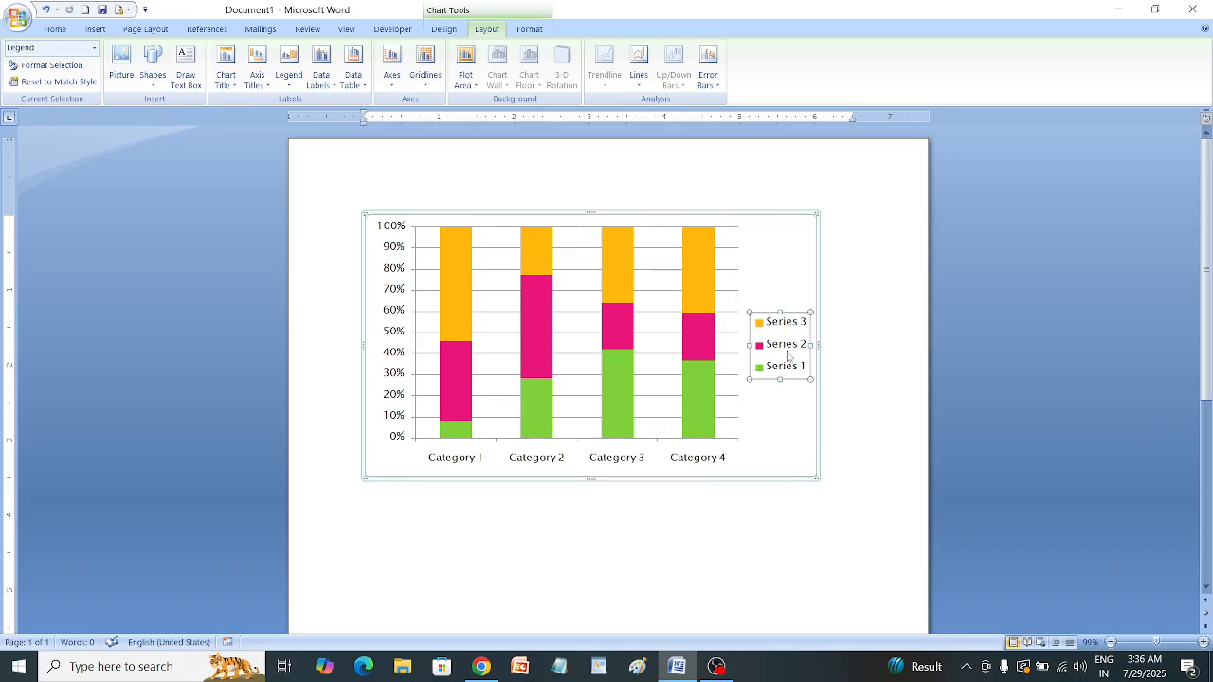
click(720, 456)
click(396, 386)
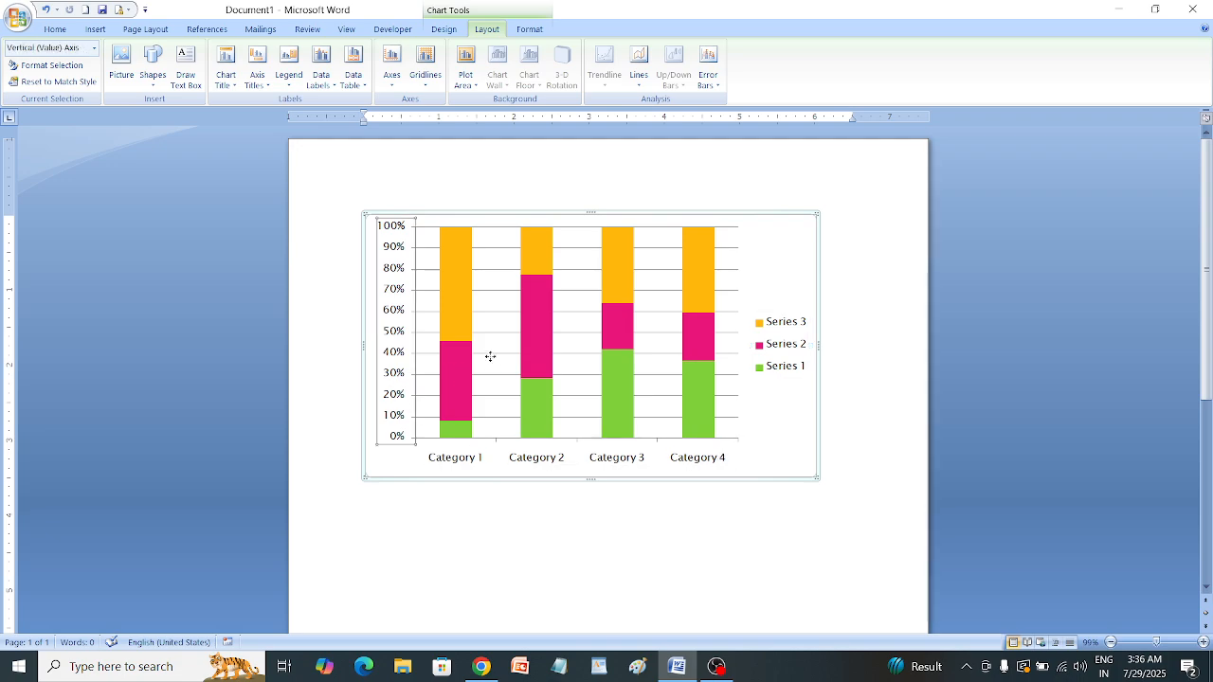
click(490, 356)
click(94, 47)
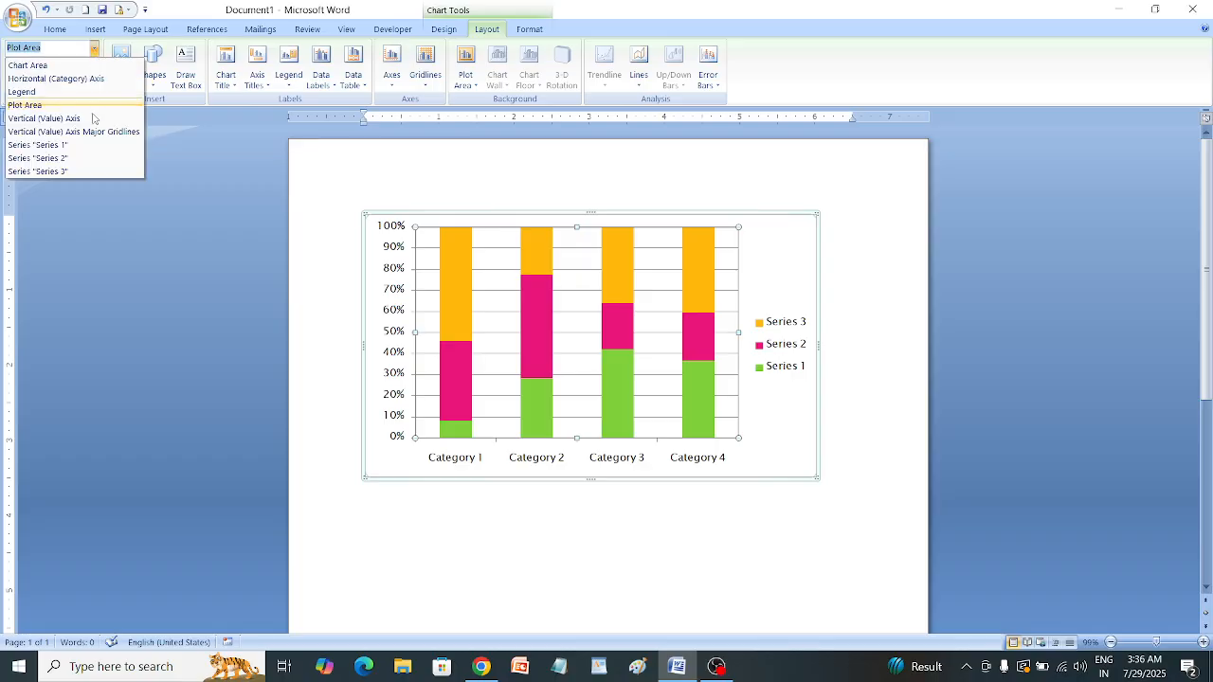
click(342, 198)
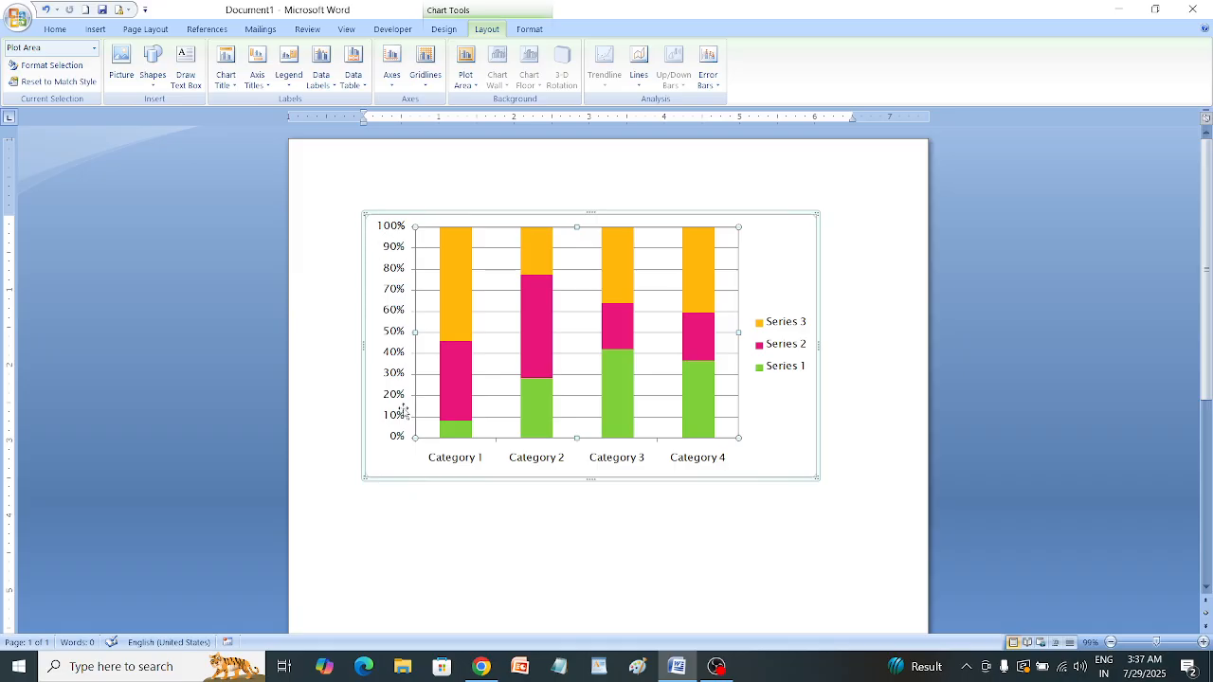
Select the chart's vertical axis and open its formatting options, keeping the dialog clear of the columns
click(402, 238)
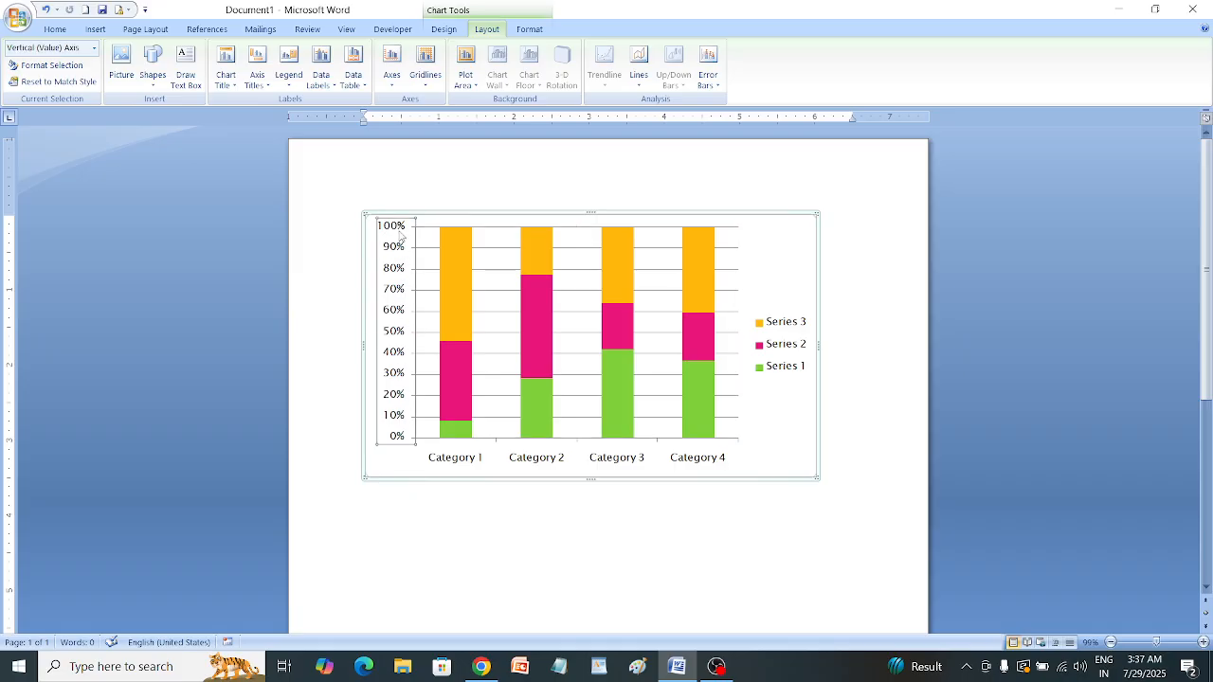
click(501, 460)
click(399, 327)
click(48, 65)
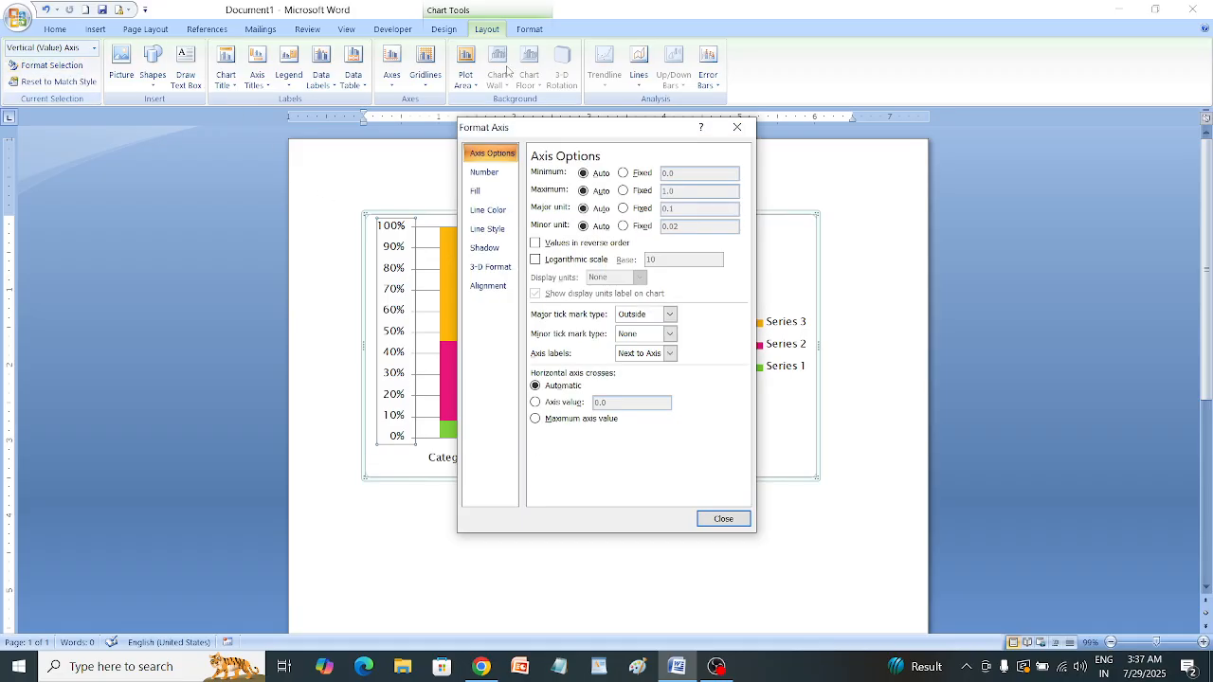
drag(582, 130, 708, 76)
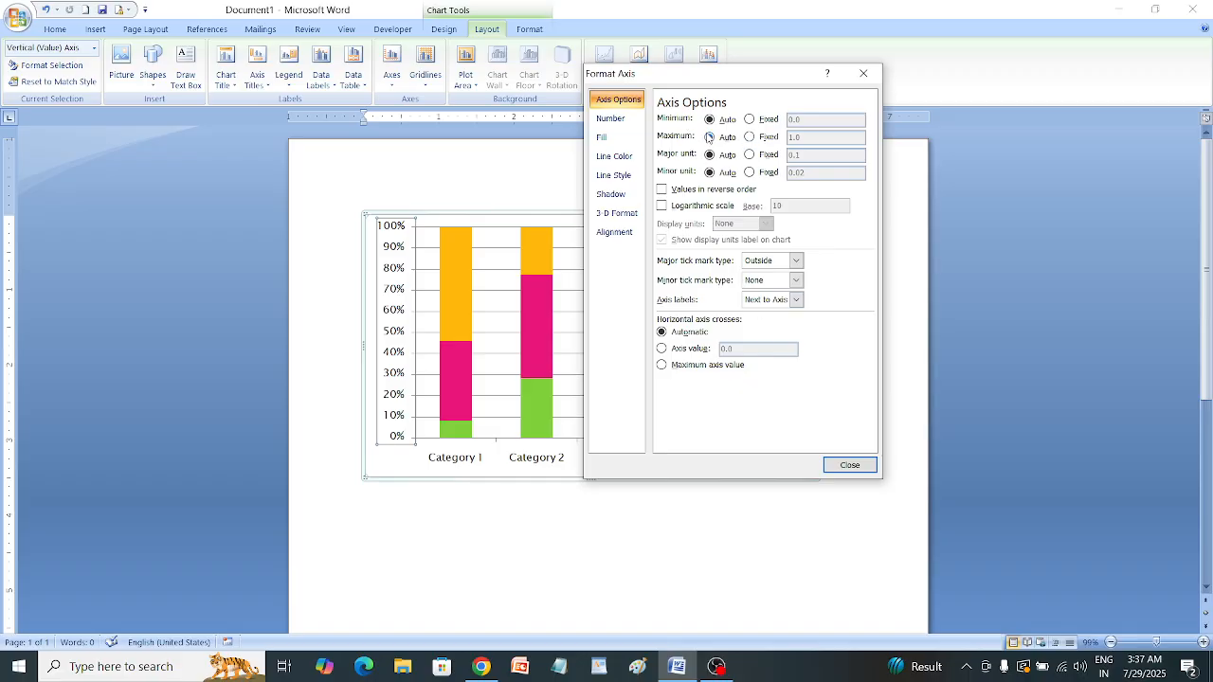
drag(737, 70, 954, 115)
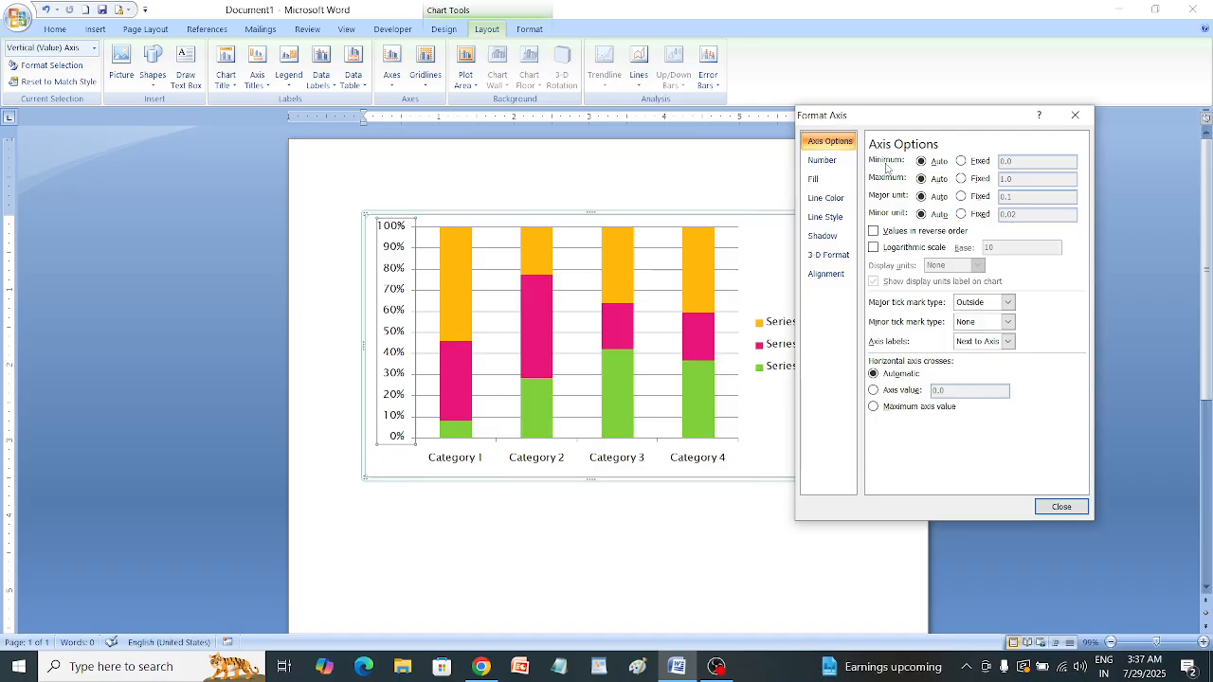
Try a fixed minimum of 5 for the vertical axis and remove the 5 again
click(963, 162)
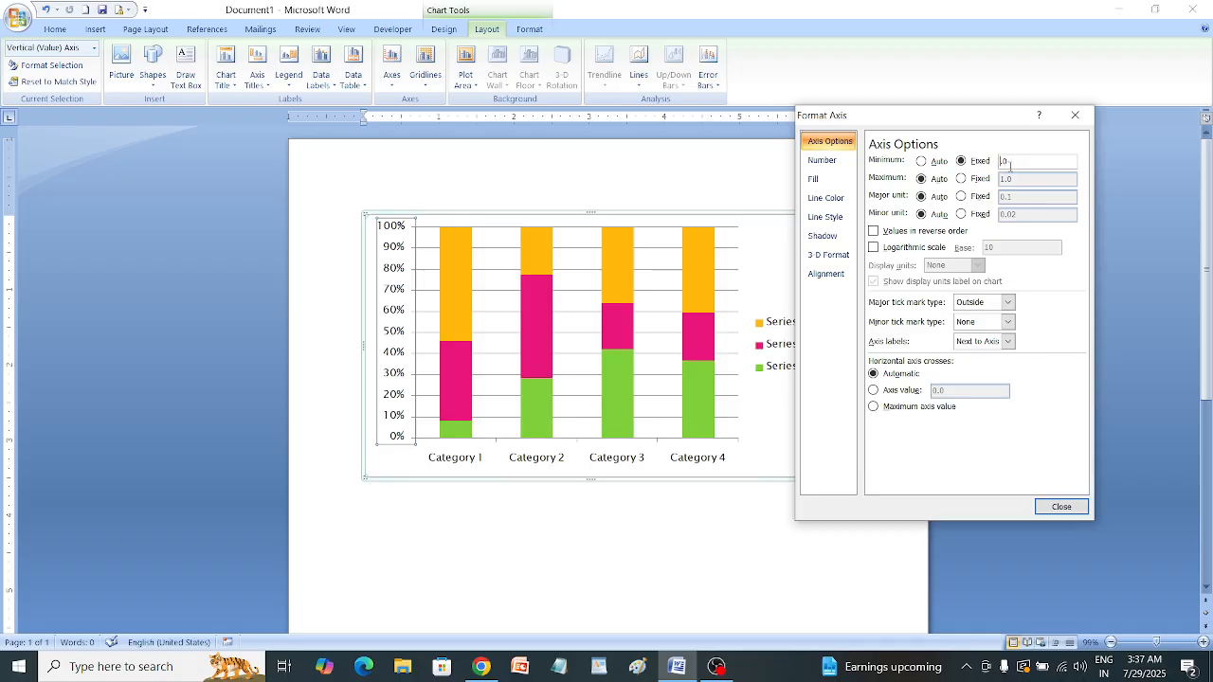
text(5)
key(Tab)
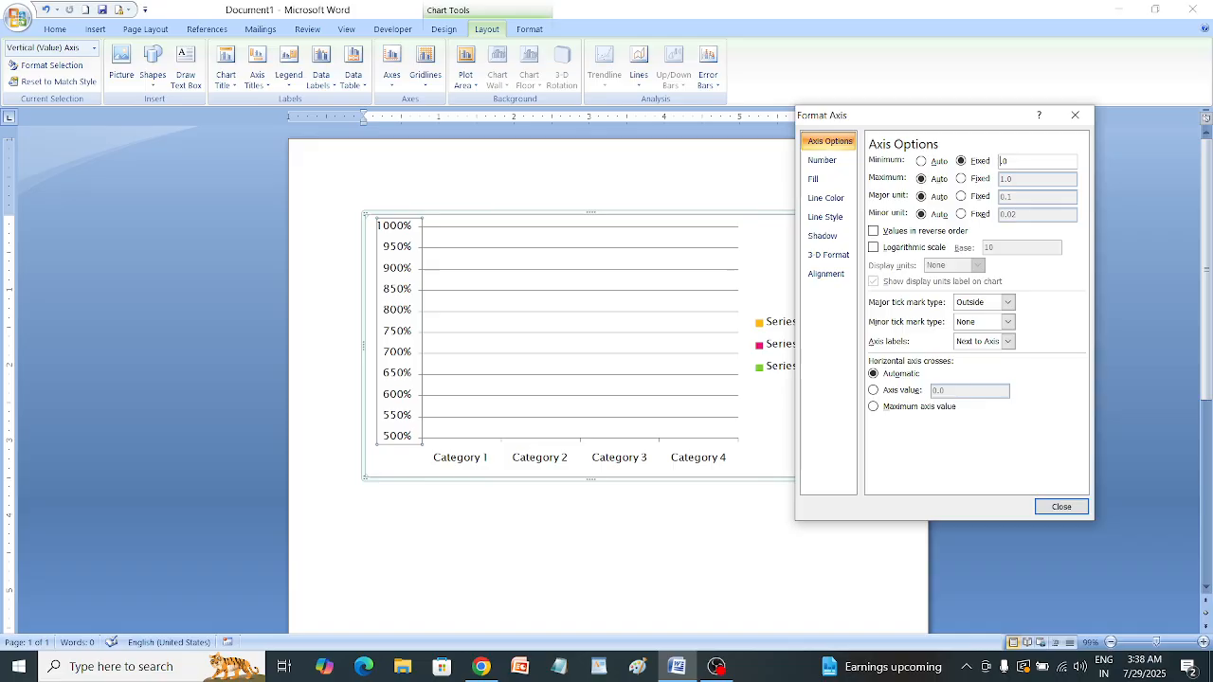
key(Tab)
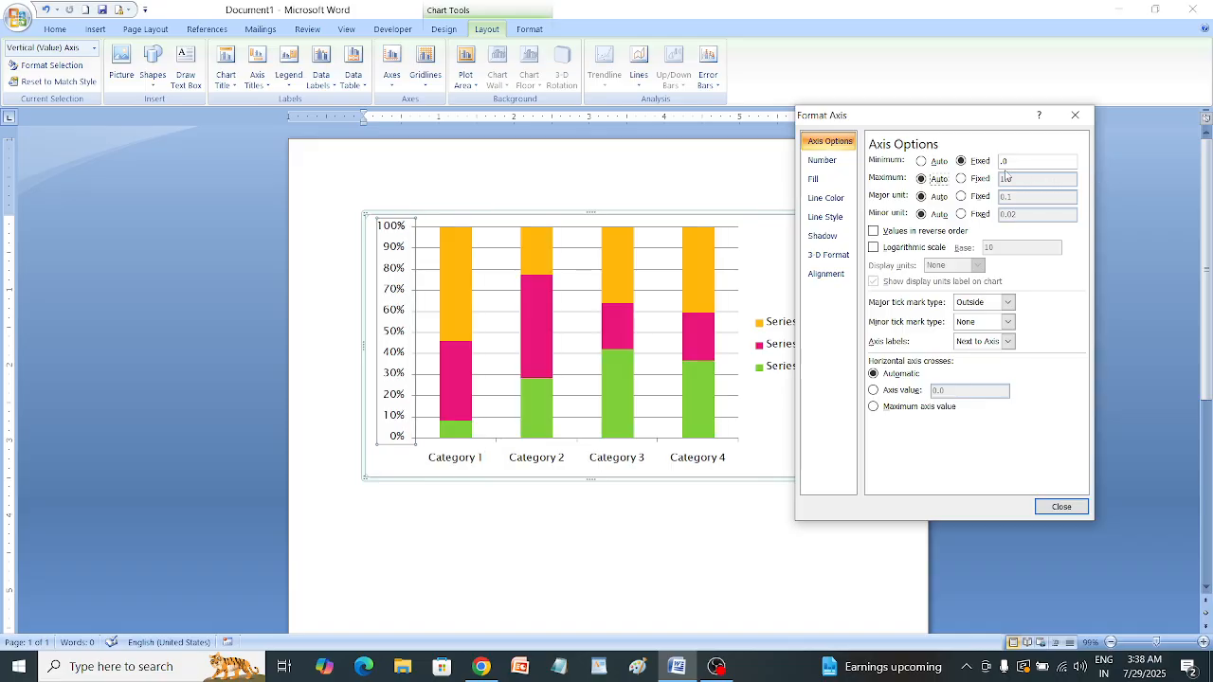
Return the vertical axis minimum to automatic, fix its maximum at 1.0 and close the axis formatting
click(921, 161)
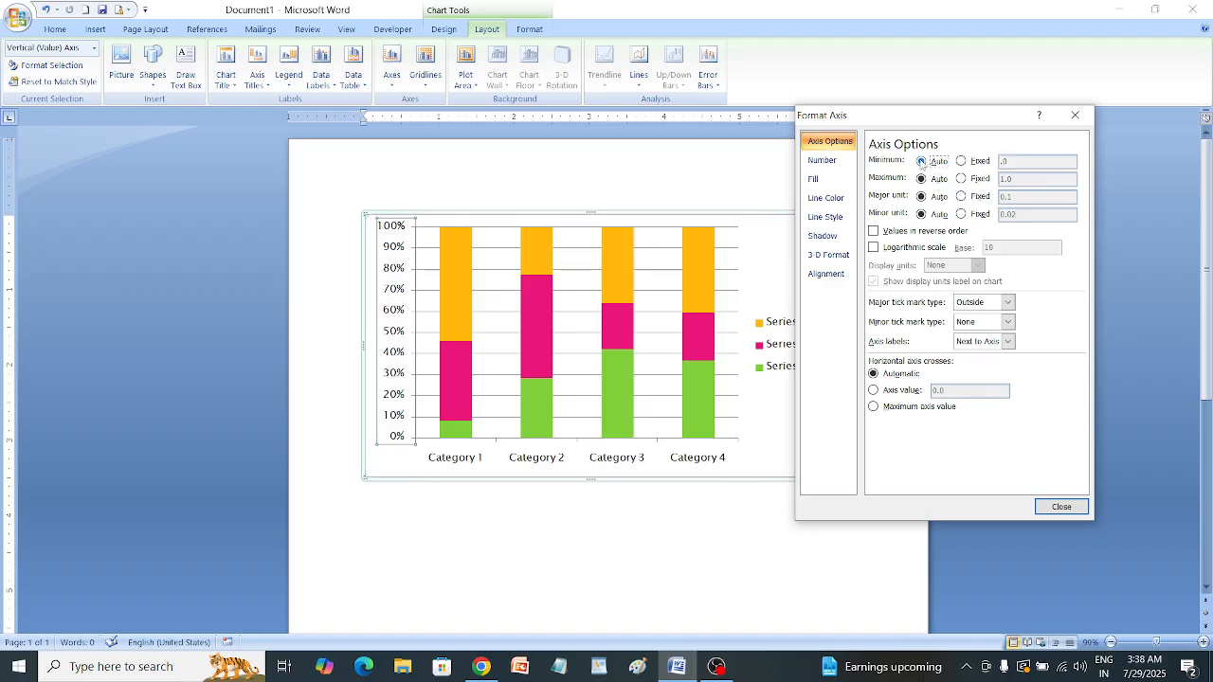
click(976, 179)
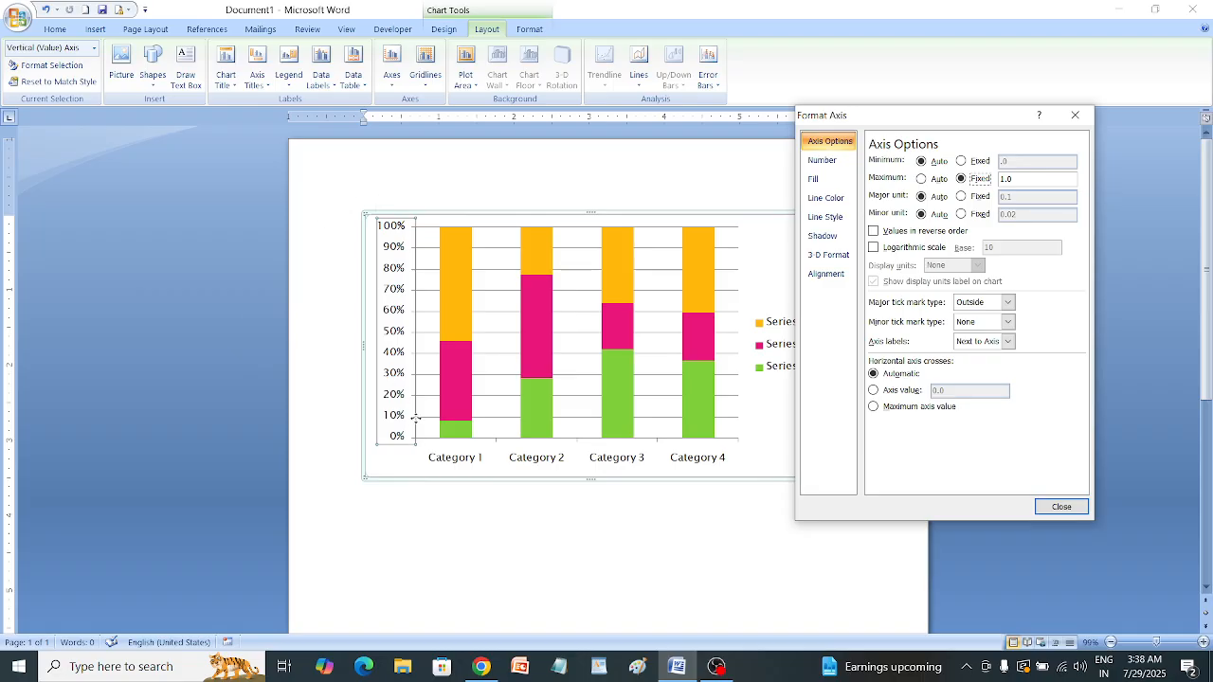
click(1075, 115)
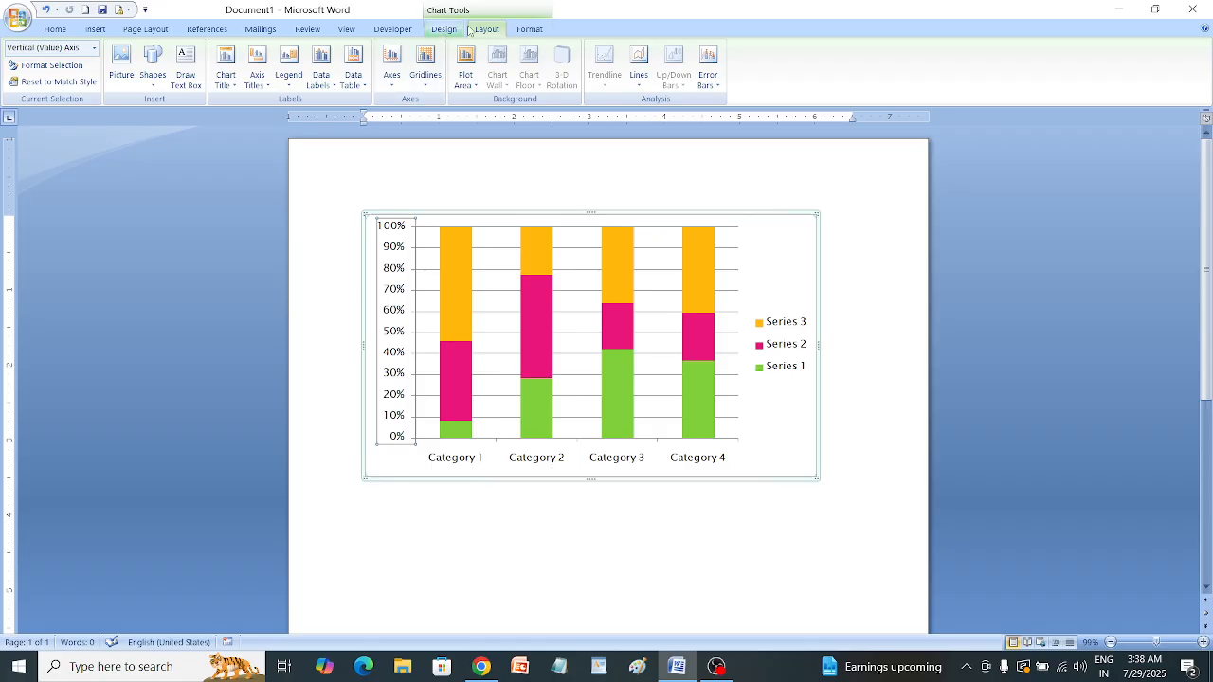
Change the chart type to a stacked column chart
click(444, 29)
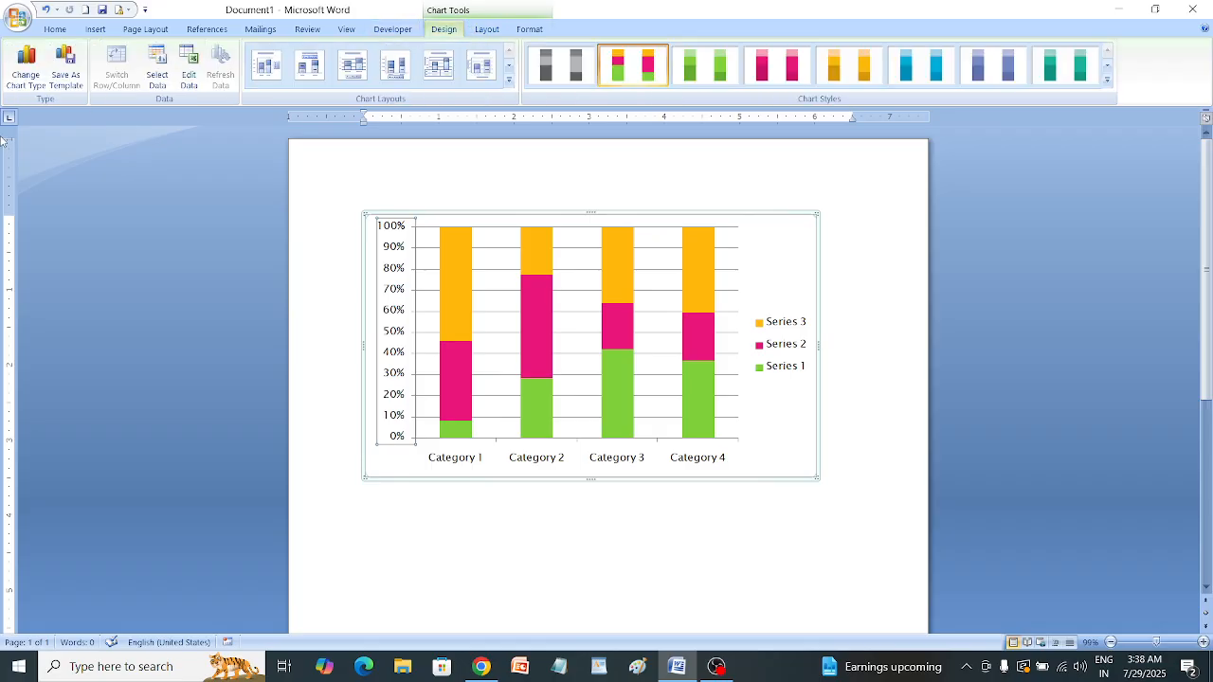
click(26, 64)
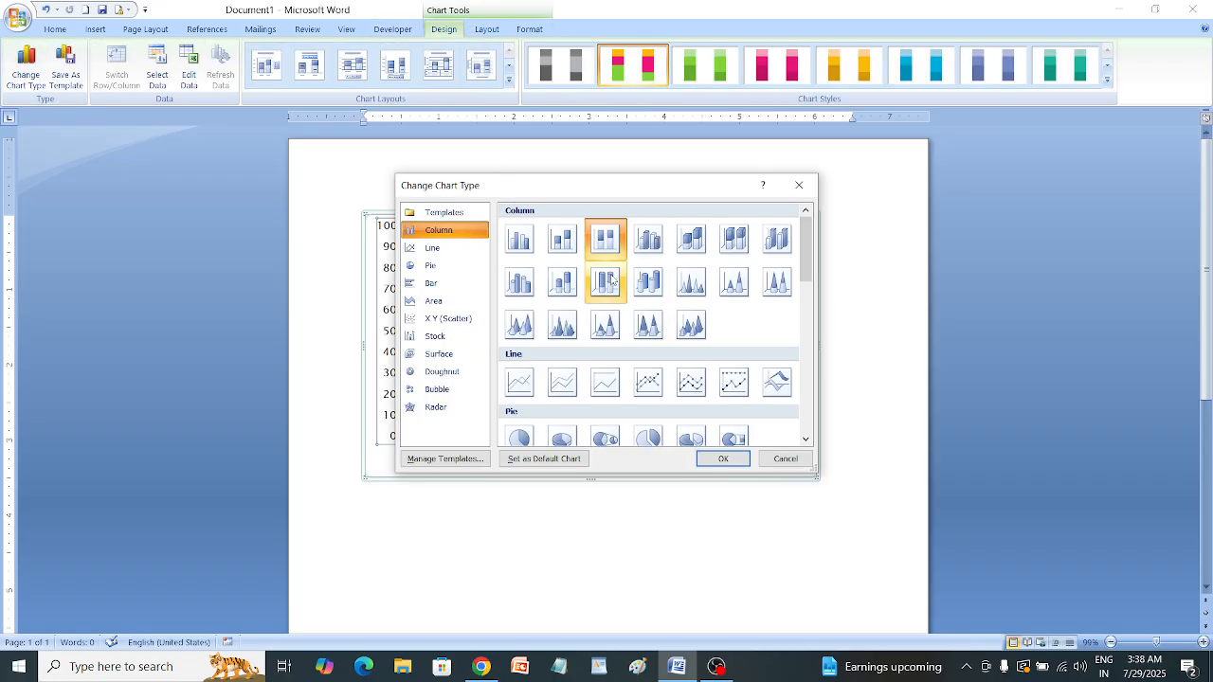
click(562, 239)
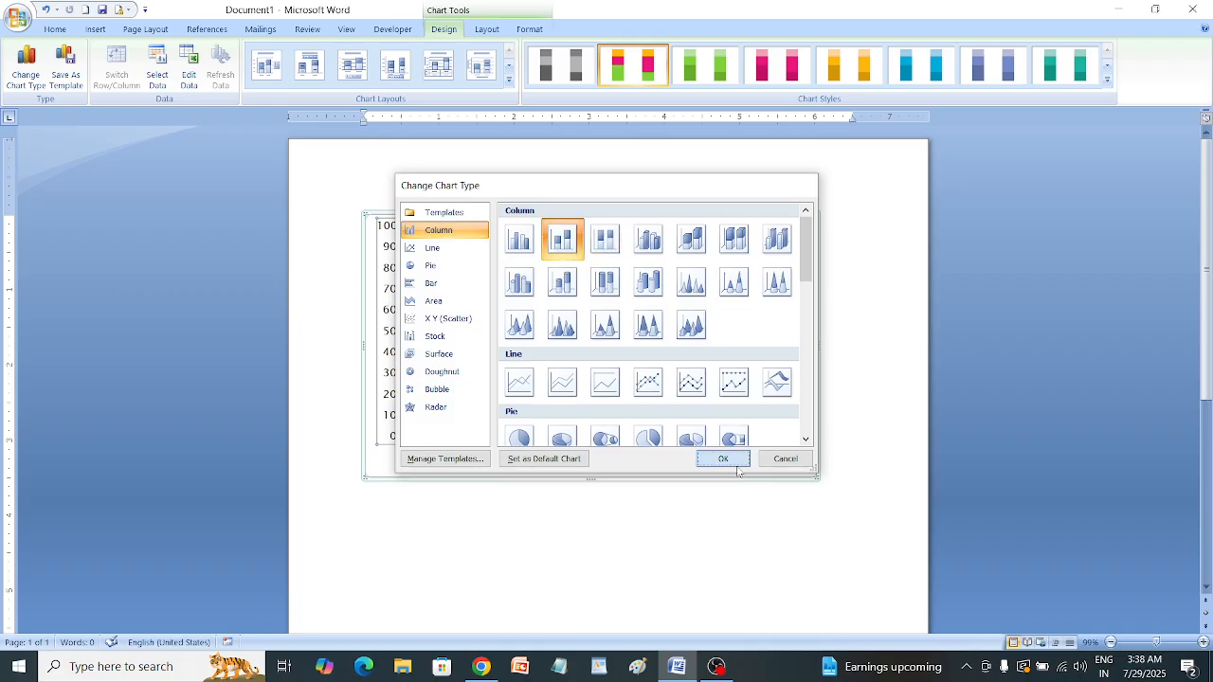
click(730, 462)
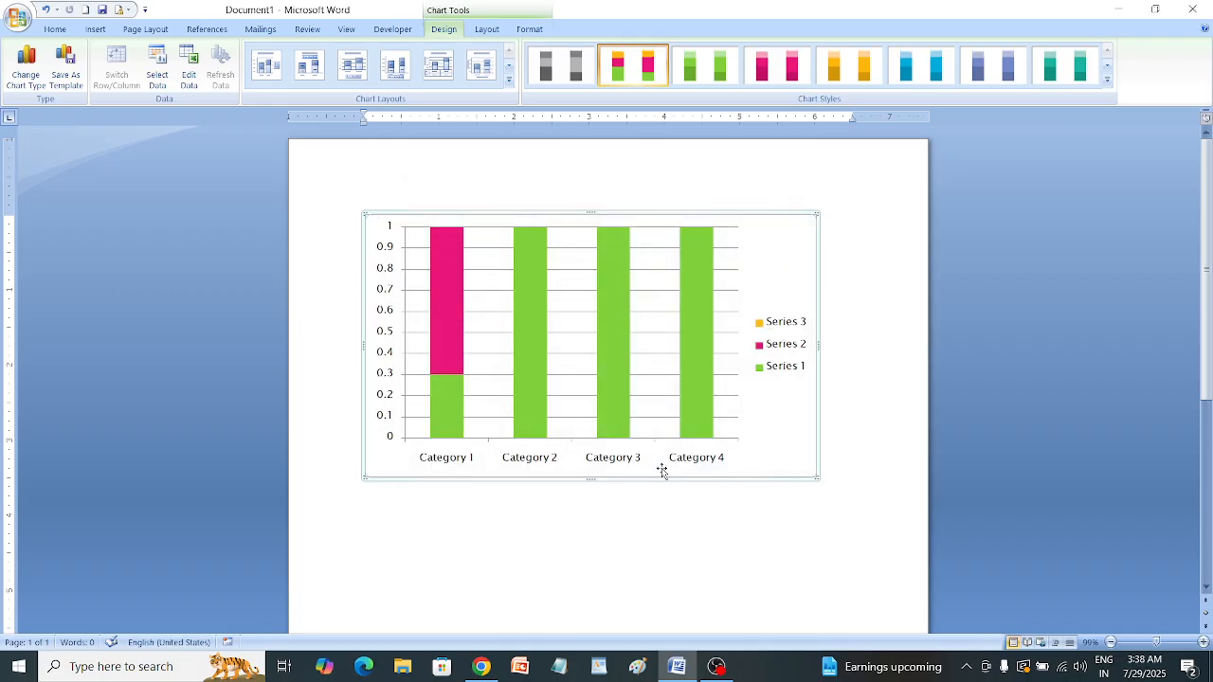
Change the chart type to a 3-D clustered column chart
click(16, 86)
click(520, 239)
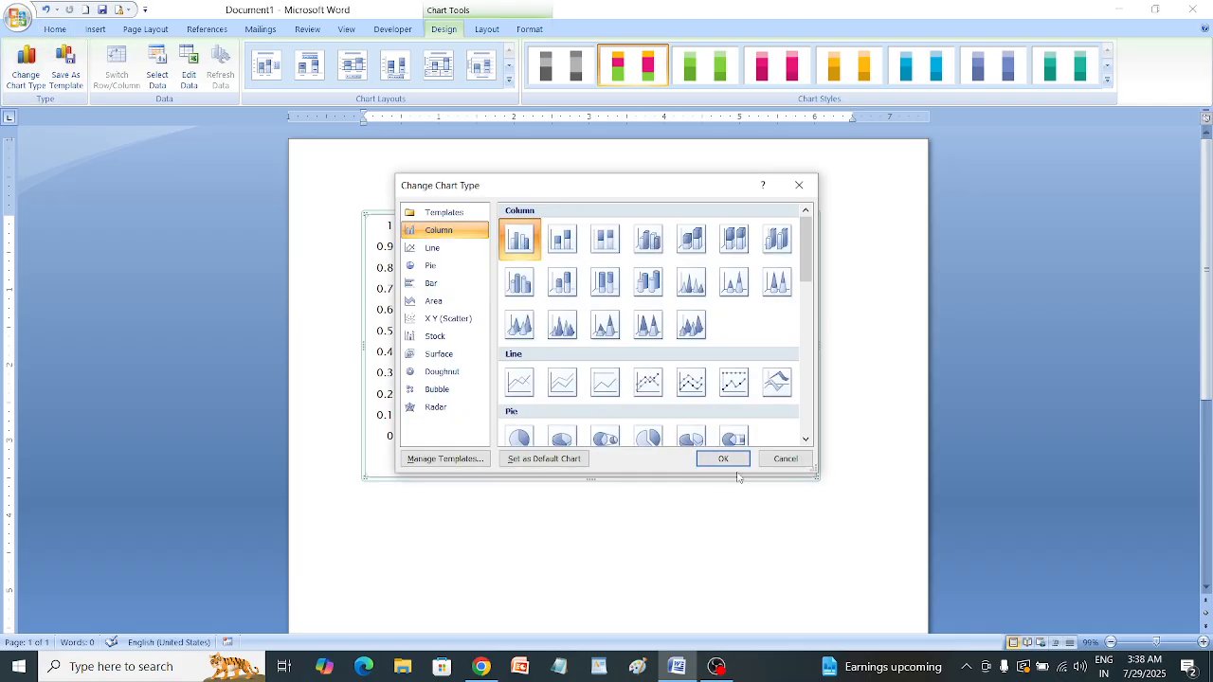
click(648, 239)
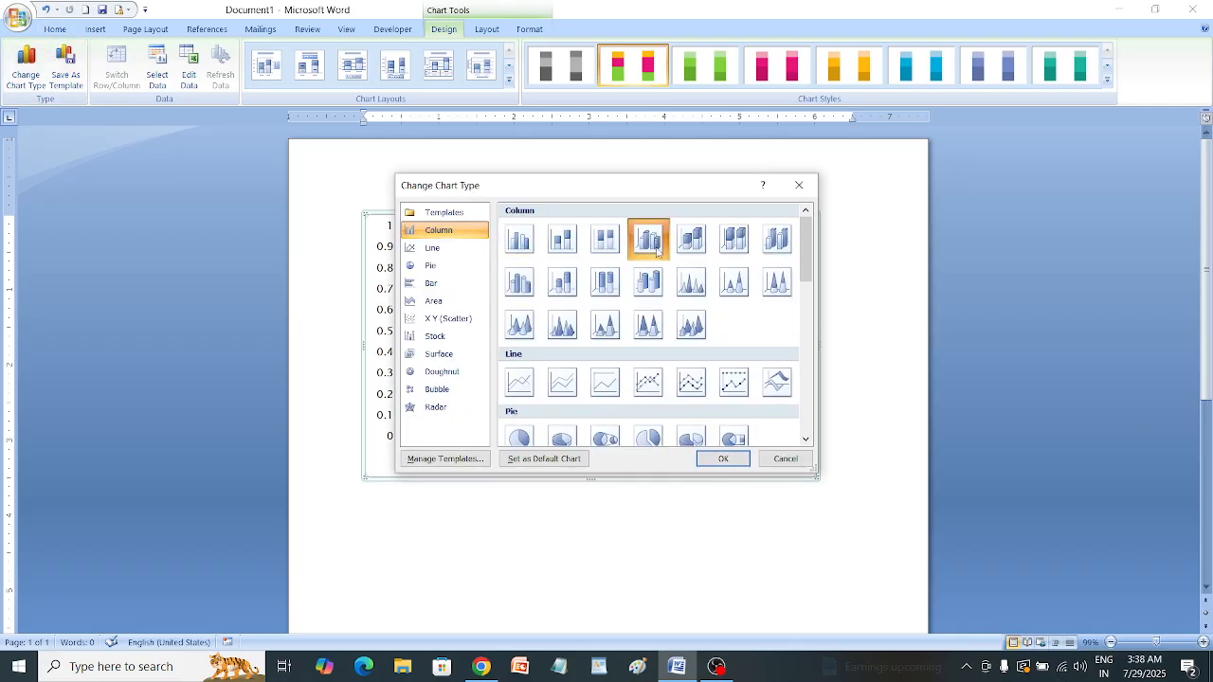
click(724, 459)
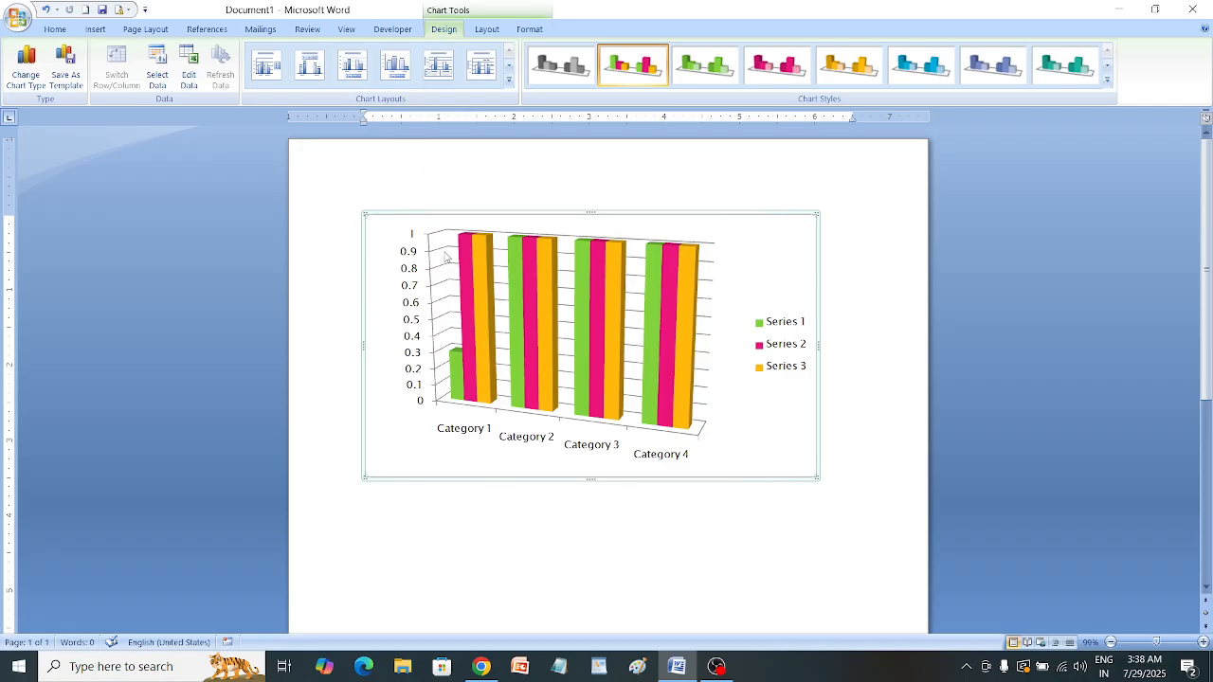
Open the formatting options of the 3-D chart's vertical axis and set its maximum to automatic
click(485, 29)
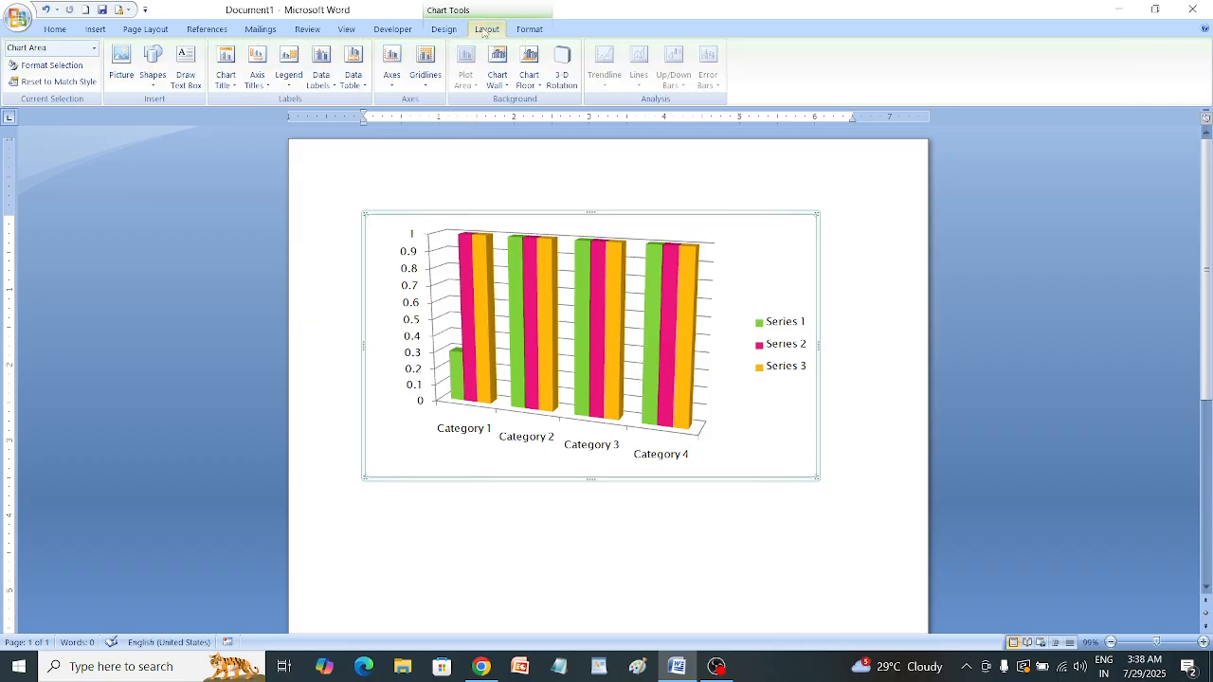
click(413, 343)
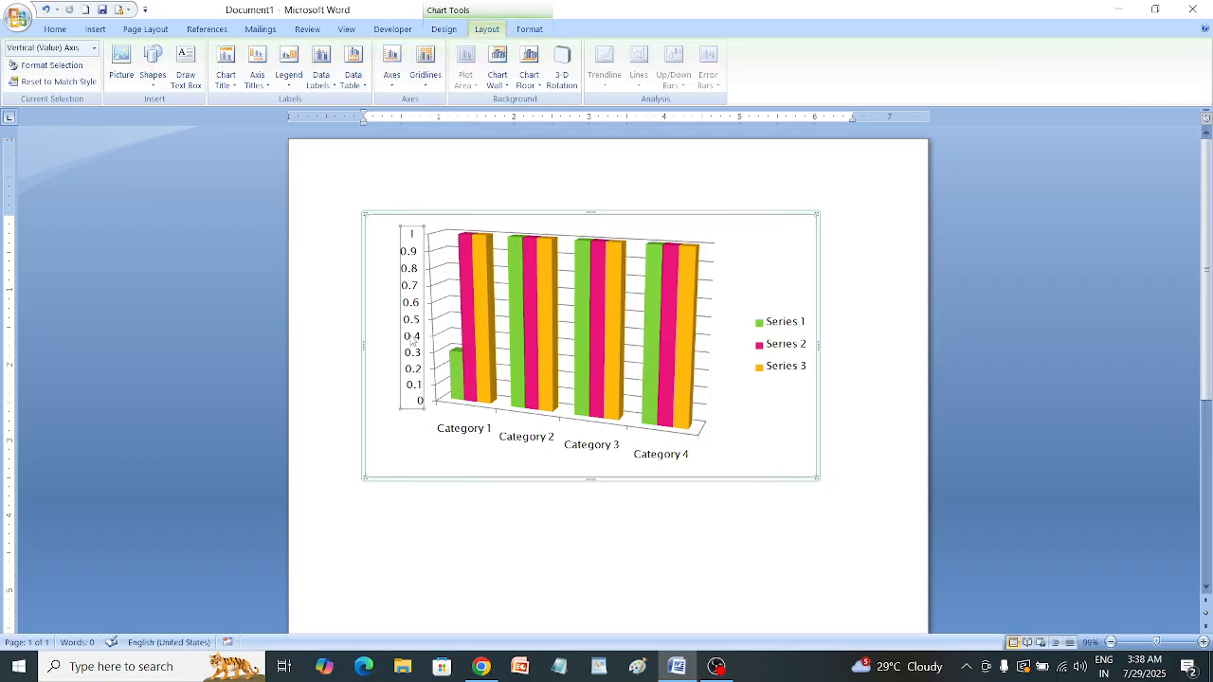
click(49, 65)
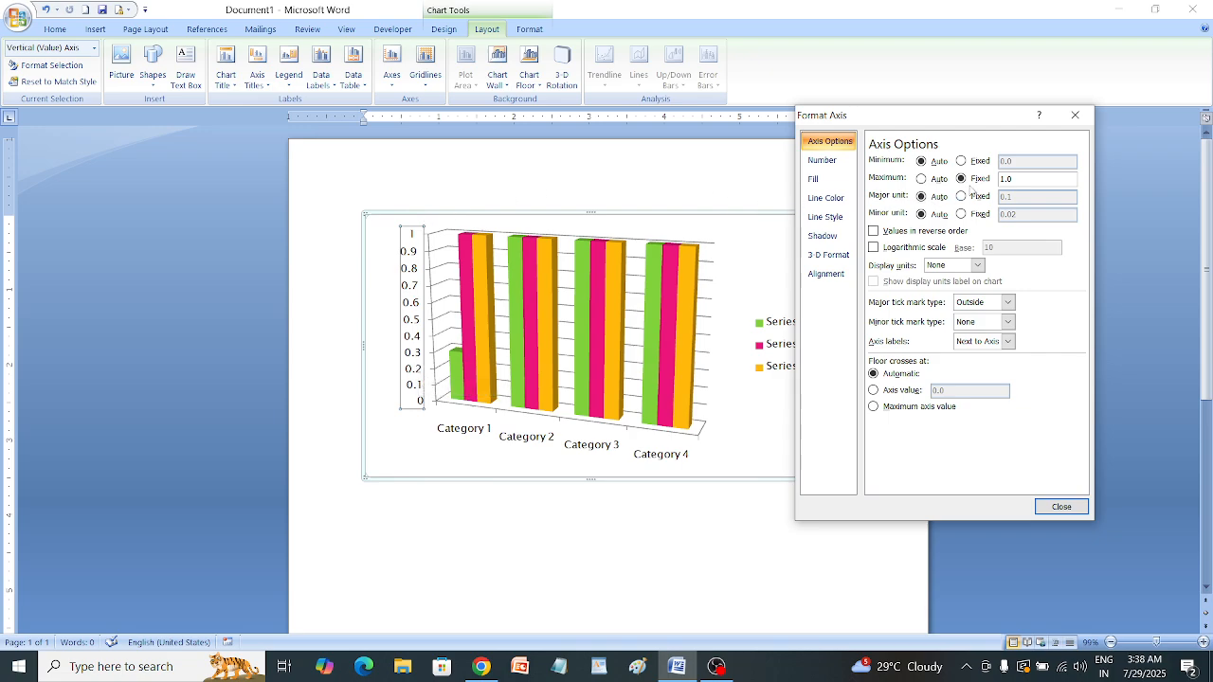
click(922, 179)
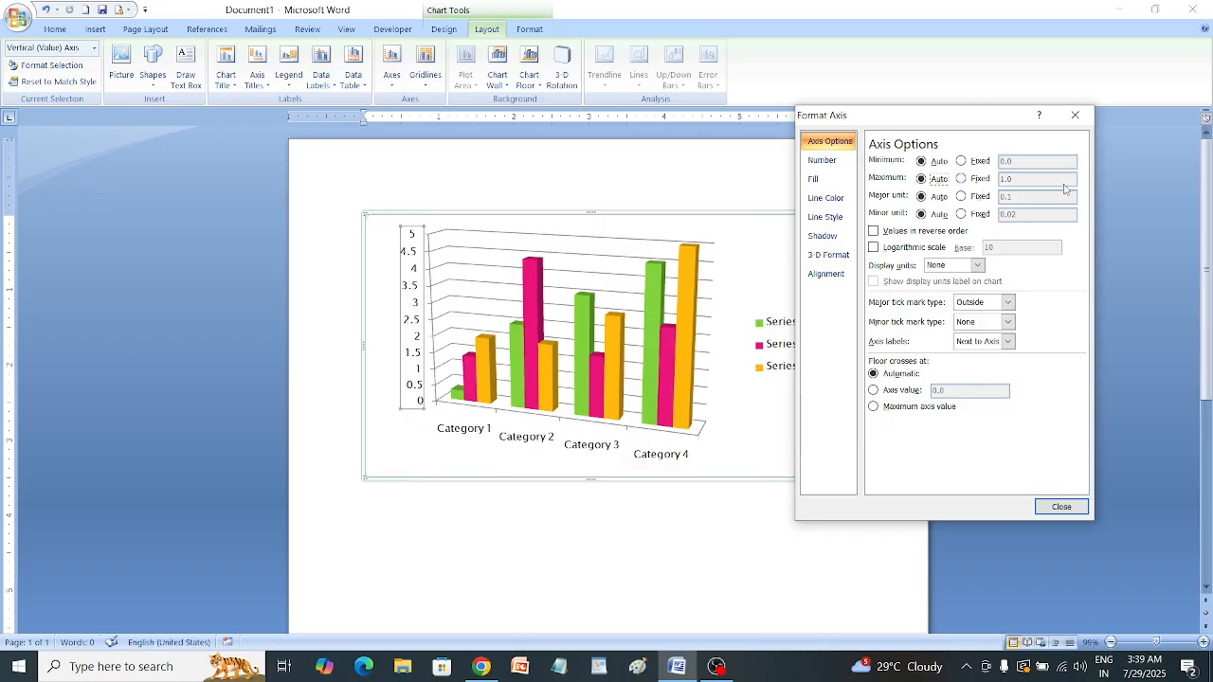
Fix the vertical axis major unit at 0.1, inspect the crowded labels enlarged and close the axis formatting
click(961, 196)
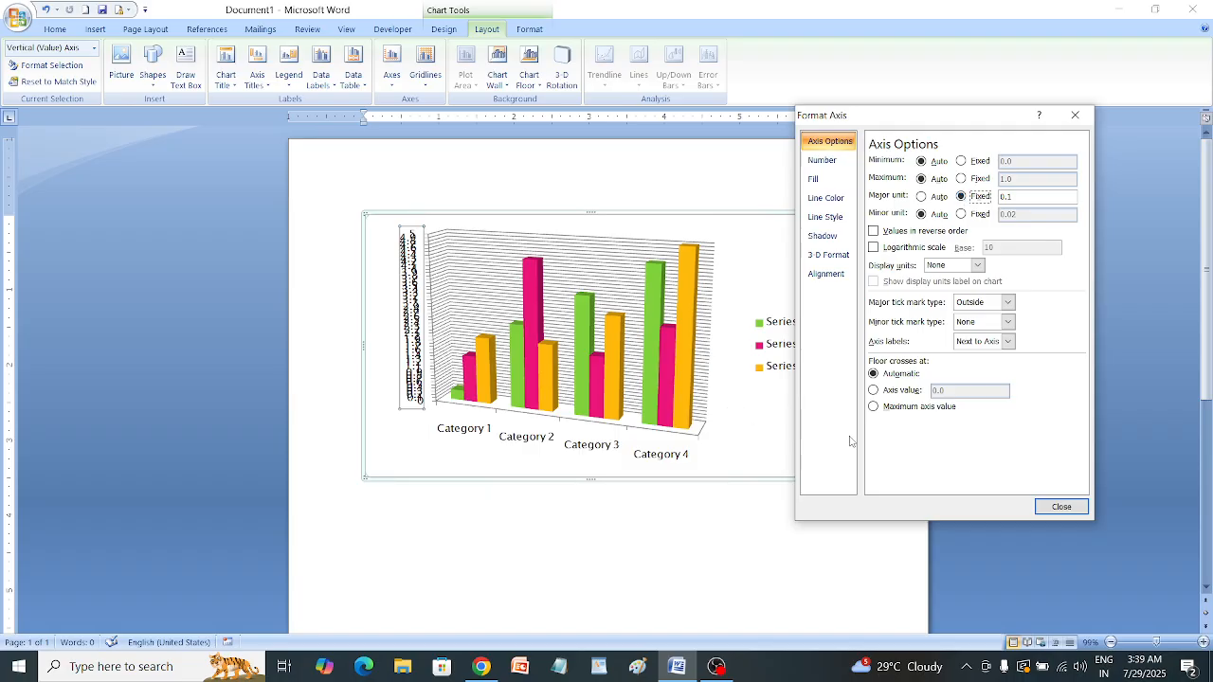
drag(990, 119, 1117, 144)
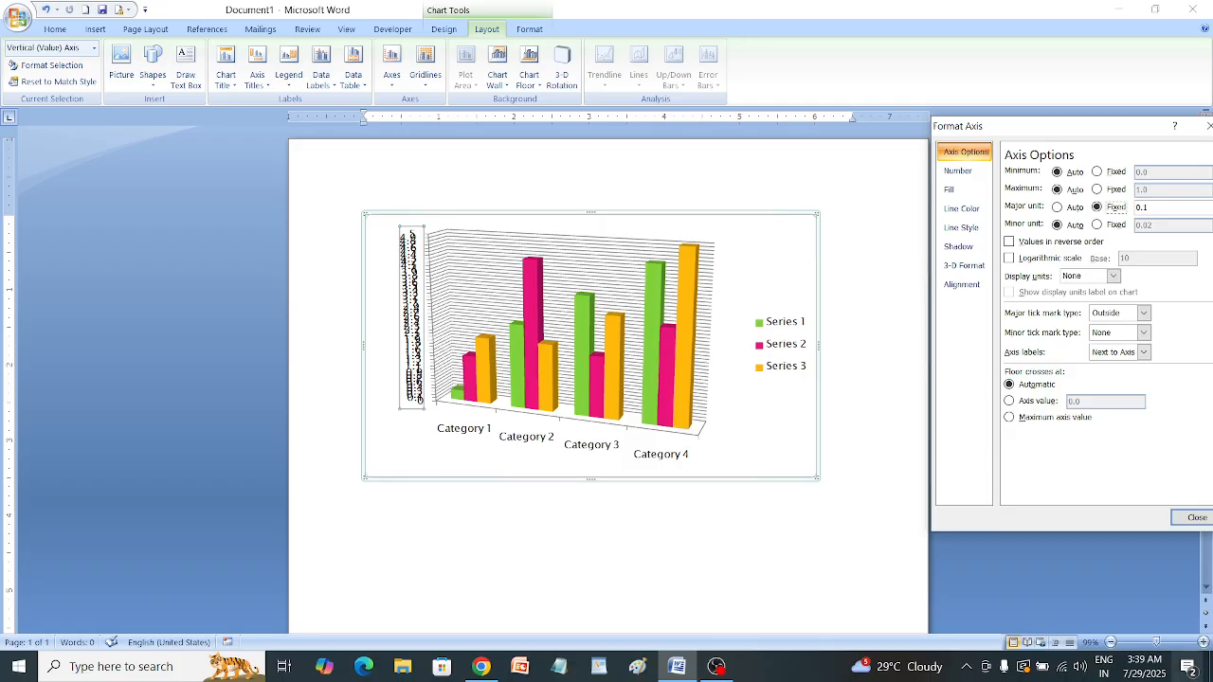
click(1180, 642)
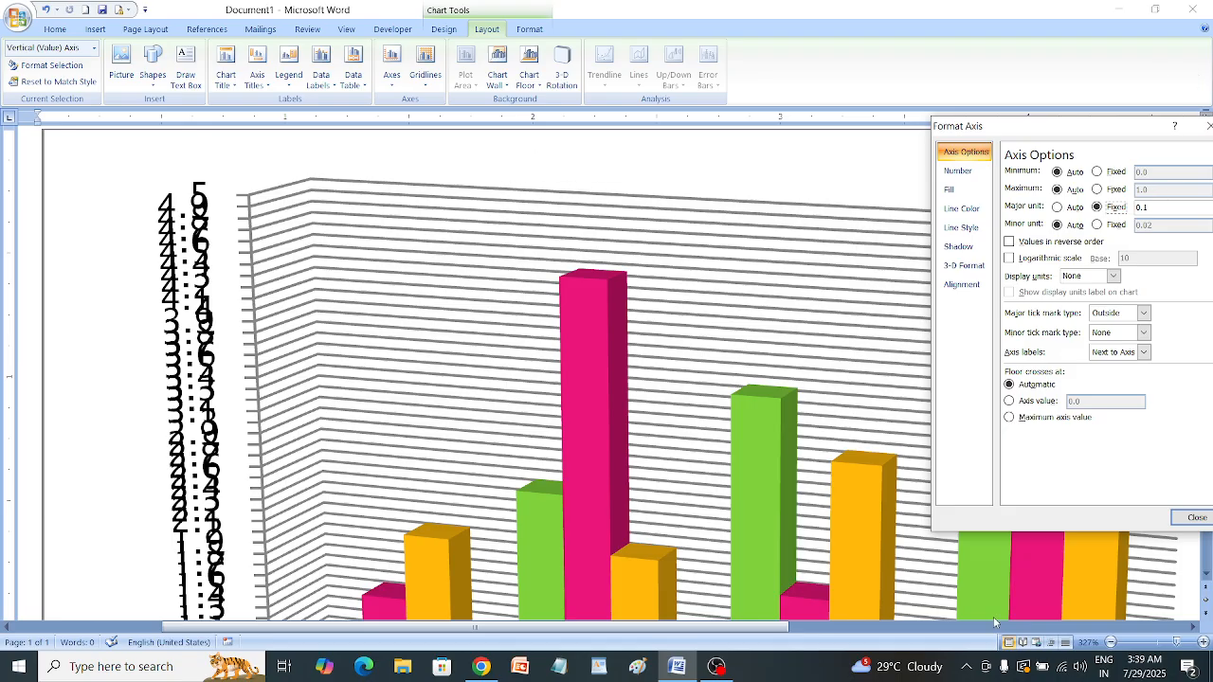
click(1162, 645)
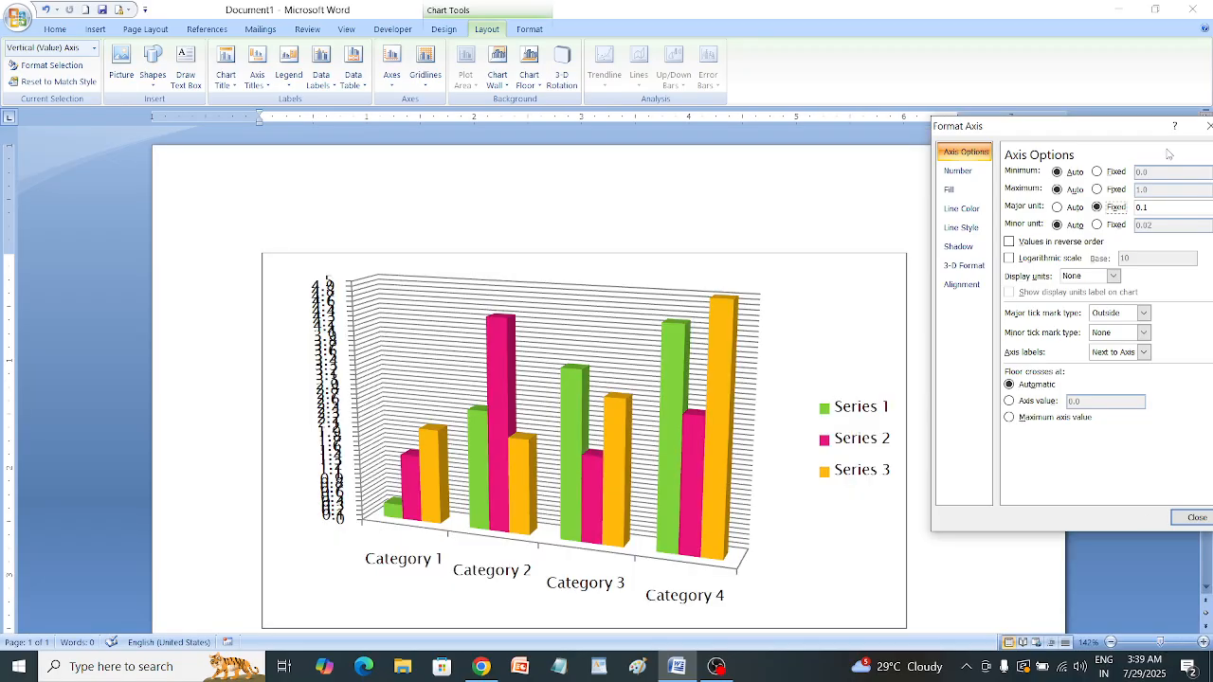
drag(1105, 131, 876, 140)
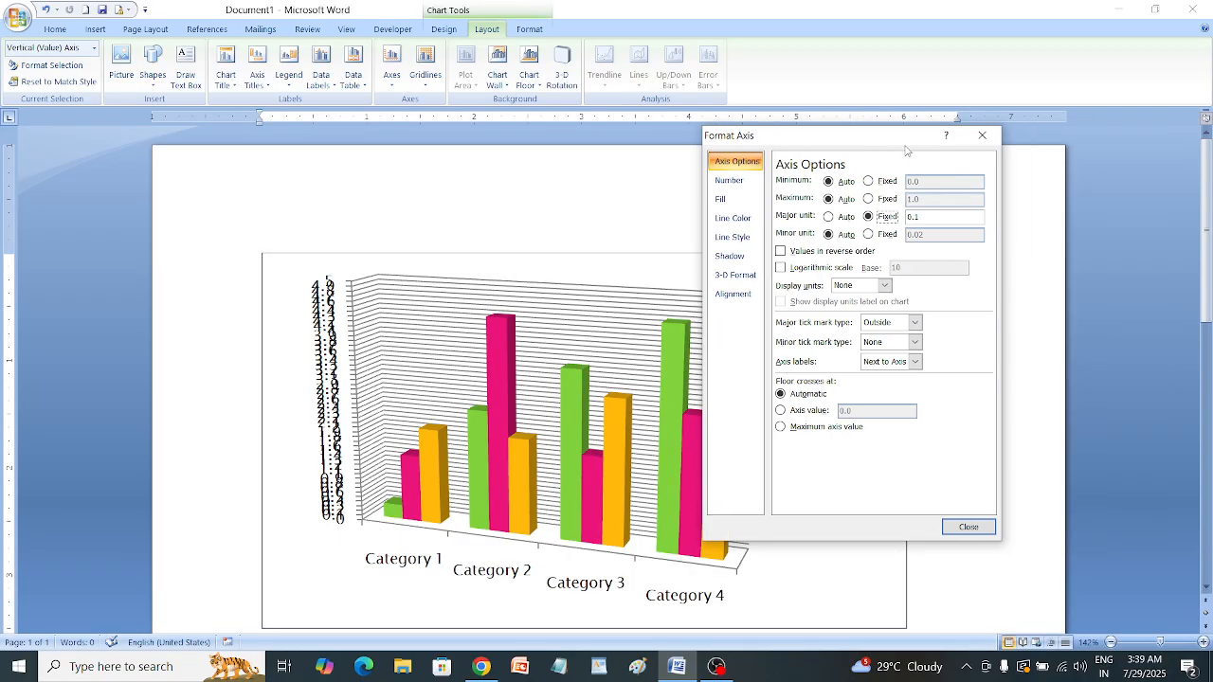
click(980, 136)
Close the document without saving and restart Word with a new blank document
click(1192, 8)
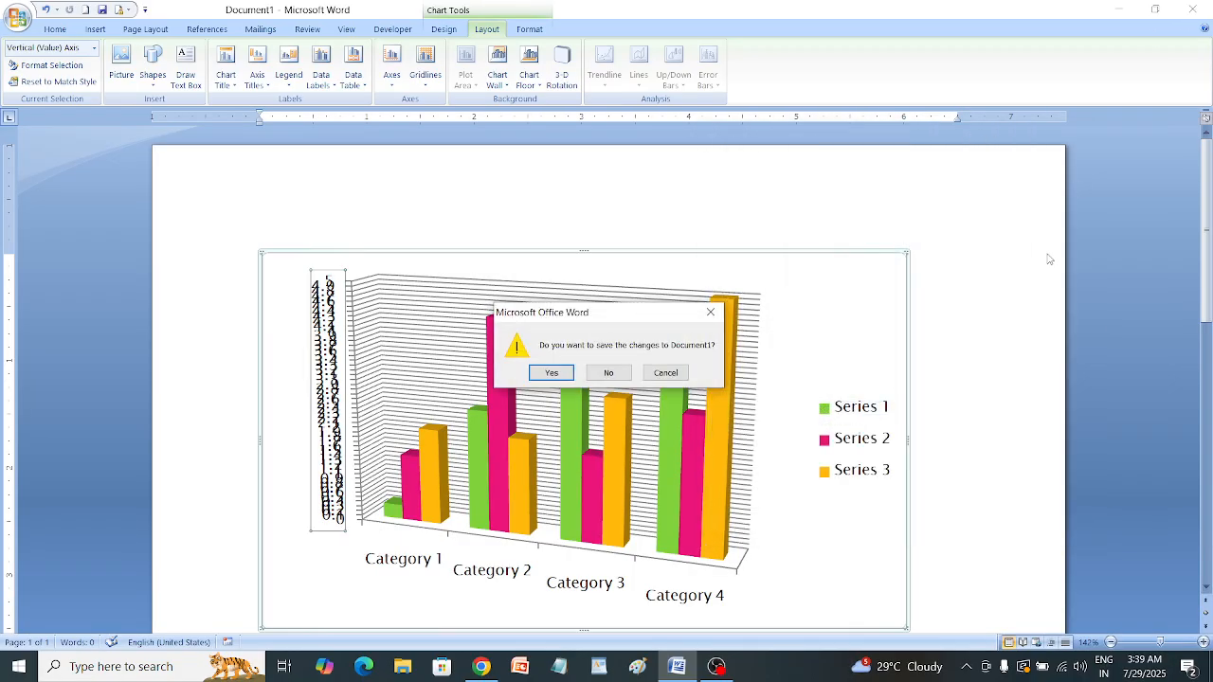
click(608, 373)
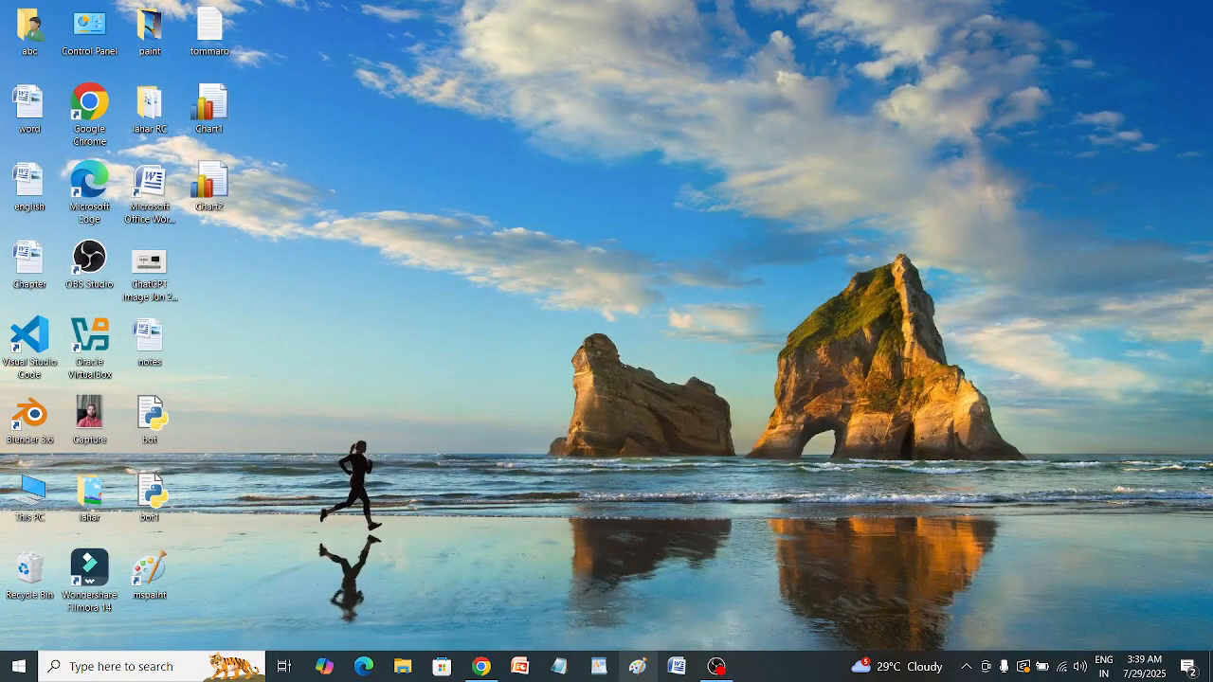
click(677, 666)
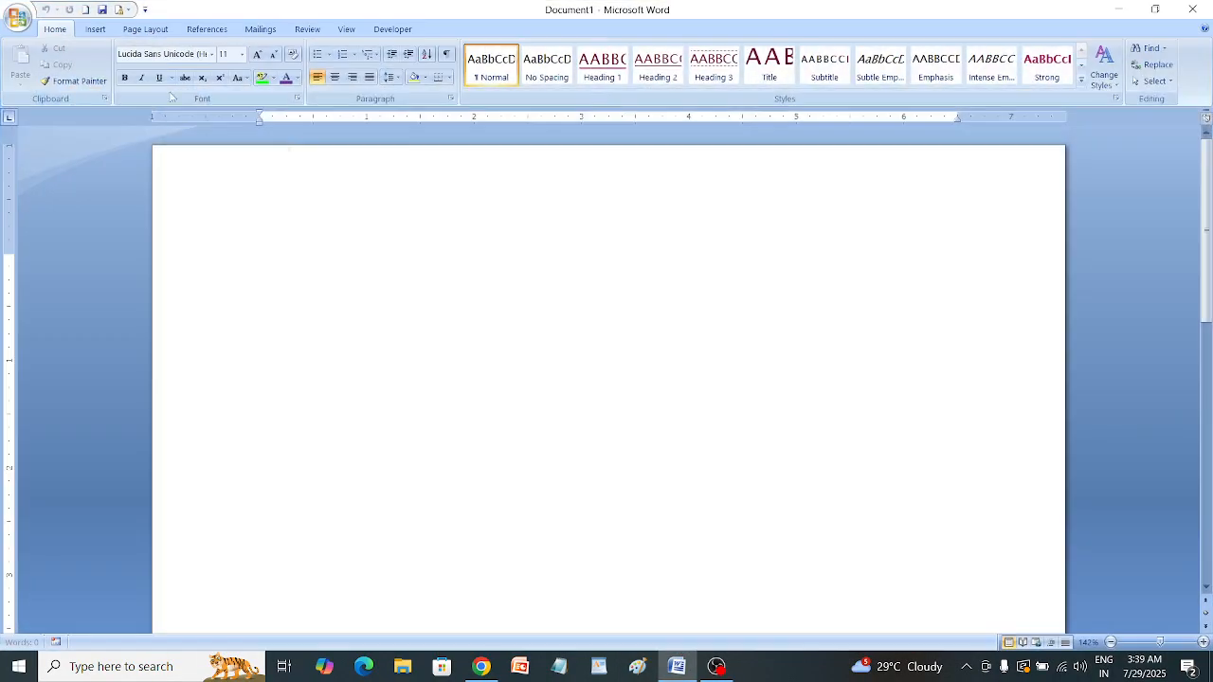
Insert a 3-D clustered column chart, close its data sheet and bring up the chart layout tools
click(94, 28)
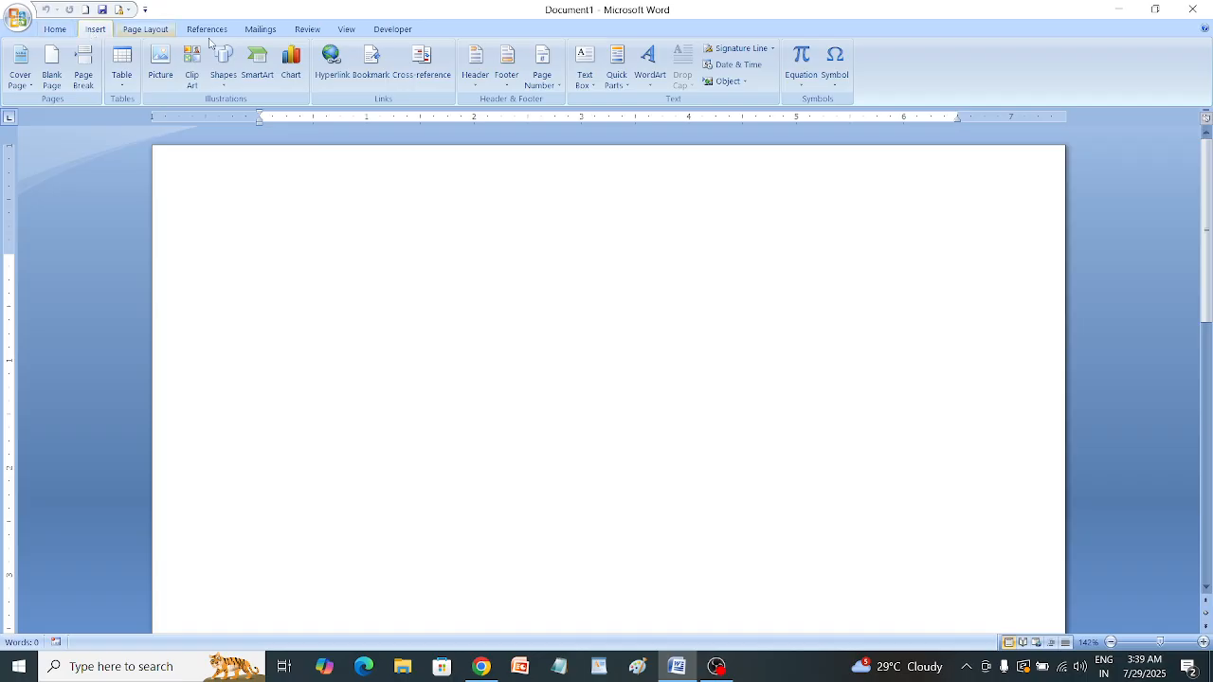
click(290, 74)
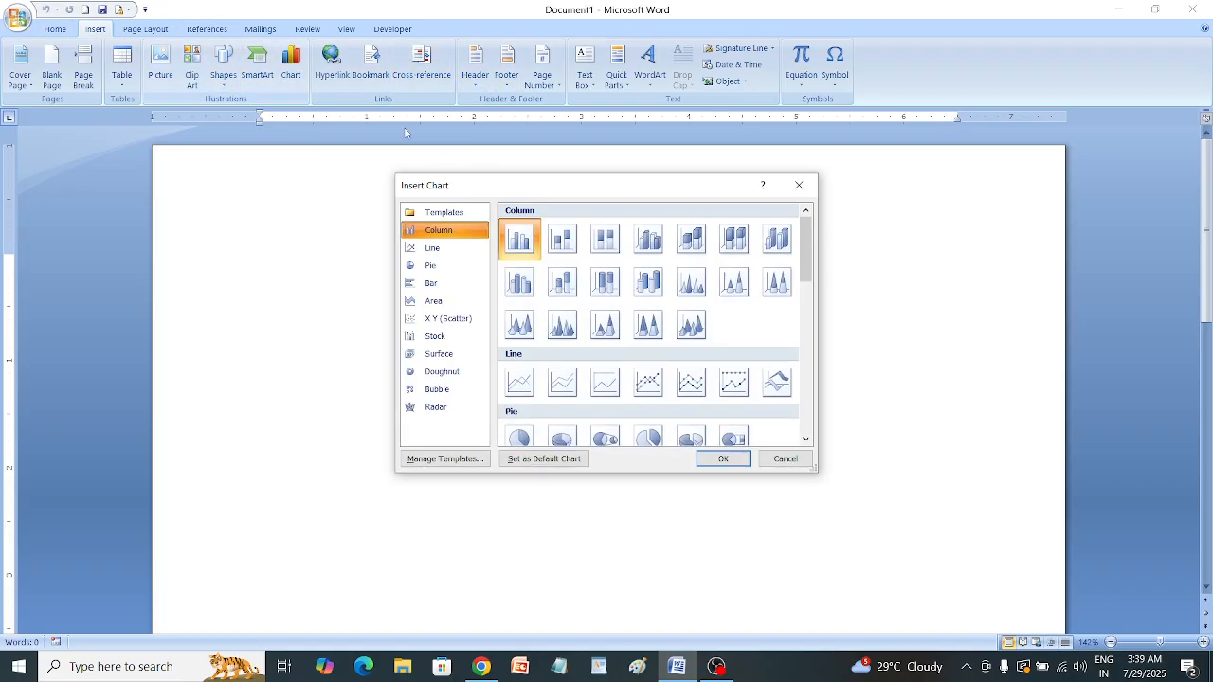
click(648, 239)
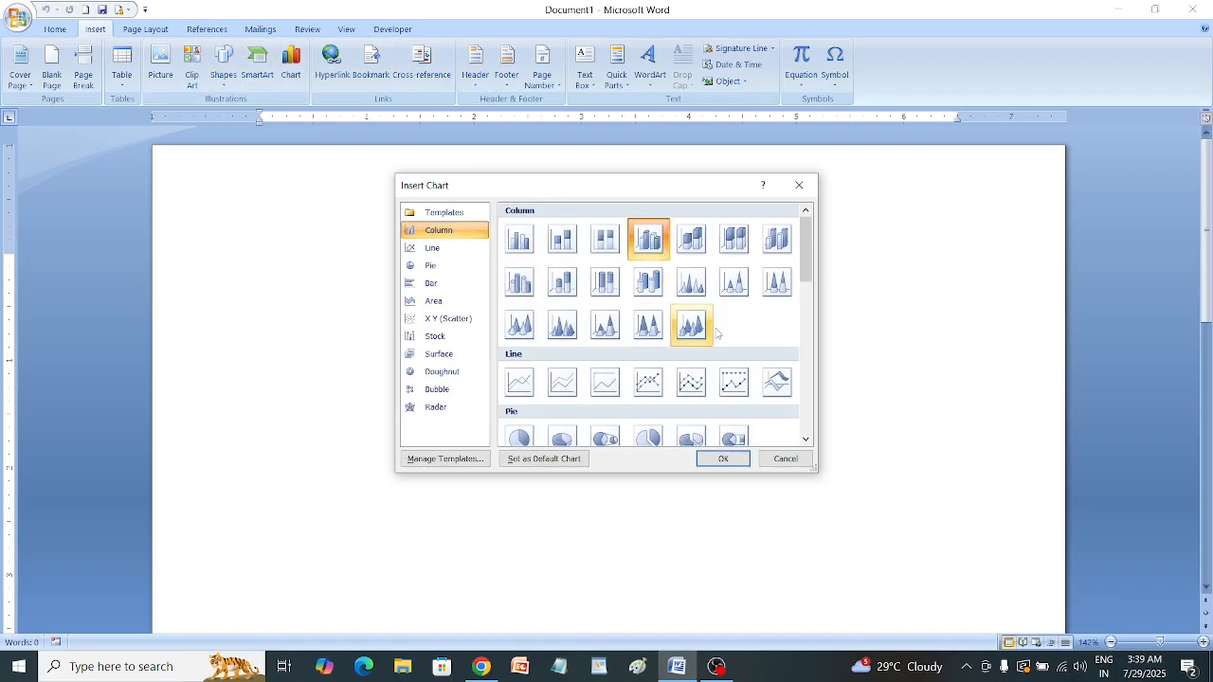
click(724, 459)
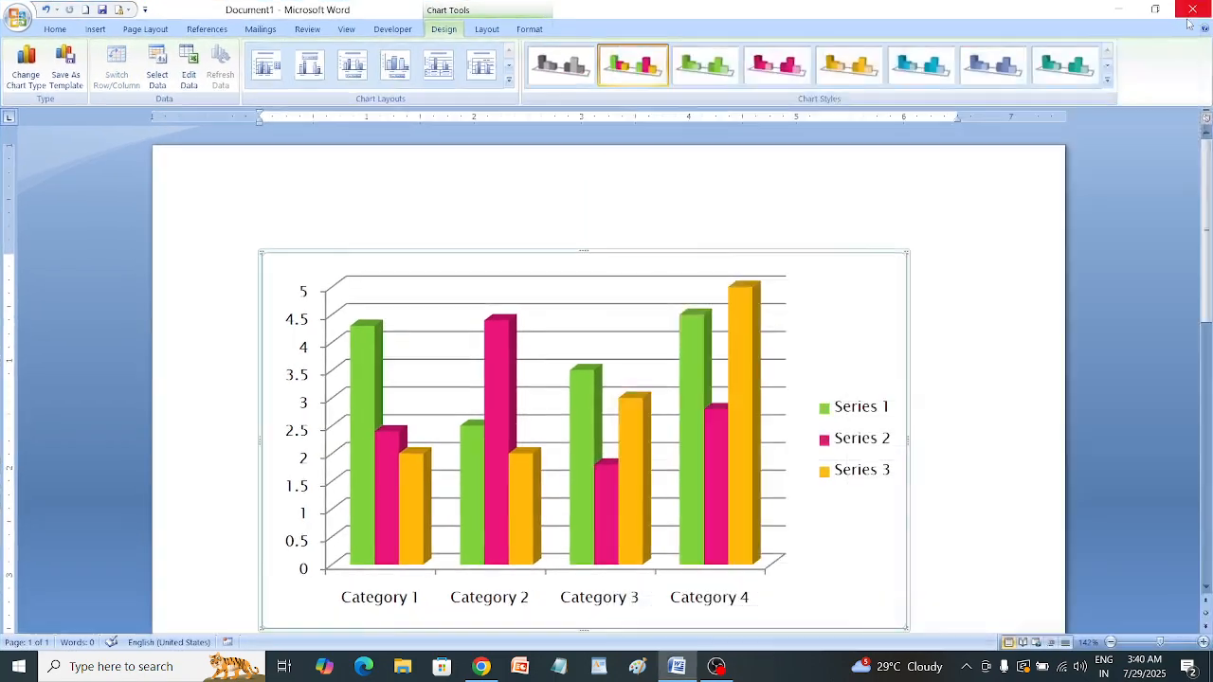
click(1189, 12)
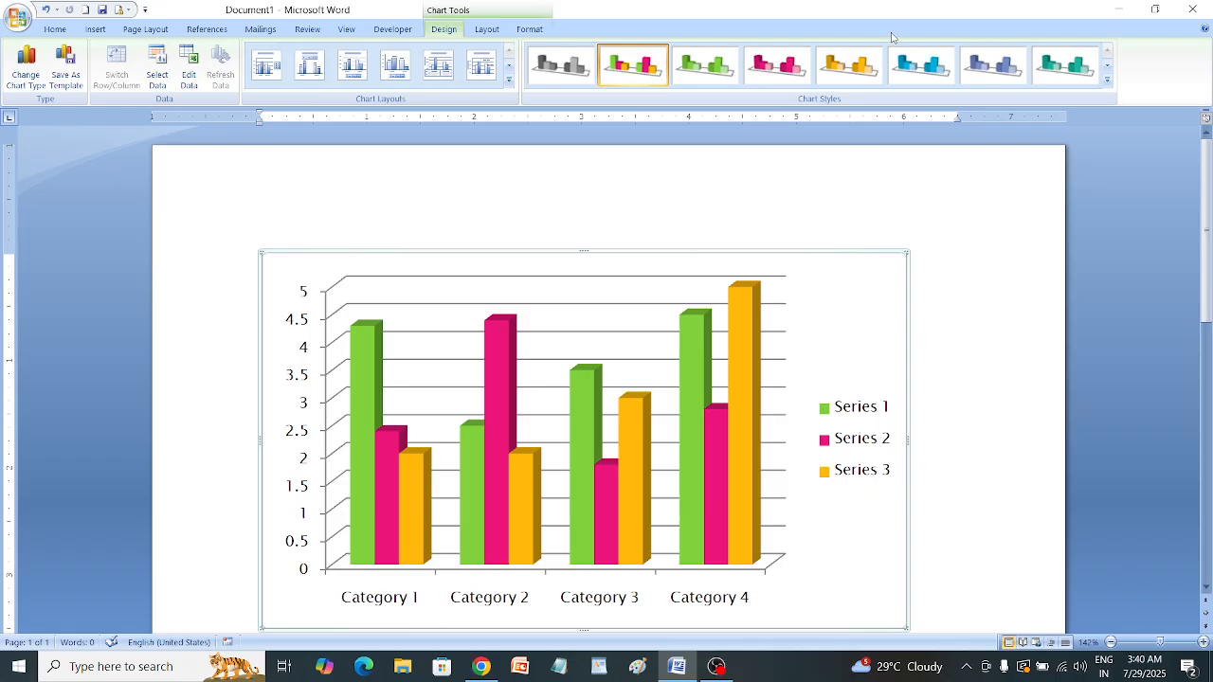
click(487, 28)
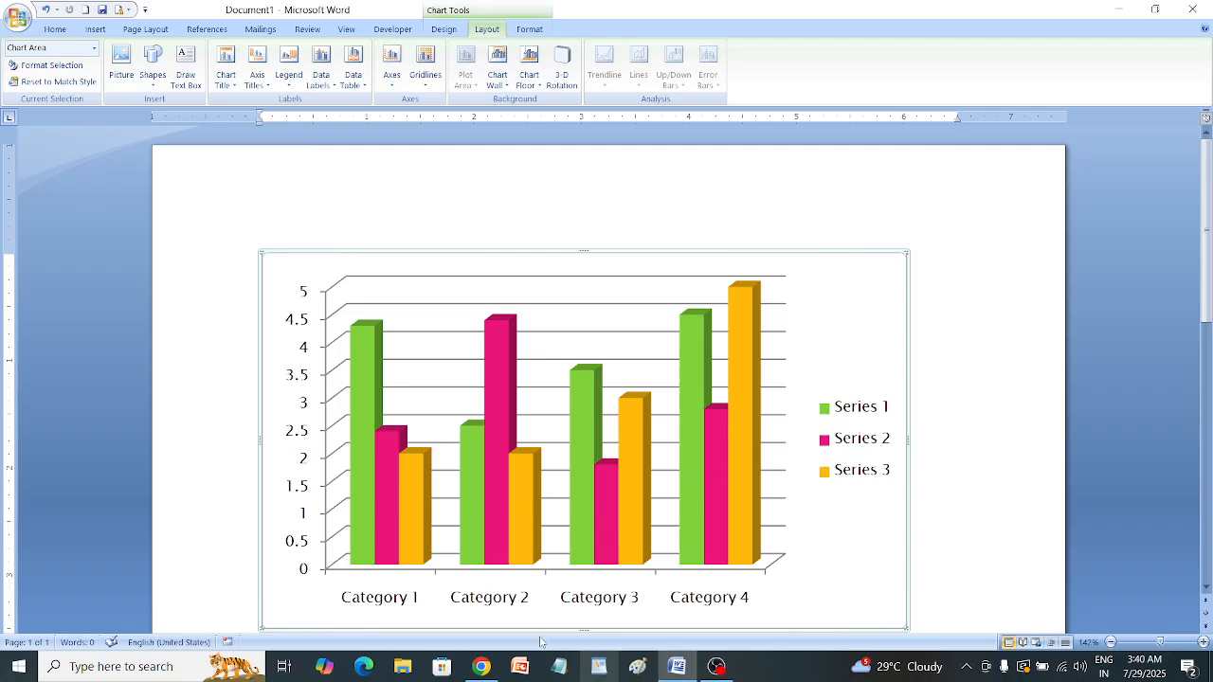
Open the formatting options of the 3-D chart's vertical axis and fix its major unit at 0.5
click(294, 485)
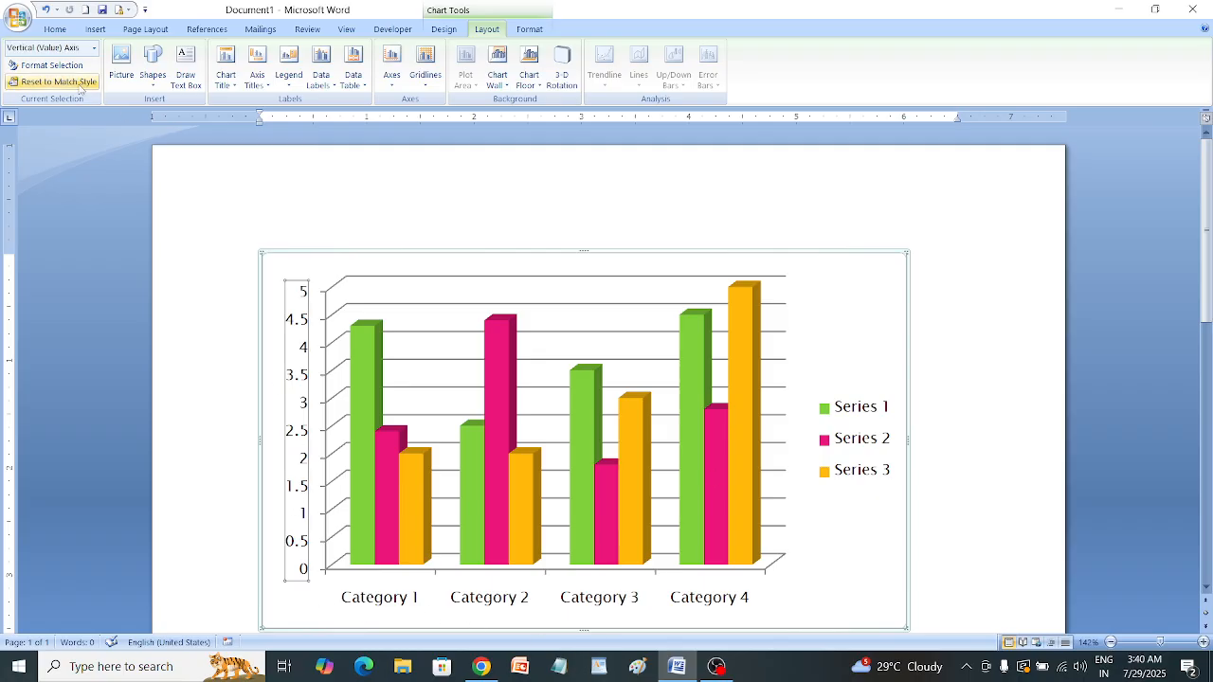
click(53, 64)
drag(620, 138, 947, 104)
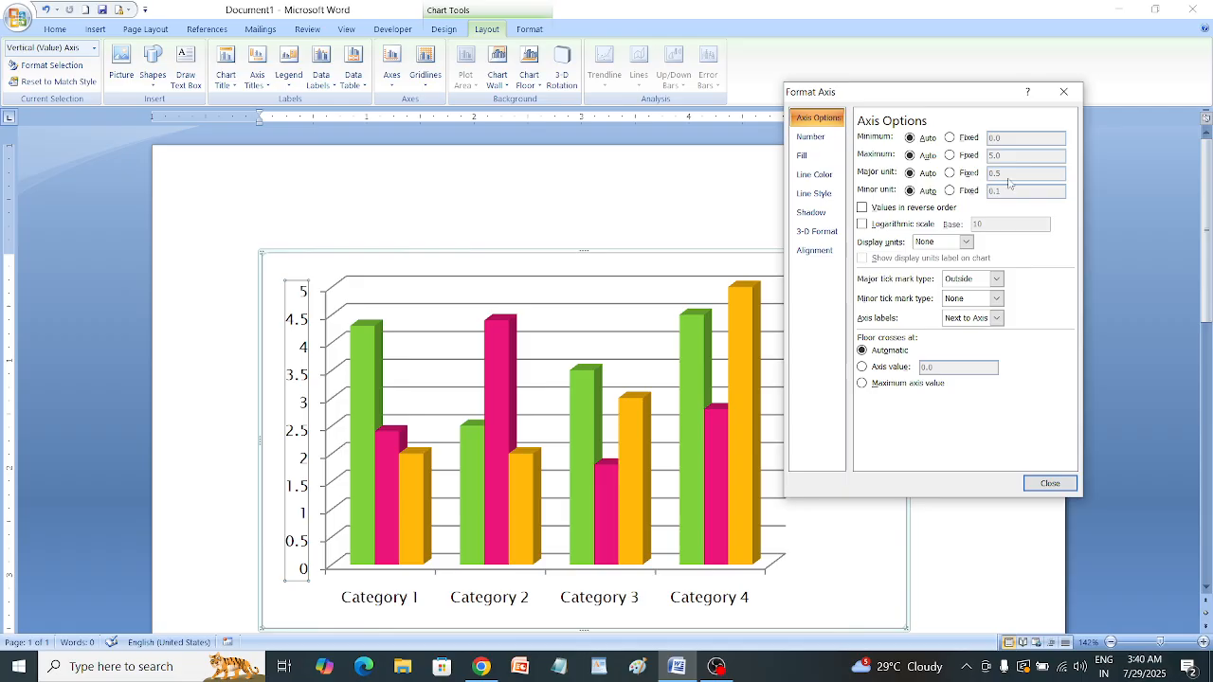
click(950, 174)
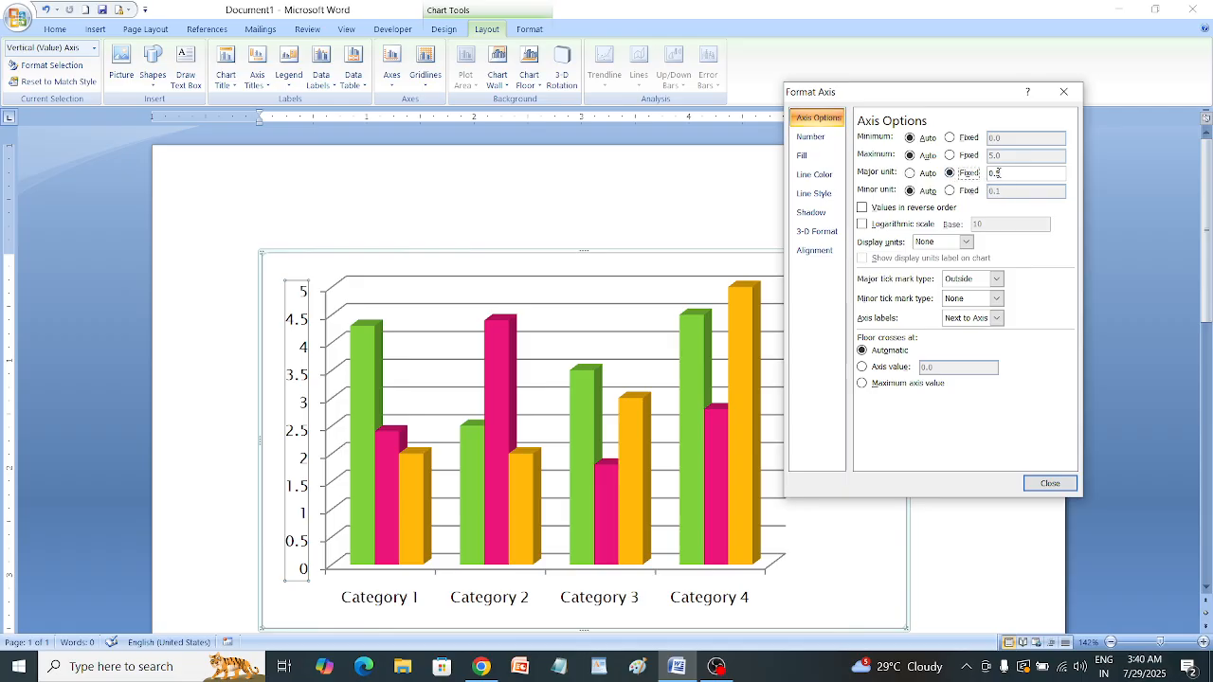
click(996, 174)
key(BackSpace)
key(Tab)
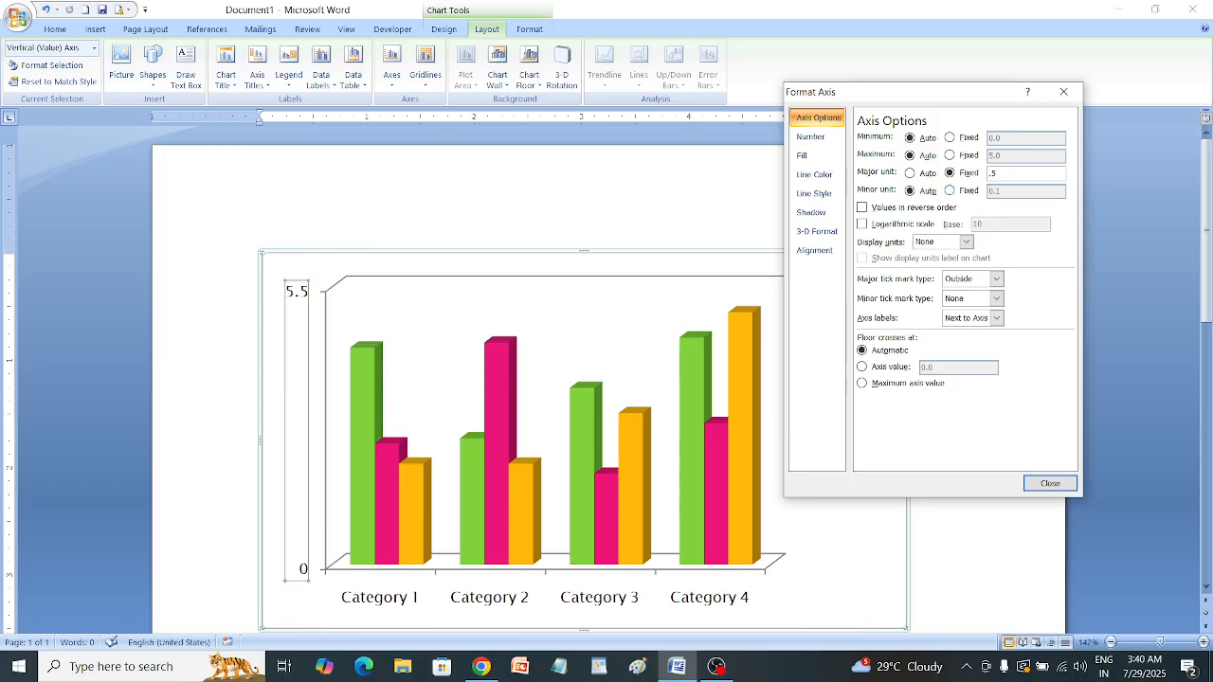
key(Tab)
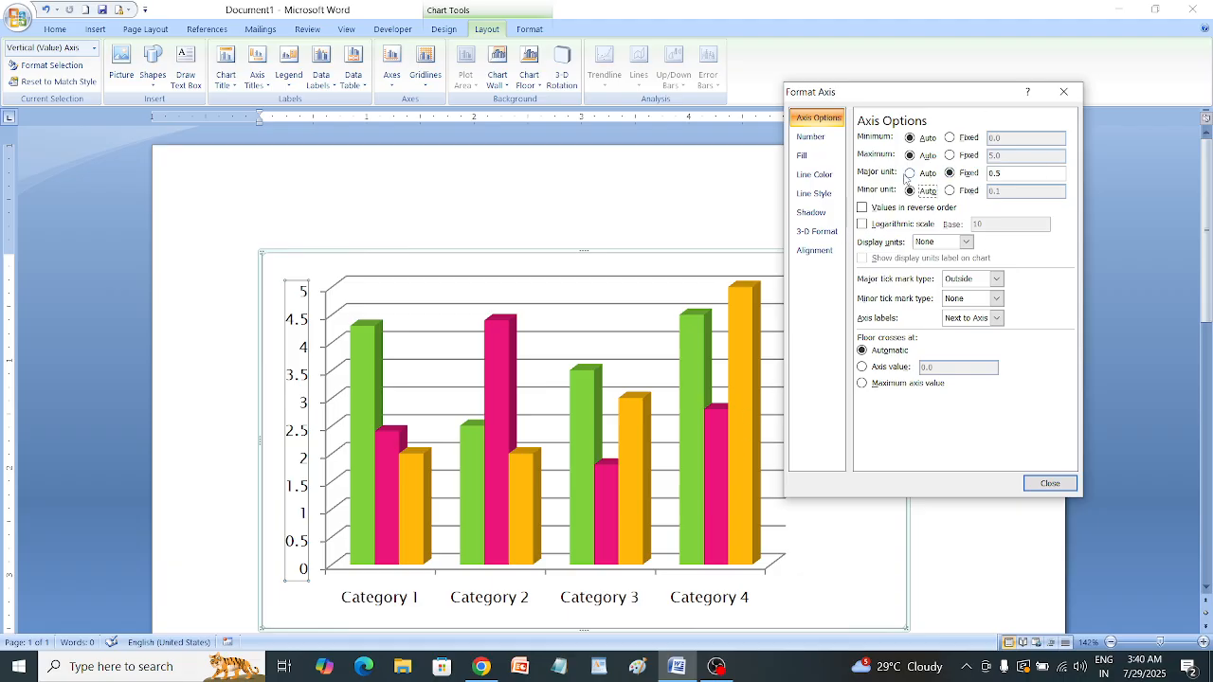
Fix the vertical axis major unit at 1 and compare it with the automatic setting
click(911, 174)
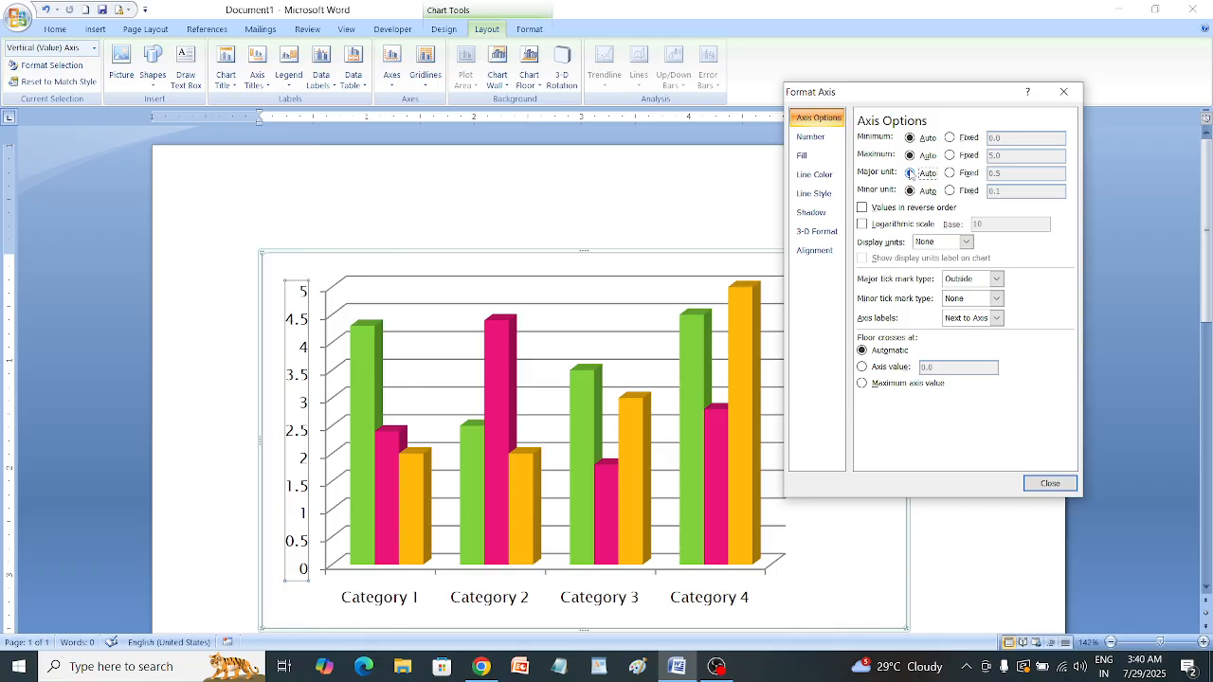
click(962, 174)
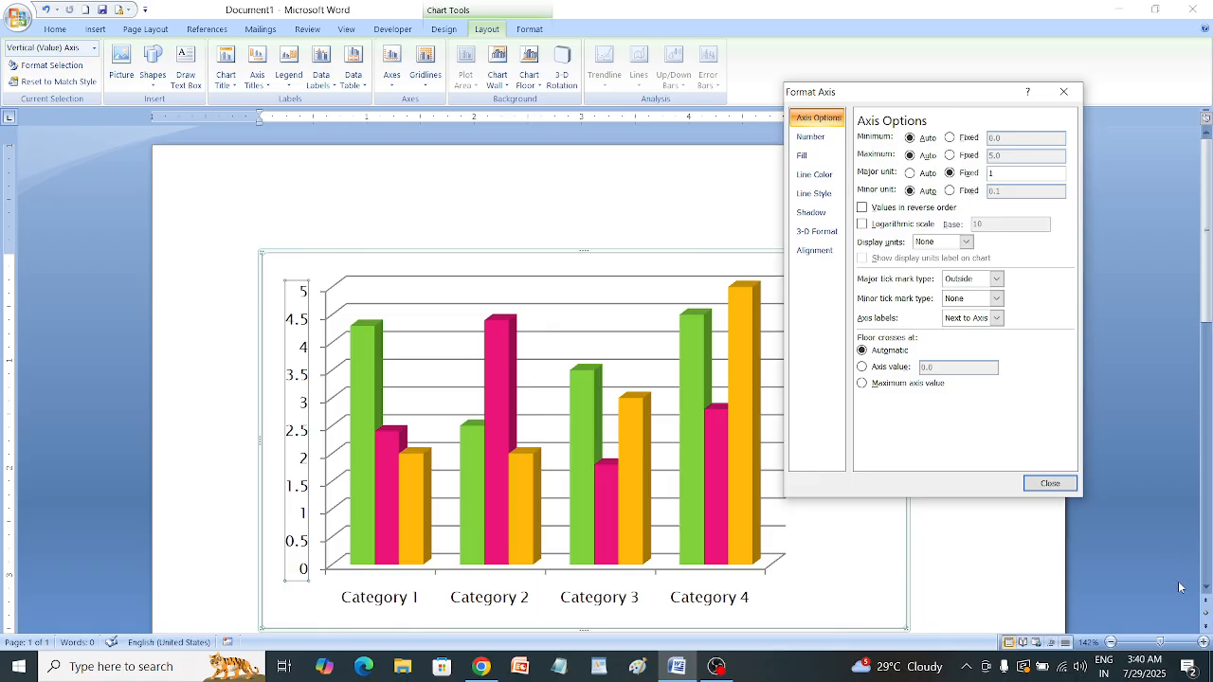
key(Tab)
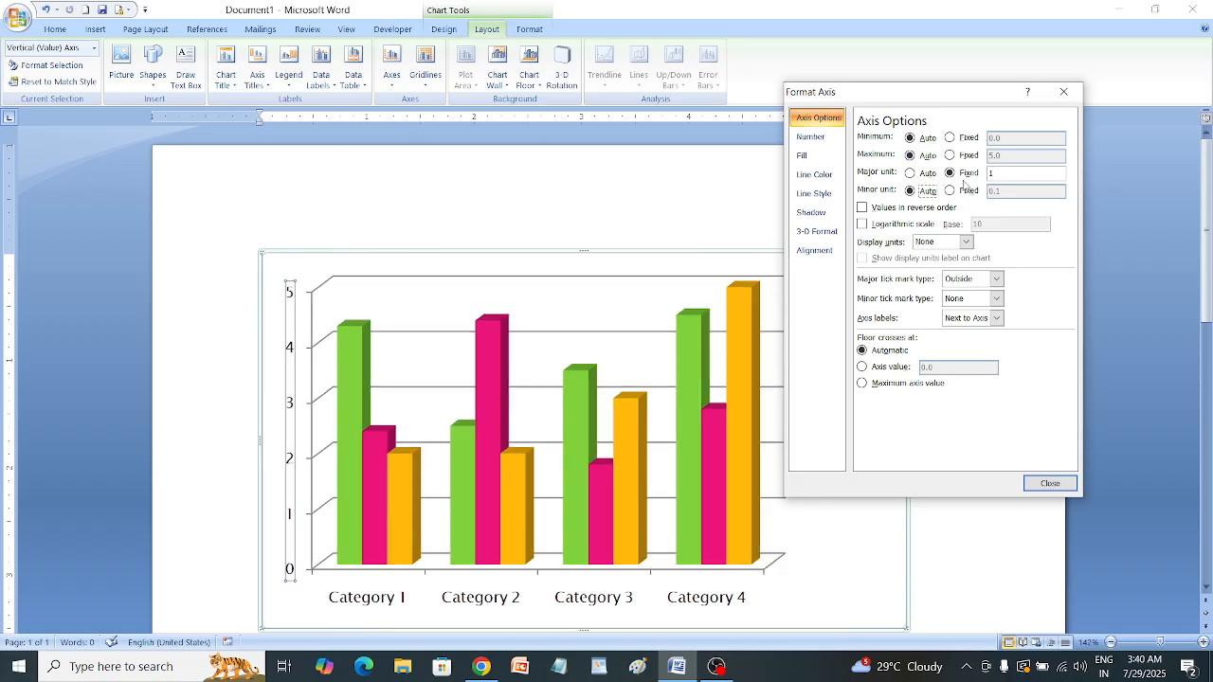
click(912, 174)
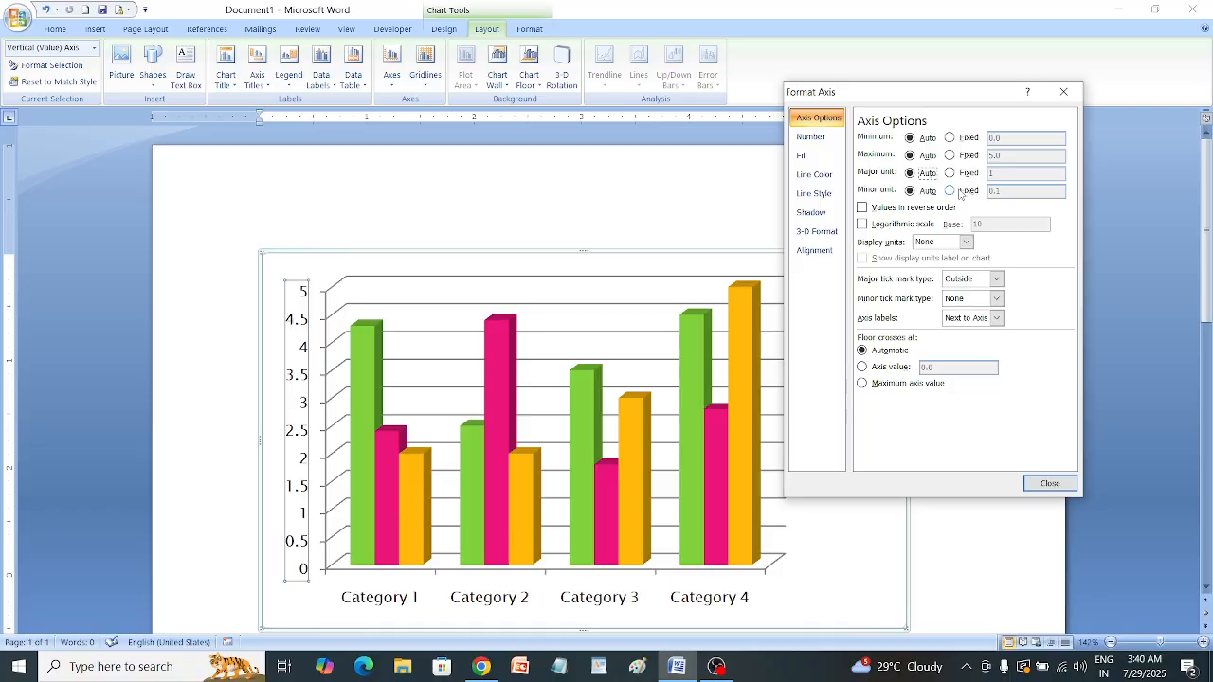
click(951, 173)
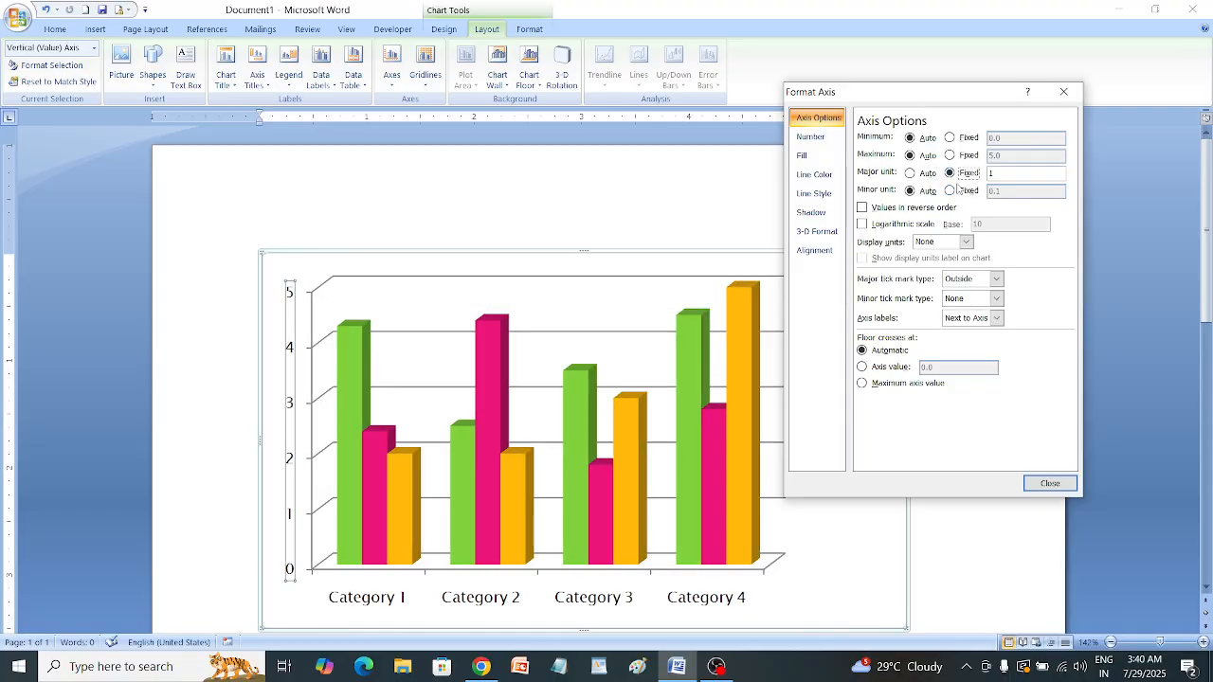
Fix the vertical axis minor unit at 5 and set its major unit to automatic
click(950, 191)
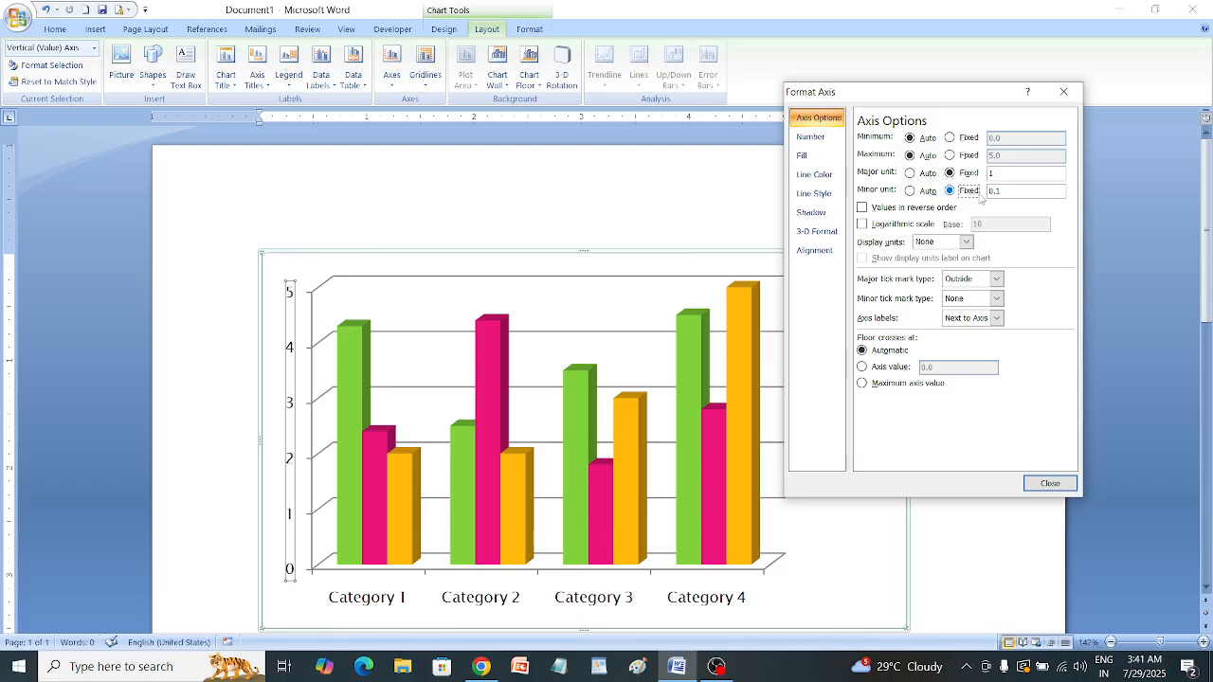
drag(1002, 191, 975, 198)
key(BackSpace)
key(Tab)
key(Tab)
click(916, 173)
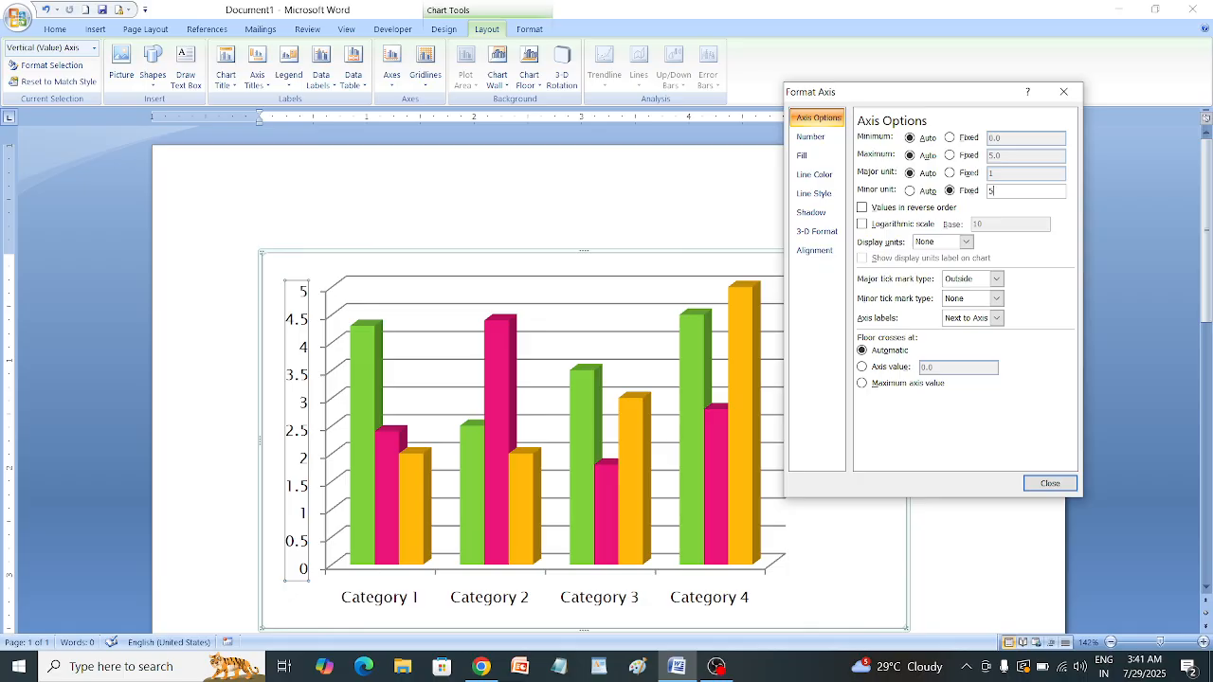
text(5)
key(Tab)
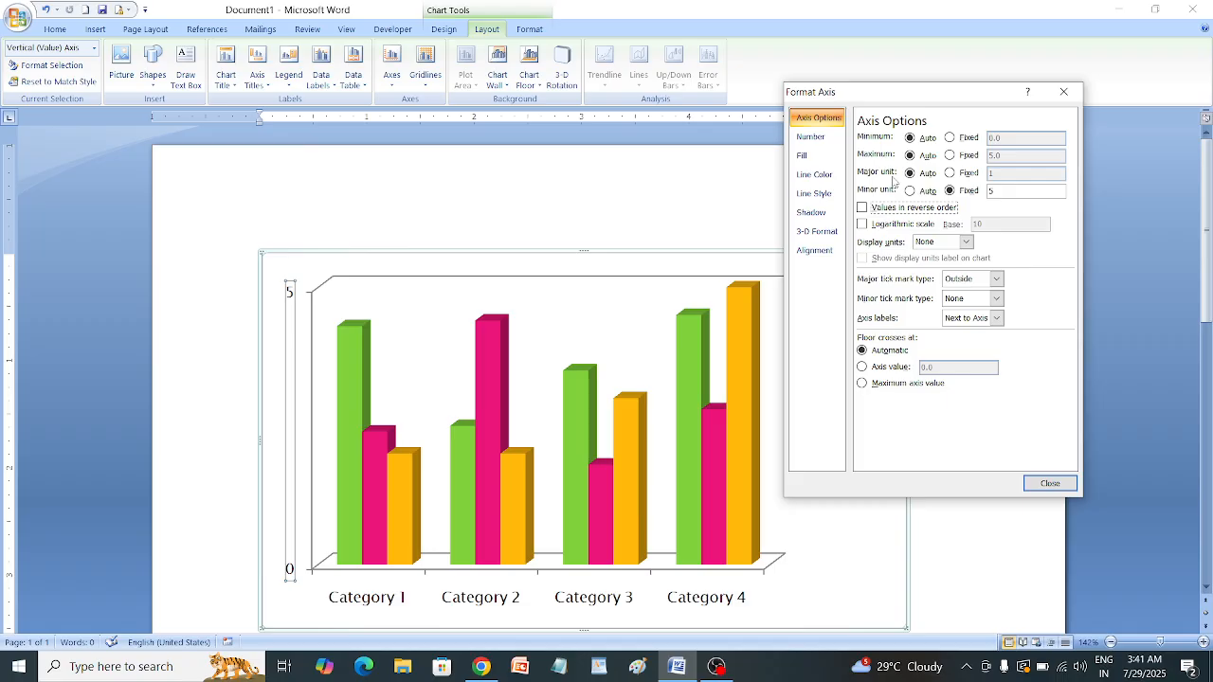
Set the vertical axis minor unit to 0.1 and close the axis formatting
click(1001, 195)
text(0.1)
key(Return)
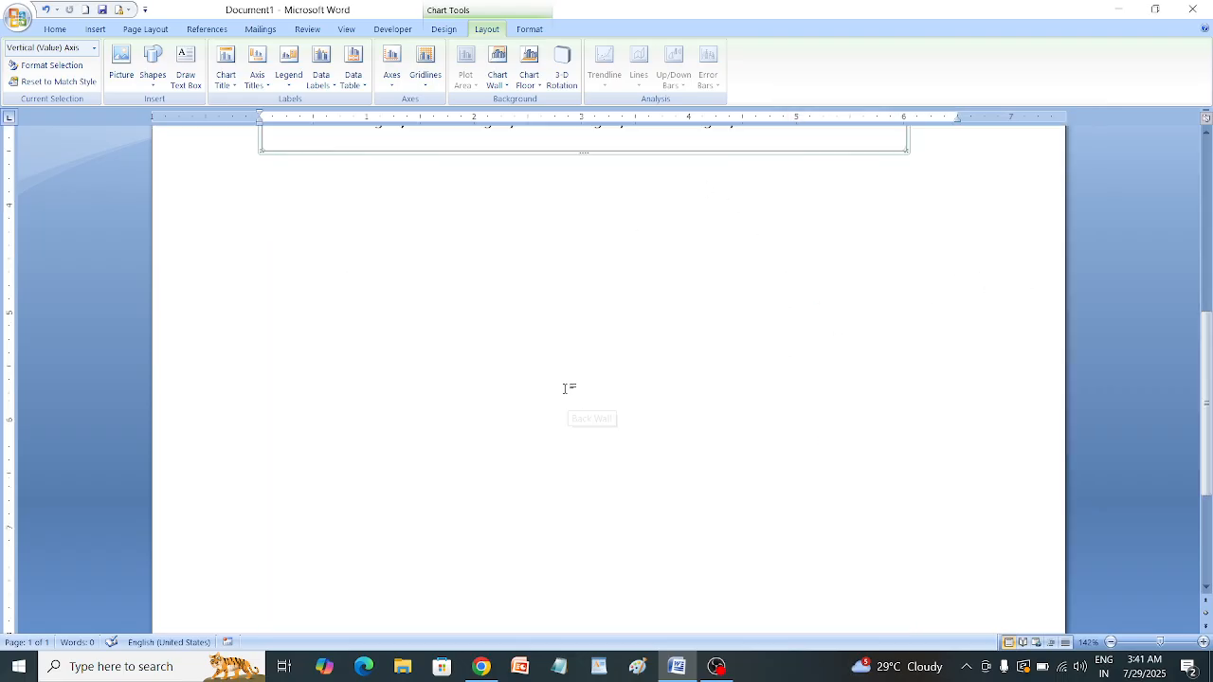
scroll(696, 457, down, 5)
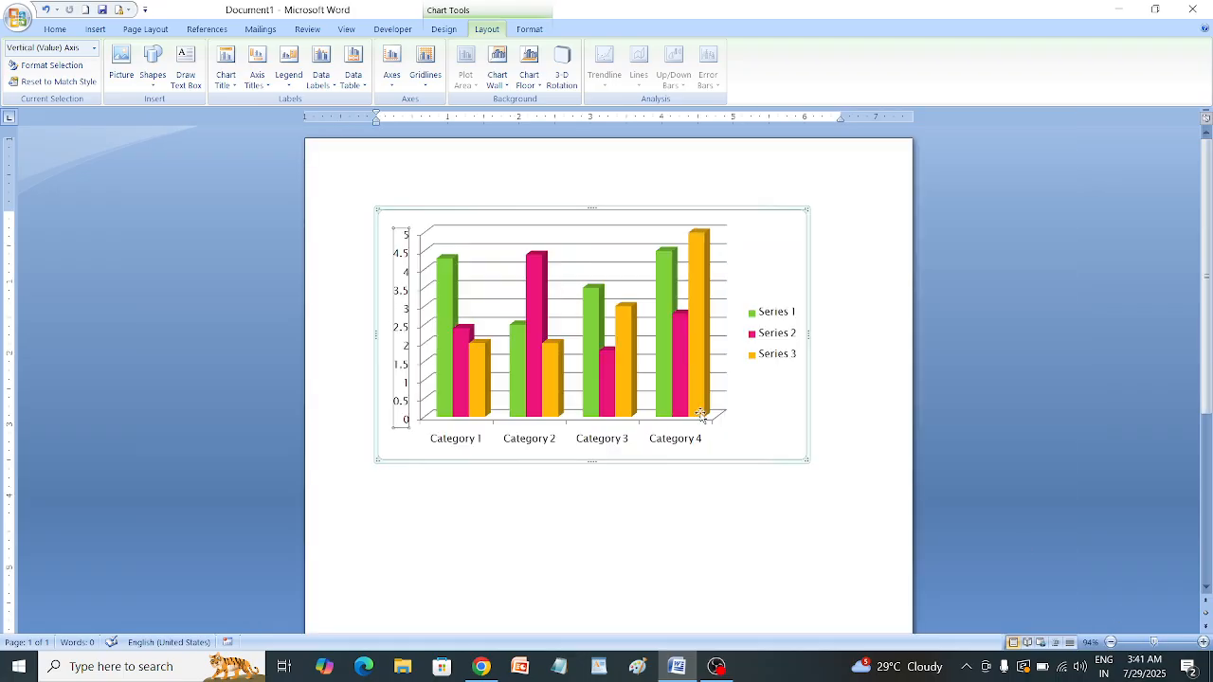
Reopen the vertical axis formatting and put the values in reverse order, comparing with the normal order
click(47, 64)
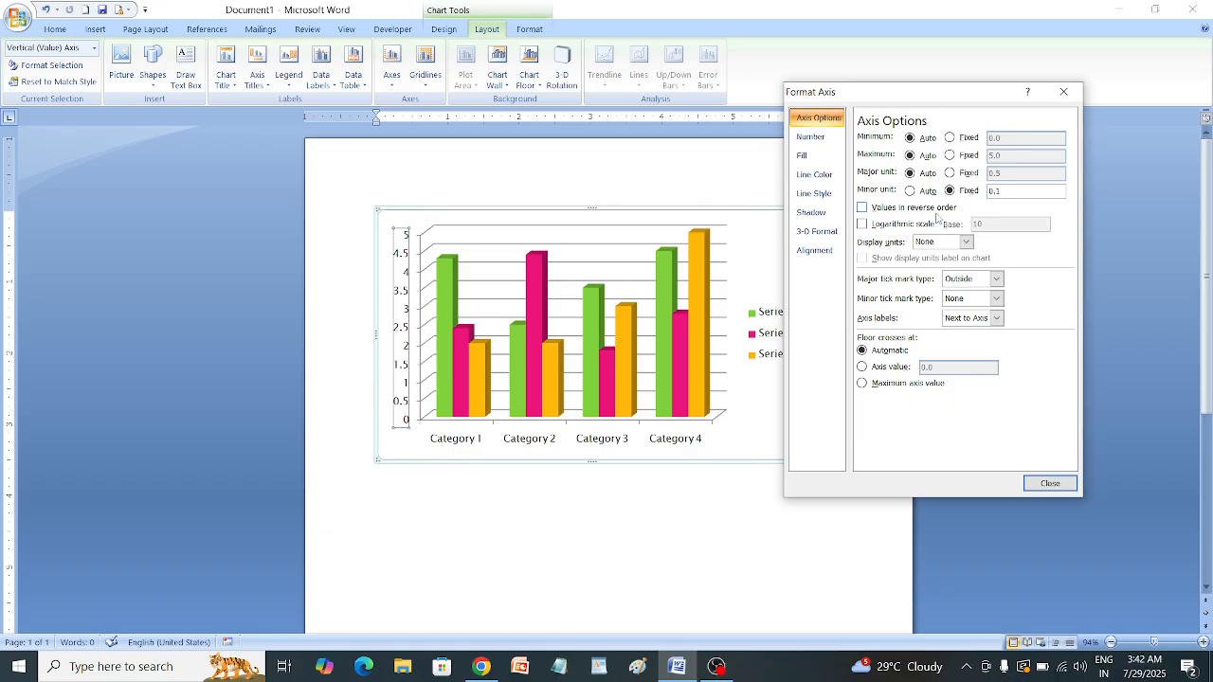
click(863, 207)
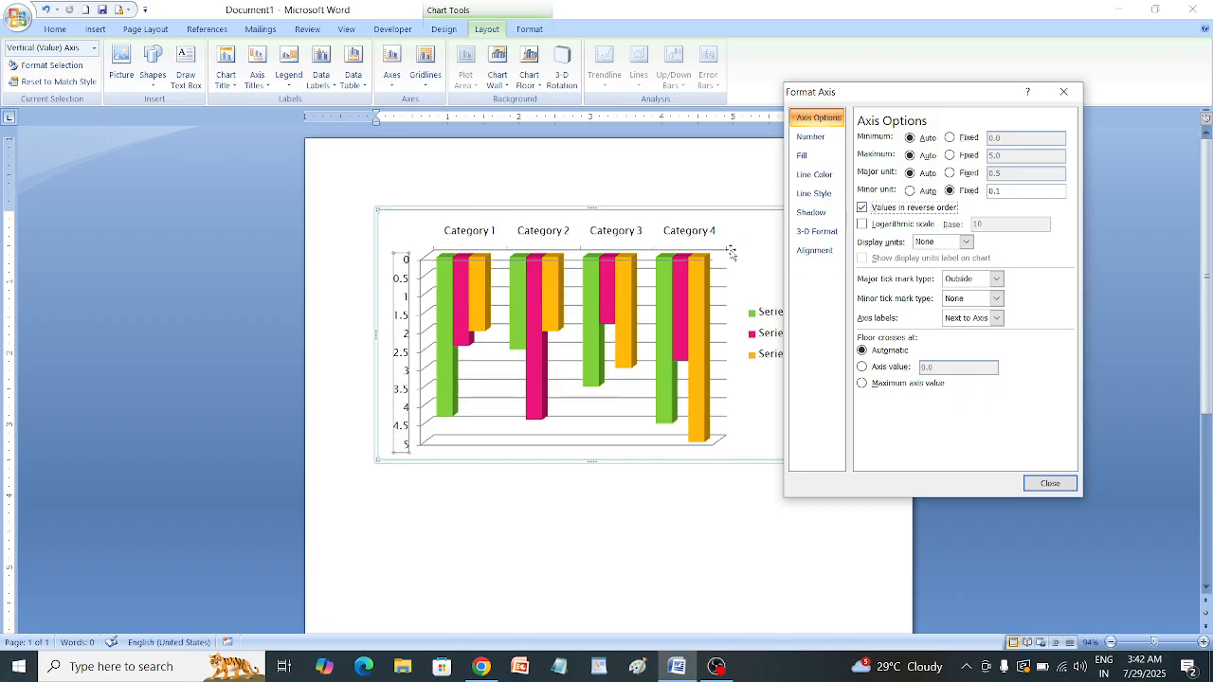
click(863, 208)
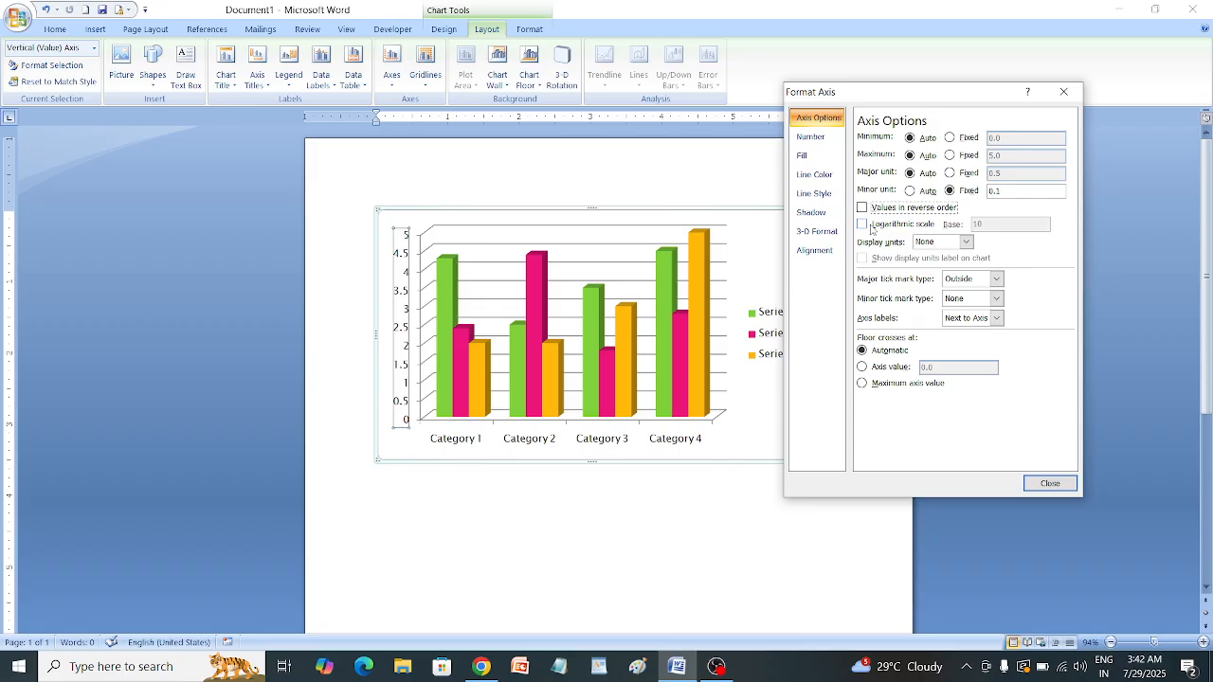
click(861, 207)
Restore the normal value order and try the logarithmic scale with bases 10 and 20 before turning it off
click(862, 224)
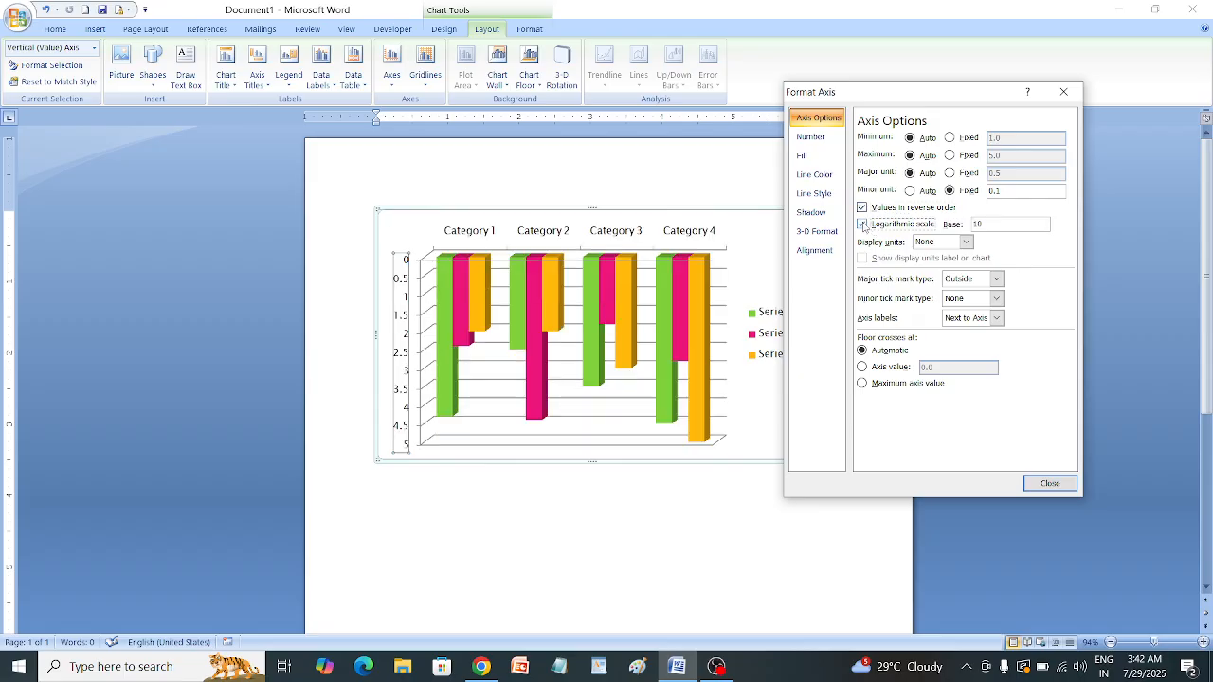
click(862, 206)
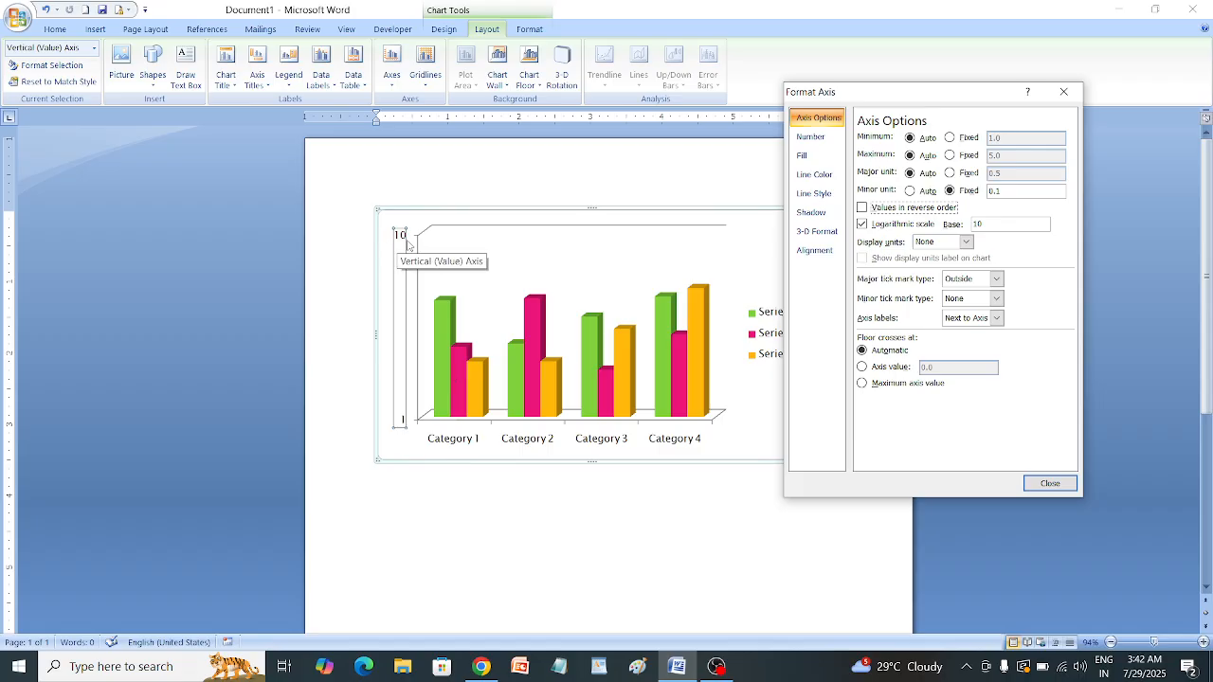
click(862, 225)
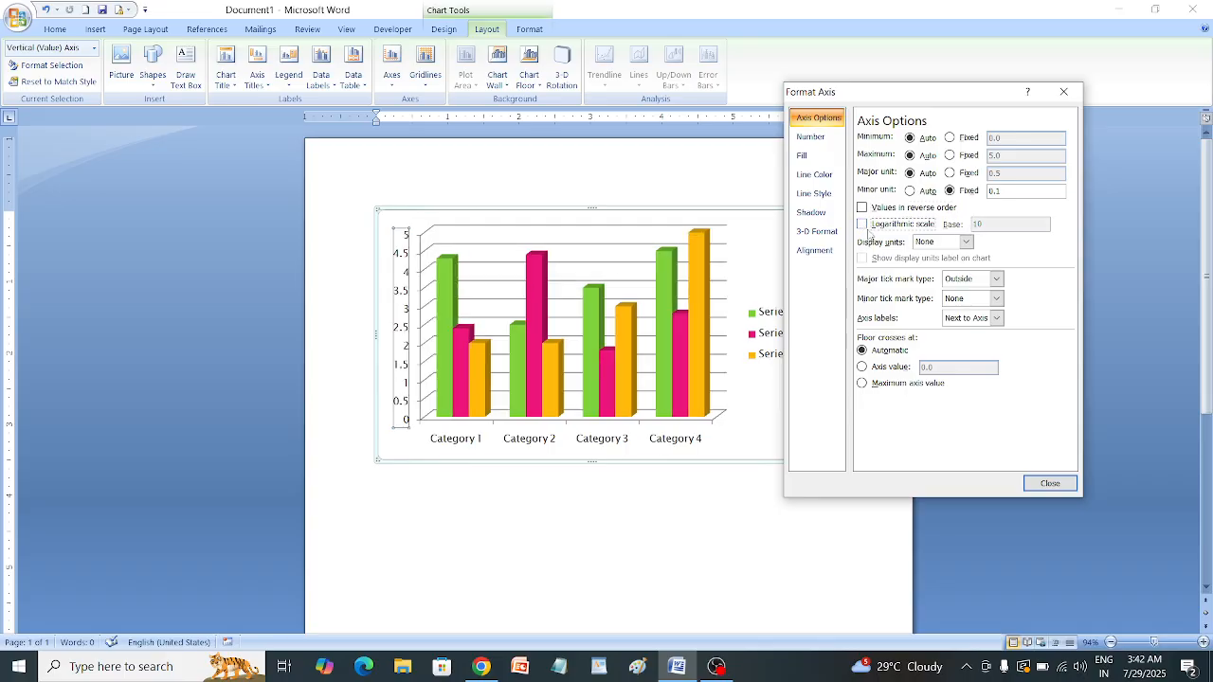
click(863, 225)
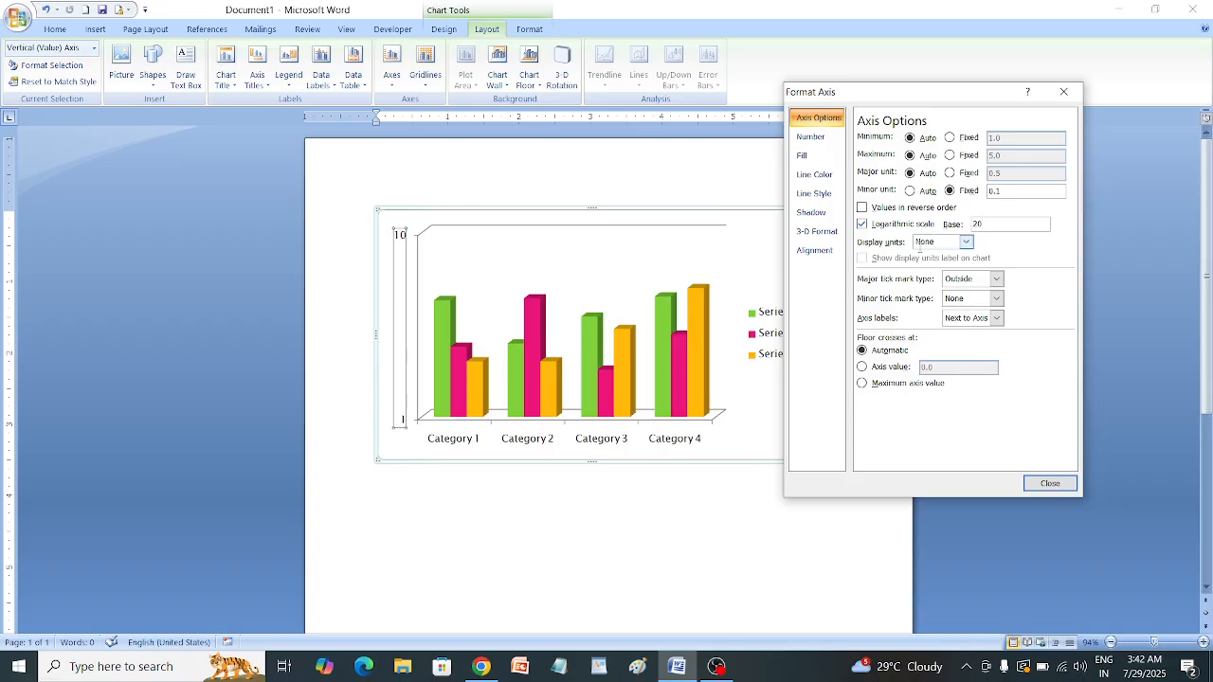
key(Tab)
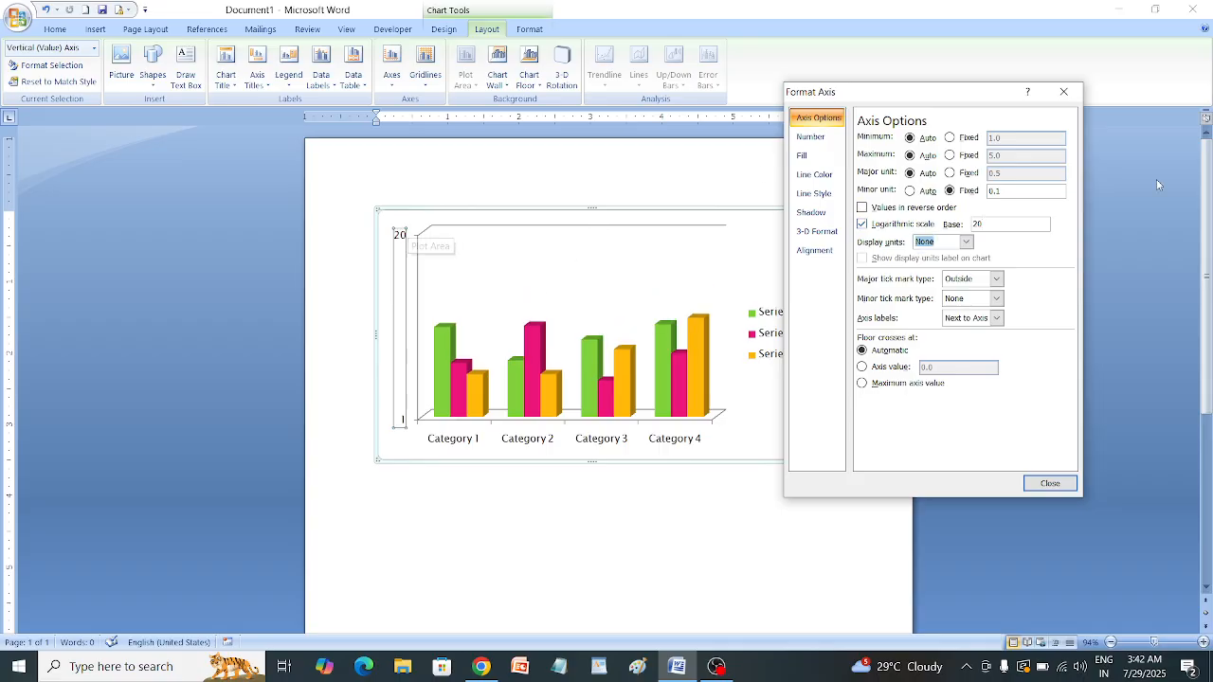
click(869, 223)
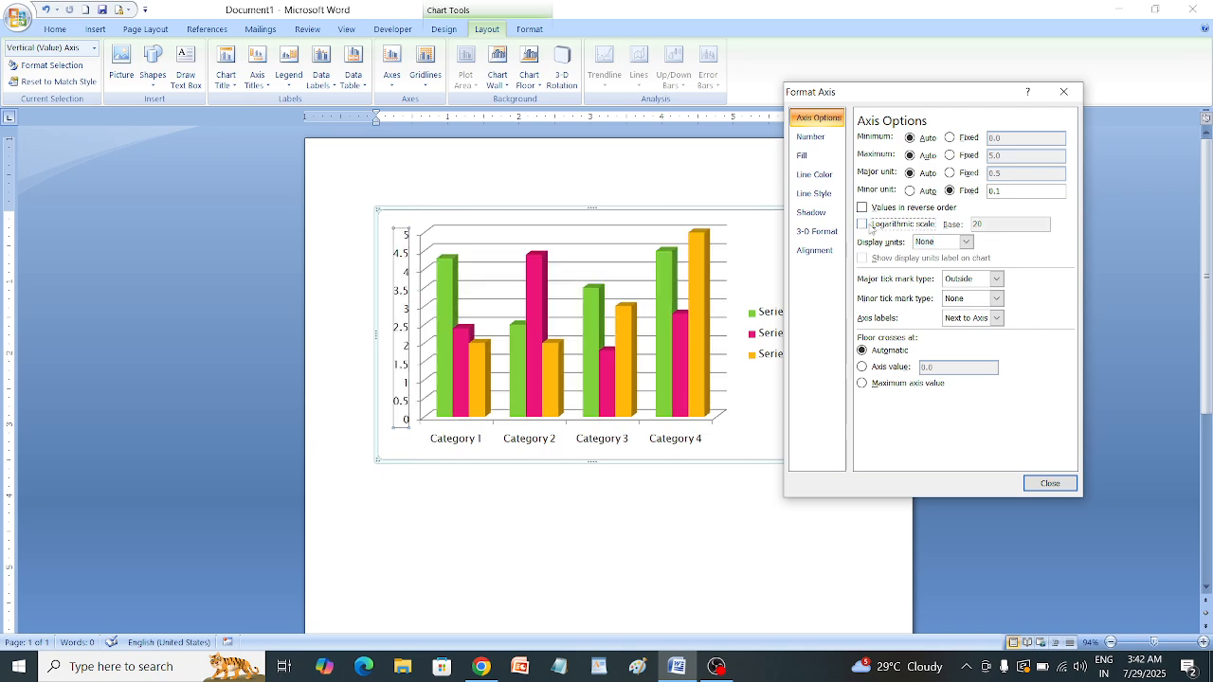
Try Thousands, Hundreds and Millions as the vertical axis display units and set them back to None
click(966, 242)
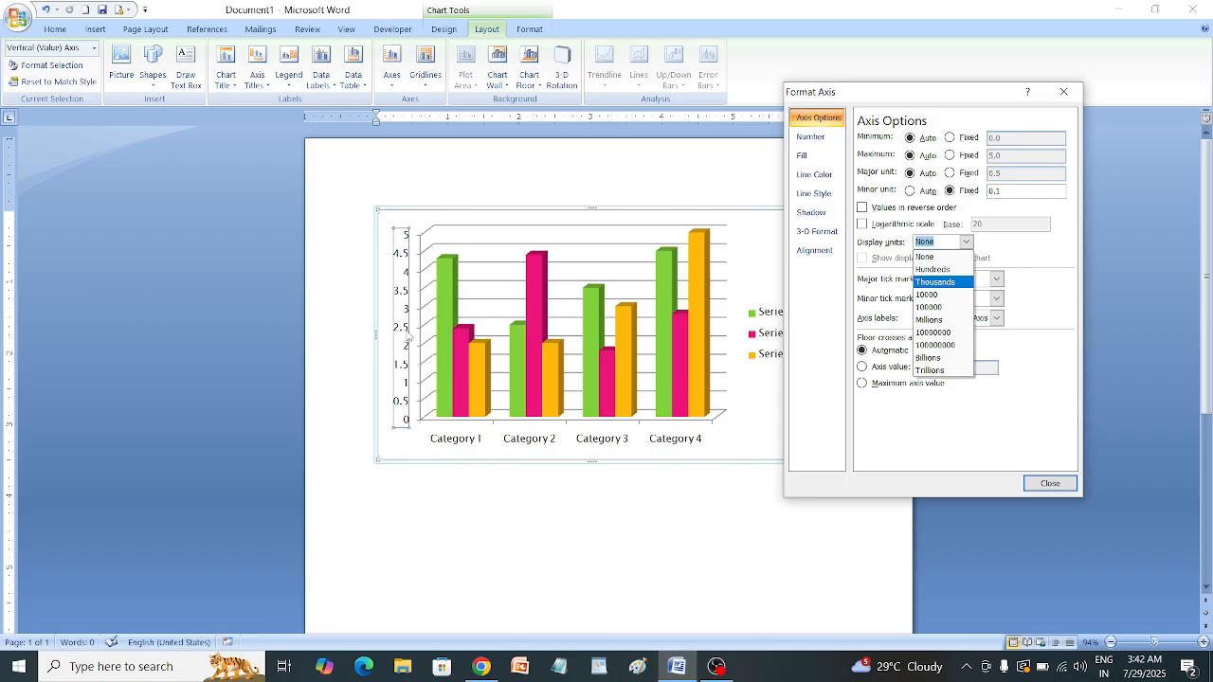
click(953, 288)
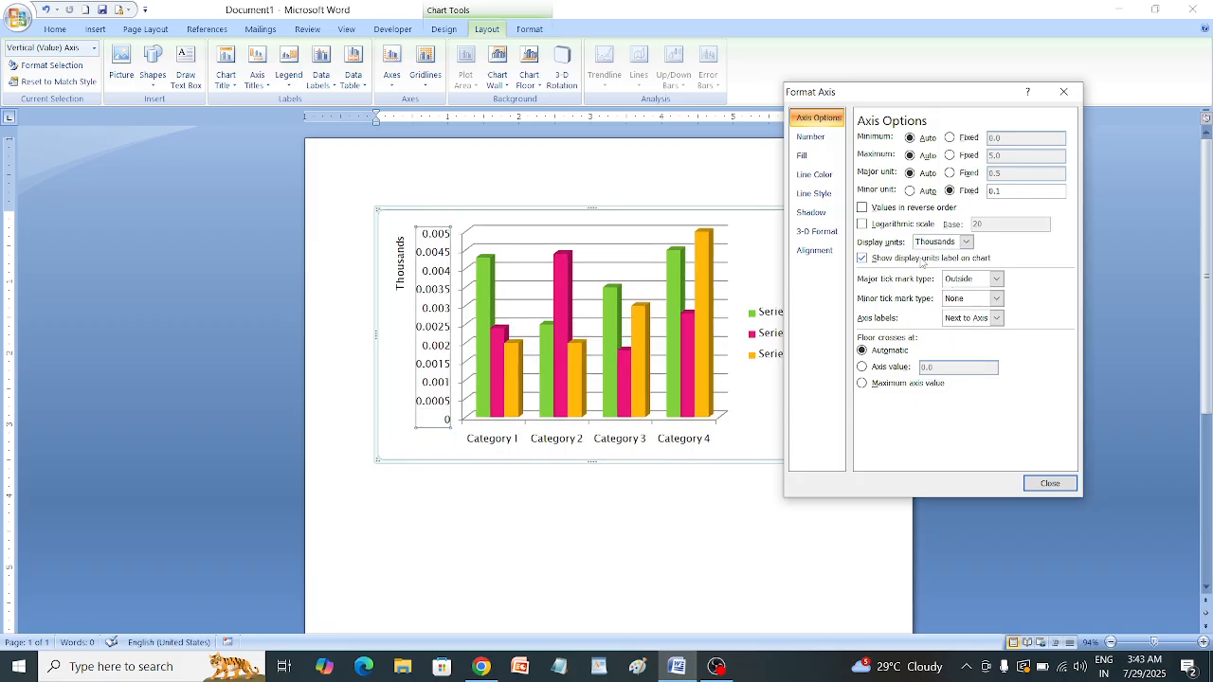
click(966, 242)
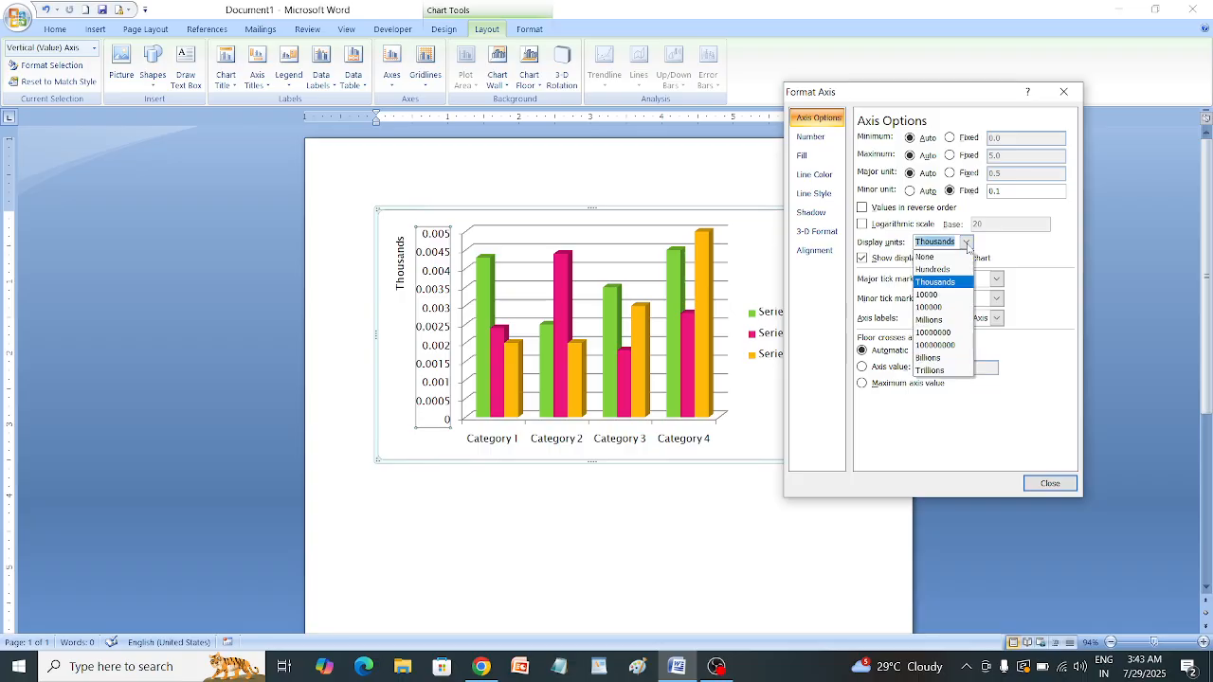
click(938, 269)
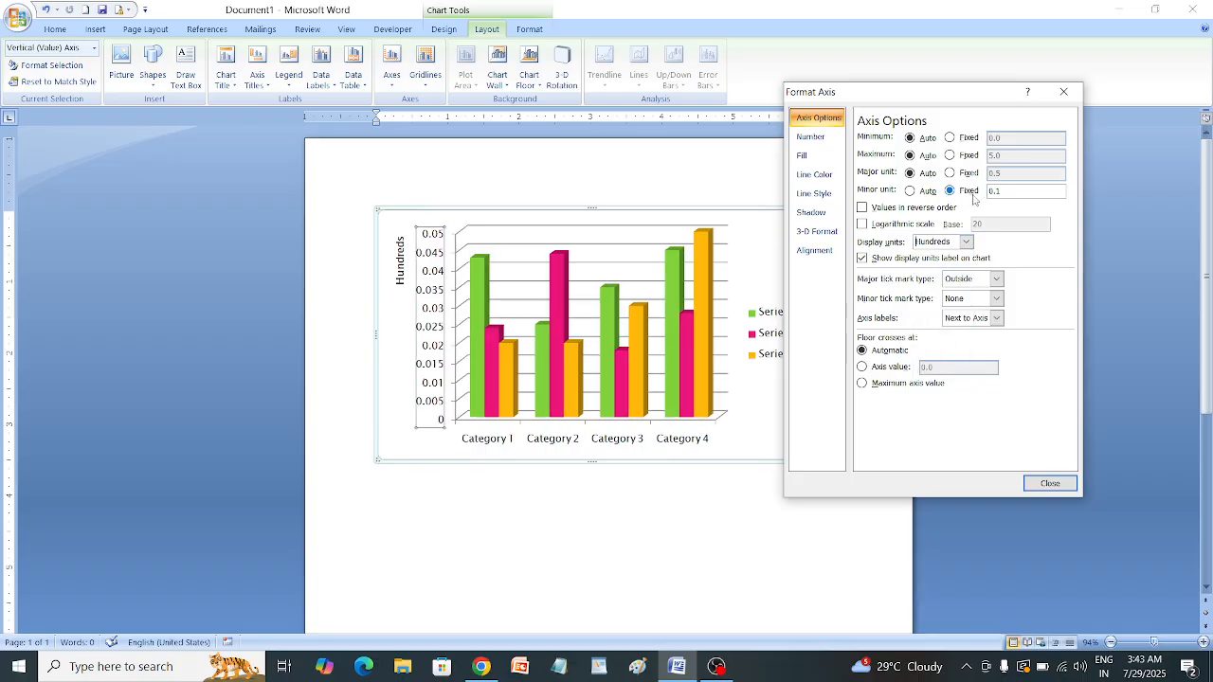
click(966, 243)
click(967, 323)
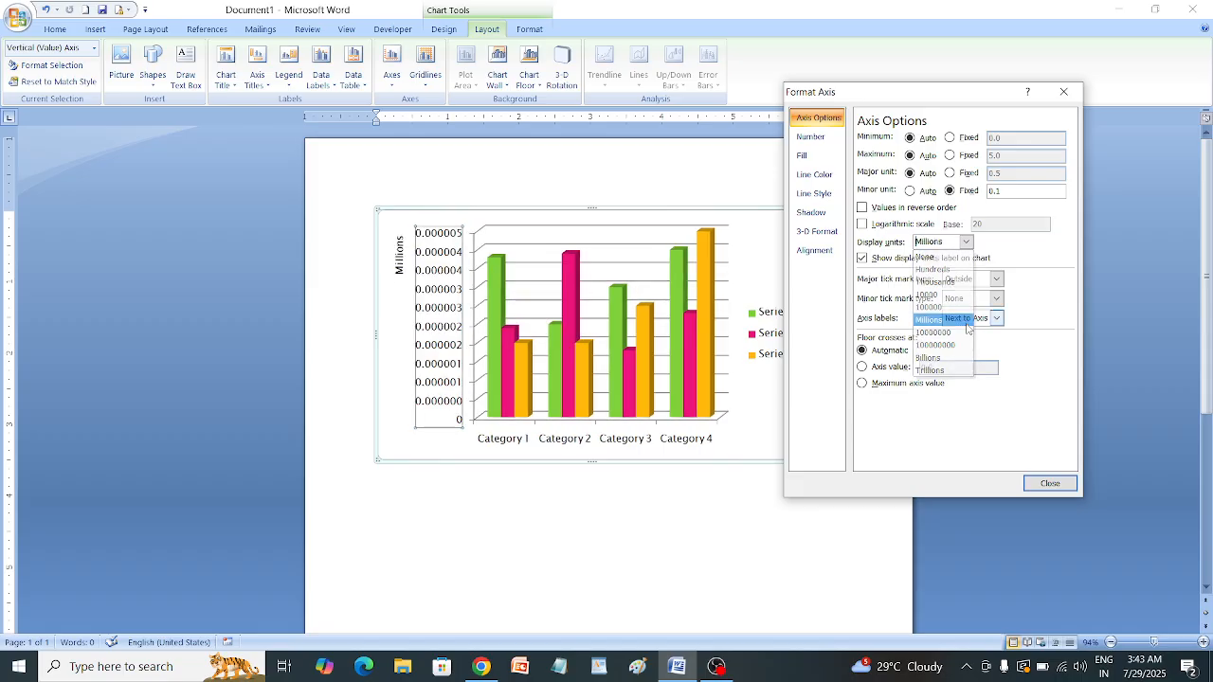
click(969, 243)
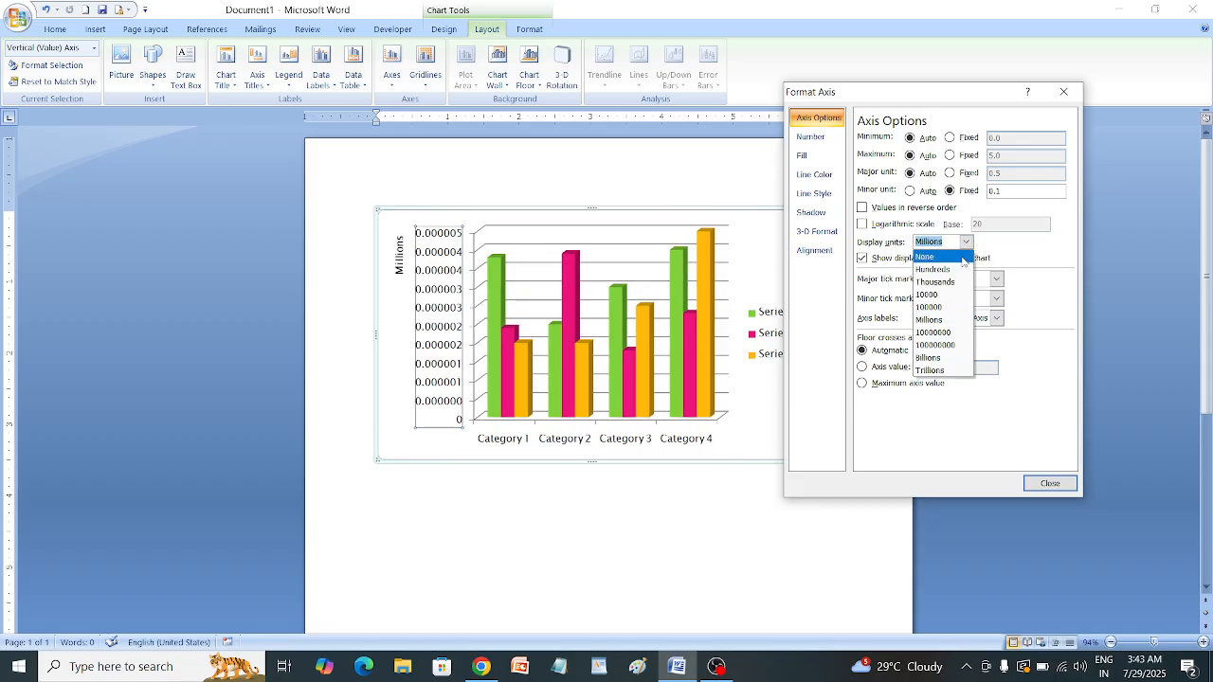
click(955, 256)
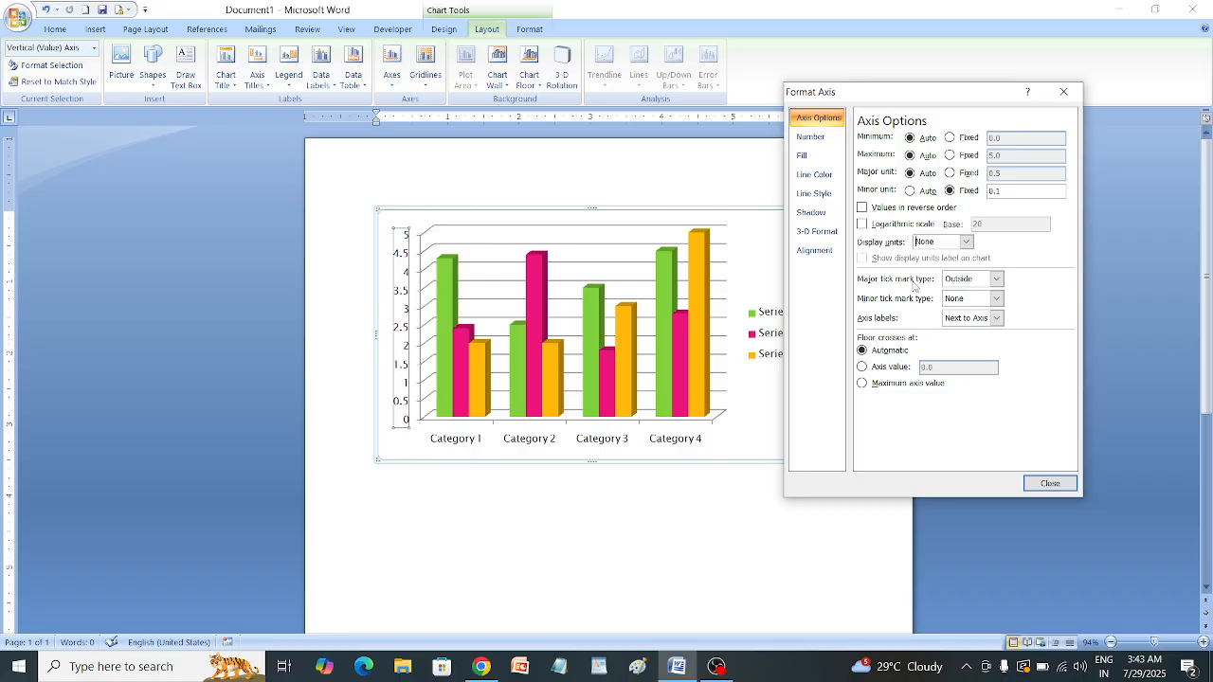
Set the vertical axis major tick mark type to None and inspect the axis enlarged
click(996, 281)
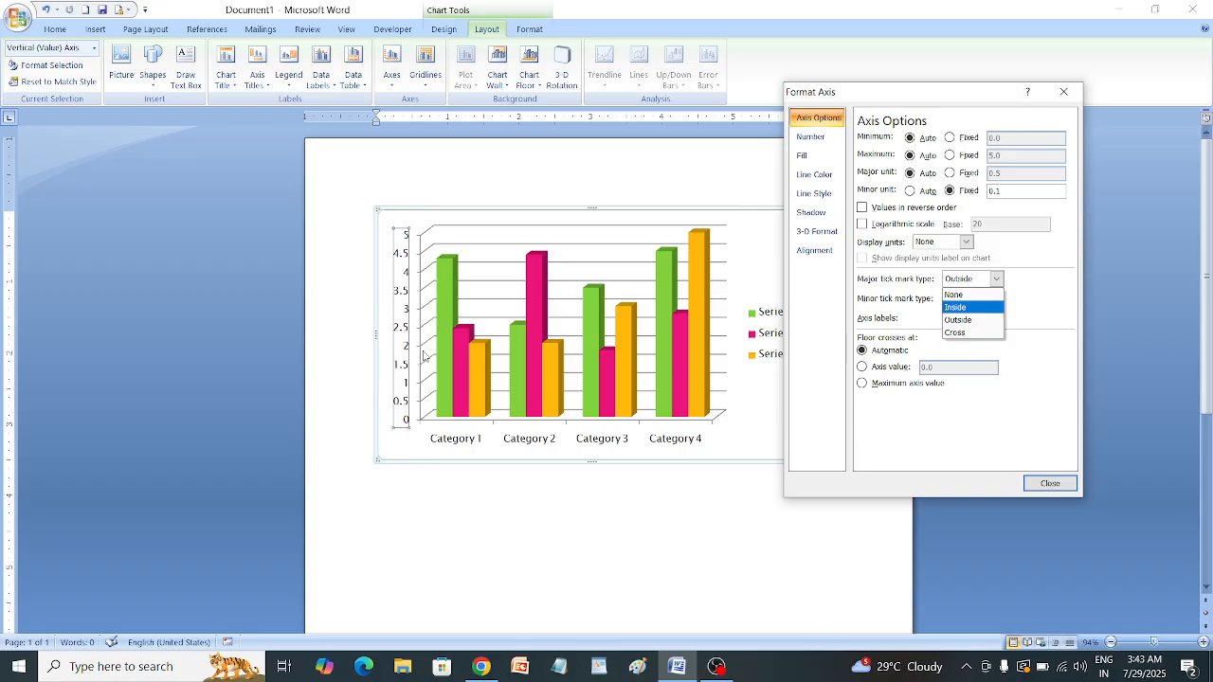
click(963, 296)
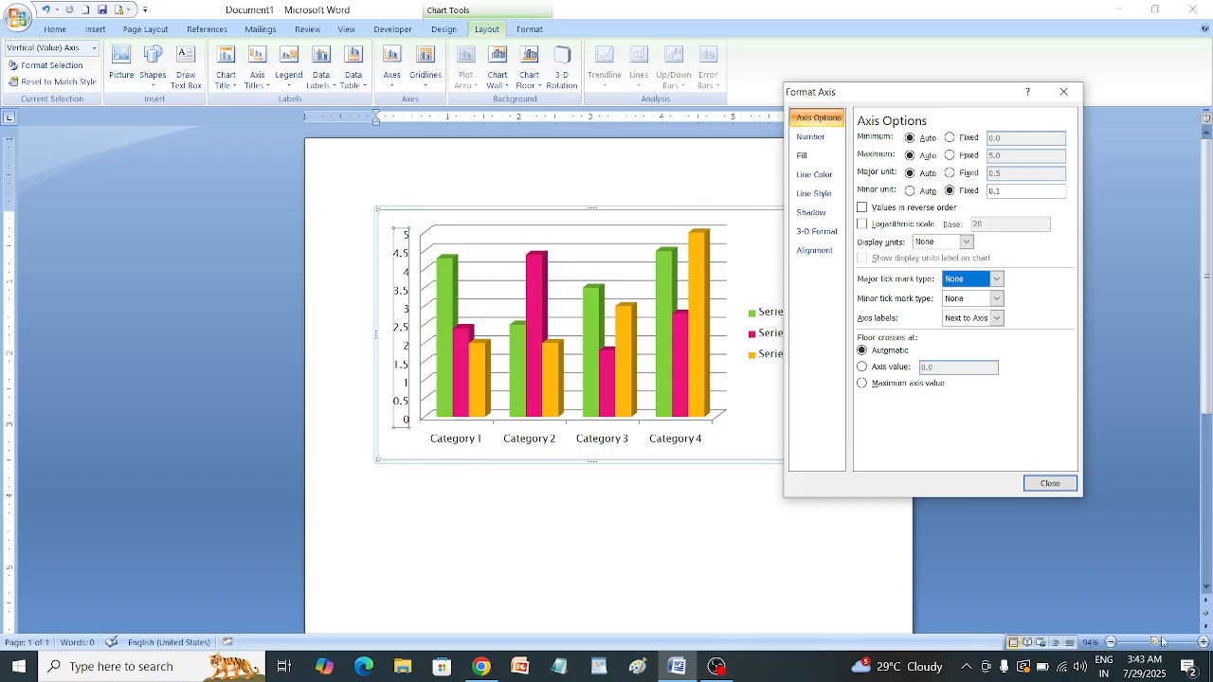
drag(1162, 642, 1172, 643)
scroll(483, 415, down, 5)
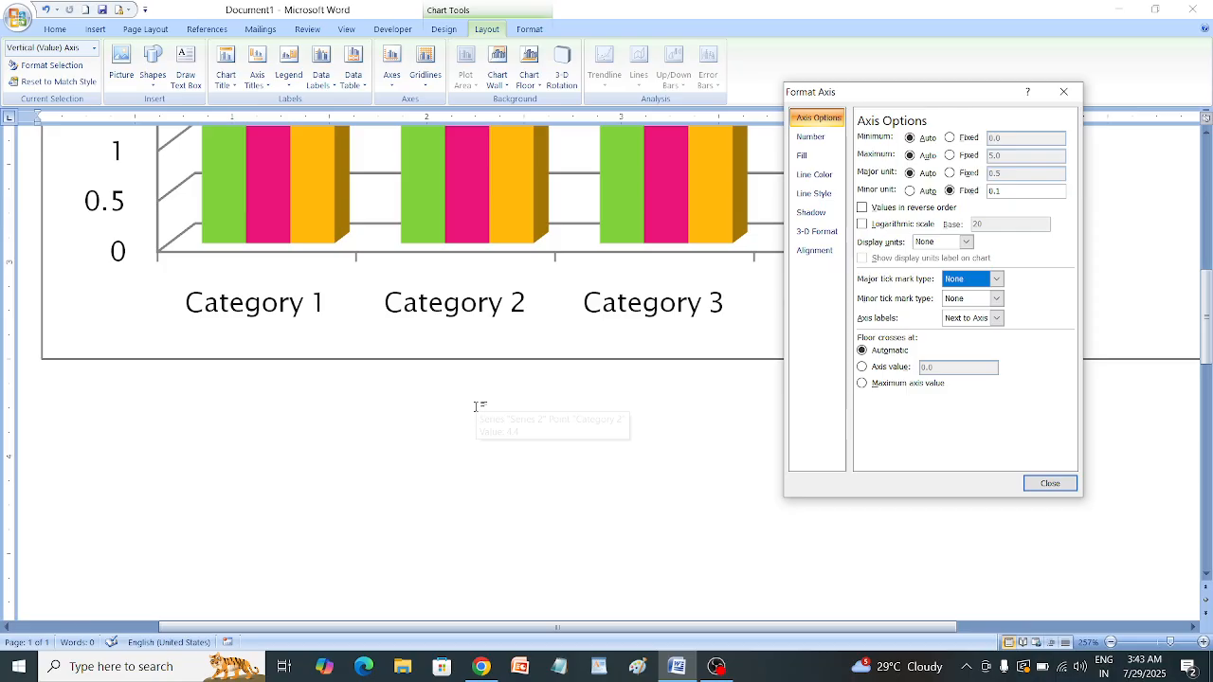
scroll(484, 415, up, 5)
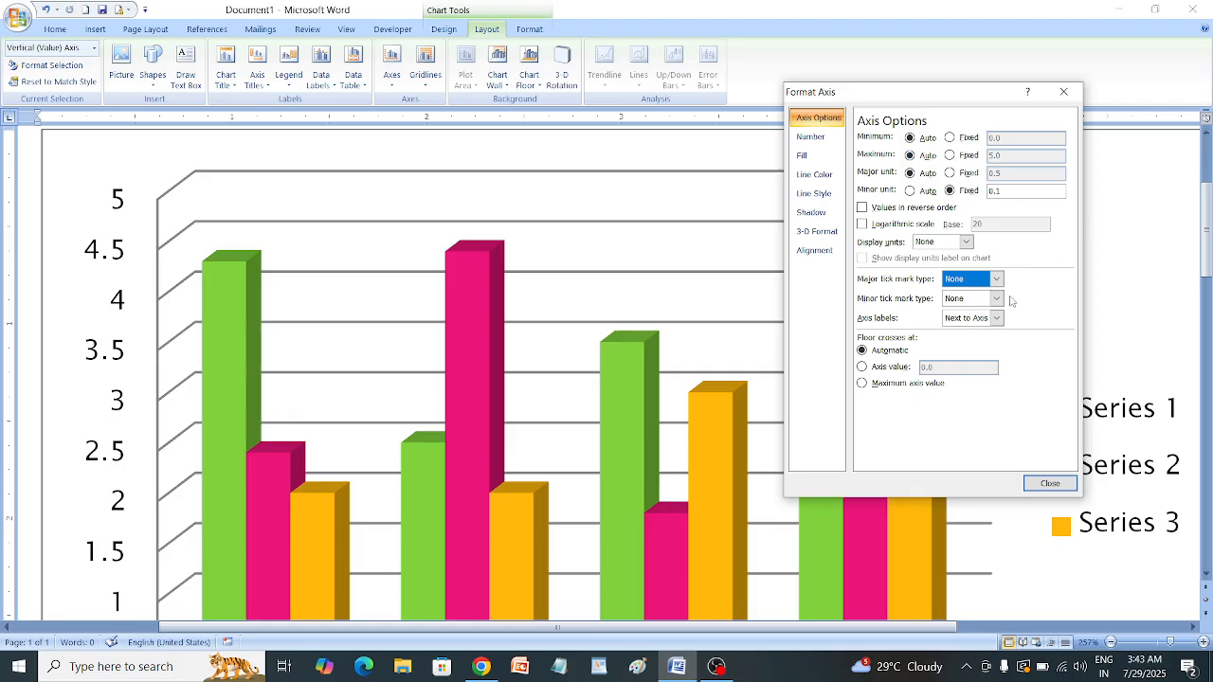
Try Inside, Outside and Cross as the vertical axis major tick mark type and set it back to None
click(996, 279)
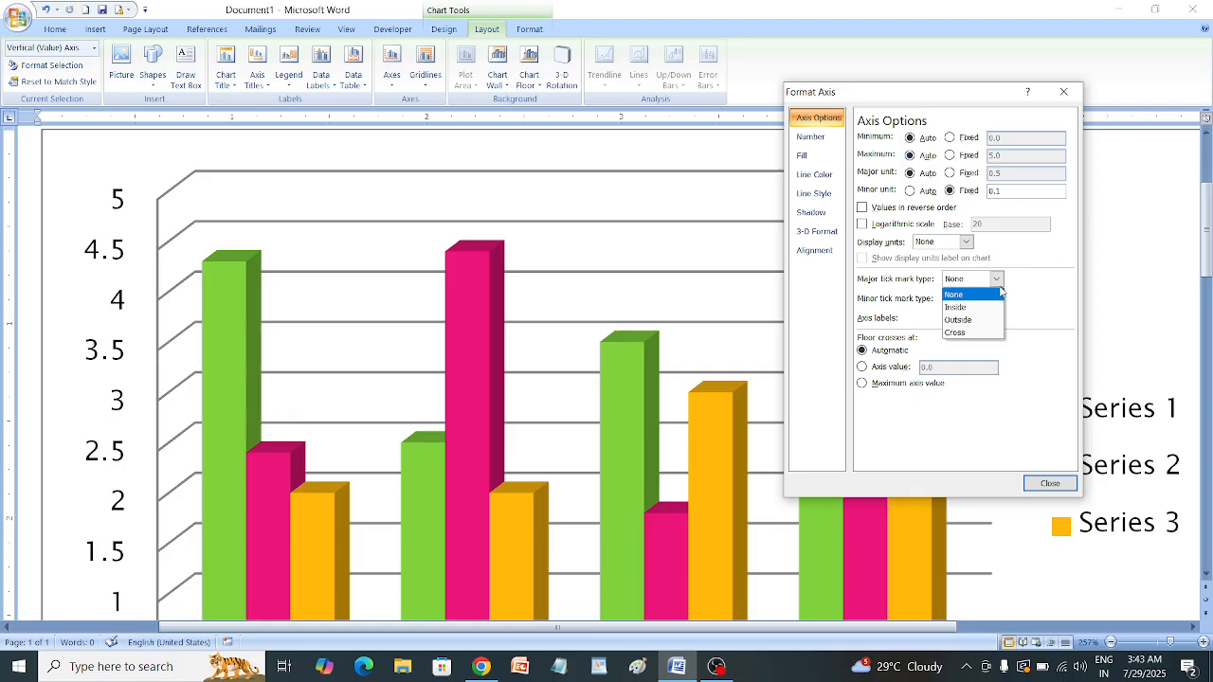
click(990, 308)
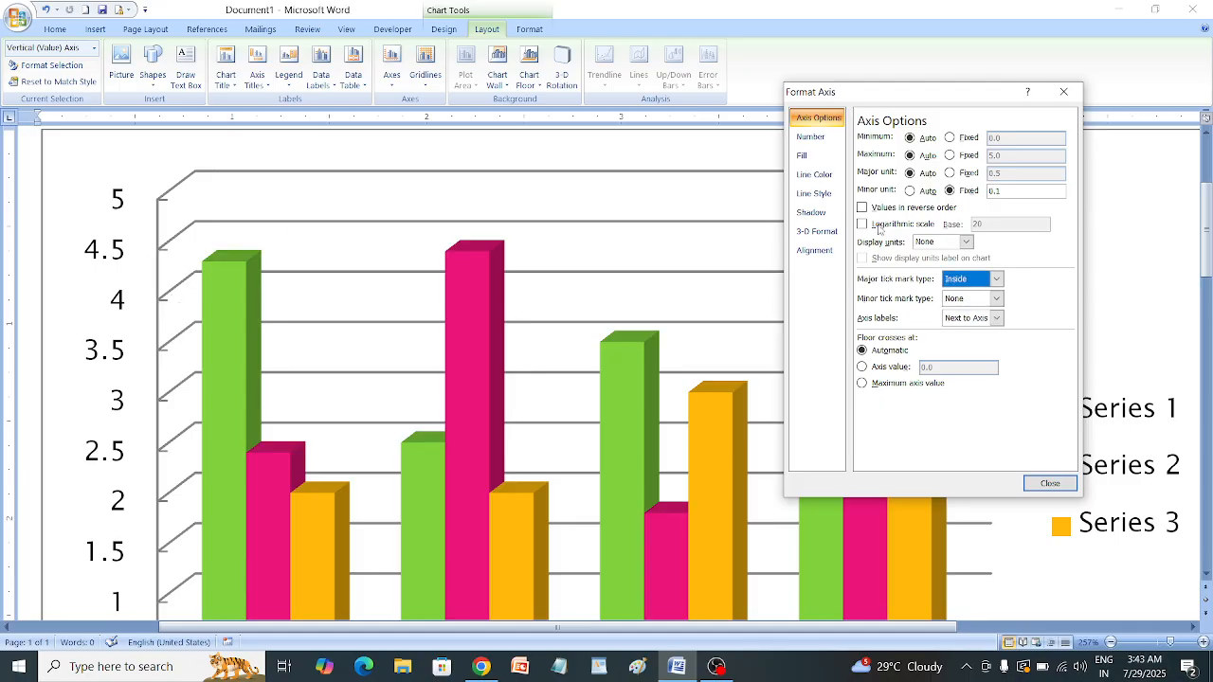
click(996, 278)
click(979, 320)
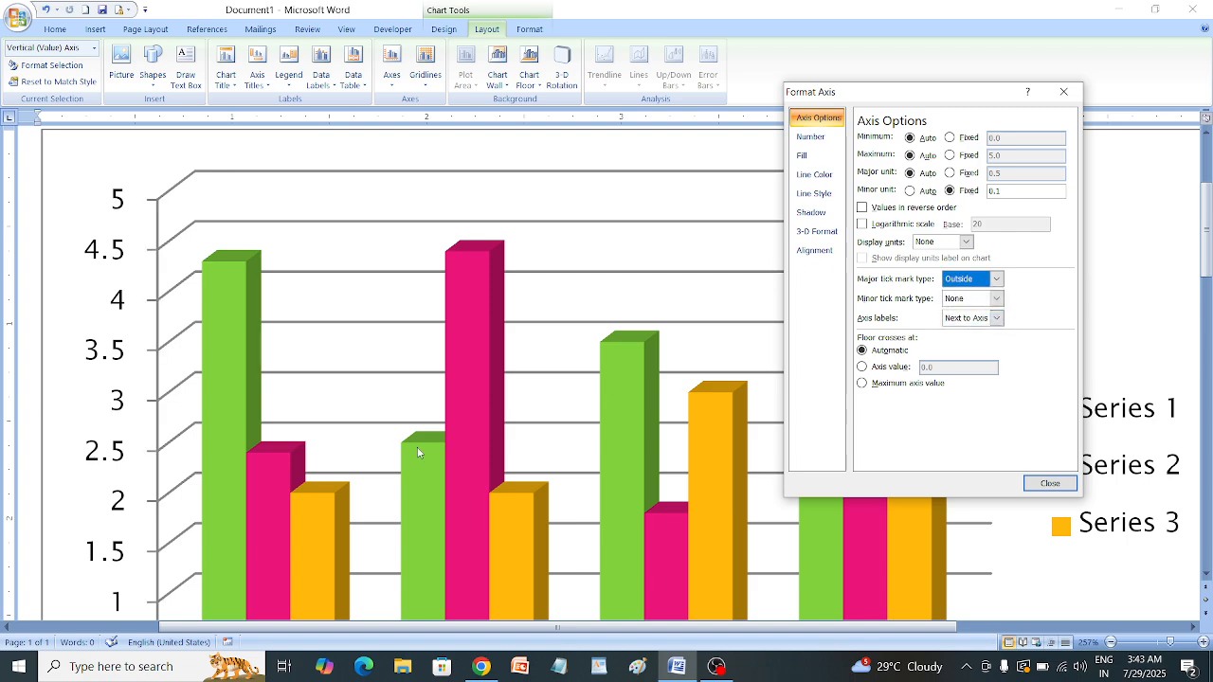
click(996, 279)
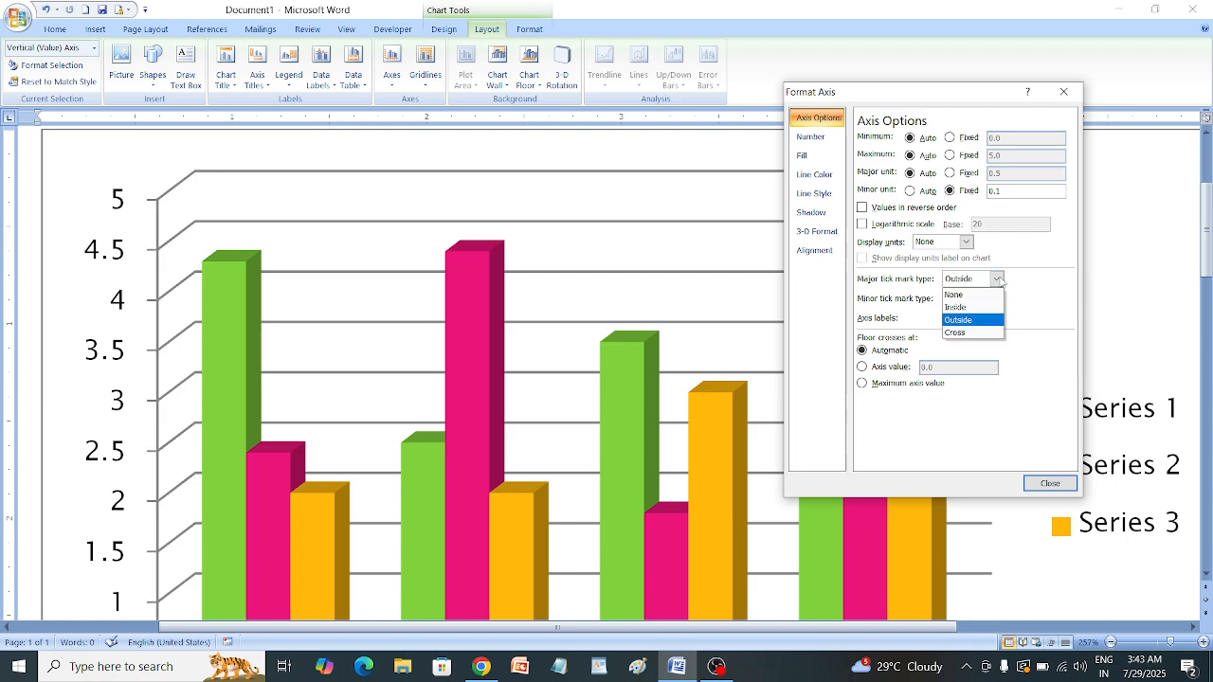
click(967, 335)
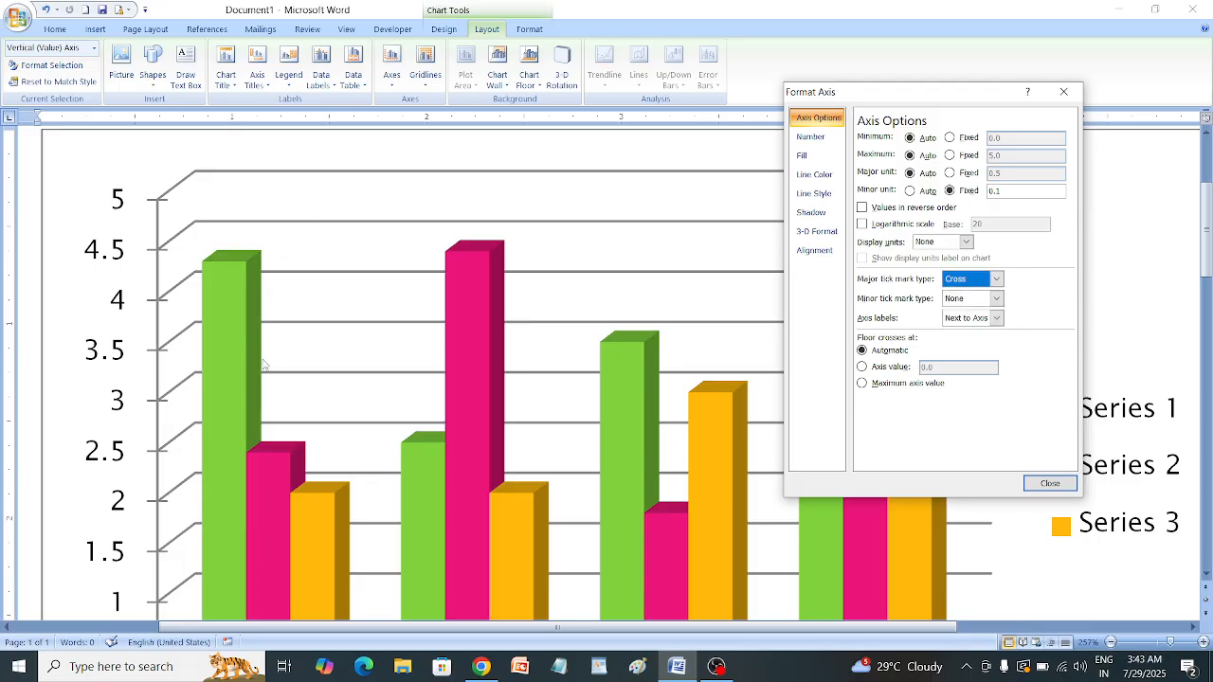
click(996, 279)
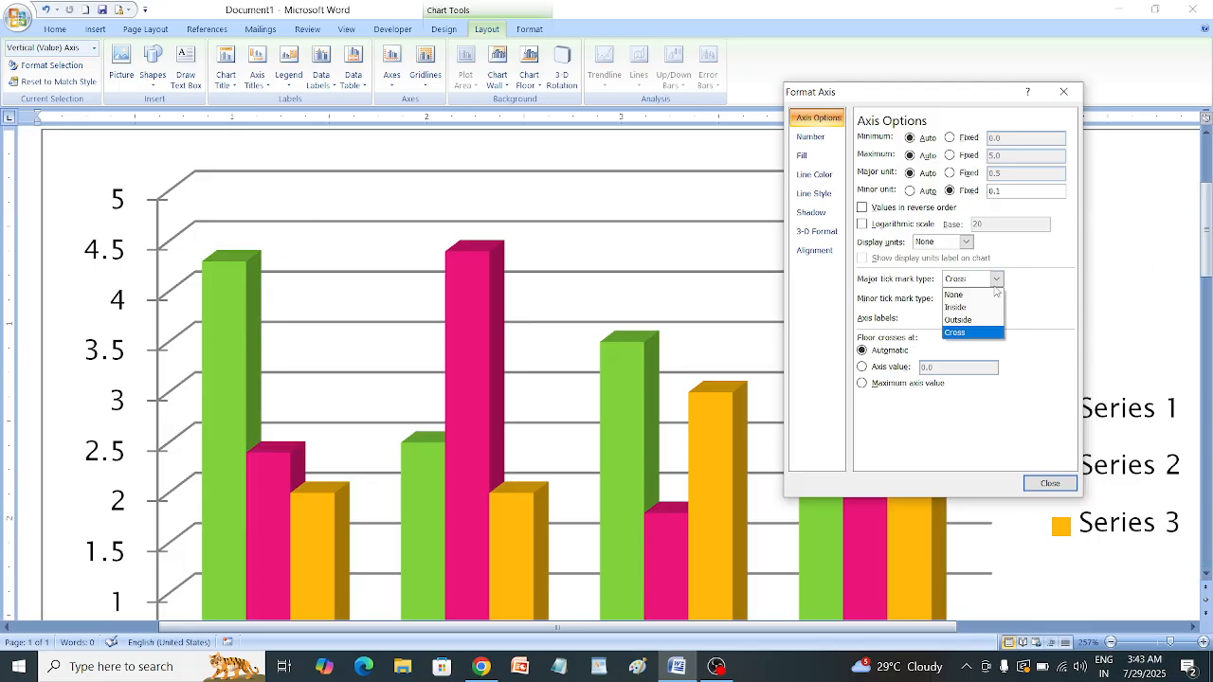
click(956, 294)
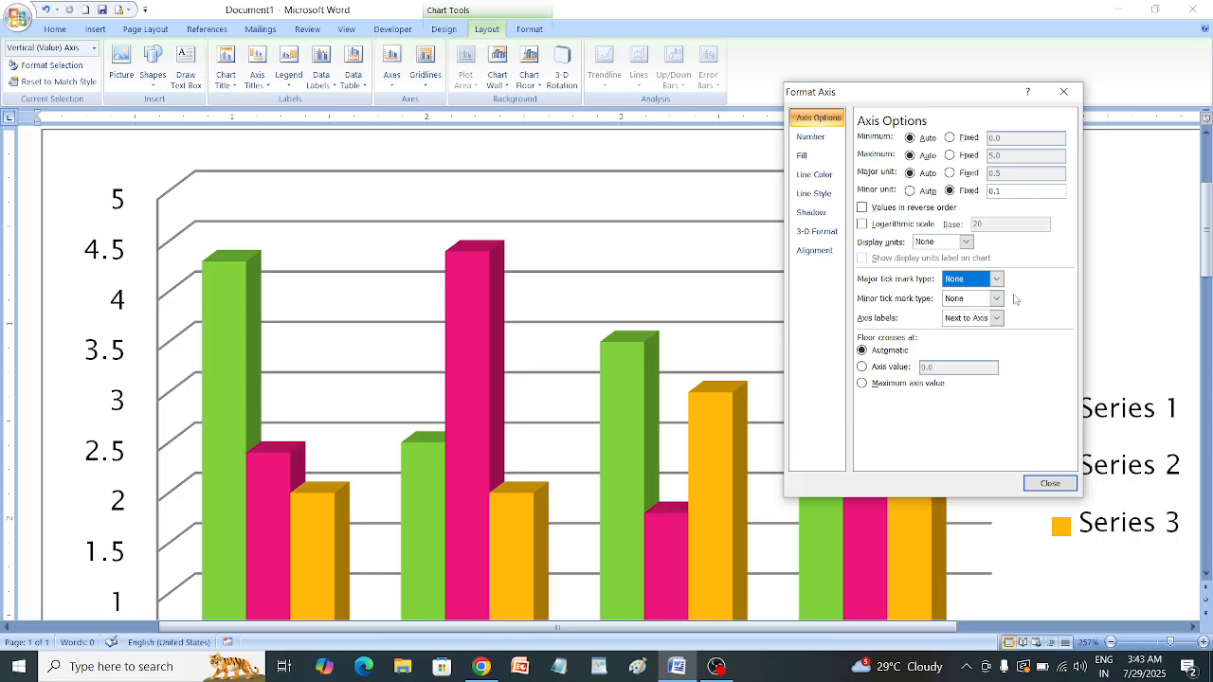
Try Inside, Outside and Cross as the vertical axis minor tick mark type and set it back to None
click(996, 300)
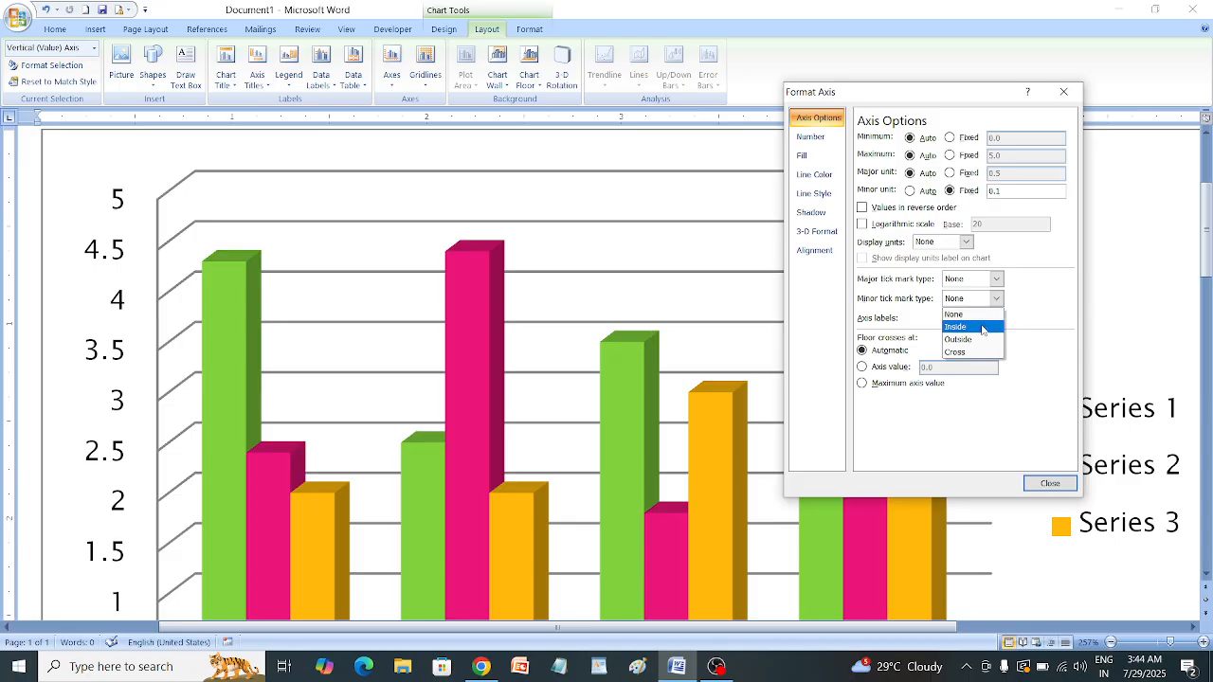
click(983, 328)
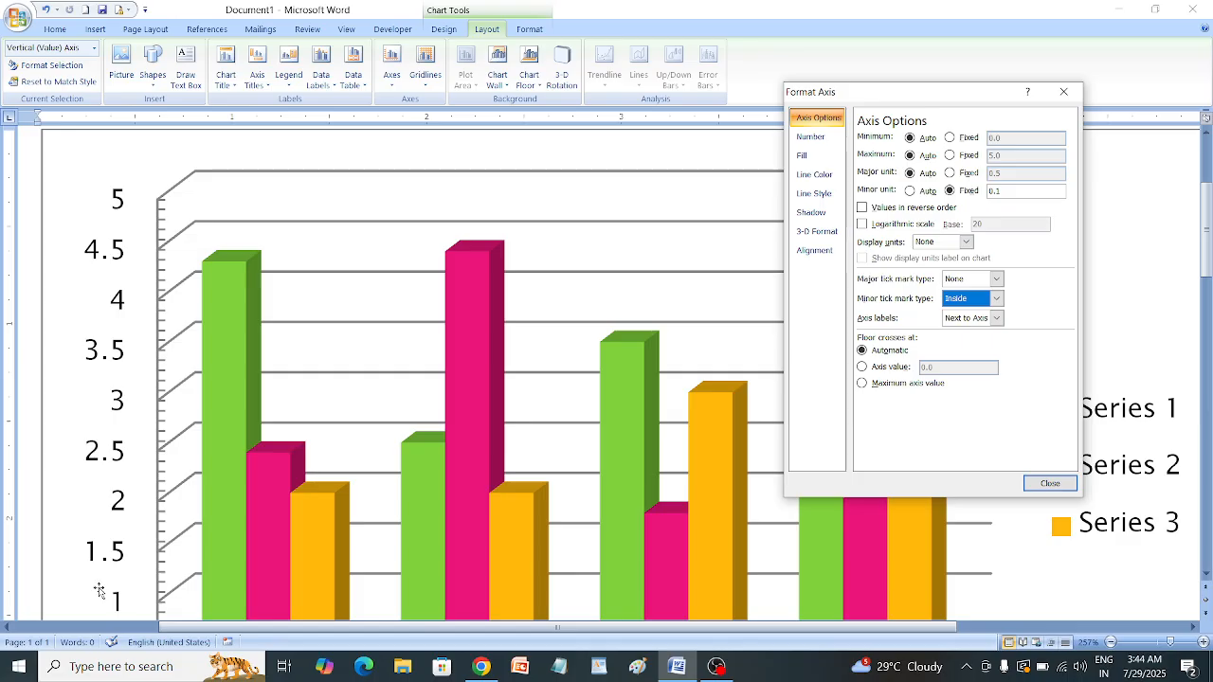
click(997, 298)
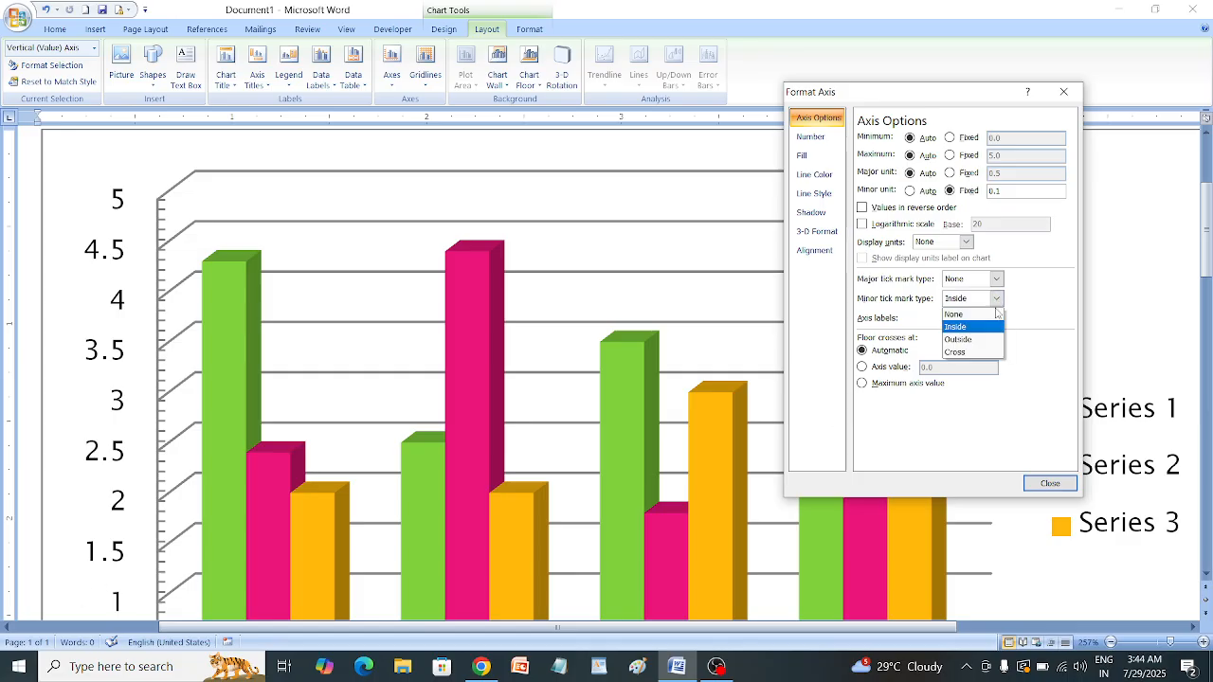
click(970, 339)
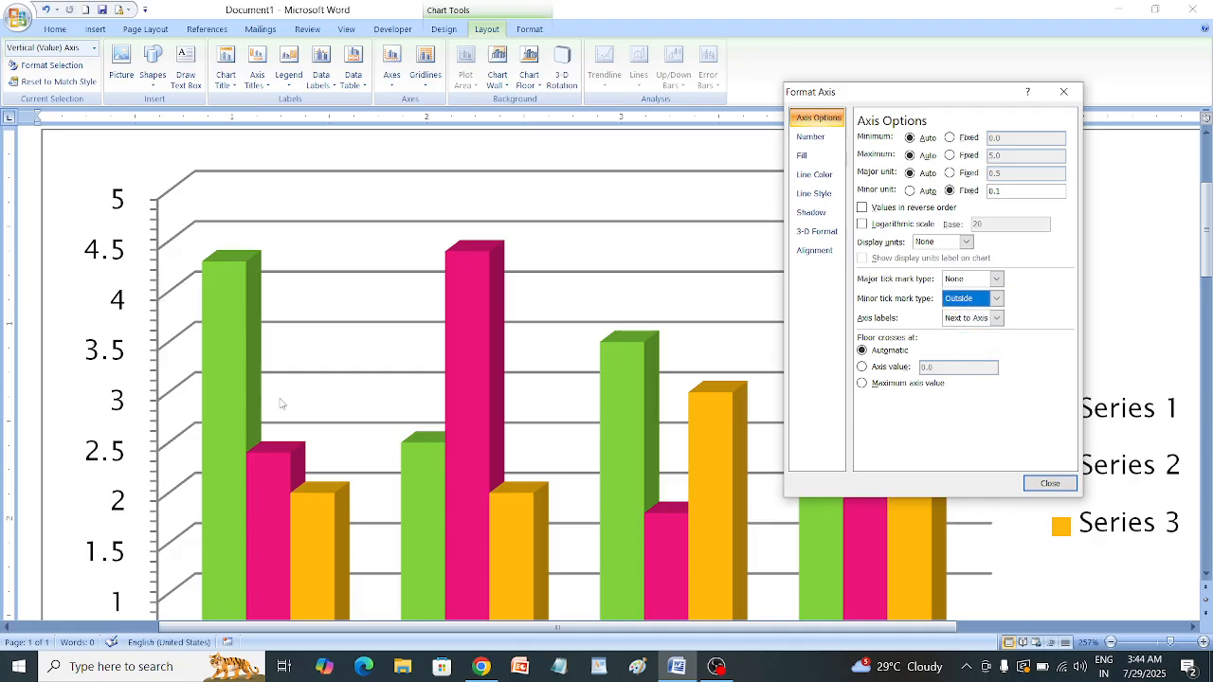
click(997, 298)
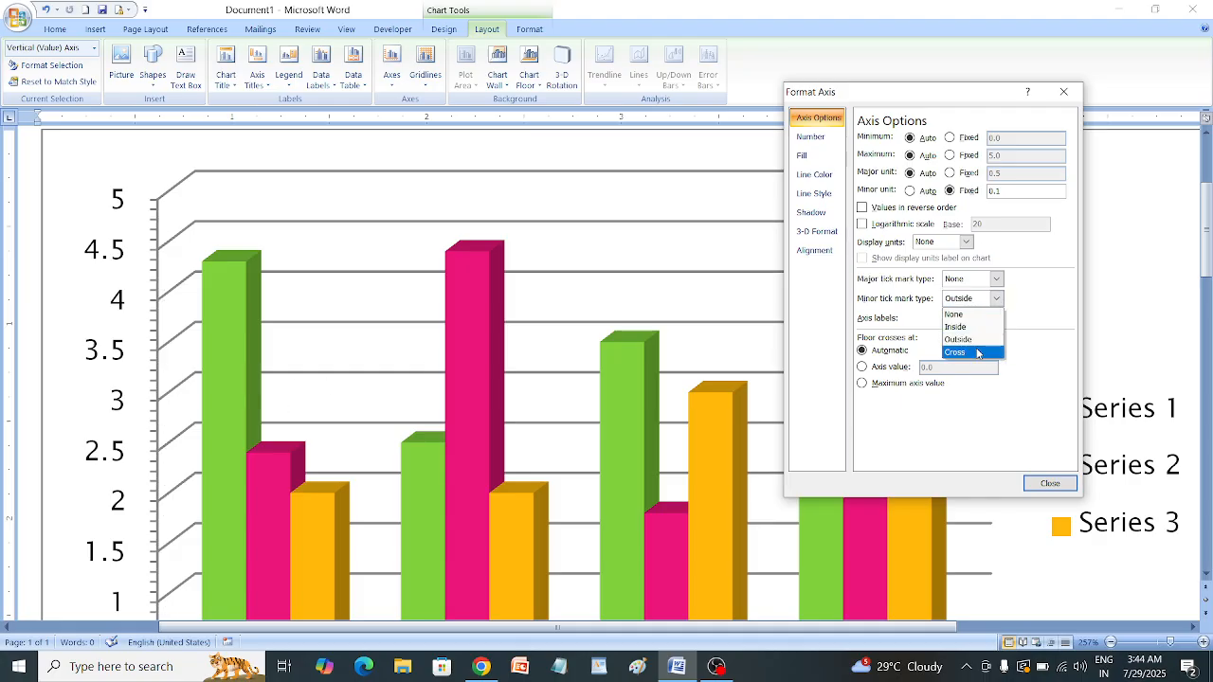
click(967, 354)
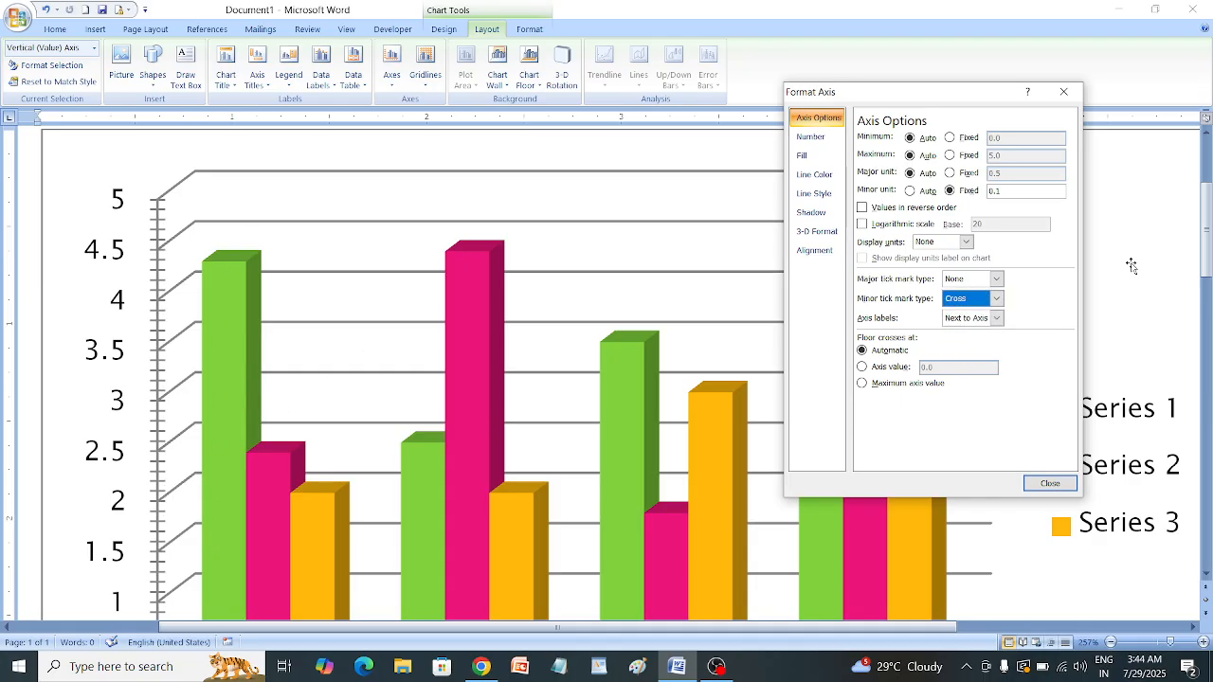
click(997, 299)
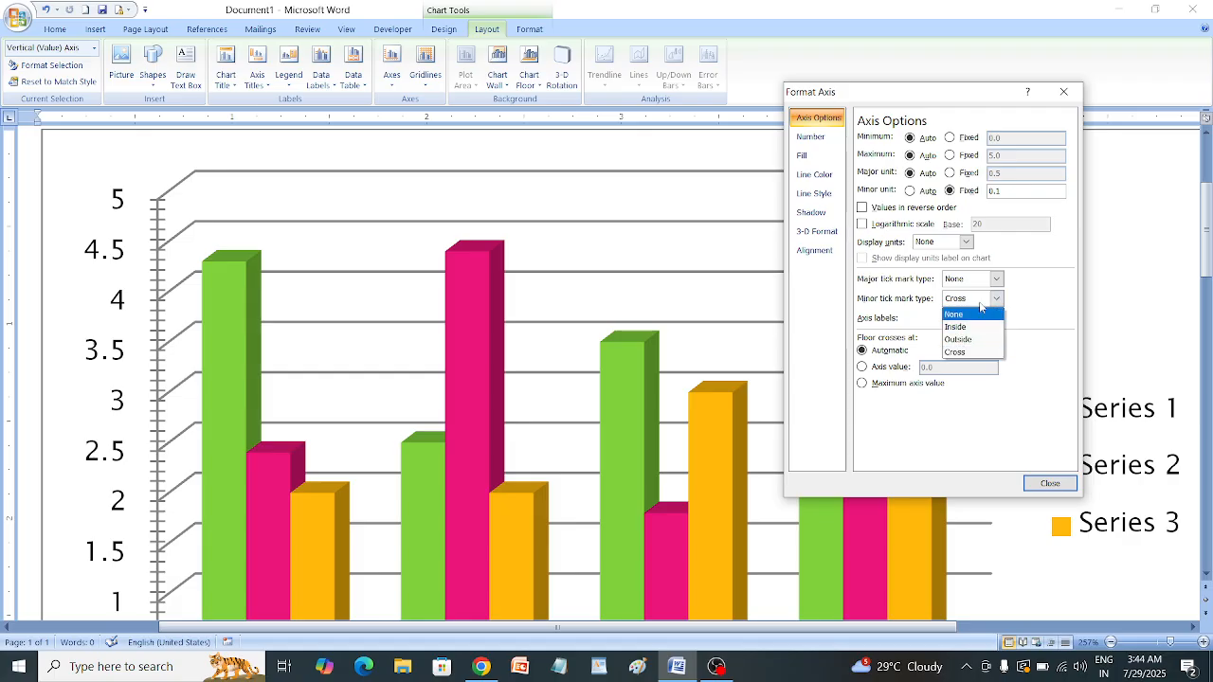
click(979, 317)
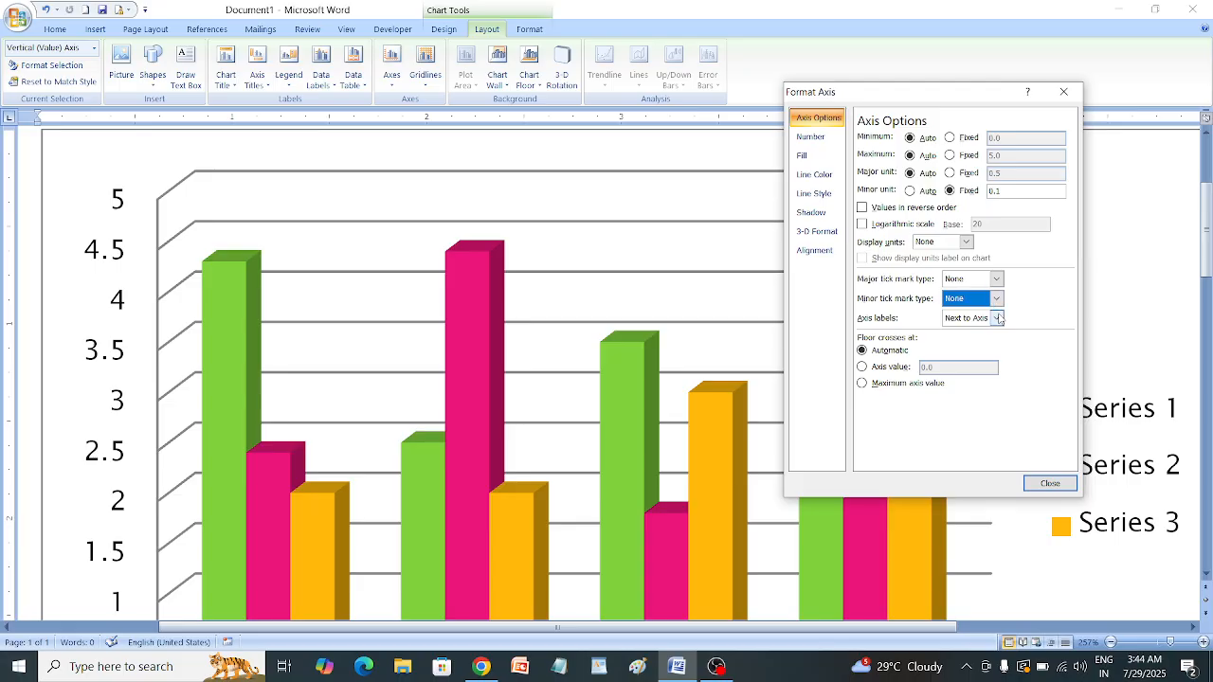
Try the High position for the vertical axis labels, view the whole chart, and restore the labels to Next to Axis
click(997, 318)
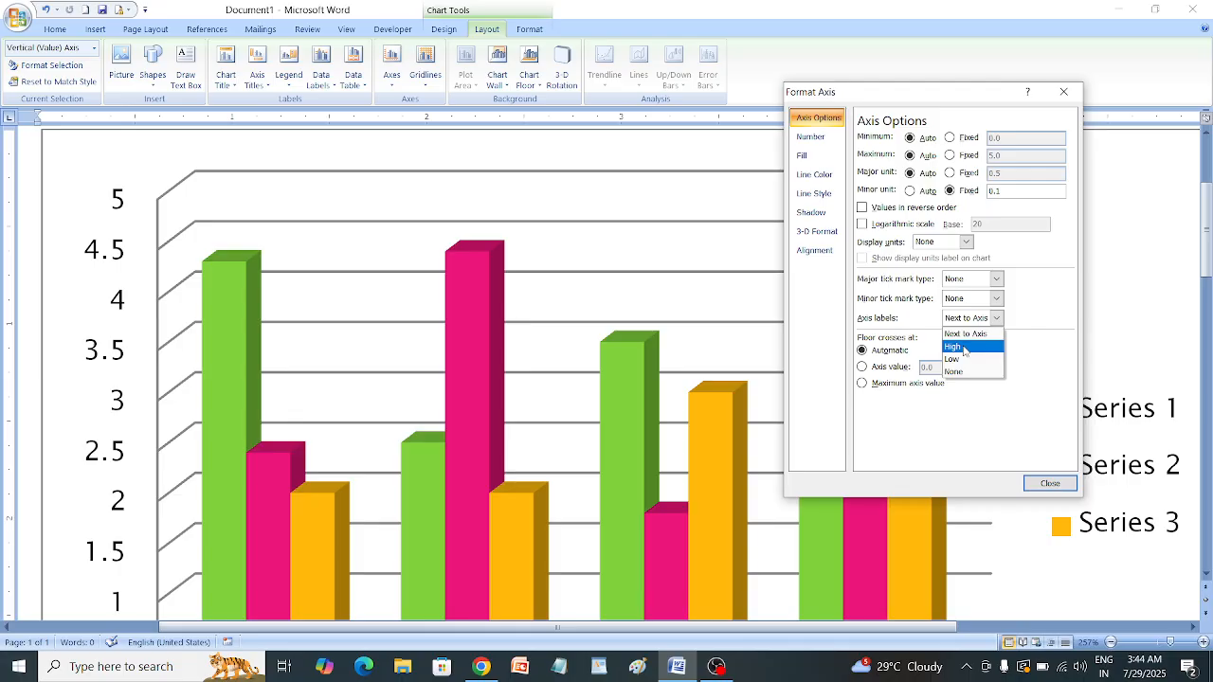
click(967, 347)
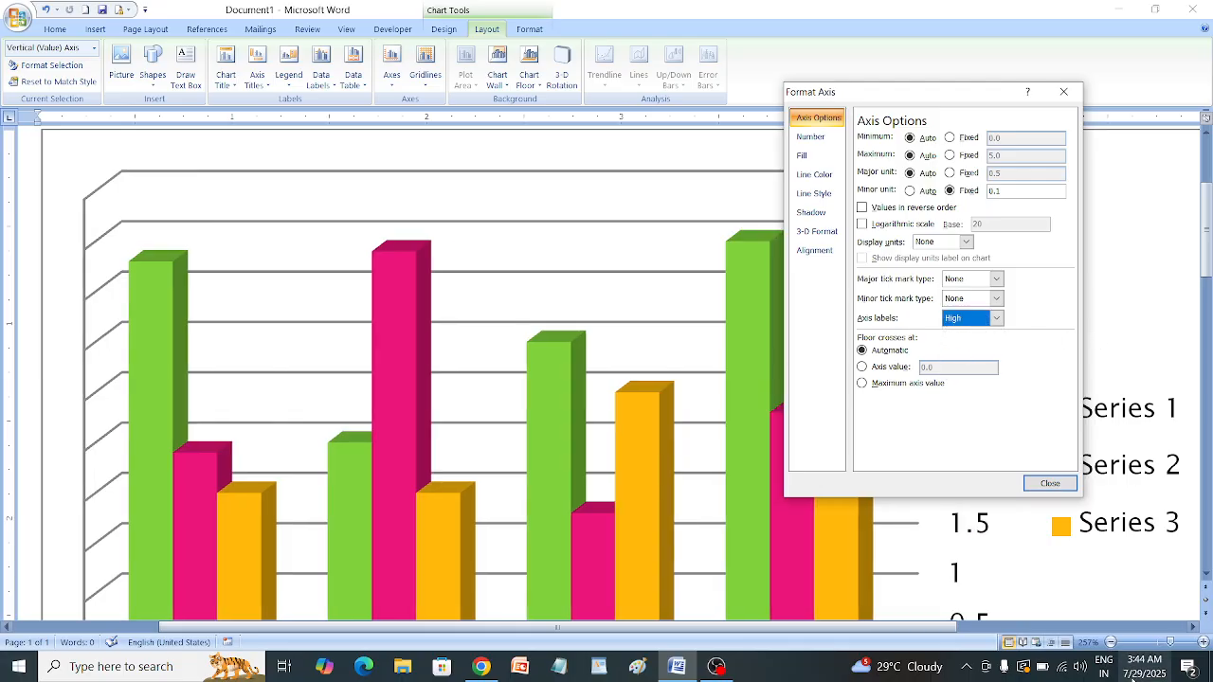
click(1156, 646)
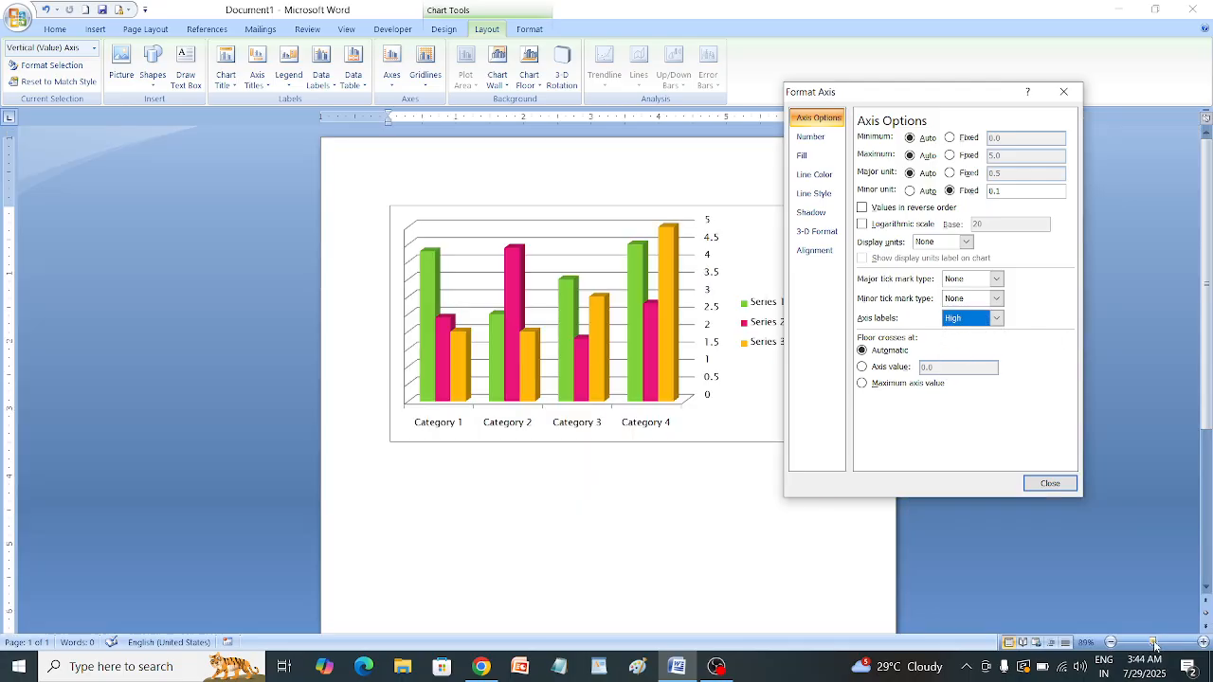
click(996, 318)
click(967, 333)
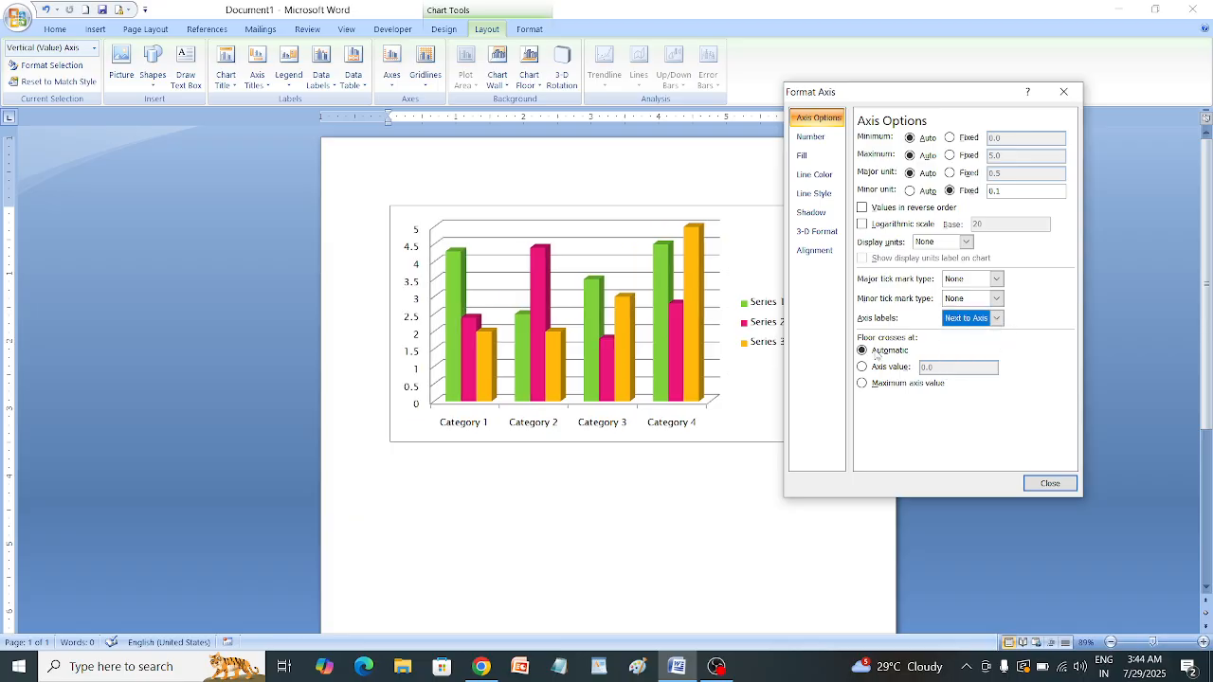
Compare the High, Low and None settings for the vertical axis labels and return them to Next to Axis
click(998, 320)
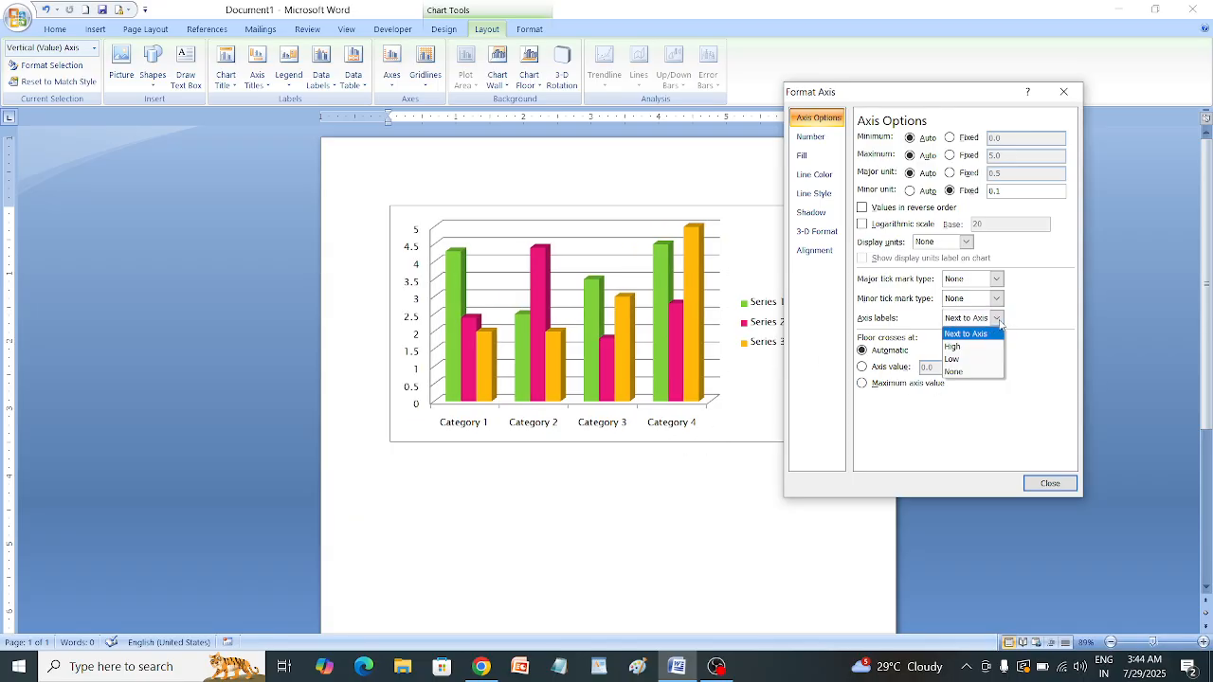
click(967, 347)
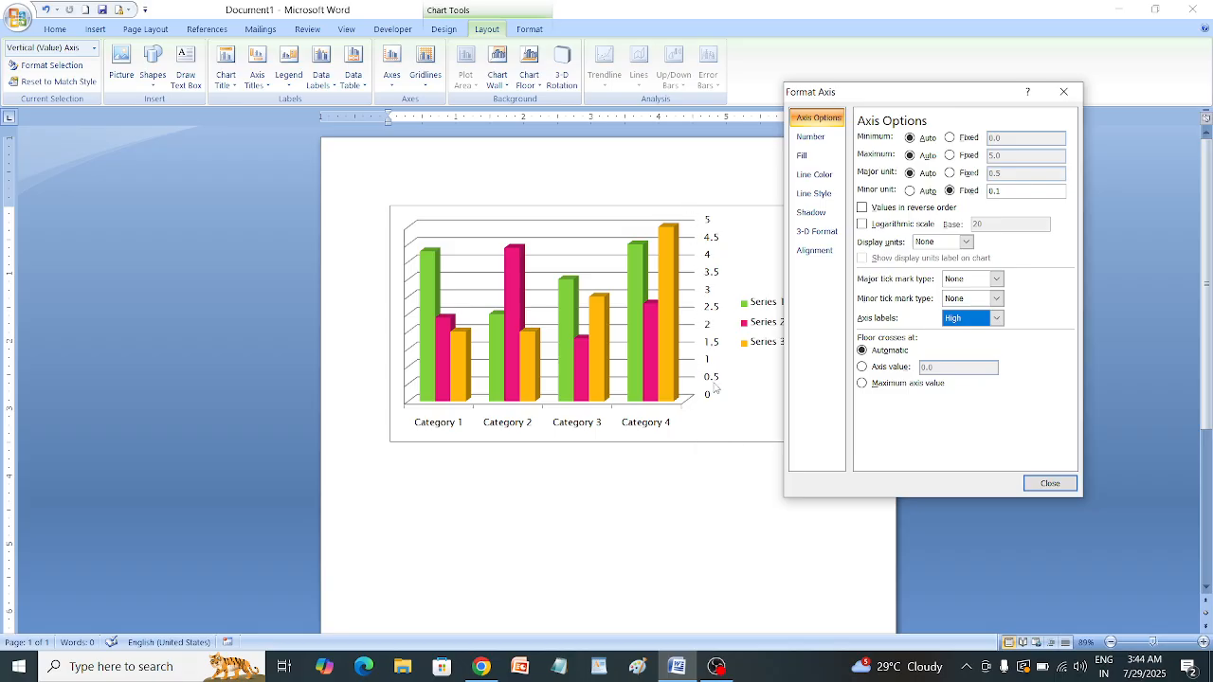
click(996, 319)
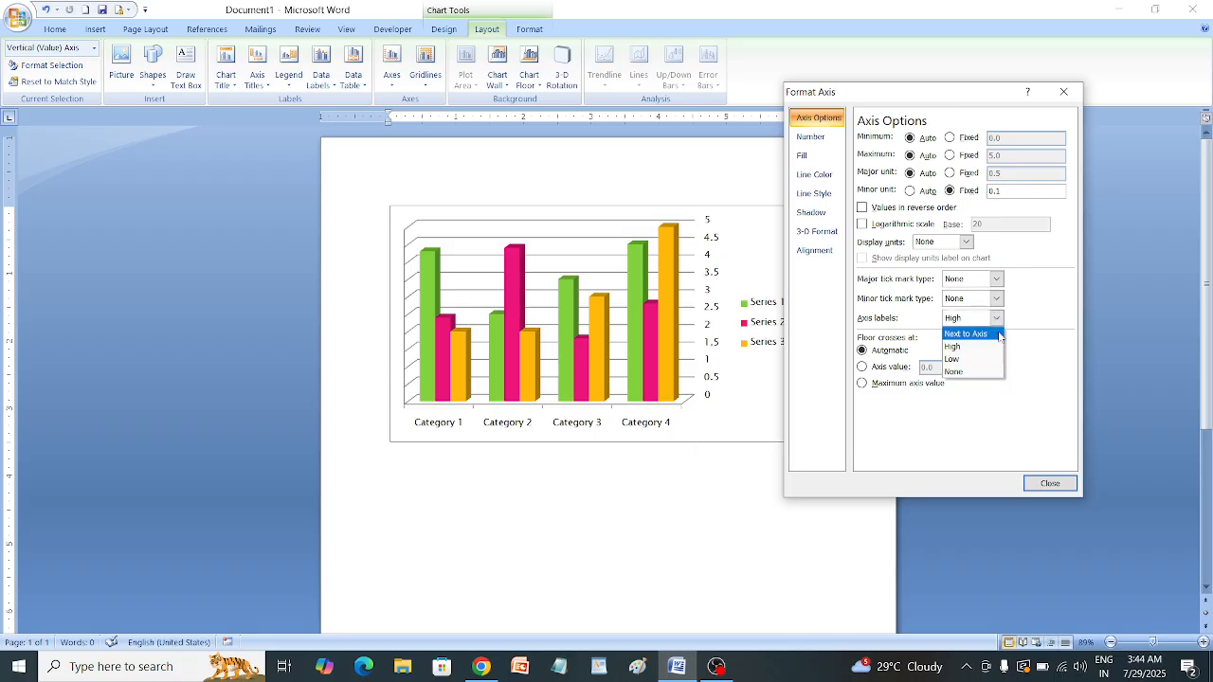
click(986, 360)
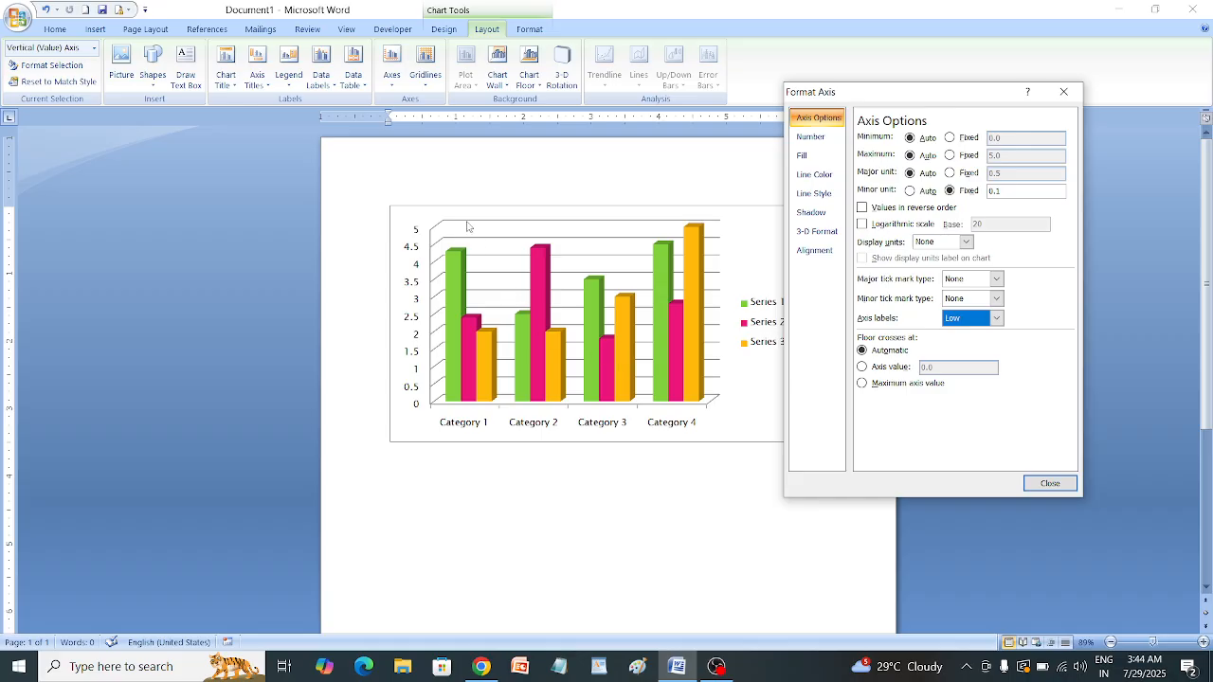
click(996, 318)
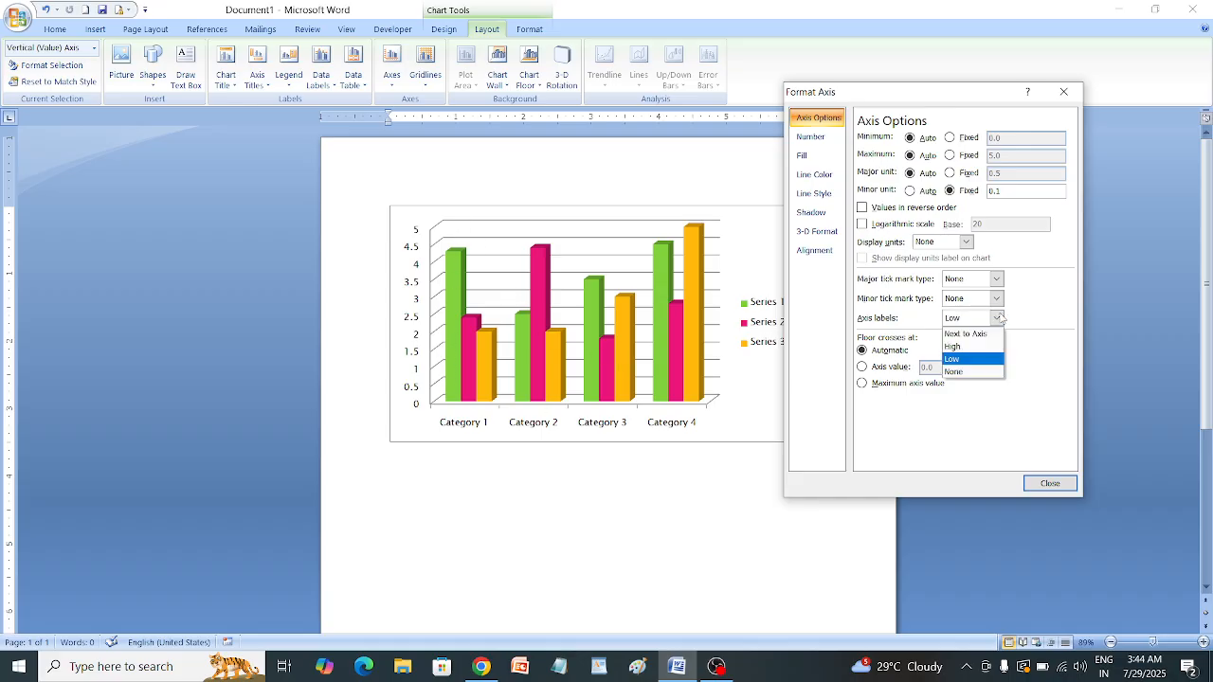
click(987, 371)
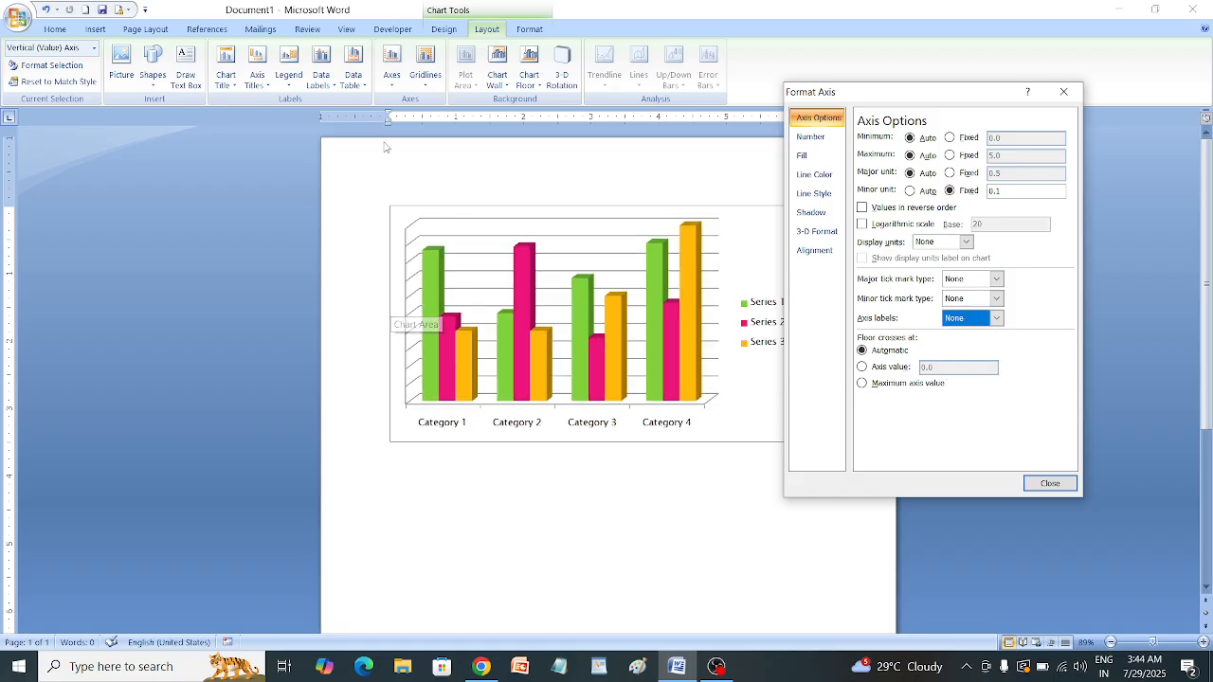
click(995, 319)
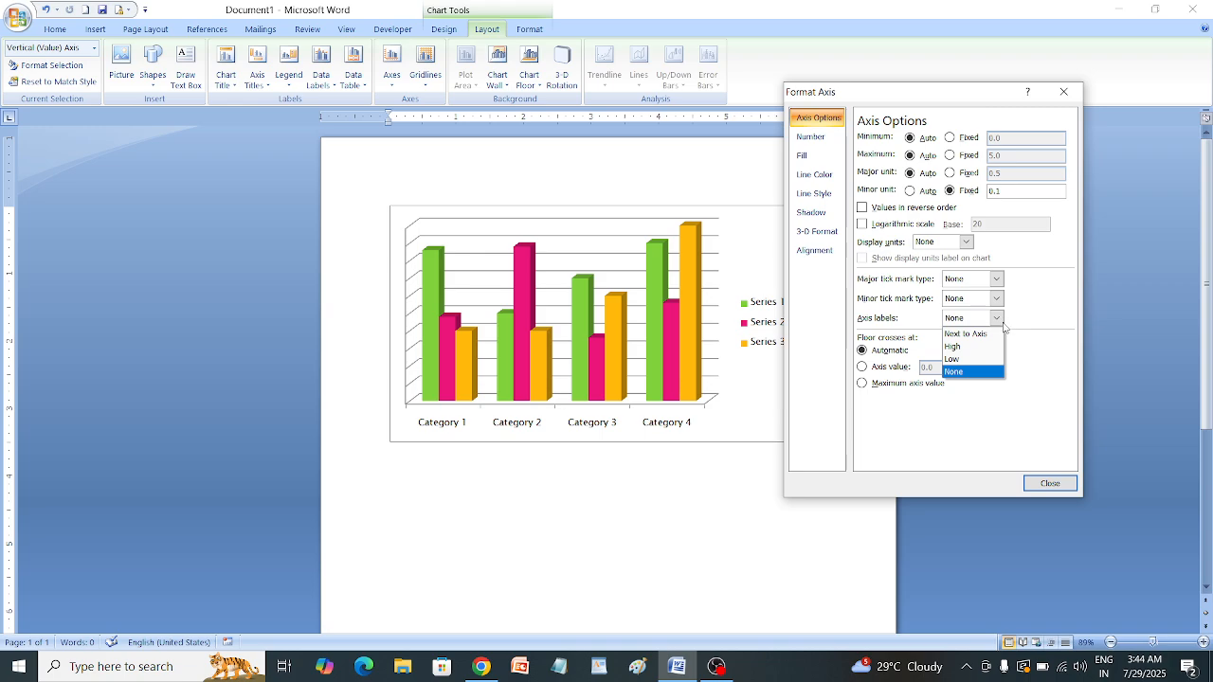
click(979, 334)
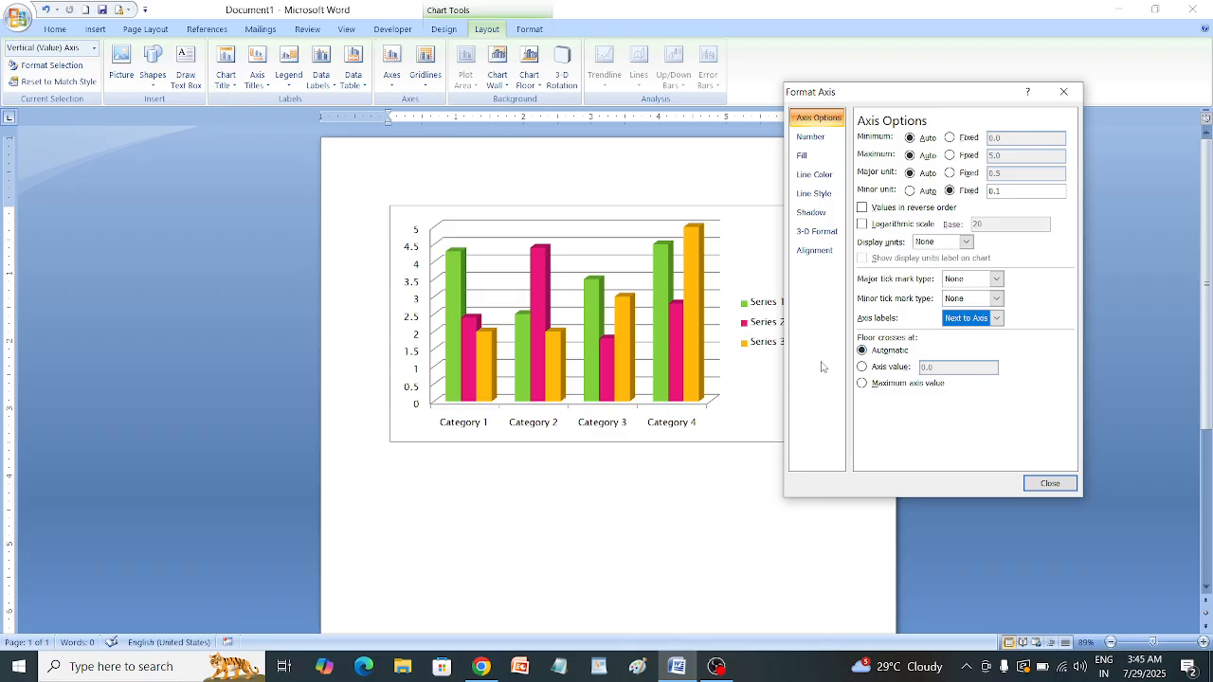
Make the chart floor cross at axis value 2.5 and reset that crossing value to 0
click(866, 368)
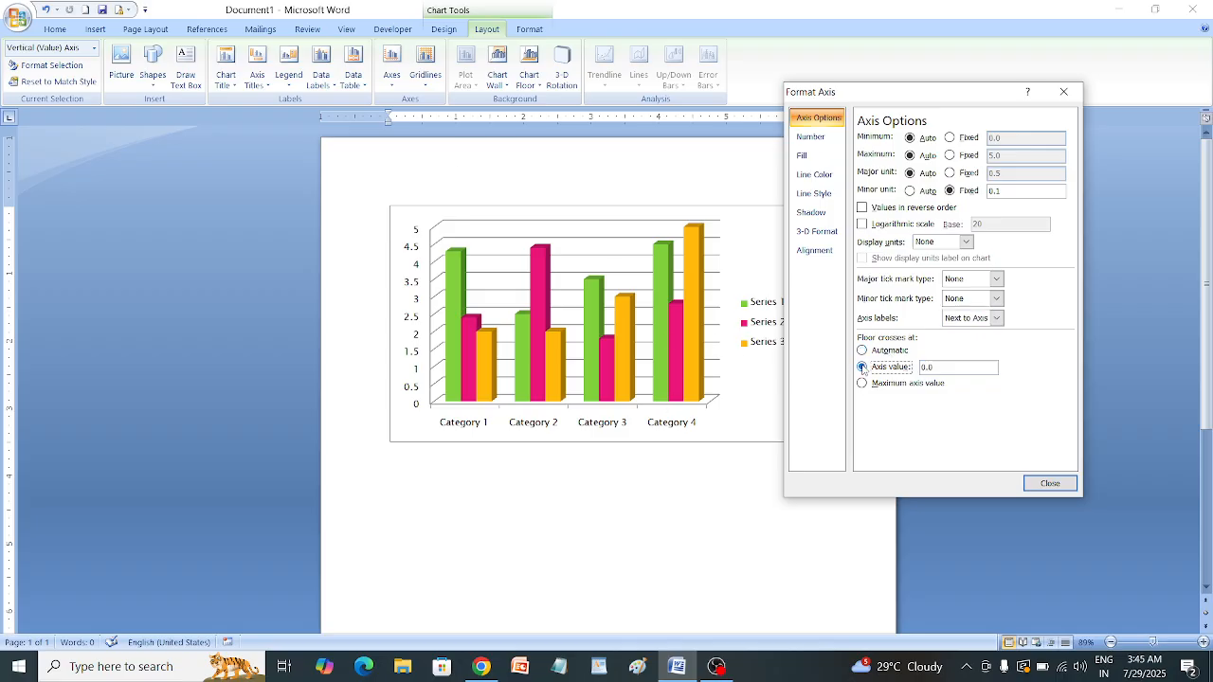
double_click(933, 367)
key(BackSpace)
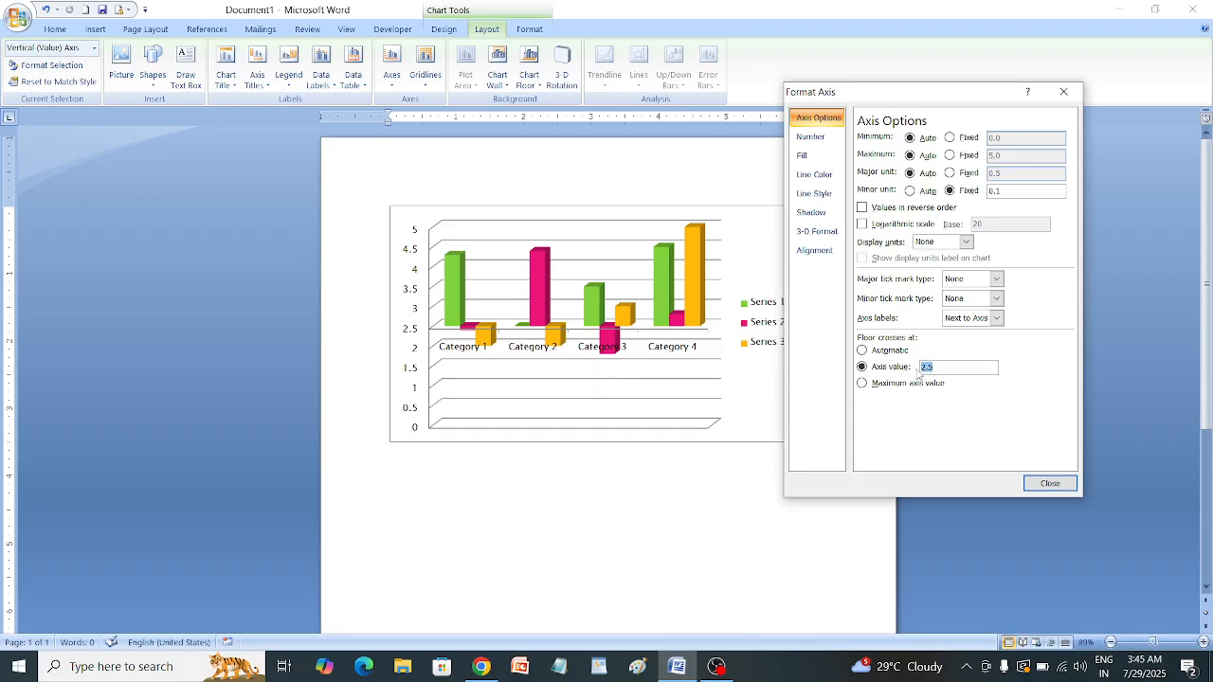
key(BackSpace)
Make the floor cross at the maximum axis value, comparing it with the crossing at axis value 0
click(862, 383)
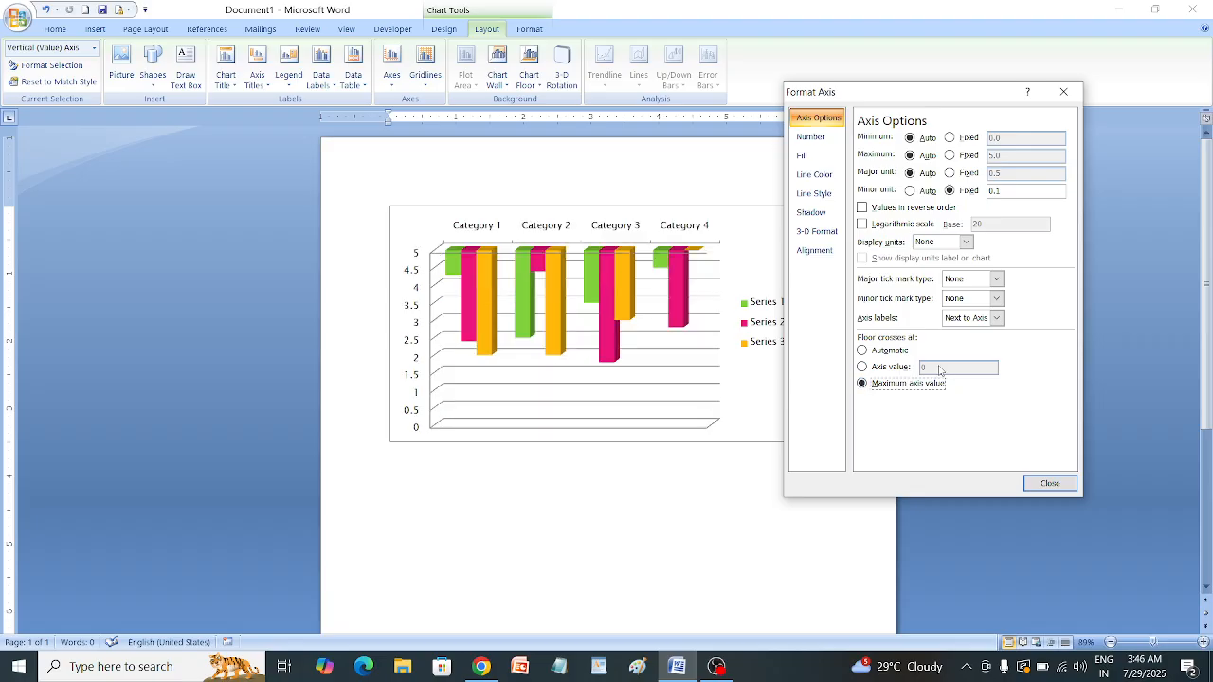
click(896, 369)
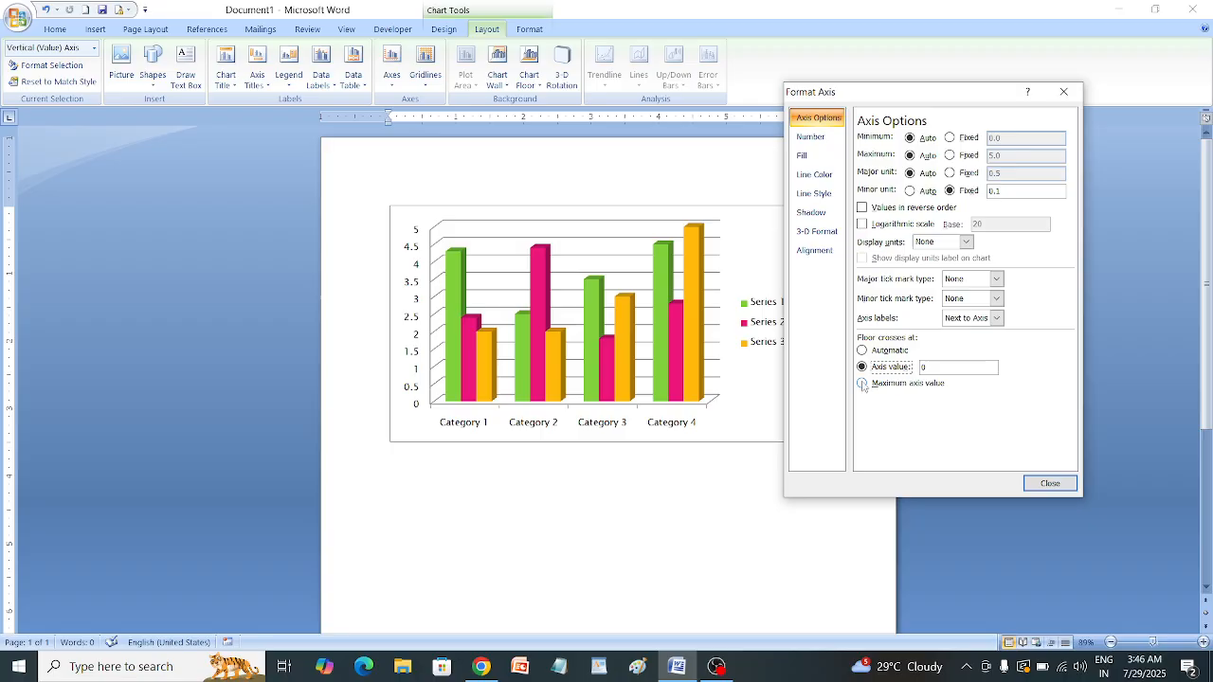
click(862, 384)
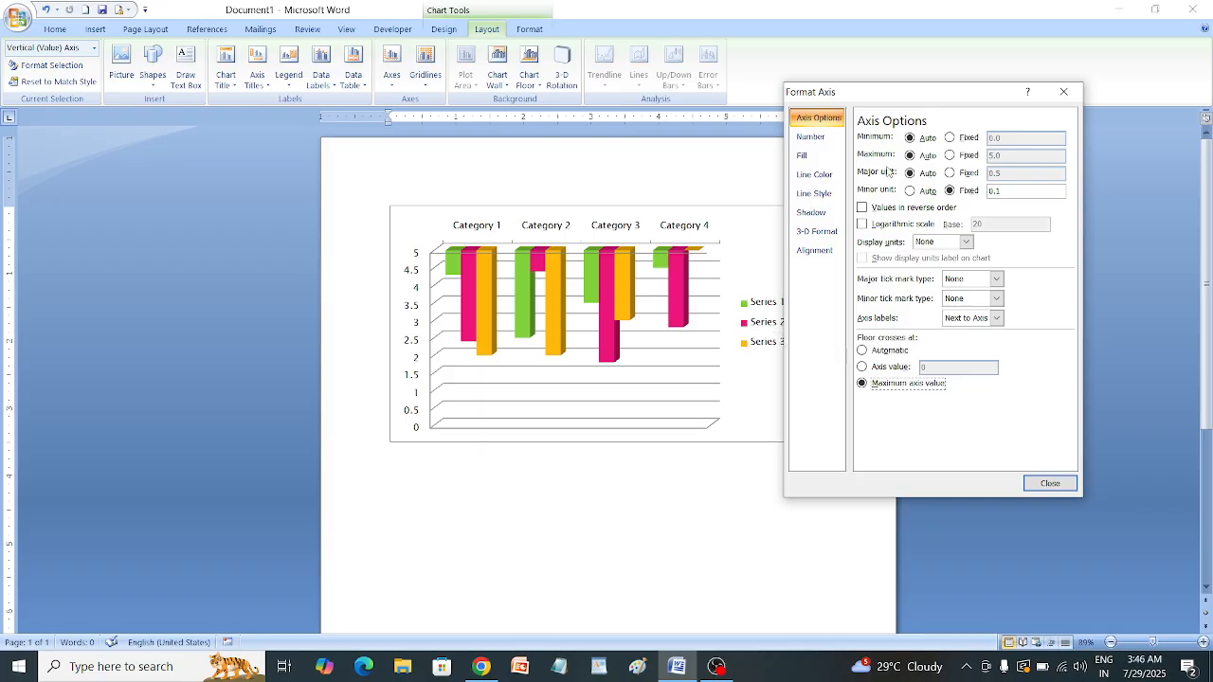
Try the Number, Date and Currency formats on the vertical axis values and apply the Percentage format
click(808, 137)
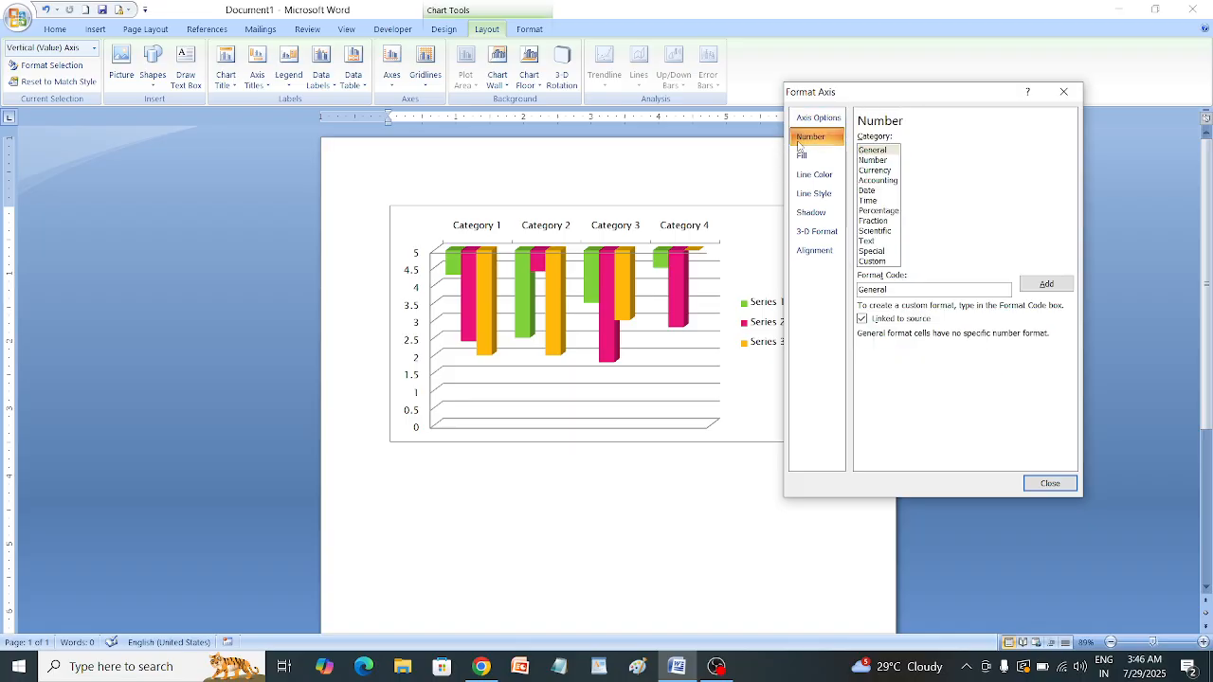
click(872, 160)
click(879, 190)
click(879, 171)
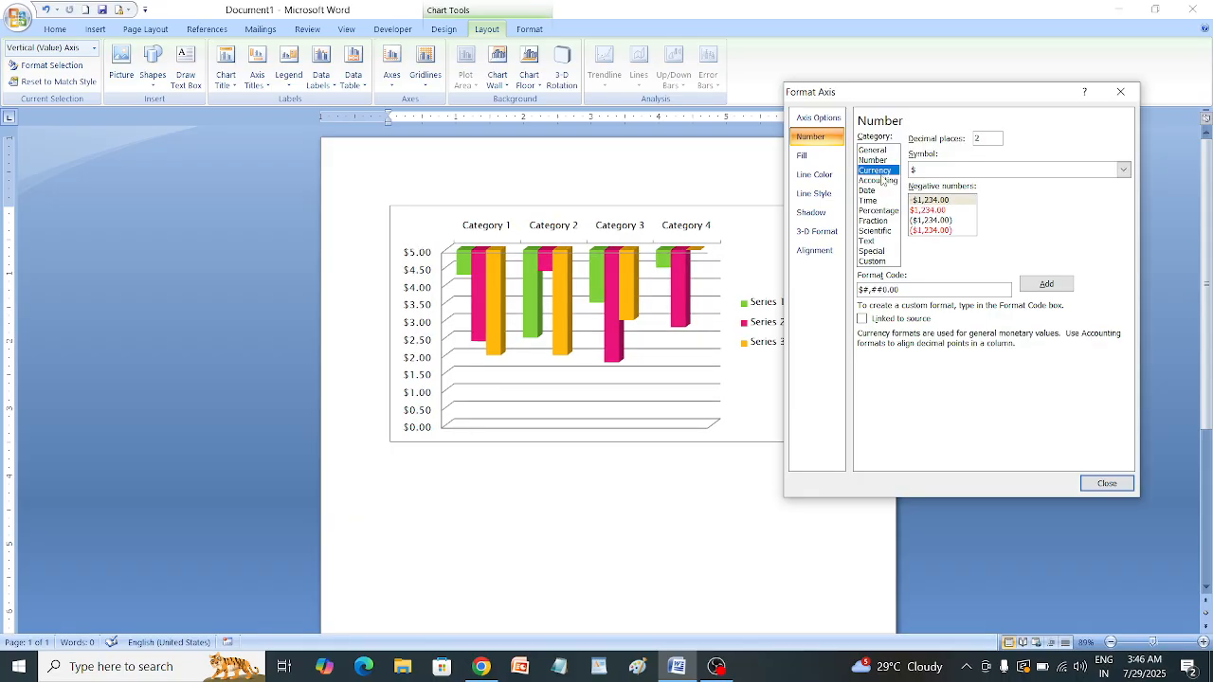
click(877, 190)
click(879, 211)
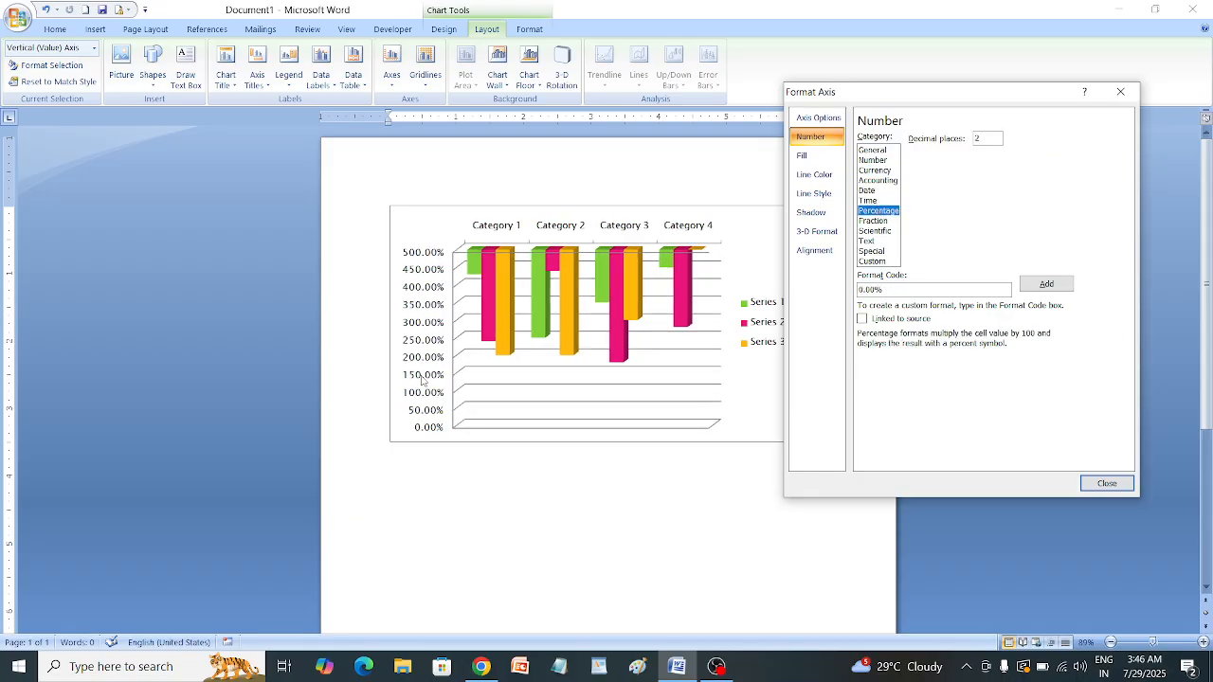
Compare the Number, Currency, Date, Accounting, Time, Percentage, Fraction and Scientific formats on the vertical axis values and return to General
click(872, 150)
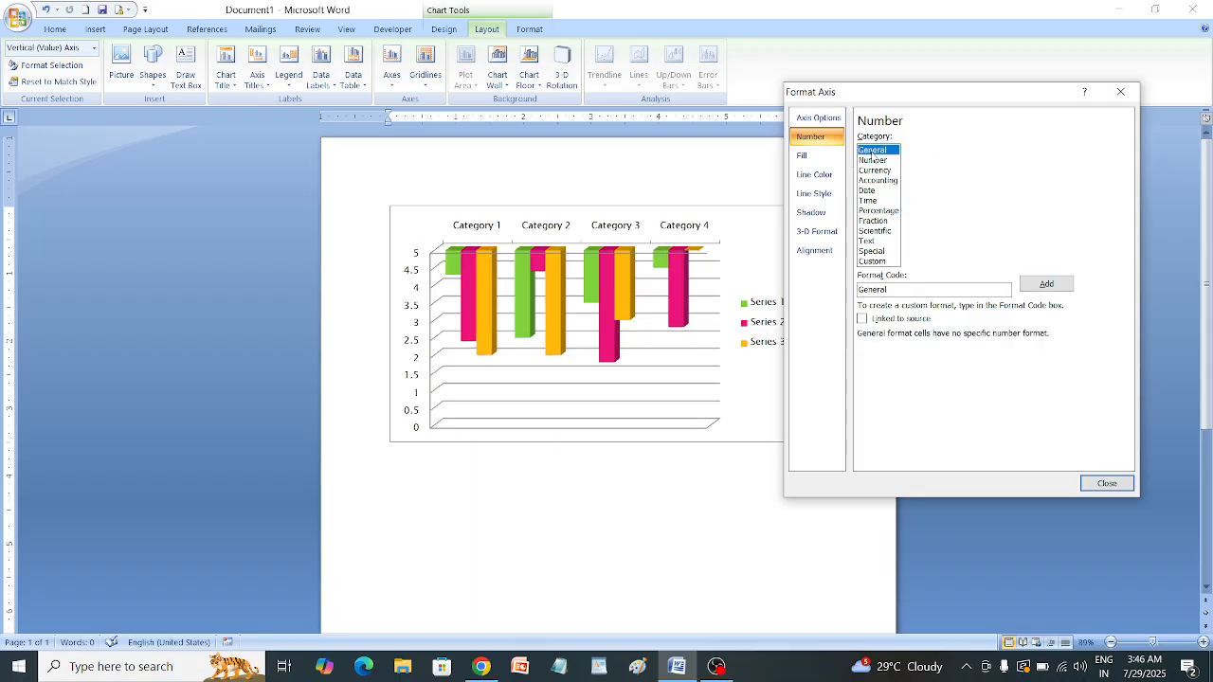
click(873, 160)
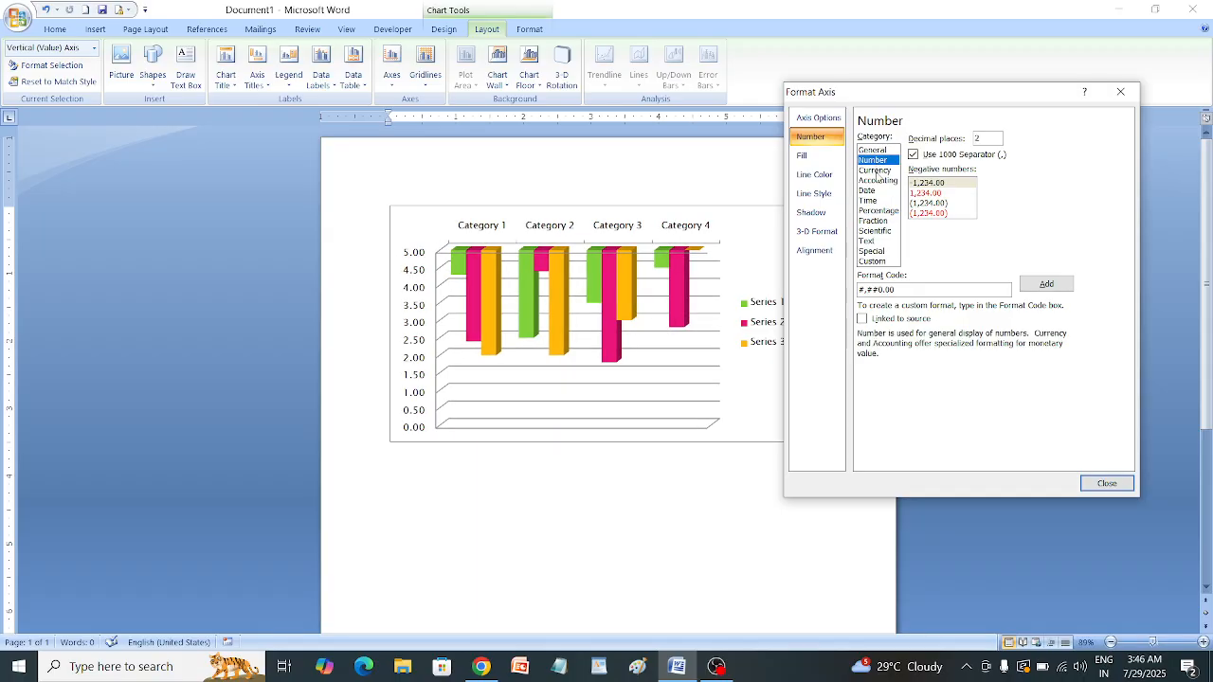
click(875, 171)
click(878, 190)
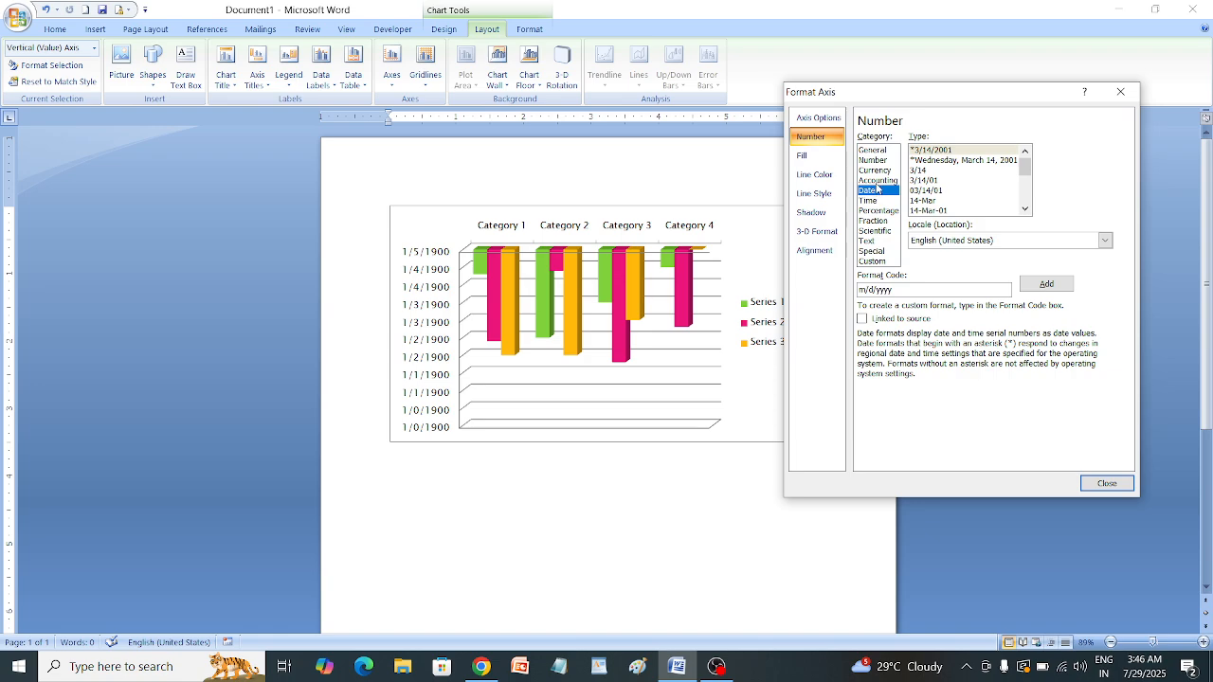
click(878, 181)
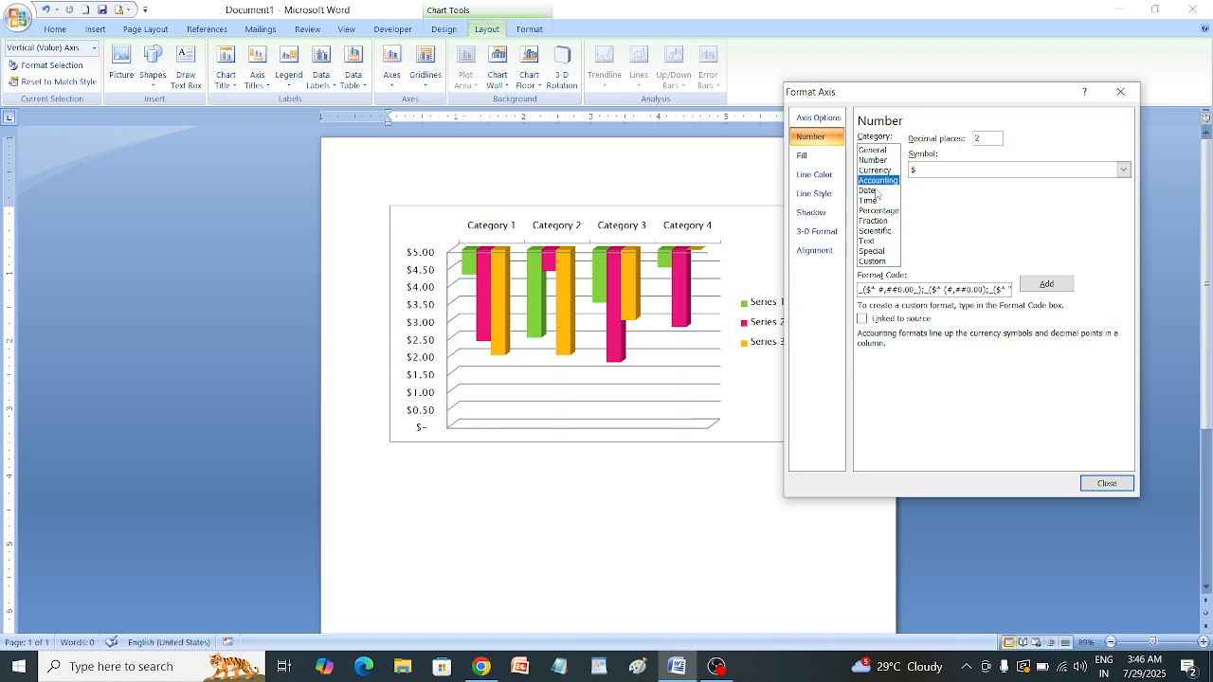
click(877, 191)
click(877, 201)
click(880, 210)
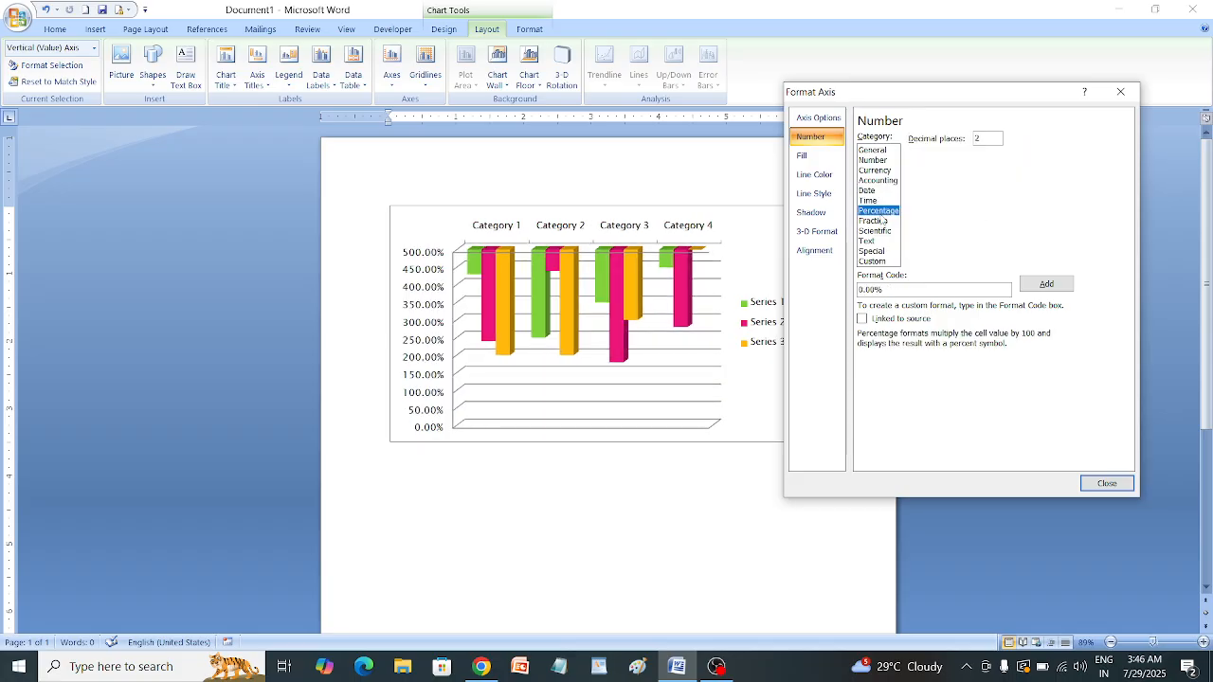
click(874, 221)
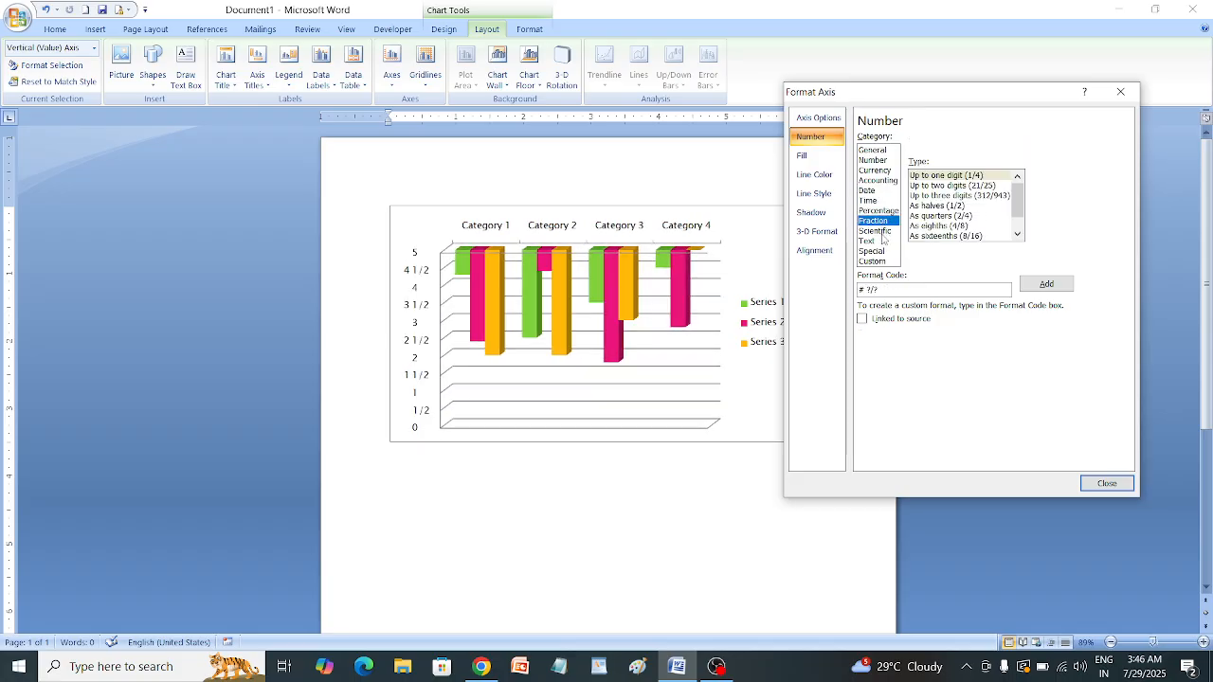
click(876, 232)
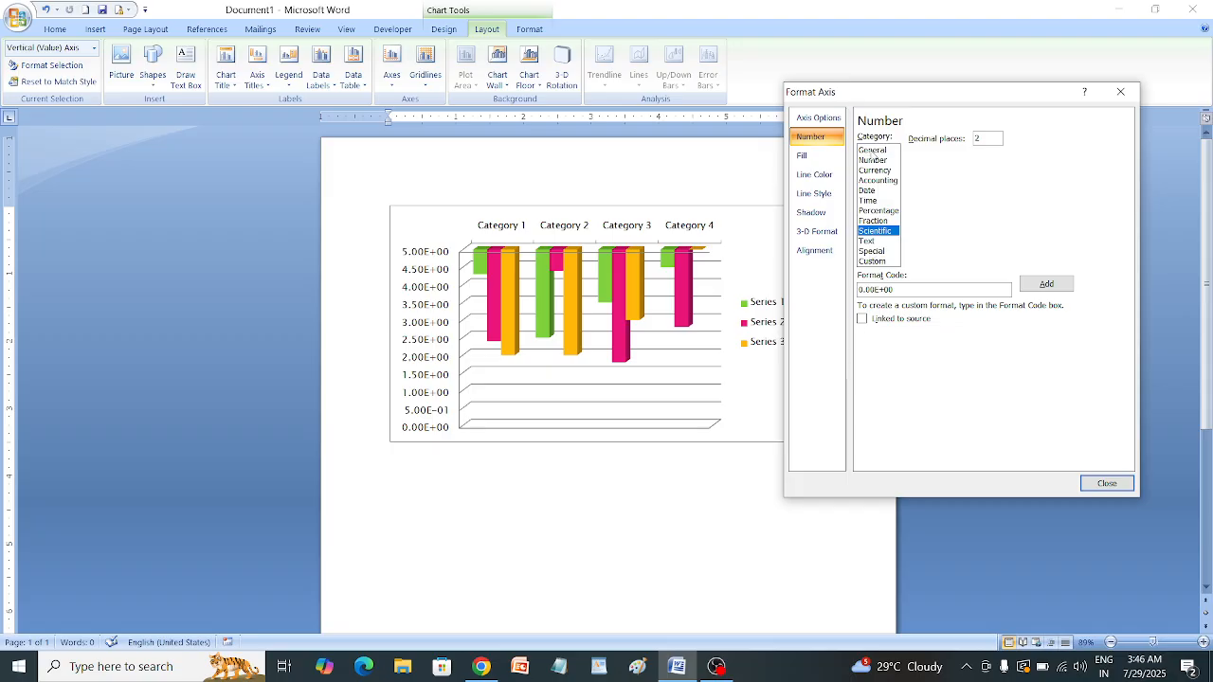
click(872, 150)
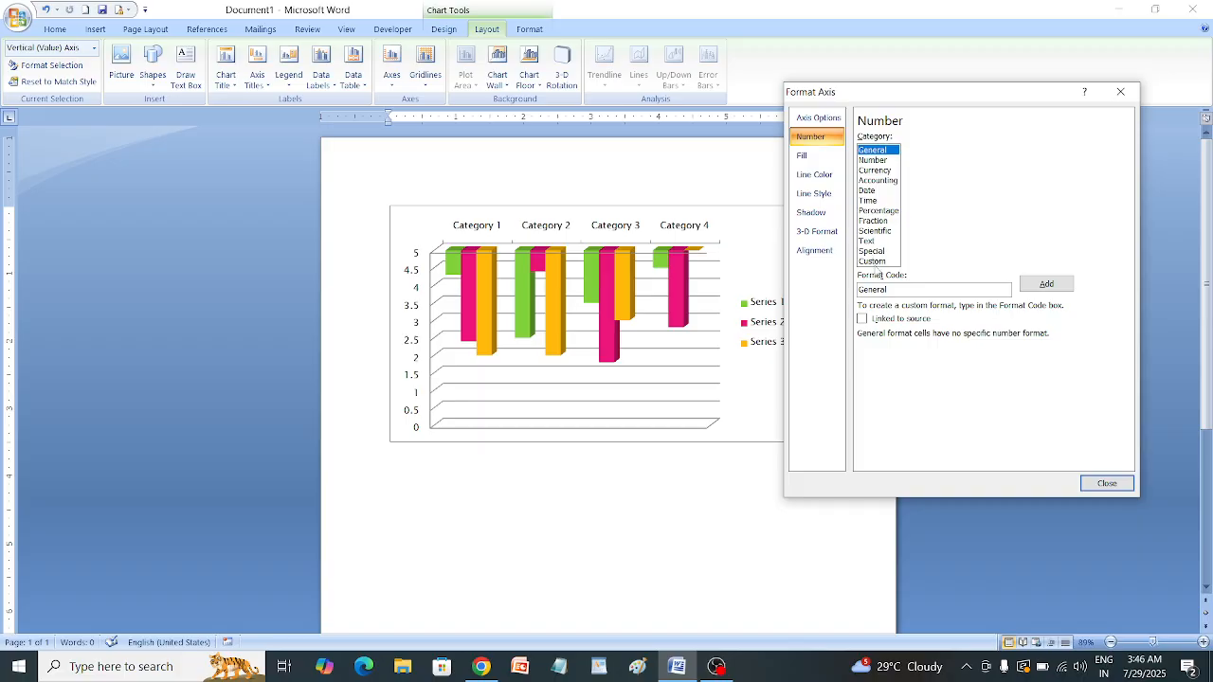
Try the solid, preset gradient and picture or texture fills on the vertical axis labels and return the fill to Automatic
click(820, 161)
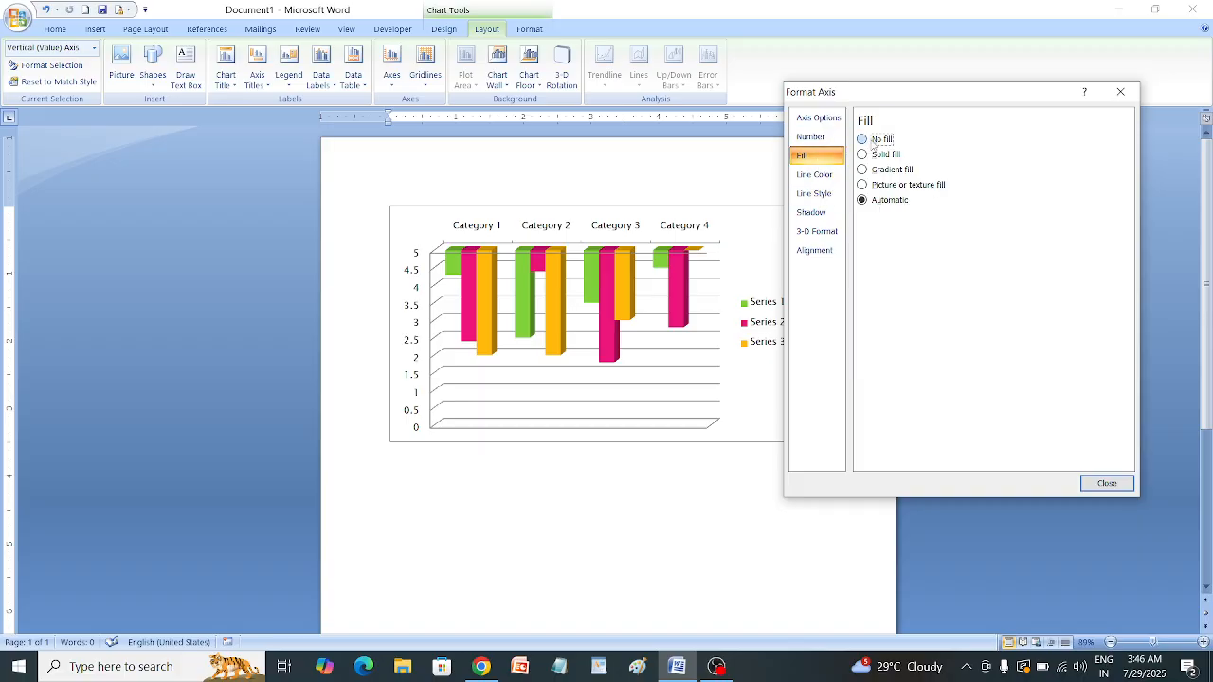
click(874, 140)
click(873, 155)
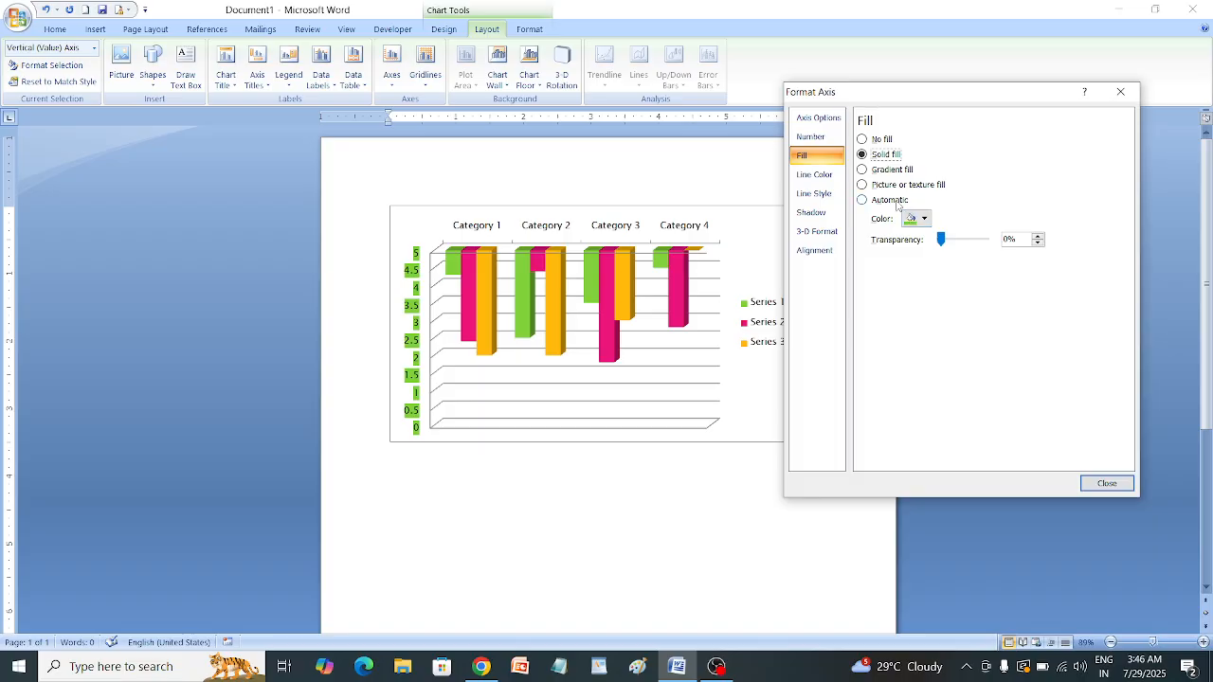
click(891, 170)
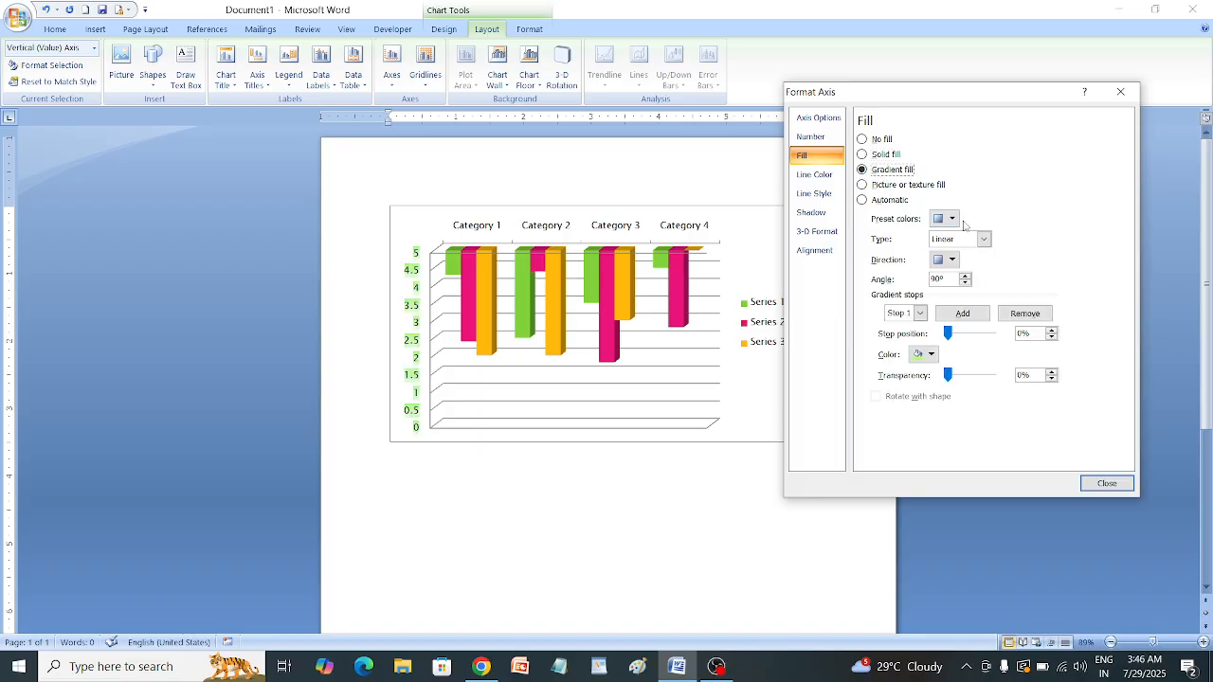
click(951, 219)
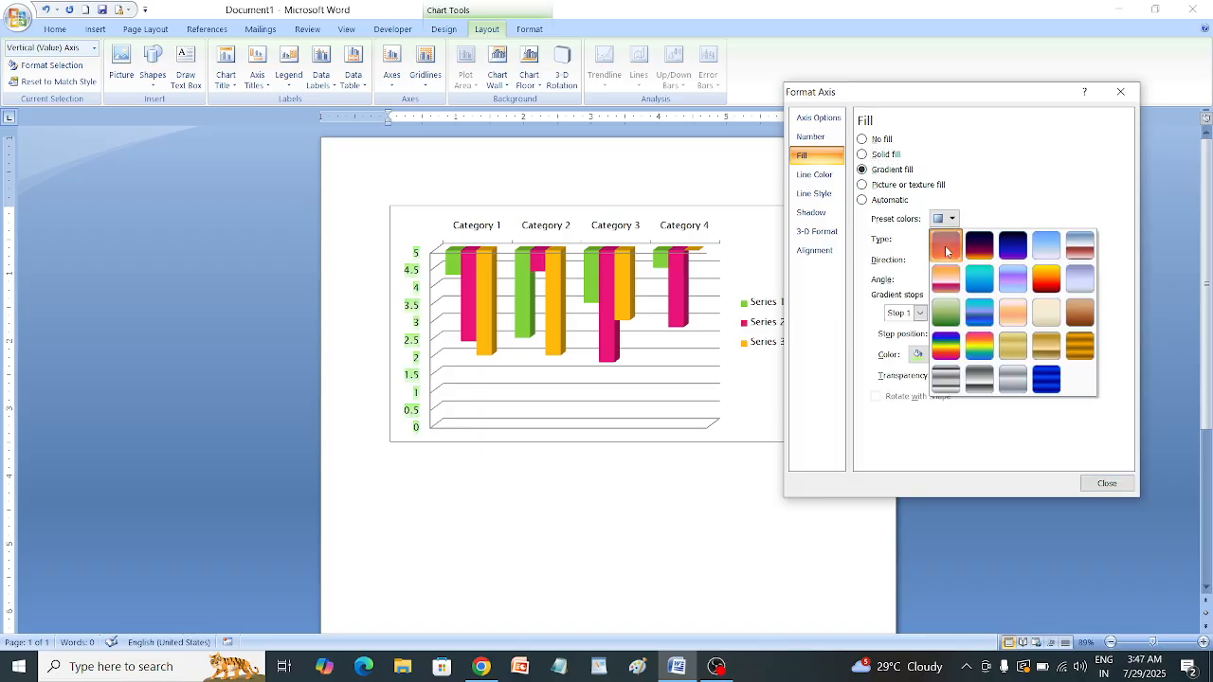
click(946, 249)
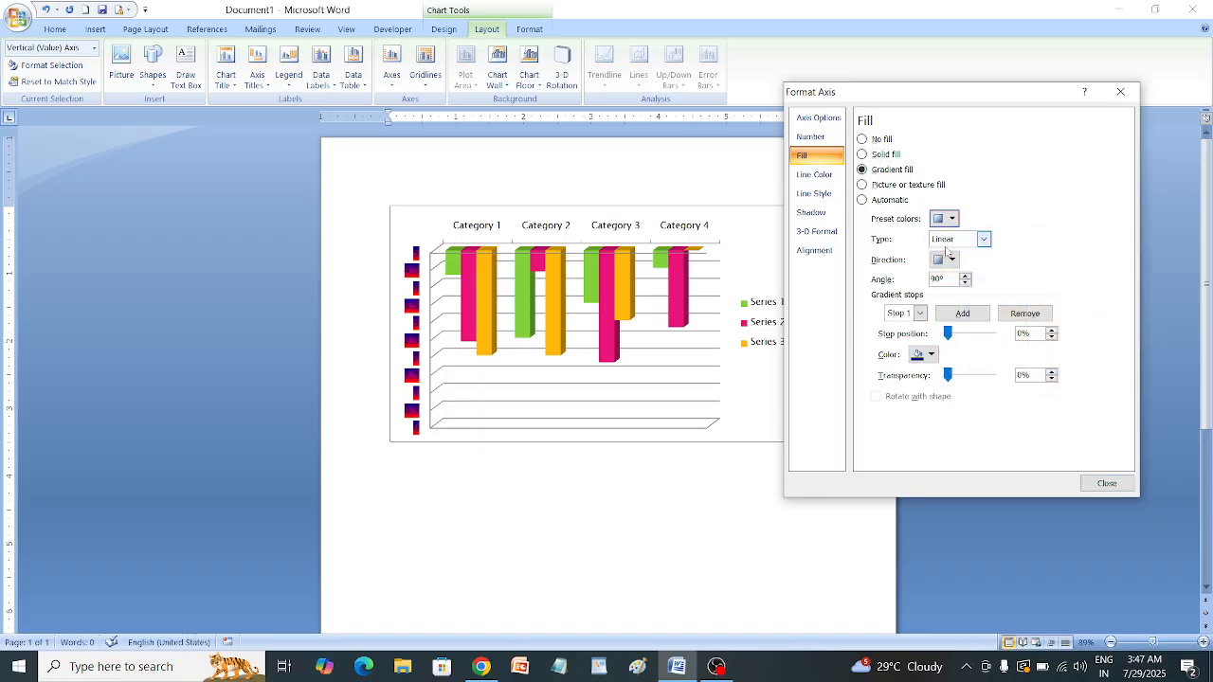
click(873, 186)
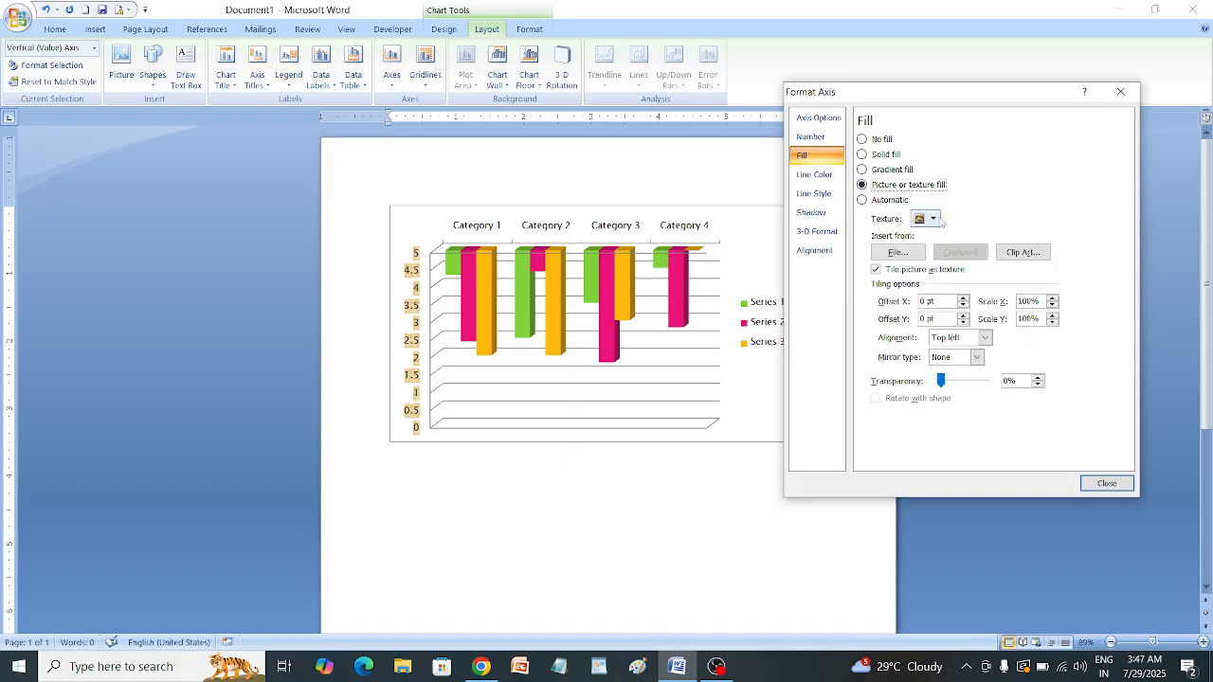
click(933, 219)
click(842, 233)
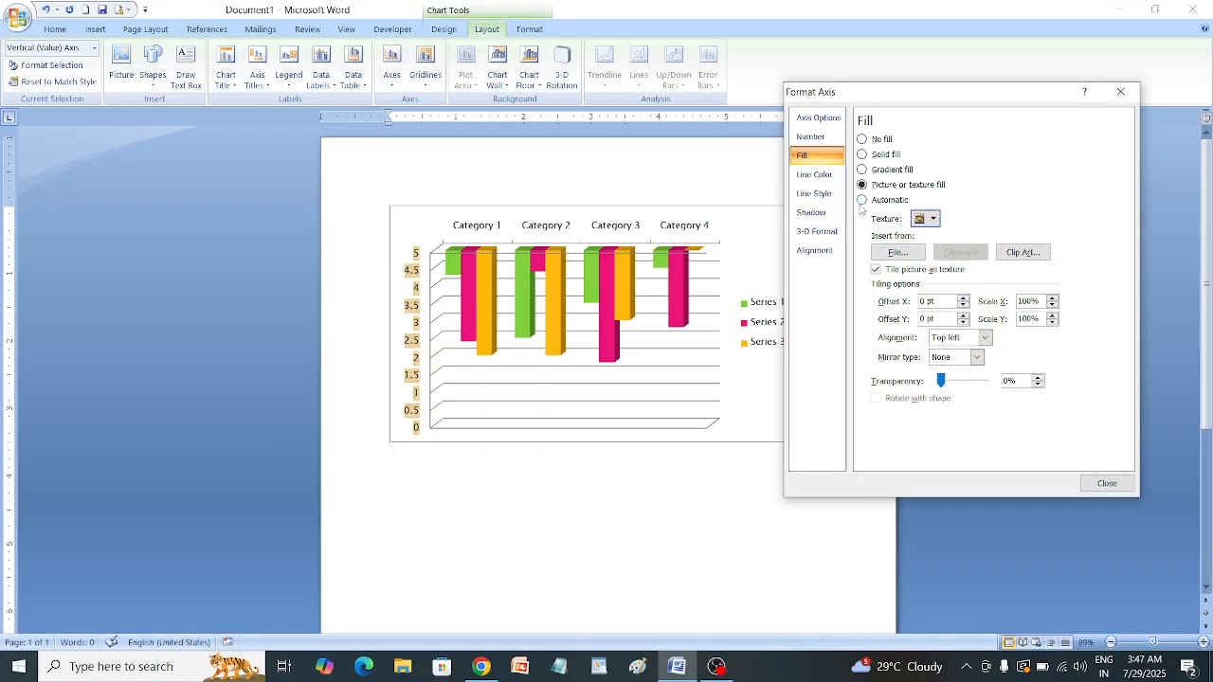
click(884, 202)
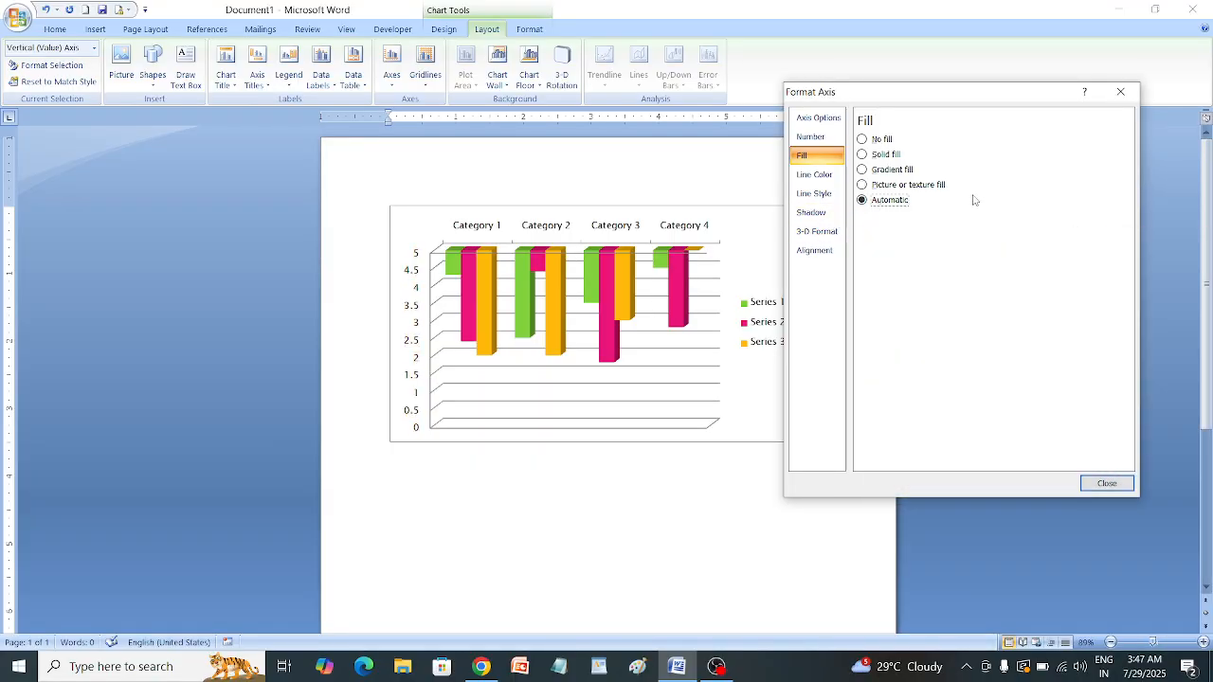
Review the line color, line style, shadow, 3-D format and alignment settings of the vertical axis and close them
click(825, 176)
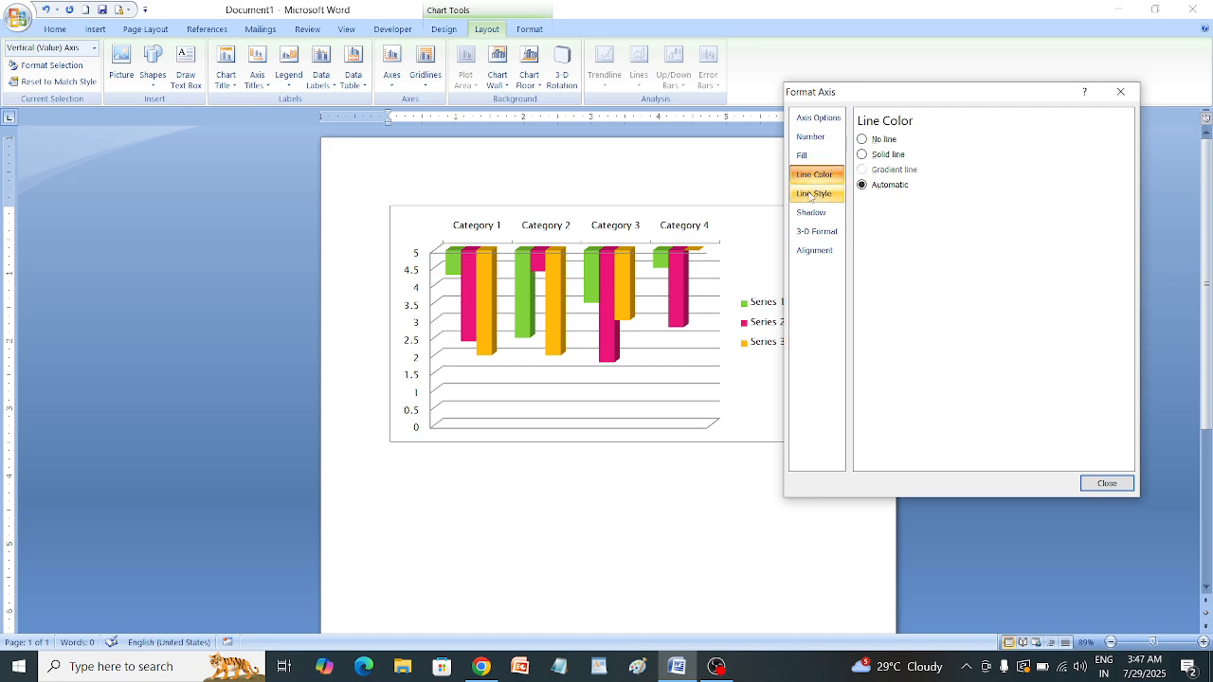
click(817, 195)
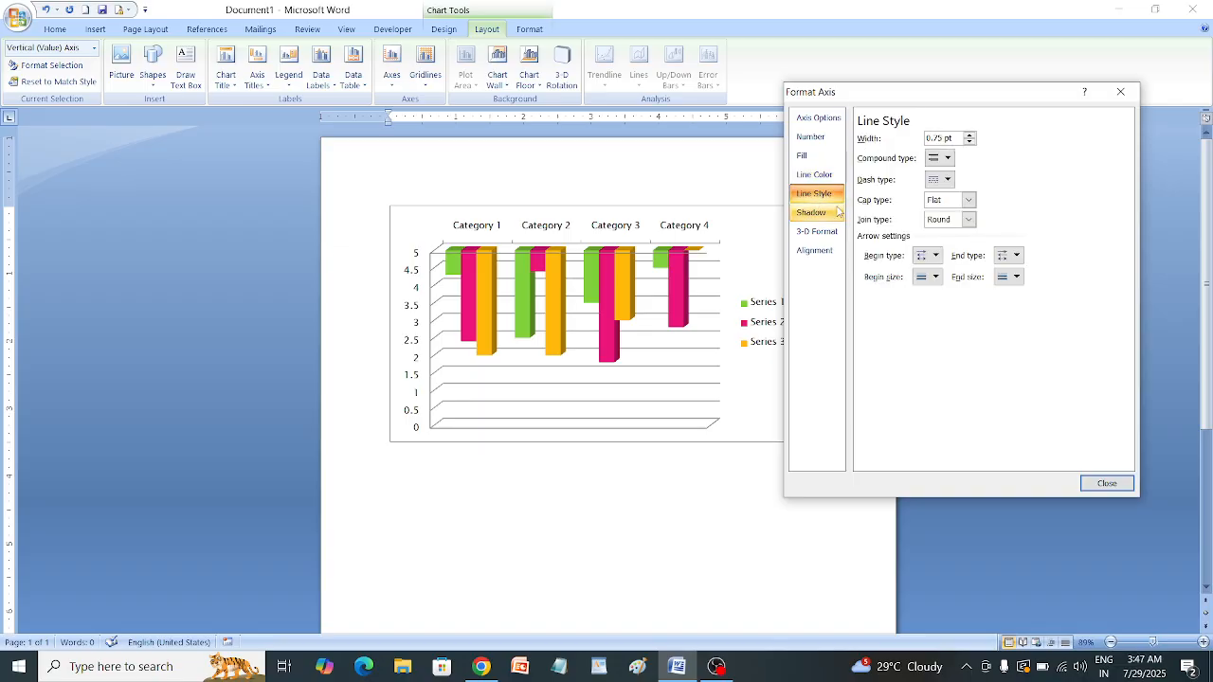
click(813, 213)
click(816, 234)
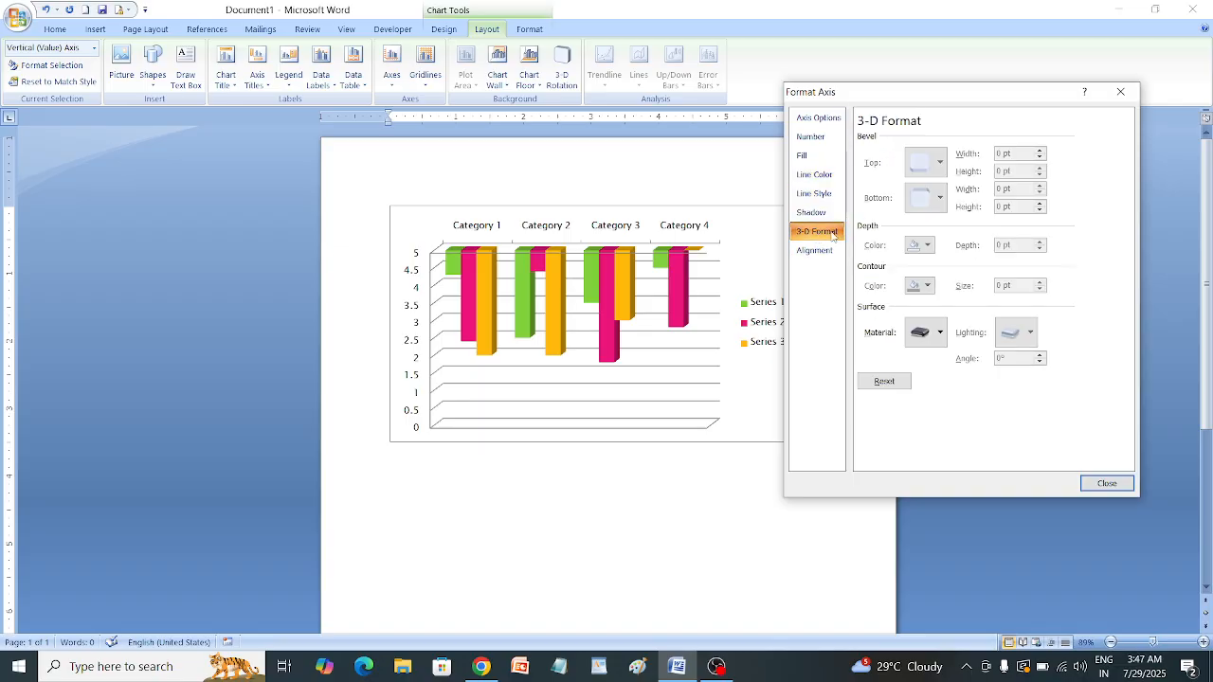
click(824, 252)
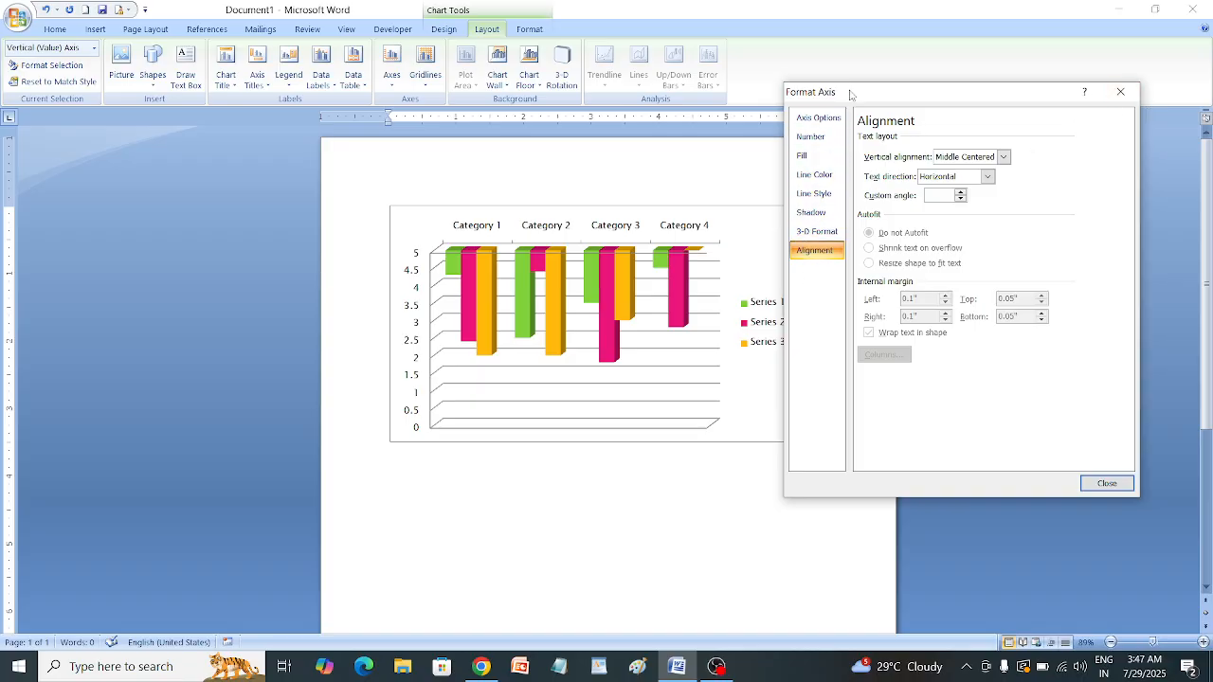
click(1121, 92)
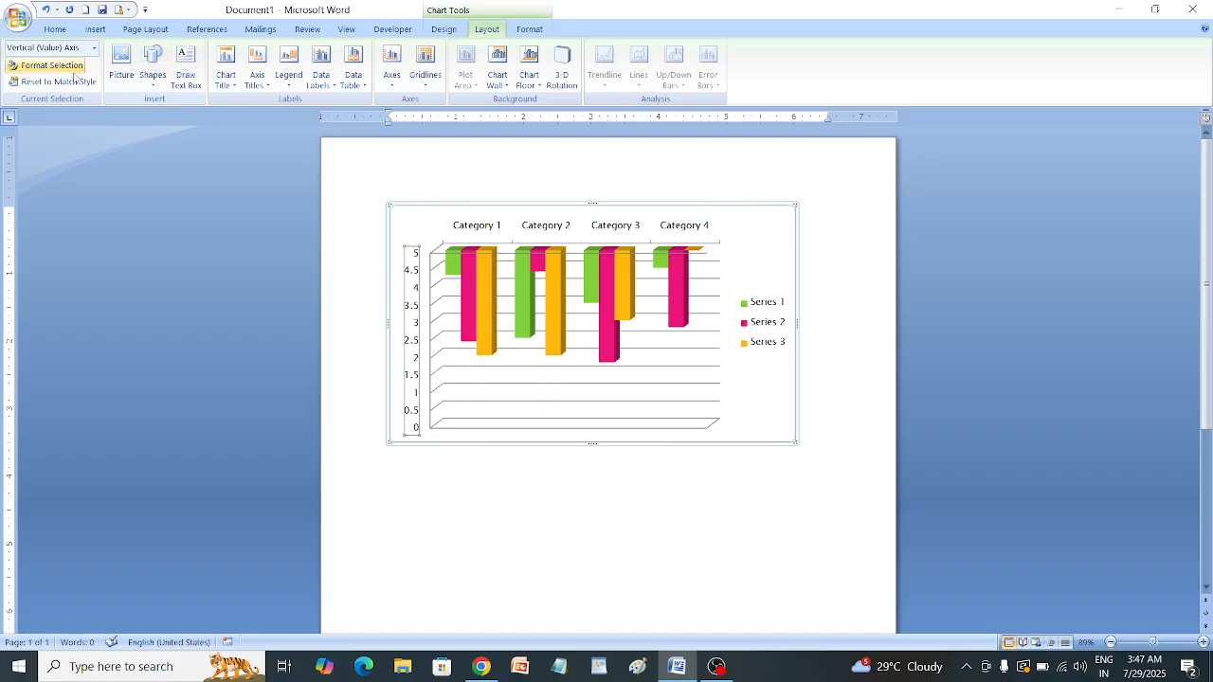
Undo the vertical axis formatting, including the display units and the floor crossing at the maximum value
click(363, 326)
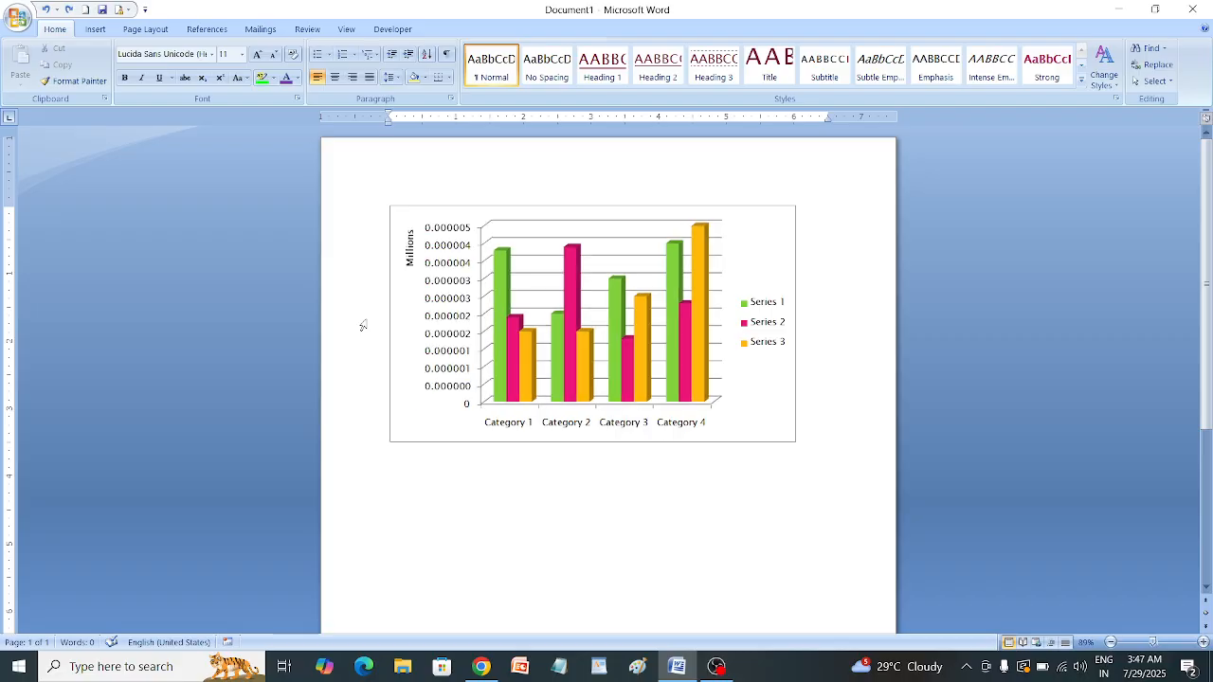
key(ctrl+z)
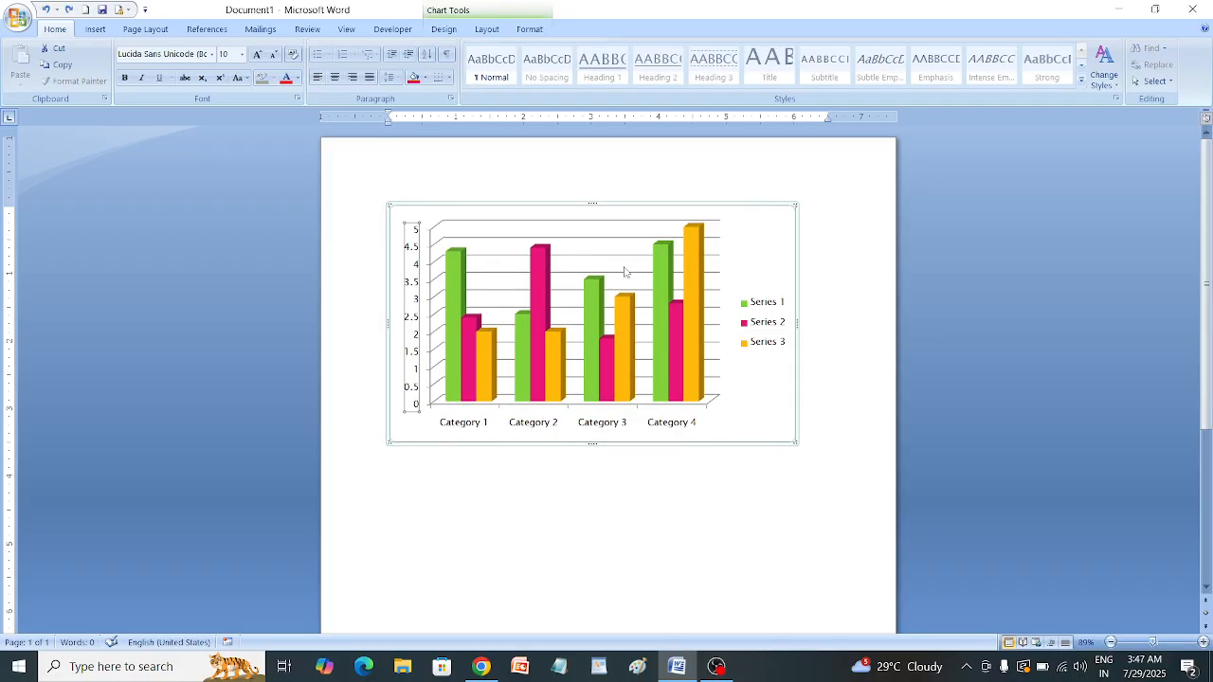
click(456, 242)
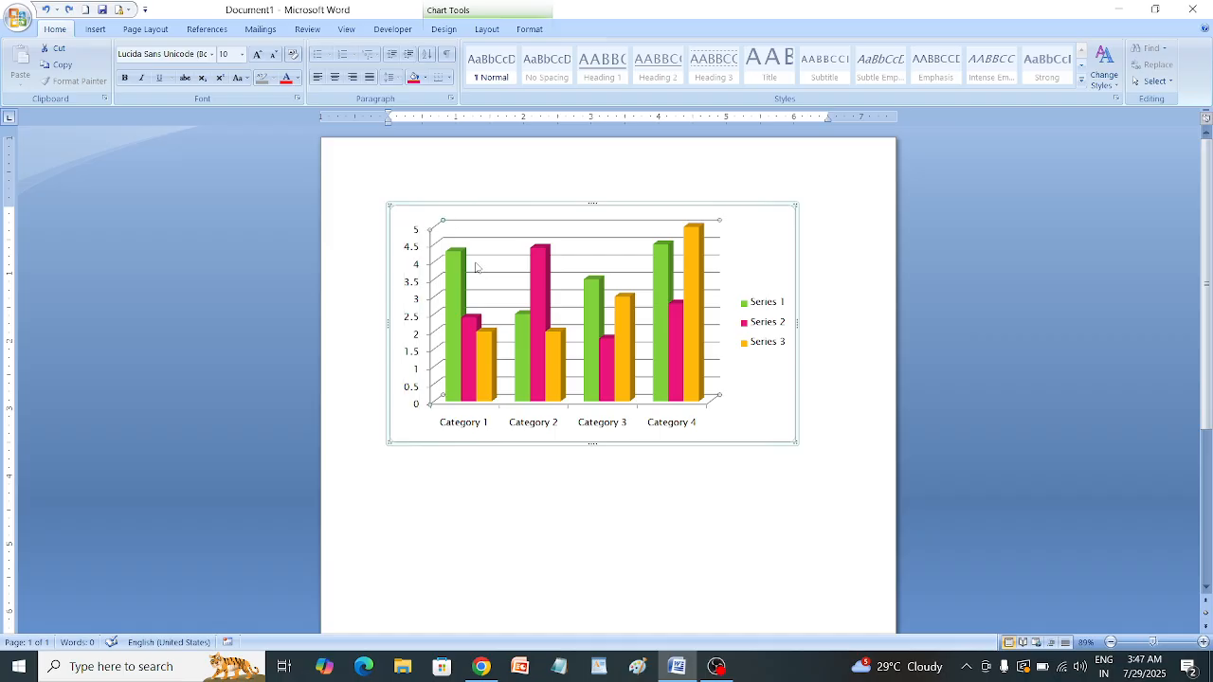
Specify a label interval unit of 2 for the horizontal category axis and set it back to 1
click(520, 429)
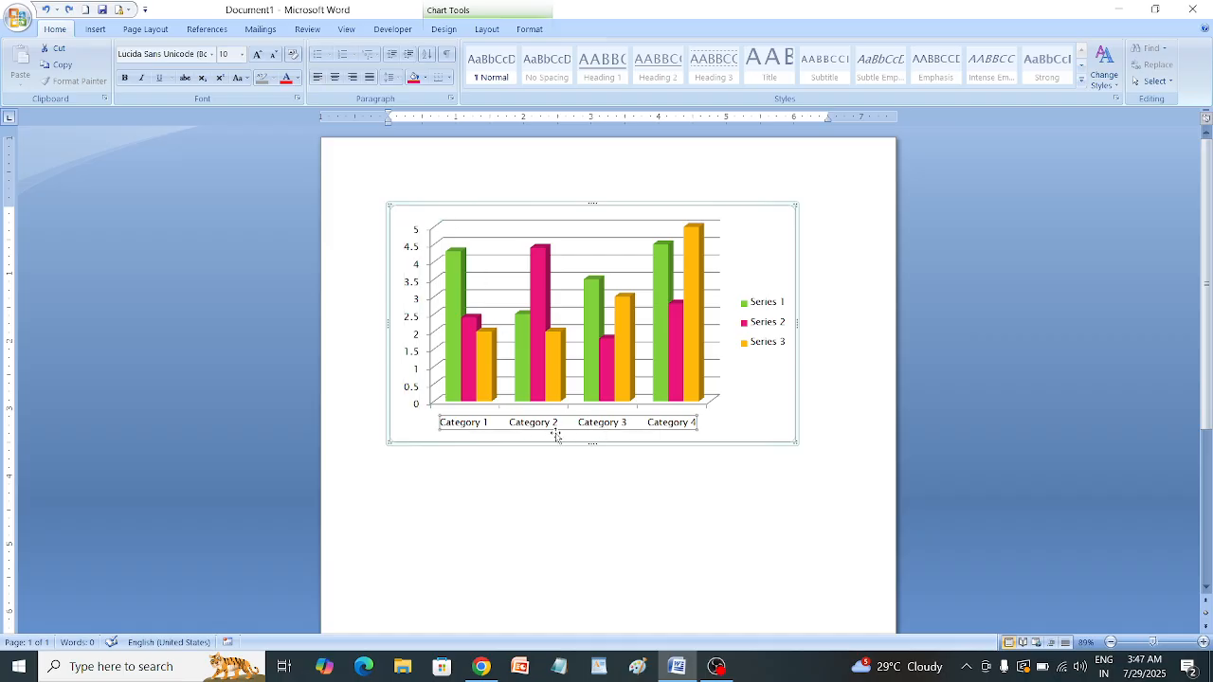
click(487, 28)
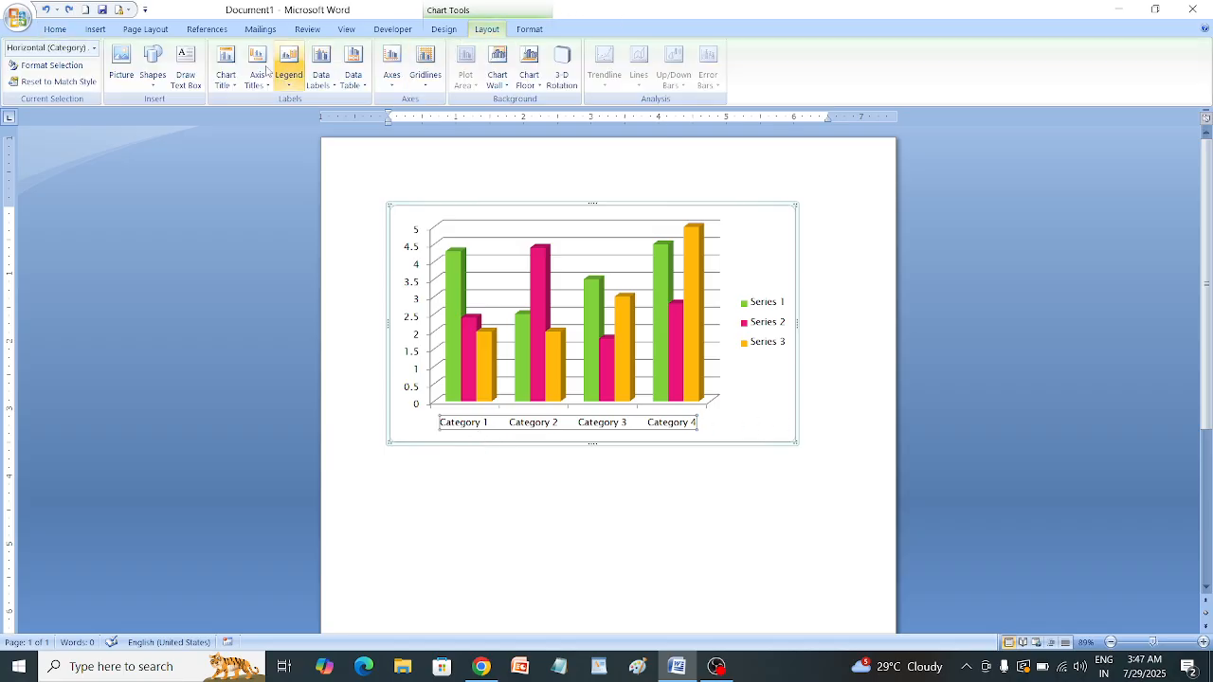
click(51, 66)
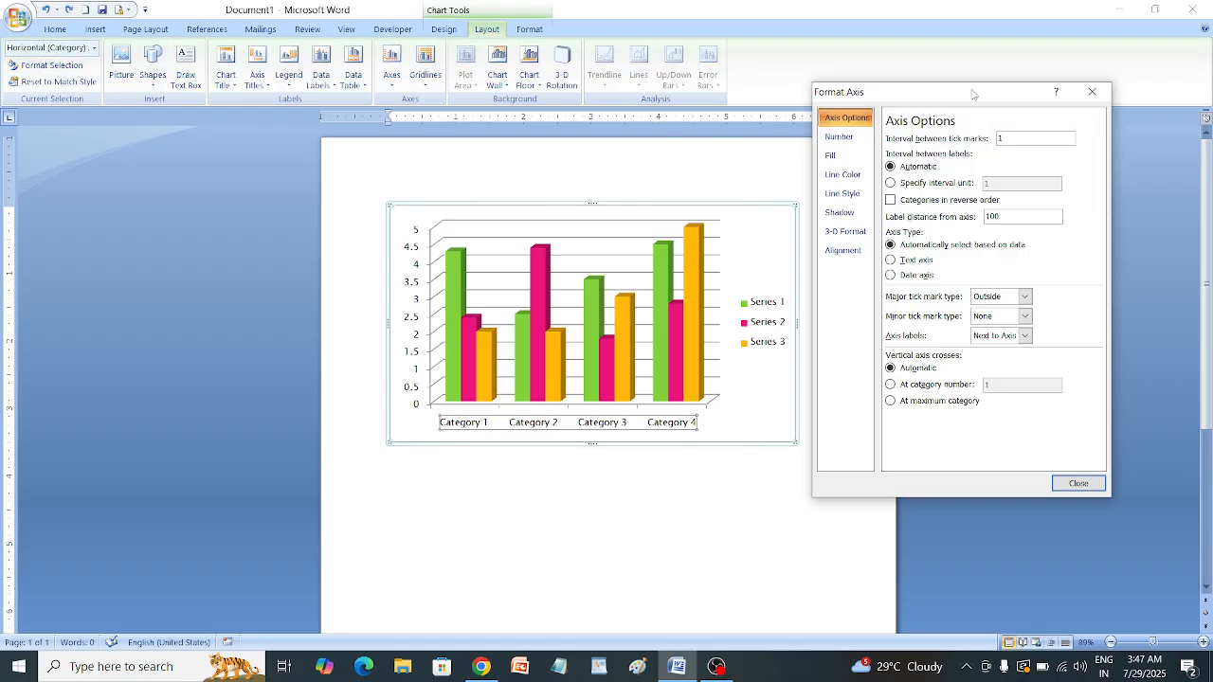
drag(978, 99, 970, 60)
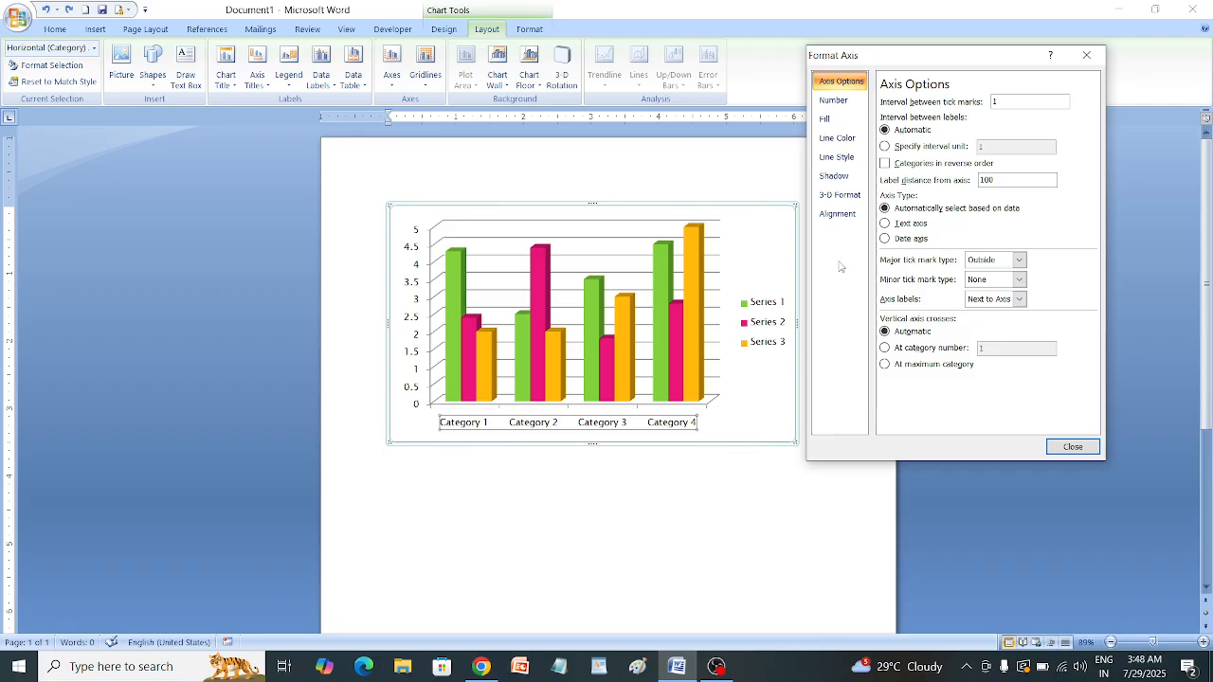
click(885, 147)
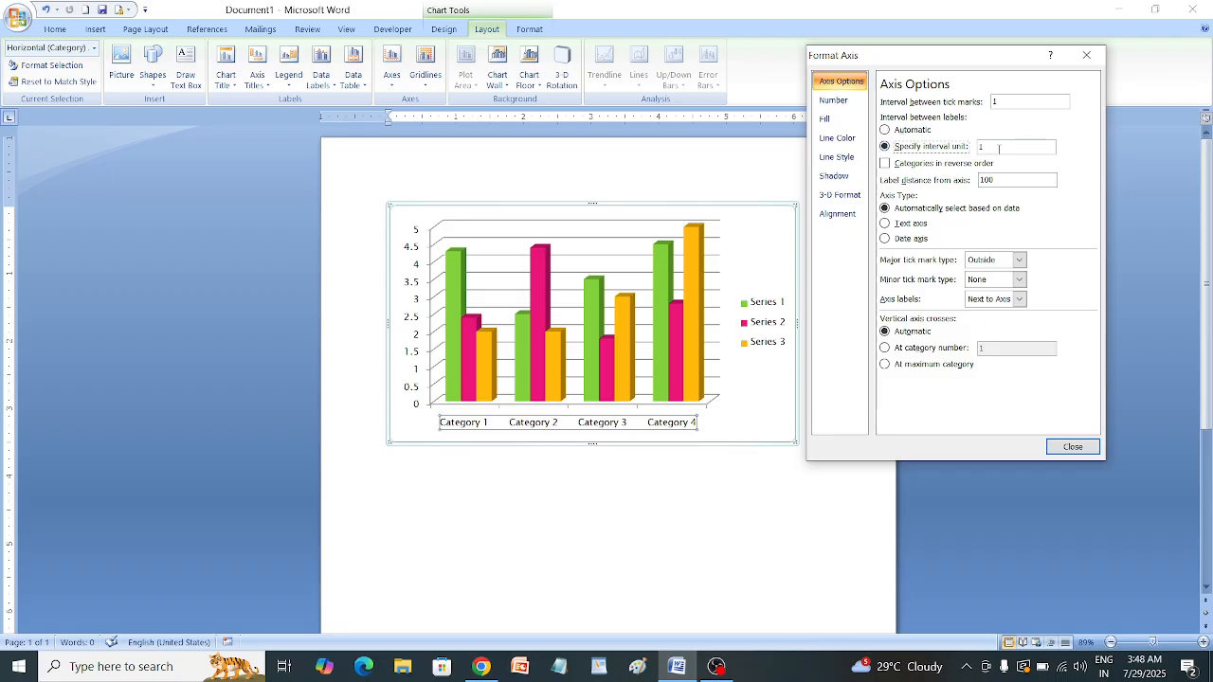
click(990, 149)
key(Tab)
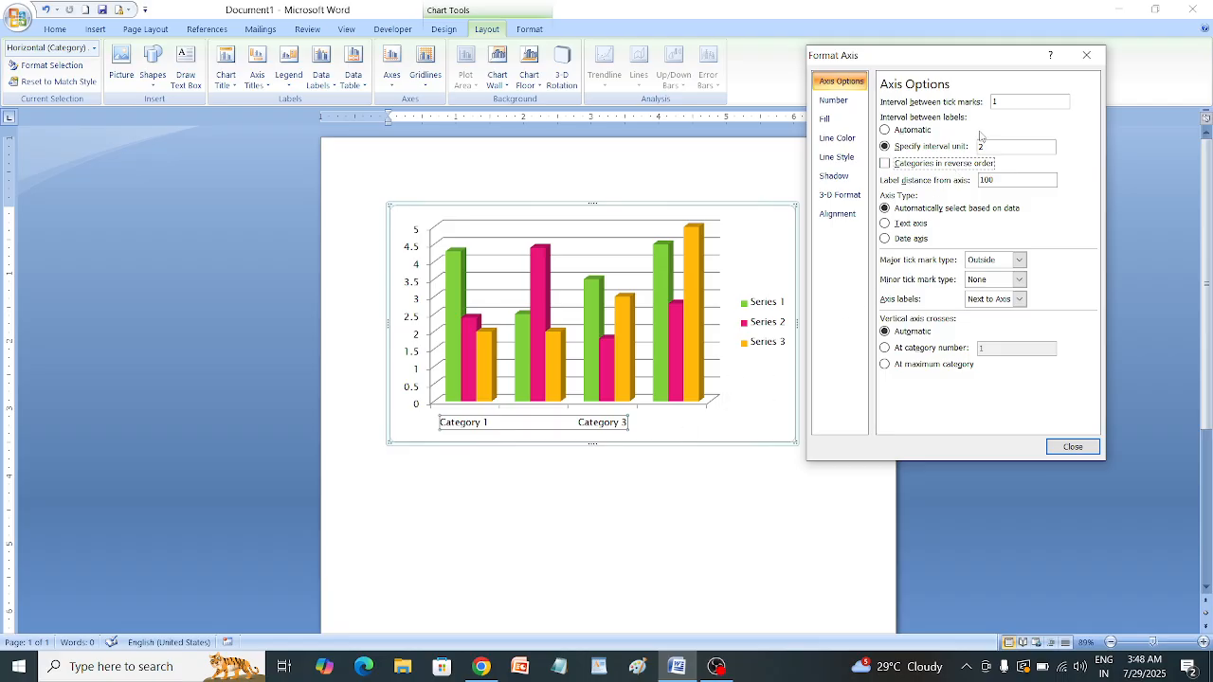
key(BackSpace)
Try showing the horizontal axis categories in reverse order and restore the normal order
click(944, 163)
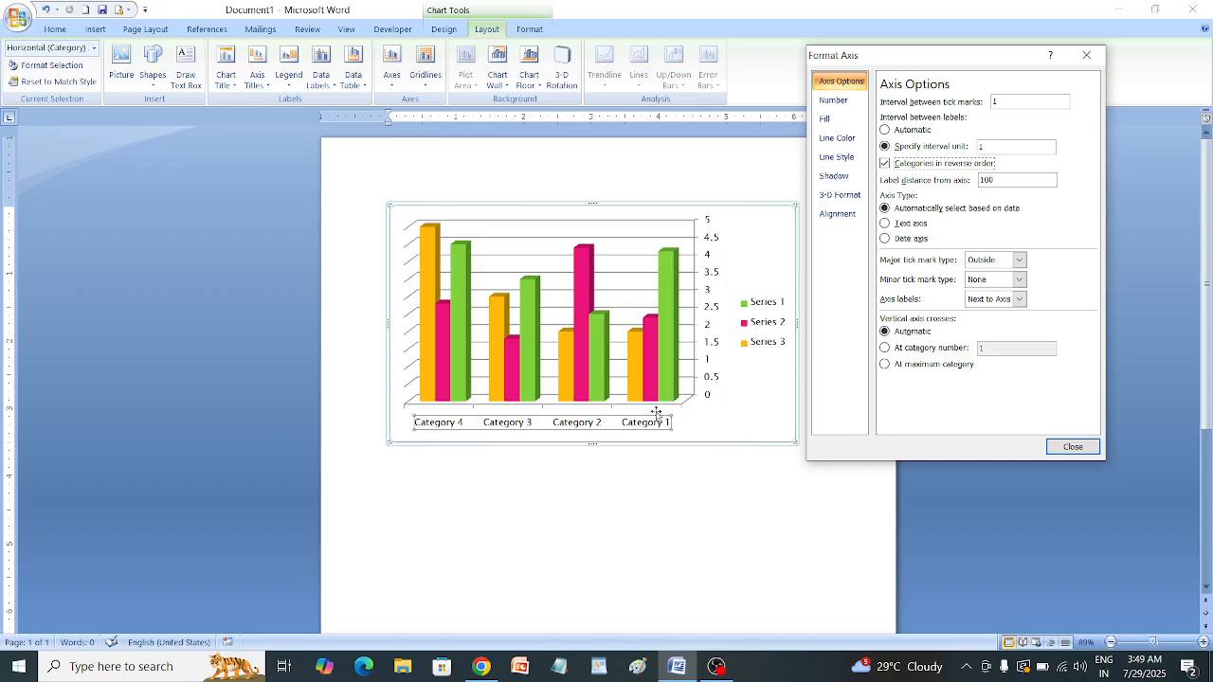
click(885, 164)
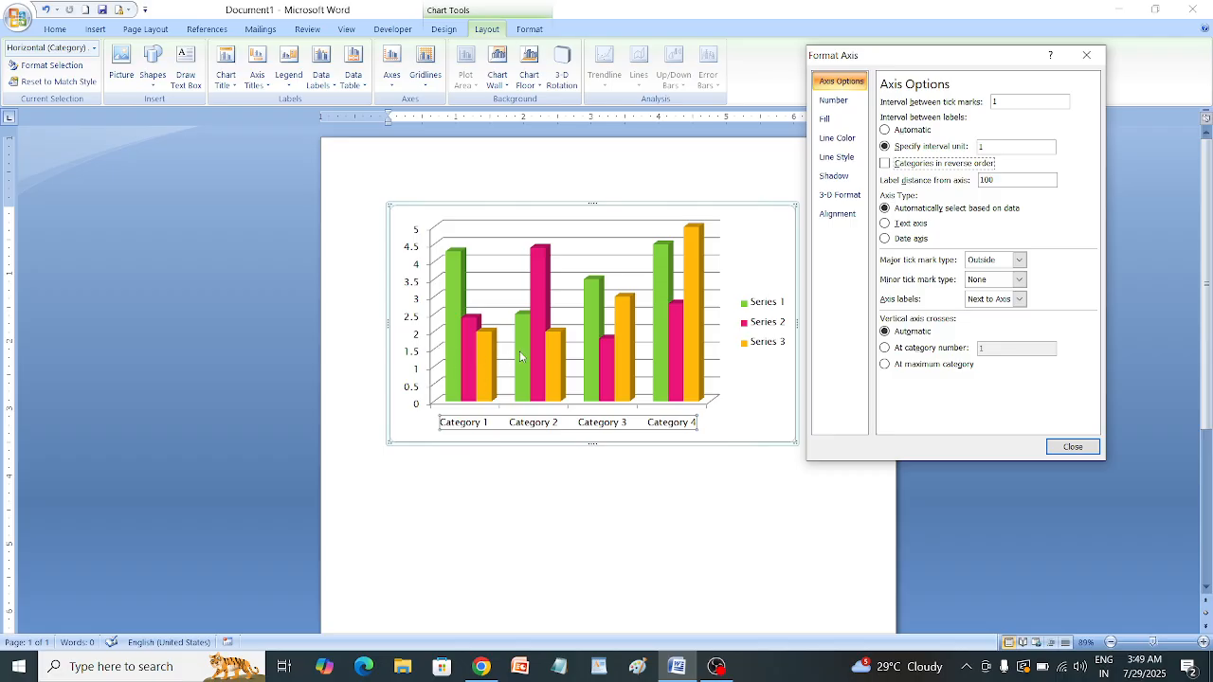
click(886, 165)
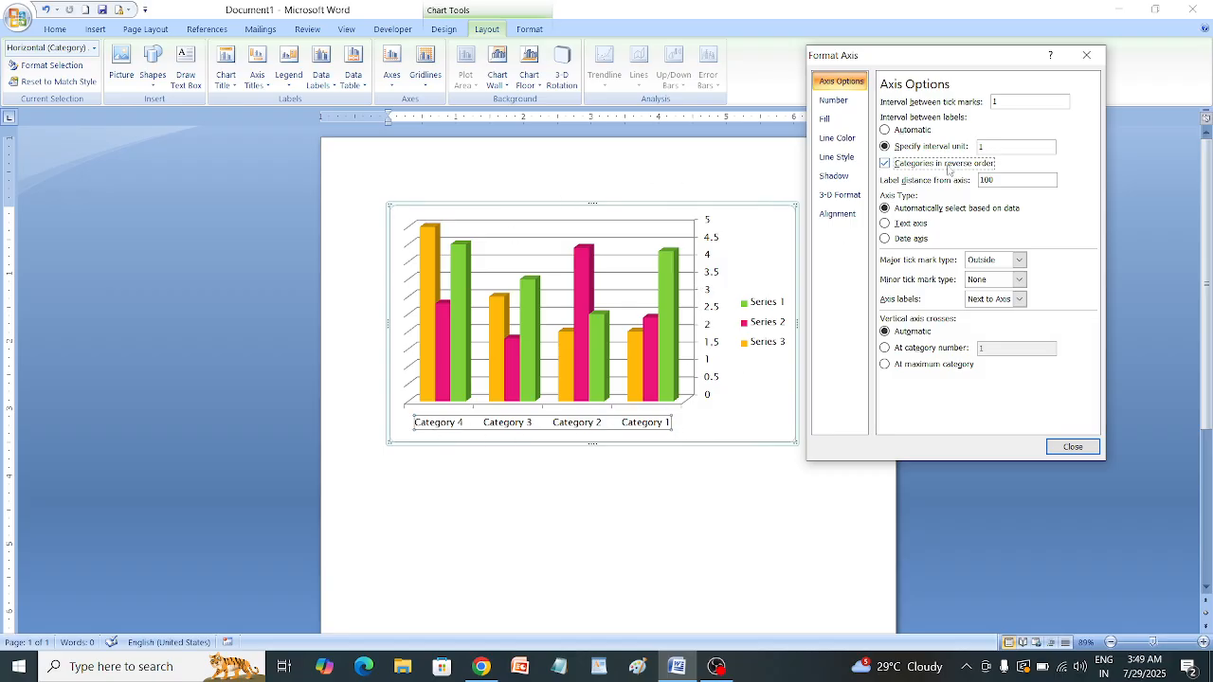
click(885, 164)
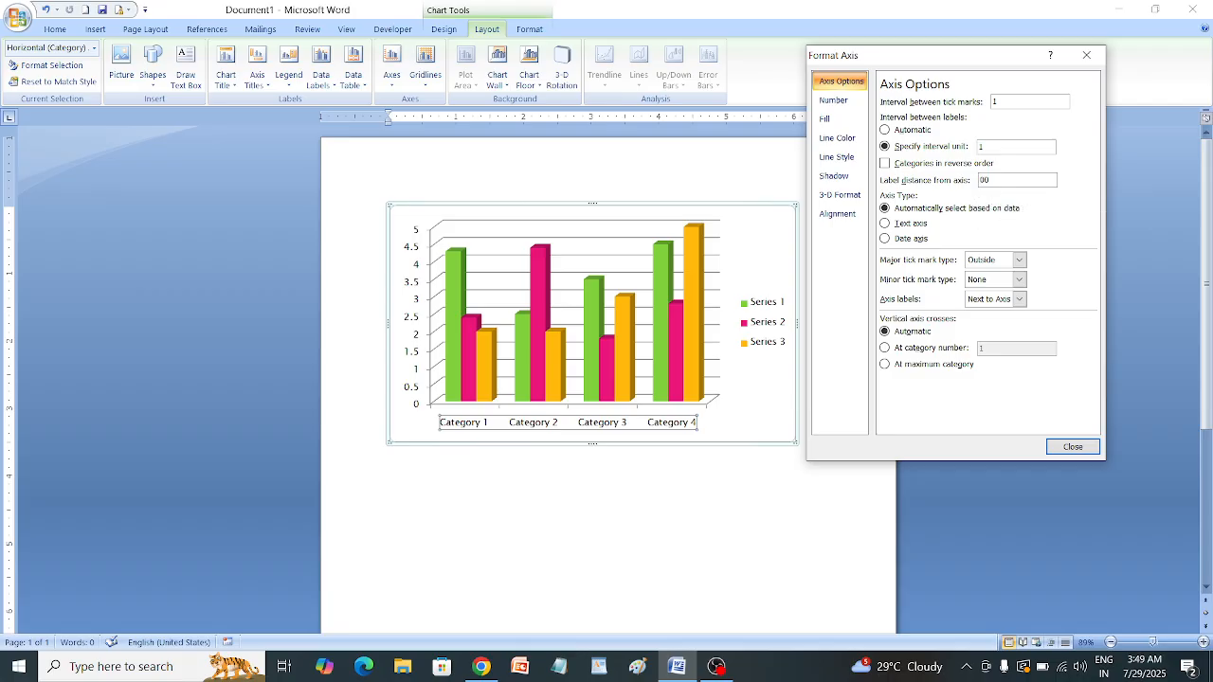
Set the horizontal axis label distance from the axis to 200
key(Tab)
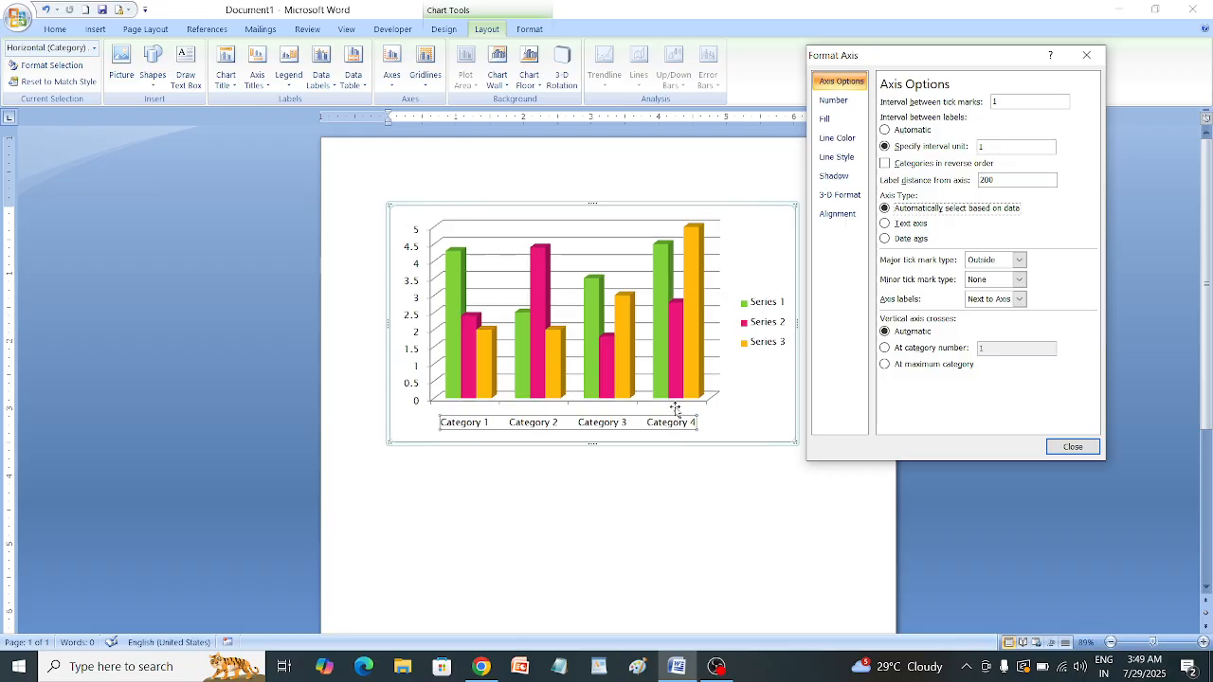
Set the horizontal category axis's label distance from the axis to 50, then change it to 100
click(985, 180)
key(Tab)
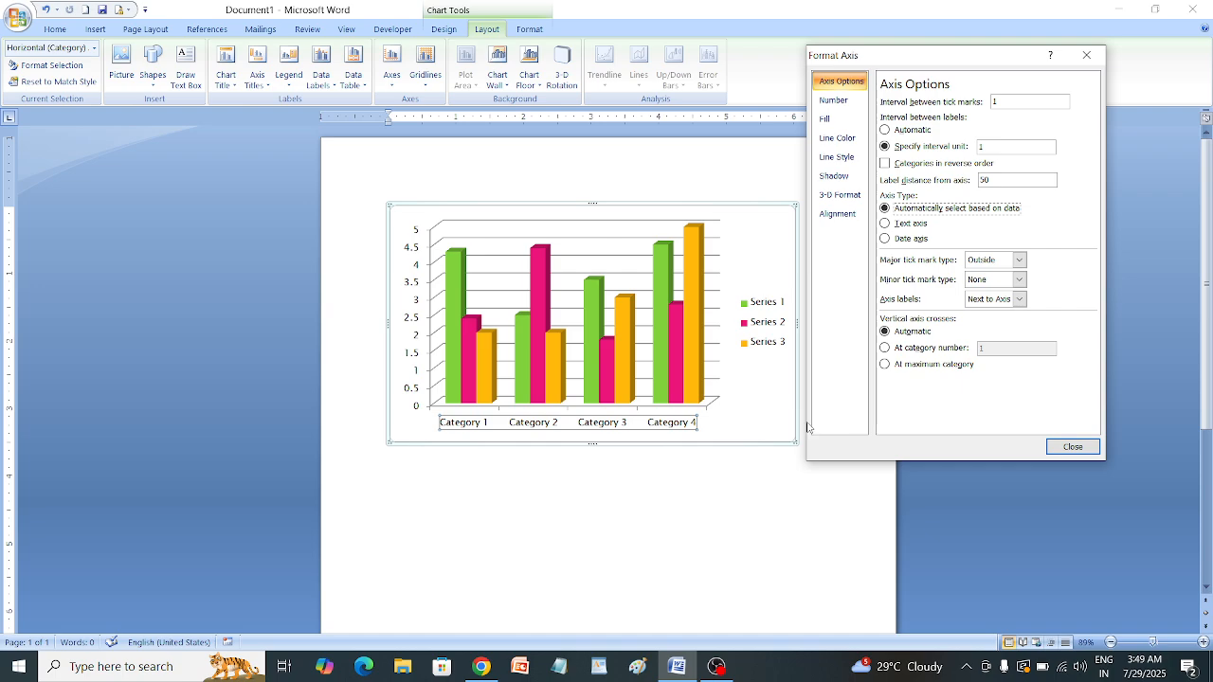
click(996, 179)
drag(992, 180, 977, 183)
key(BackSpace)
Try the Inside major tick mark type on the horizontal category axis and switch it back to Outside
click(1020, 261)
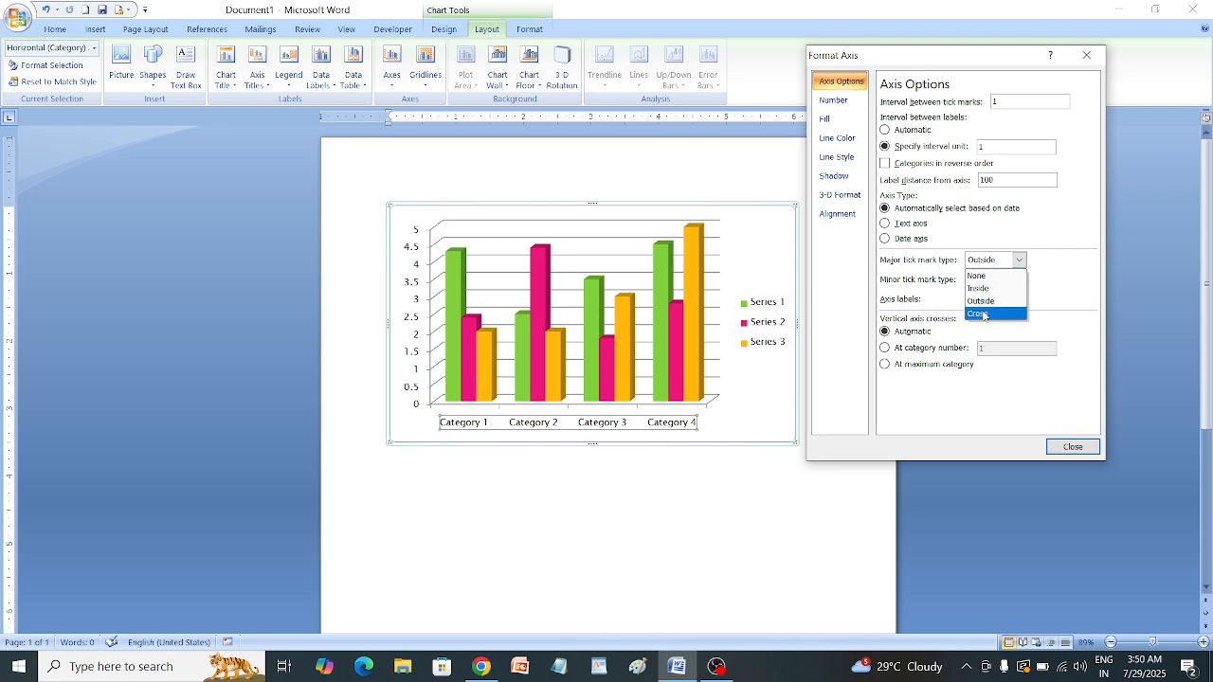
click(987, 289)
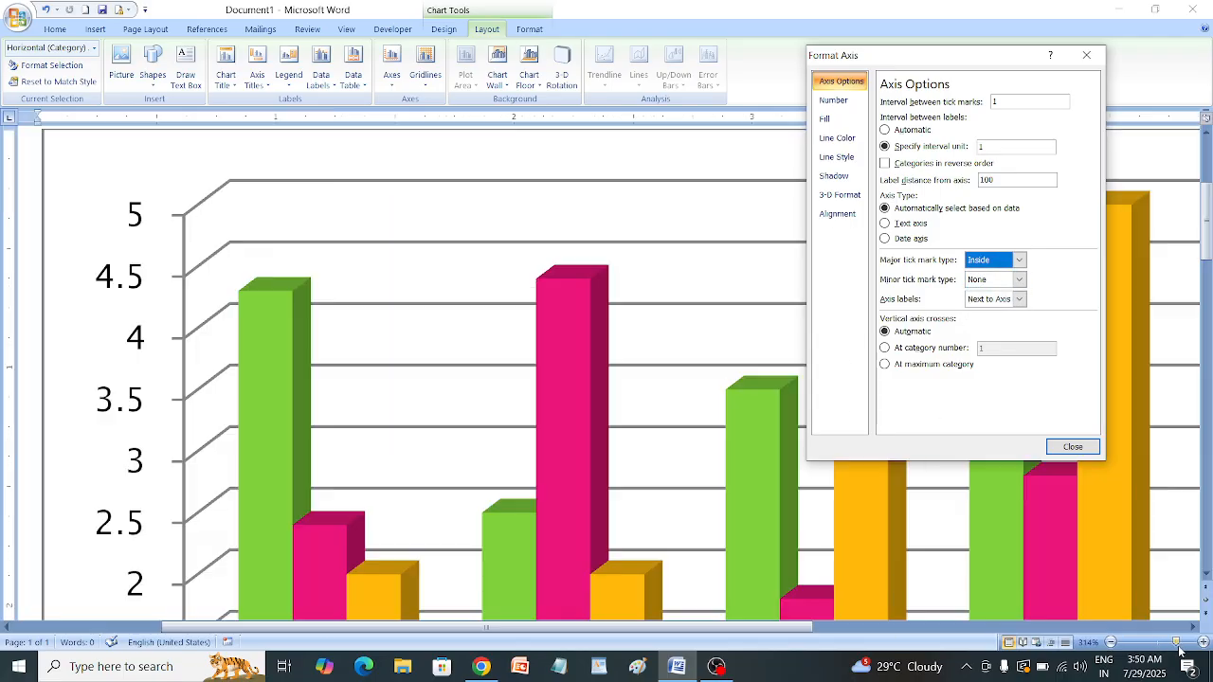
click(1177, 646)
scroll(544, 346, down, 5)
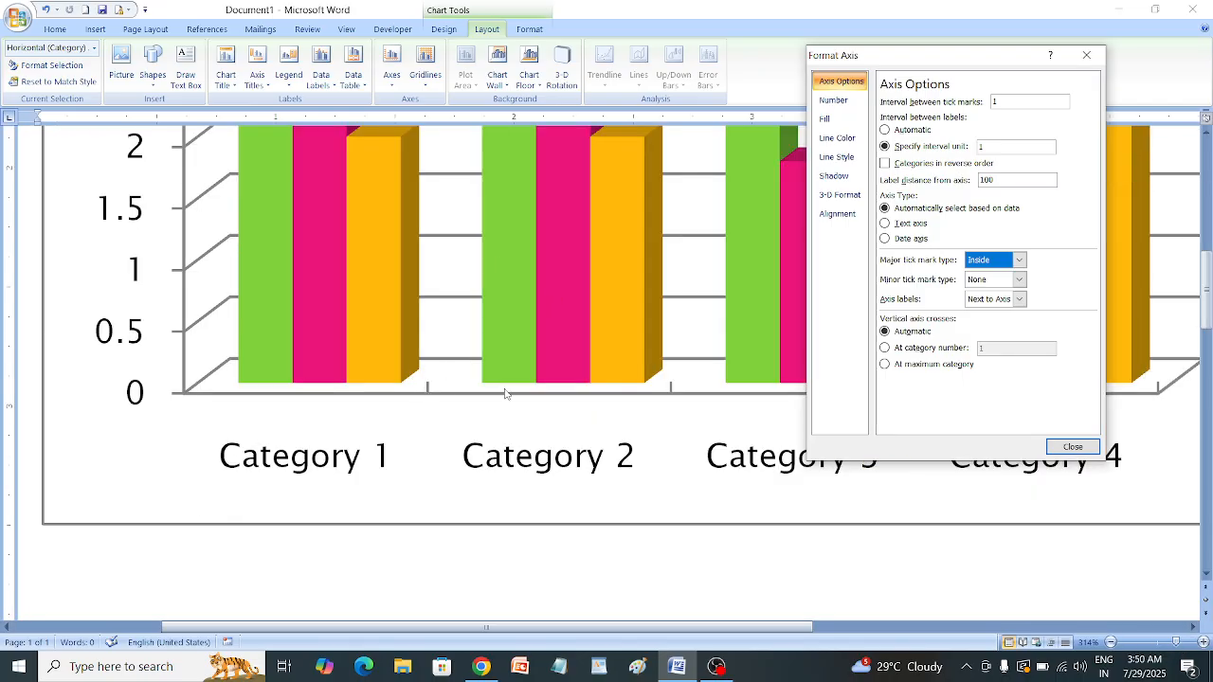
click(1019, 260)
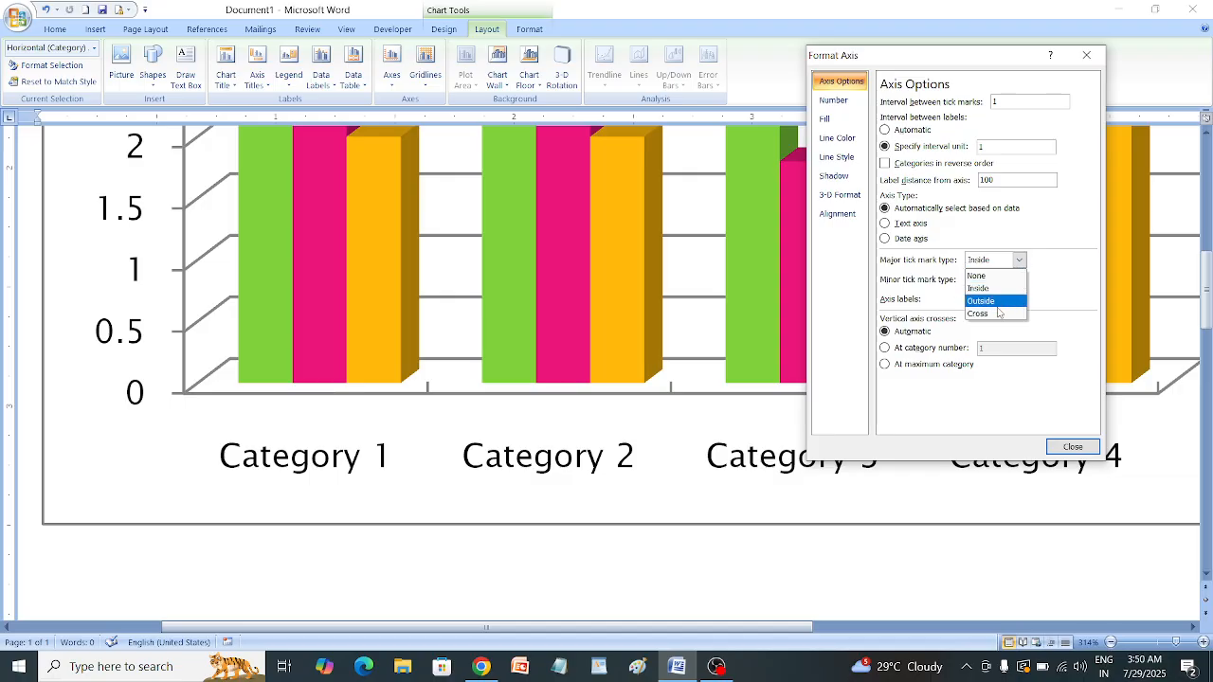
click(993, 301)
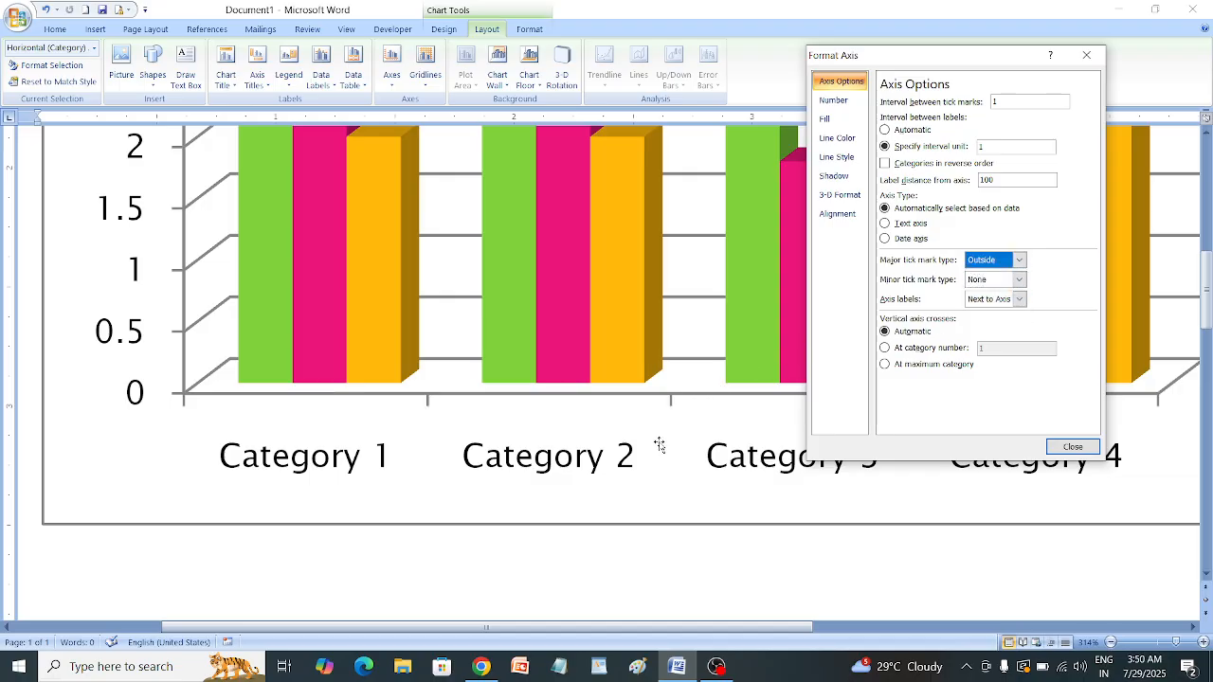
Set the horizontal axis's major tick mark type to None, try Cross, and return it to None
click(1020, 261)
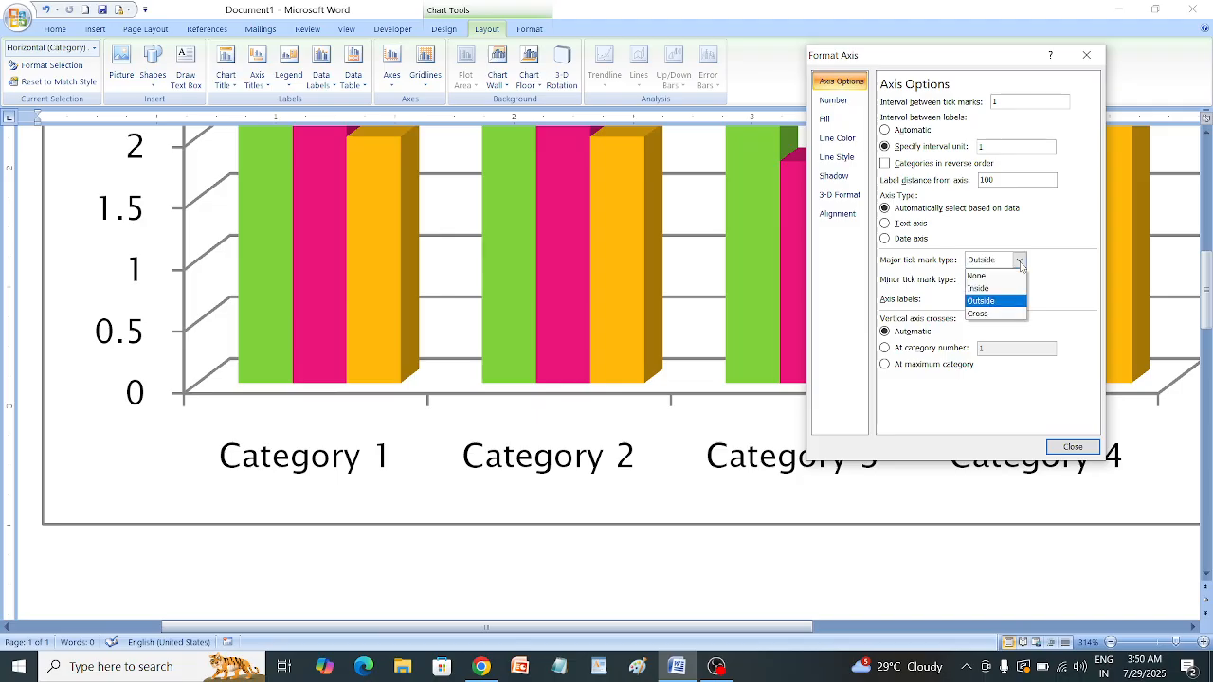
click(986, 275)
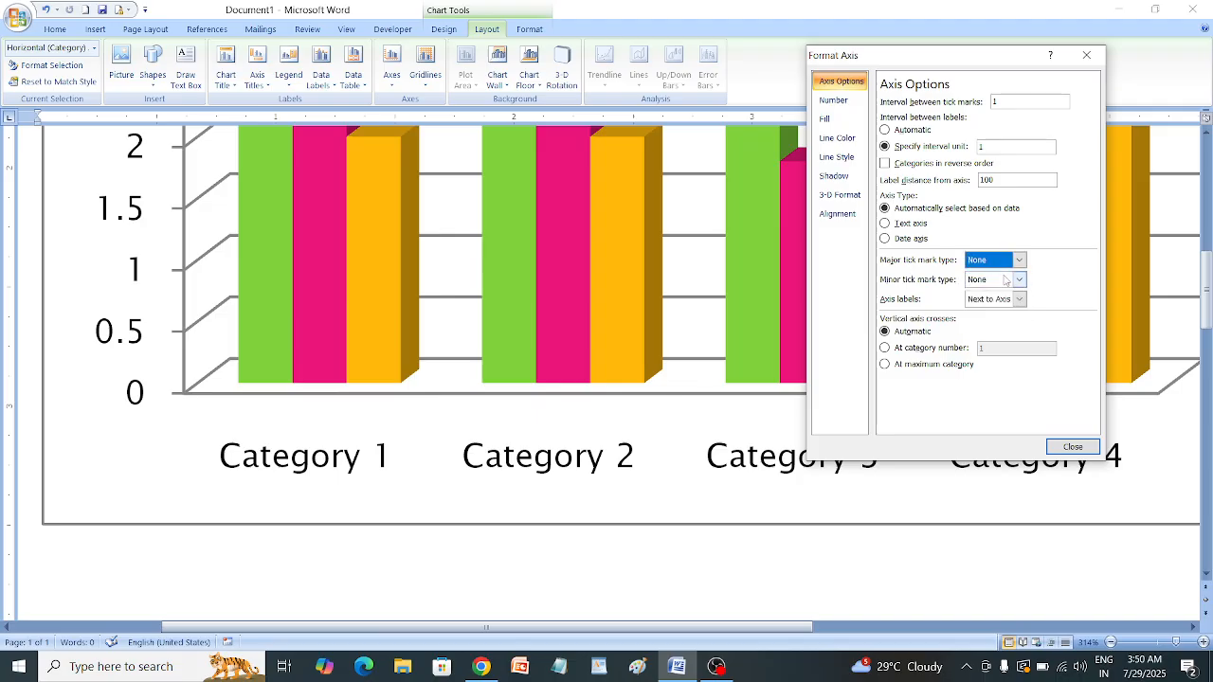
click(1019, 261)
click(986, 313)
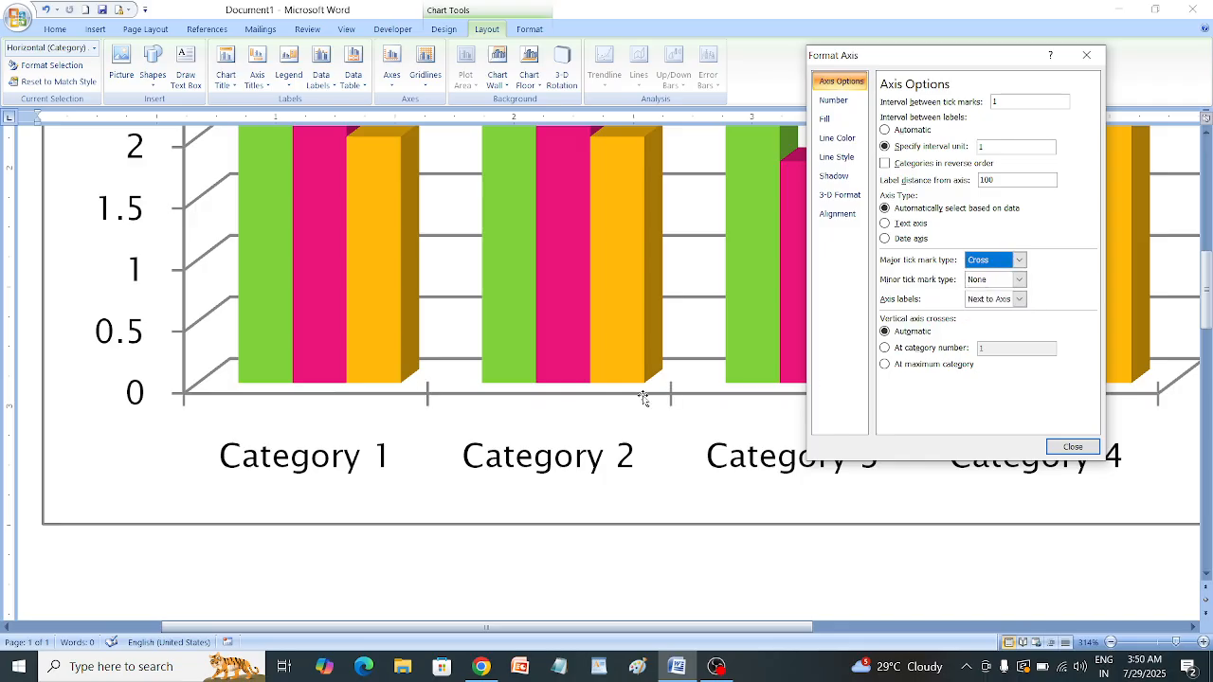
click(1019, 261)
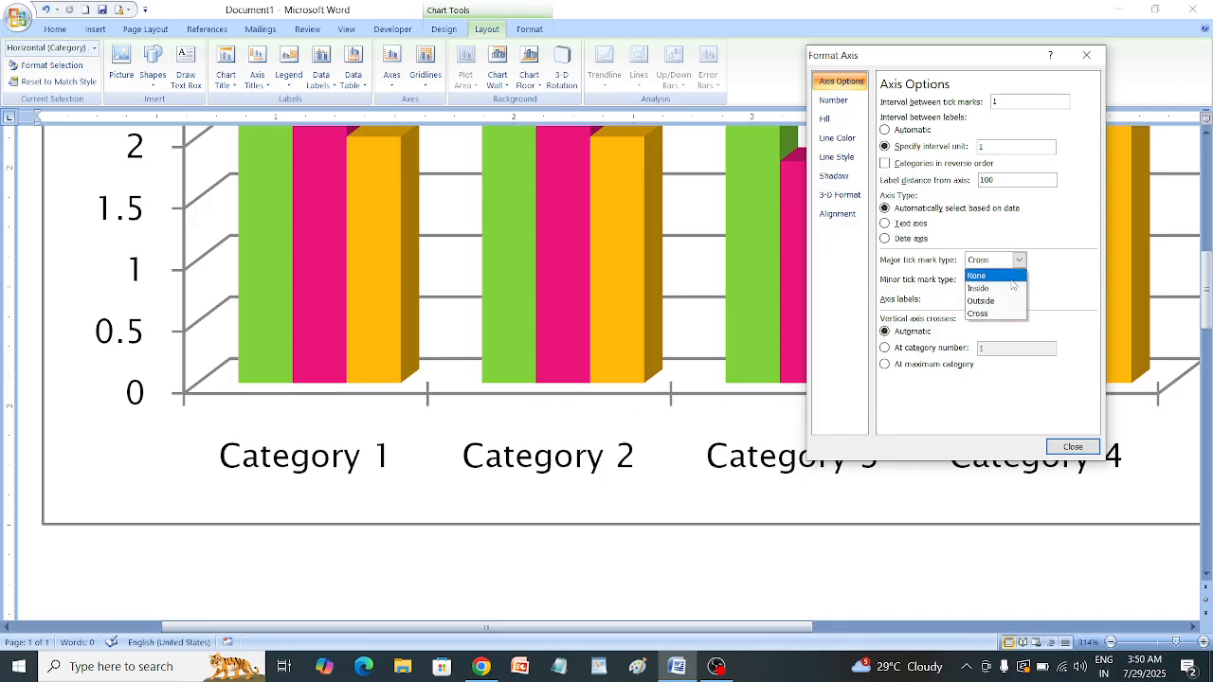
click(986, 274)
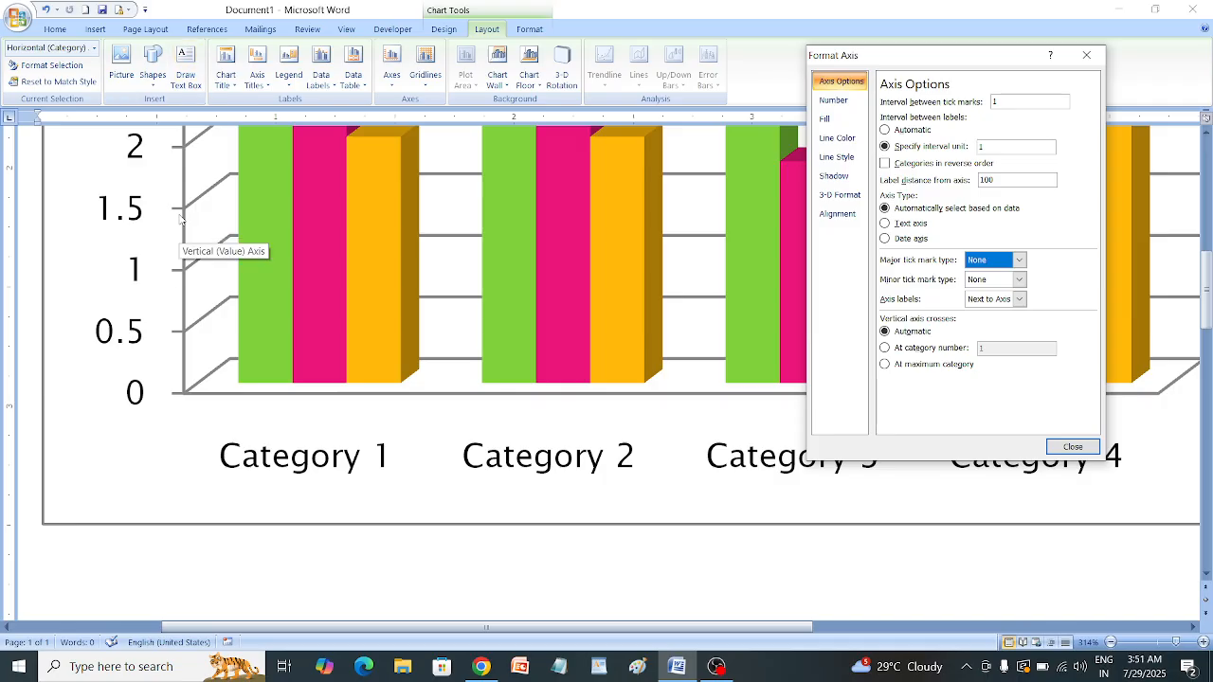
Try the Inside, Outside and Cross minor tick mark types on the horizontal axis and restore None
click(1018, 280)
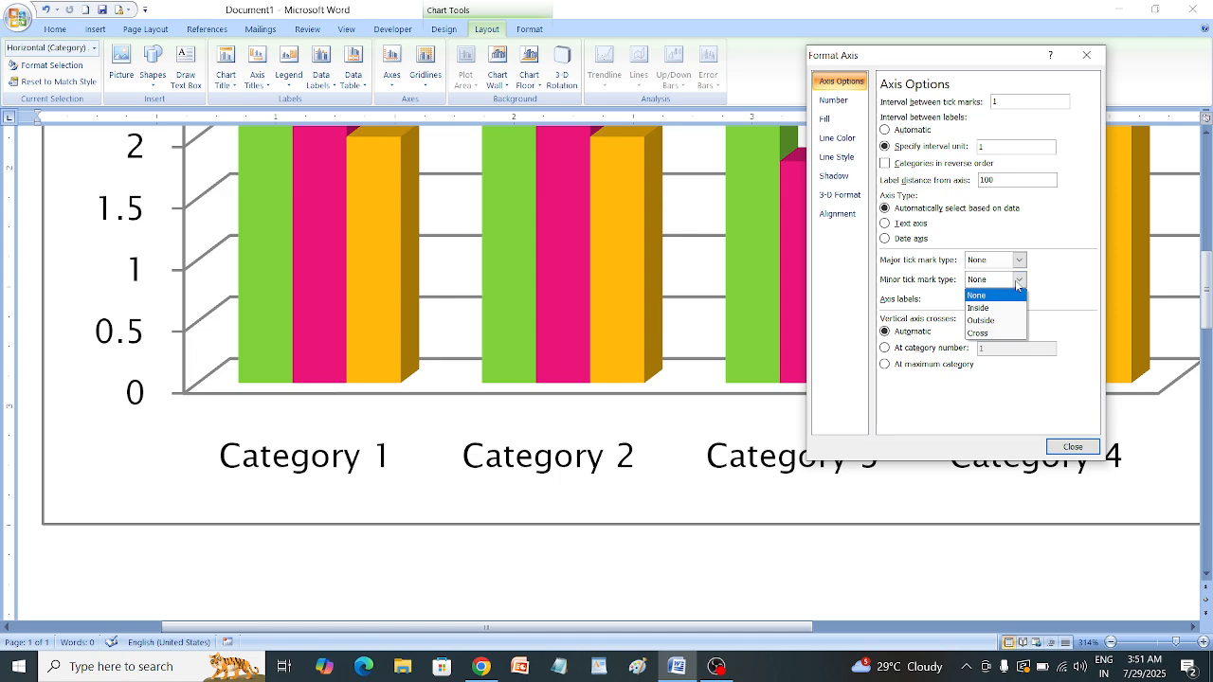
click(1010, 309)
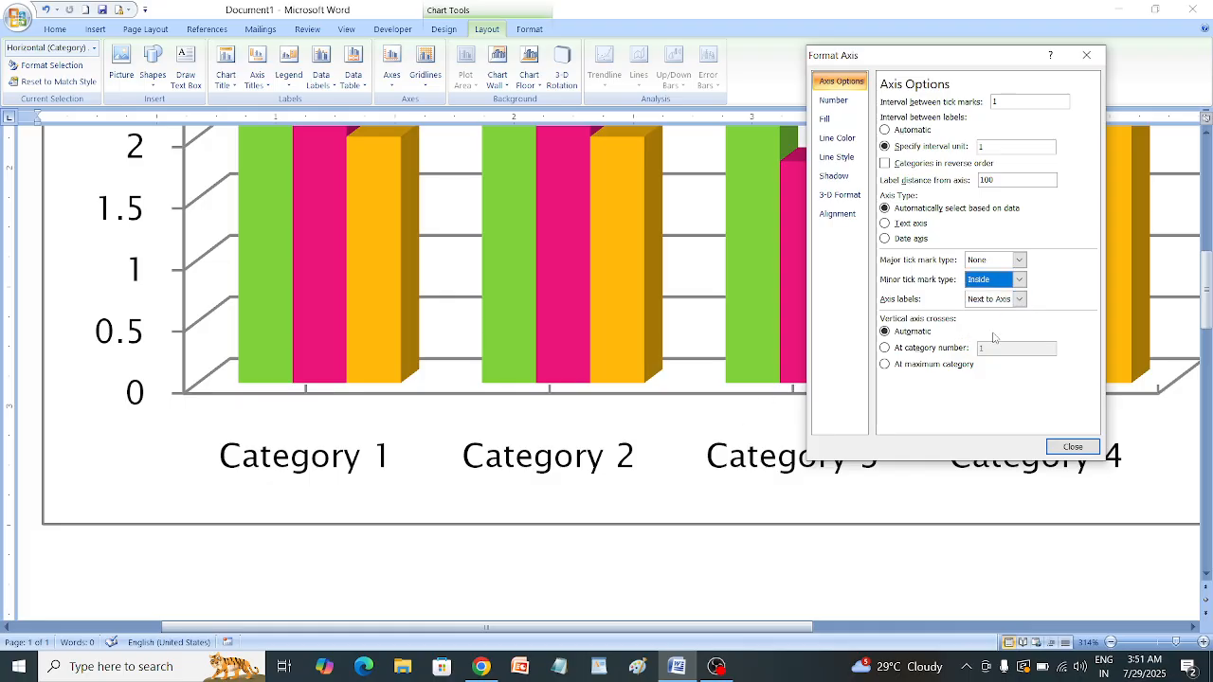
click(1019, 280)
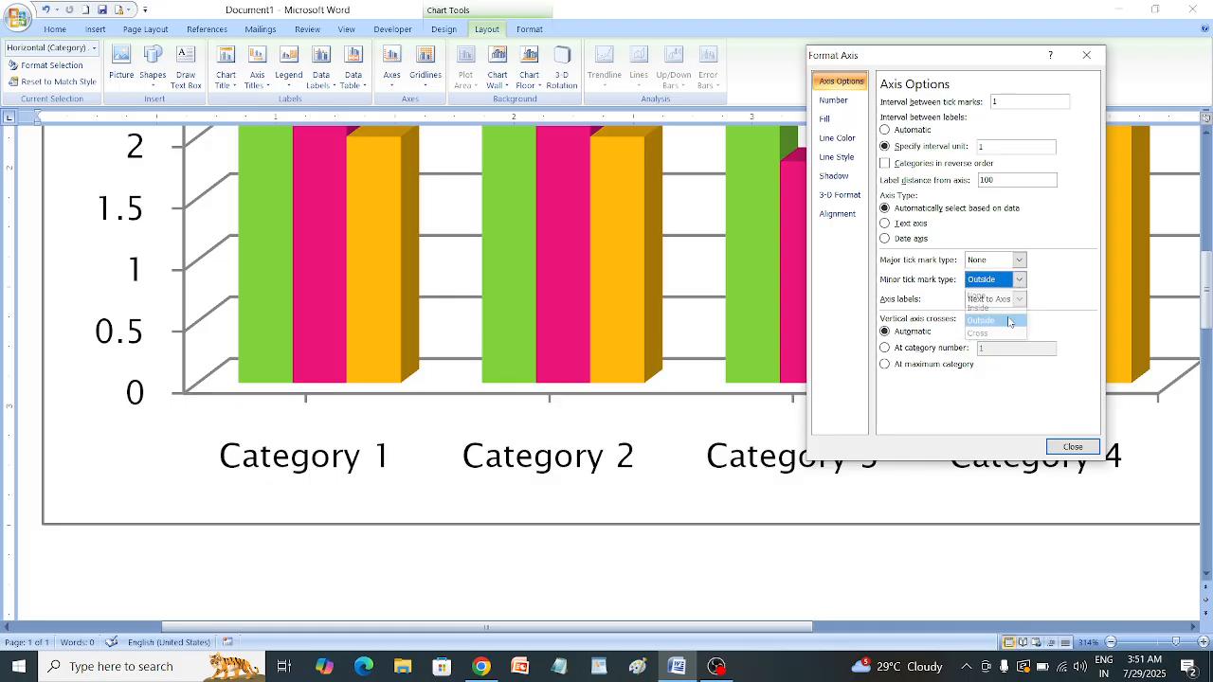
click(1009, 321)
click(1018, 279)
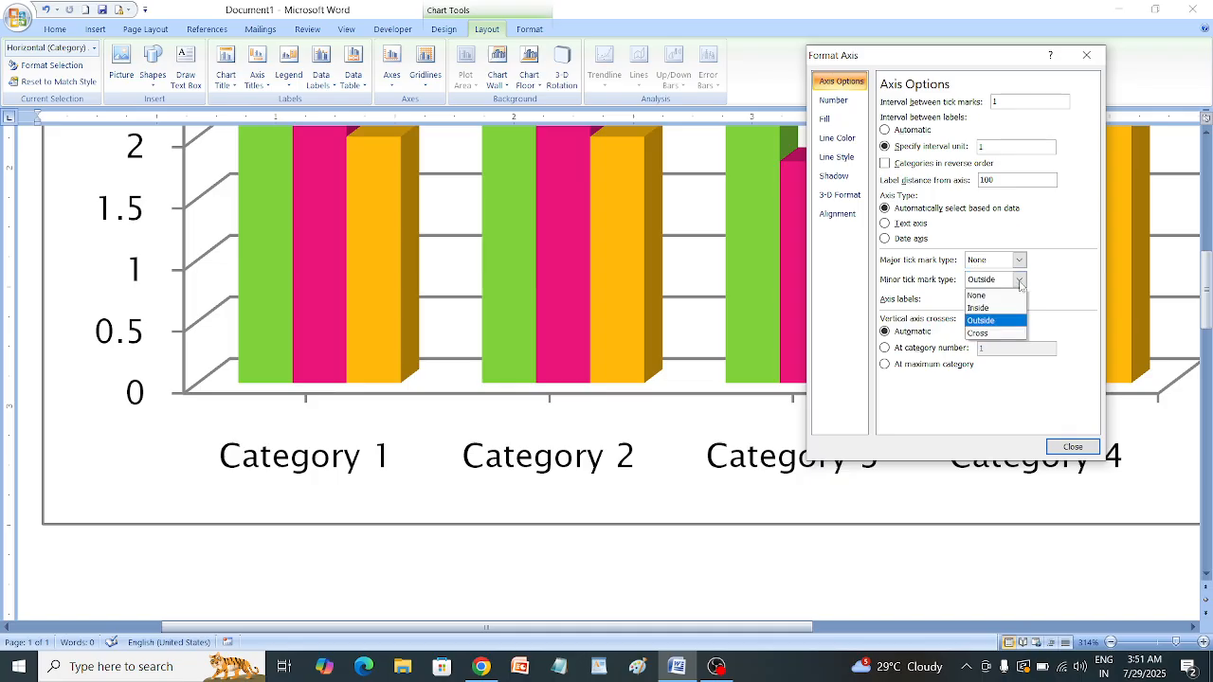
click(1012, 334)
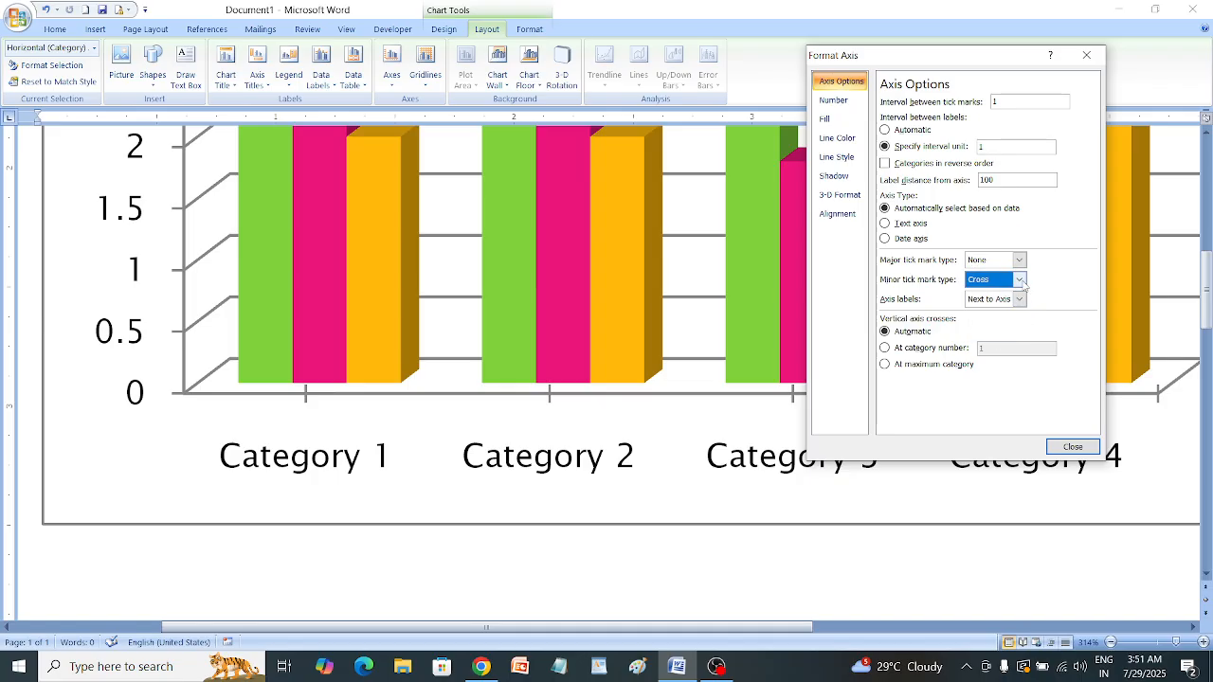
click(1019, 279)
click(995, 291)
Try the High, Low and None positions for the horizontal axis labels and restore Next to Axis
click(1019, 300)
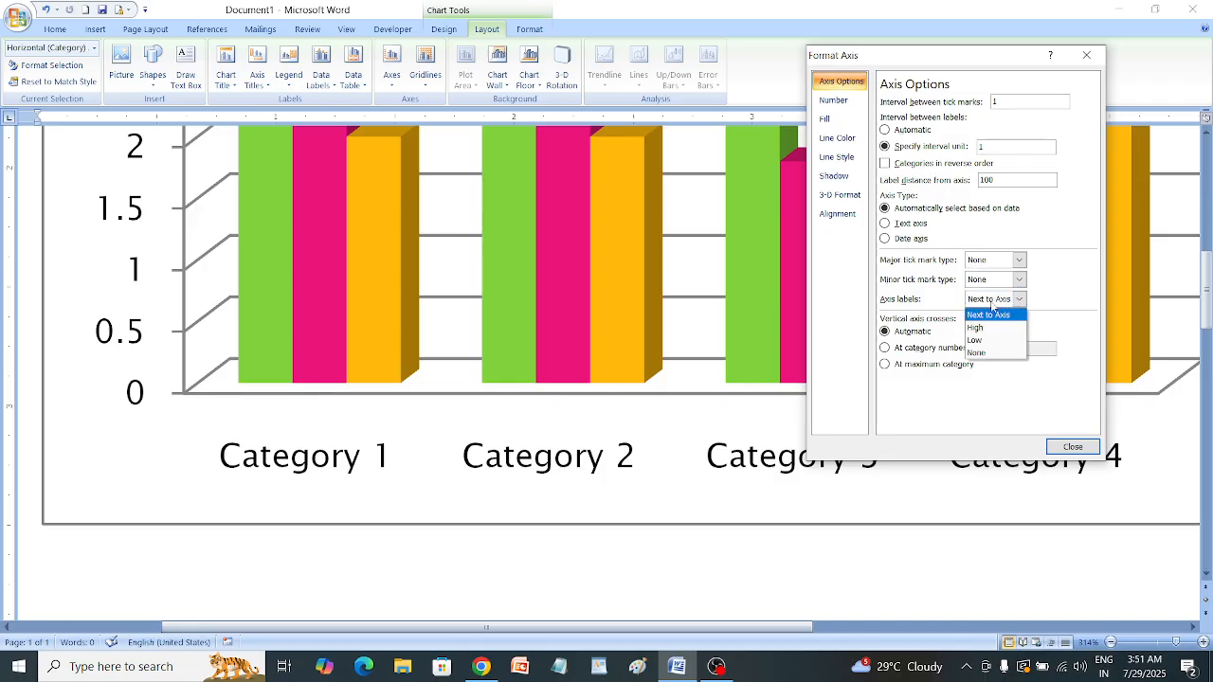
click(1002, 328)
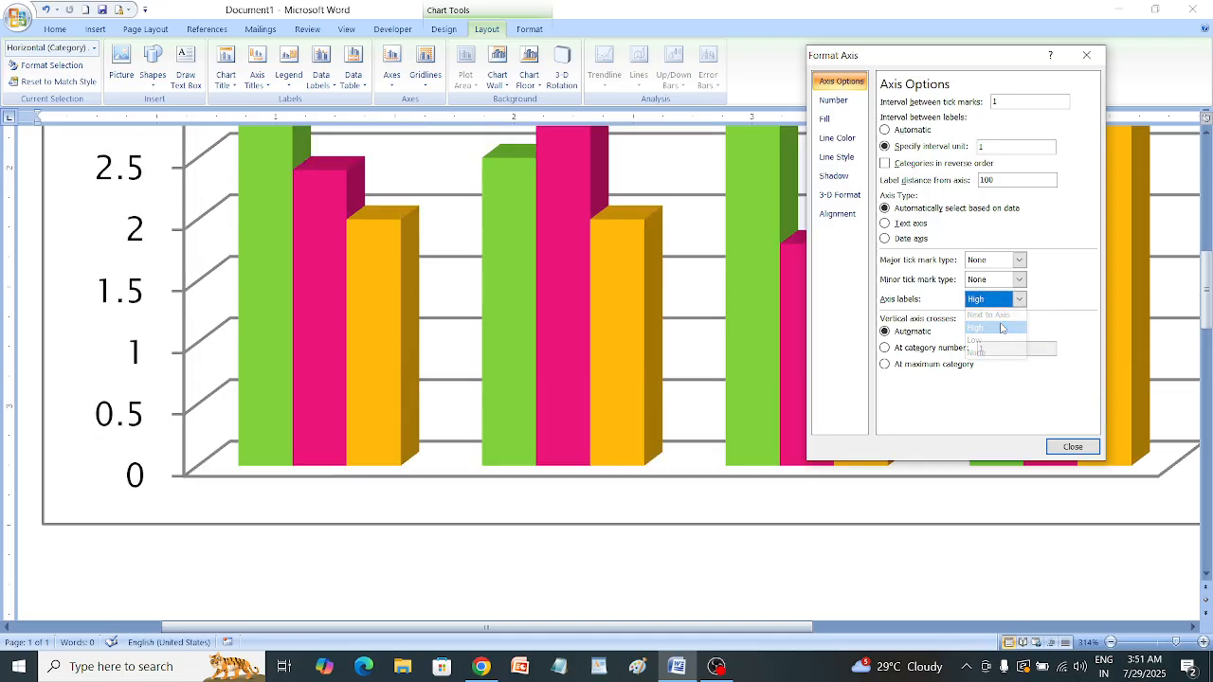
click(1019, 299)
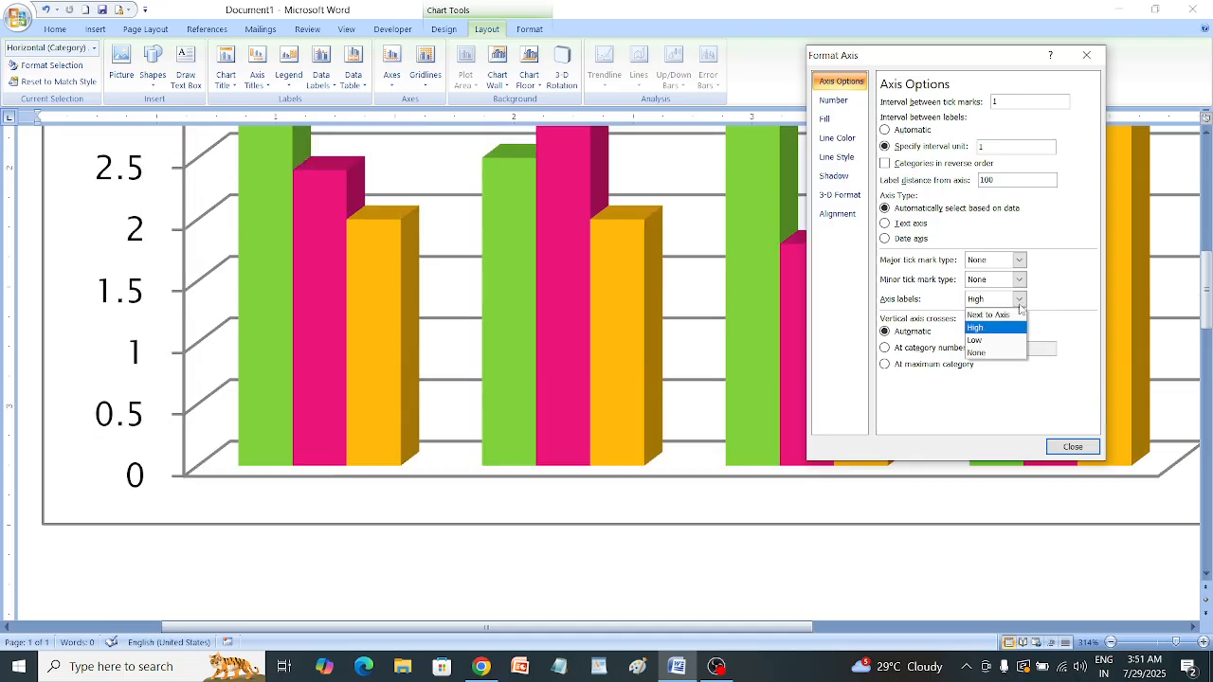
click(993, 342)
click(1019, 300)
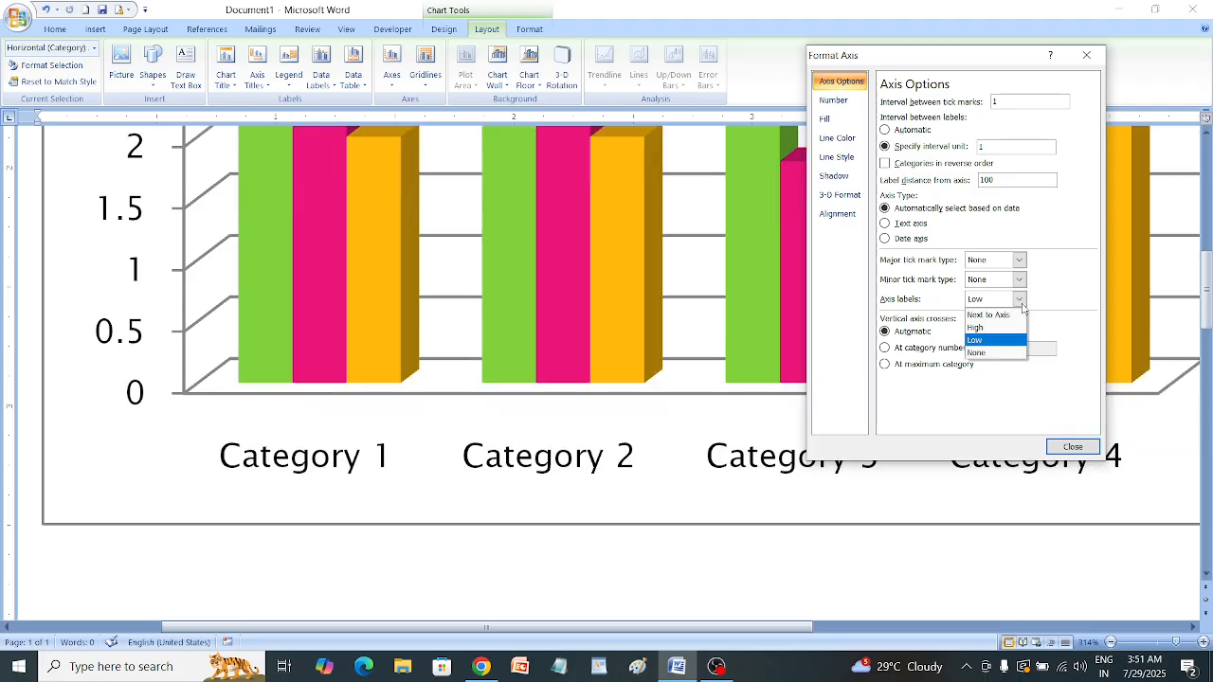
click(1008, 353)
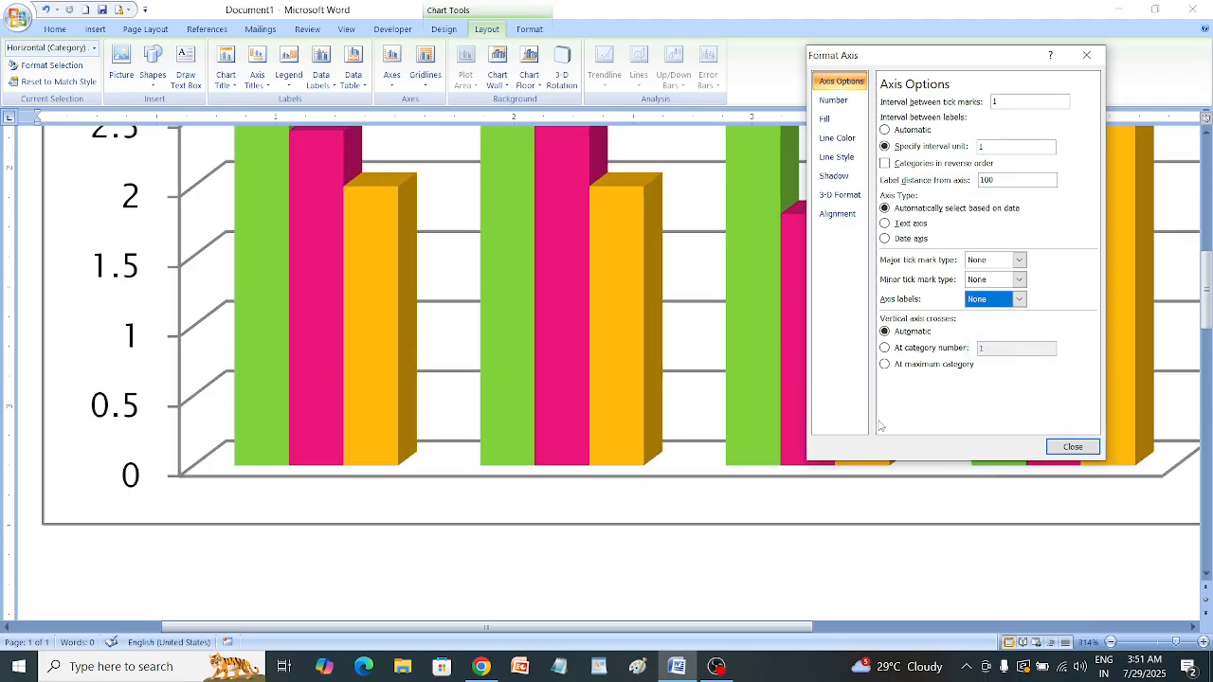
click(1019, 299)
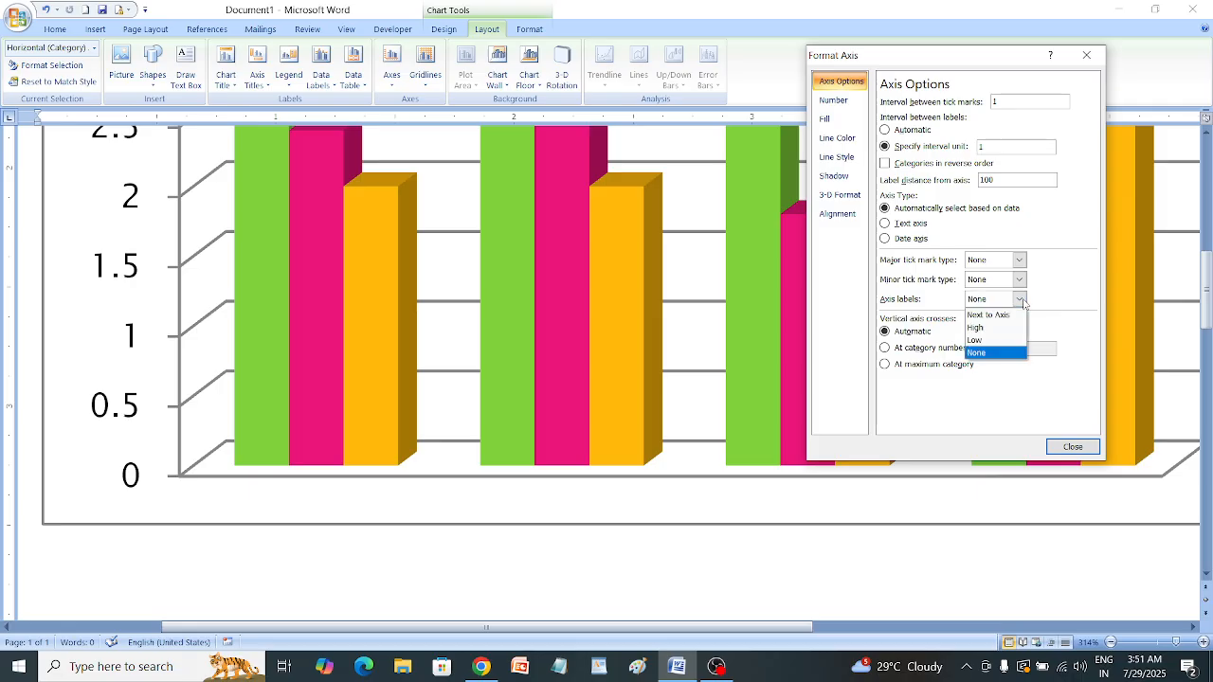
click(995, 313)
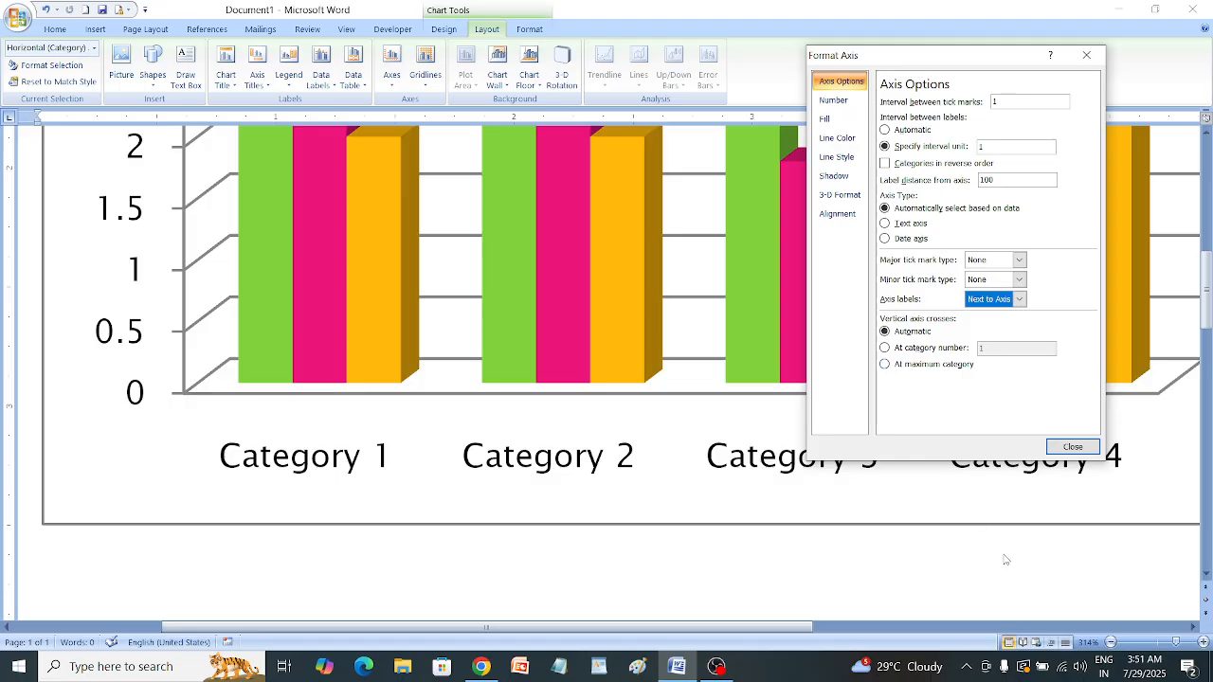
Make the vertical axis cross at the maximum category, then at category number 5
click(1156, 648)
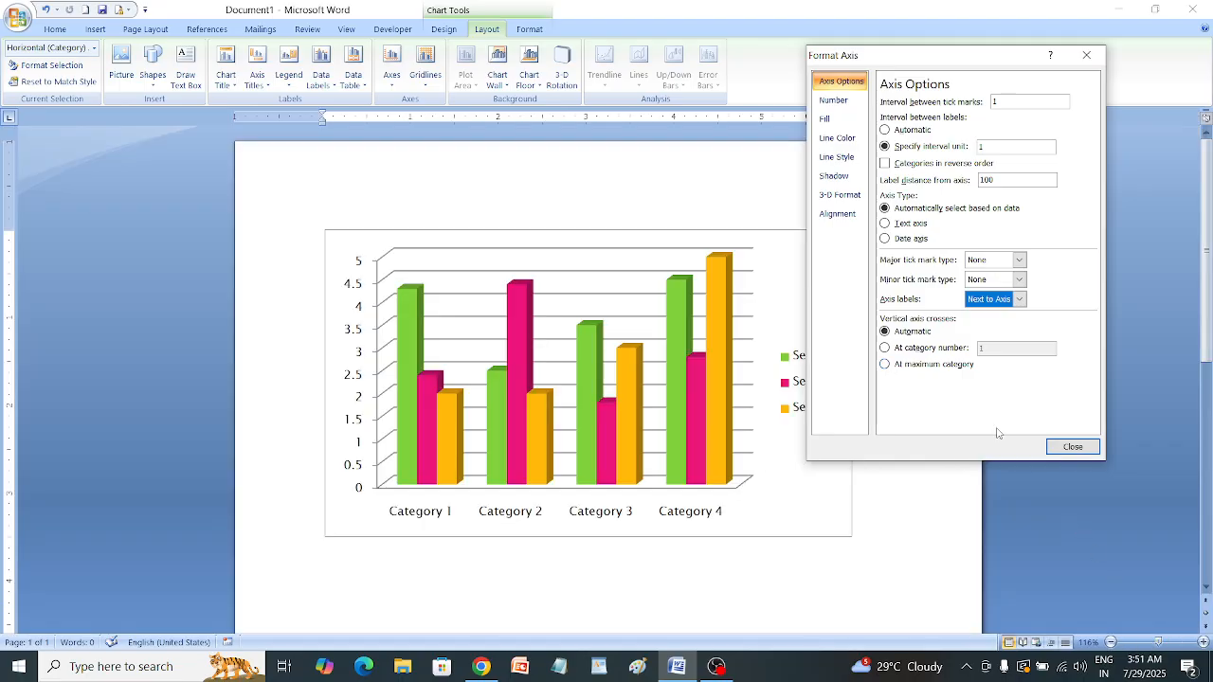
click(903, 365)
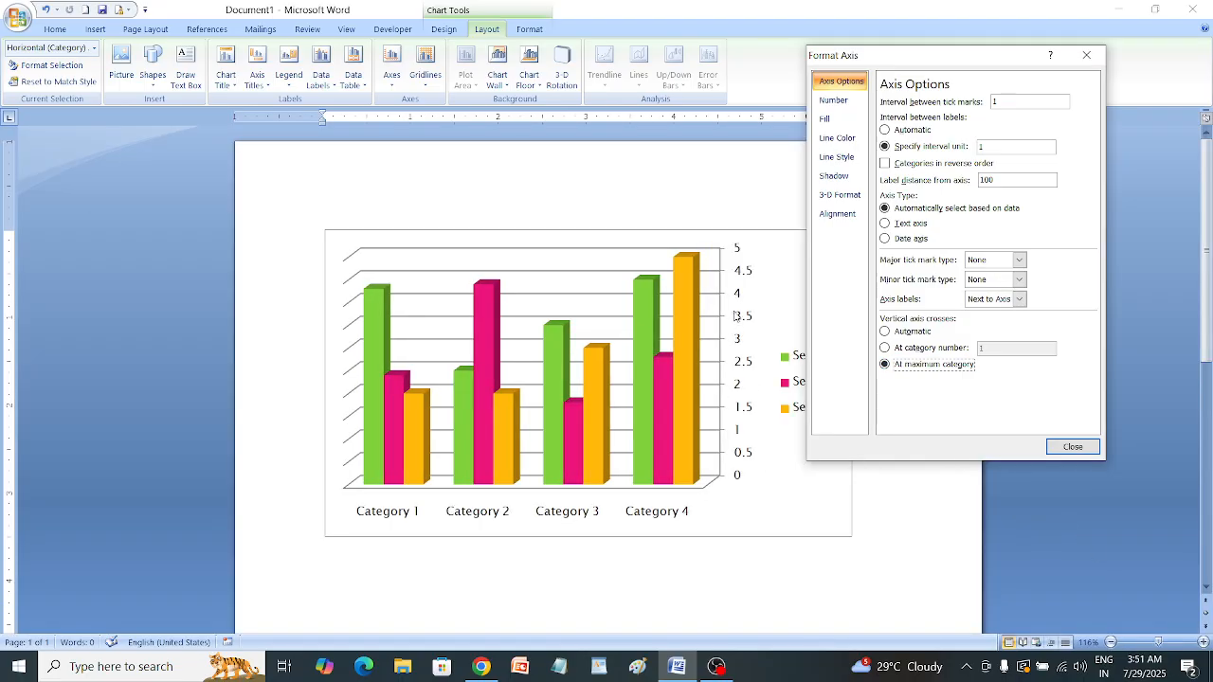
click(886, 349)
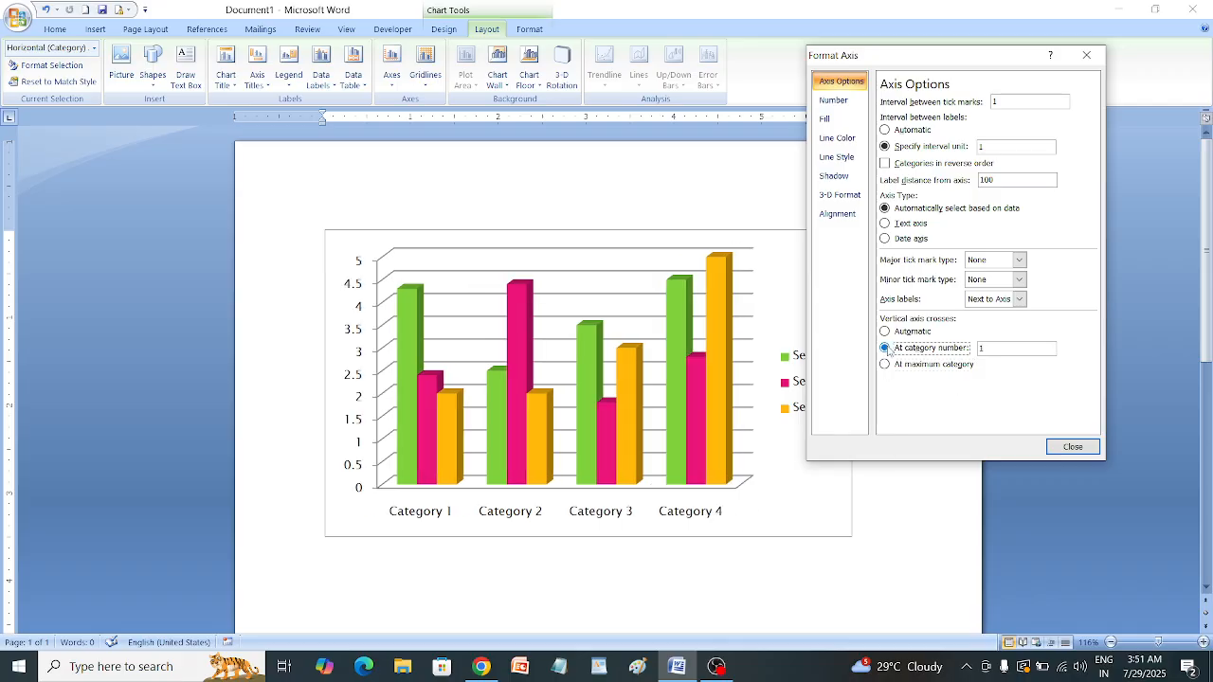
click(984, 349)
key(Tab)
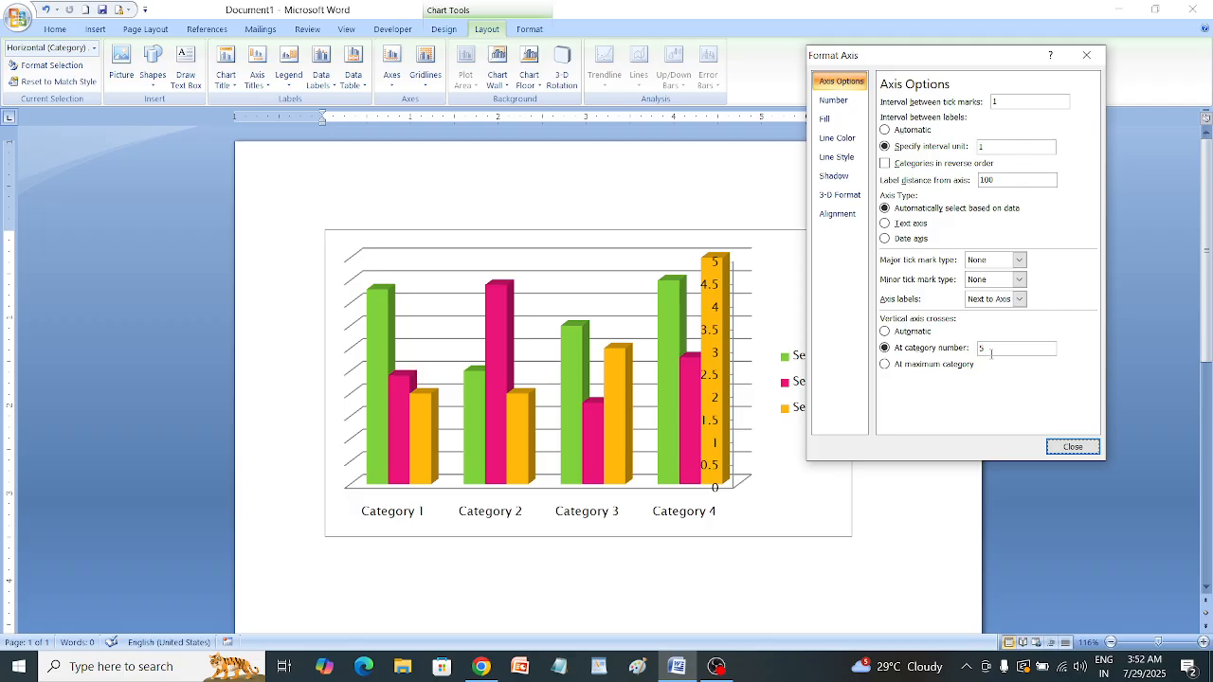
Set the vertical axis to cross at category number 1 and close the axis formatting dialog
key(BackSpace)
text(1)
key(Tab)
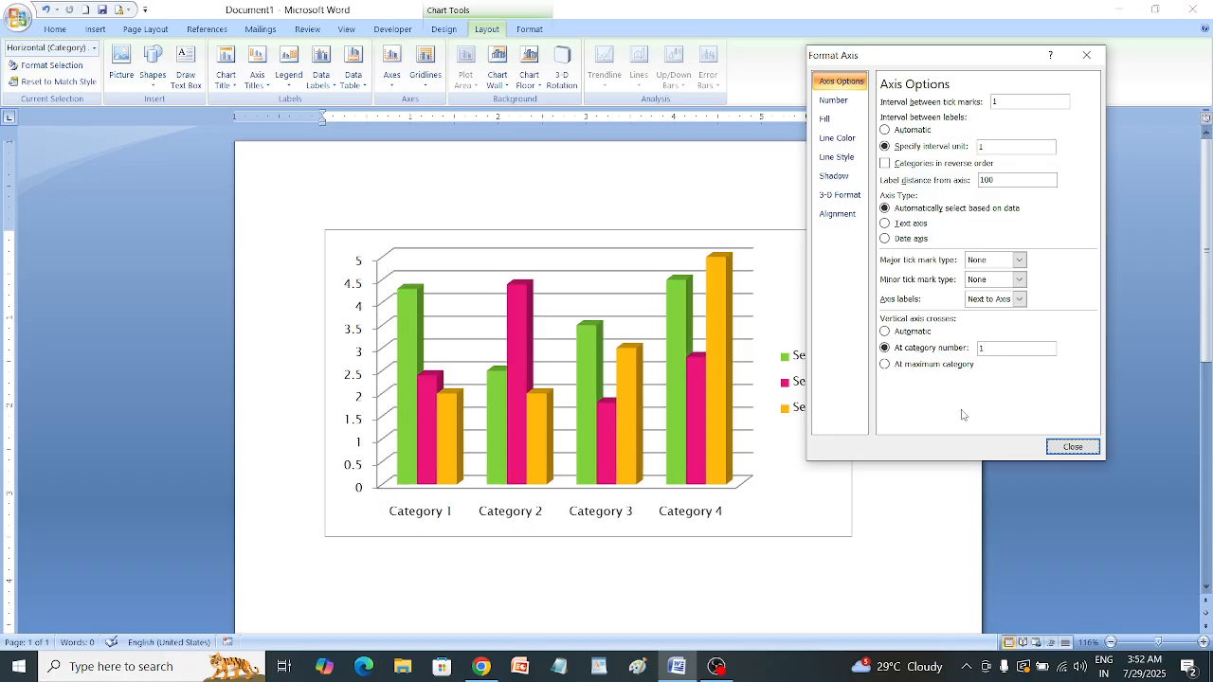
click(1087, 55)
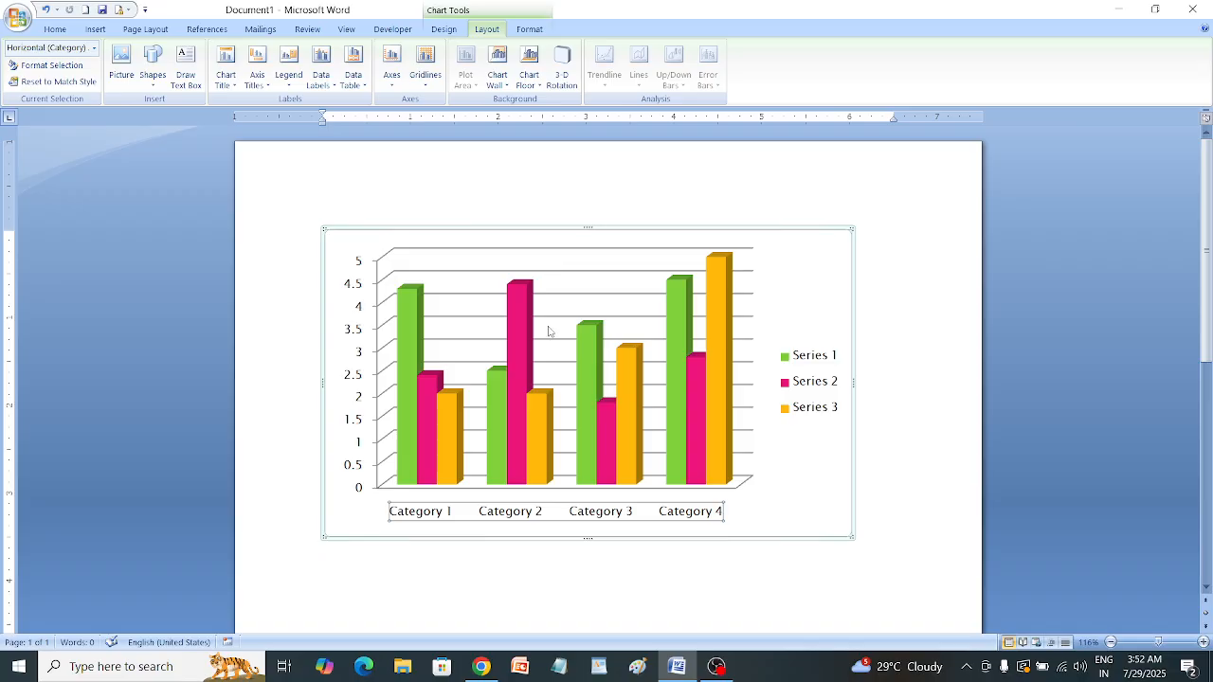
Add a chart title above the chart and select all of its text
click(225, 68)
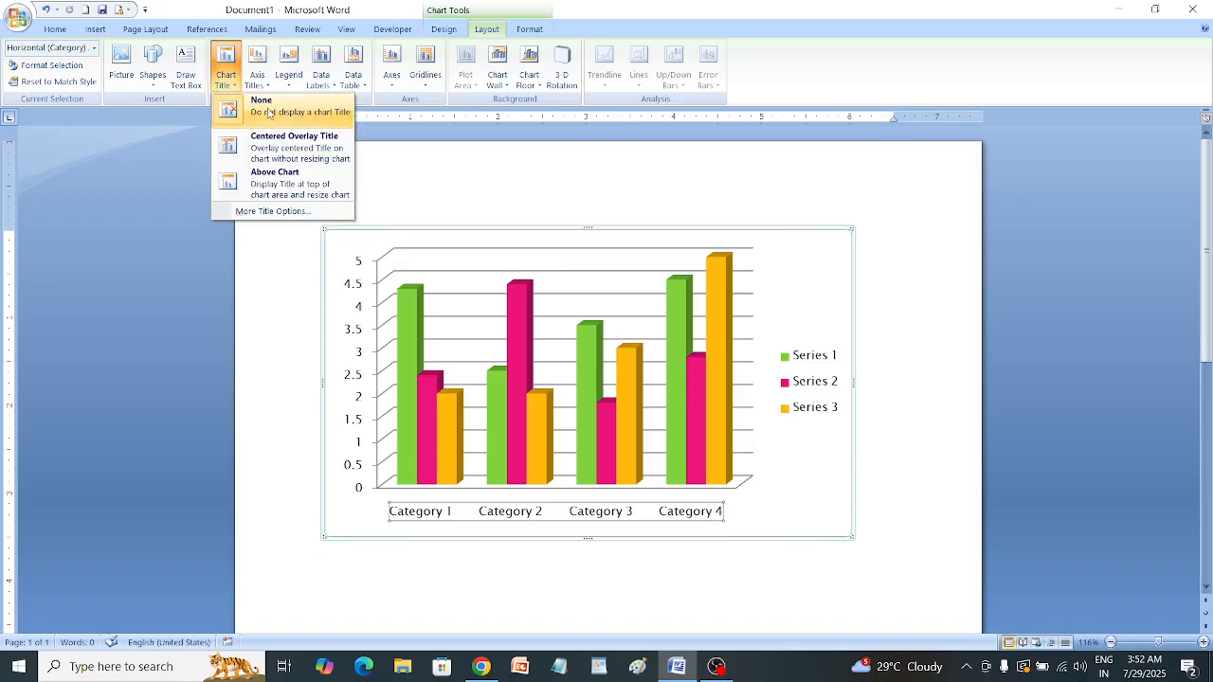
click(298, 180)
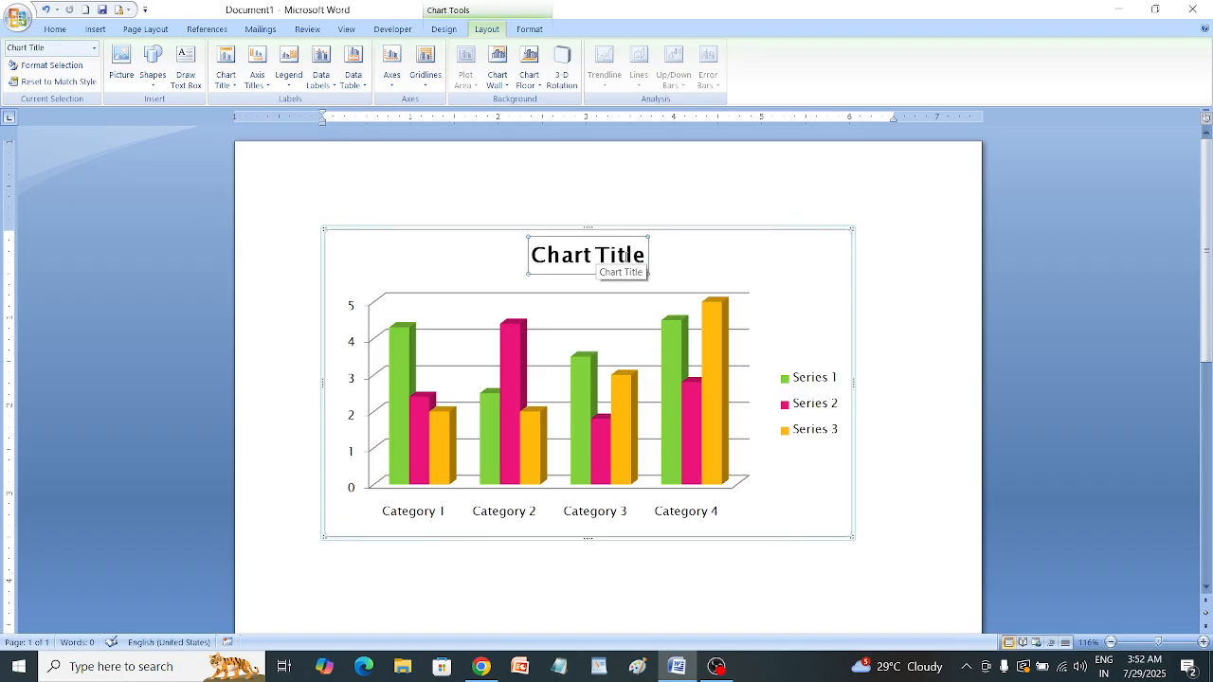
drag(645, 255, 529, 253)
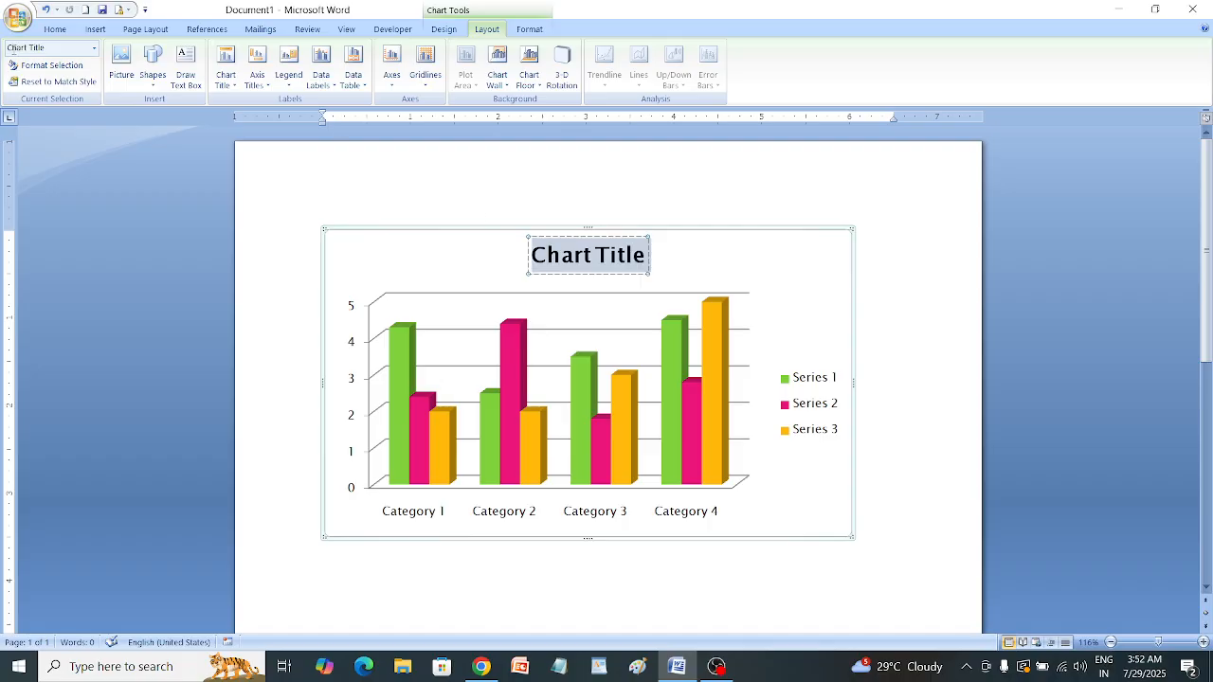
Change the chart title's text fill to the dark pink theme colour
click(57, 30)
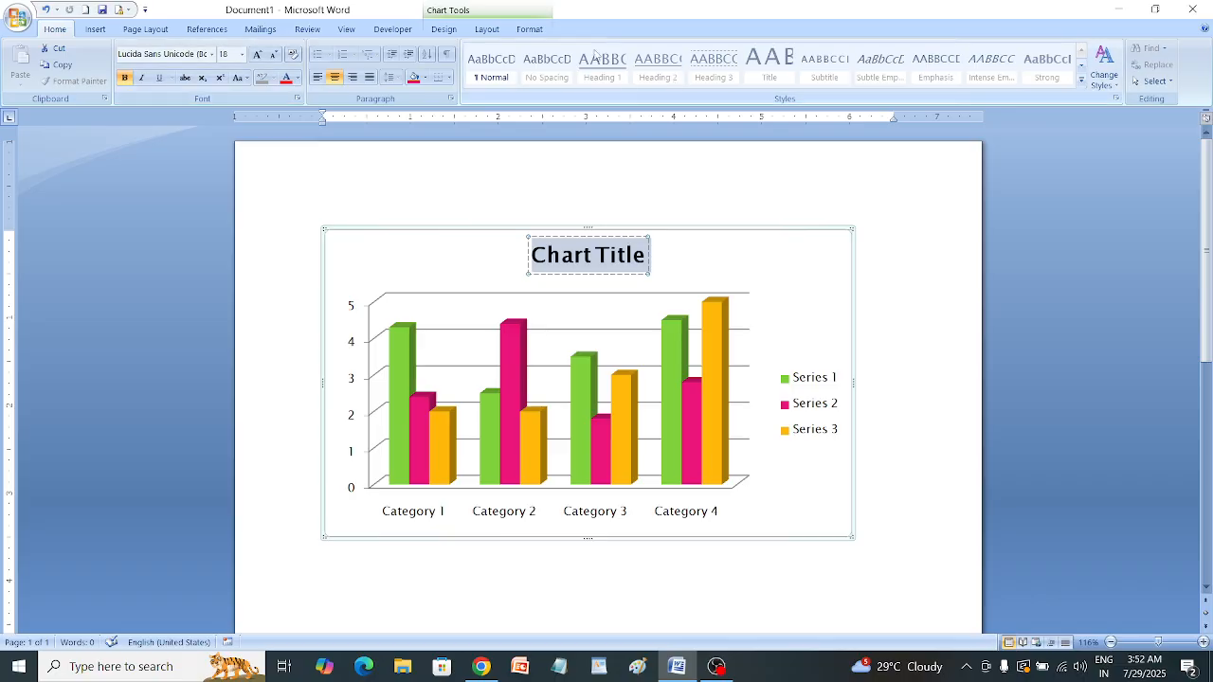
click(534, 26)
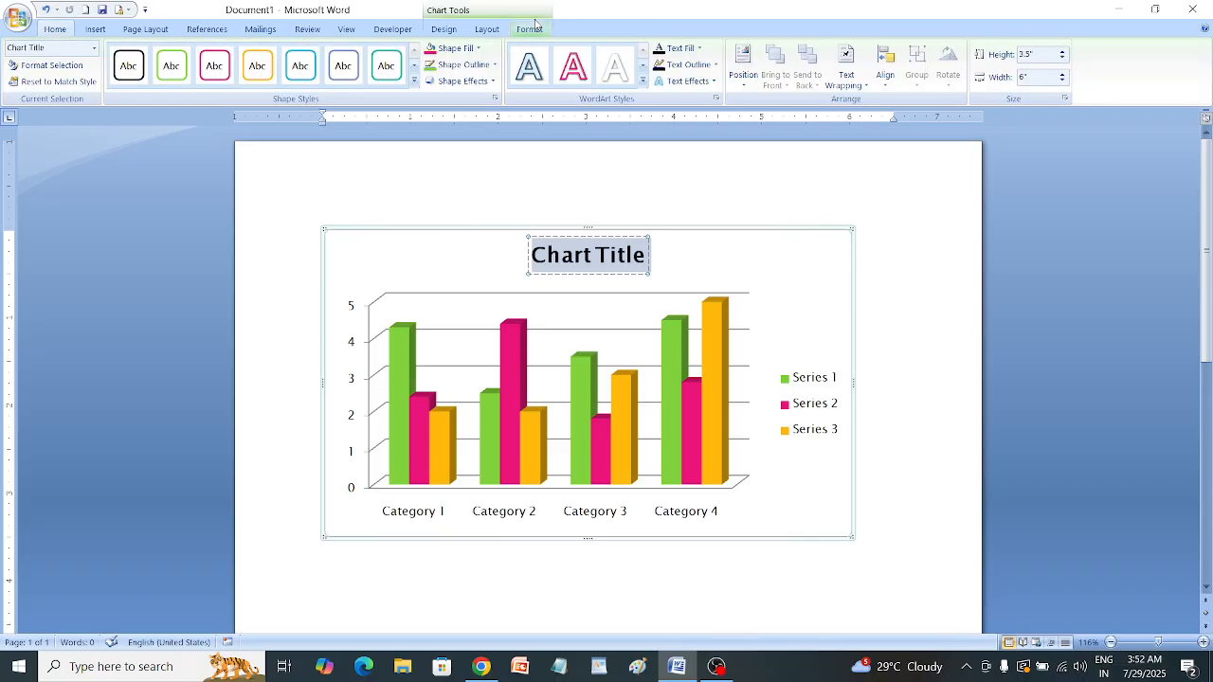
click(478, 48)
click(698, 48)
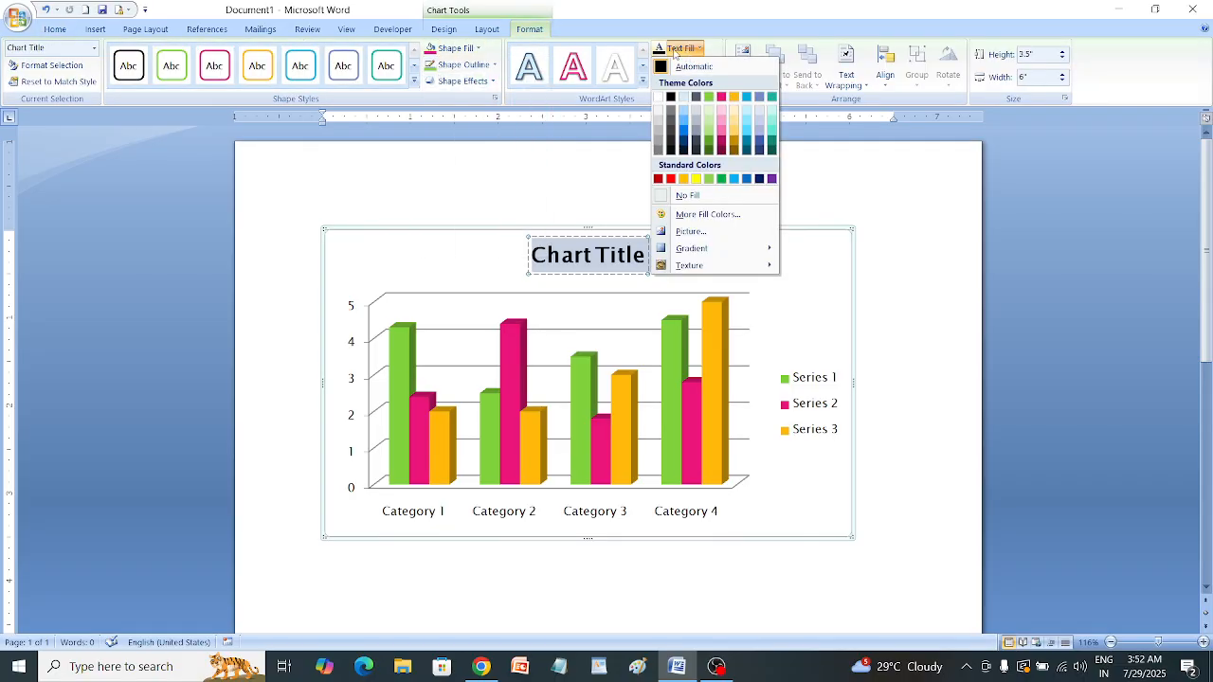
click(724, 147)
Shift the plot area slightly up and left, and set the horizontal axis labels' text fill to standard green
drag(721, 509, 677, 491)
click(618, 495)
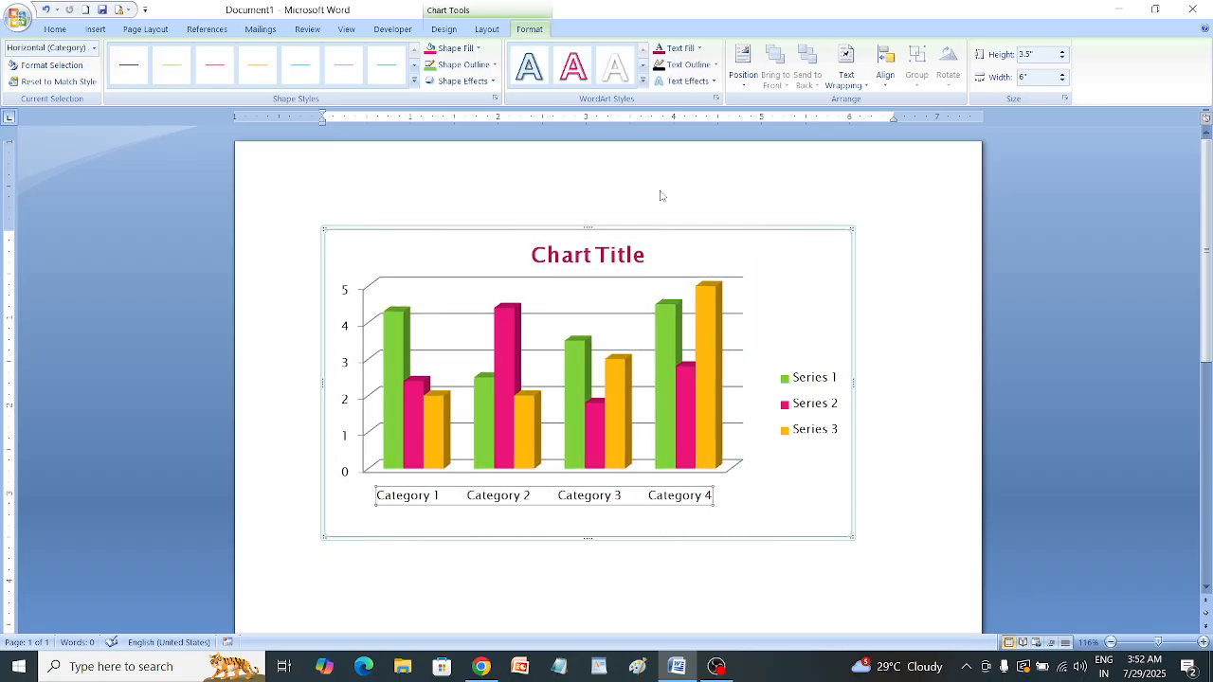
click(699, 49)
click(711, 177)
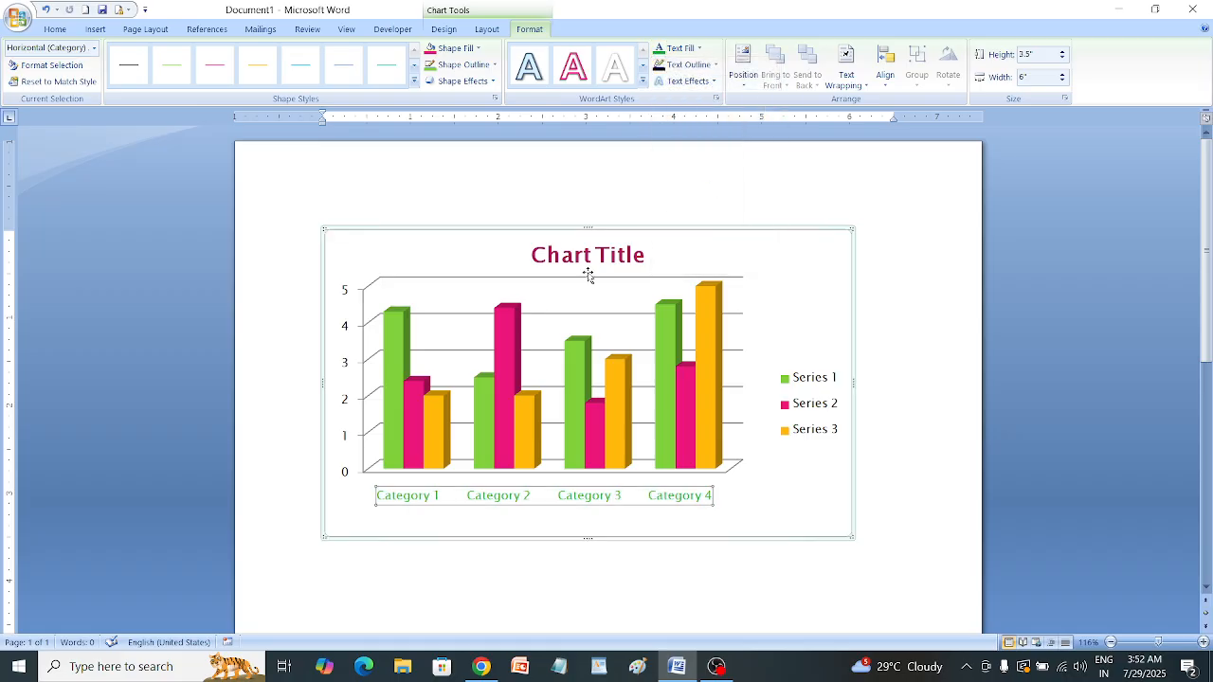
Set the text fill of the vertical axis labels to standard blue
click(348, 349)
click(345, 331)
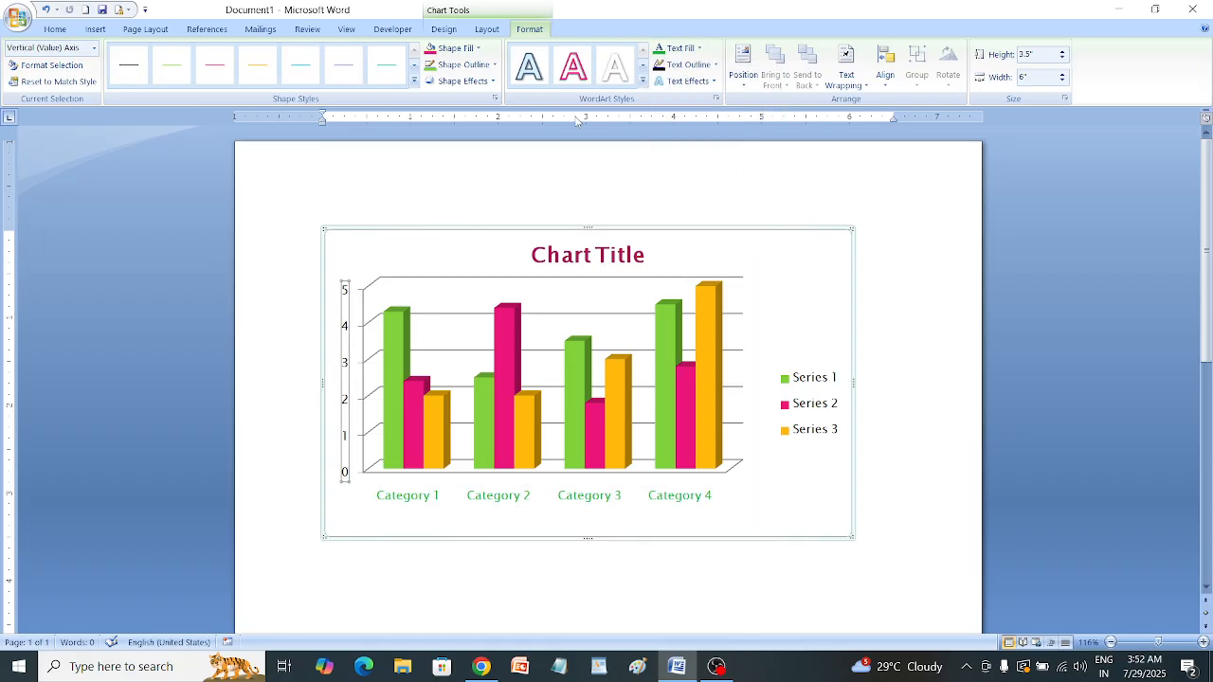
click(699, 48)
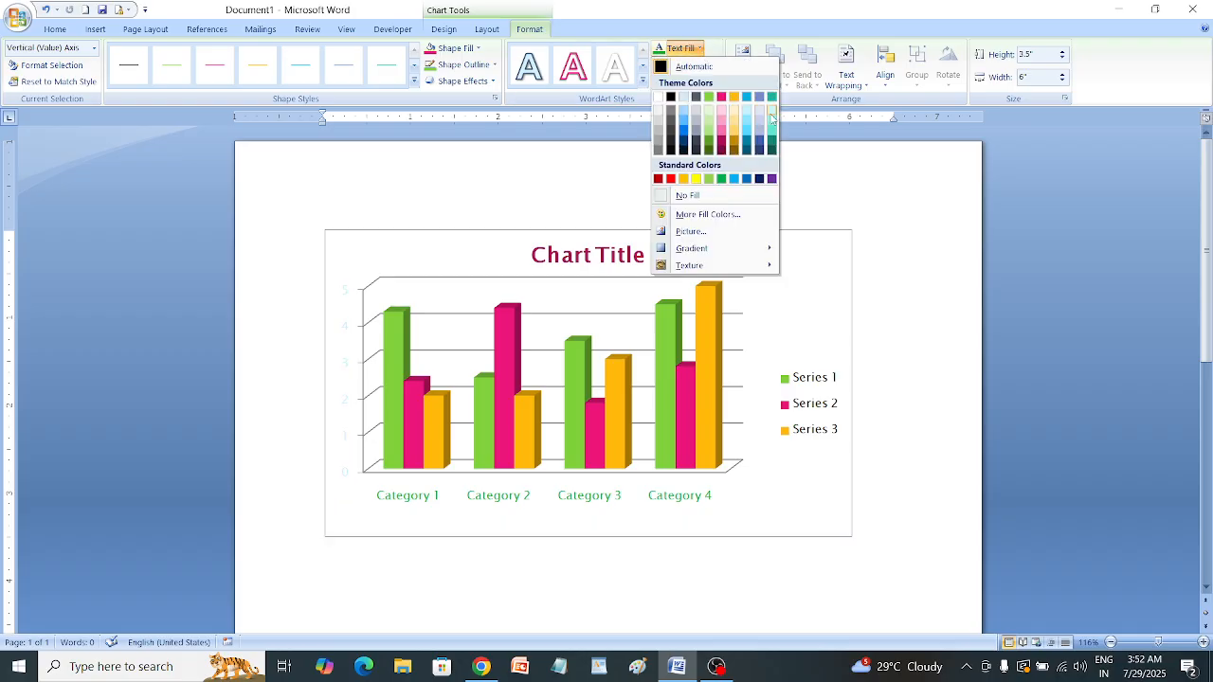
click(748, 179)
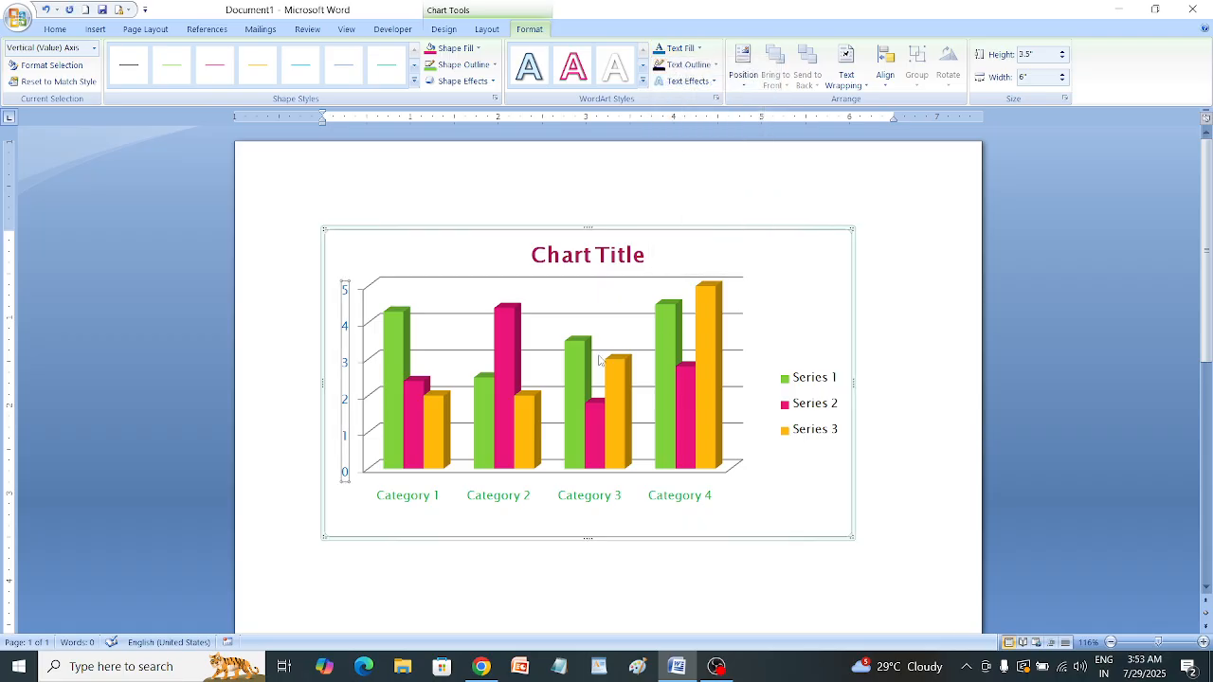
Reset the chart title, the vertical axis and the horizontal axis to match the chart style
click(602, 259)
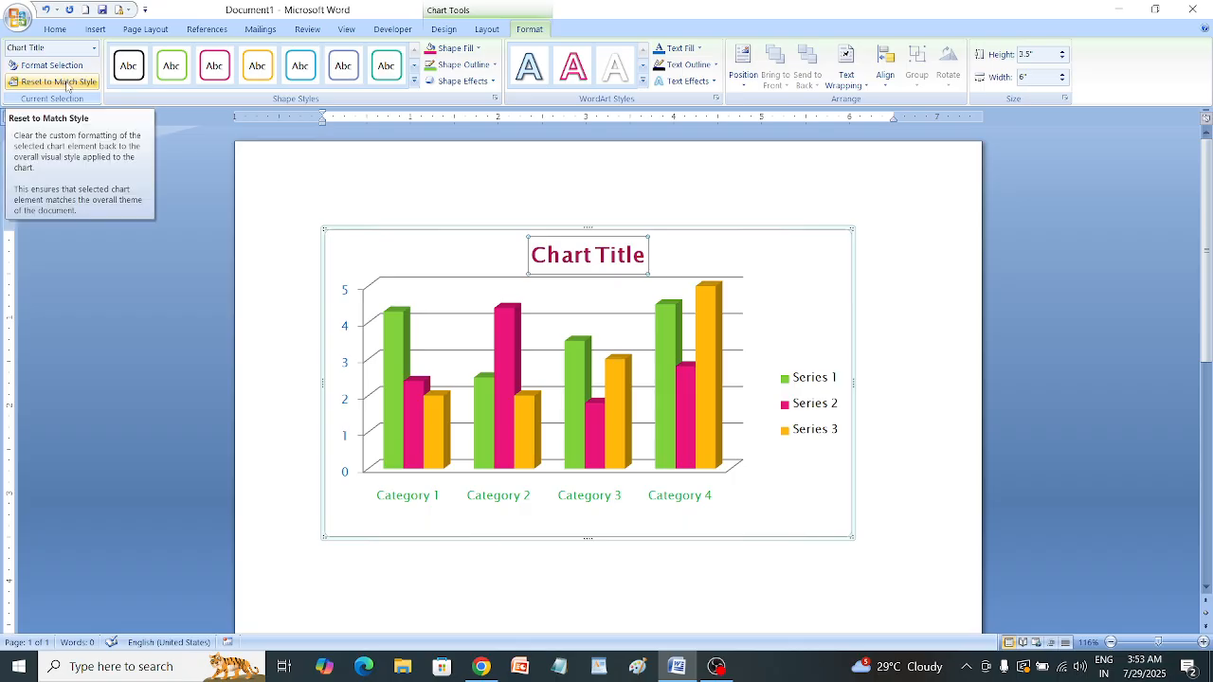
click(67, 83)
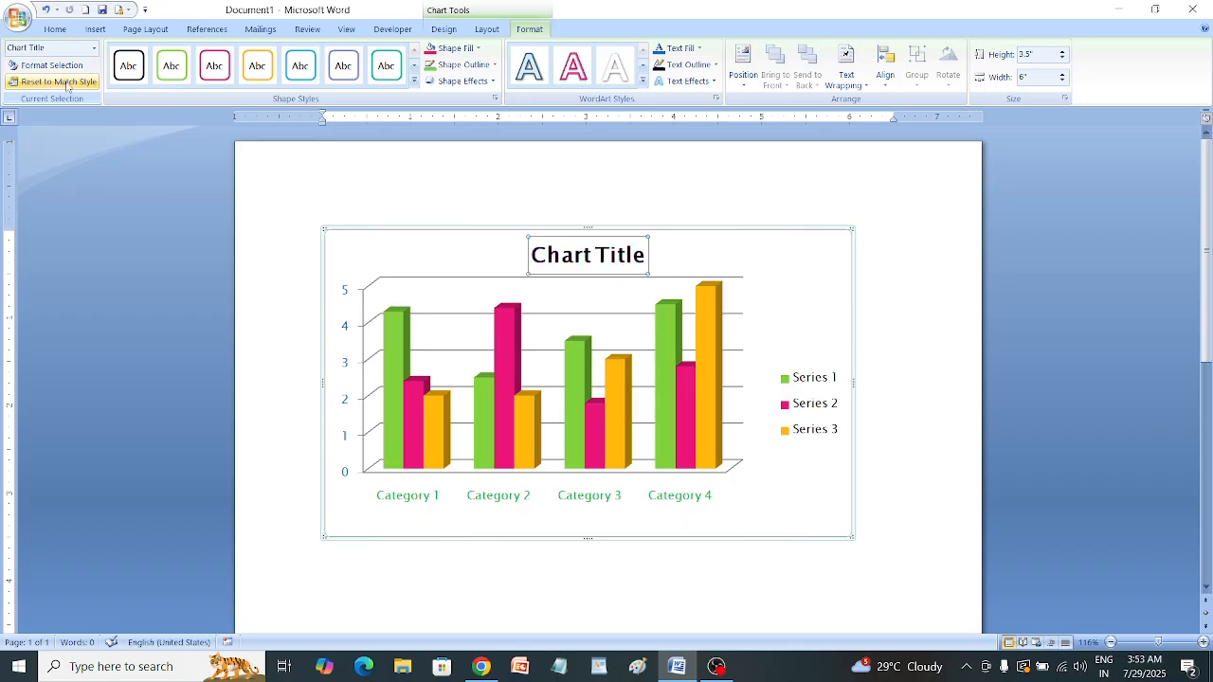
click(350, 391)
click(343, 325)
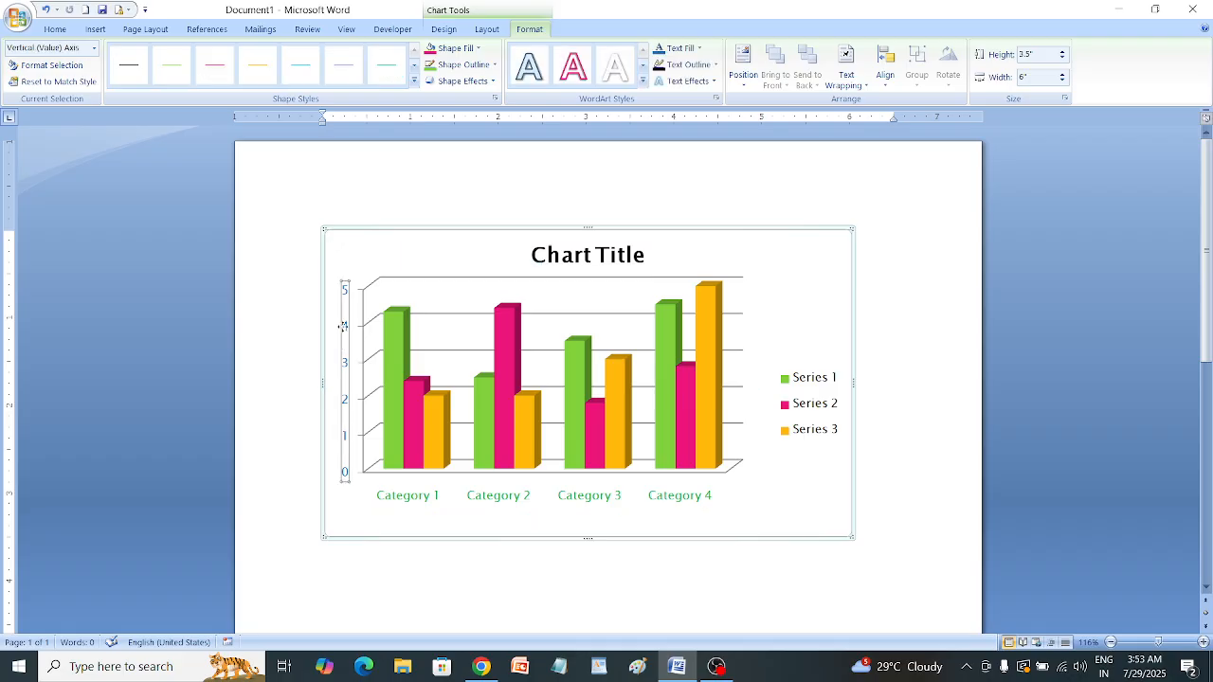
click(57, 81)
click(527, 496)
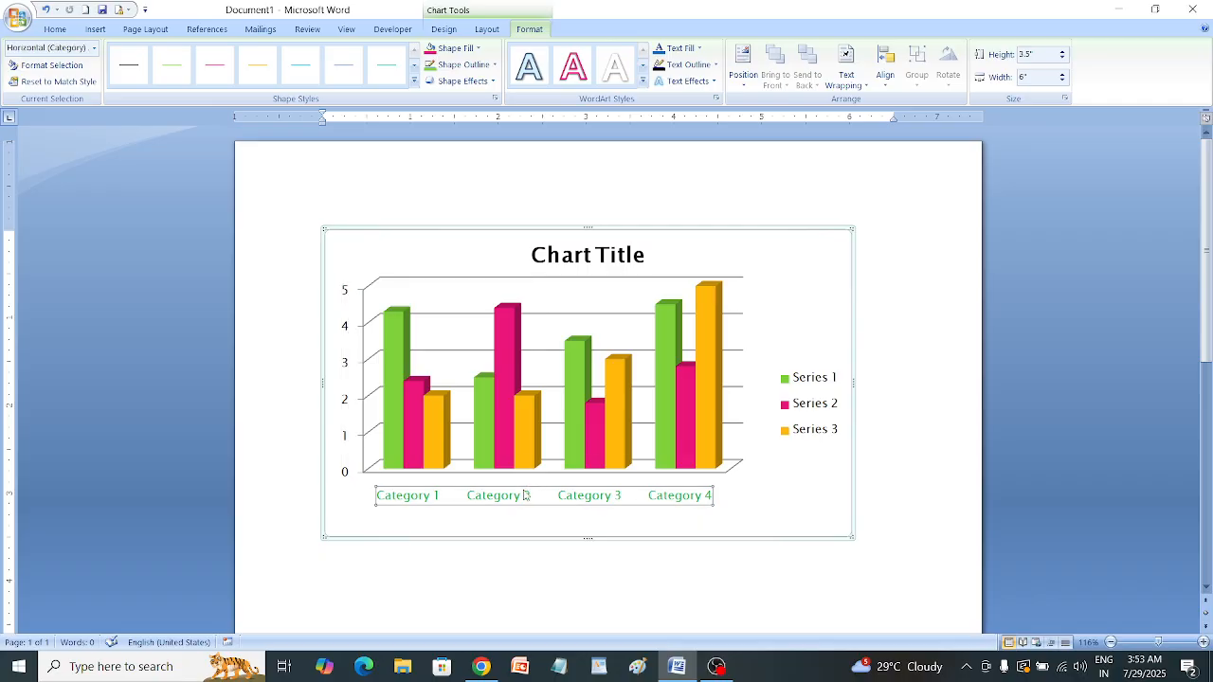
click(57, 81)
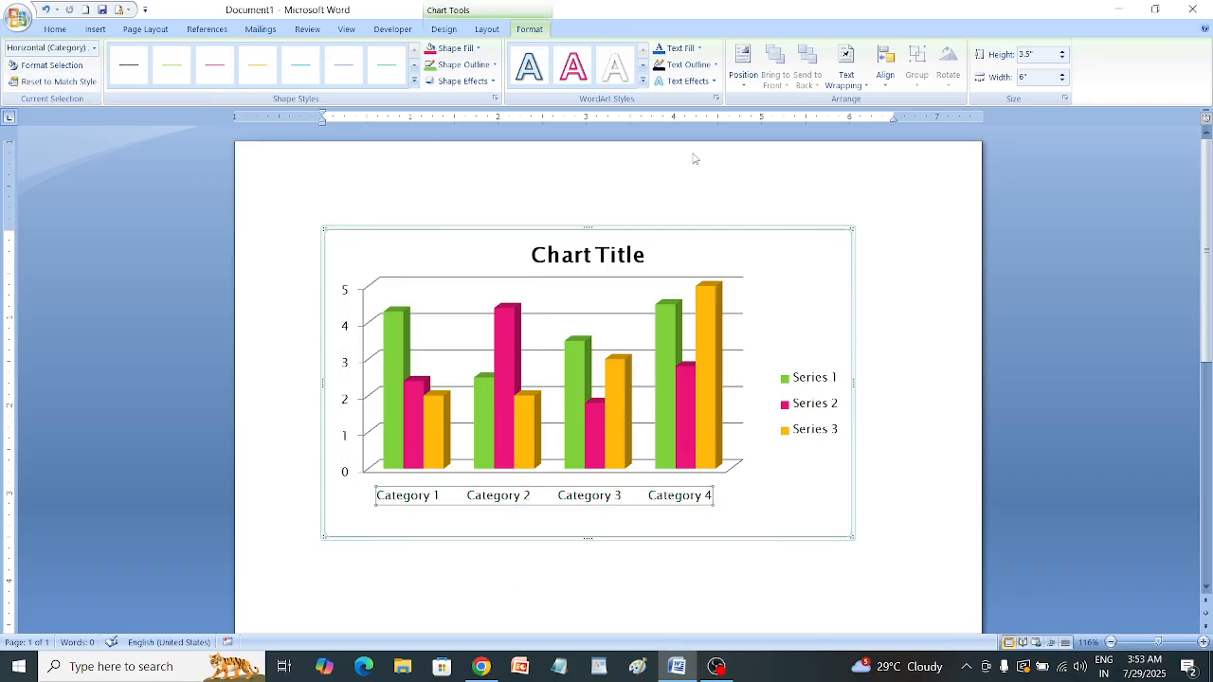
Enlarge the whole chart from its corner until it spans nearly the full text width
click(490, 28)
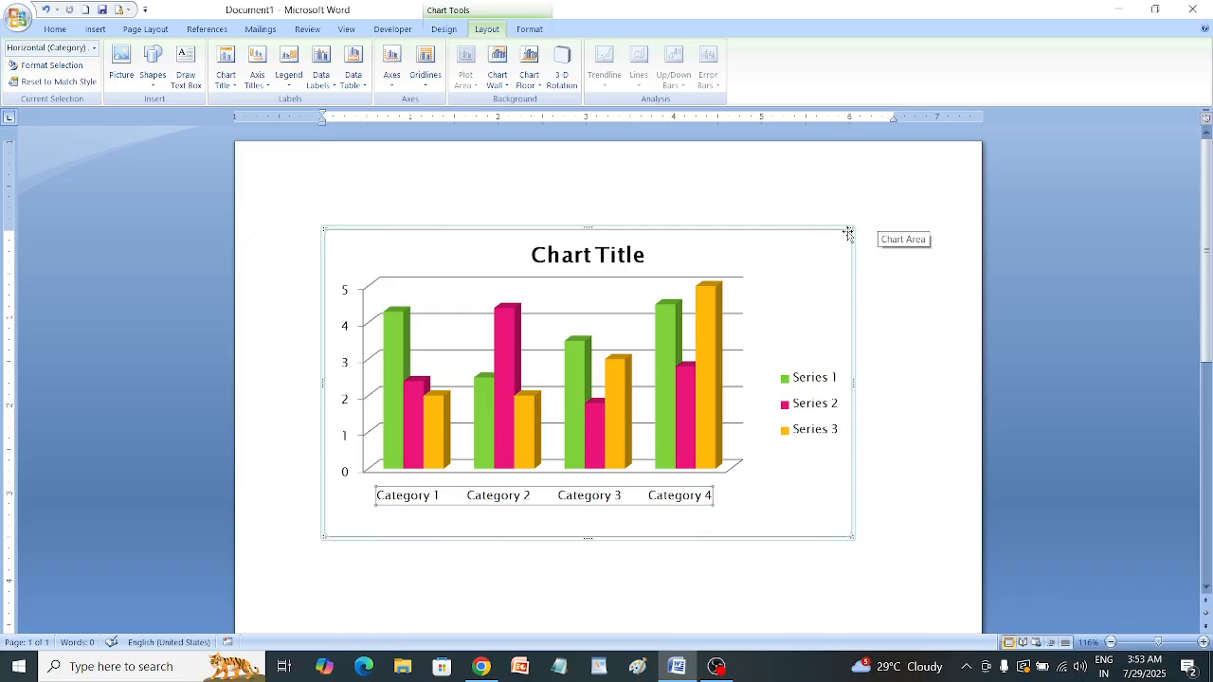
drag(850, 234, 891, 157)
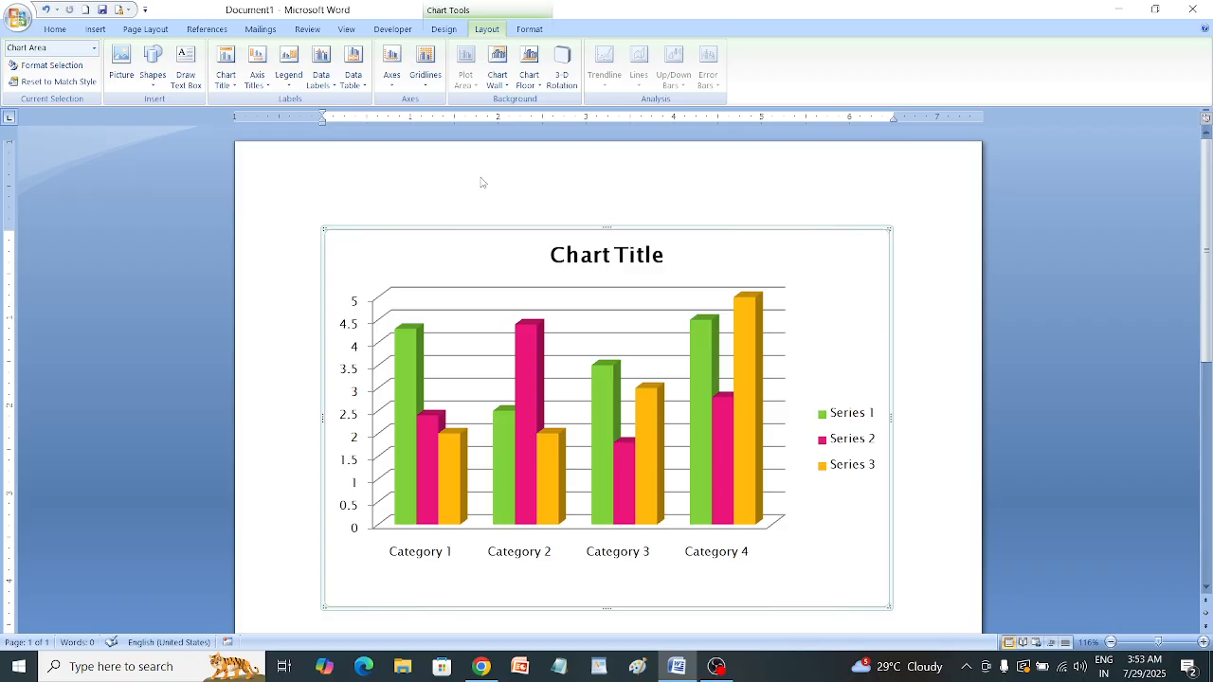
right_click(380, 254)
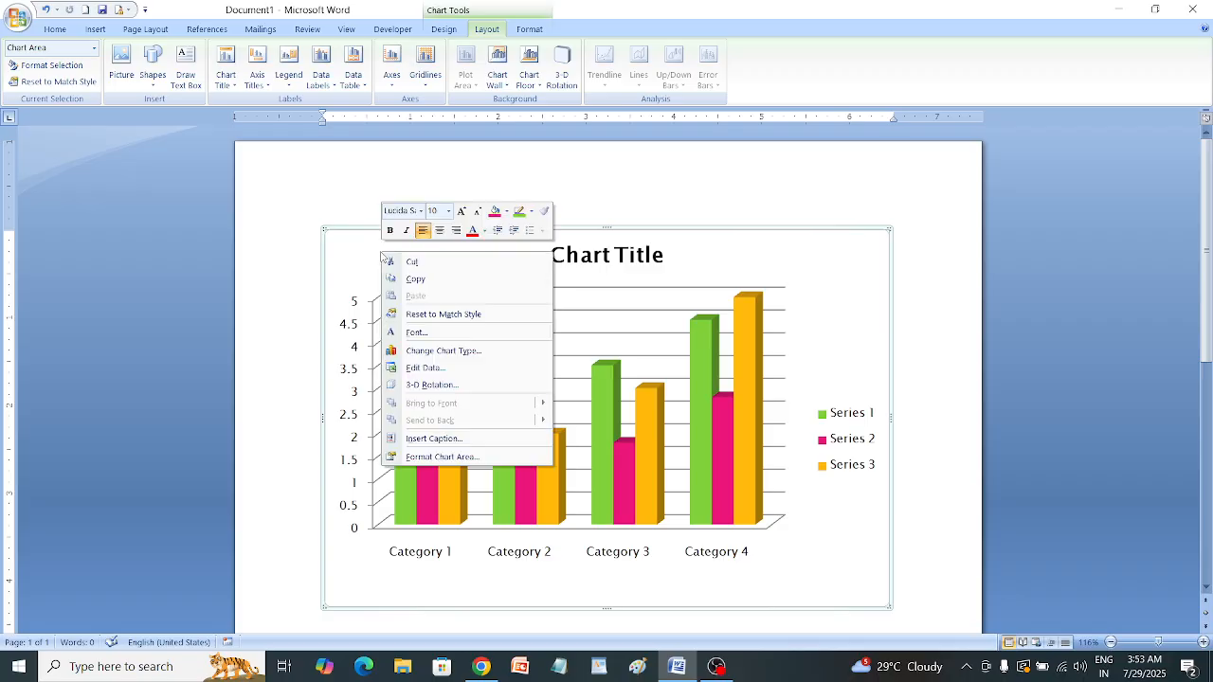
click(369, 253)
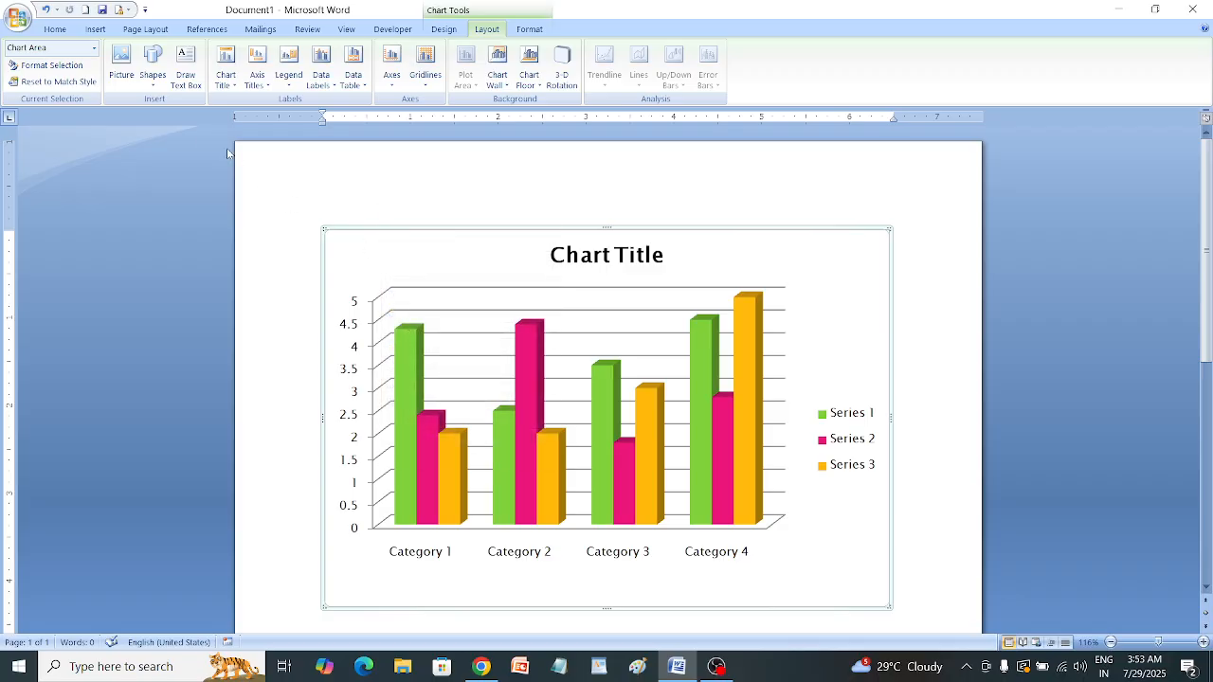
Insert the bridge picture from the paint folder on the Desktop into the chart
click(121, 67)
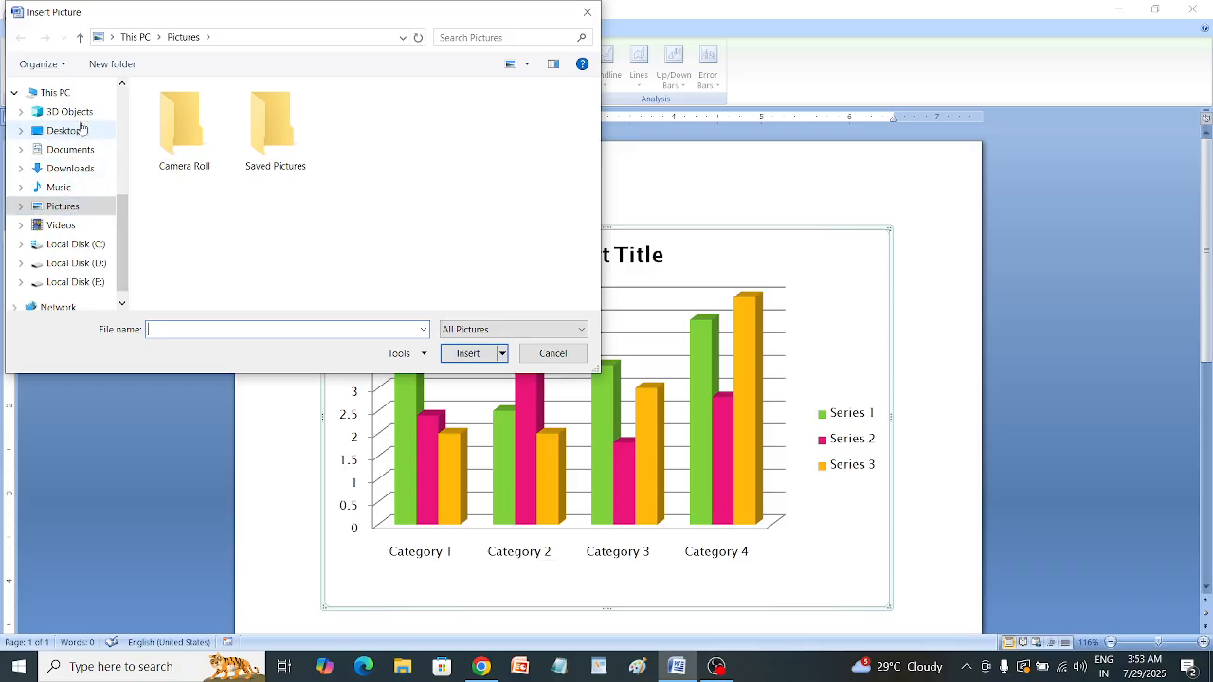
click(63, 131)
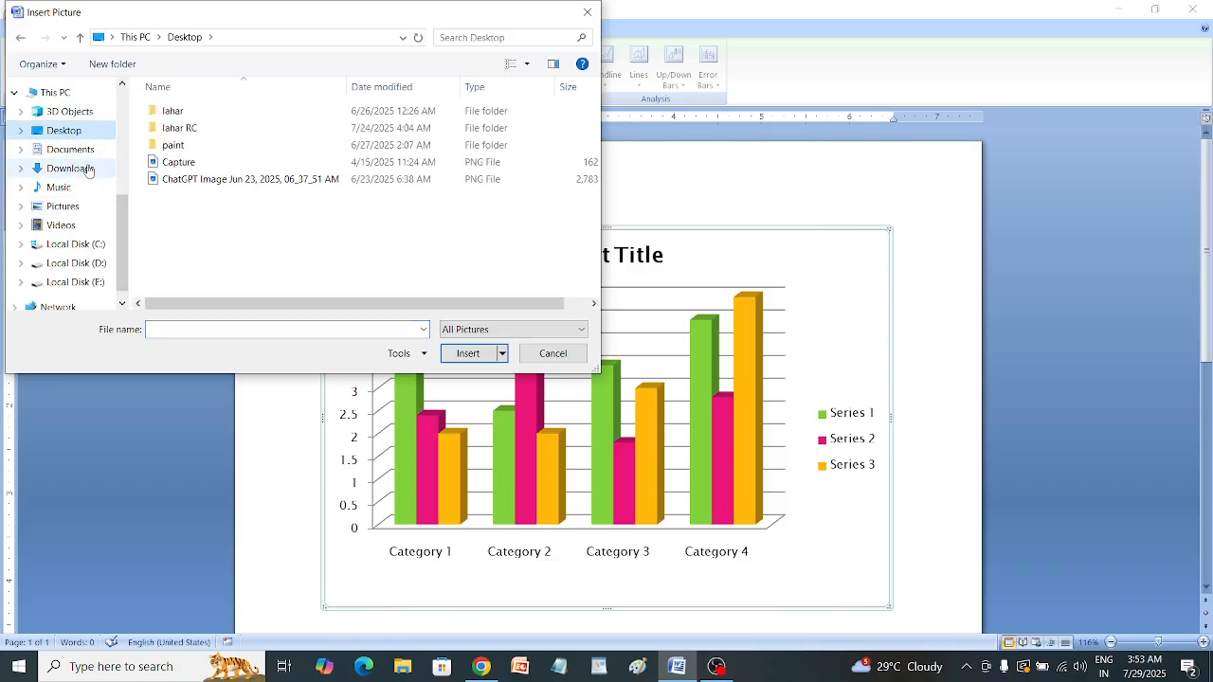
click(209, 146)
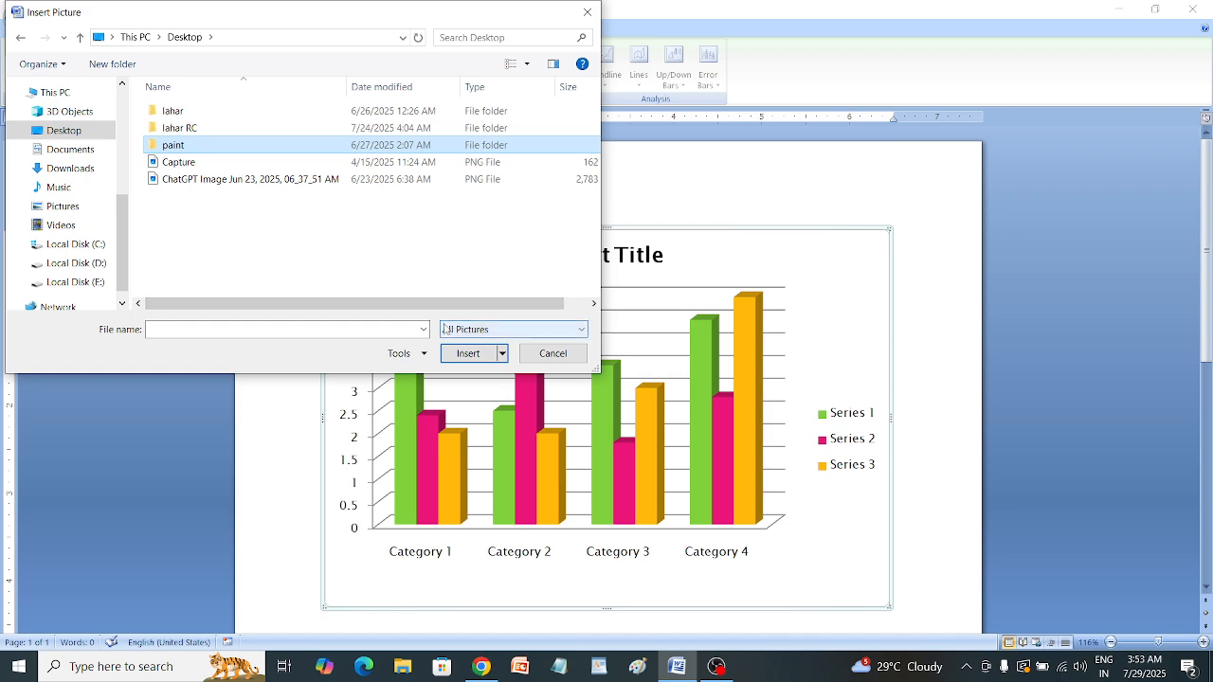
double_click(301, 154)
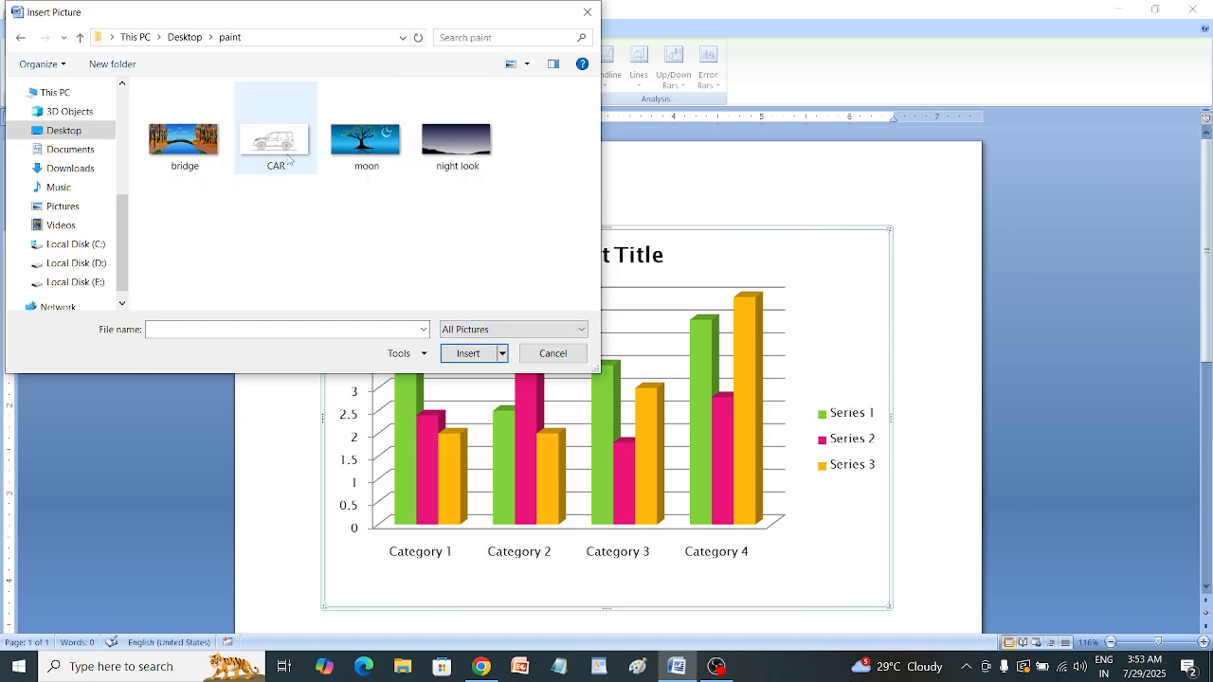
click(197, 147)
click(453, 353)
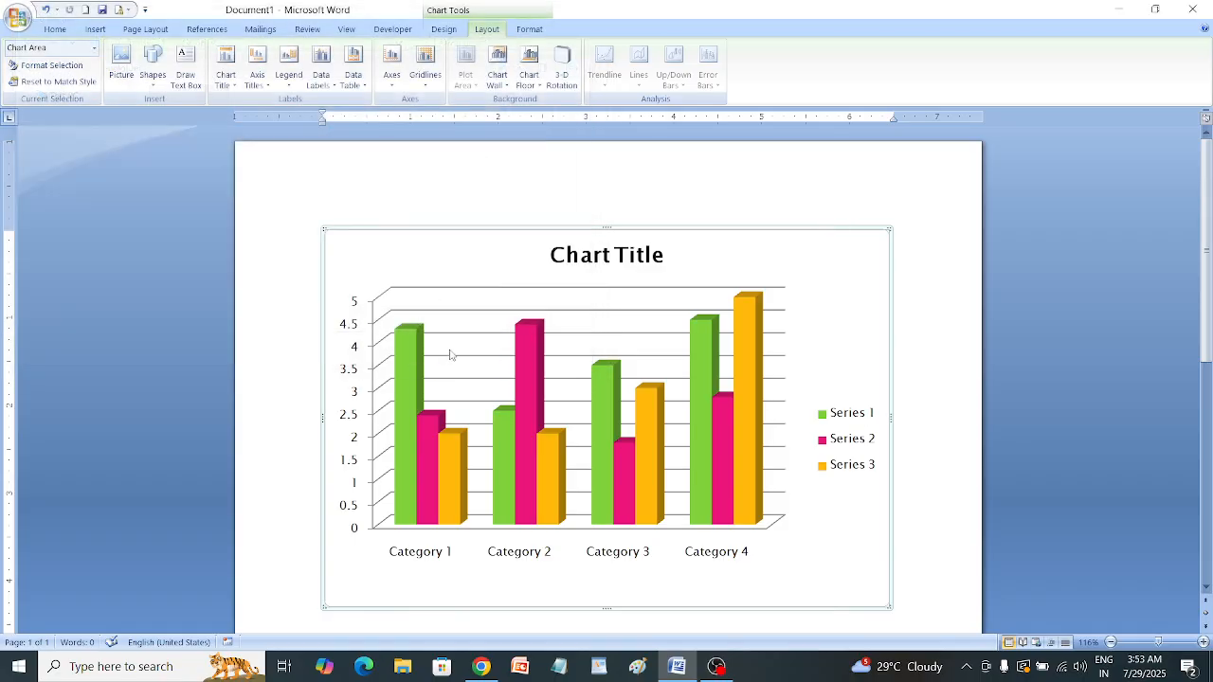
Shrink the chart from its corner, and undo both the resize and the picture insertion
drag(891, 591, 792, 512)
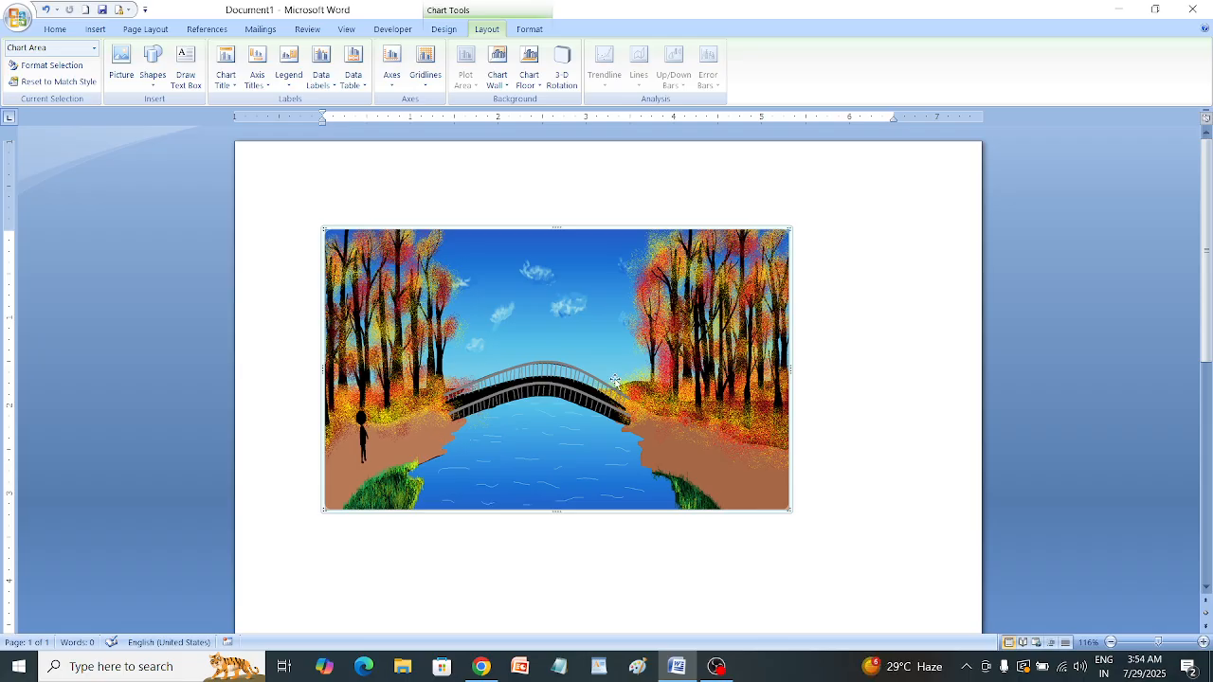
key(ctrl+z)
key(ctrl+z)
key(ctrl+z)
key(ctrl+z)
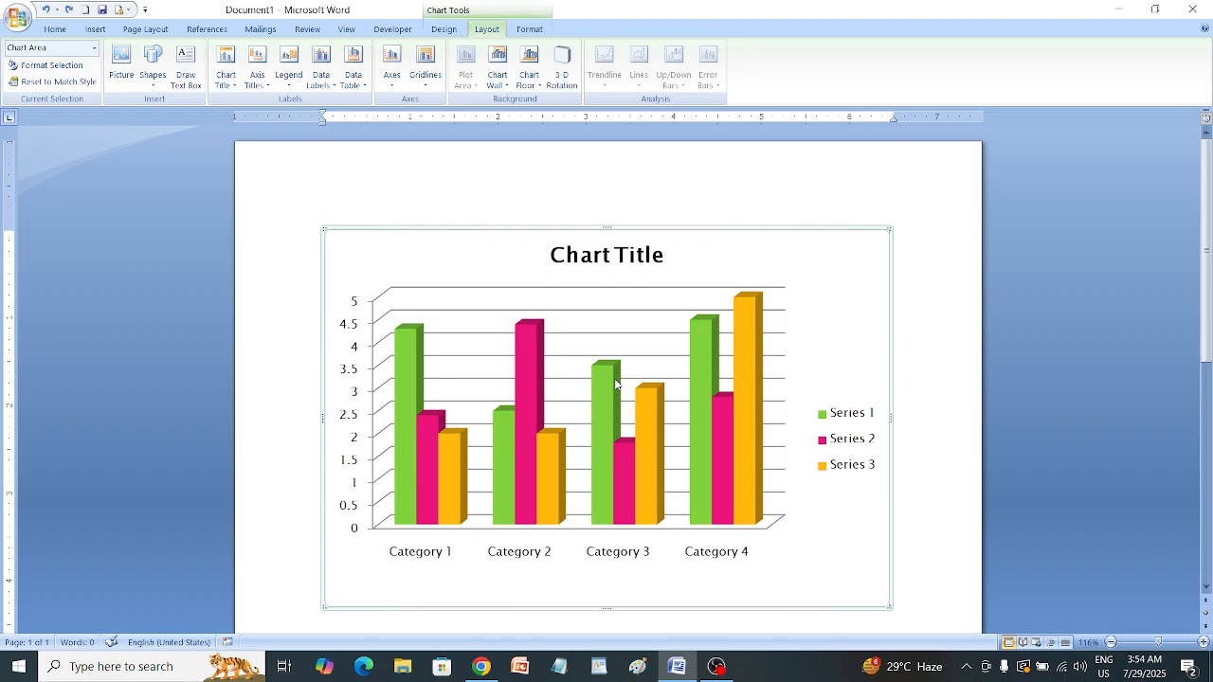
Nudge the chart title slightly left and the plot area slightly down within the chart
right_click(831, 263)
right_click(806, 259)
click(804, 258)
drag(627, 243, 617, 244)
click(496, 257)
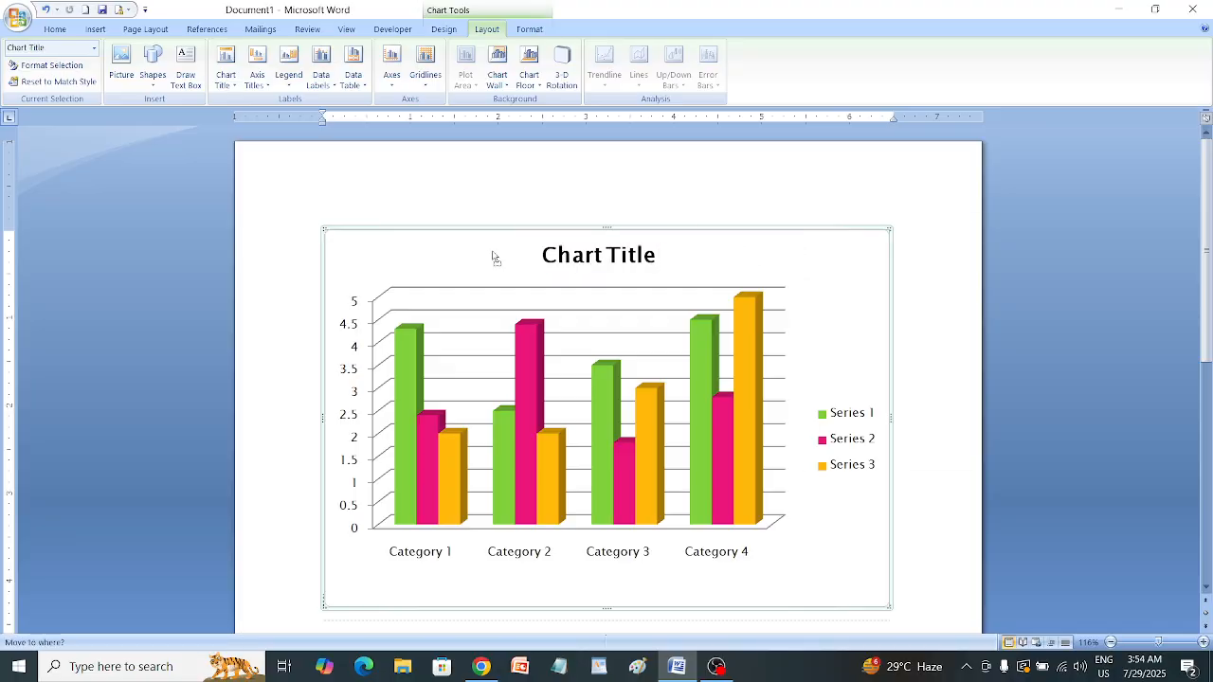
drag(361, 278, 359, 283)
click(354, 300)
click(359, 283)
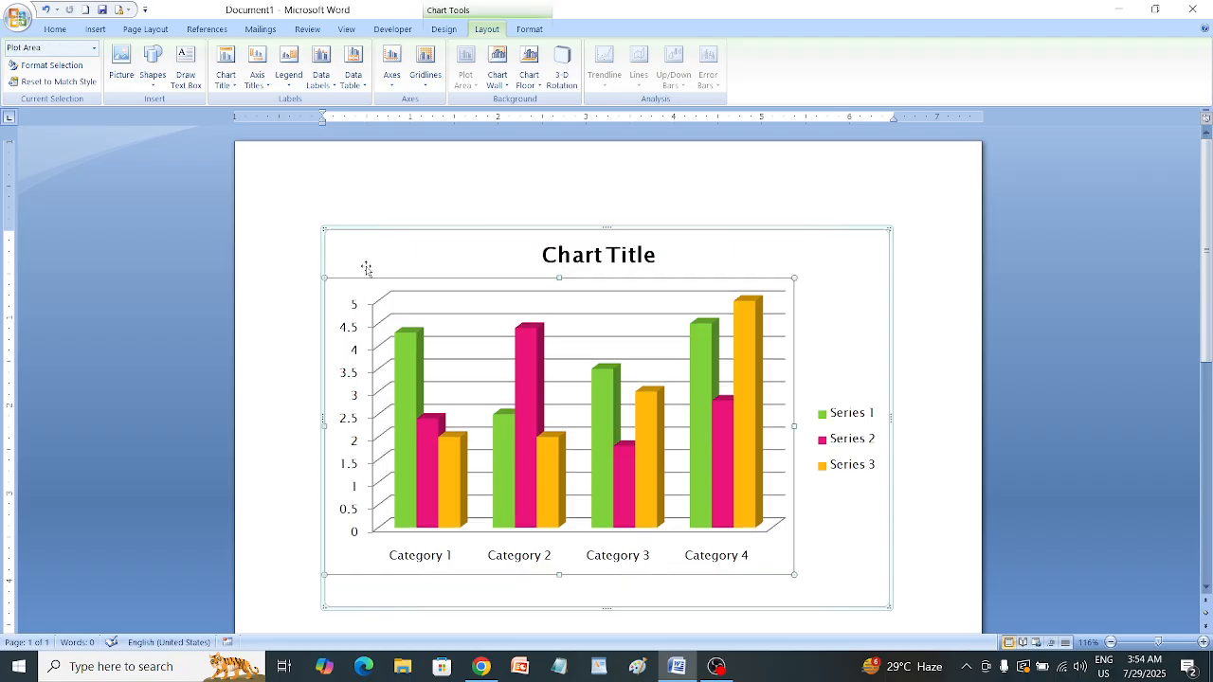
Draw a snip single corner rectangle about 0.81" wide and 0.35" high inside the chart, left of the title, and select it
click(361, 261)
click(149, 73)
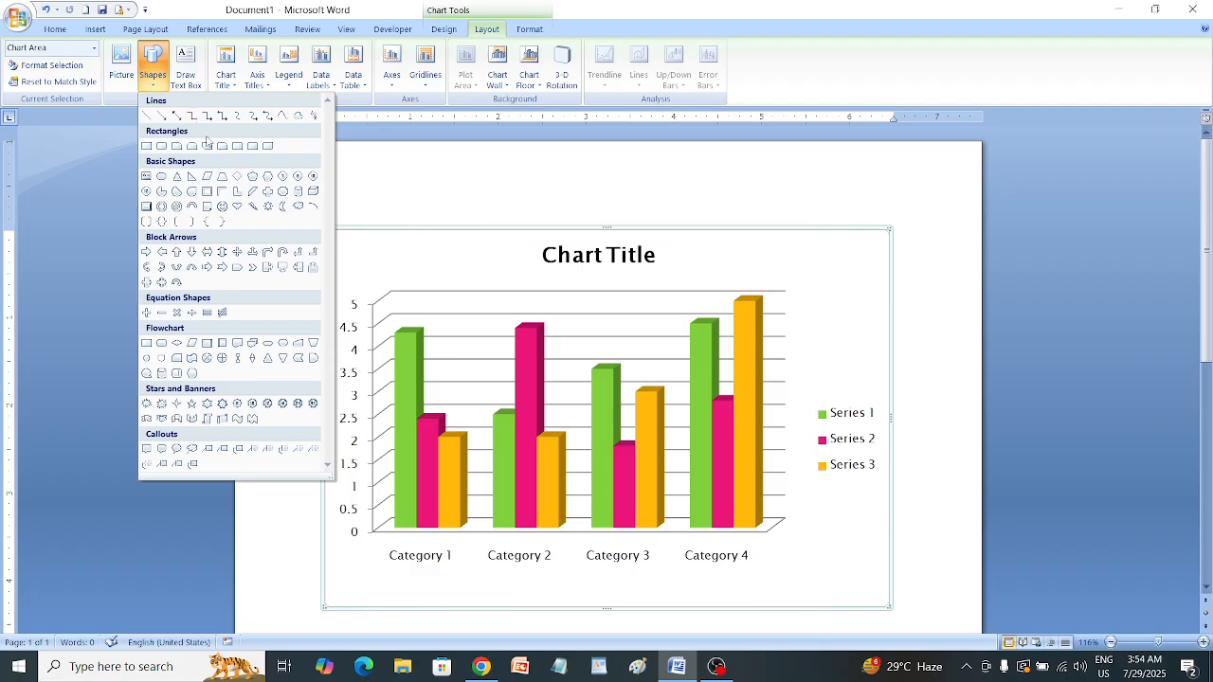
click(178, 148)
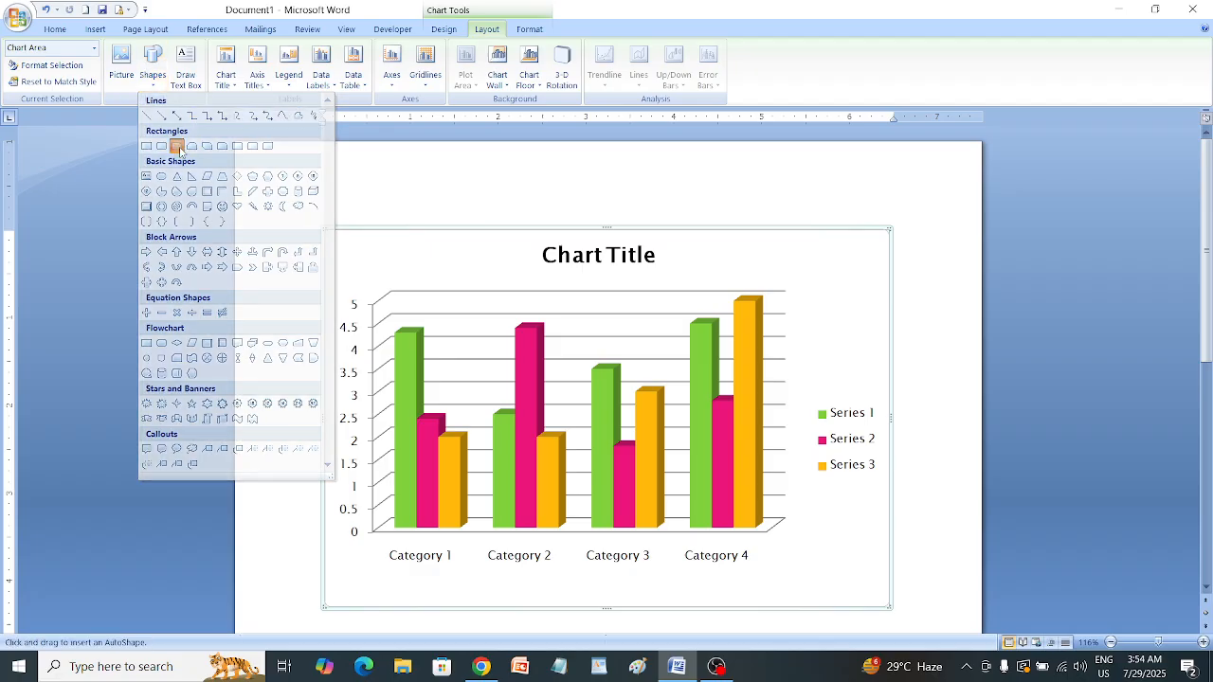
drag(393, 244, 465, 276)
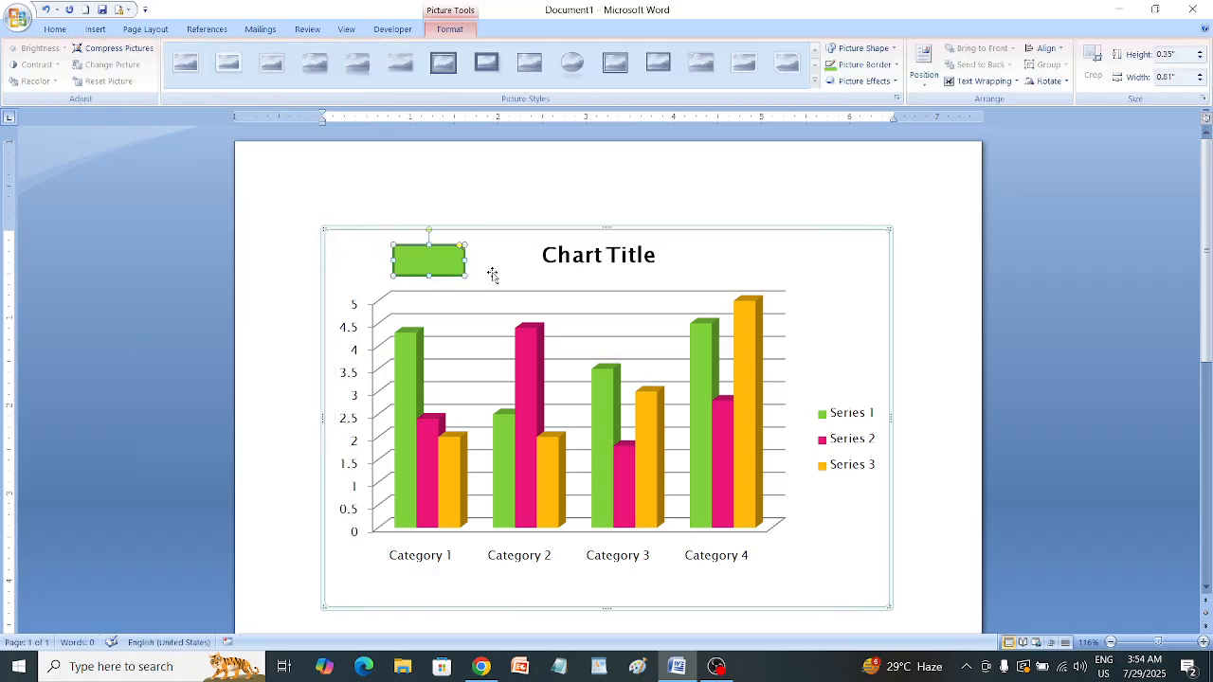
click(496, 257)
click(445, 257)
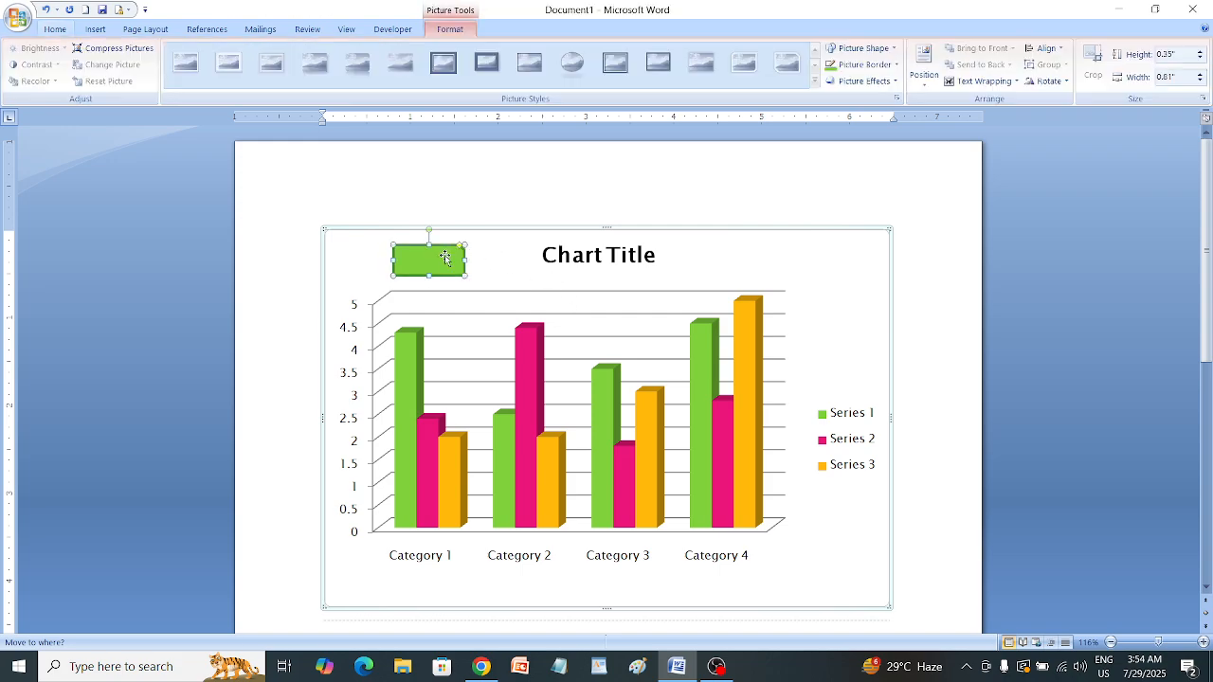
Delete the green rectangle from the chart and draw a 1" by 1" text box near the chart's upper-left corner
key(Delete)
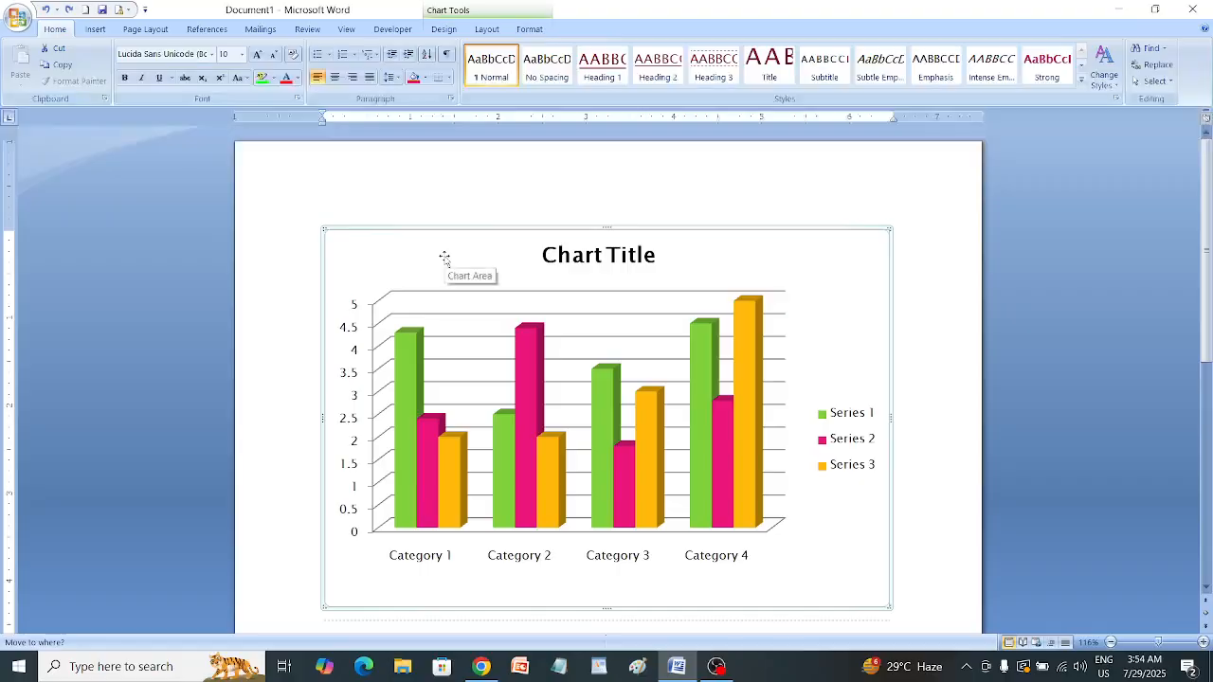
click(495, 32)
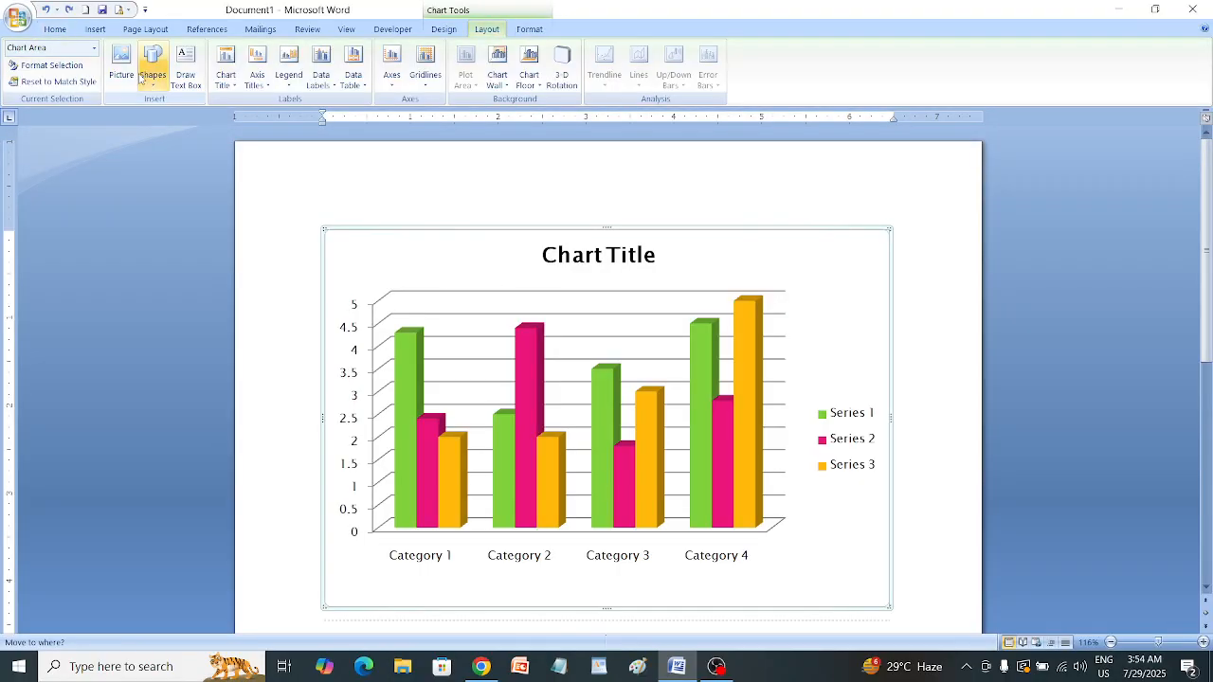
click(186, 78)
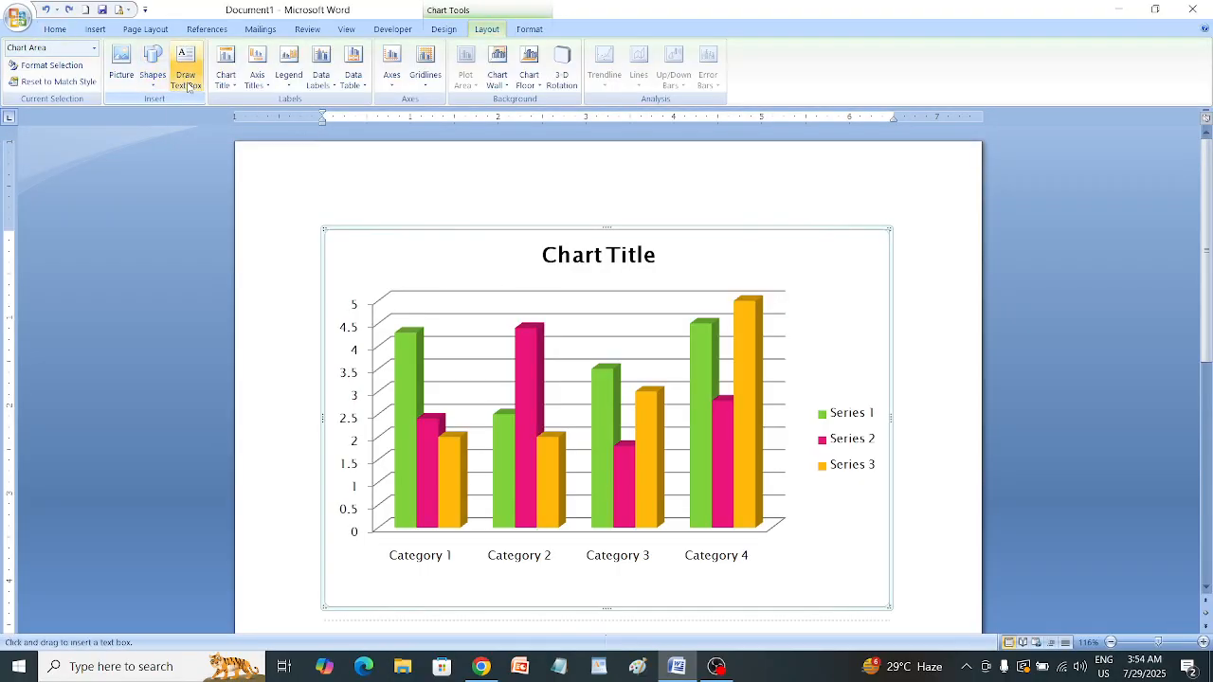
drag(358, 238, 446, 327)
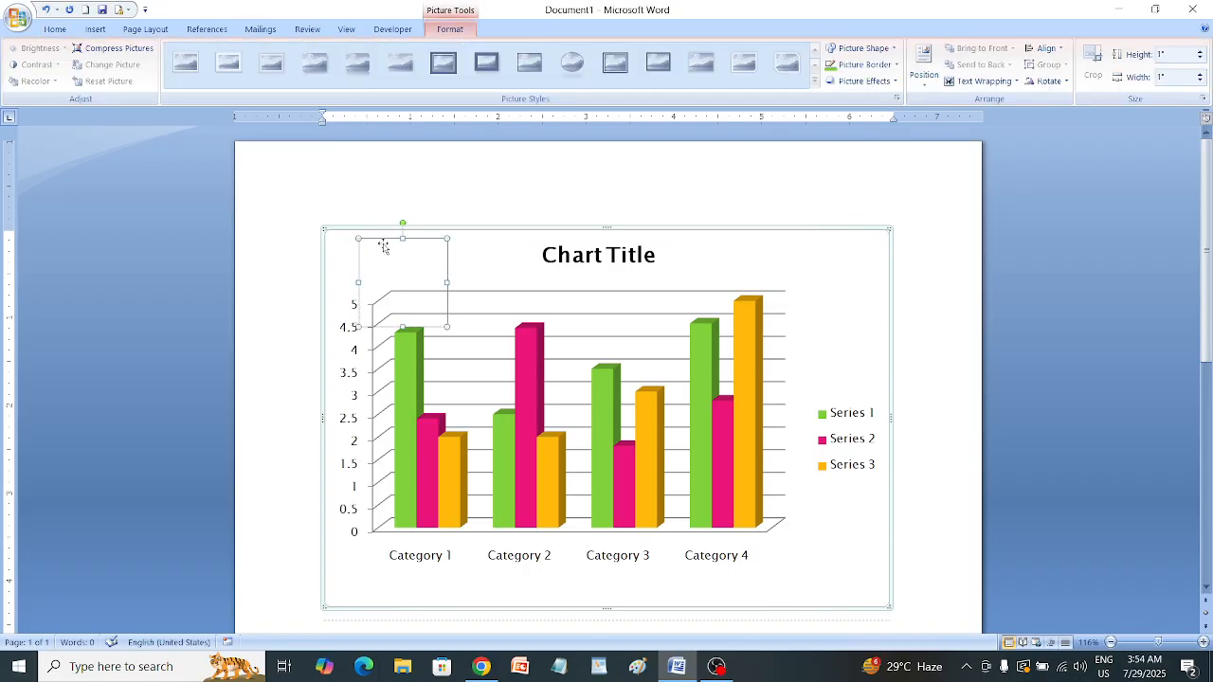
Enter the sample text "gtduktdckjggckyicj" in the text box and erase it
text(gtduktdckjggckyjcj)
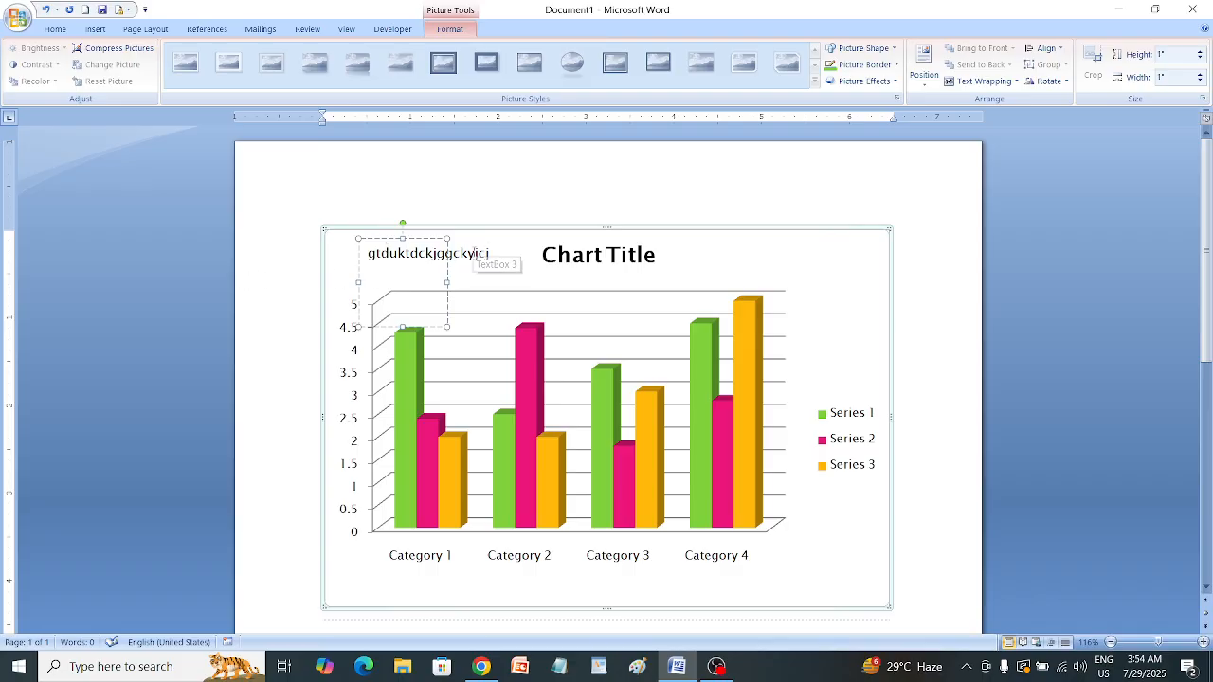
key(BackSpace)
key(BackSpace)
key(BackSpace)
key(BackSpace)
key(BackSpace)
key(BackSpace)
key(BackSpace)
key(BackSpace)
key(BackSpace)
key(BackSpace)
key(BackSpace)
key(BackSpace)
key(BackSpace)
key(BackSpace)
key(BackSpace)
key(BackSpace)
key(BackSpace)
Enter "./2/2025" in the text box, clear it again and leave the text box
text(./2/2025)
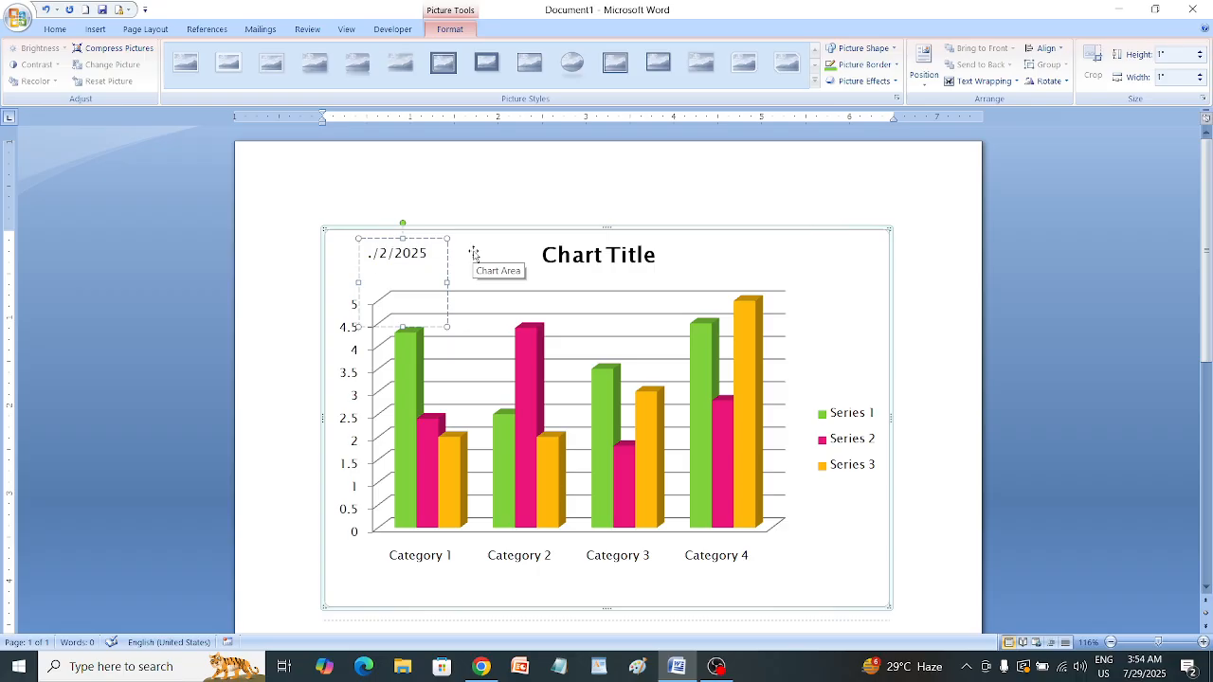
key(BackSpace)
key(BackSpace)
key(BackSpace)
key(BackSpace)
key(BackSpace)
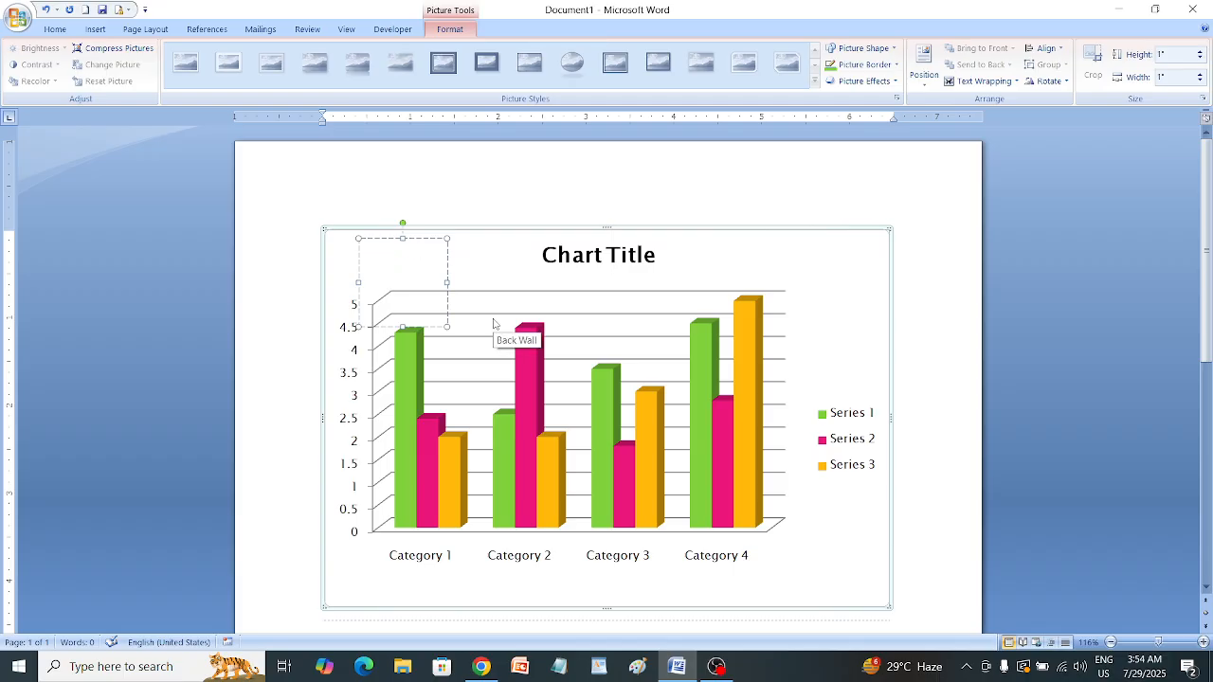
click(477, 281)
click(478, 253)
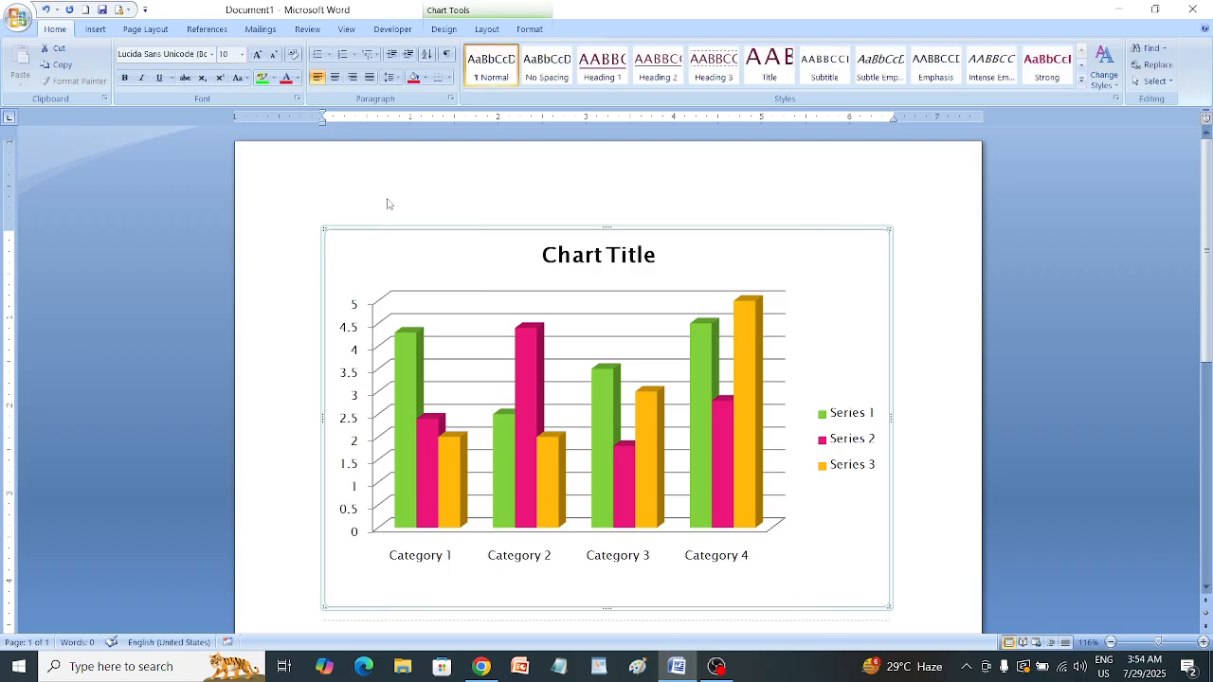
Display the chart title as a Centered Overlay Title
click(500, 31)
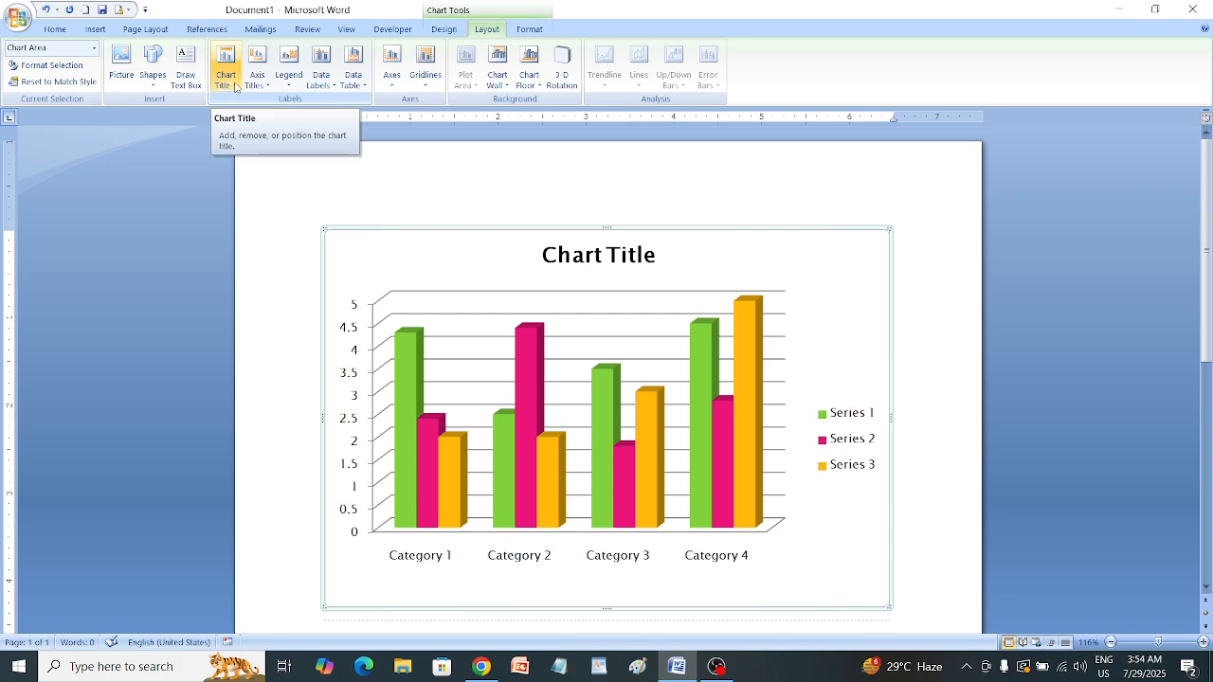
click(228, 80)
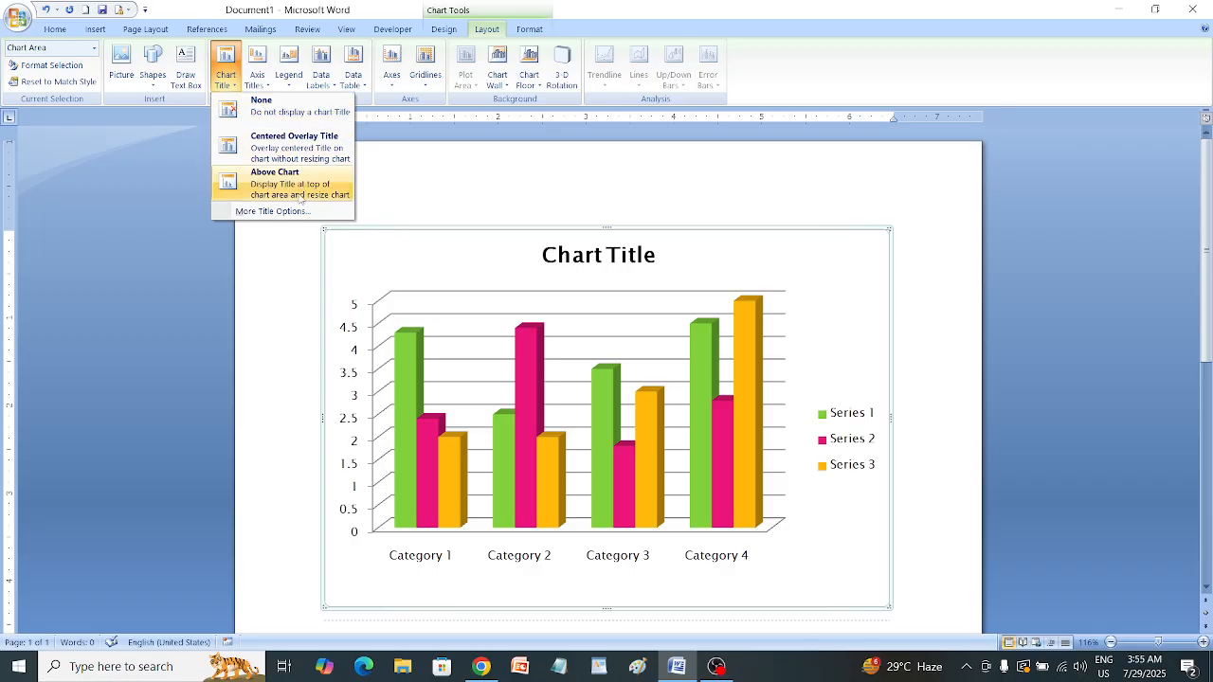
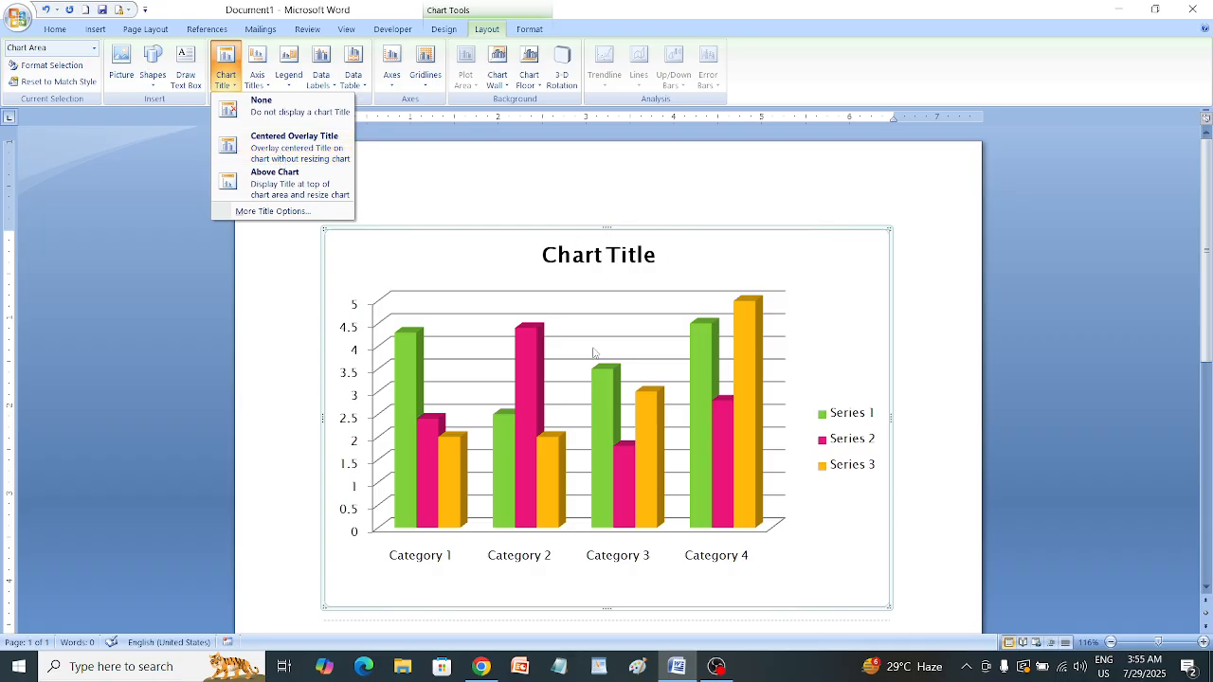
click(291, 150)
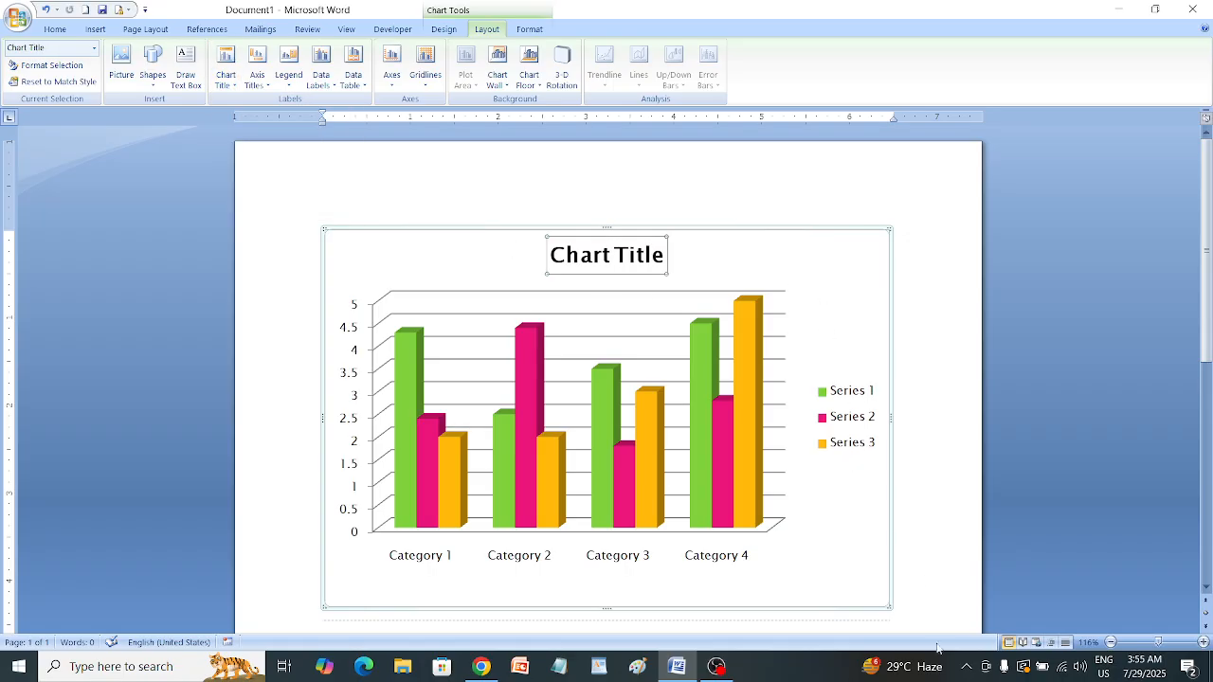
Shrink the chart from its lower-right corner to about 5.4 inches wide and set its title to Above Chart
drag(888, 605, 799, 504)
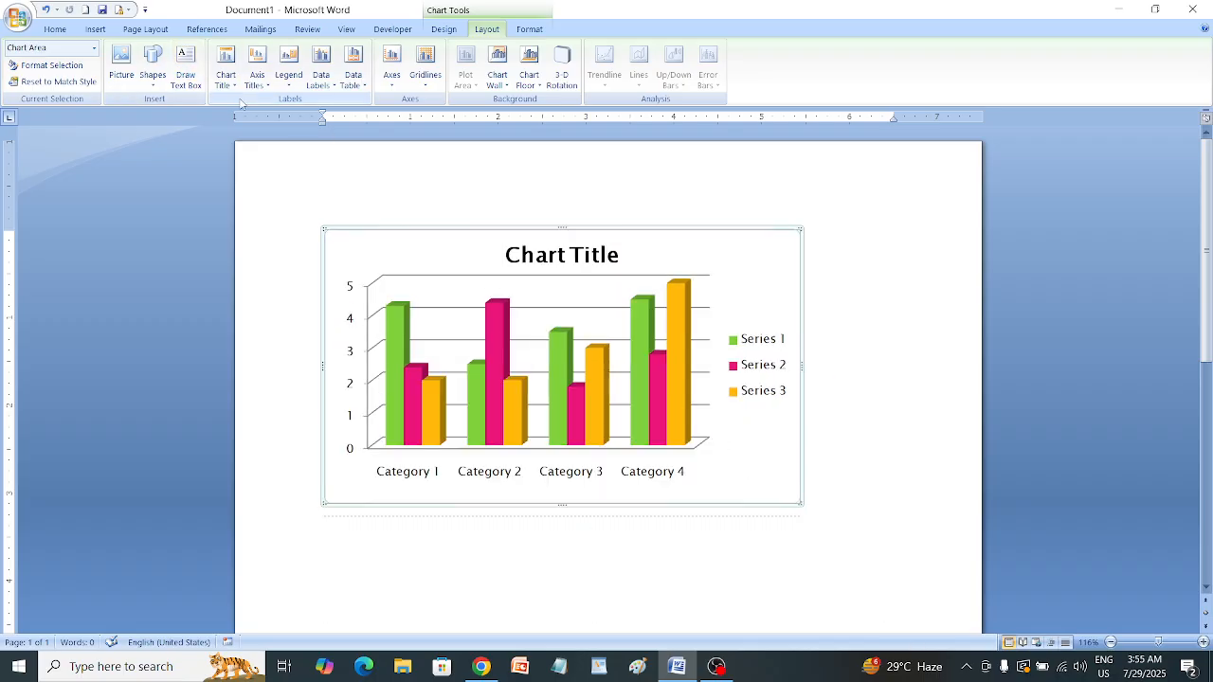
click(226, 68)
click(275, 183)
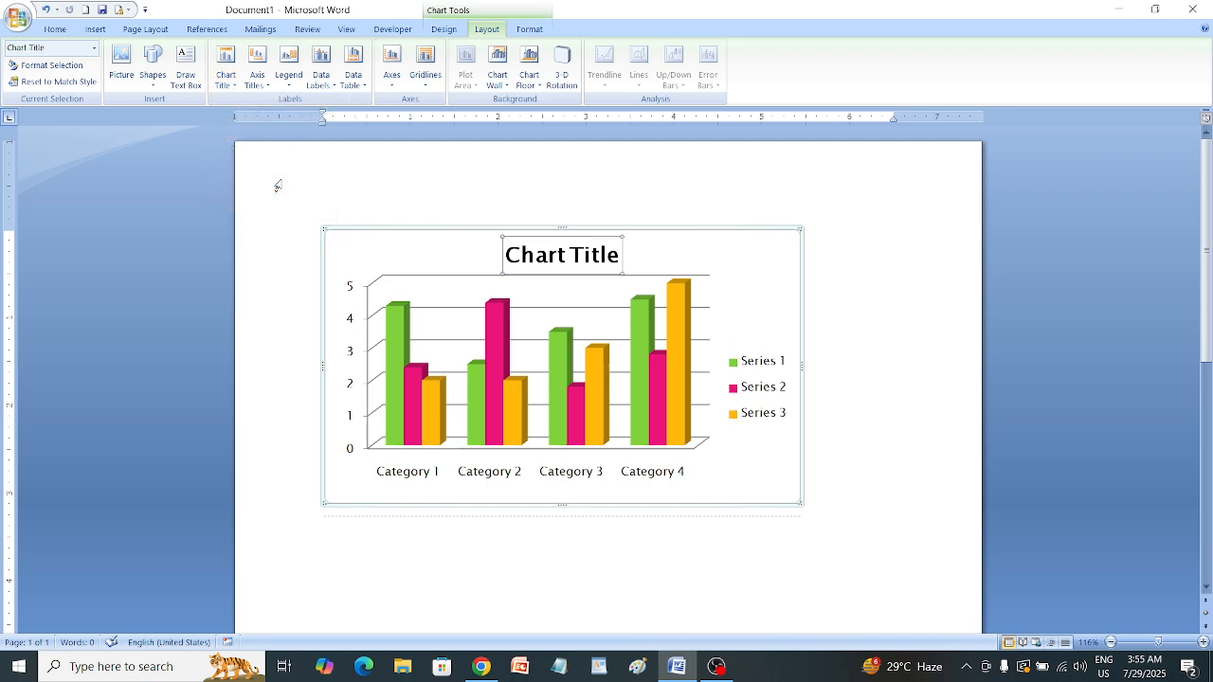
Remove the title from the chart by setting it to None
click(234, 81)
click(262, 112)
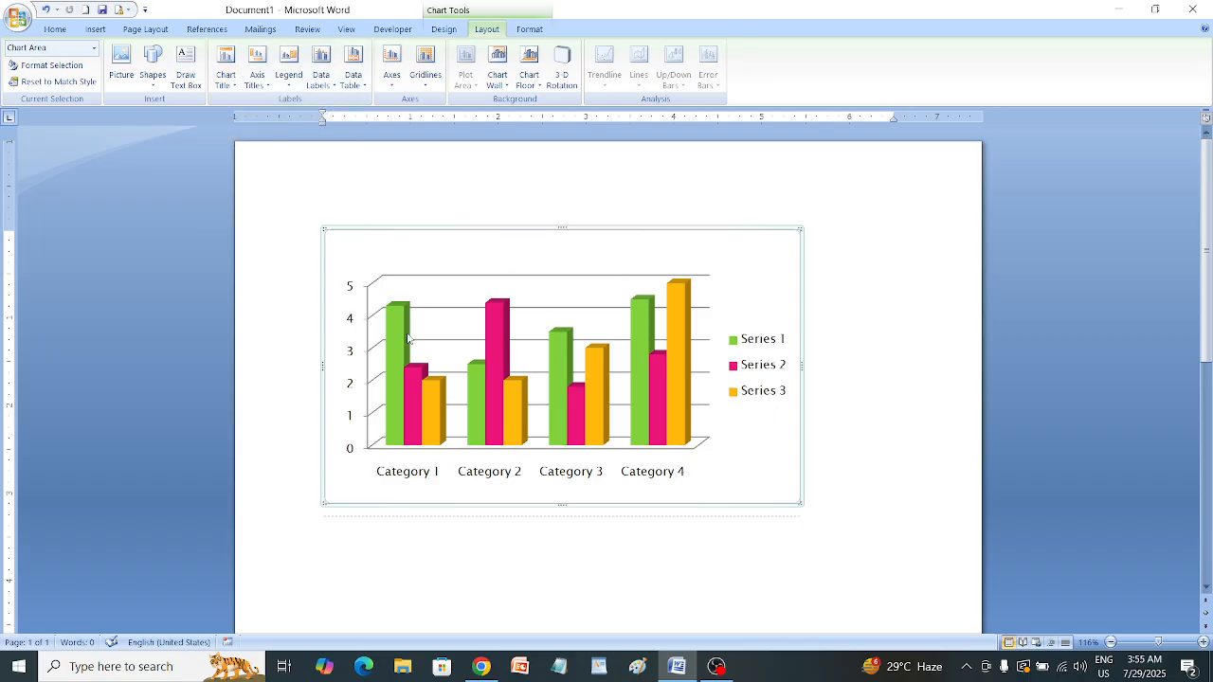
Examine the chart title's formatting options for fill, border color, border styles, shadow and 3-D format
click(232, 90)
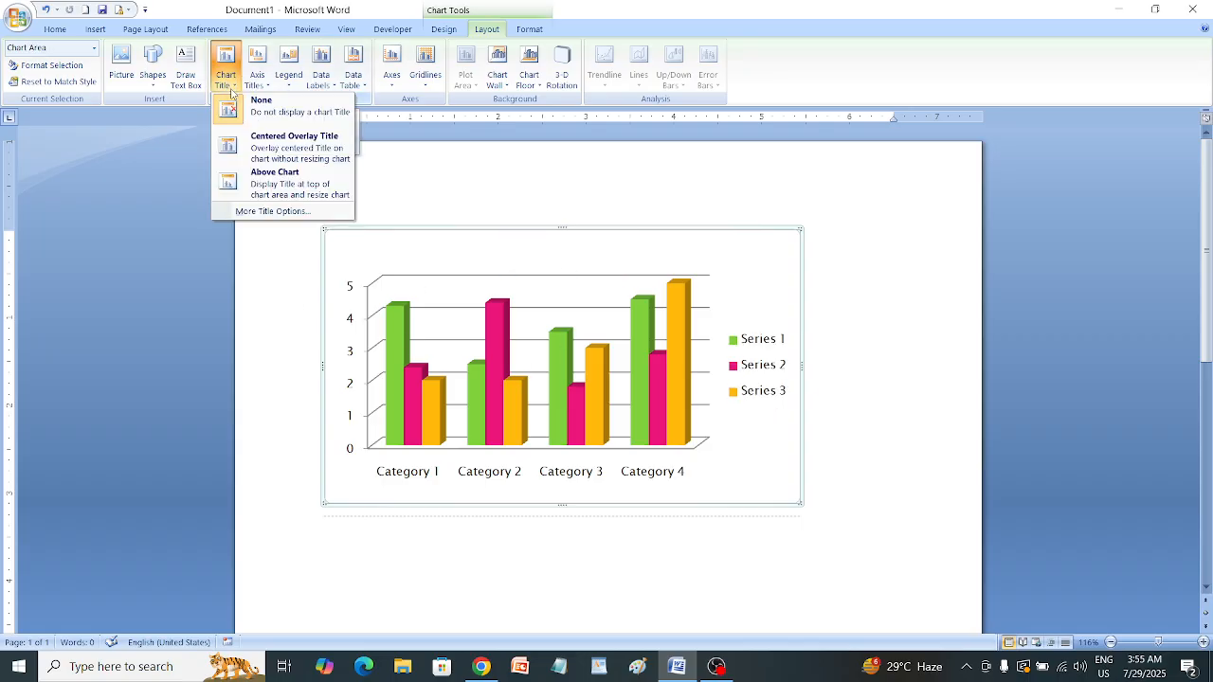
click(275, 213)
click(847, 99)
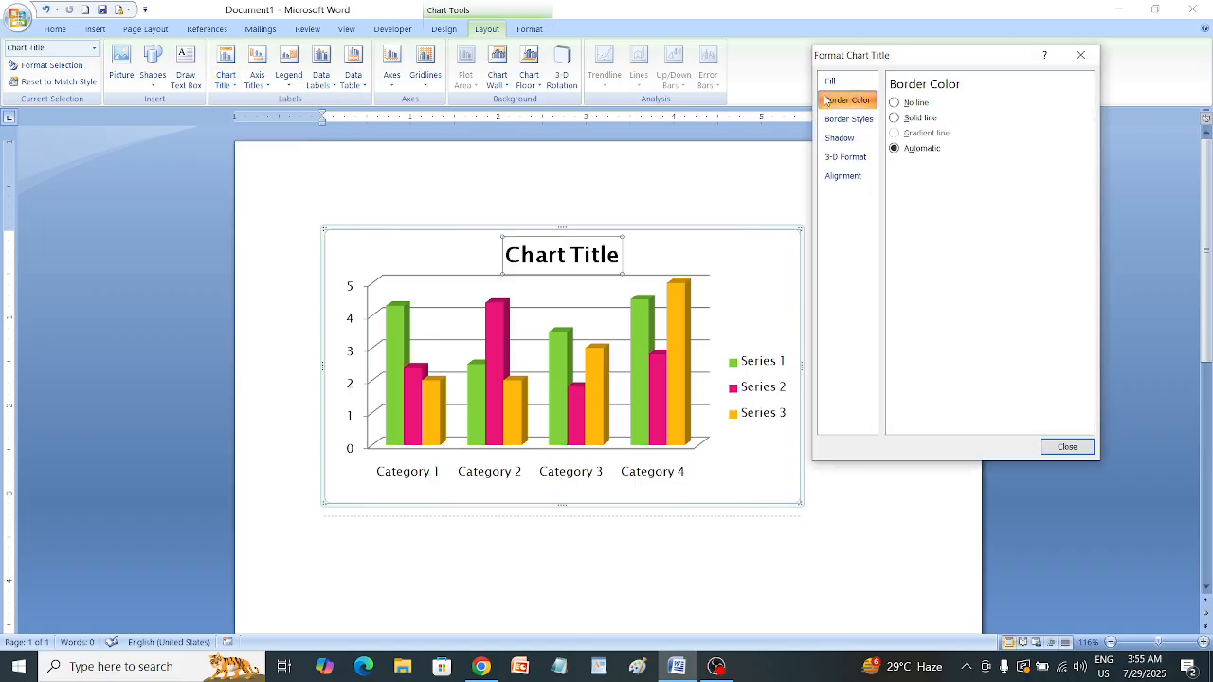
click(840, 137)
click(847, 156)
click(839, 138)
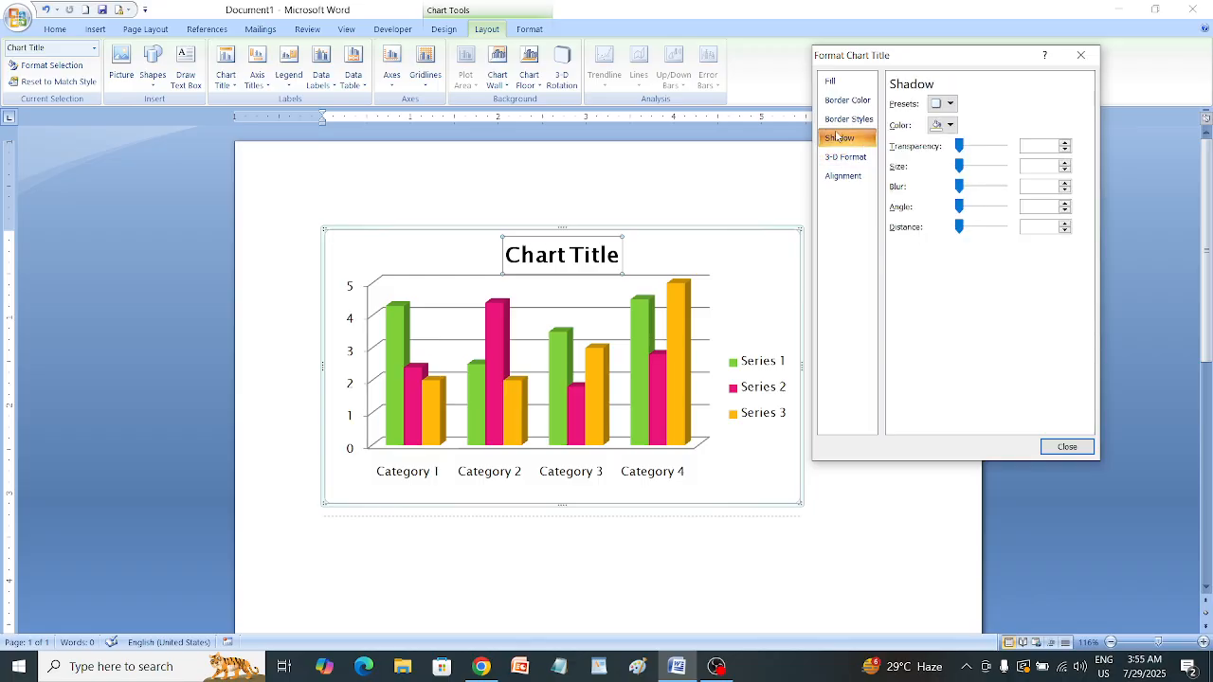
click(848, 119)
click(830, 81)
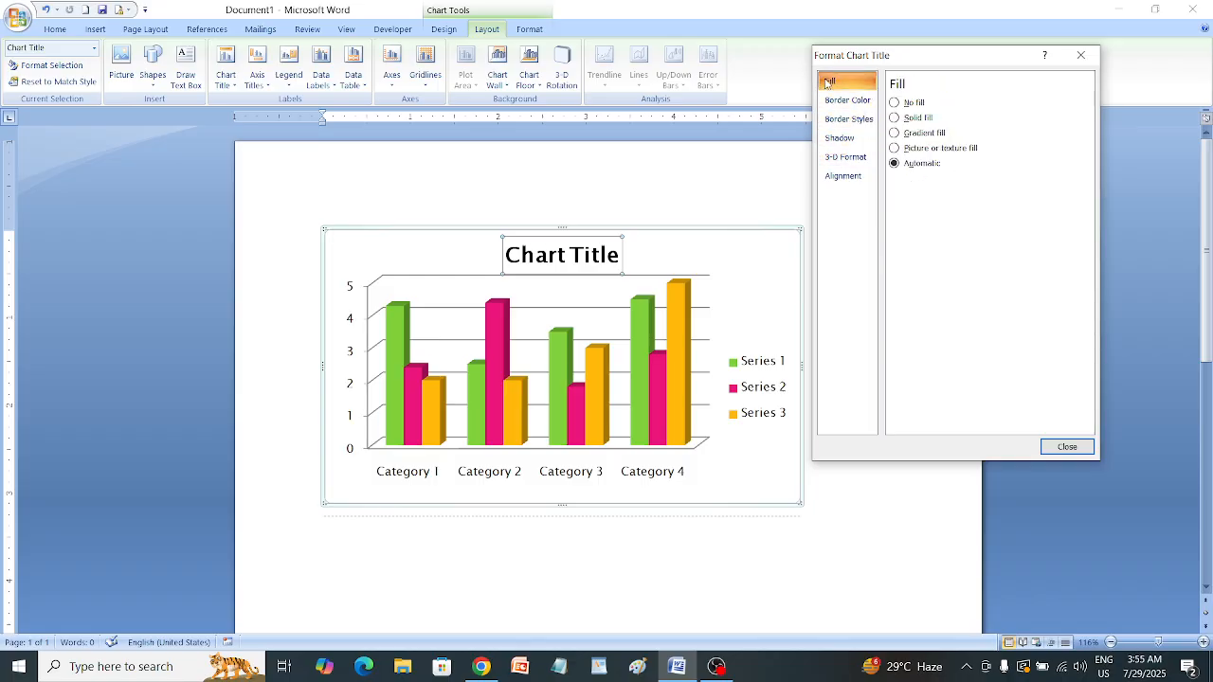
click(1081, 55)
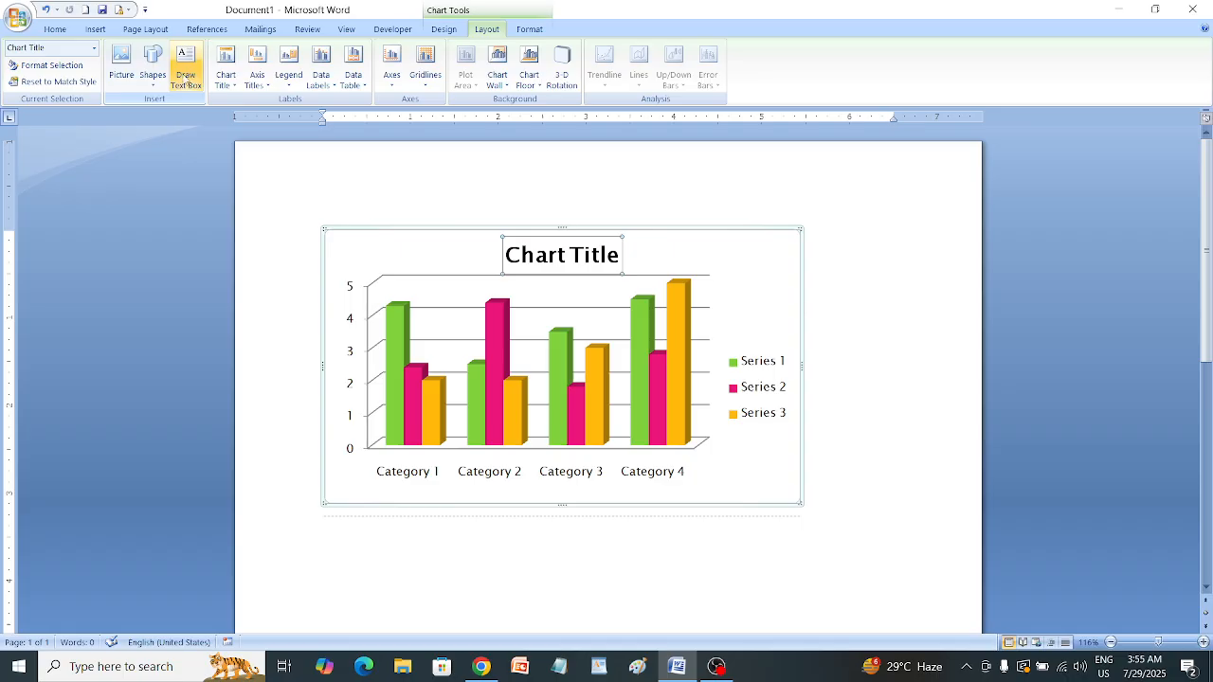
Add a primary horizontal axis title to the chart using the Title Below Axis option
click(263, 88)
mouse_move(282, 106)
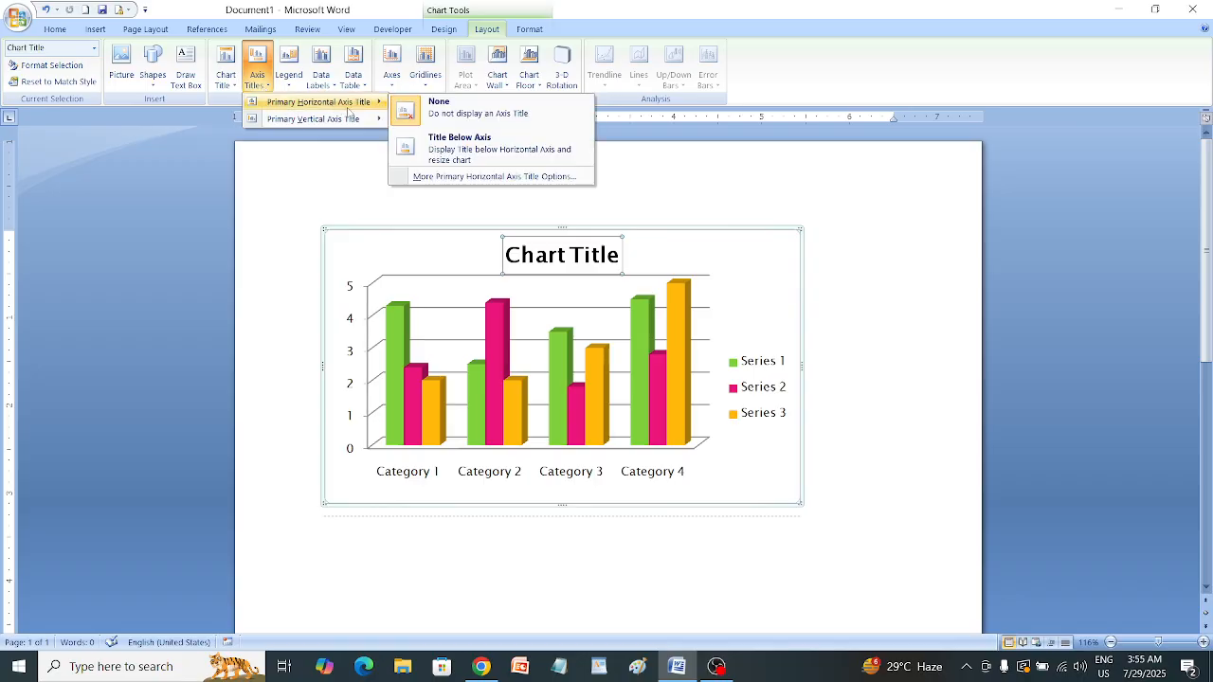
mouse_move(298, 126)
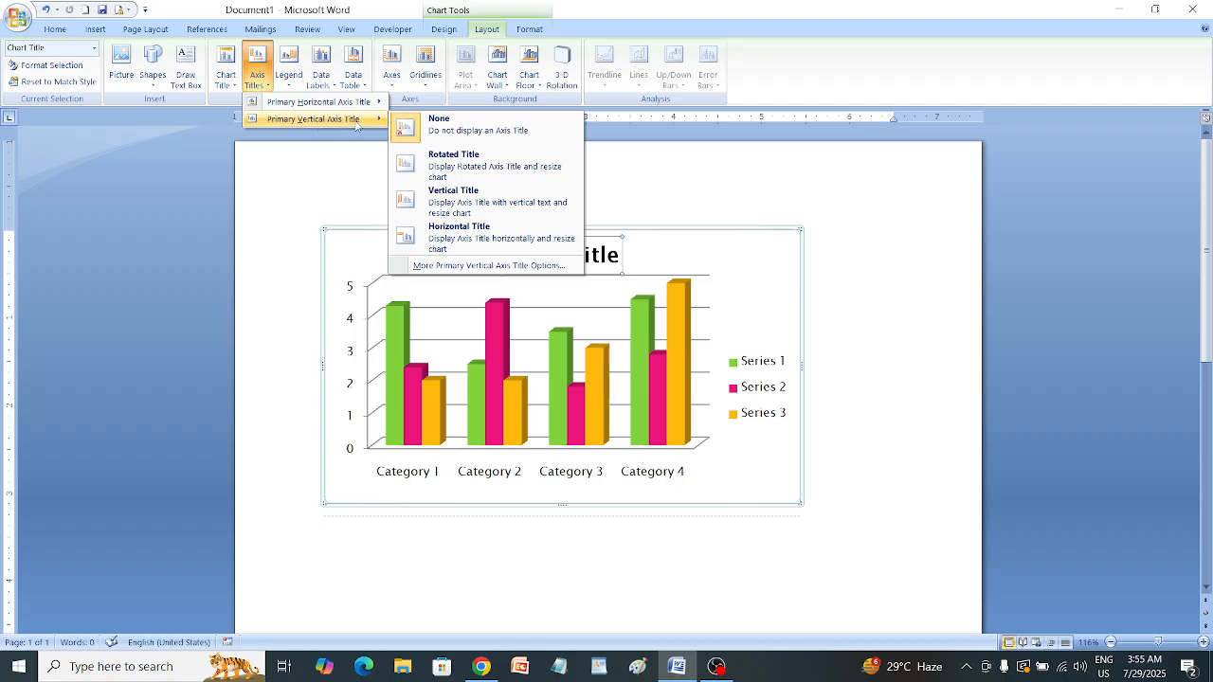
mouse_move(359, 107)
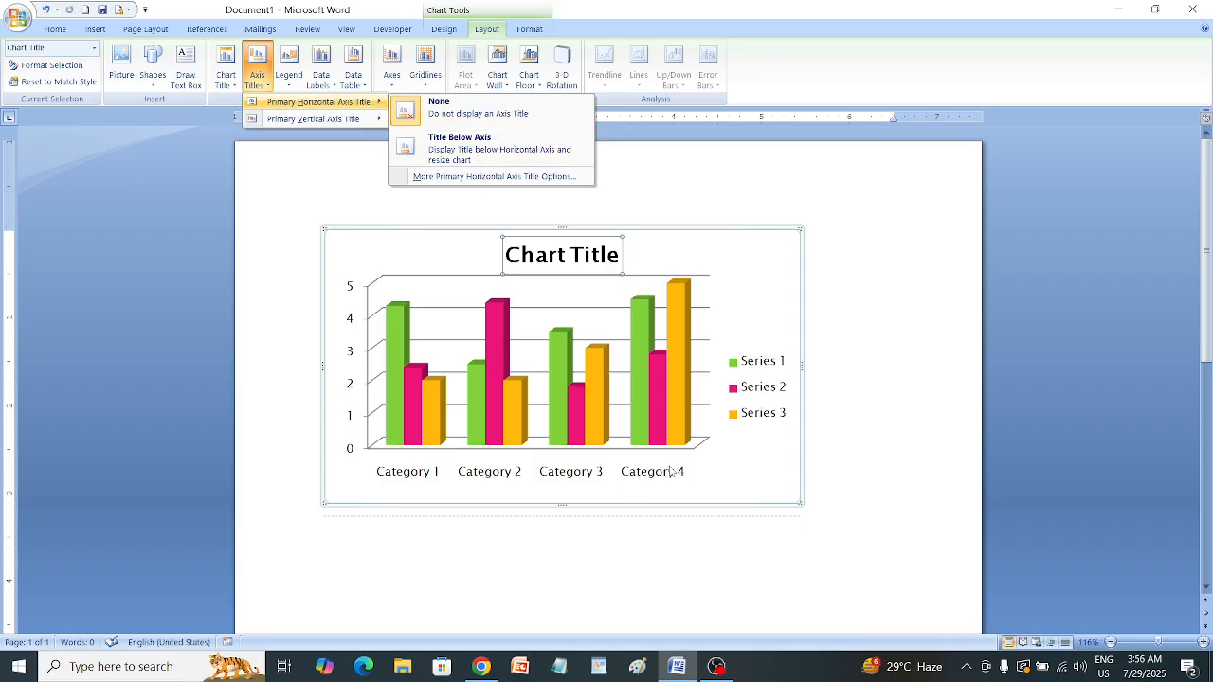
click(479, 152)
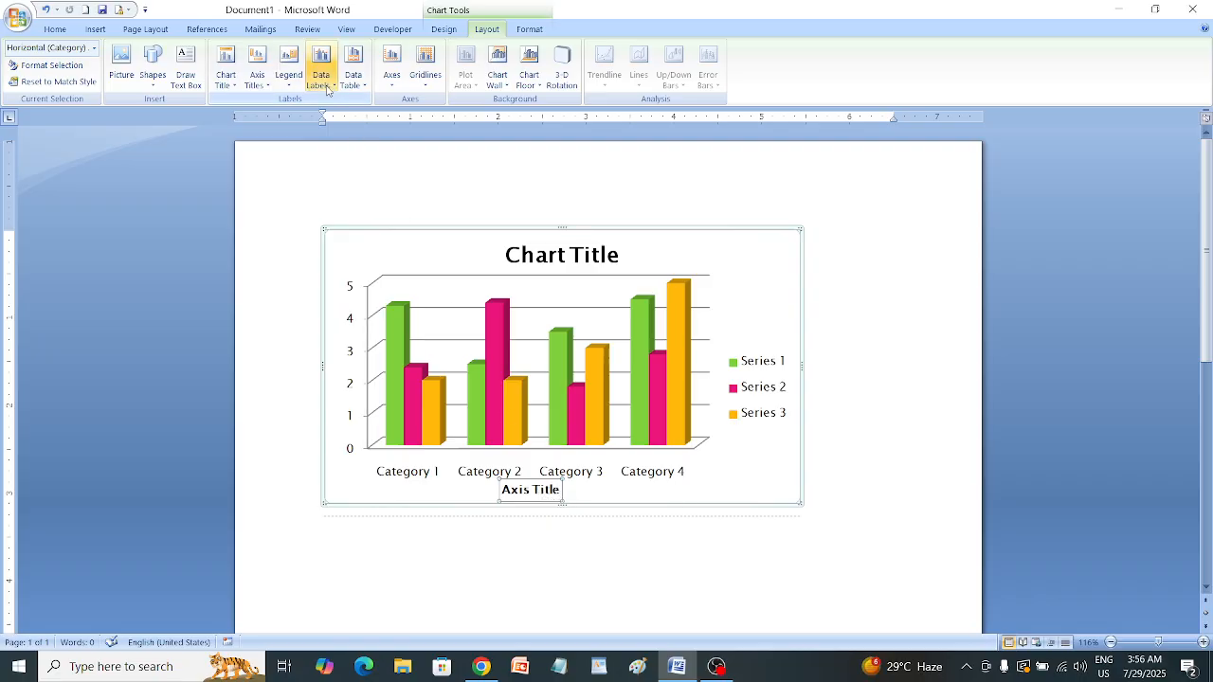
Apply a gradient fill to the horizontal axis title through its additional formatting options
click(257, 71)
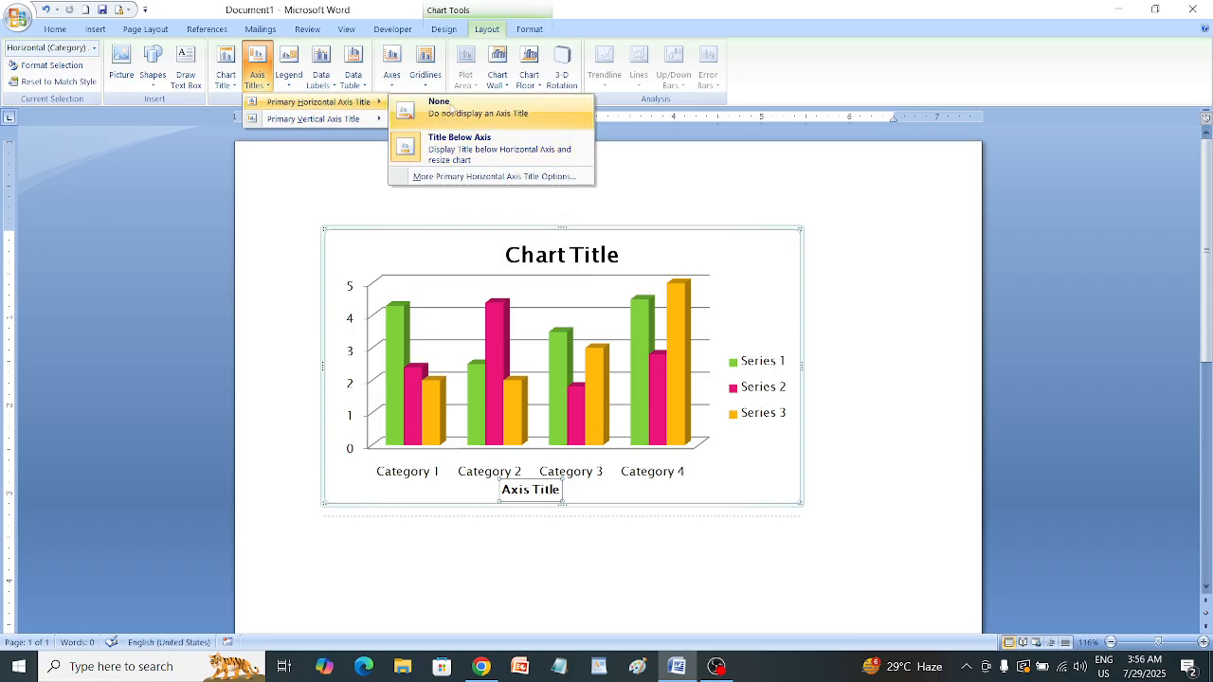
click(482, 177)
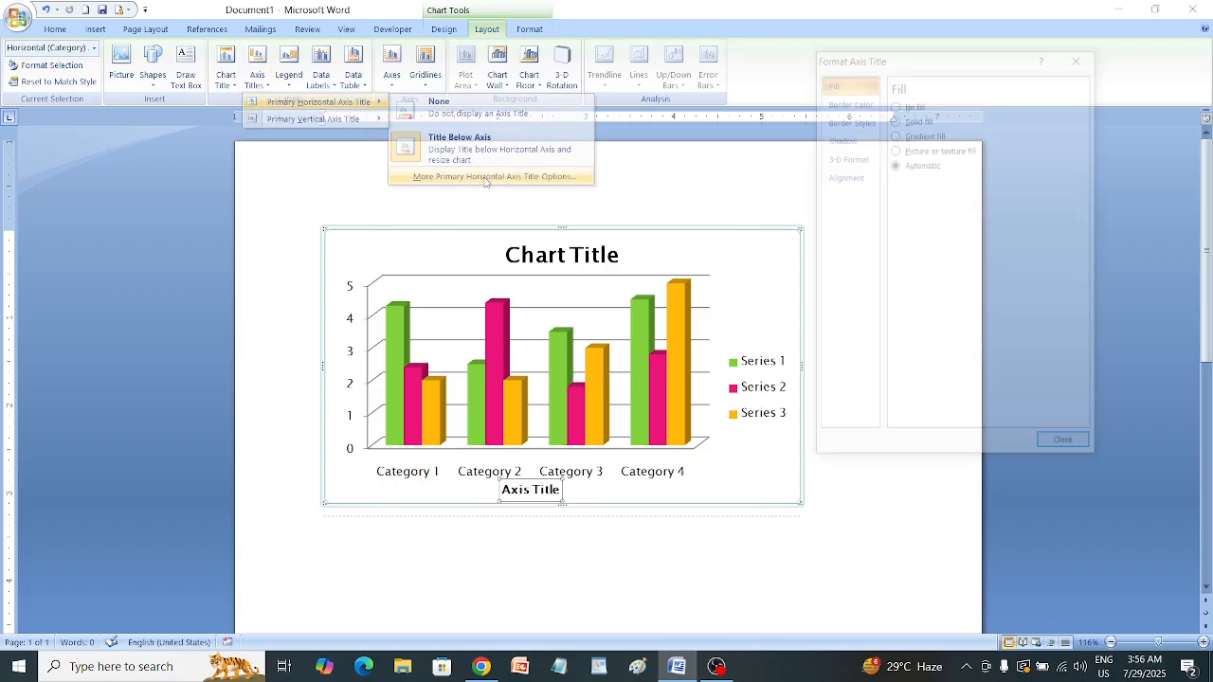
click(905, 117)
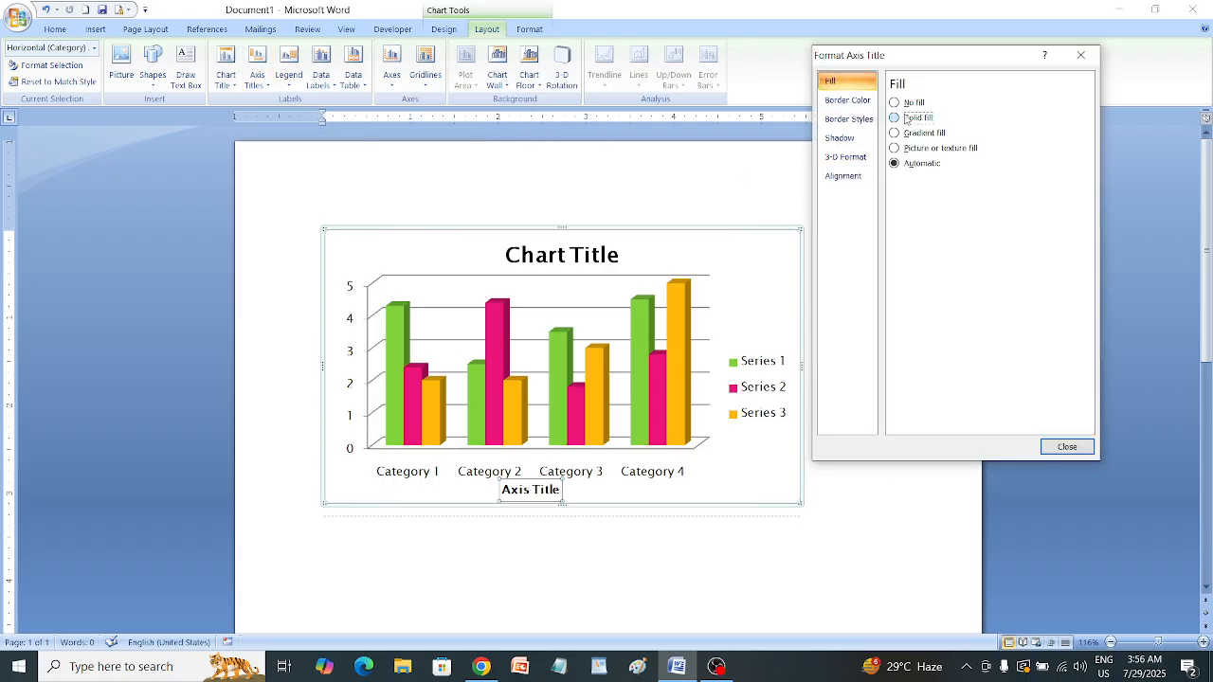
click(908, 133)
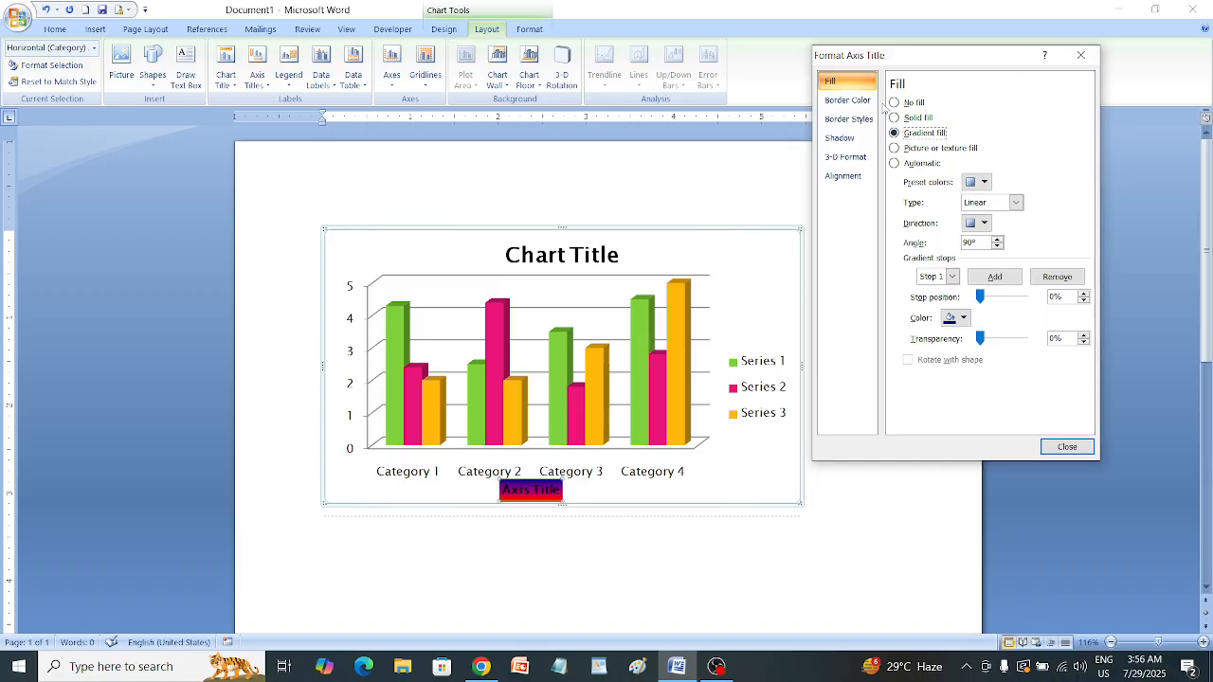
click(1080, 55)
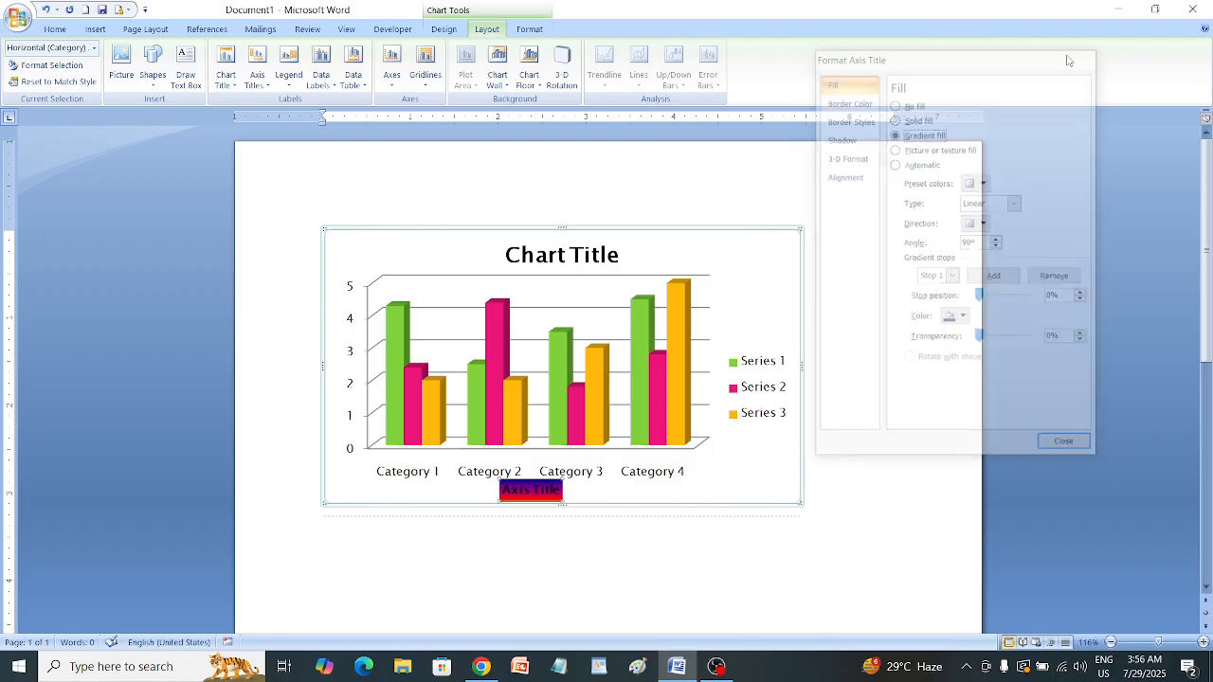
Remove the primary horizontal axis title by setting it to None
click(232, 74)
click(257, 72)
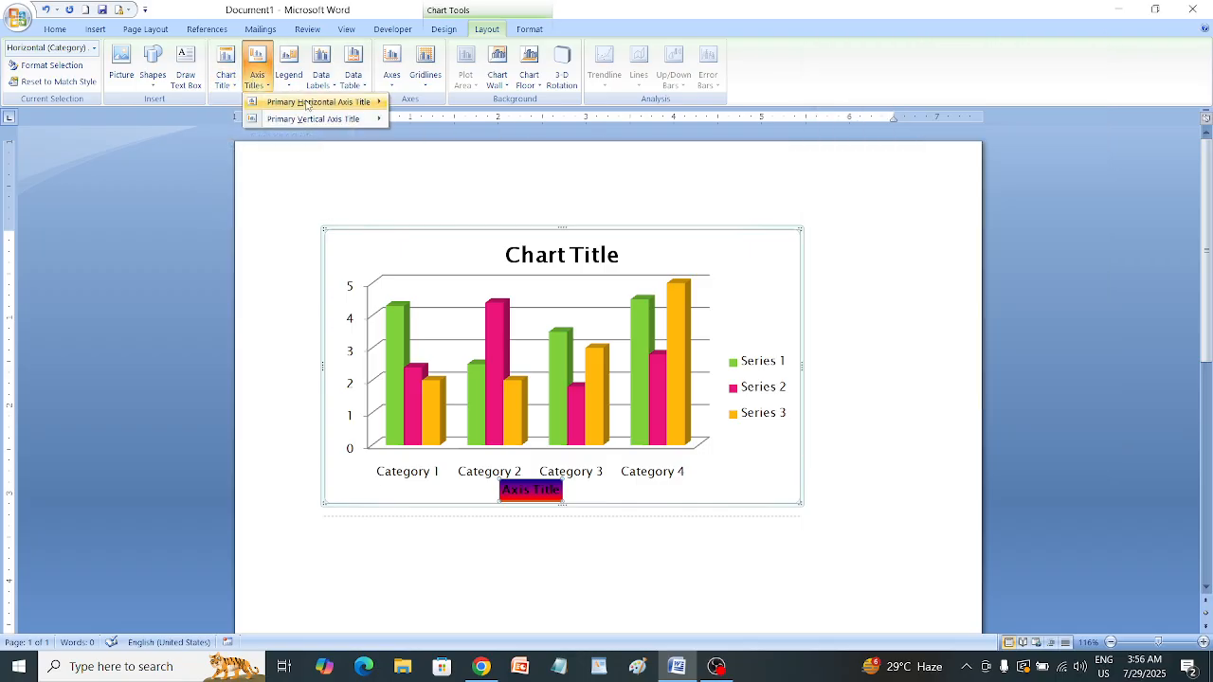
mouse_move(345, 106)
click(474, 107)
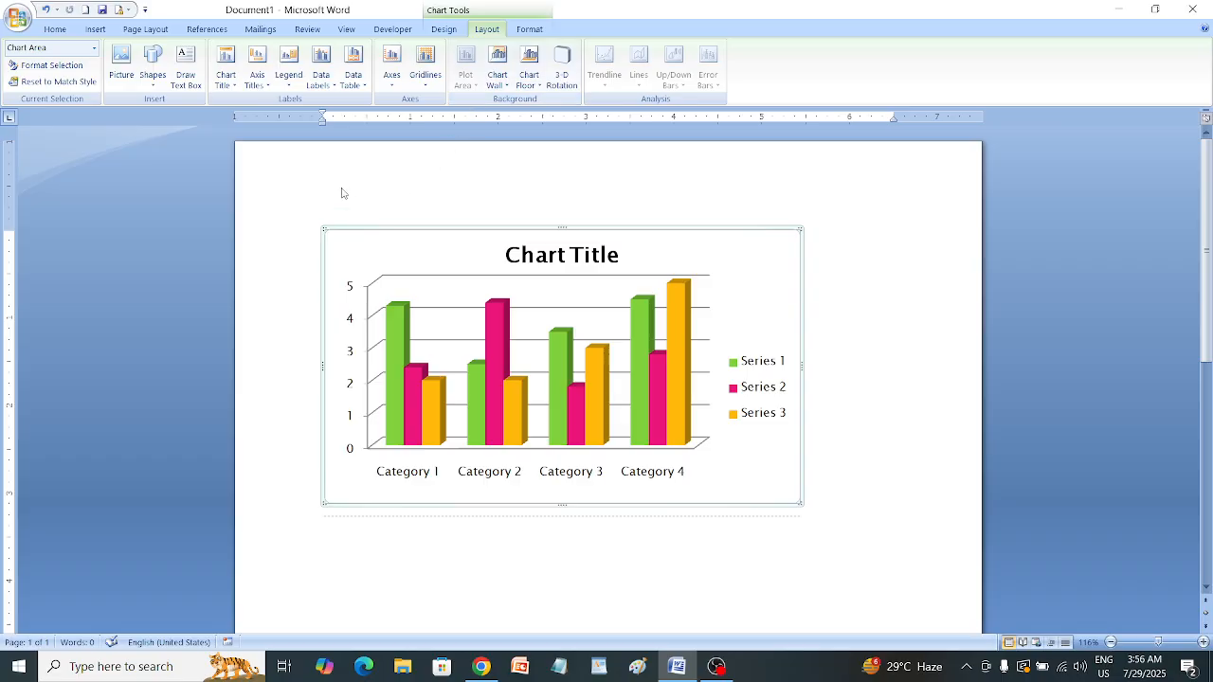
Add a primary vertical axis title to the chart using the Rotated Title option
click(257, 74)
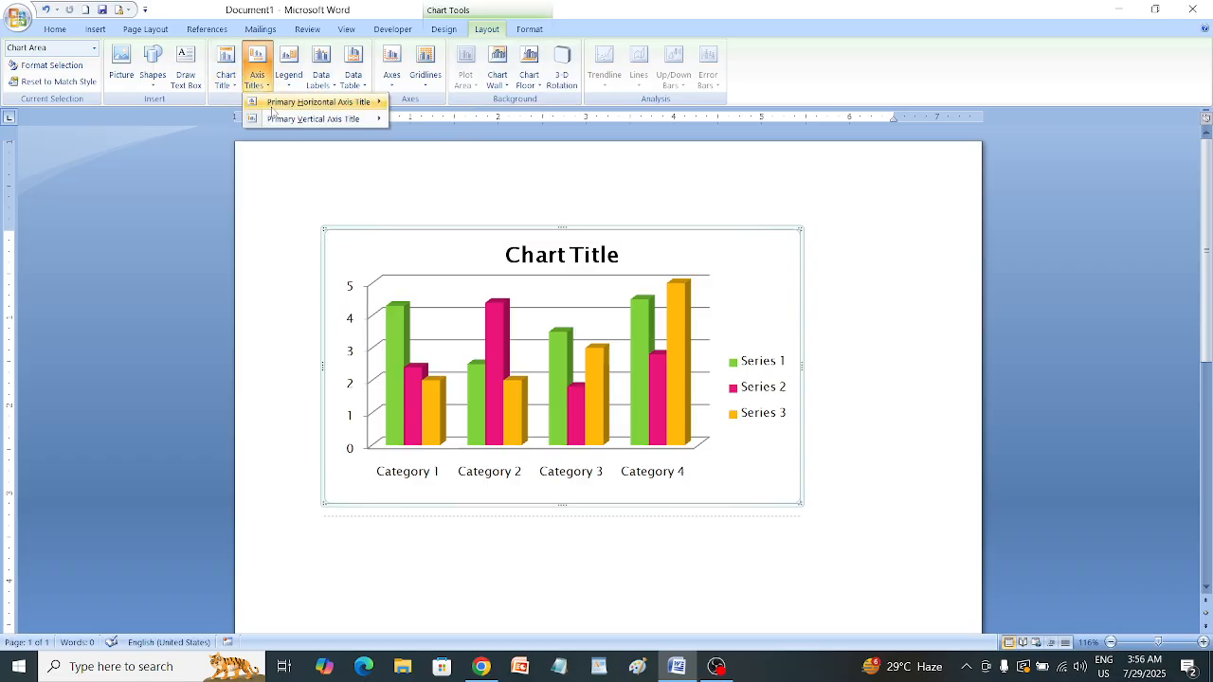
mouse_move(287, 122)
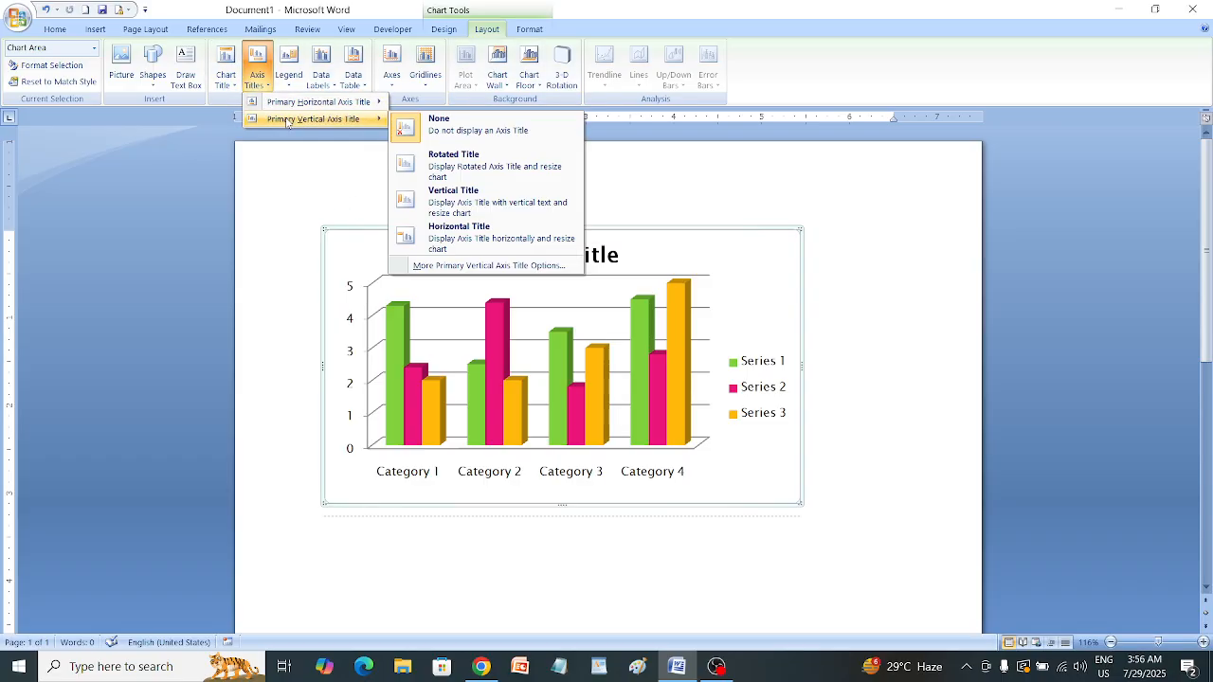
click(462, 174)
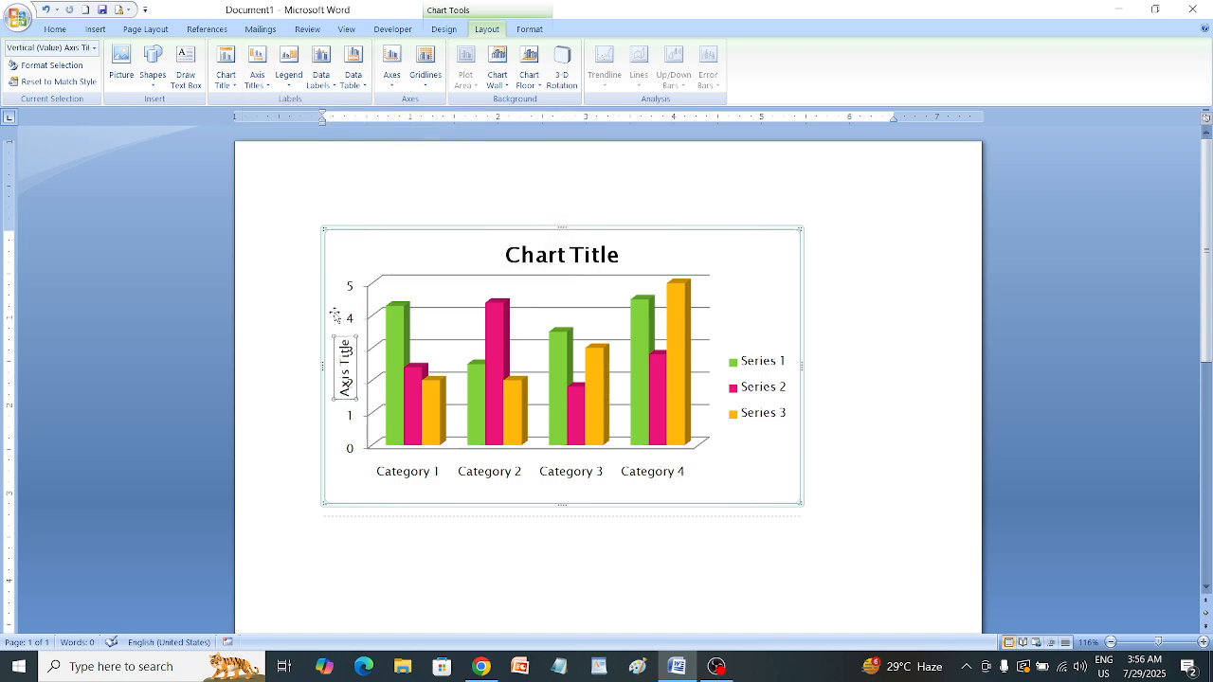
Switch the primary vertical axis title to the Vertical Title option and subsequently to Horizontal Title
click(257, 80)
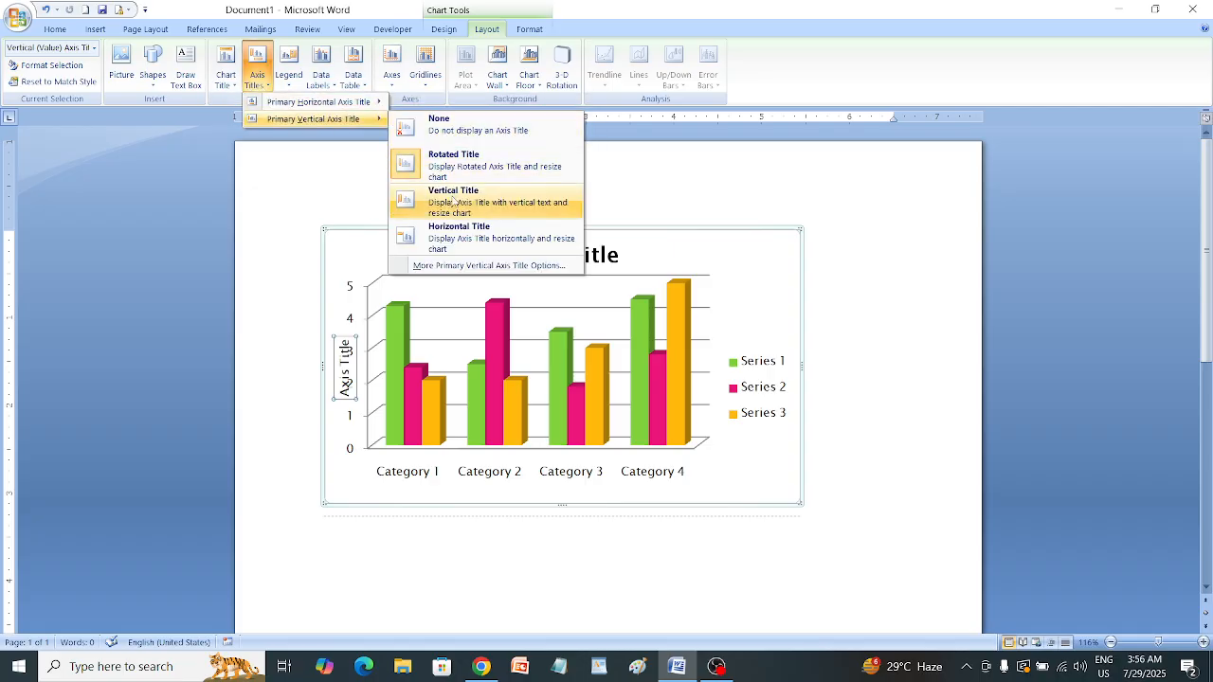
click(453, 199)
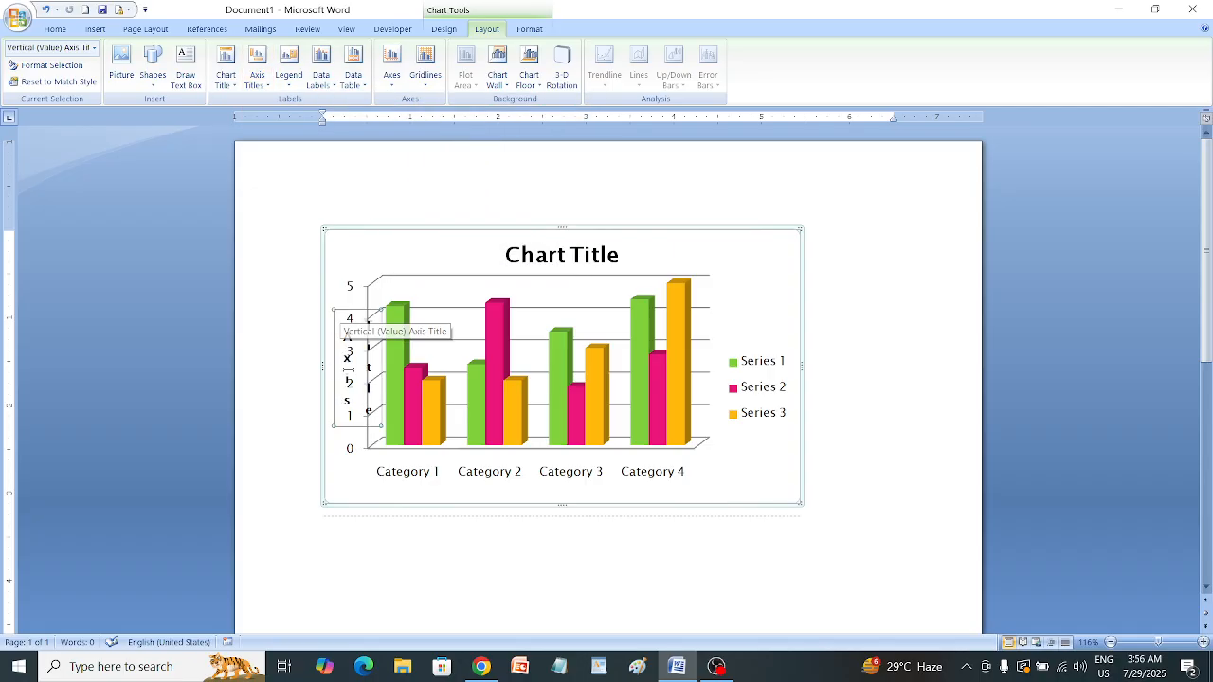
click(257, 75)
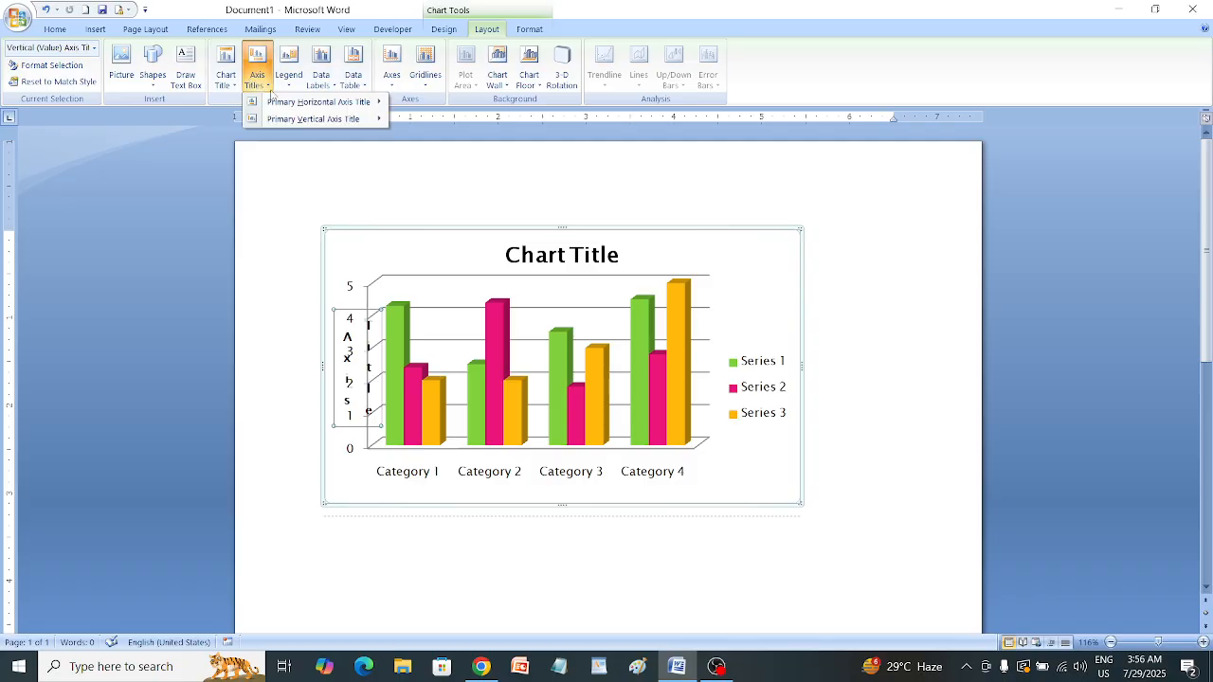
mouse_move(322, 119)
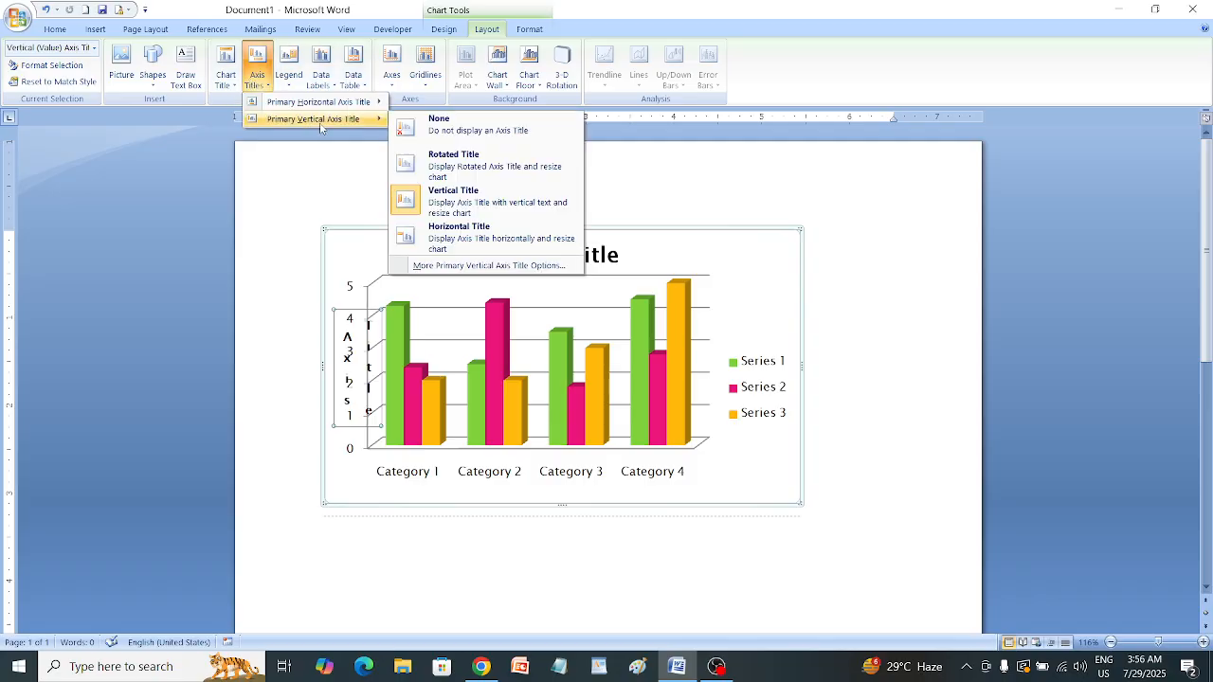
click(464, 239)
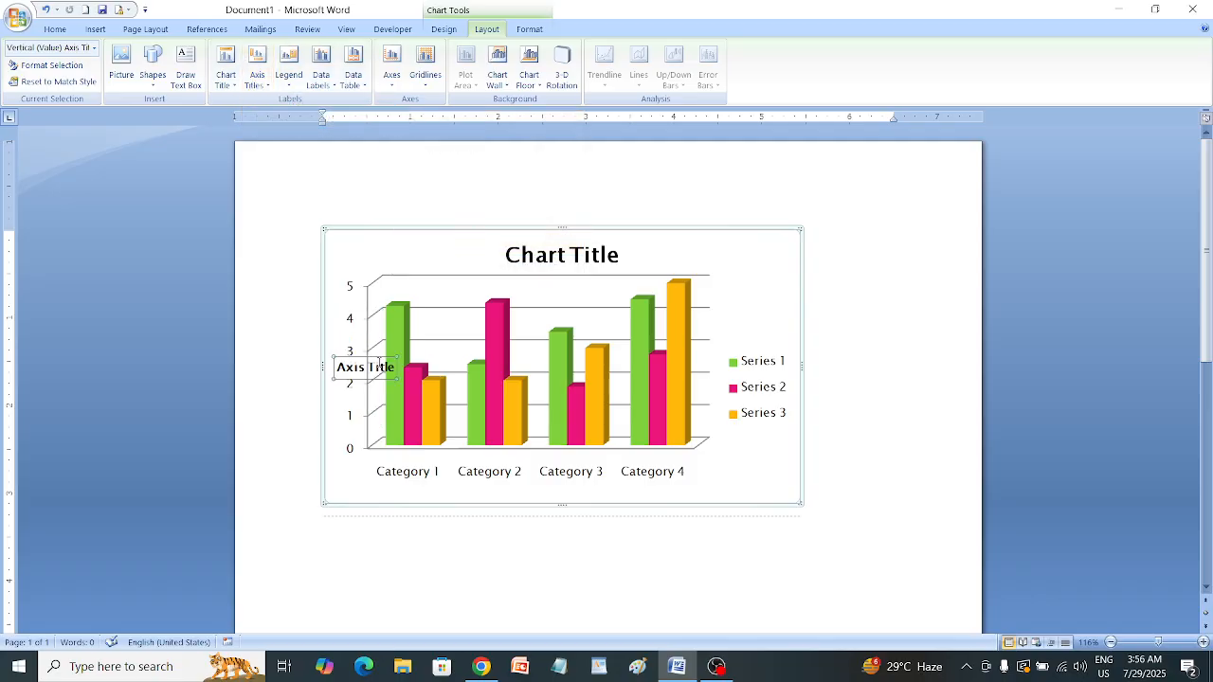
Try the picture or texture fill and no fill on the vertical axis title, and settle on a solid fill
click(262, 89)
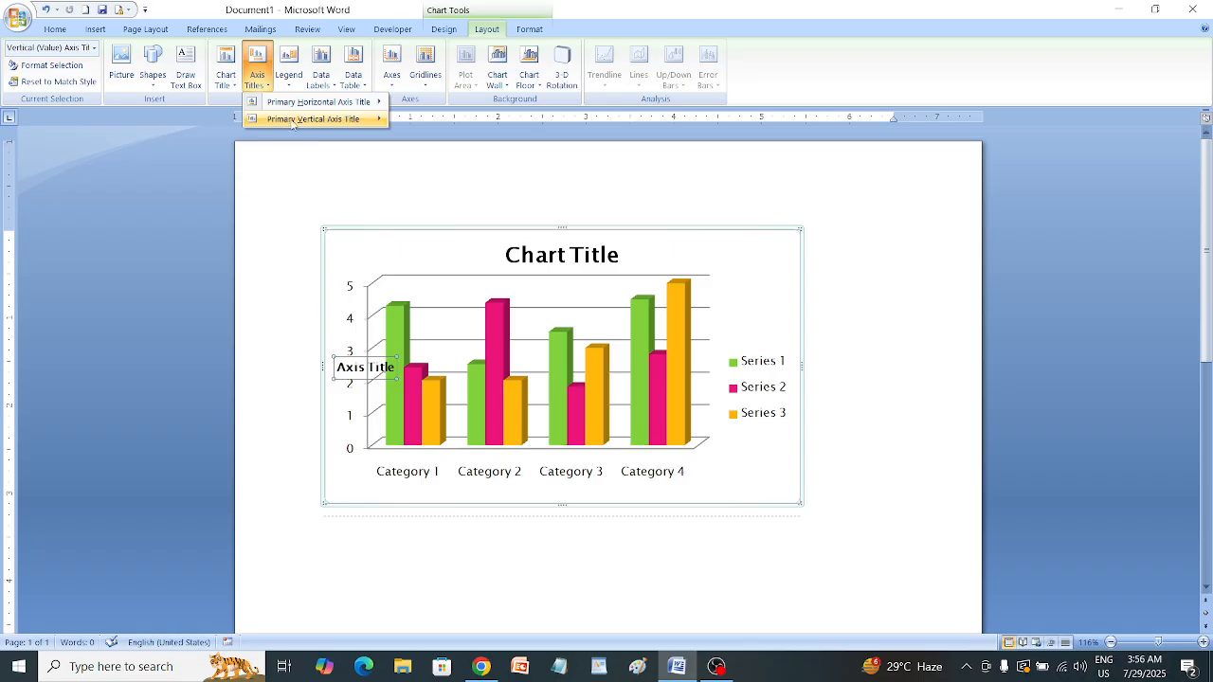
mouse_move(322, 119)
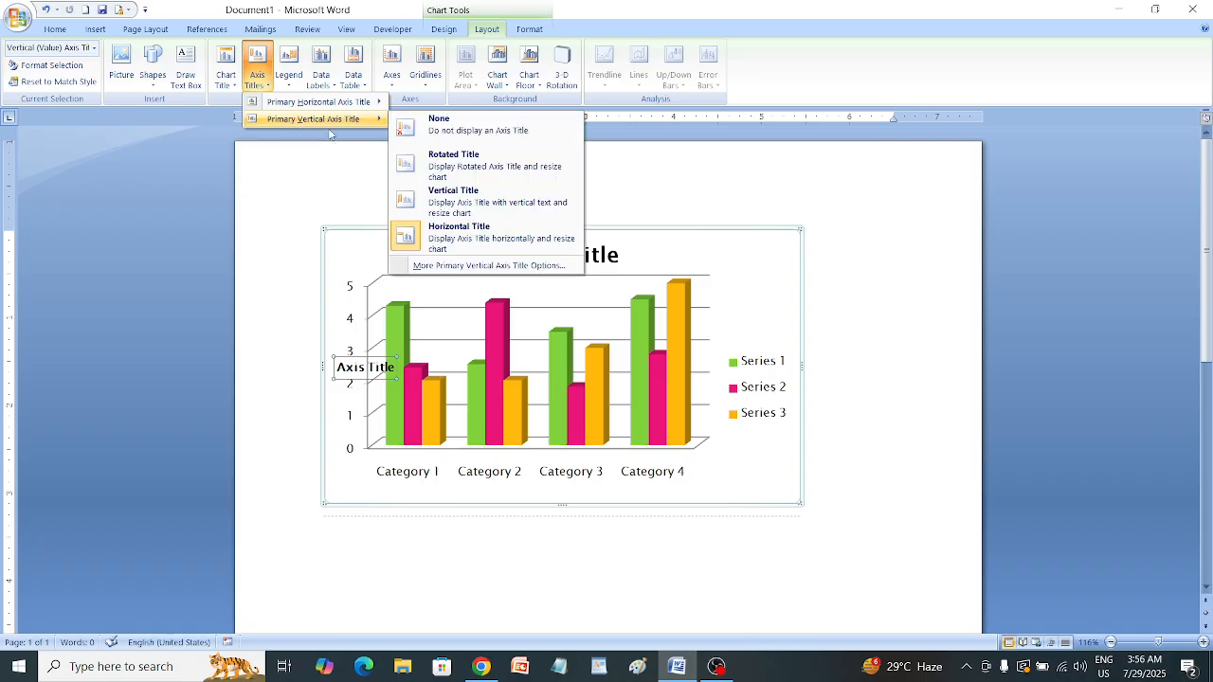
click(491, 267)
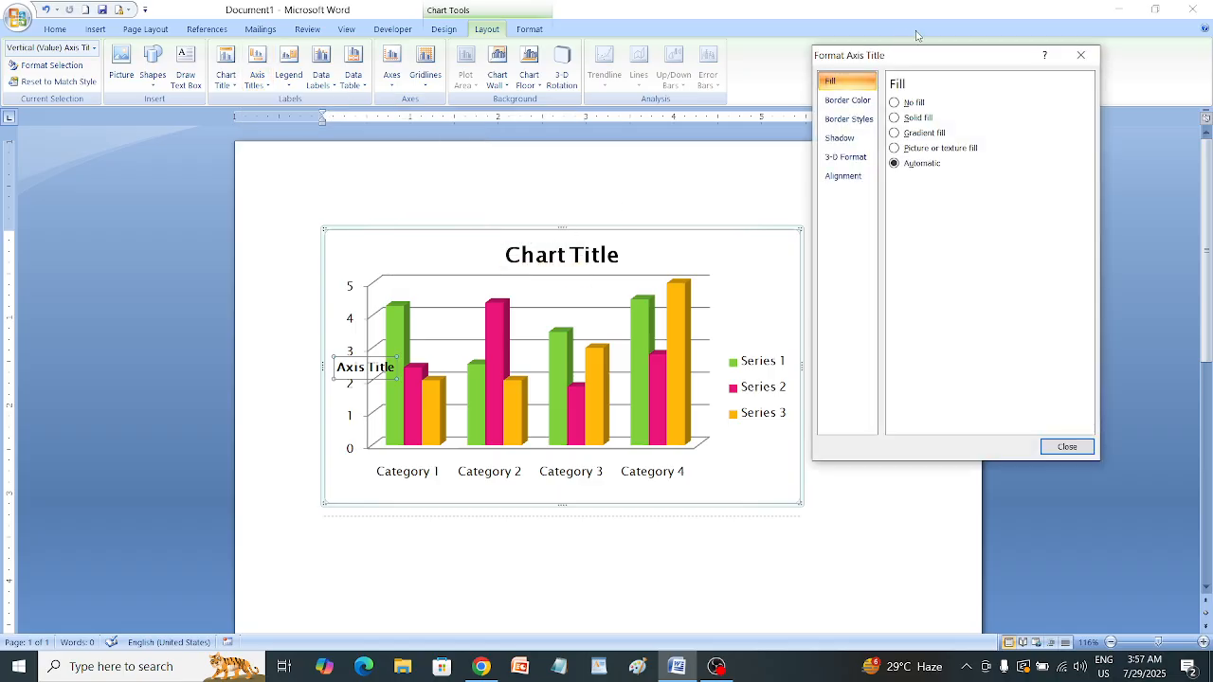
click(918, 149)
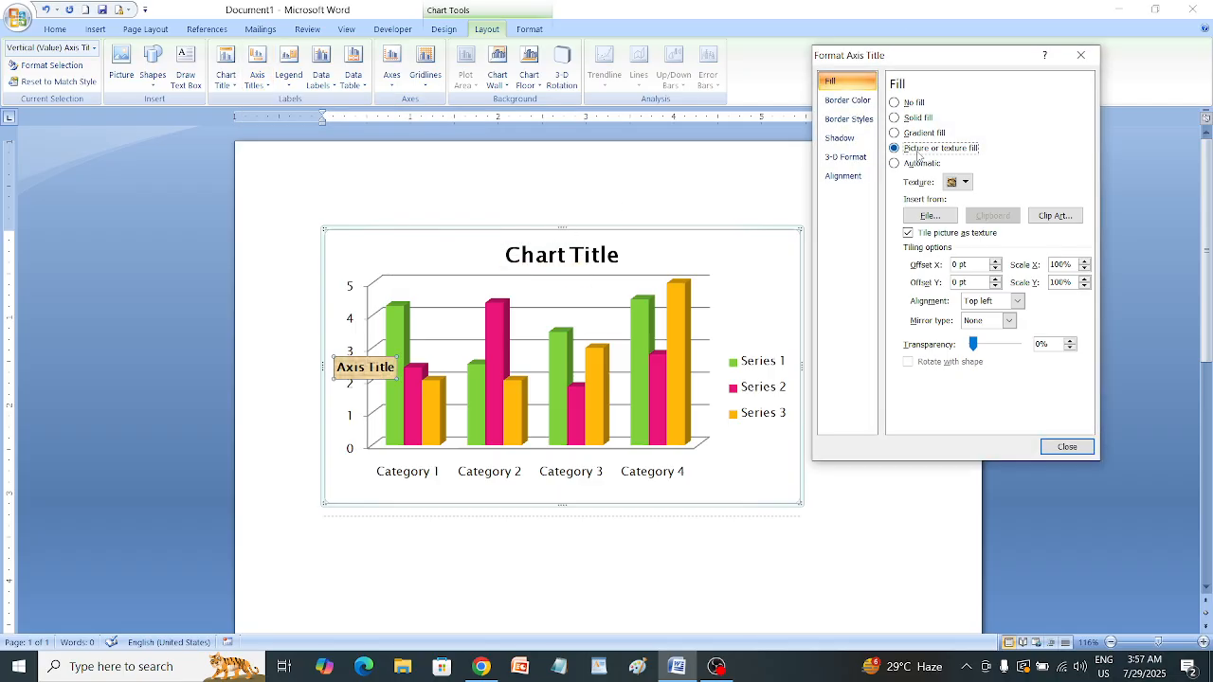
click(896, 104)
click(897, 118)
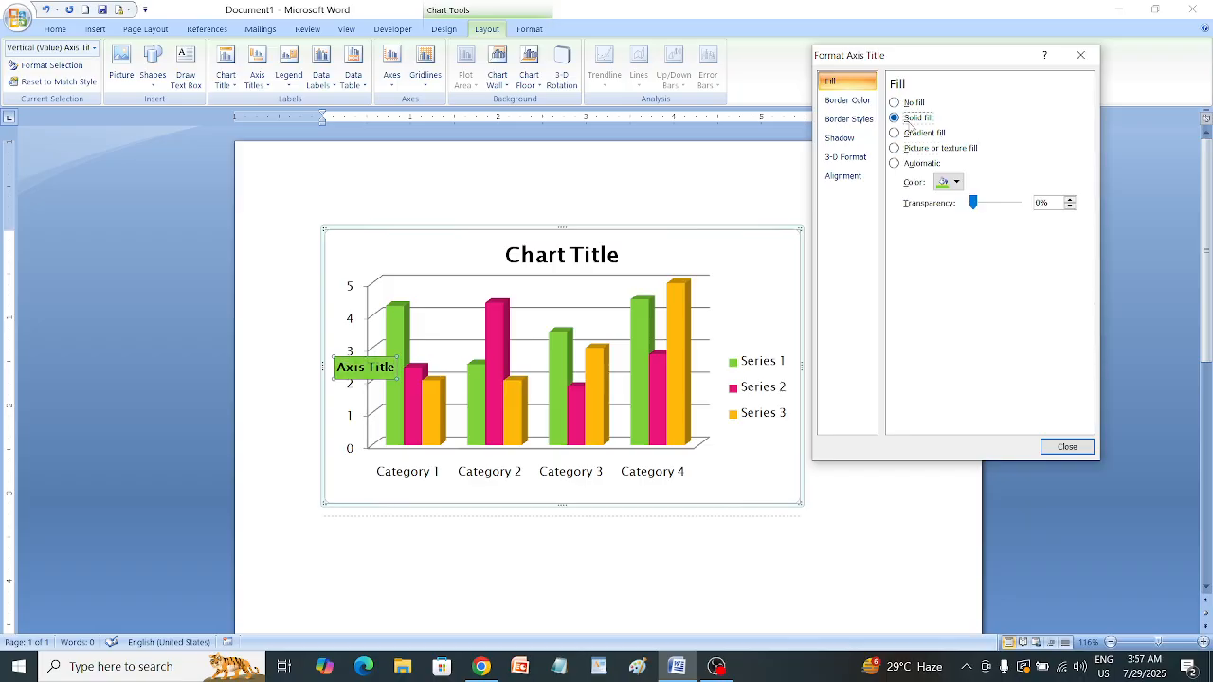
click(1081, 55)
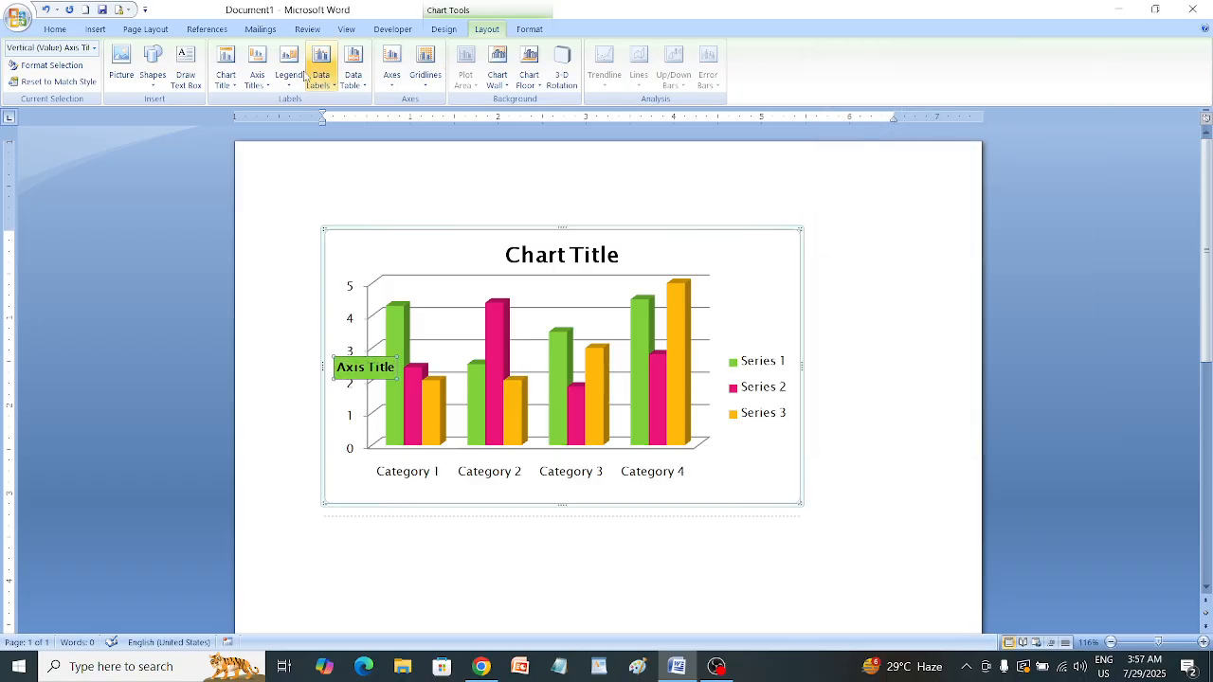
Remove the primary vertical axis title by setting it to None
click(258, 84)
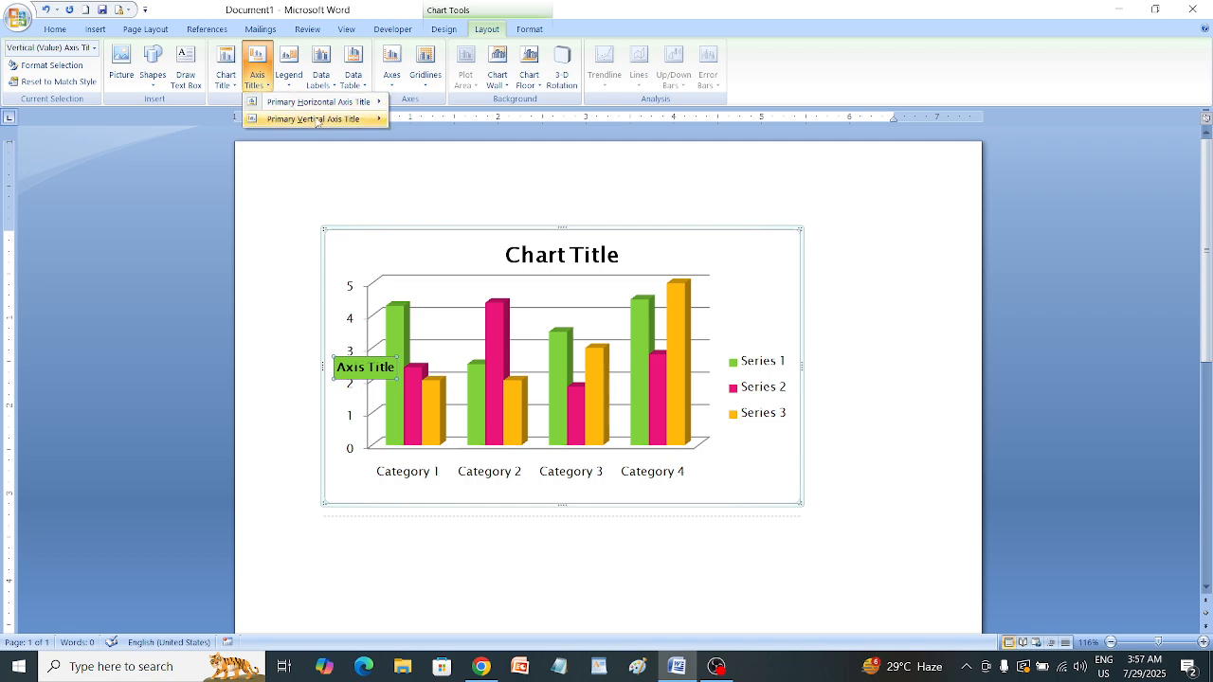
mouse_move(308, 120)
click(450, 128)
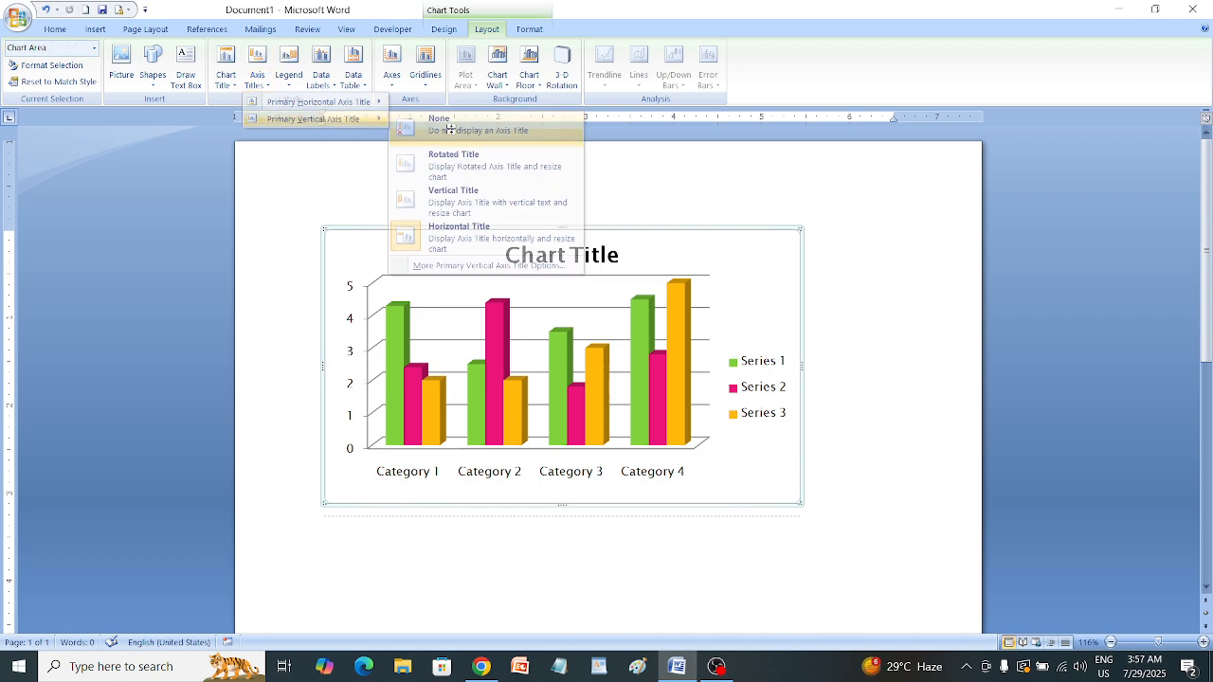
Turn off the chart legend and restore it with the Show Legend at Right option
click(289, 81)
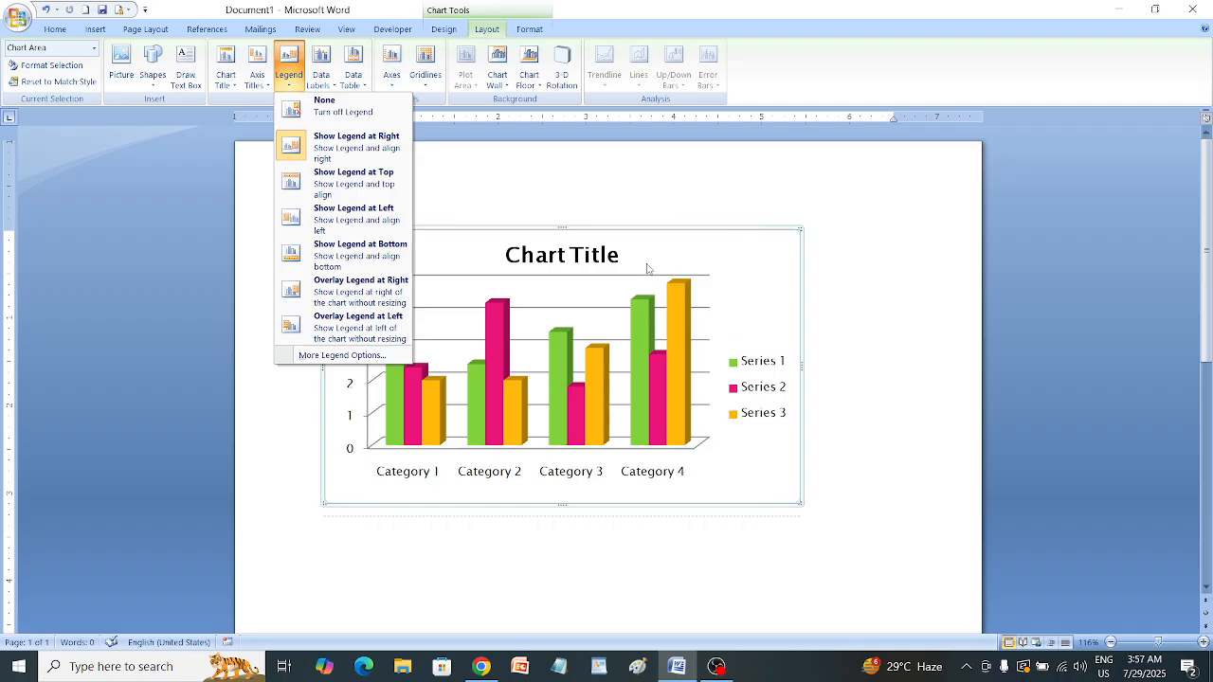
click(324, 107)
click(288, 84)
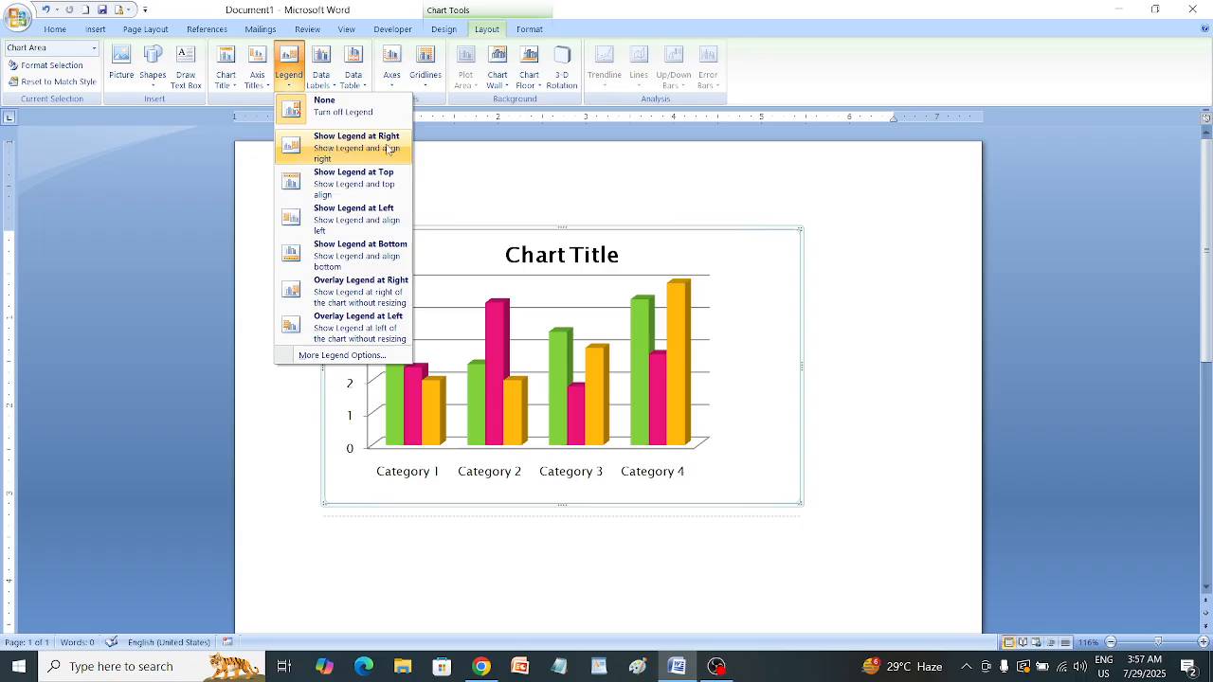
click(366, 149)
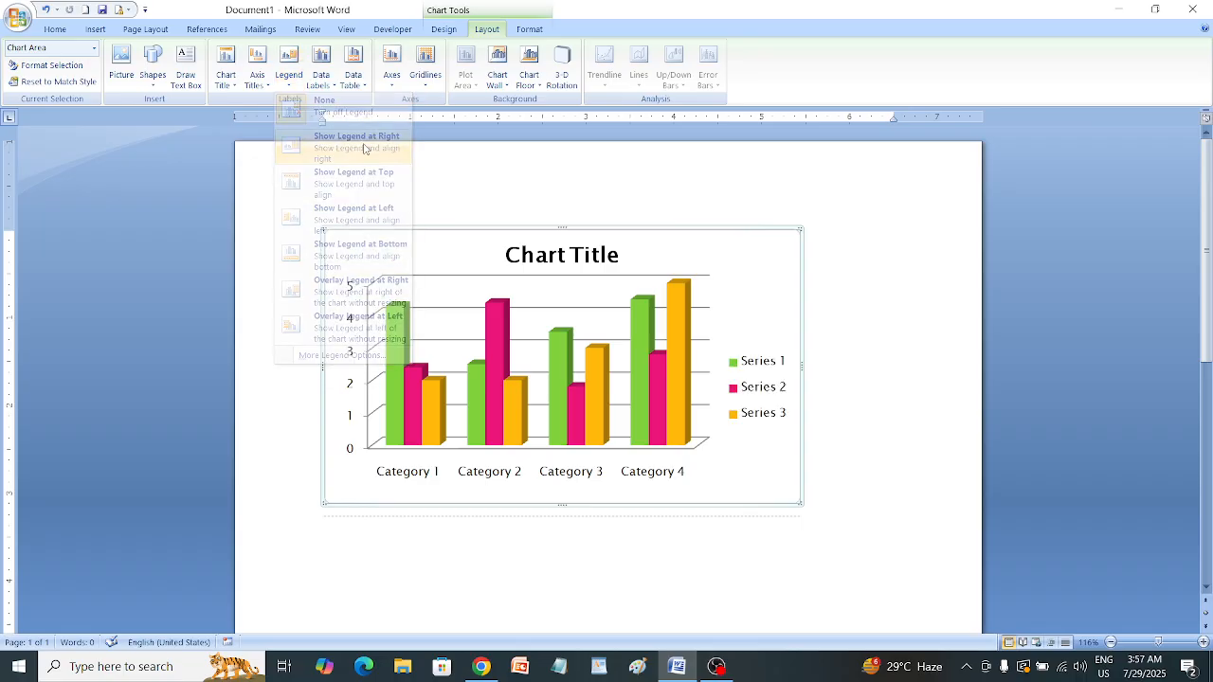
Move the chart legend using Show Legend at Top, followed by Show Legend at Left
click(288, 84)
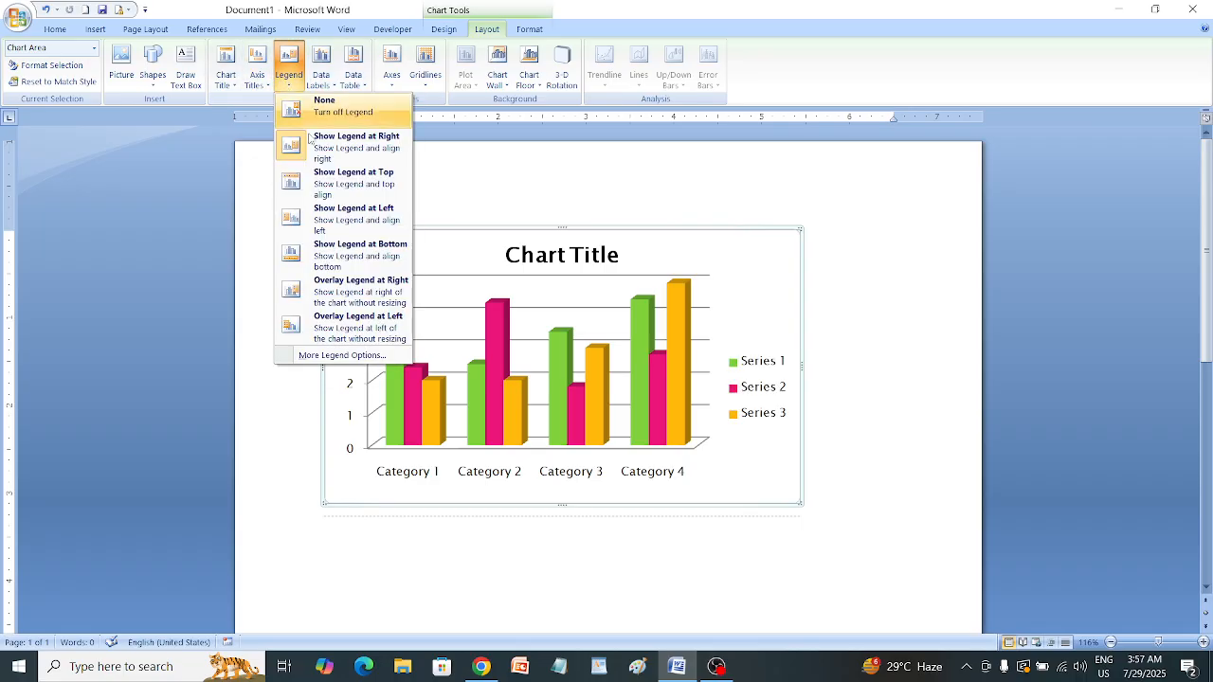
click(363, 186)
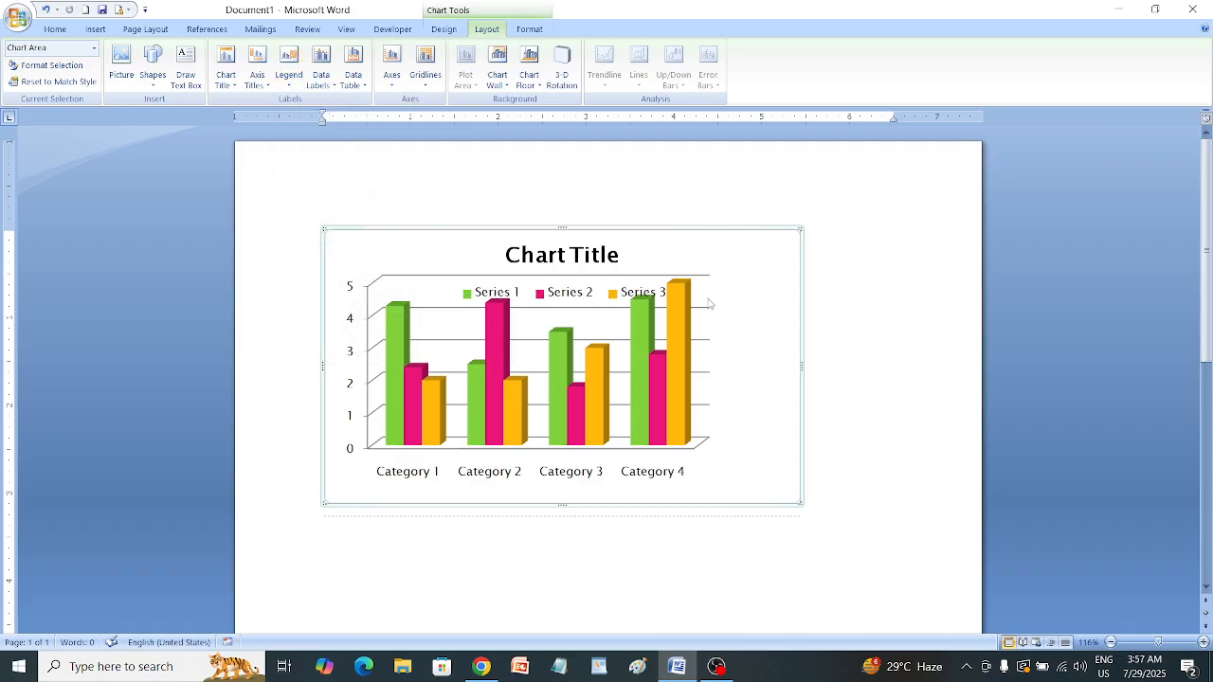
click(289, 76)
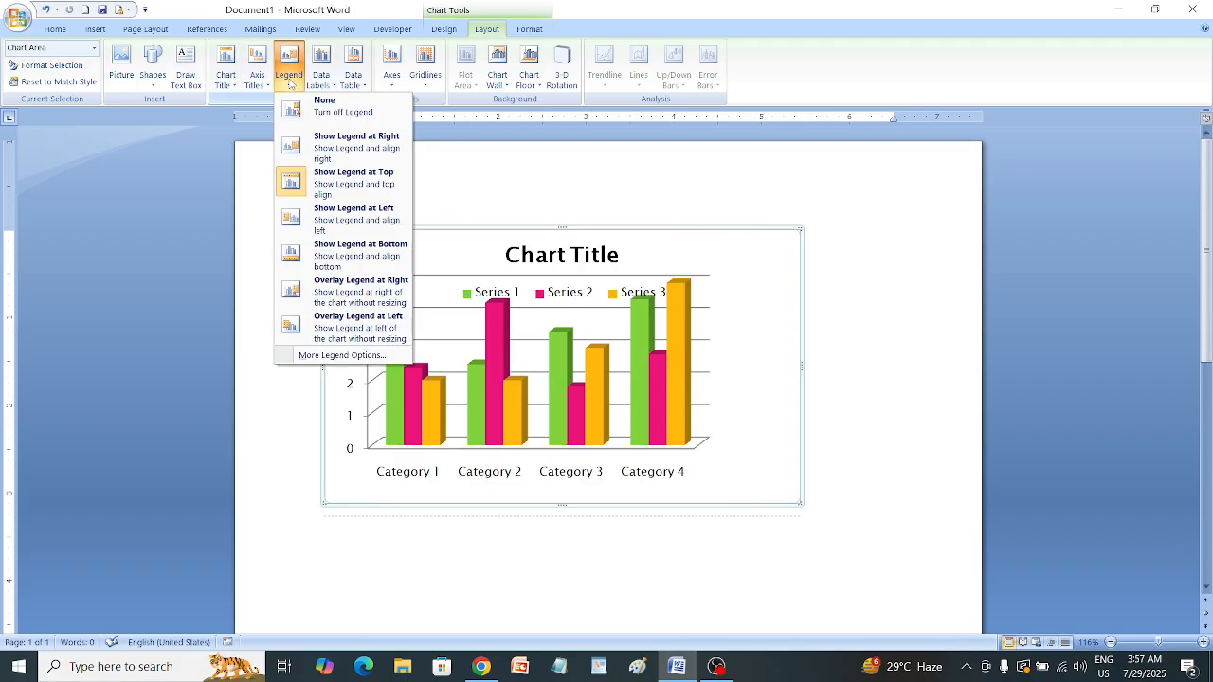
click(343, 221)
Try the Overlay Legend at Right and Overlay Legend at Left options, and leave the legend on Overlay Legend at Right
click(289, 76)
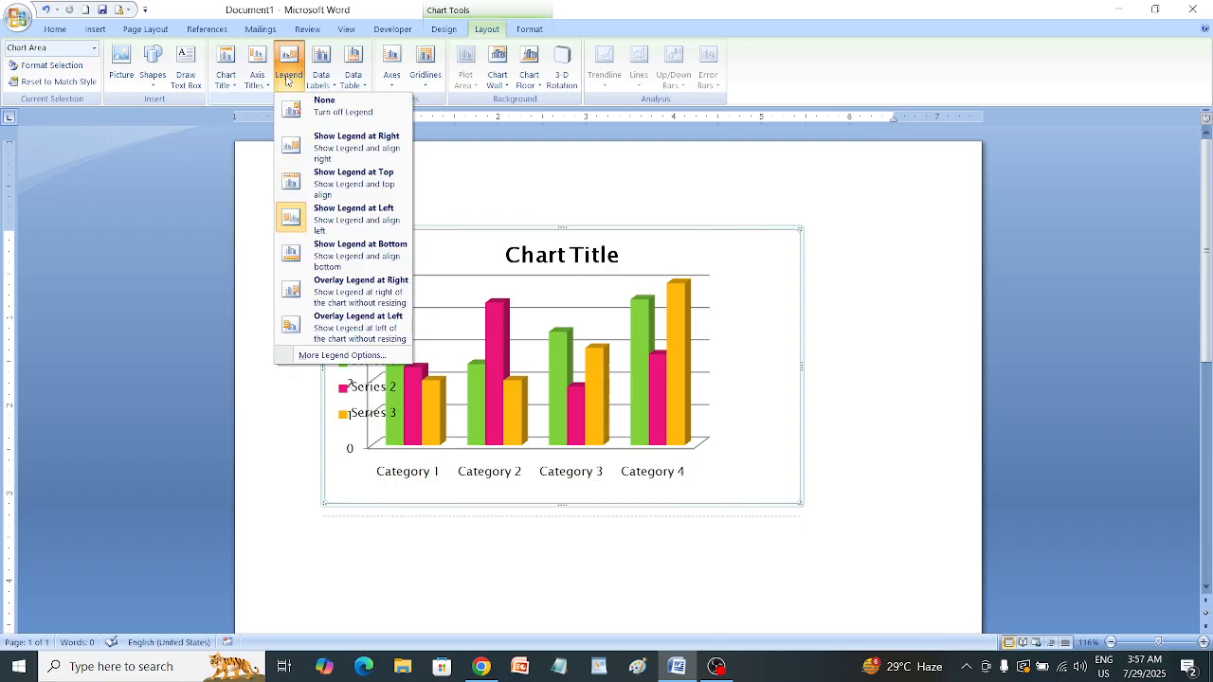
click(367, 291)
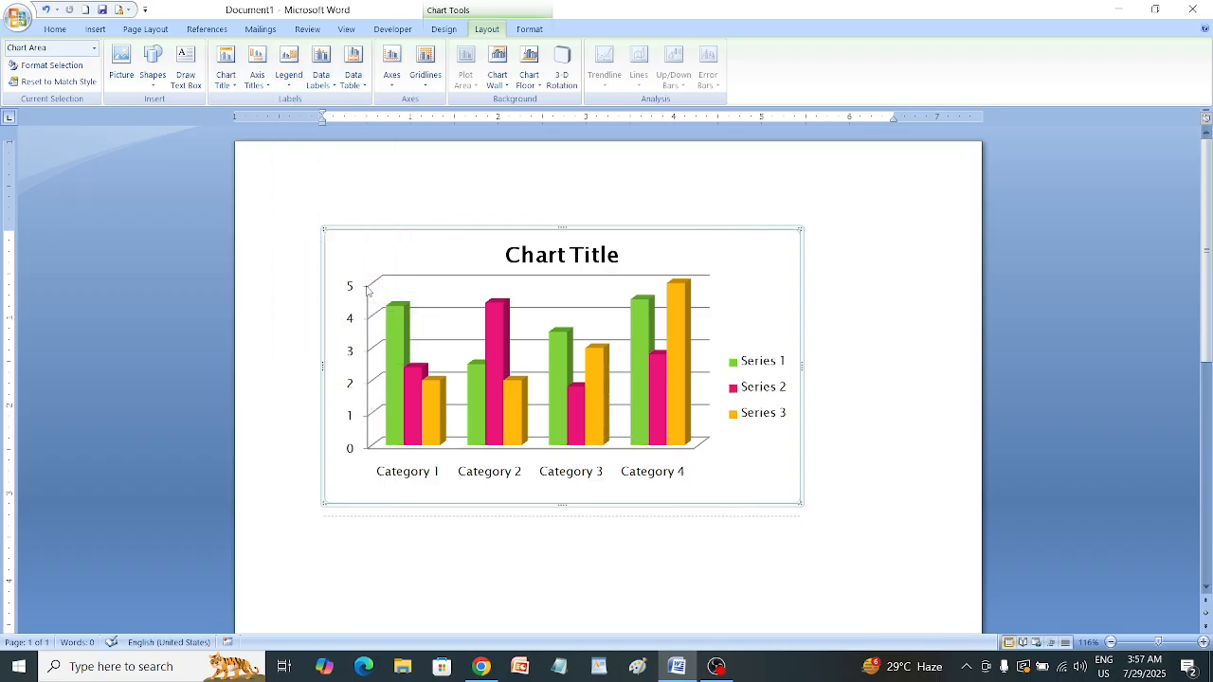
click(289, 76)
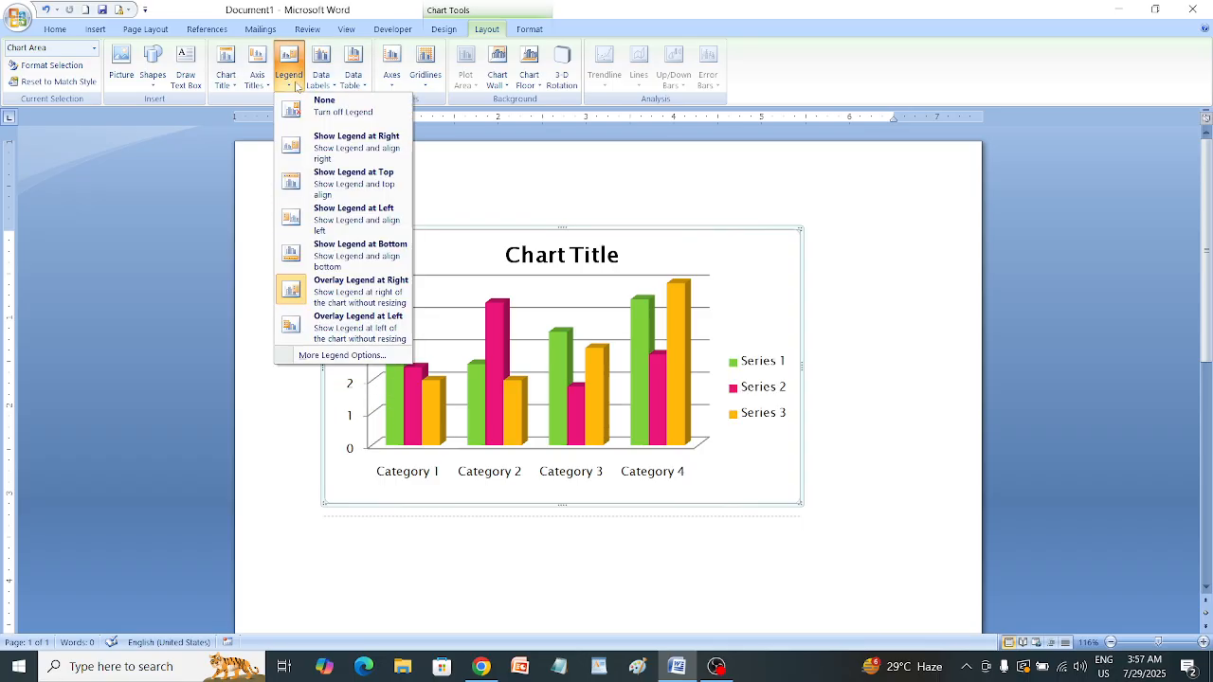
click(358, 330)
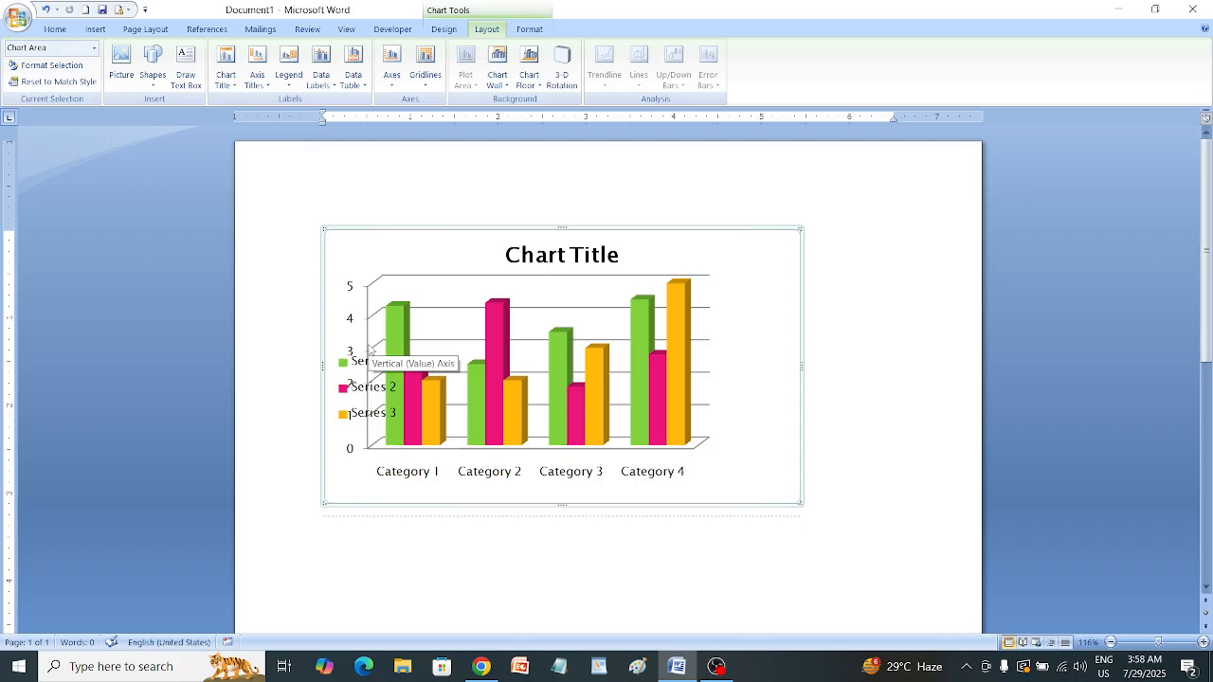
click(289, 66)
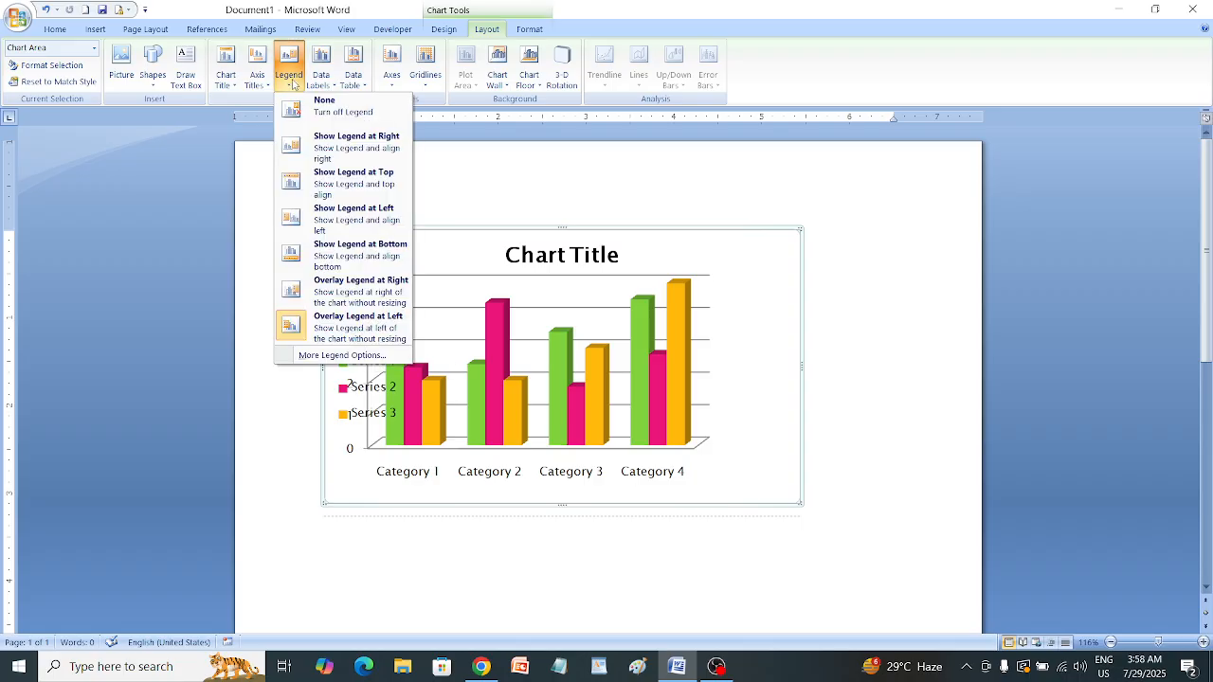
click(373, 284)
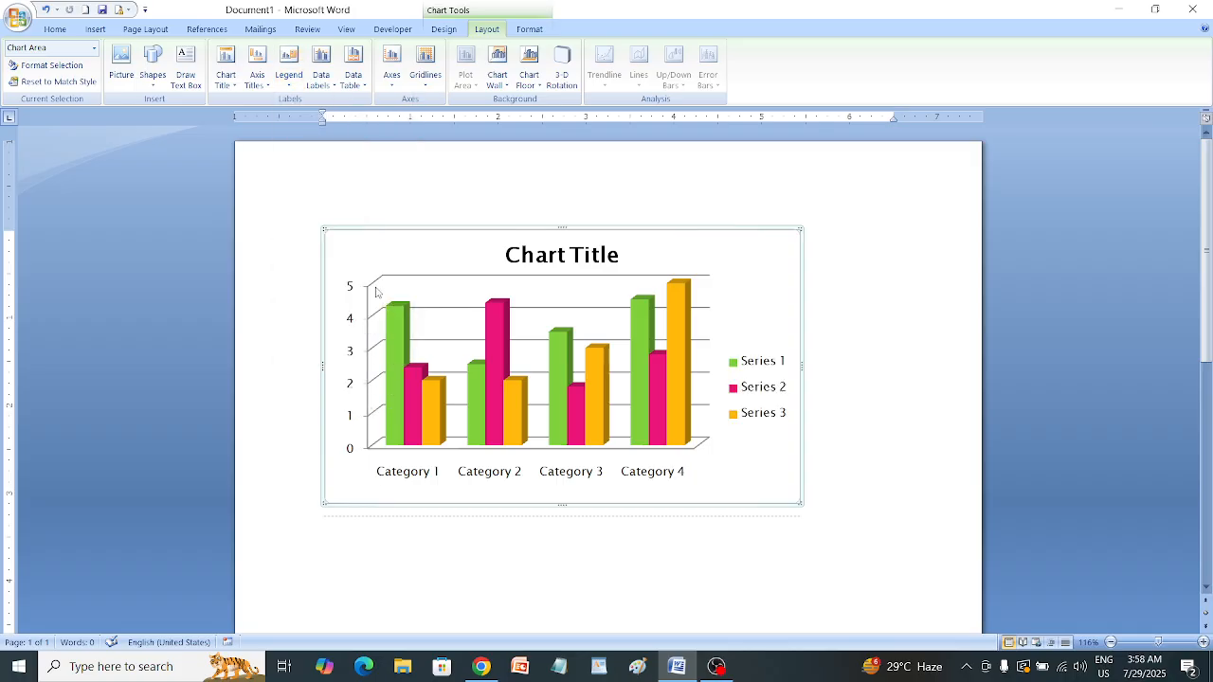
Examine the legend's additional formatting options, including its position, fill, border color and border styles
click(256, 78)
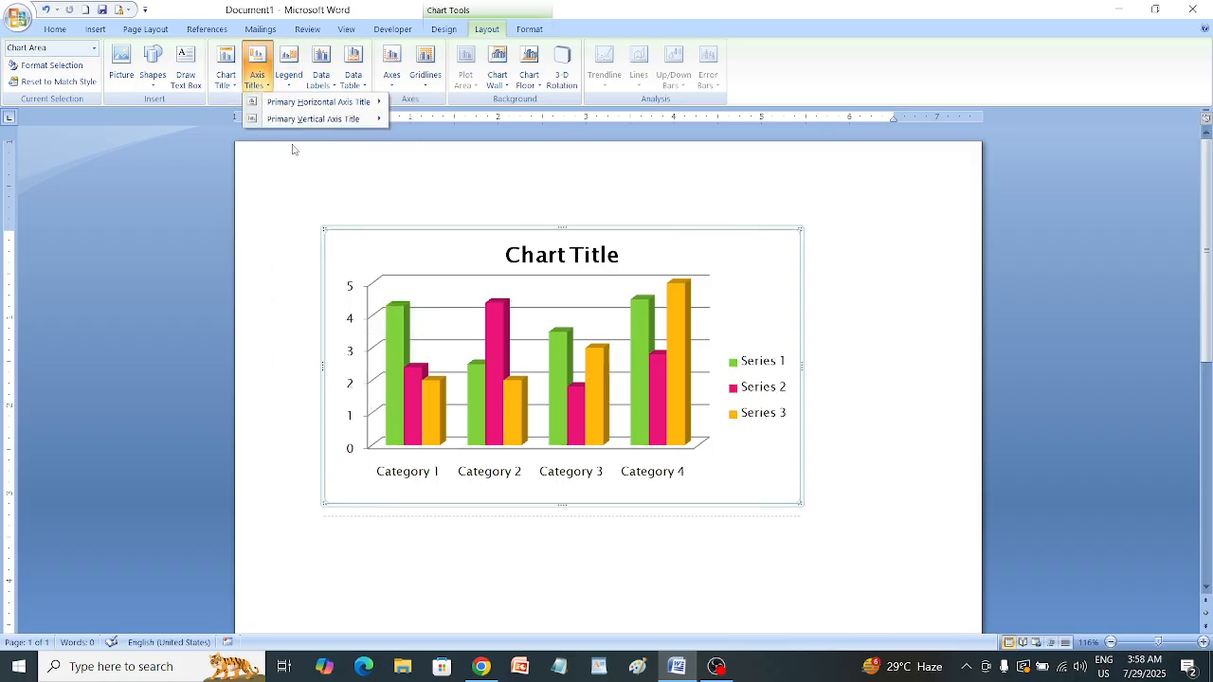
click(285, 72)
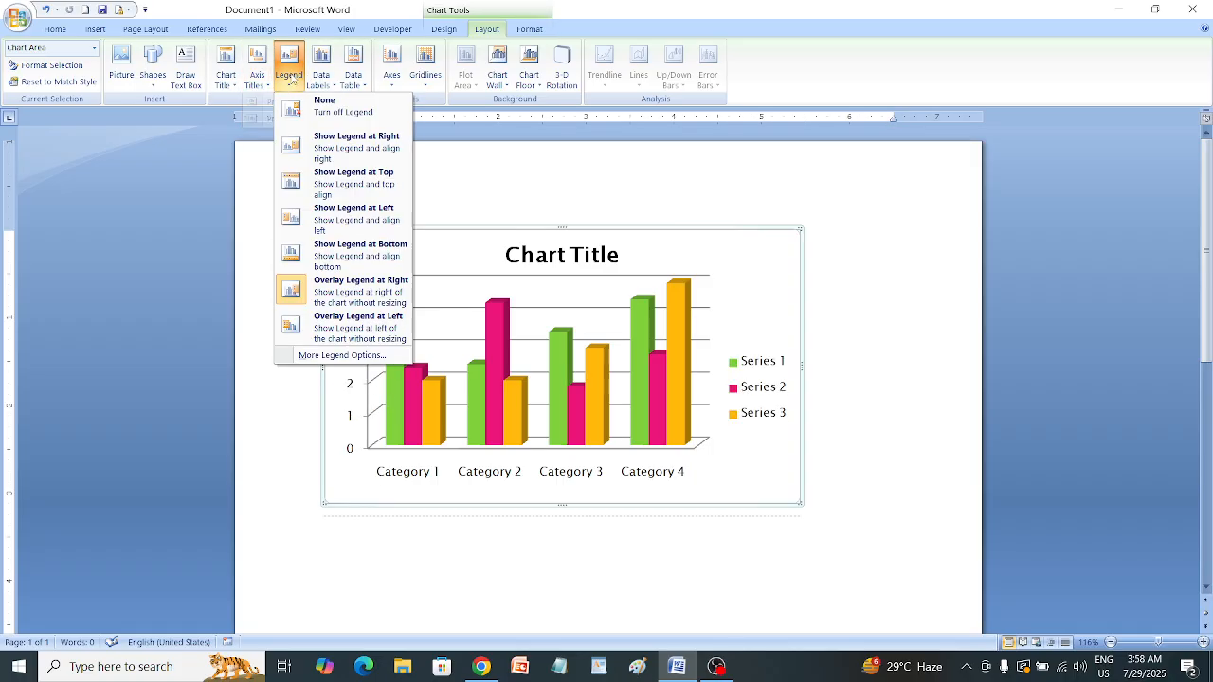
click(338, 353)
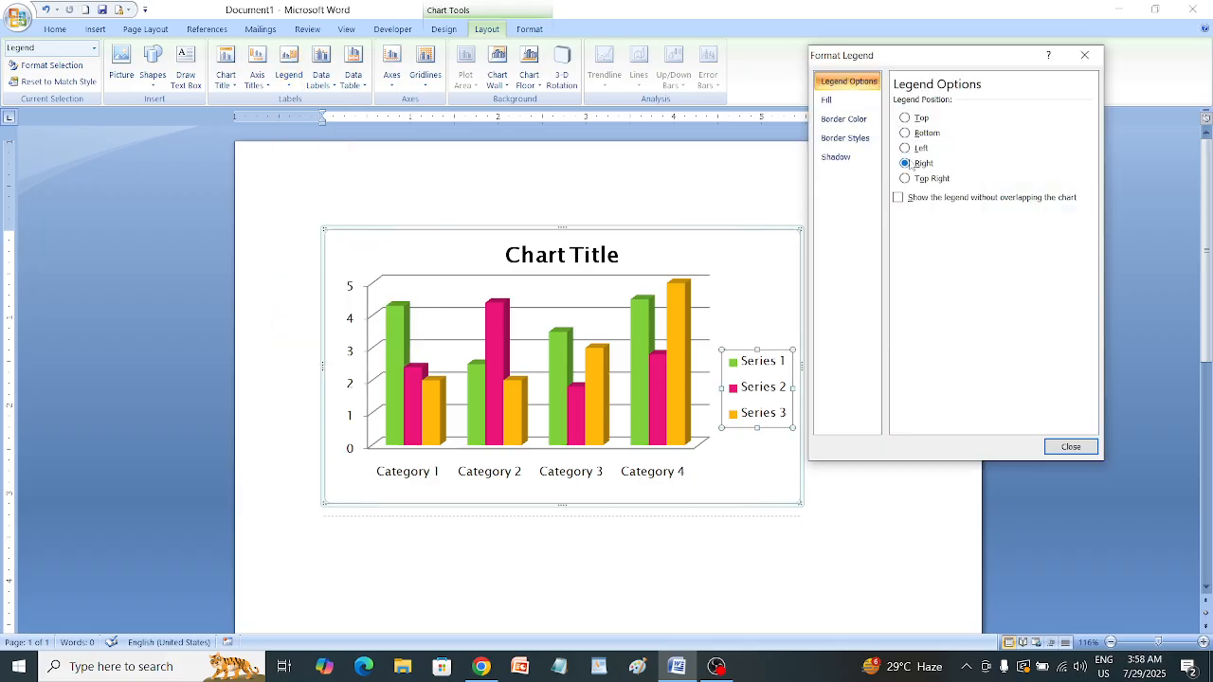
click(827, 101)
click(836, 121)
click(843, 138)
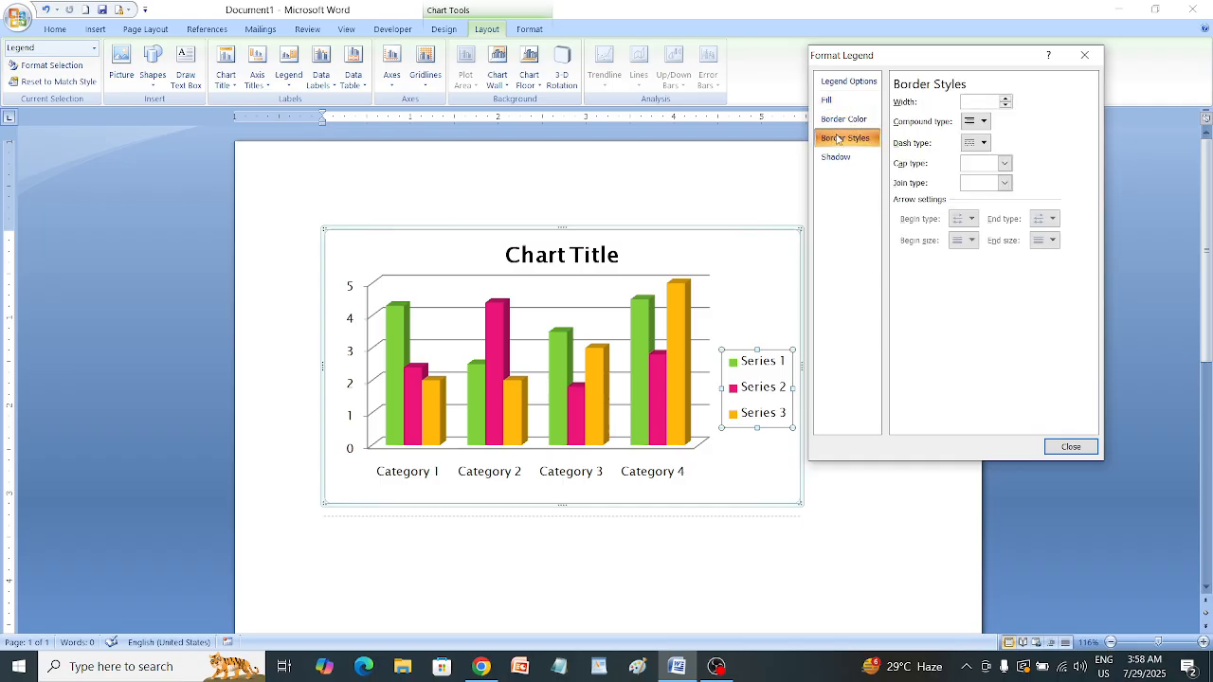
click(834, 121)
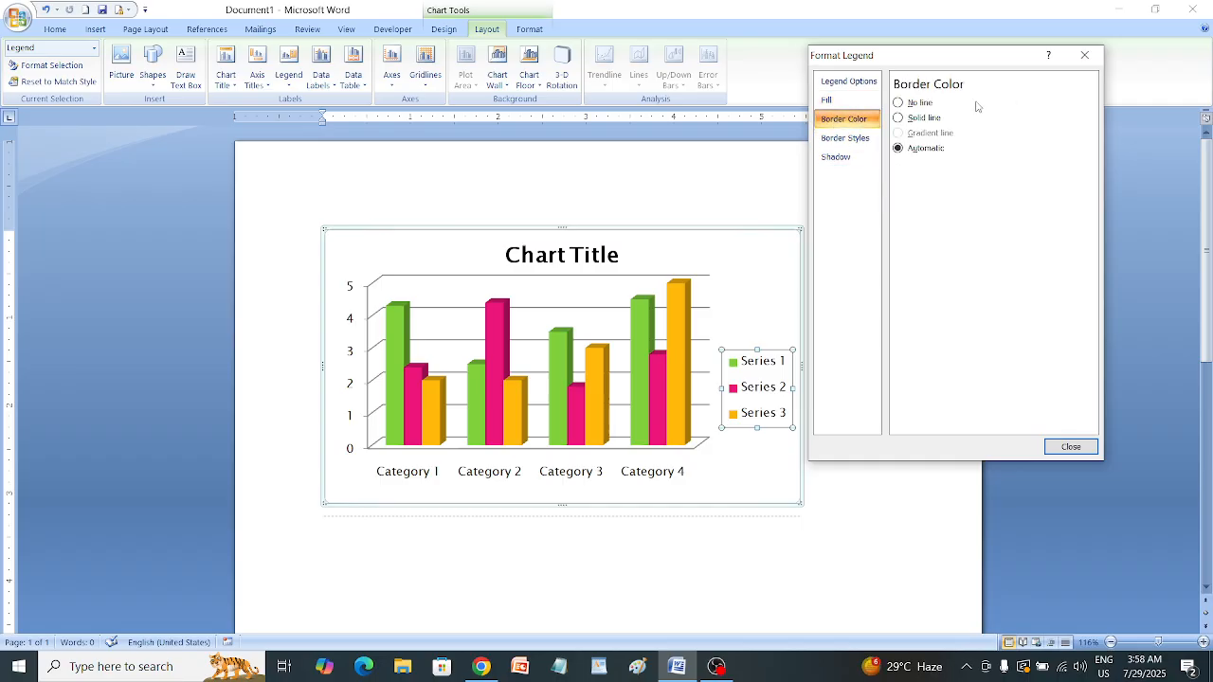
click(1085, 55)
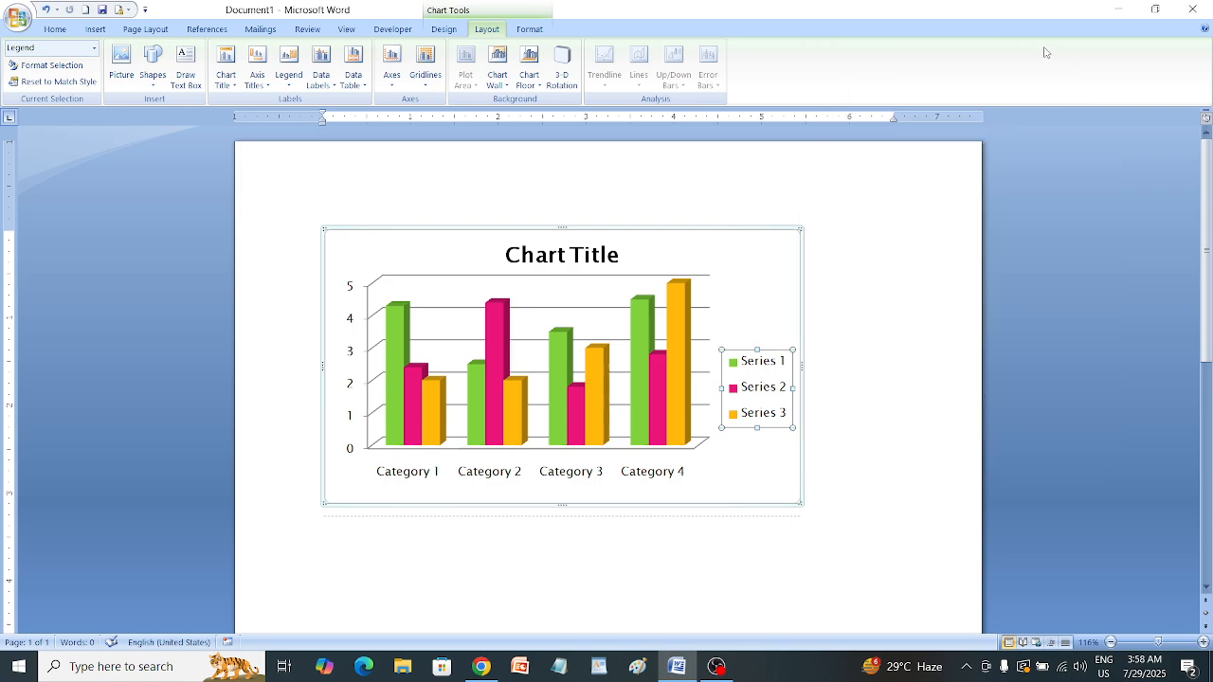
Turn on data labels for all series in the chart
click(331, 86)
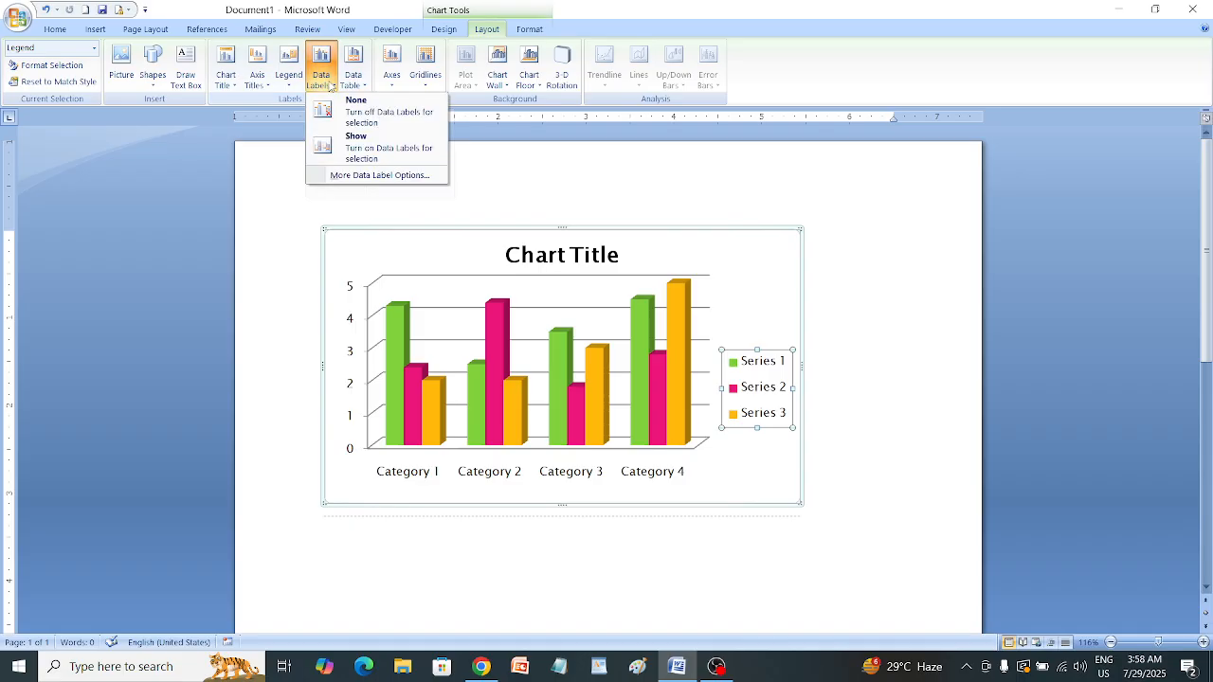
click(372, 150)
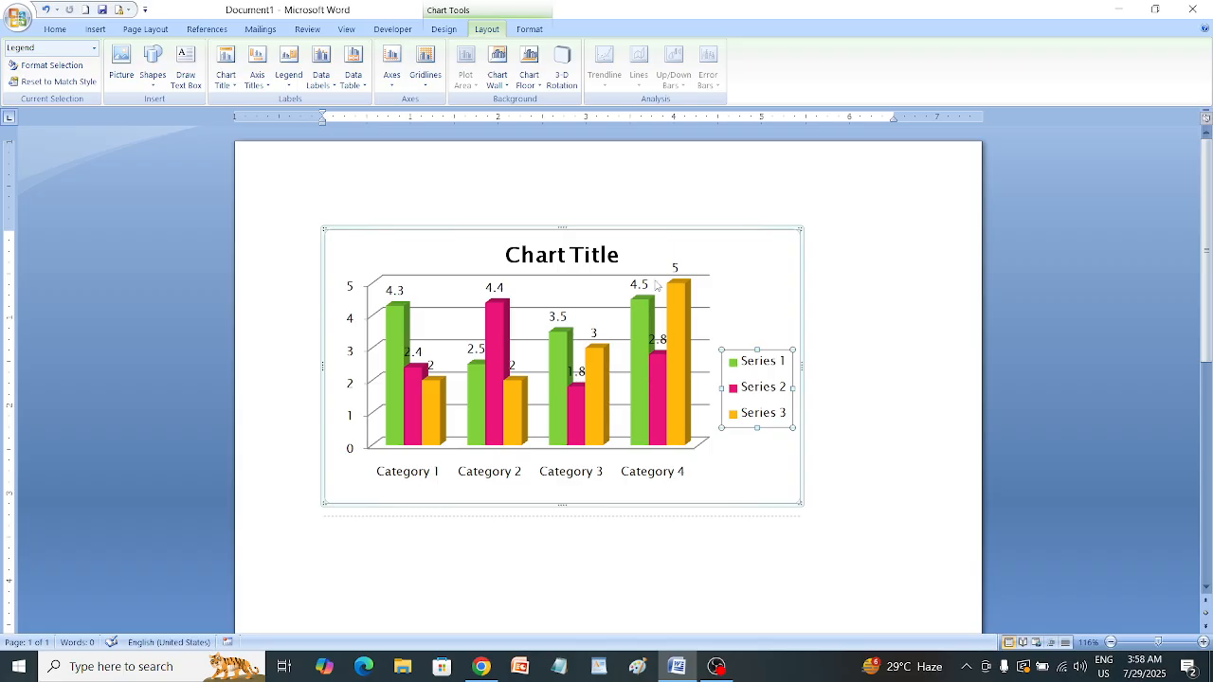
Examine the additional data label formatting options, including fill, border color, border styles, shadow, 3-D format and alignment
click(323, 85)
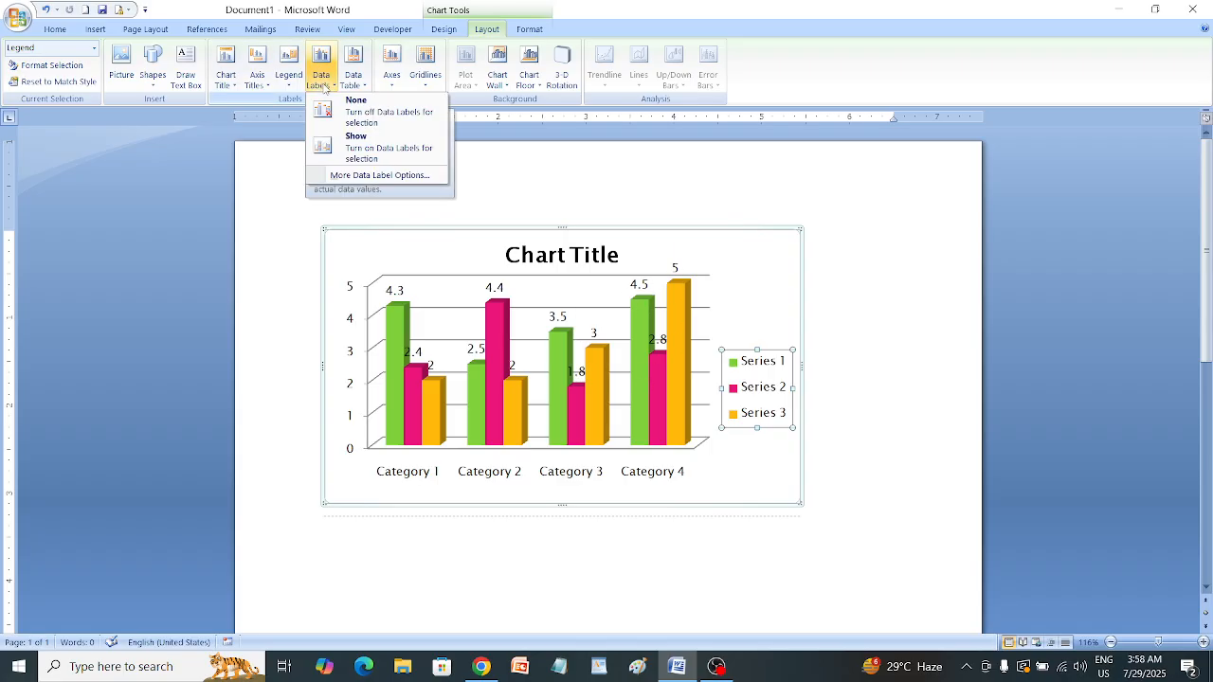
click(376, 175)
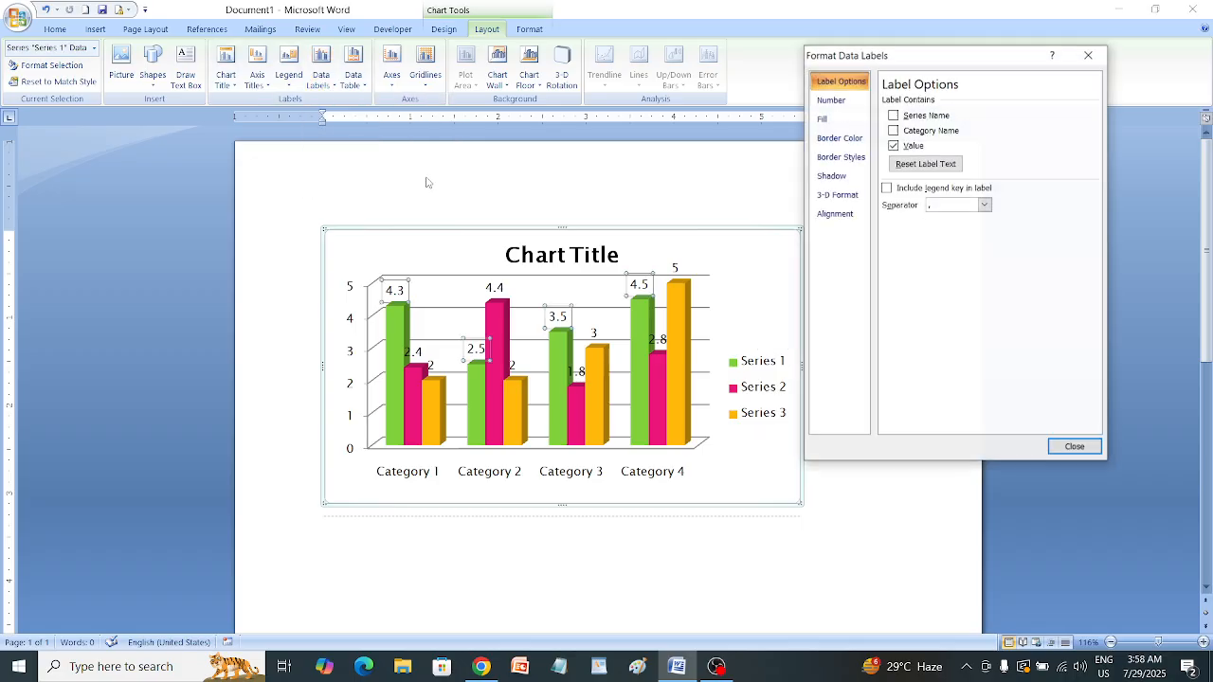
click(823, 119)
click(825, 140)
click(838, 158)
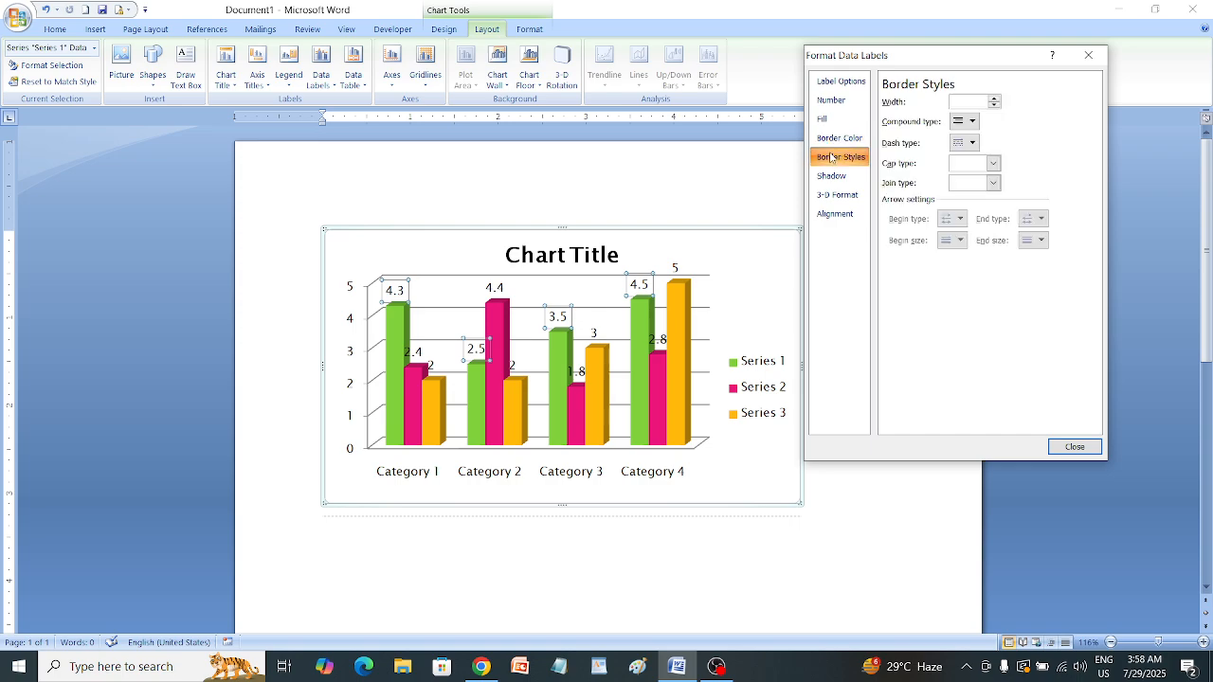
click(833, 176)
click(837, 197)
click(836, 214)
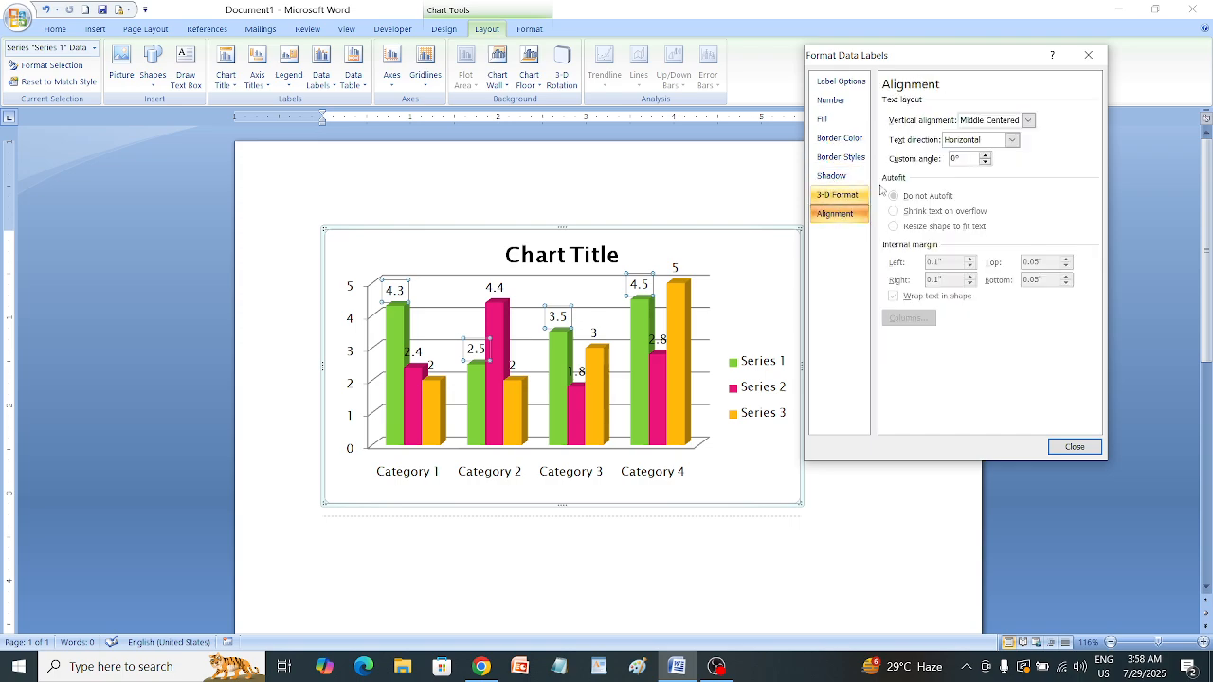
click(1088, 55)
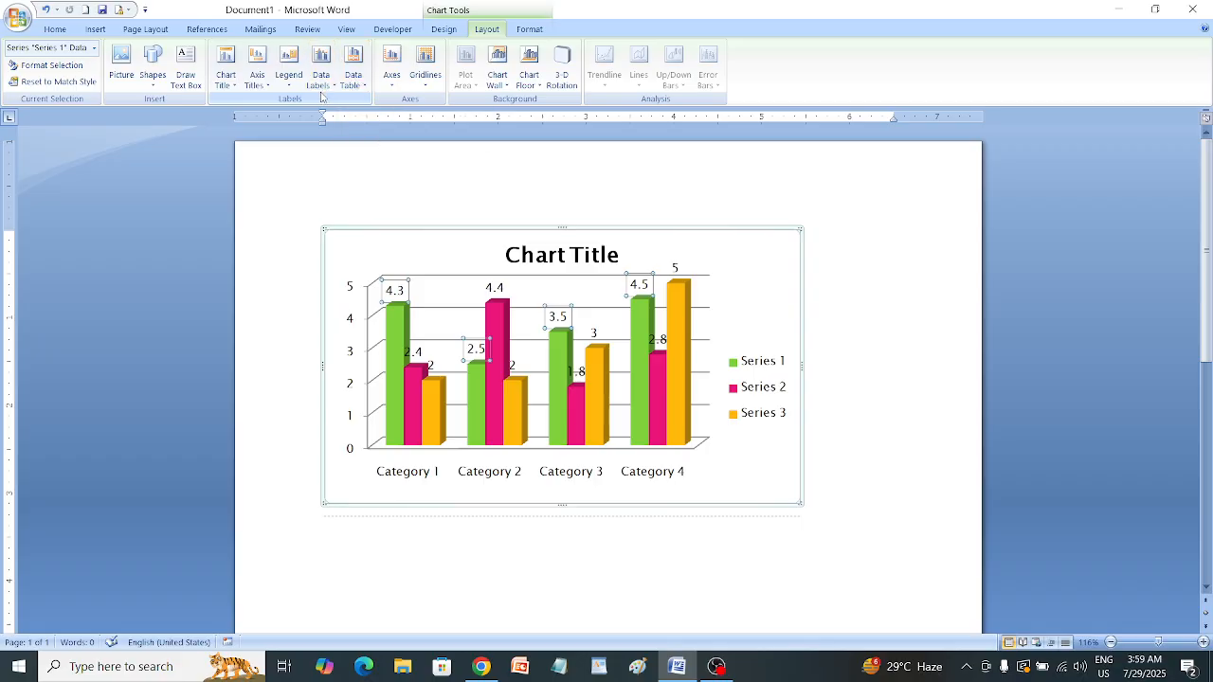
Try showing the chart's data table without and with legend keys, and remove the data table
click(361, 88)
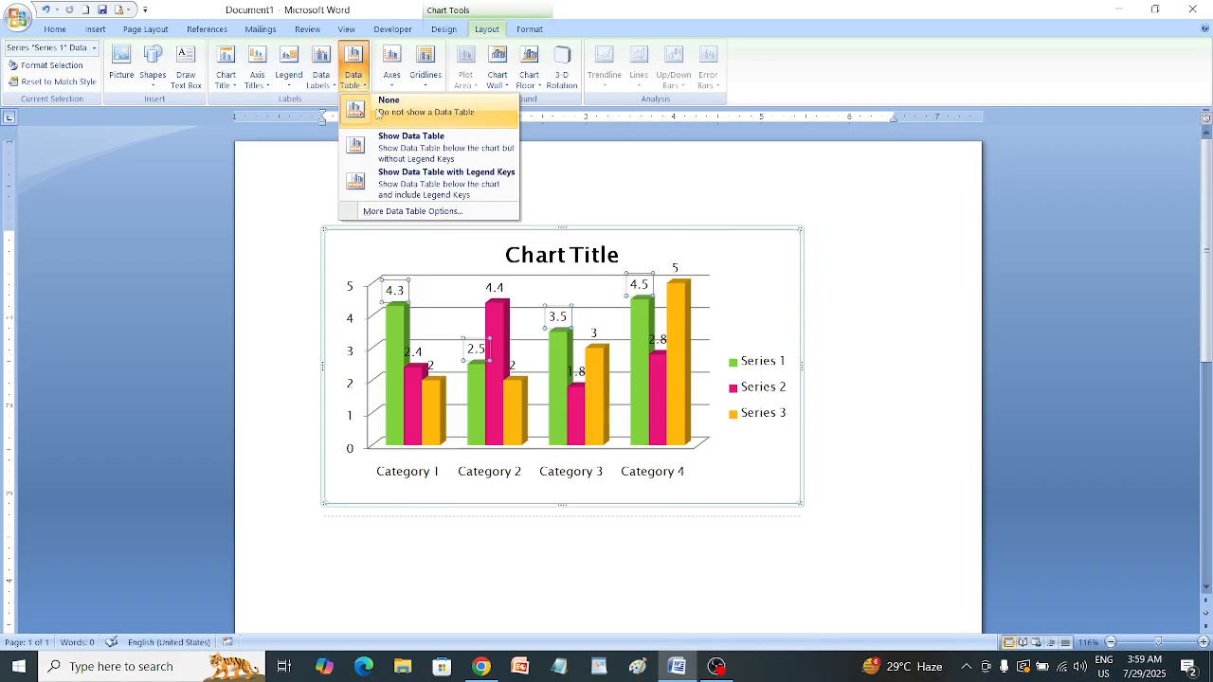
click(423, 152)
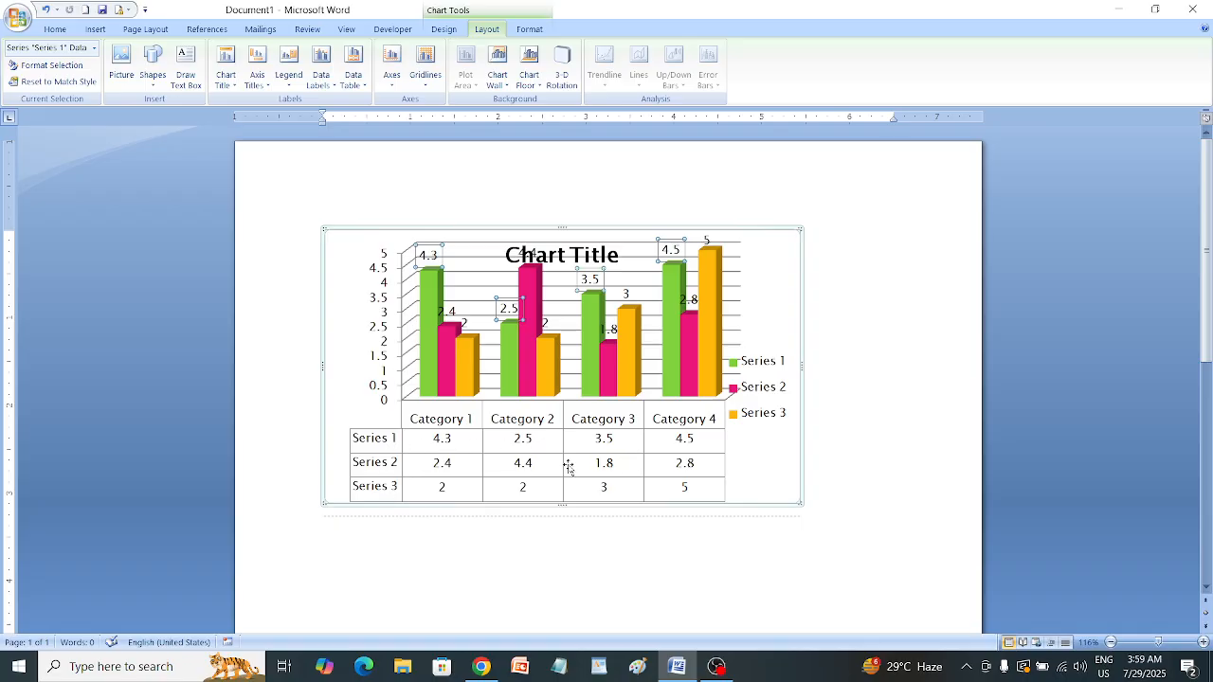
click(352, 70)
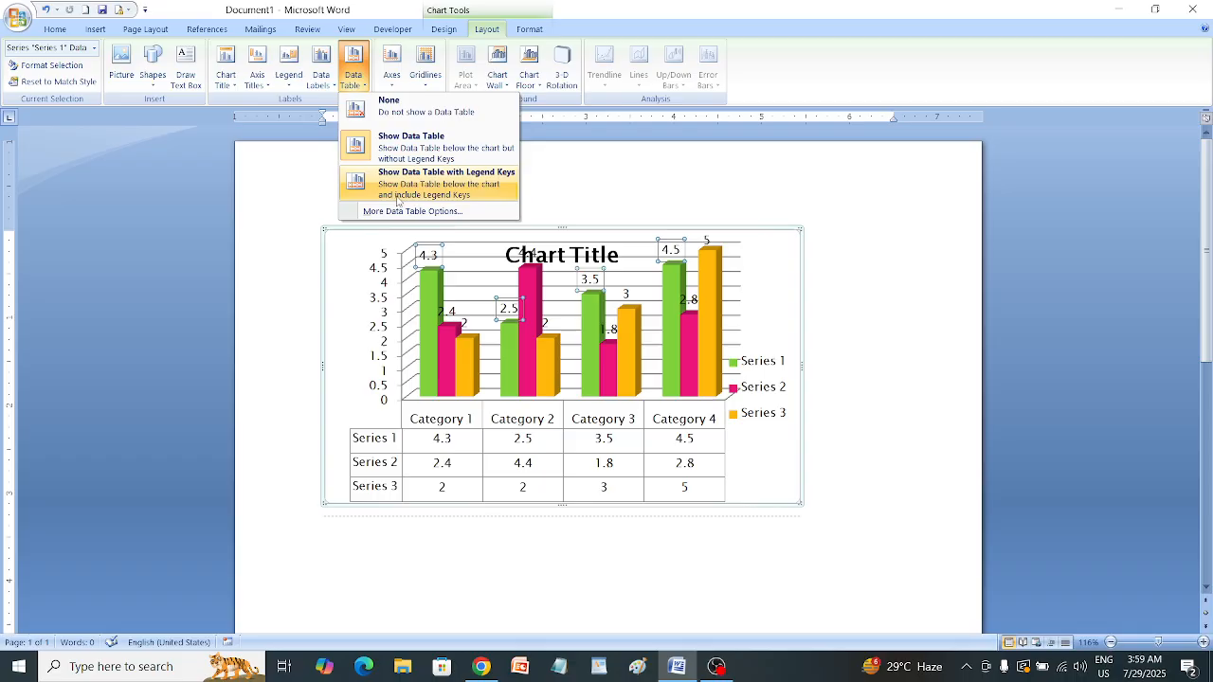
click(411, 183)
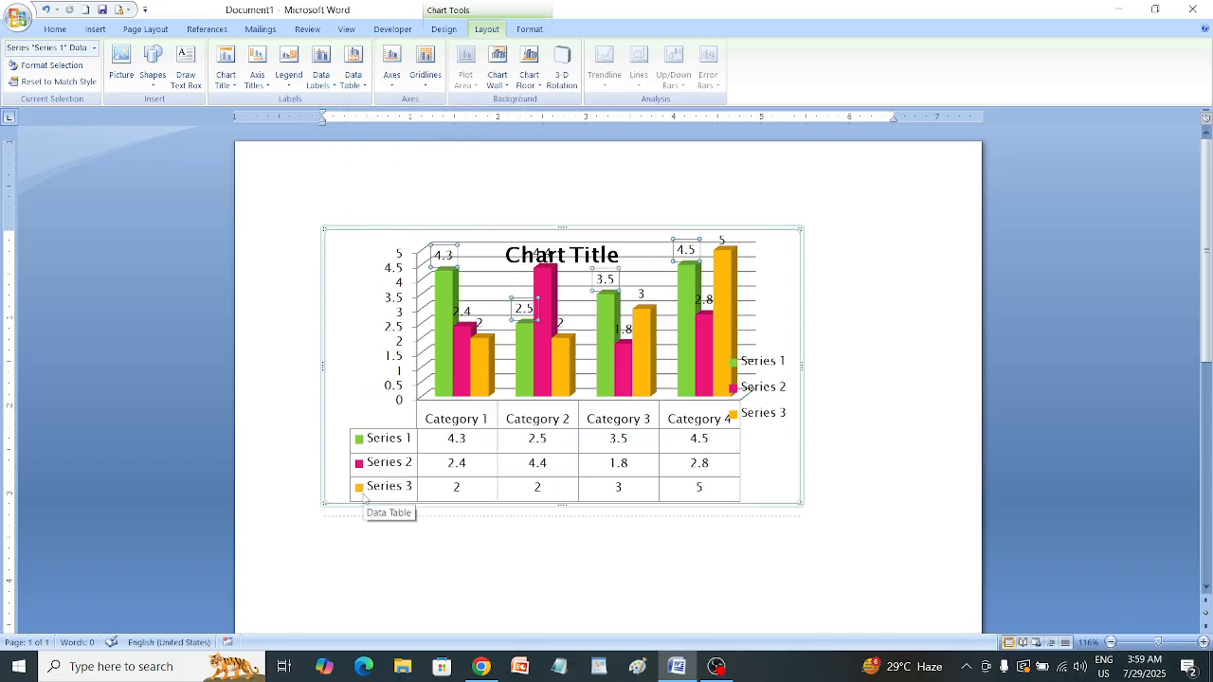
click(353, 68)
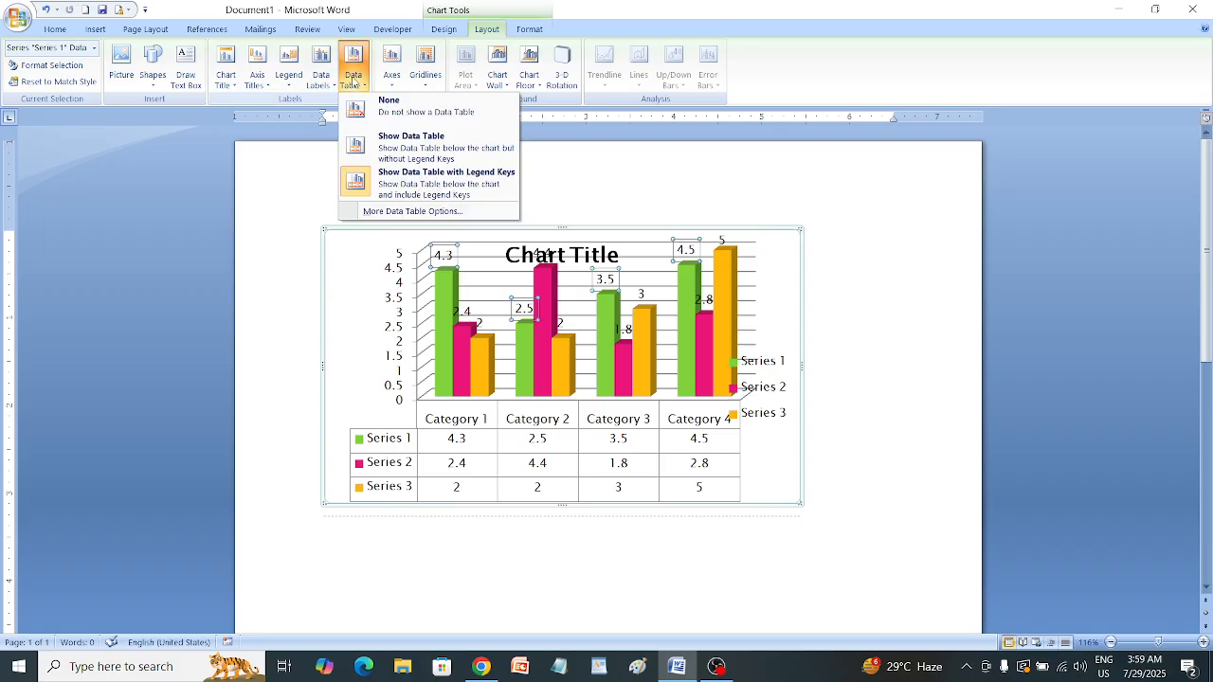
click(399, 151)
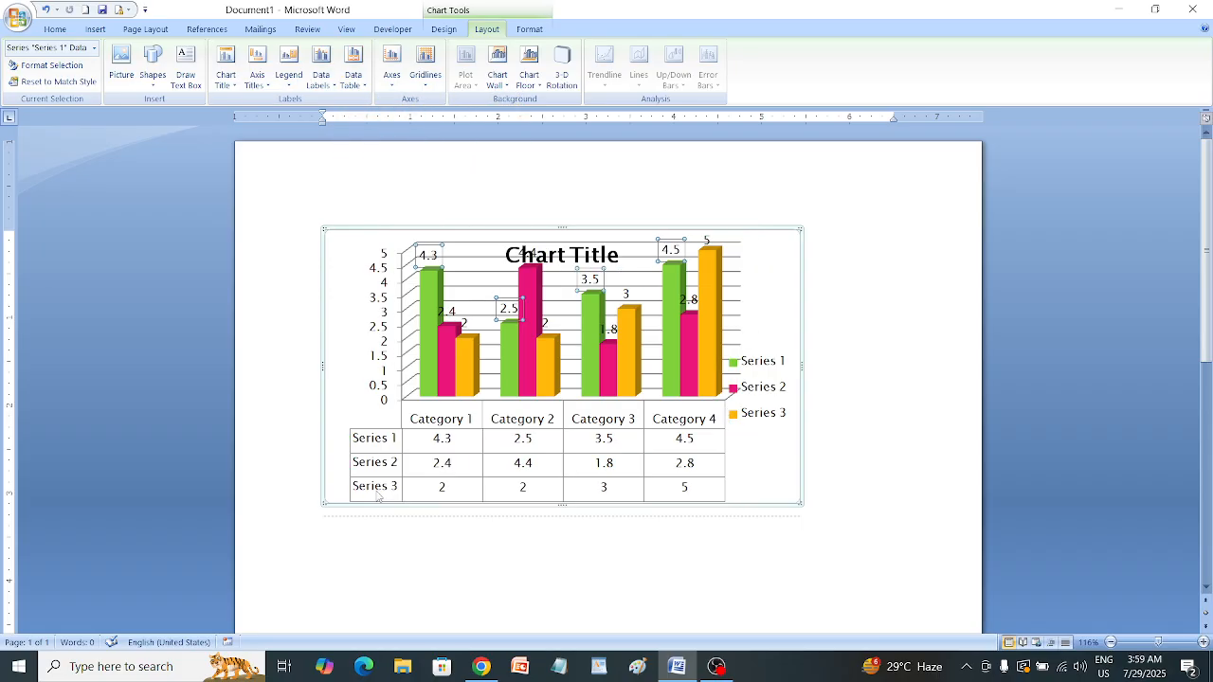
click(353, 68)
click(386, 110)
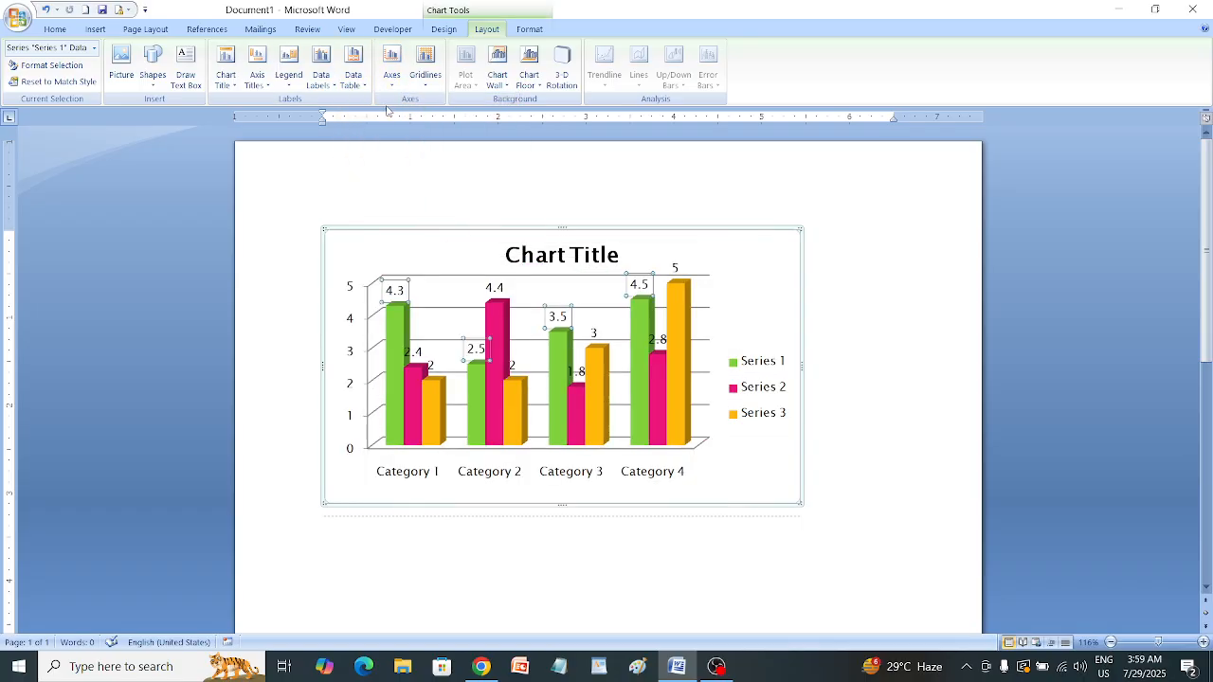
Turn off the data labels of Series 1
click(320, 71)
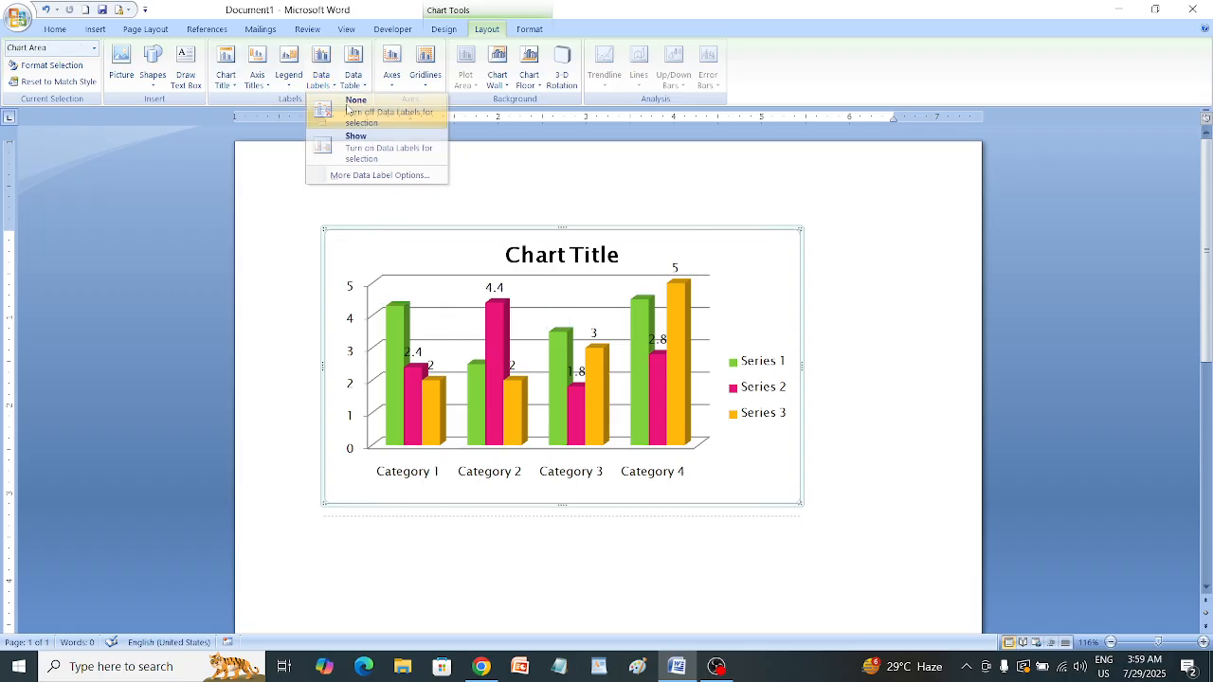
click(351, 108)
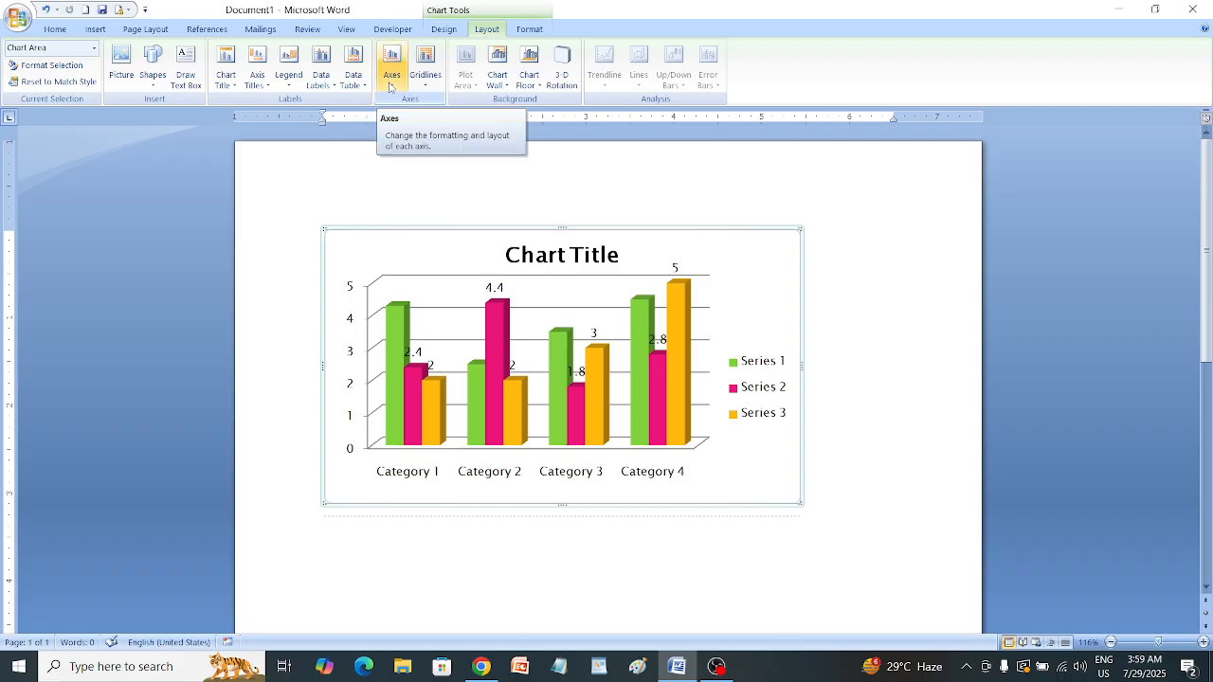
Try Show Right to Left Axis on the primary horizontal axis, followed by Show Axis without labeling
click(391, 85)
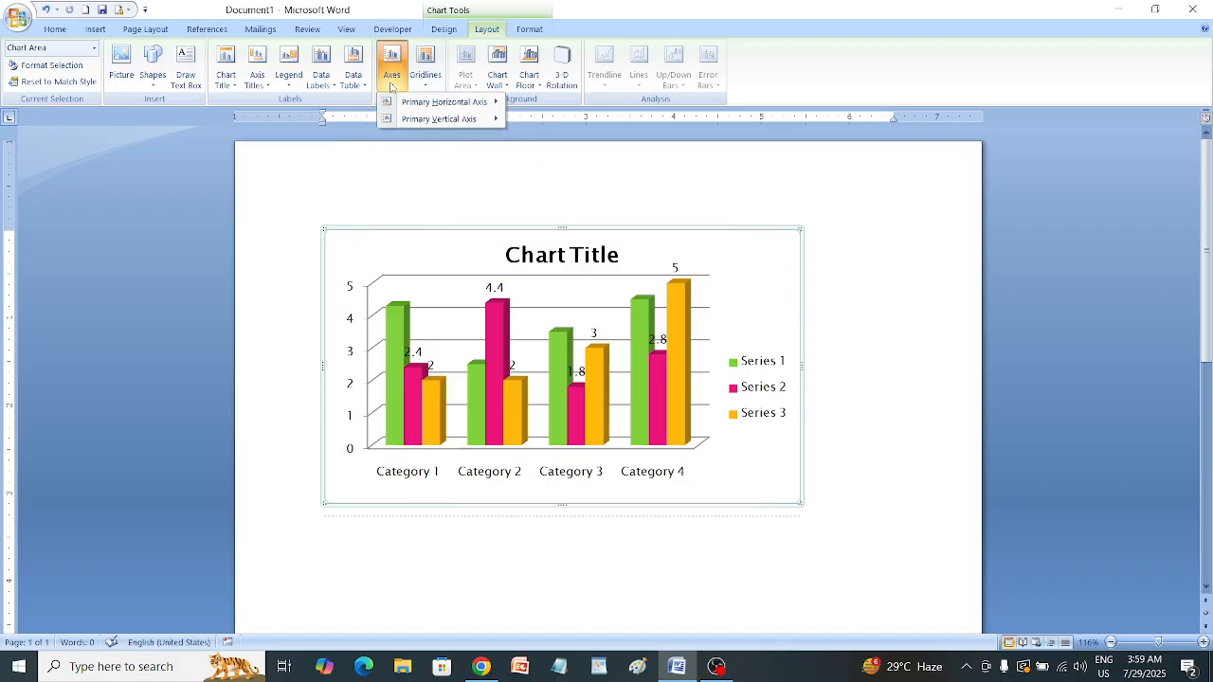
mouse_move(431, 104)
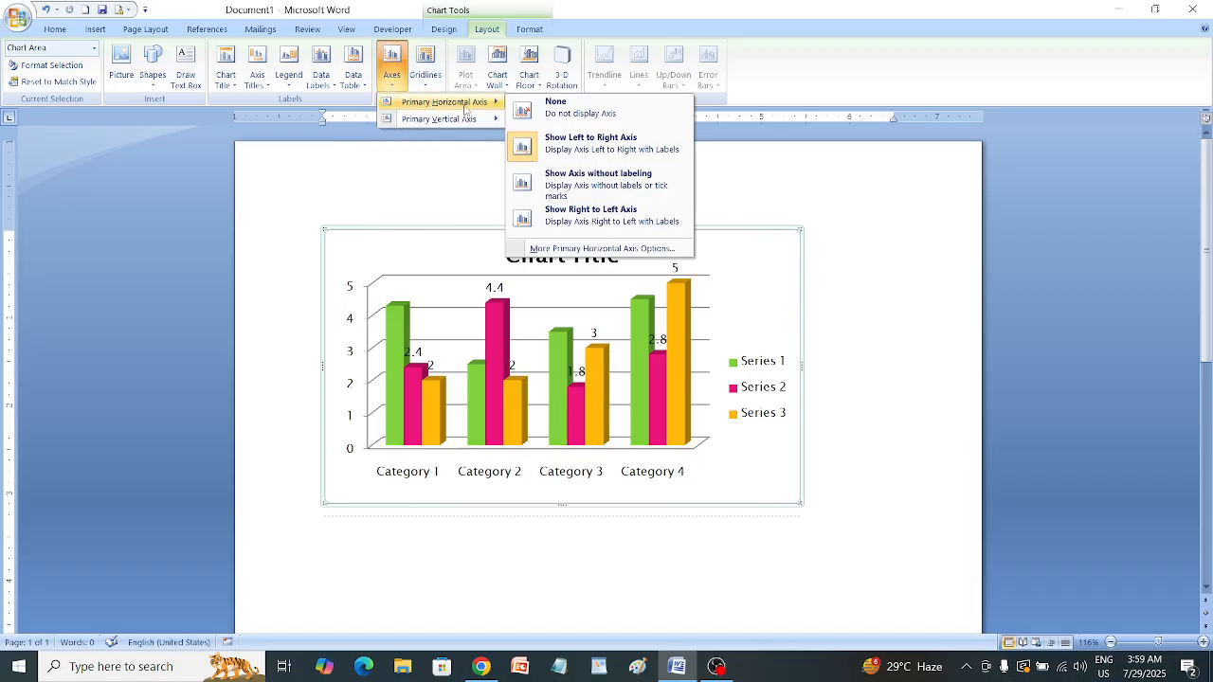
mouse_move(431, 130)
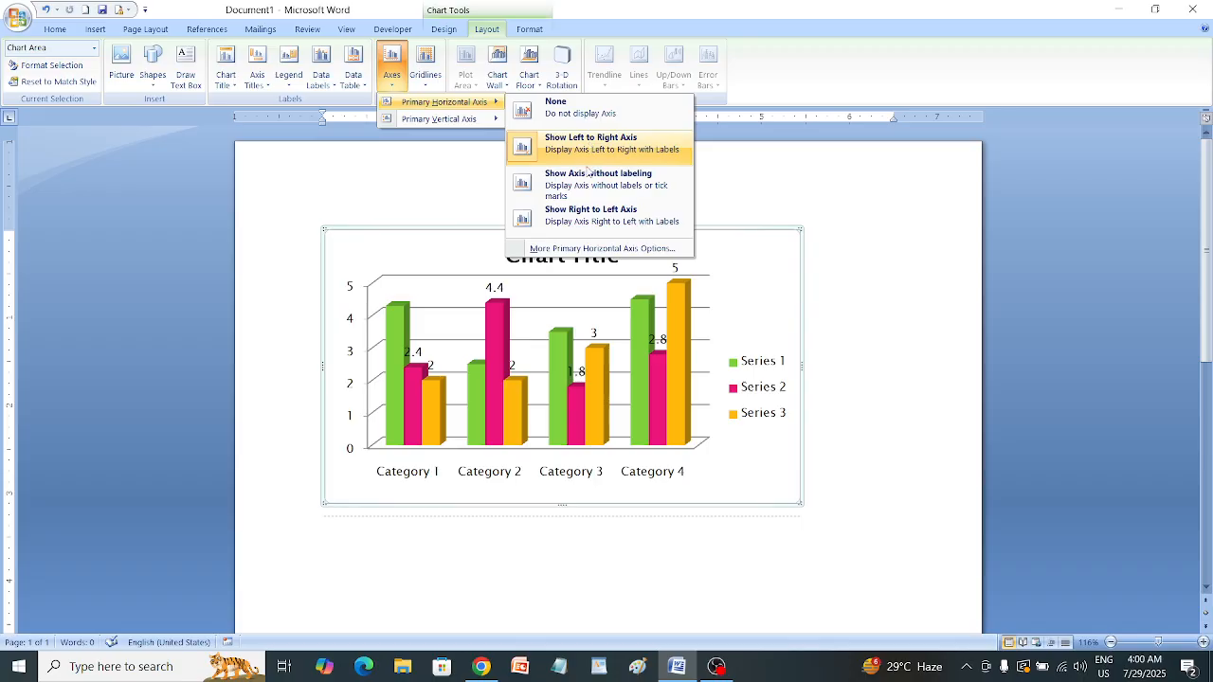
click(591, 219)
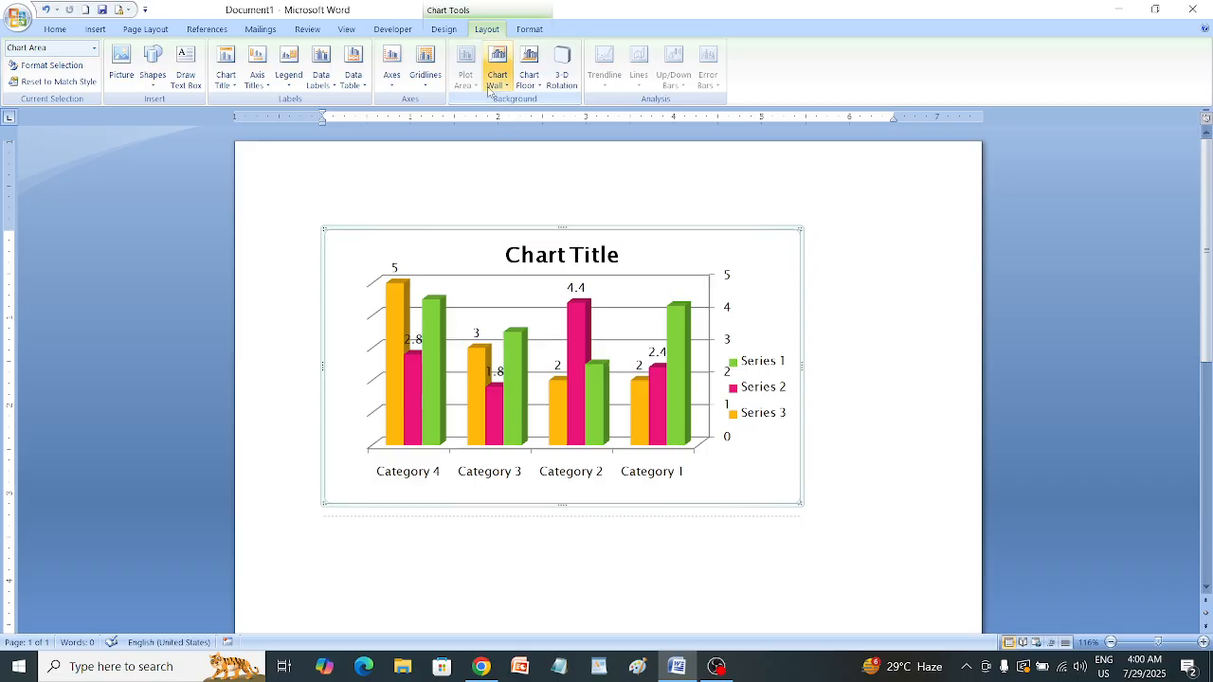
click(393, 80)
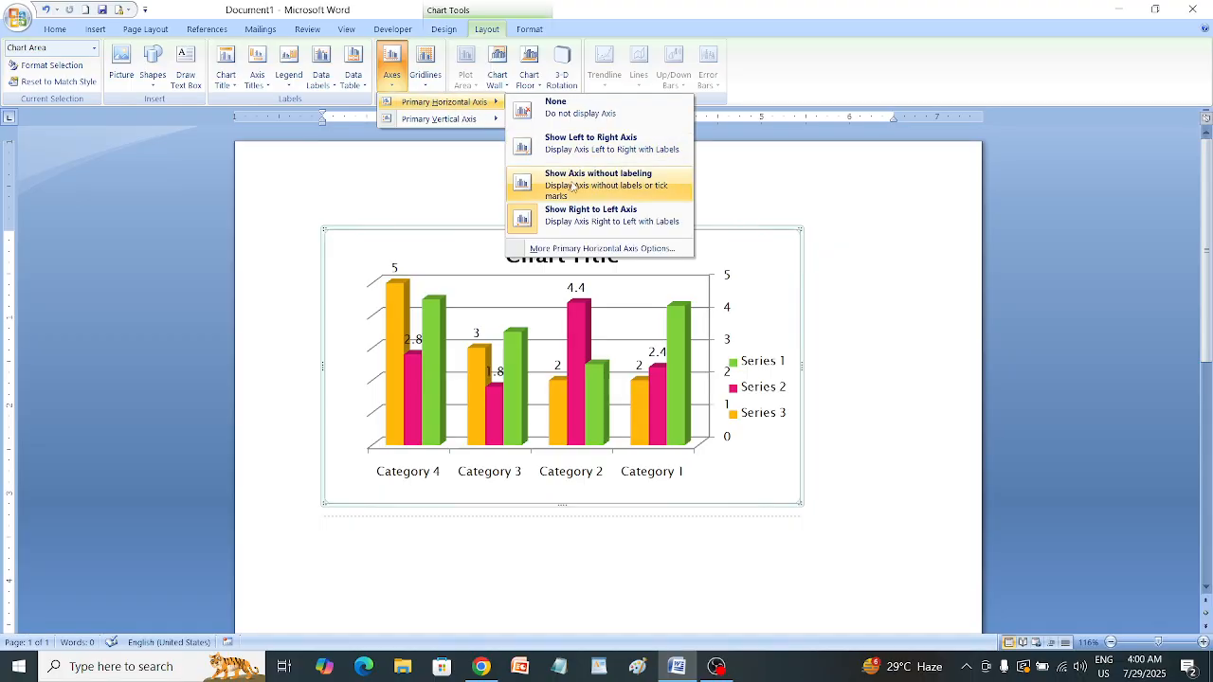
click(573, 186)
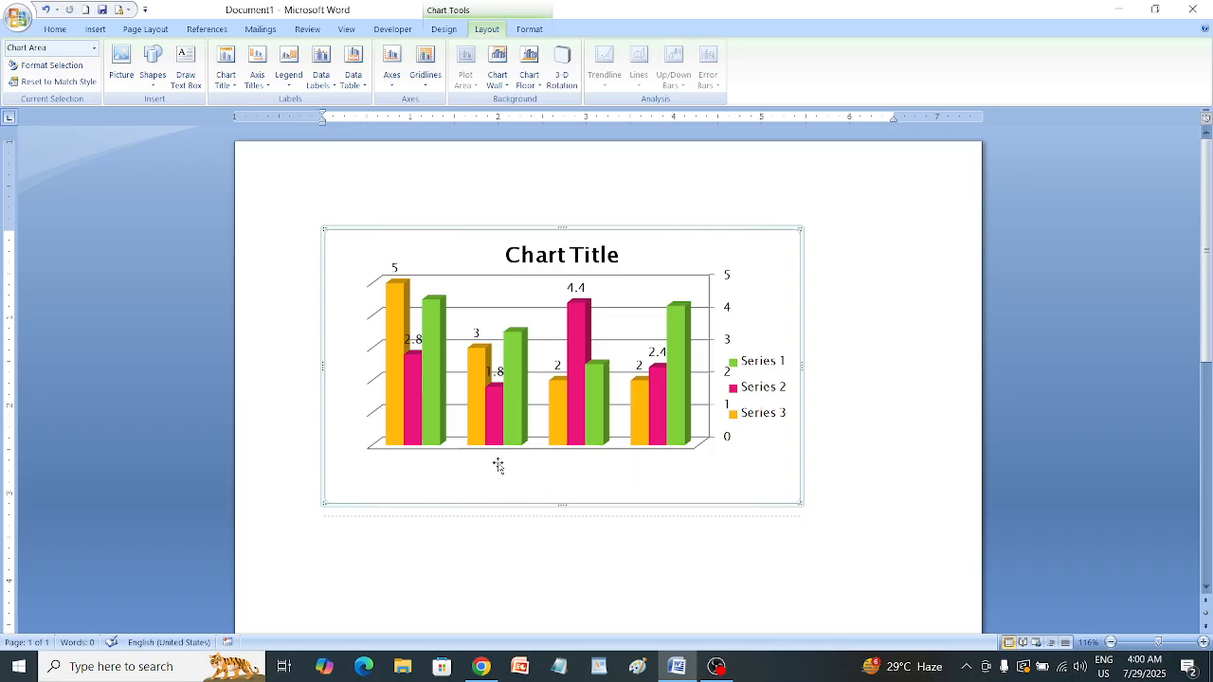
Return the primary horizontal axis to Show Left to Right Axis
click(392, 68)
mouse_move(464, 108)
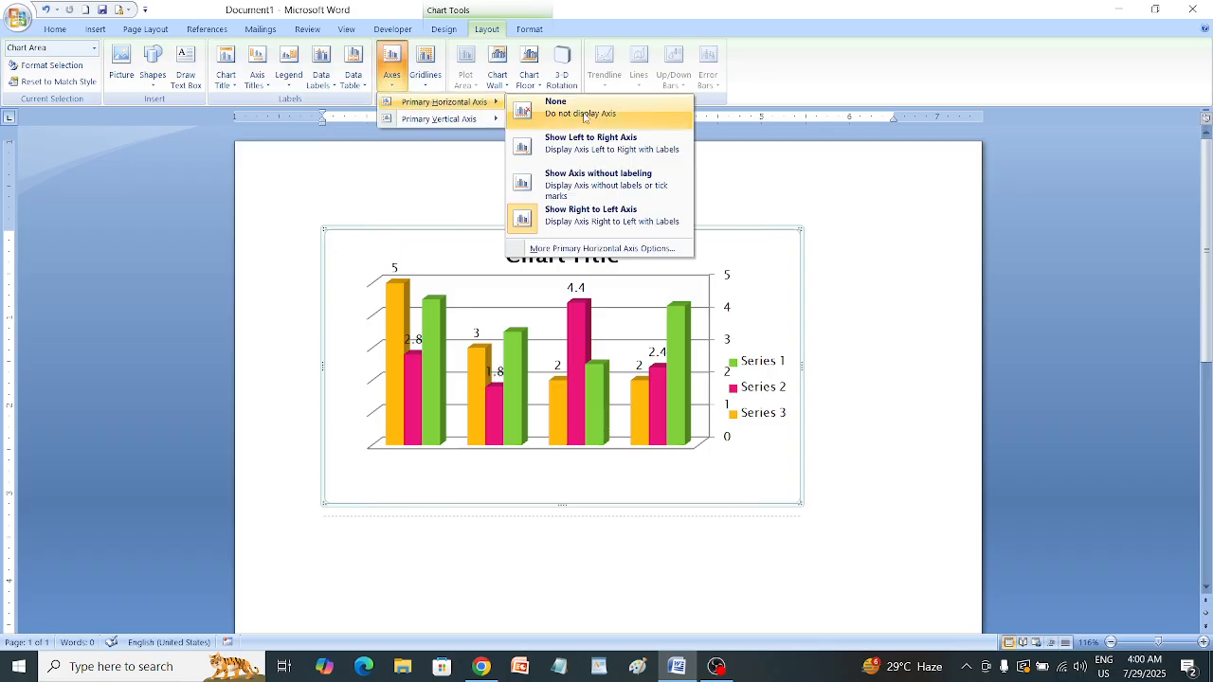
click(591, 144)
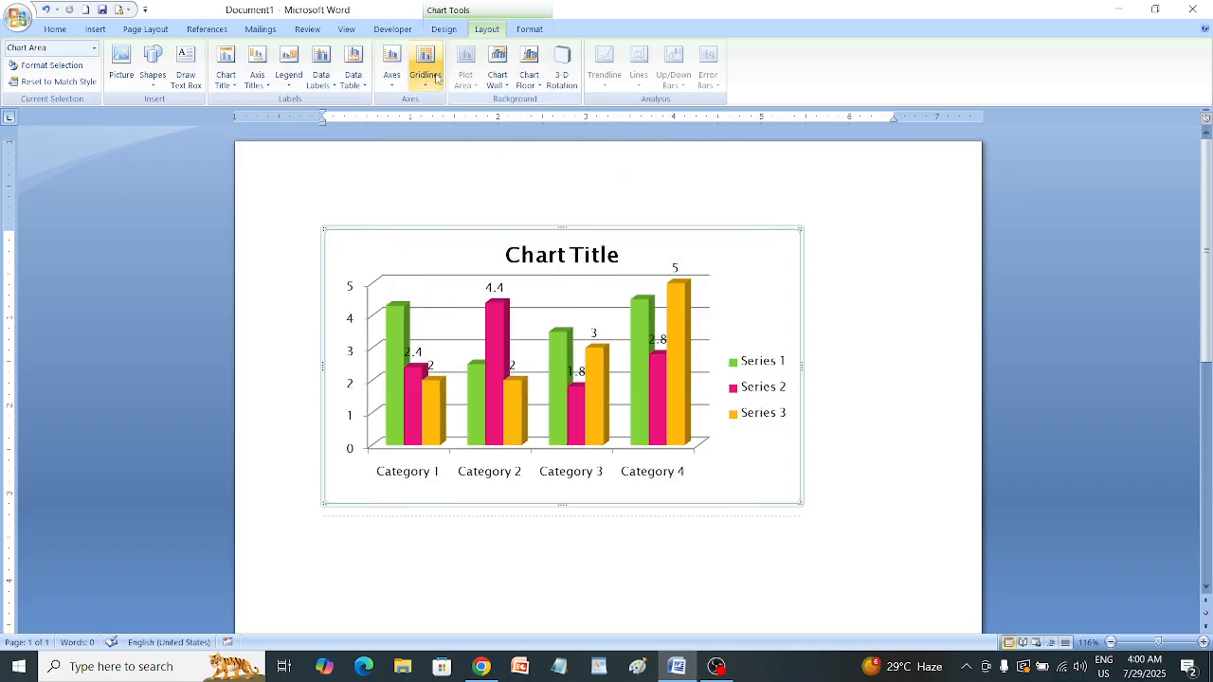
Hide the chart's primary vertical axis with the None option
click(391, 67)
mouse_move(424, 110)
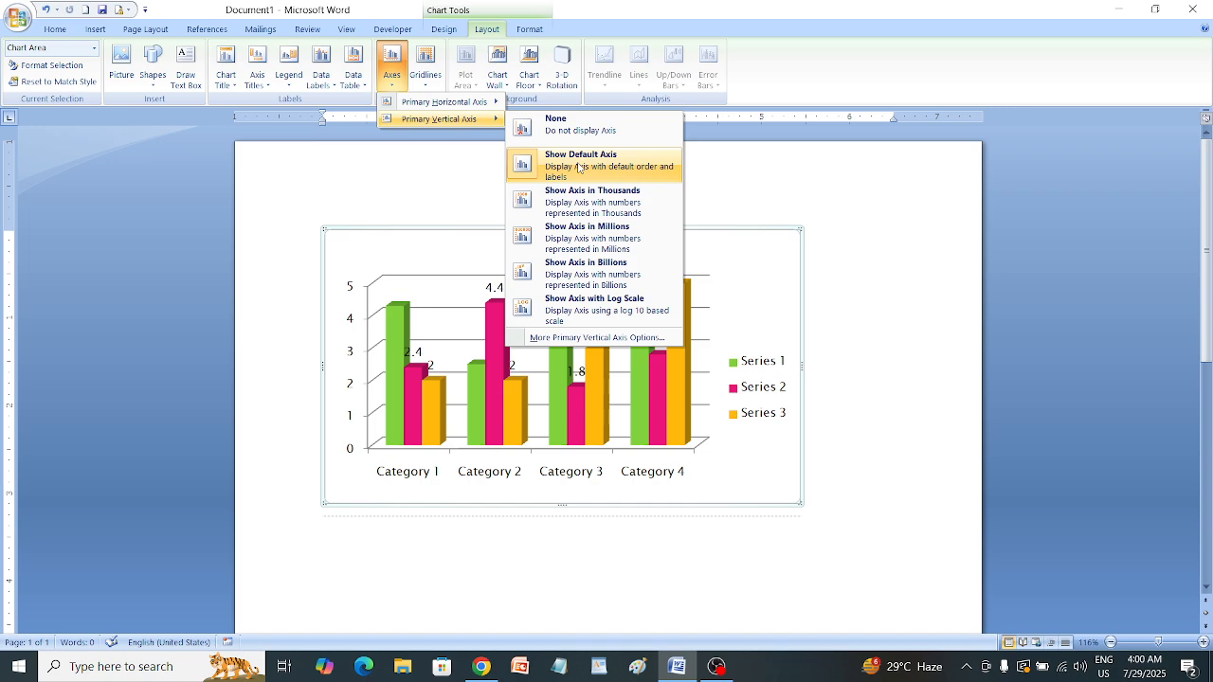
click(579, 130)
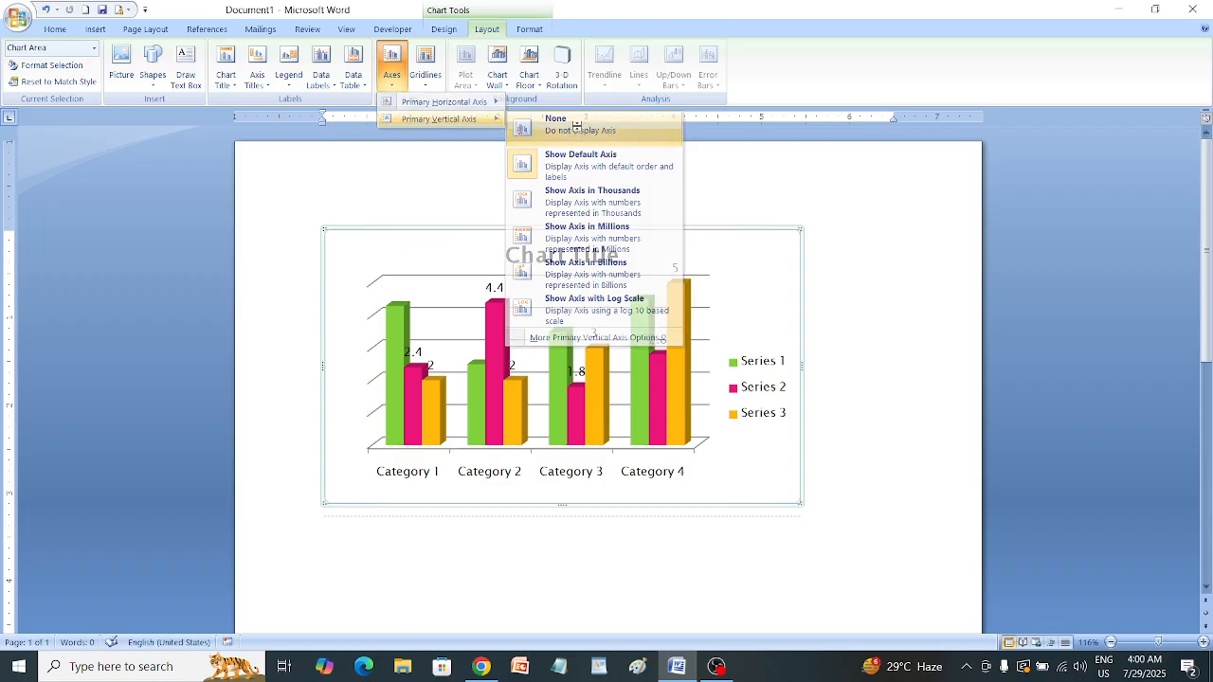
Display the primary vertical axis with Show Axis in Thousands, followed by Show Axis in Millions
click(400, 74)
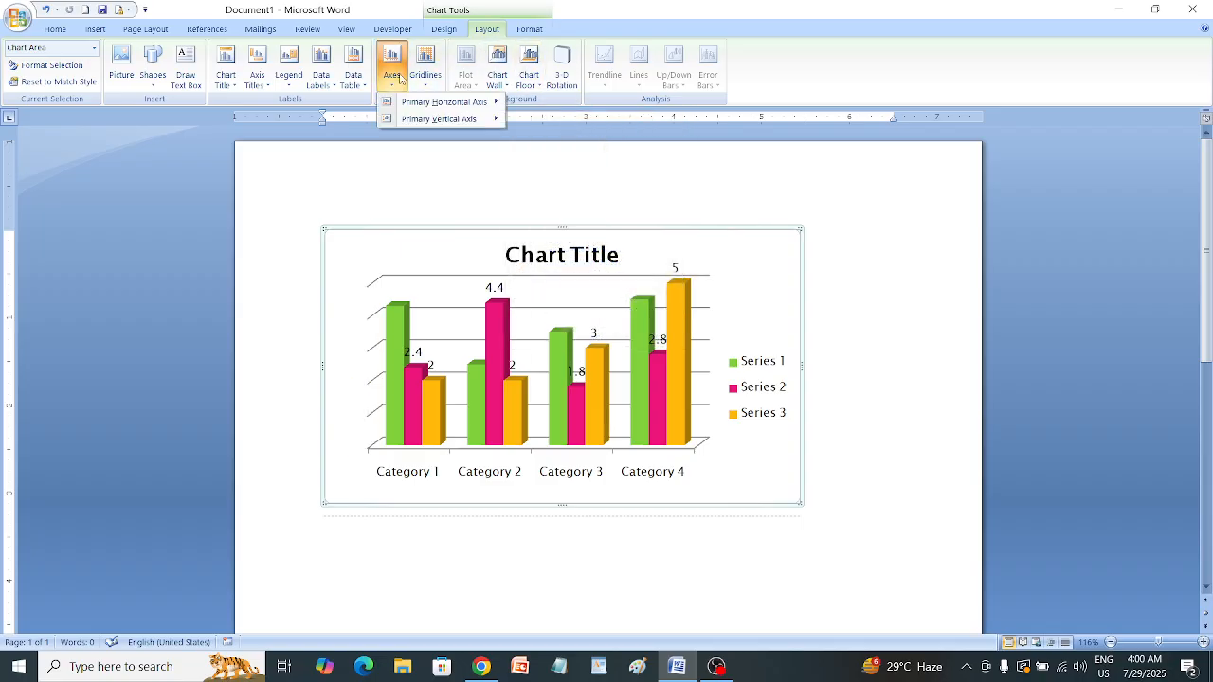
mouse_move(484, 124)
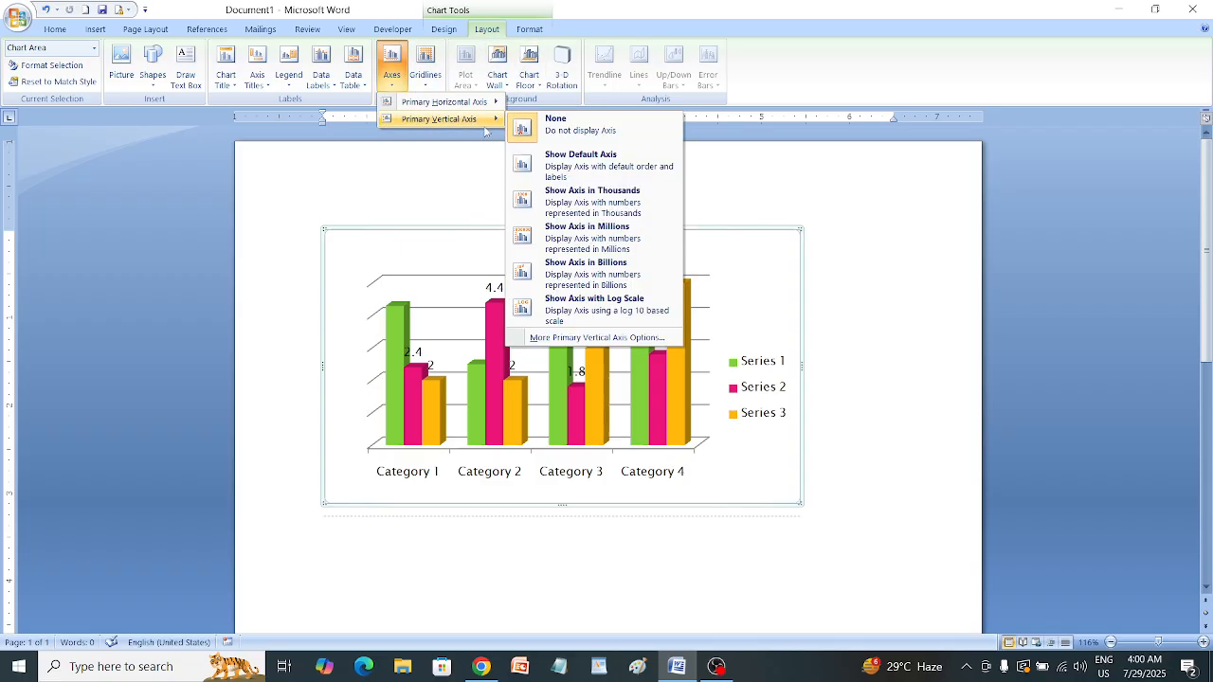
click(605, 208)
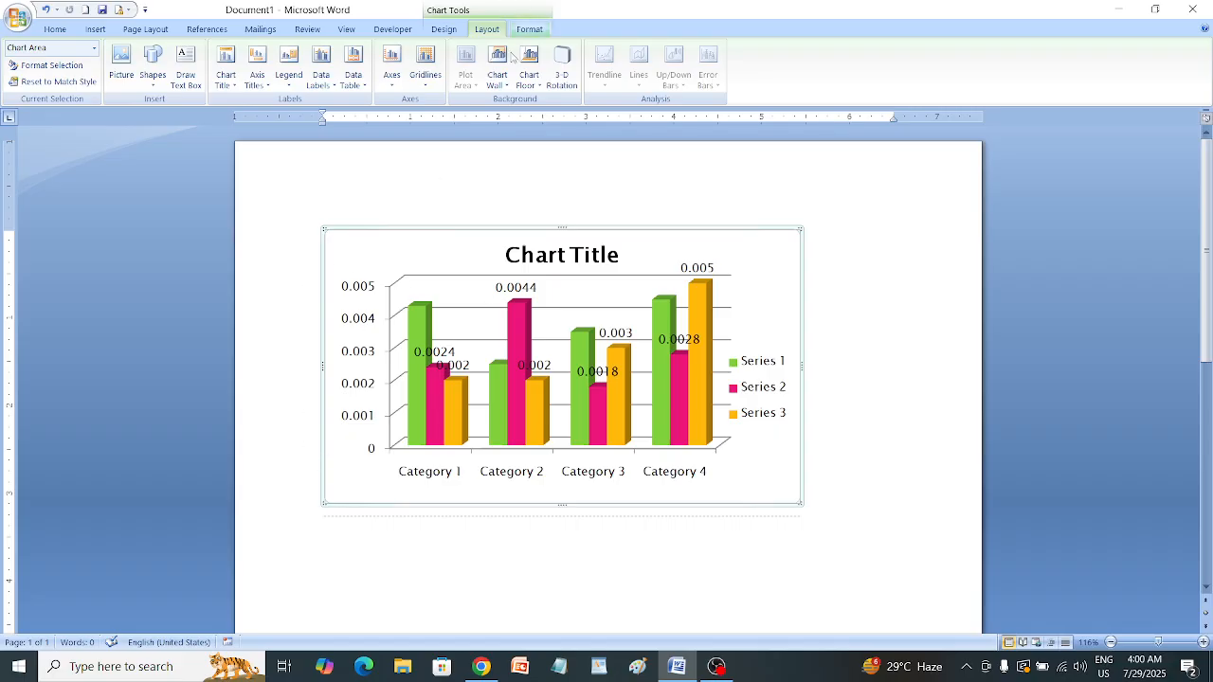
click(392, 68)
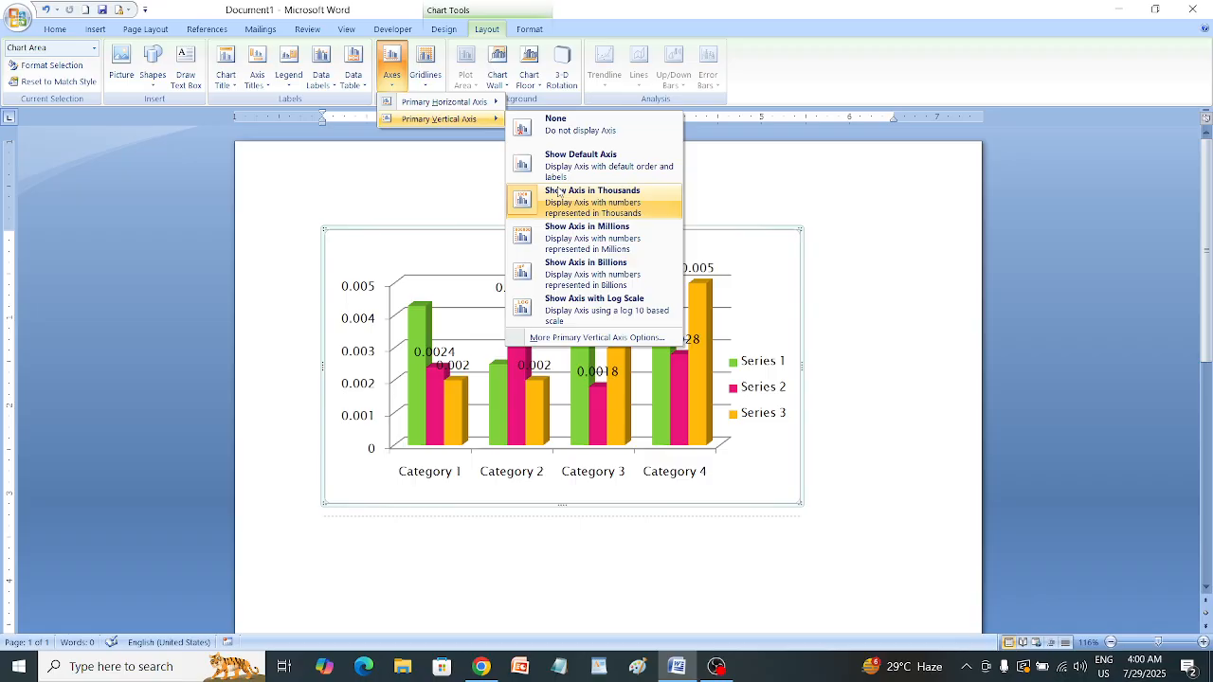
click(569, 245)
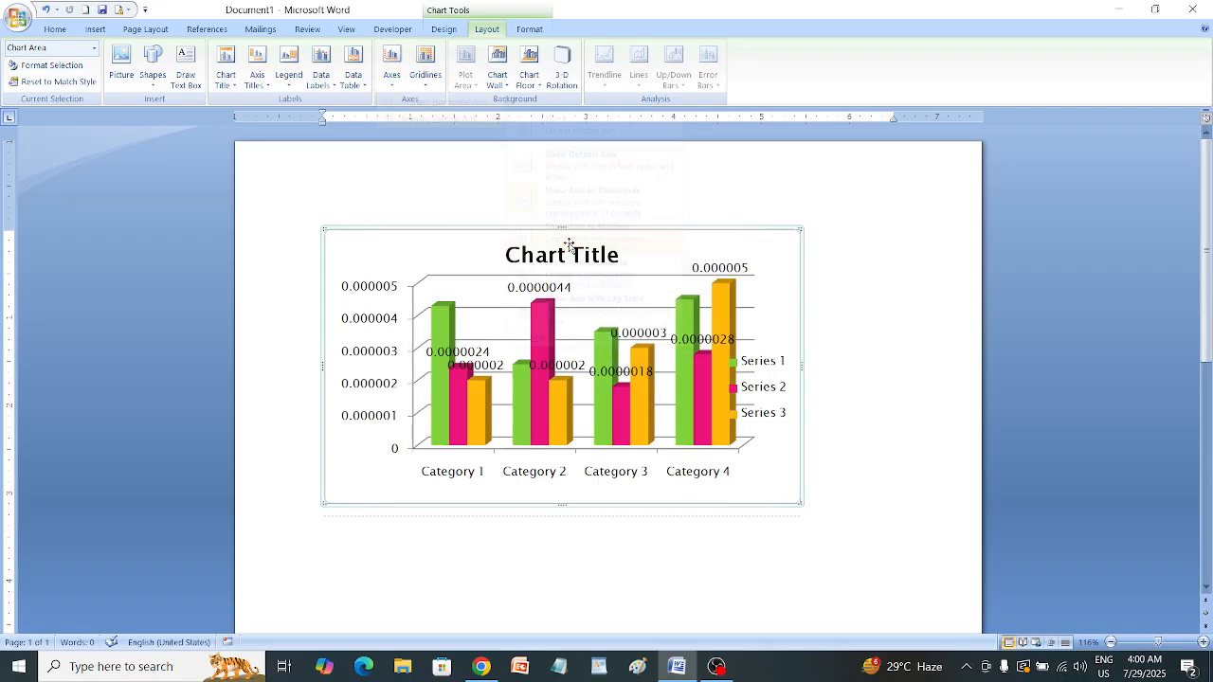
Examine the additional formatting options of the primary vertical axis without changing them
click(392, 66)
mouse_move(439, 123)
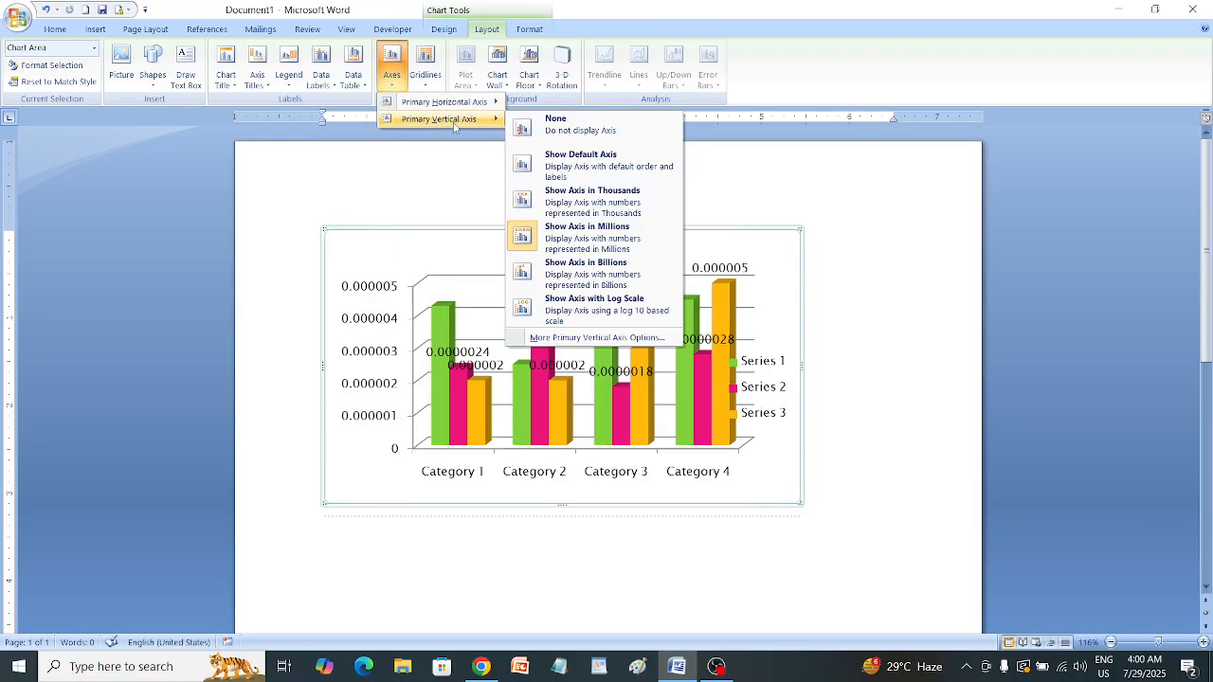
click(597, 337)
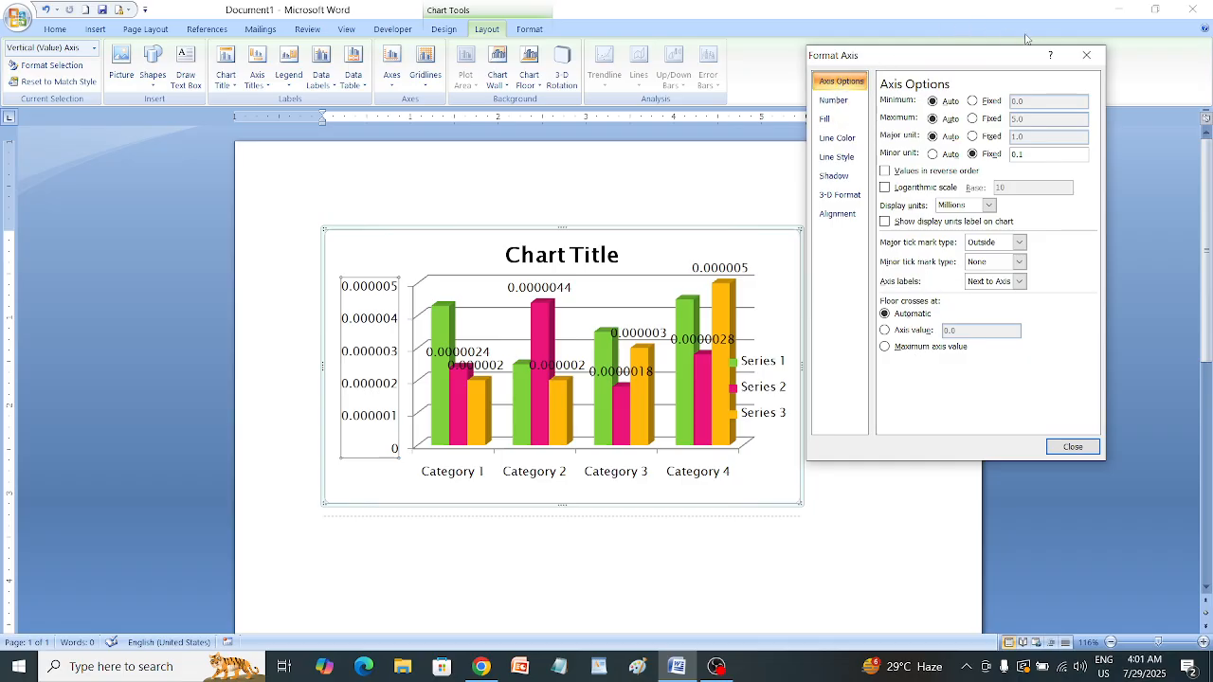
click(1091, 56)
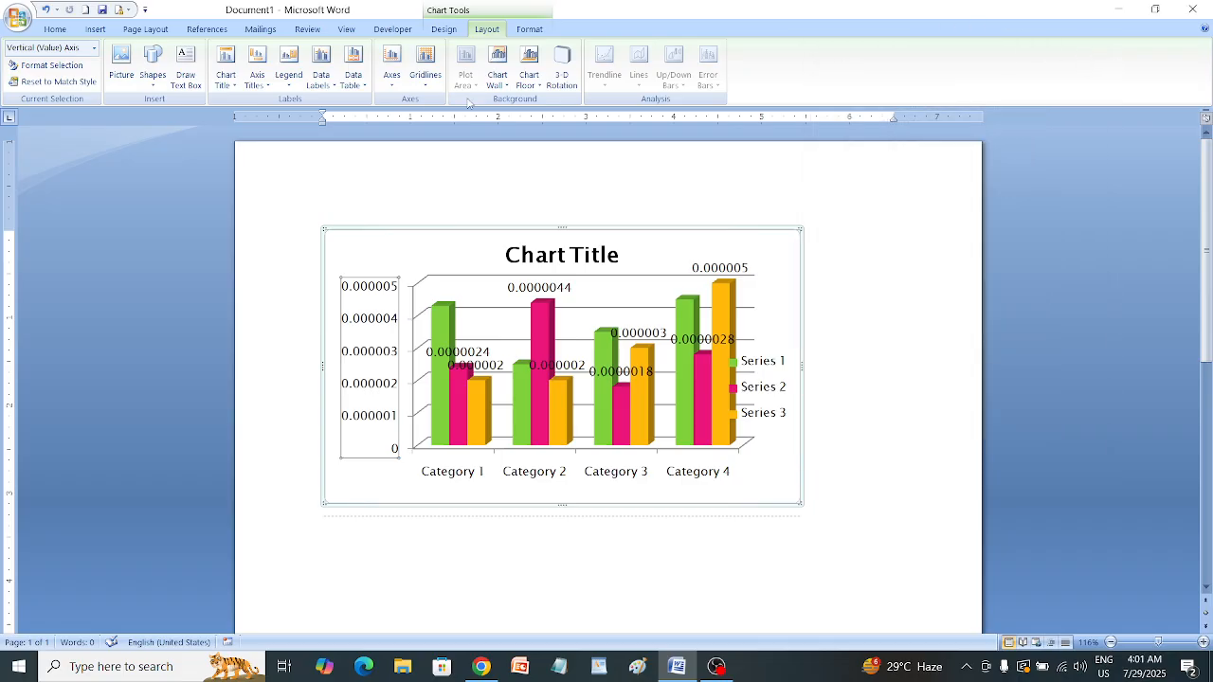
Return the chart's primary vertical axis to the default axis display
click(392, 74)
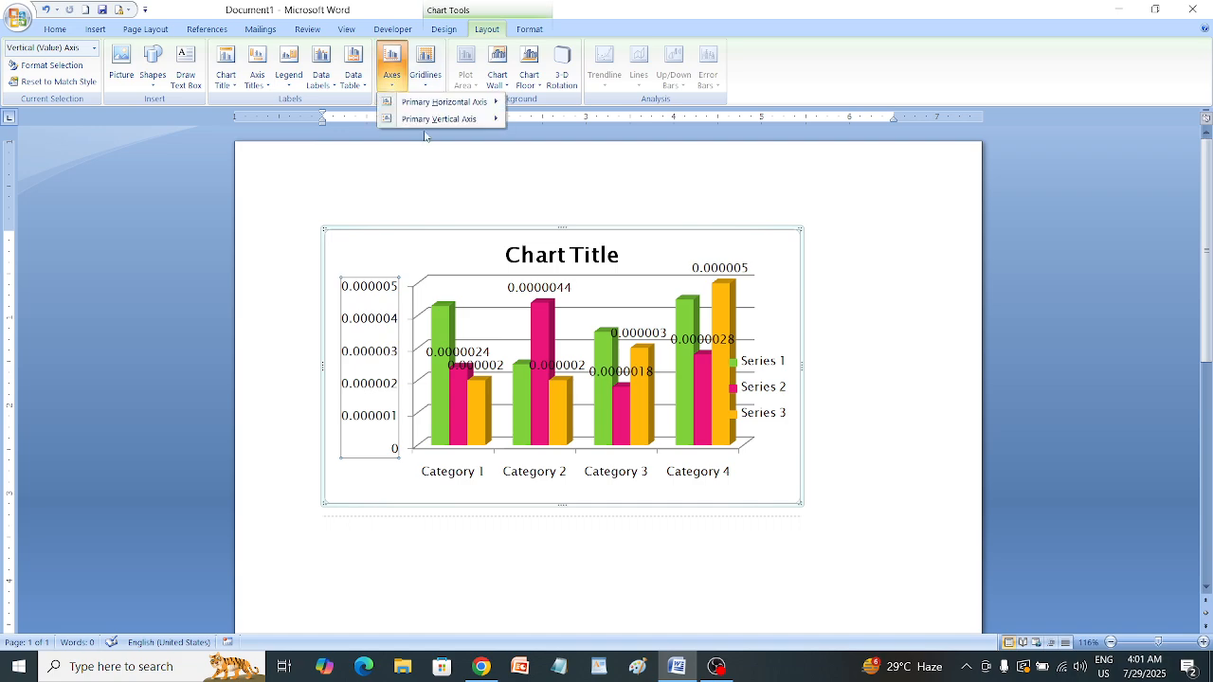
mouse_move(441, 118)
click(564, 168)
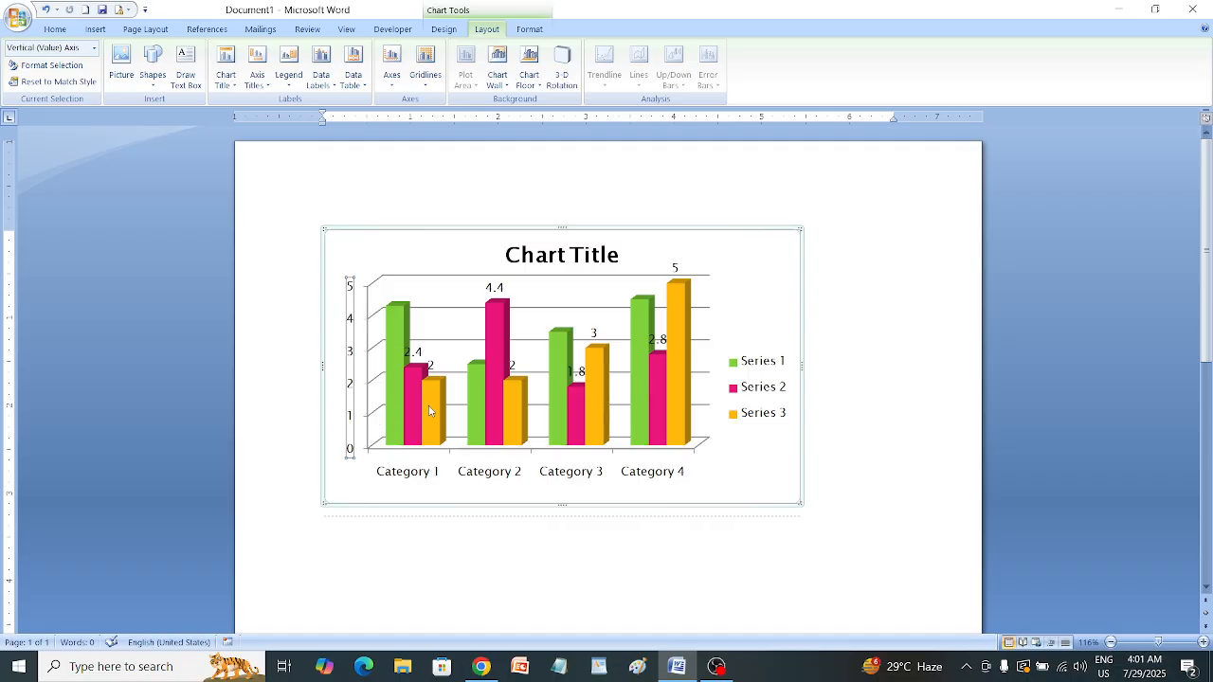
Set the primary horizontal gridlines to Minor Gridlines, followed by None
click(427, 85)
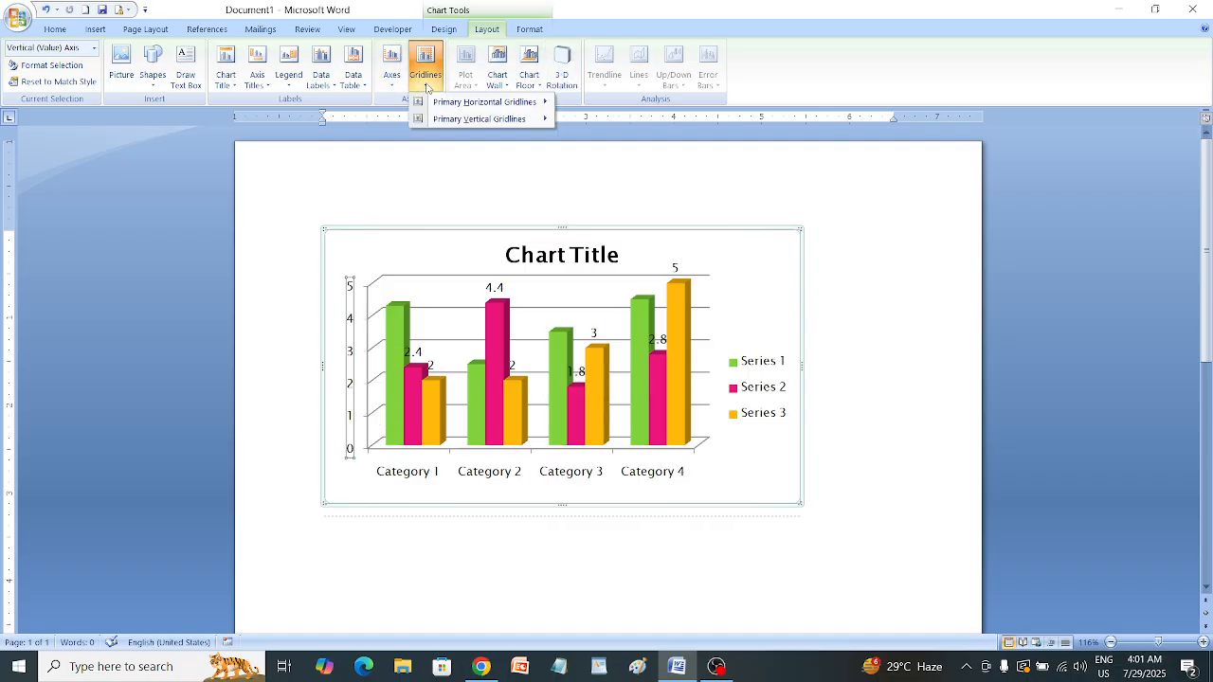
mouse_move(476, 103)
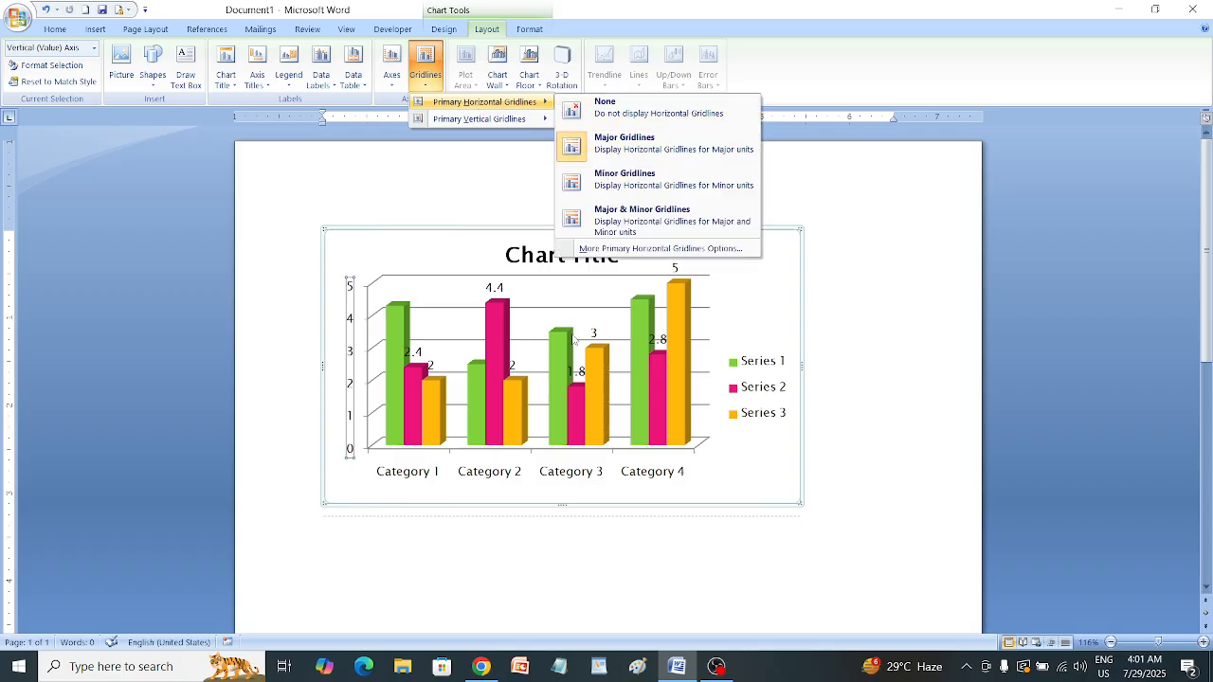
click(666, 182)
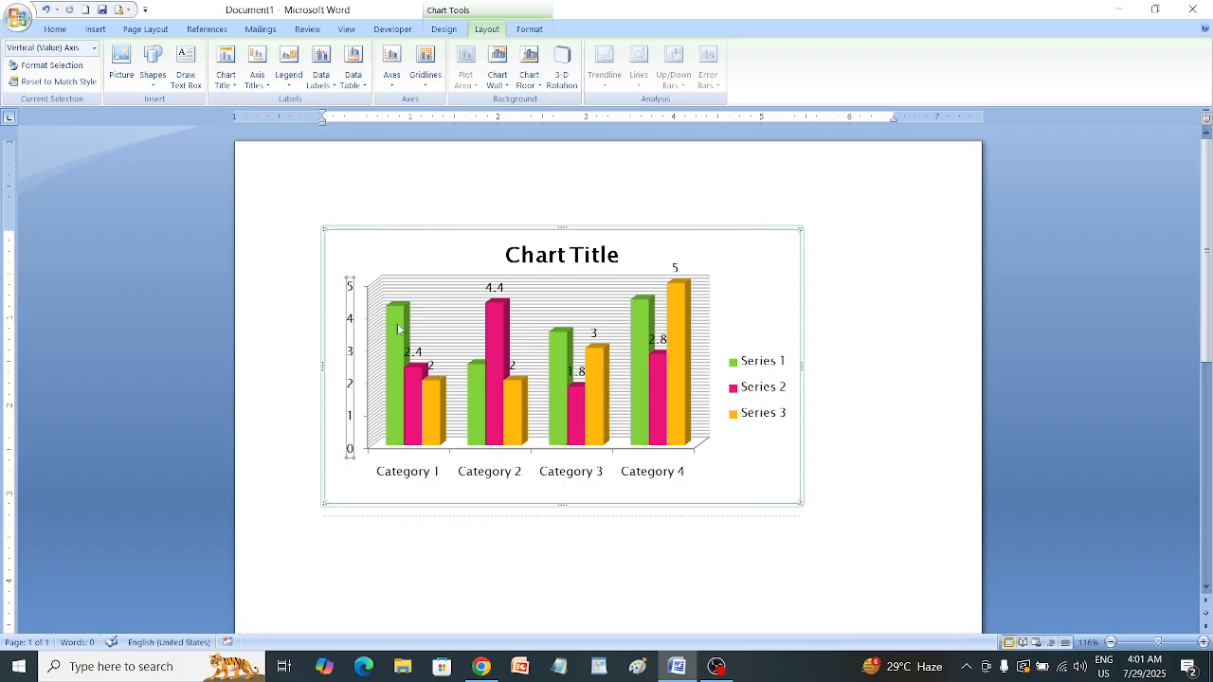
click(426, 71)
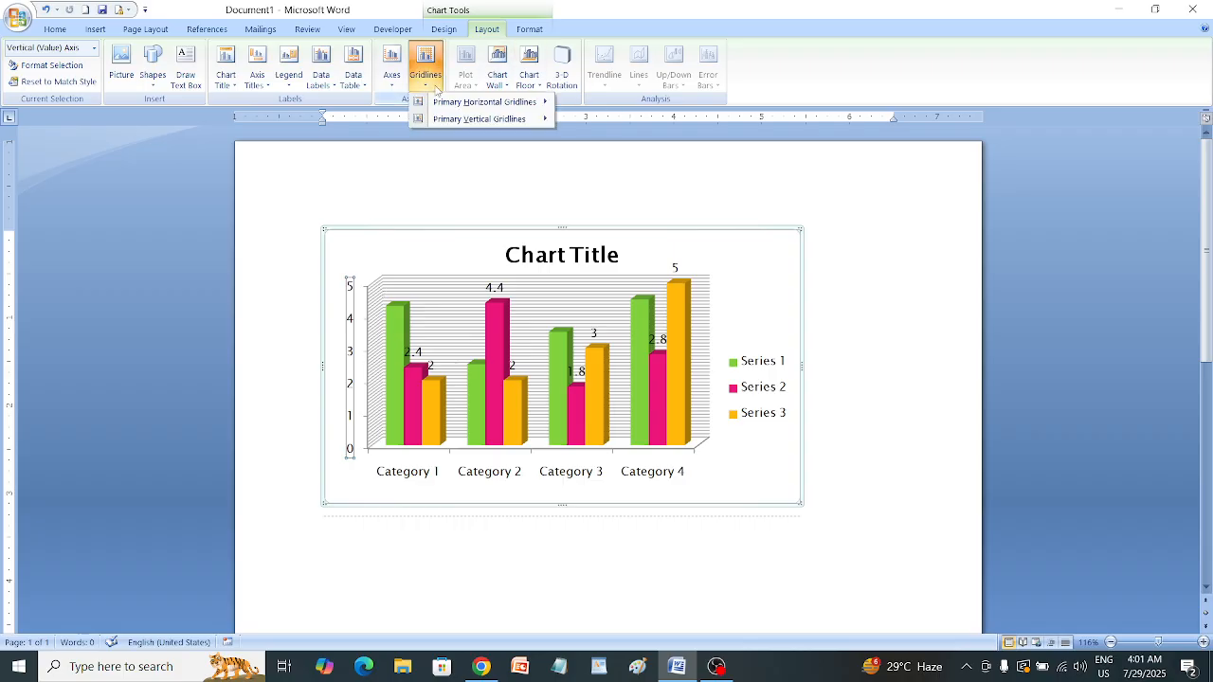
mouse_move(490, 108)
click(656, 107)
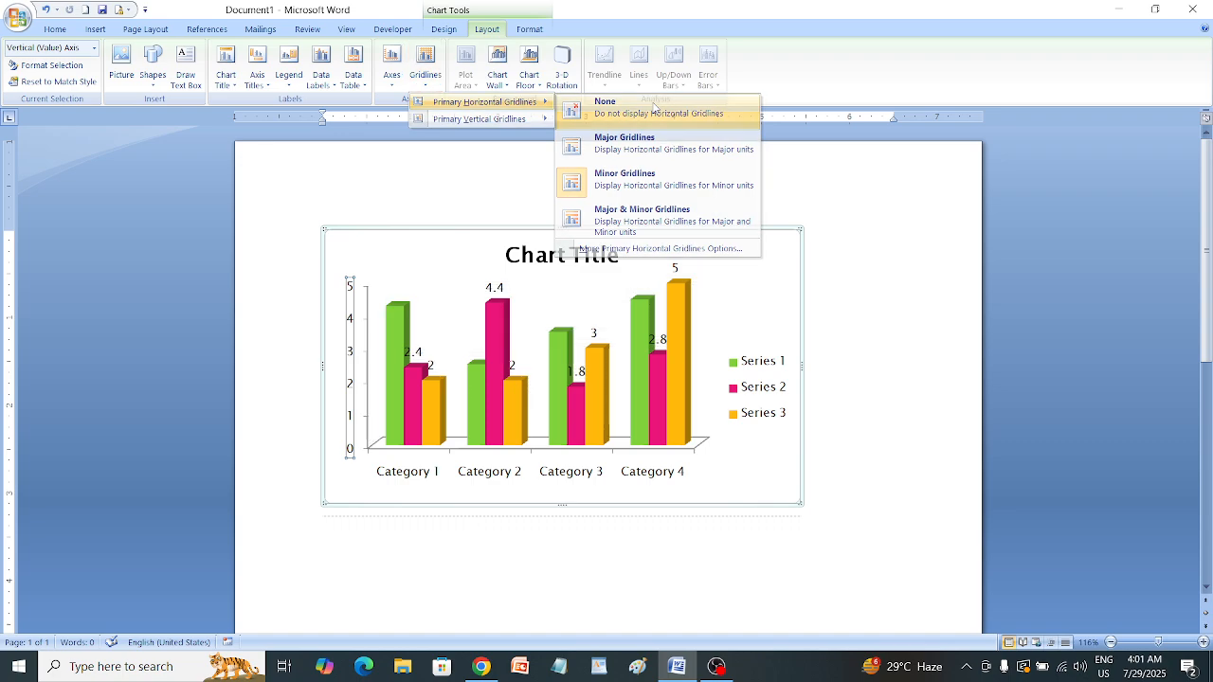
Display Major & Minor Gridlines for the chart's primary horizontal gridlines
click(426, 71)
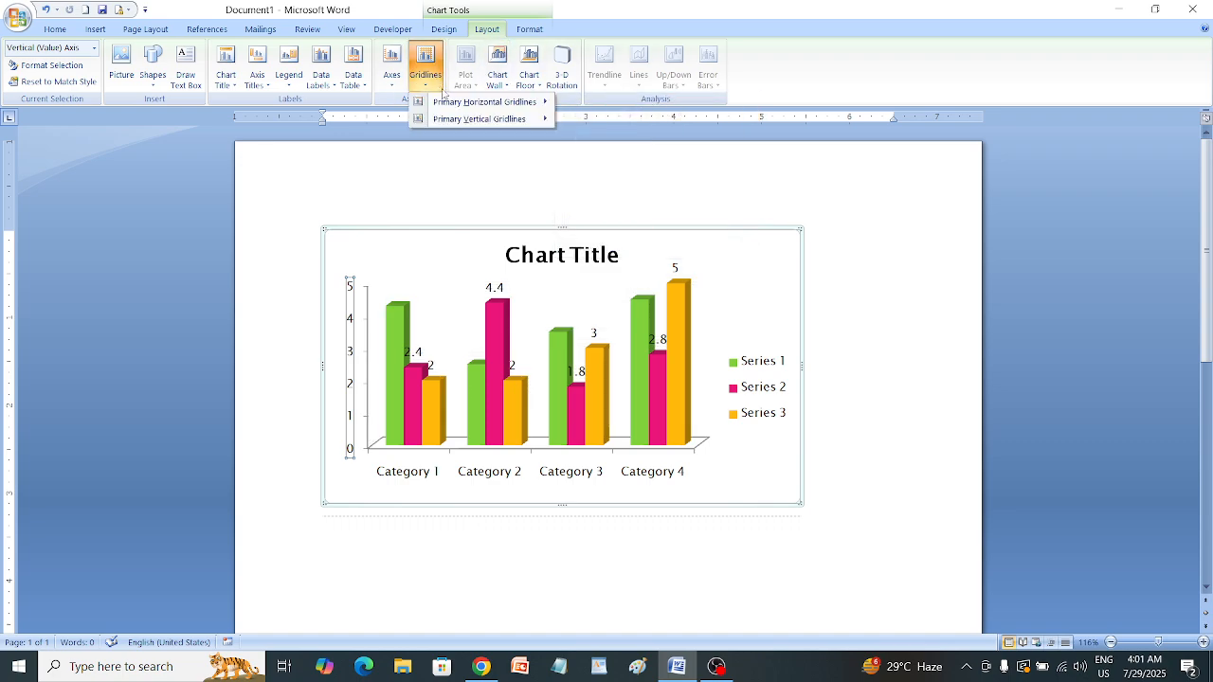
mouse_move(489, 102)
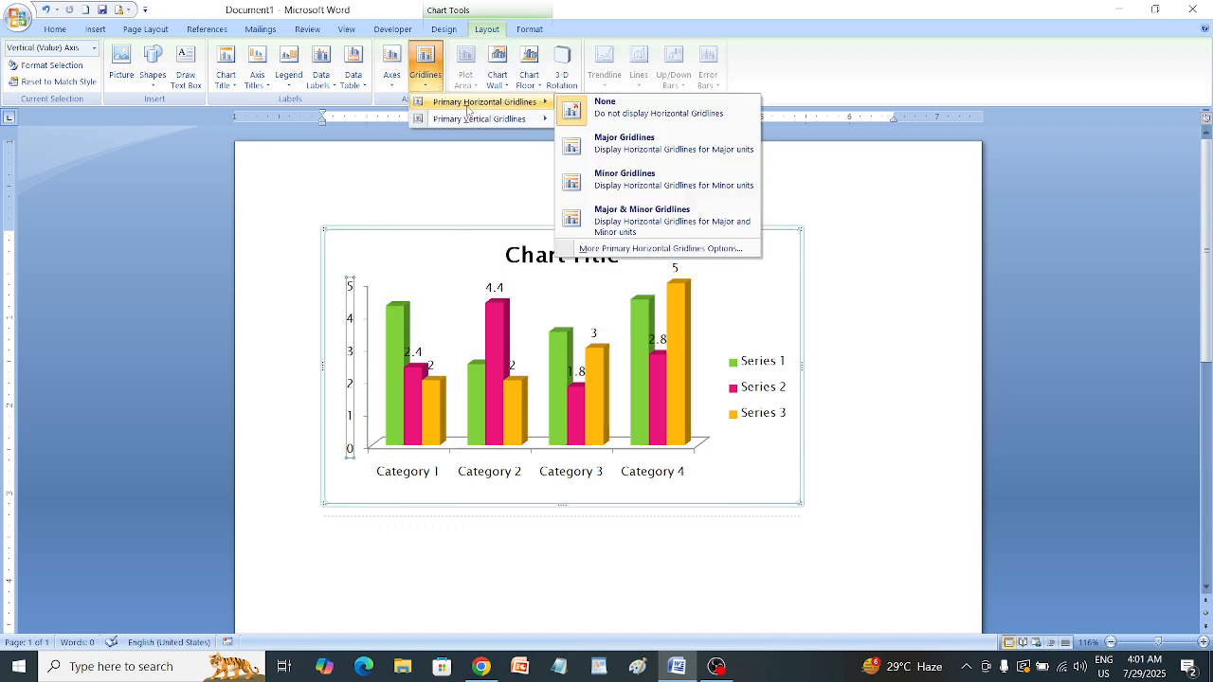
click(677, 228)
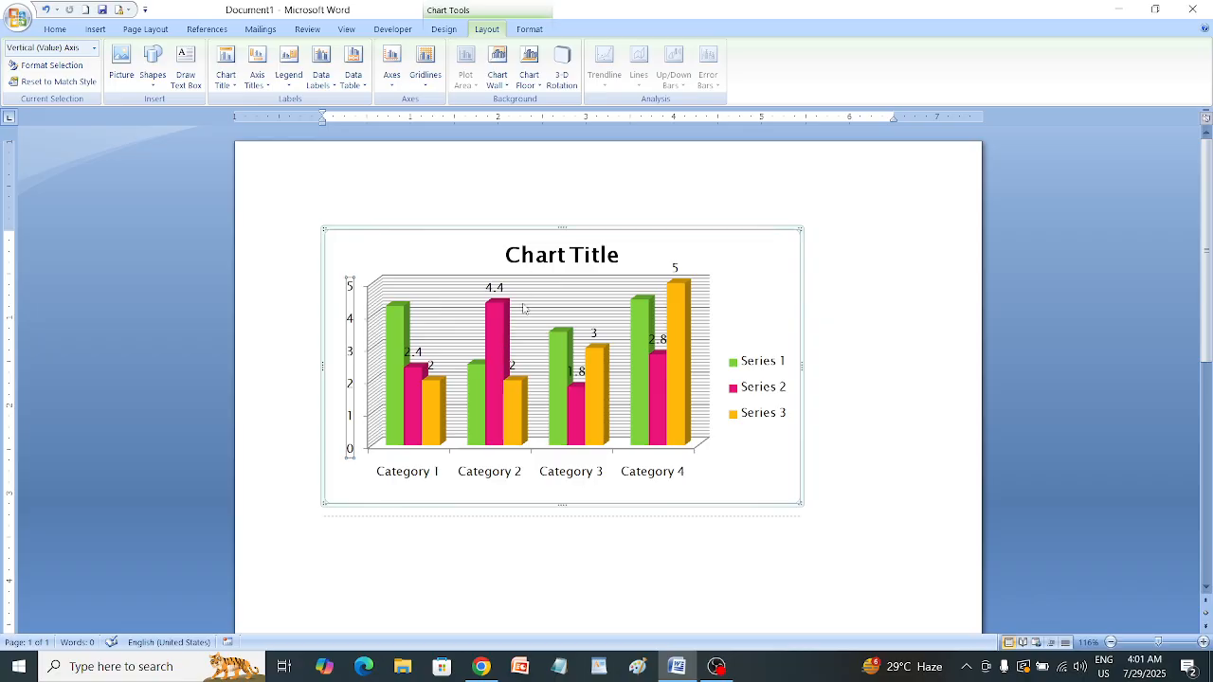
Format the major horizontal gridlines with a solid line colour through their additional options
click(426, 81)
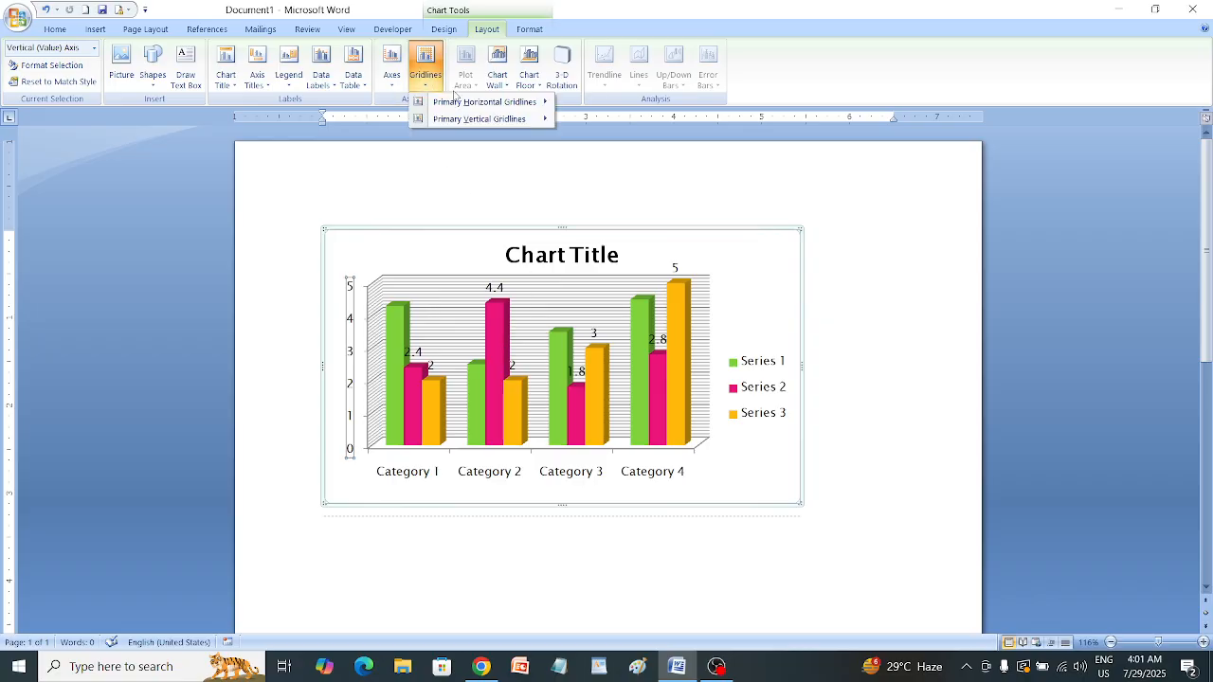
mouse_move(474, 101)
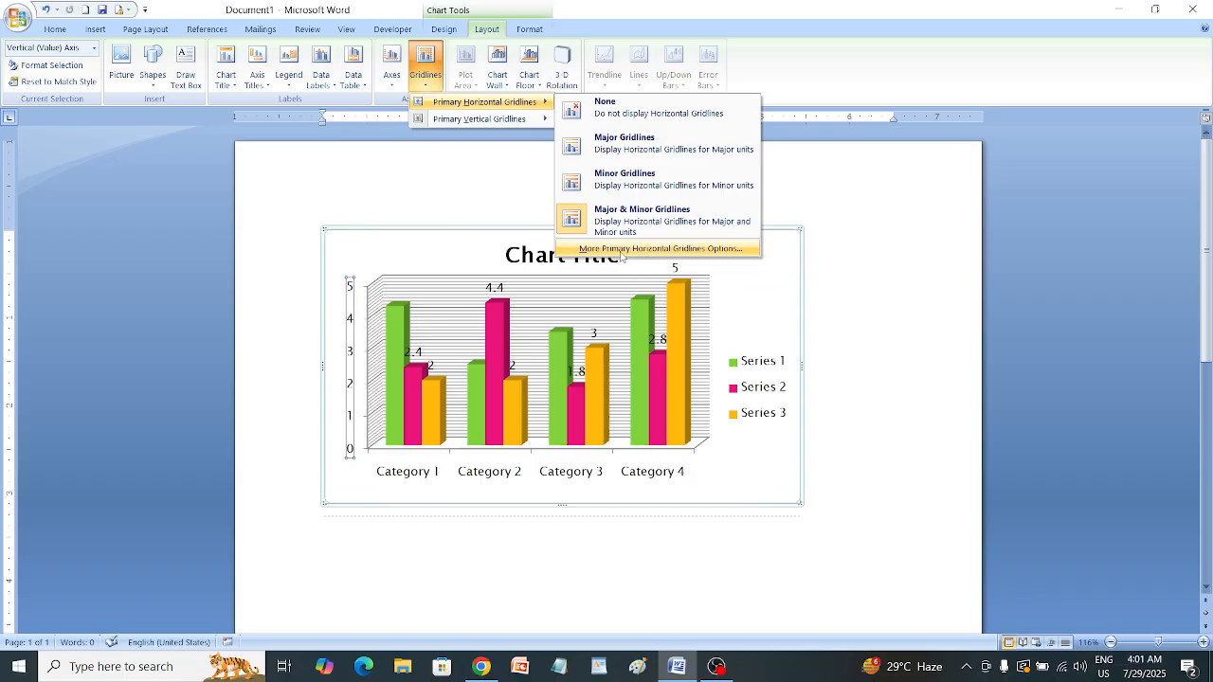
click(706, 250)
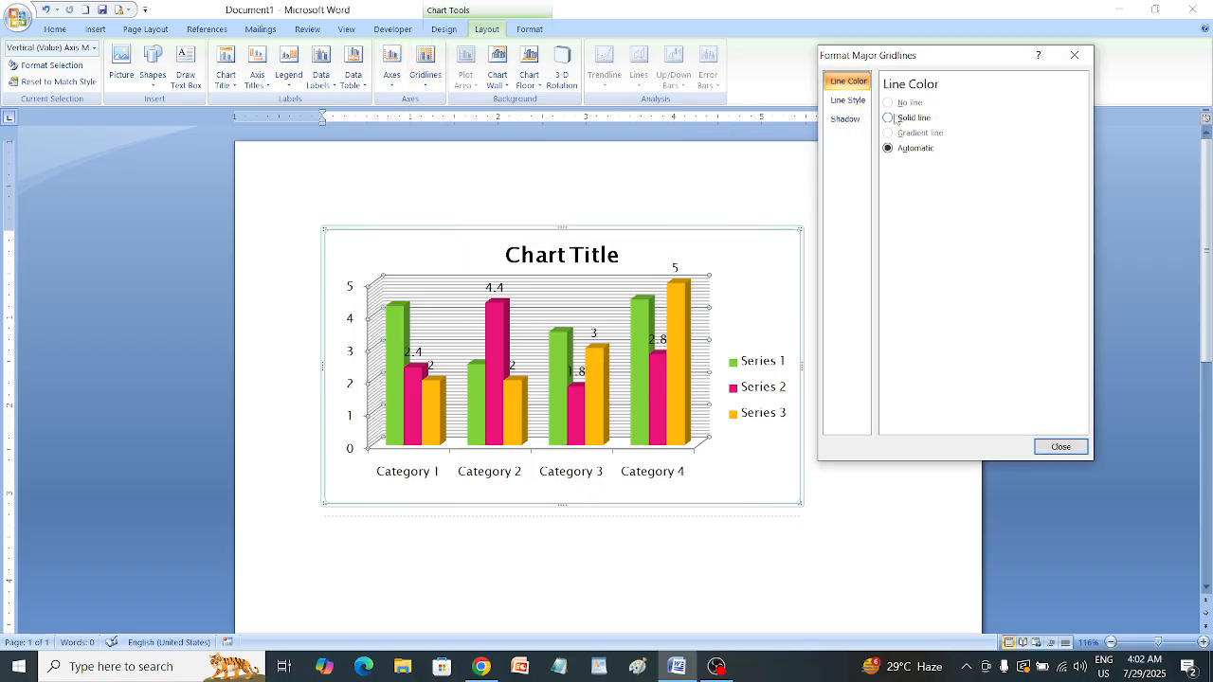
click(901, 118)
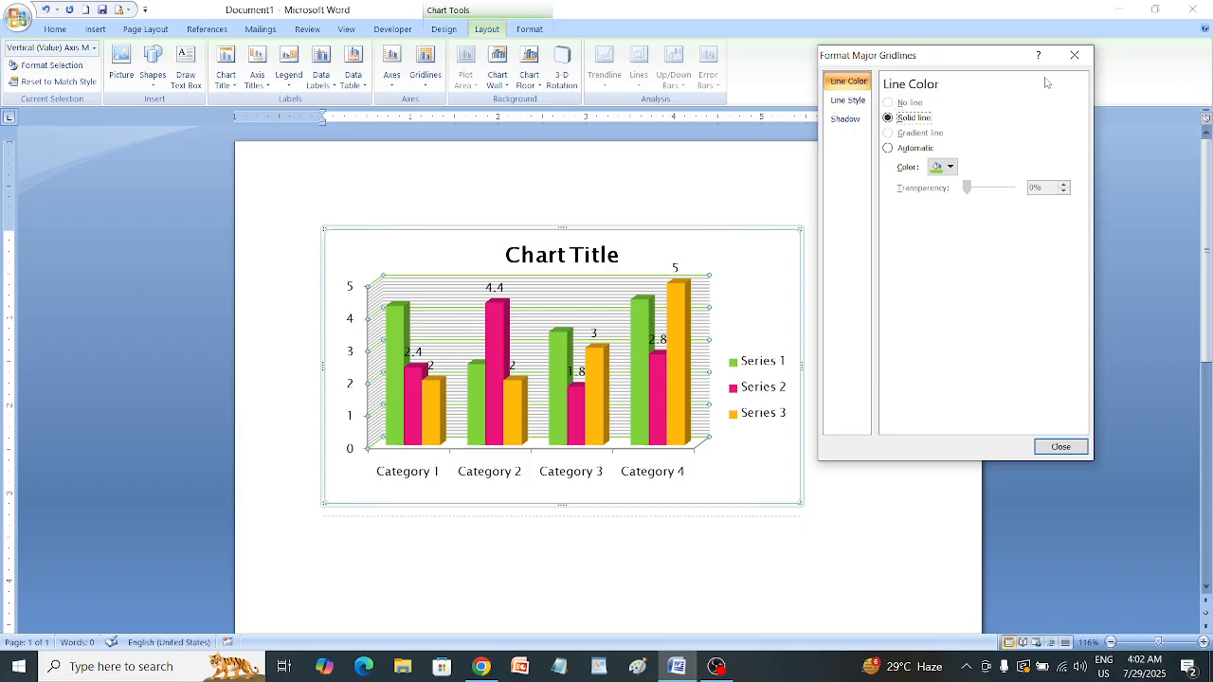
click(1077, 55)
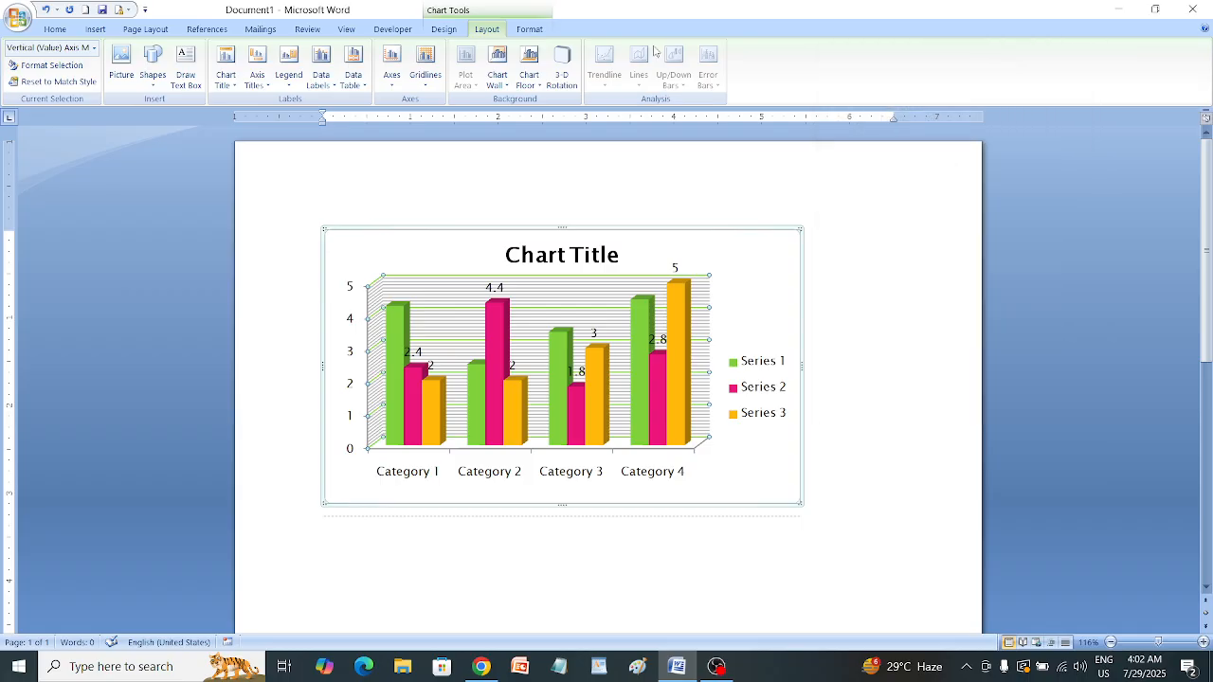
Remove the primary horizontal gridlines with None, and bring them back as Major Gridlines
click(439, 77)
click(605, 106)
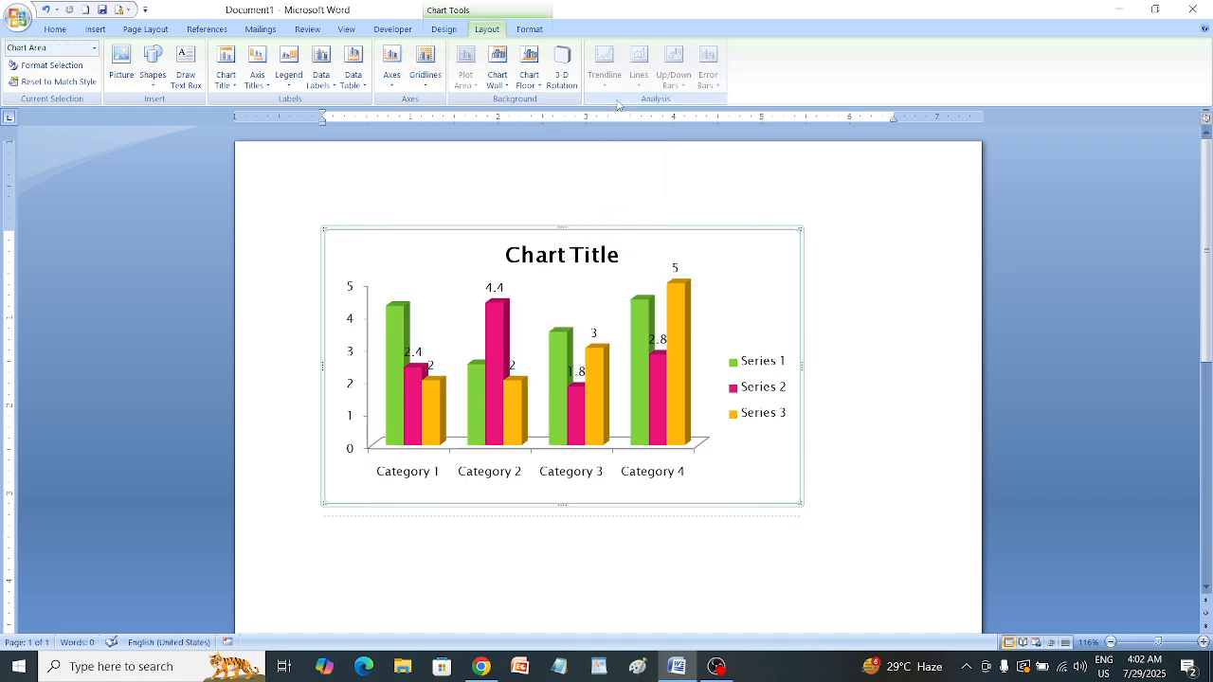
click(426, 66)
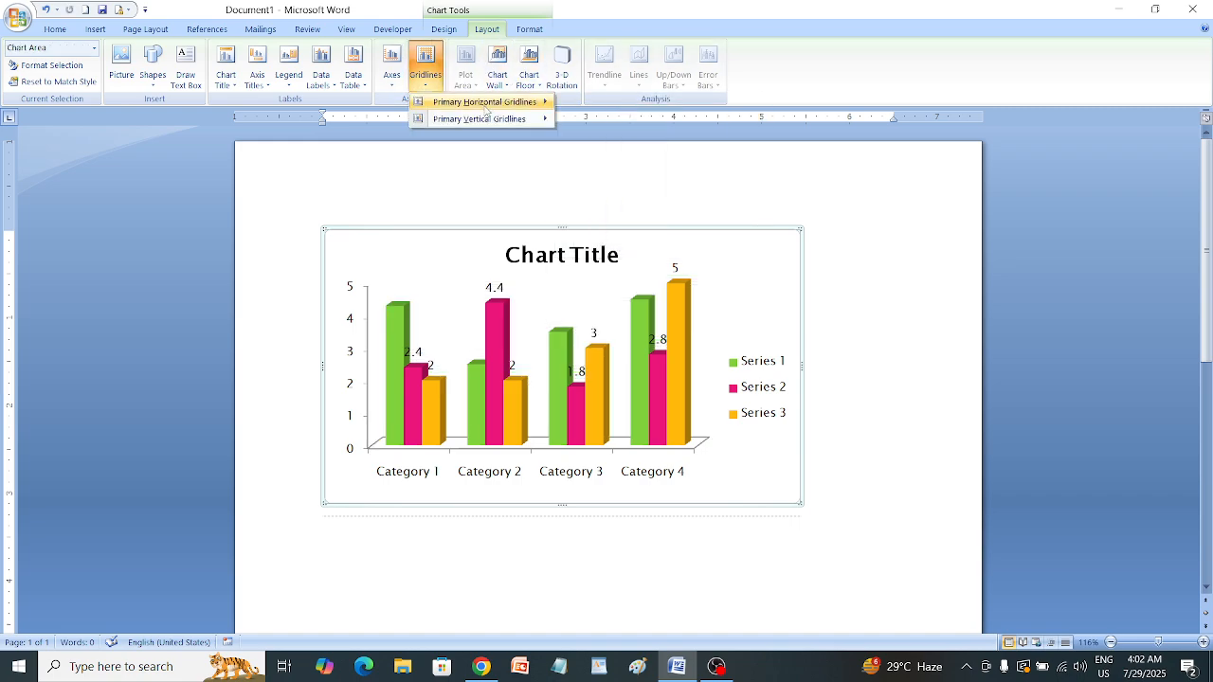
mouse_move(502, 102)
click(621, 148)
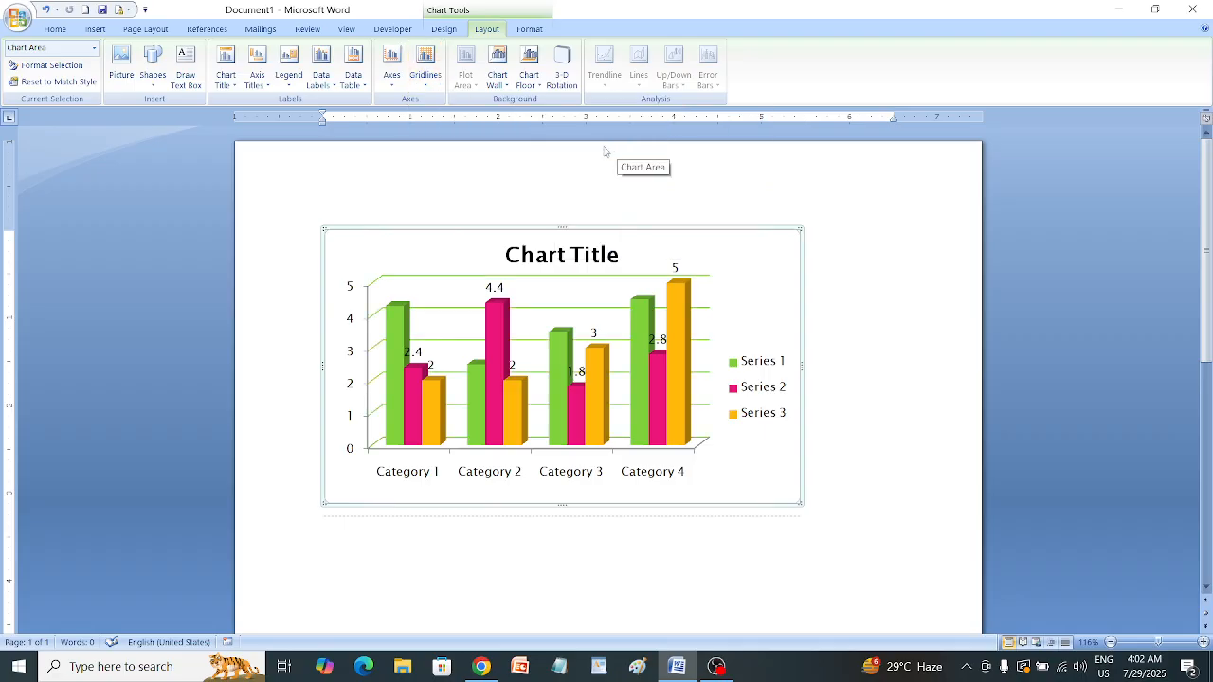
Display Major Gridlines for the chart's primary vertical gridlines
click(426, 68)
mouse_move(453, 121)
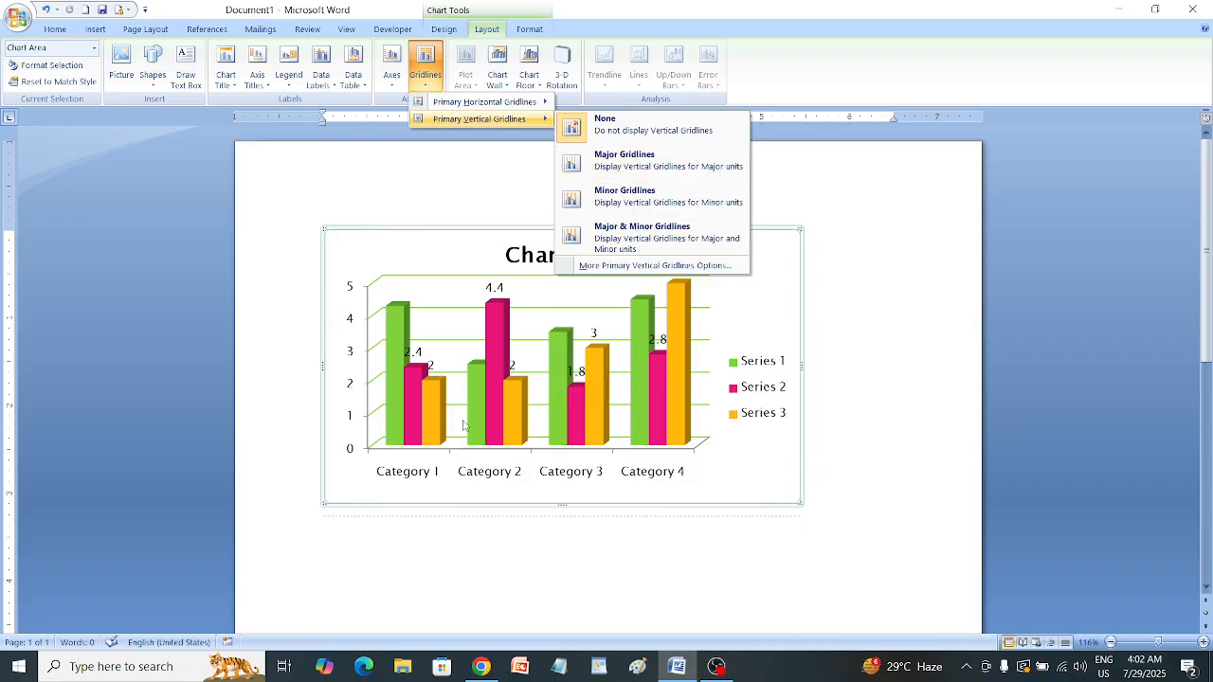
click(621, 161)
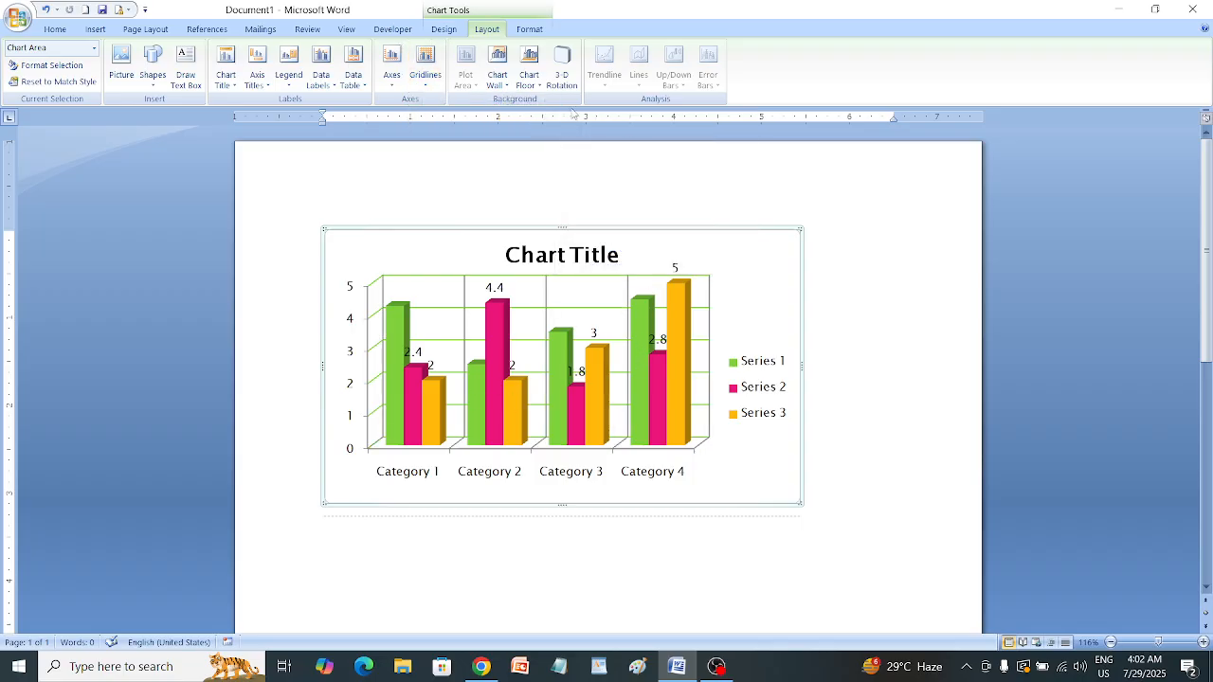
Switch the primary vertical gridlines to Minor Gridlines, followed by Major & Minor Gridlines
click(424, 74)
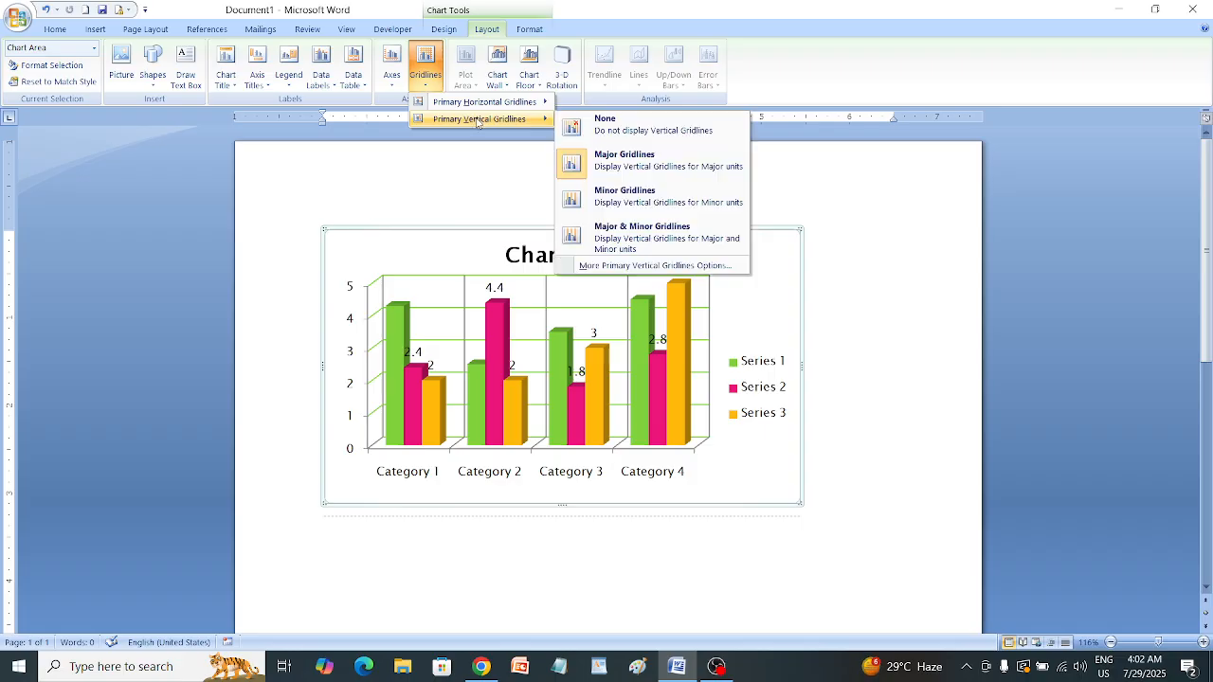
click(623, 195)
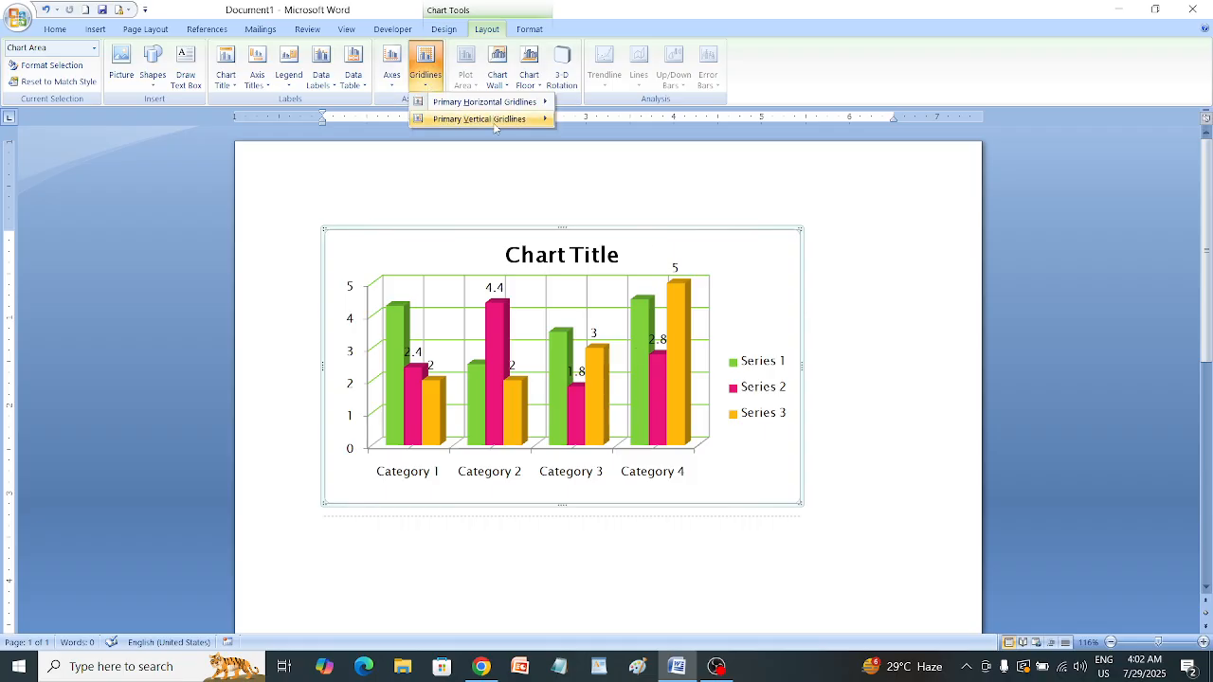
mouse_move(495, 121)
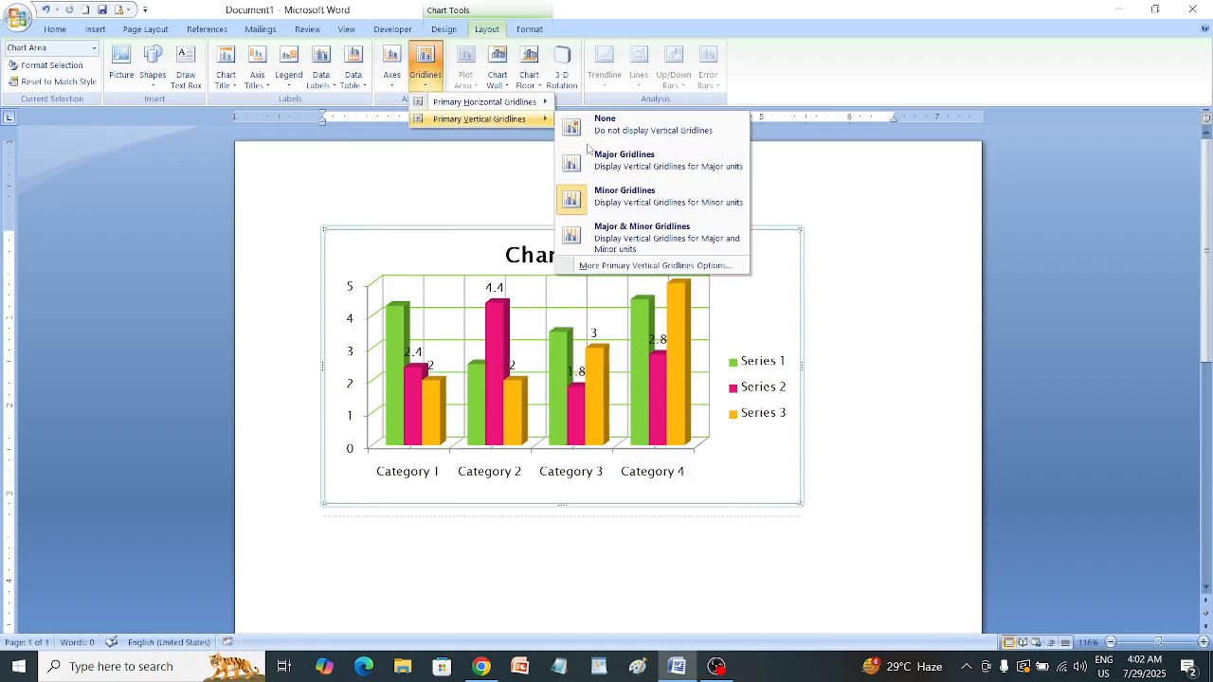
click(649, 240)
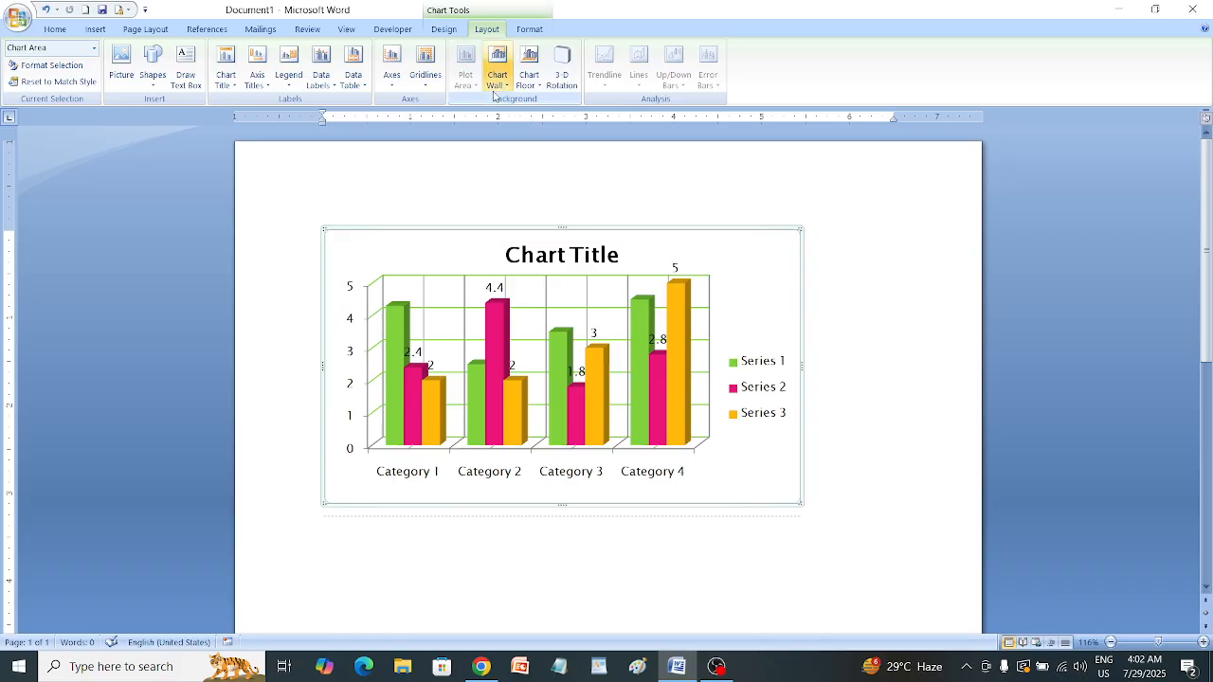
Examine the additional formatting options of the primary vertical gridlines without changing them
click(432, 83)
mouse_move(512, 118)
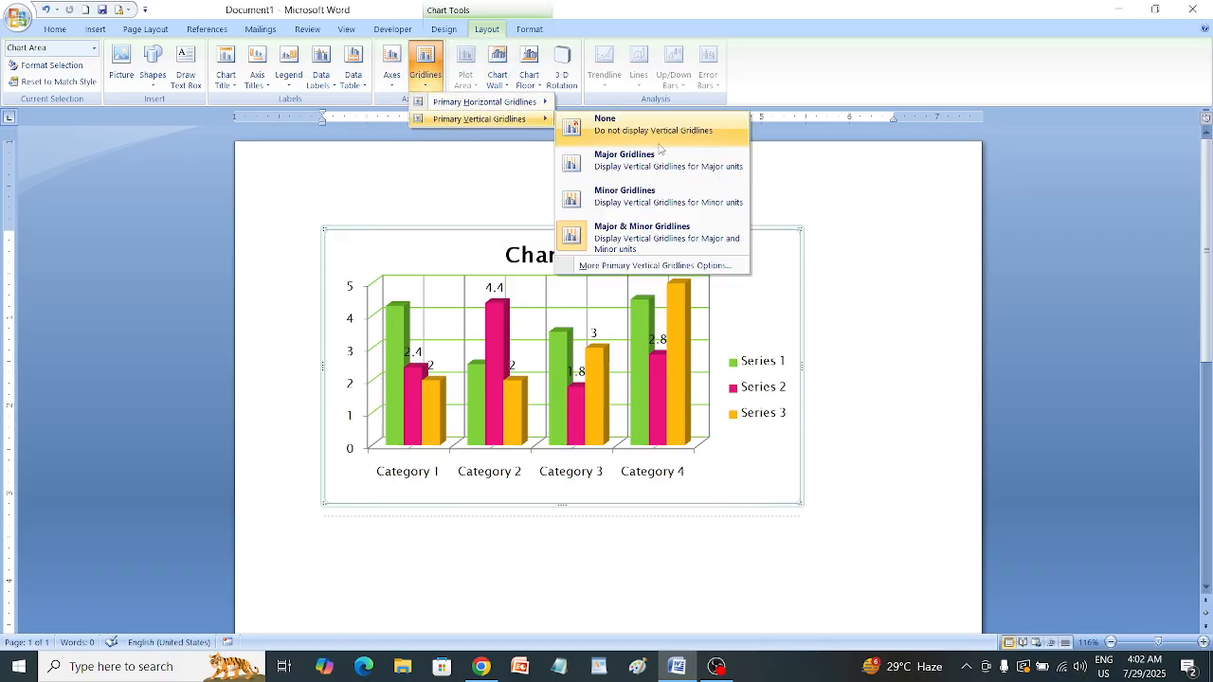
click(638, 266)
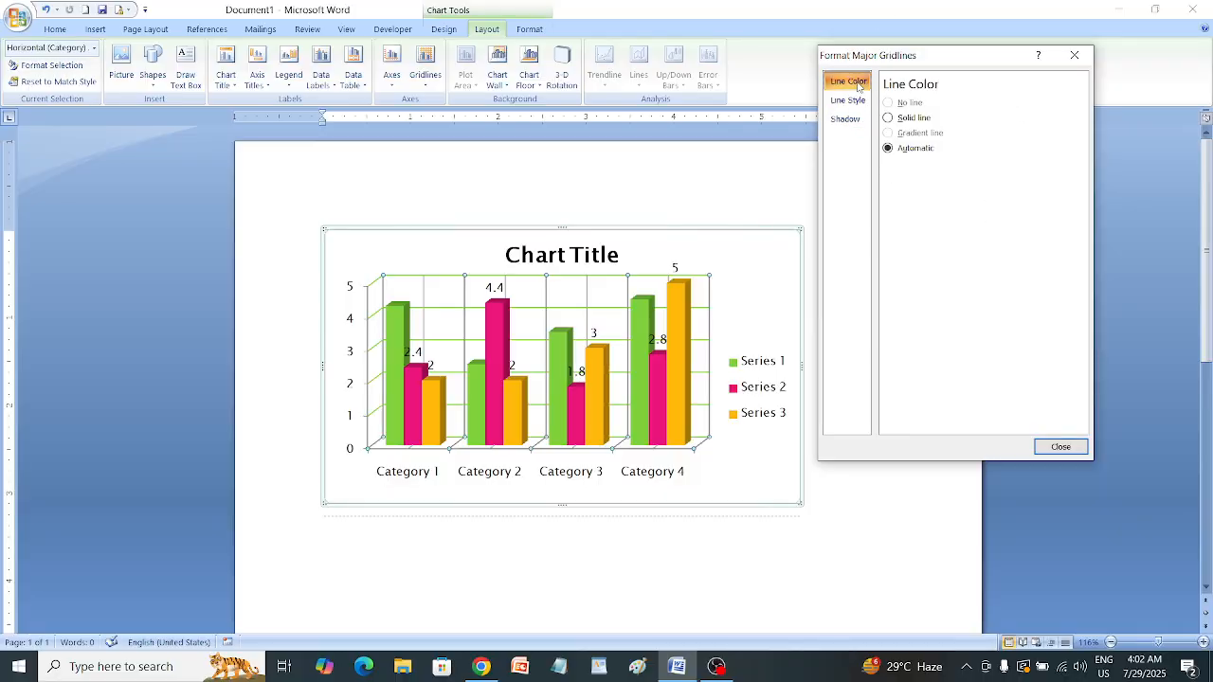
click(1075, 56)
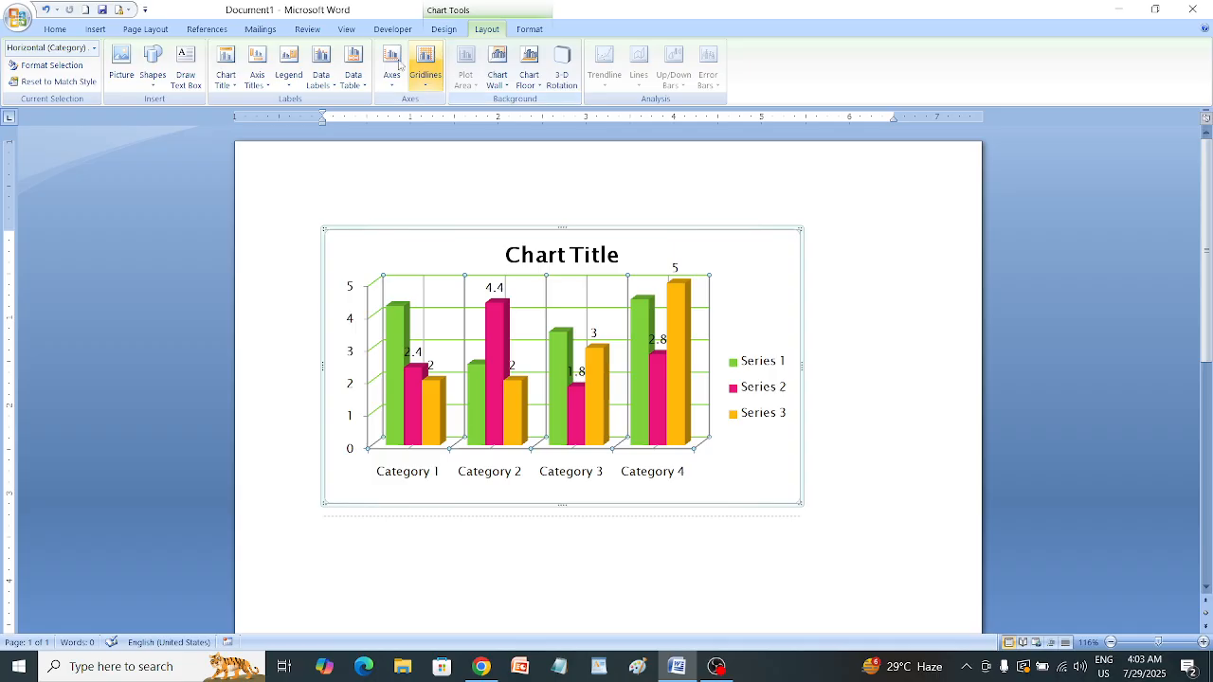
Remove the data labels from the chart's columns
click(333, 89)
click(327, 109)
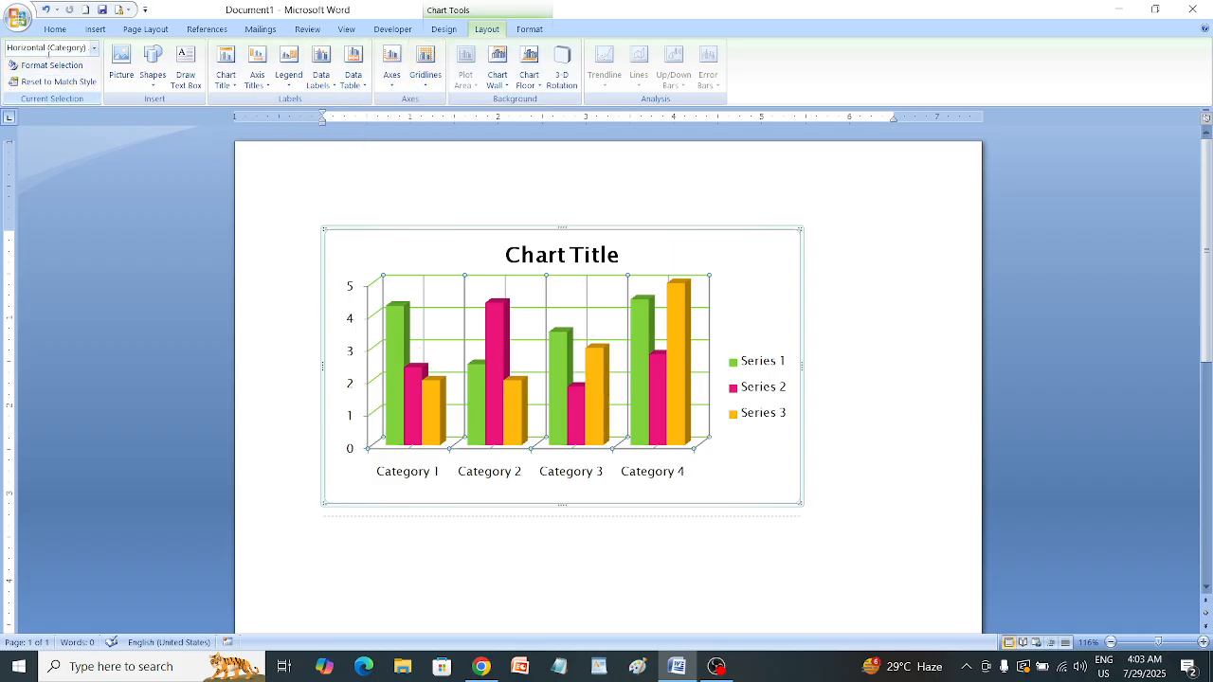
Change the chart type from 3-D to the flat clustered column, the first subtype in the Column category
click(444, 29)
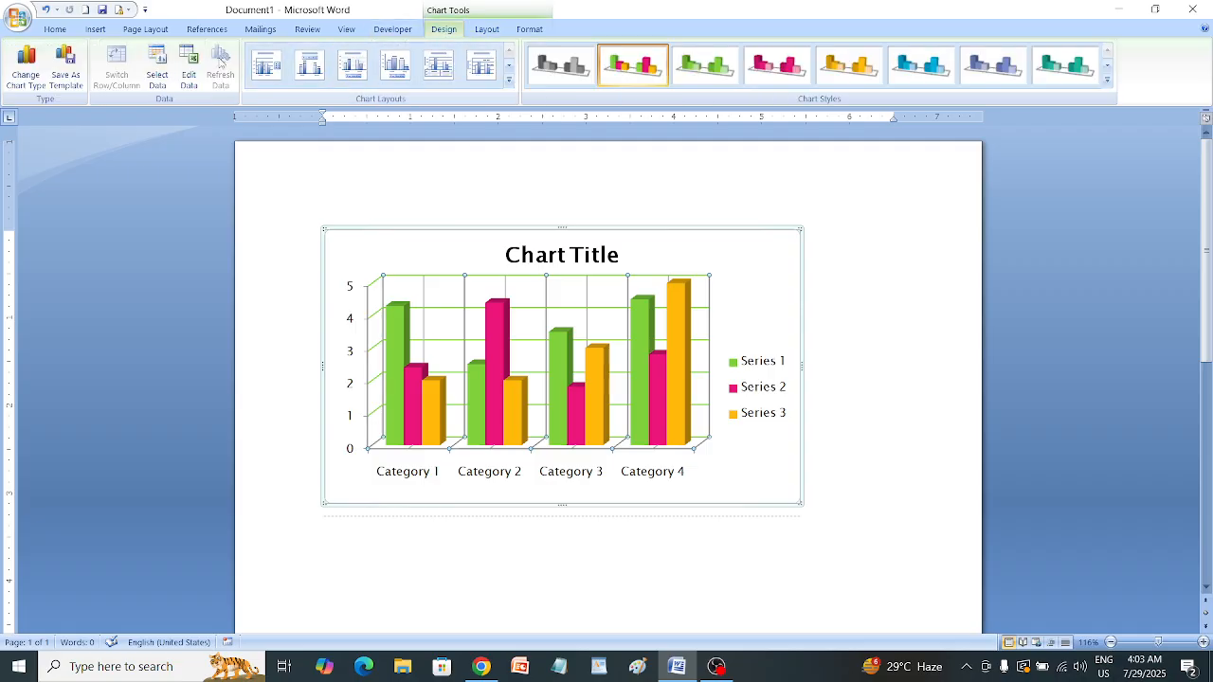
click(26, 66)
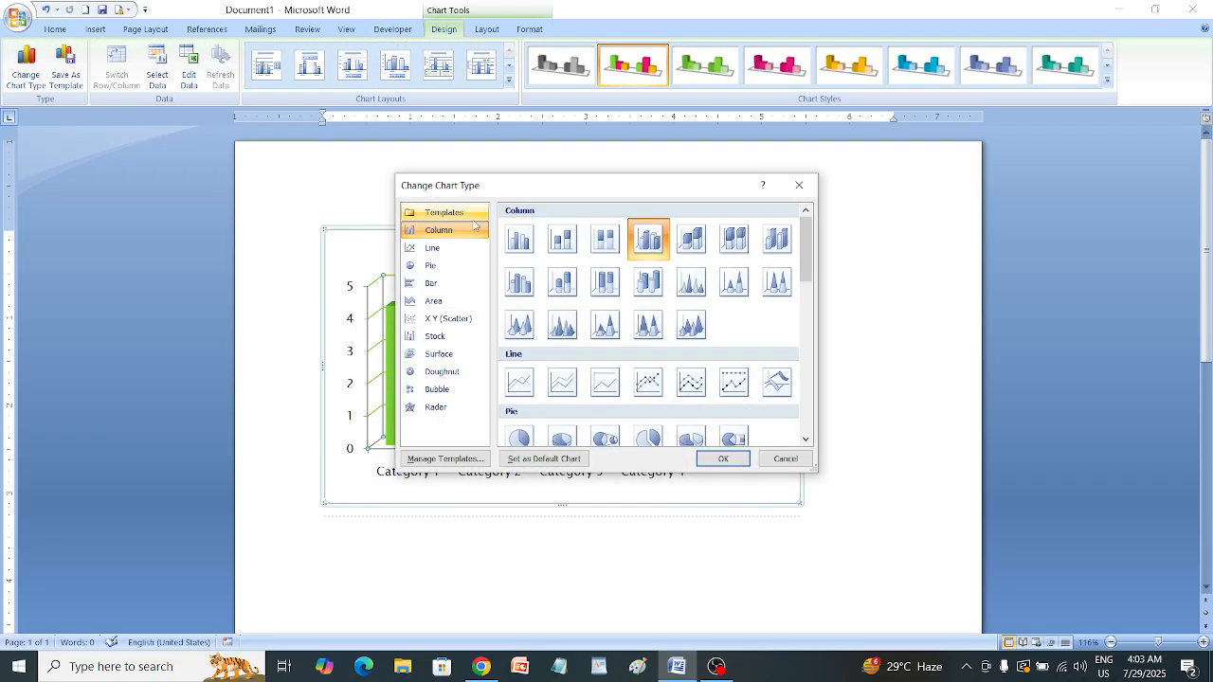
click(520, 239)
click(722, 458)
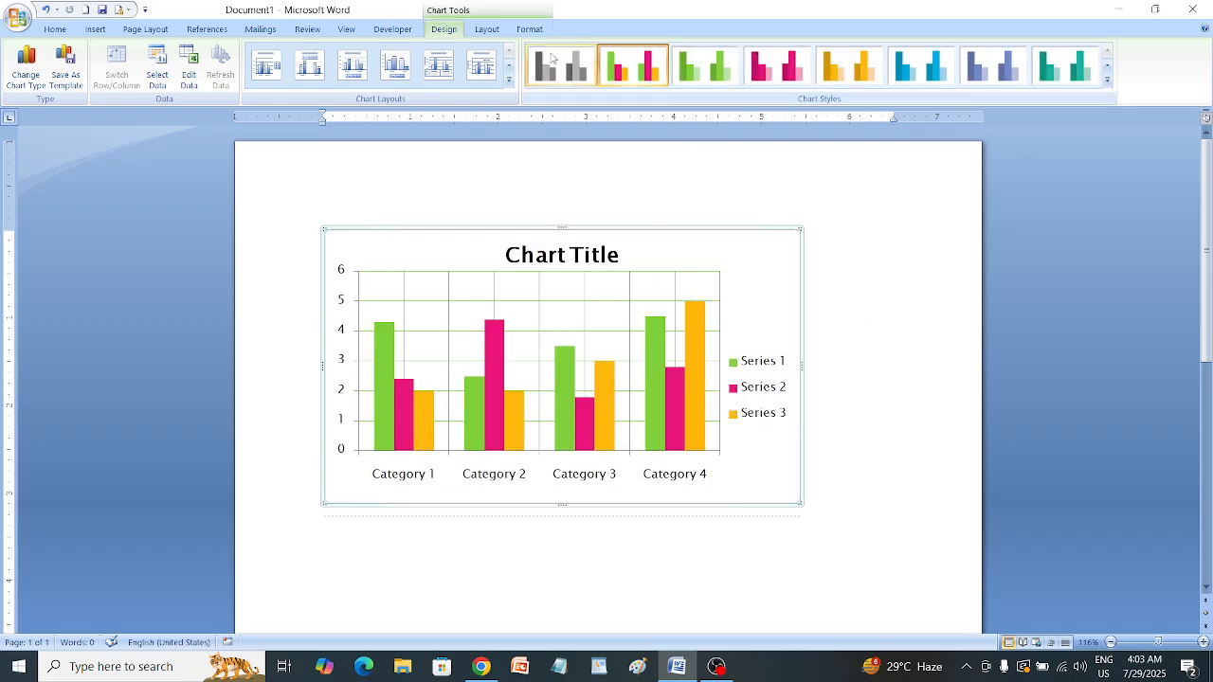
Clear the chart's plot area fill with None, and restore it with Show Plot Area
click(487, 28)
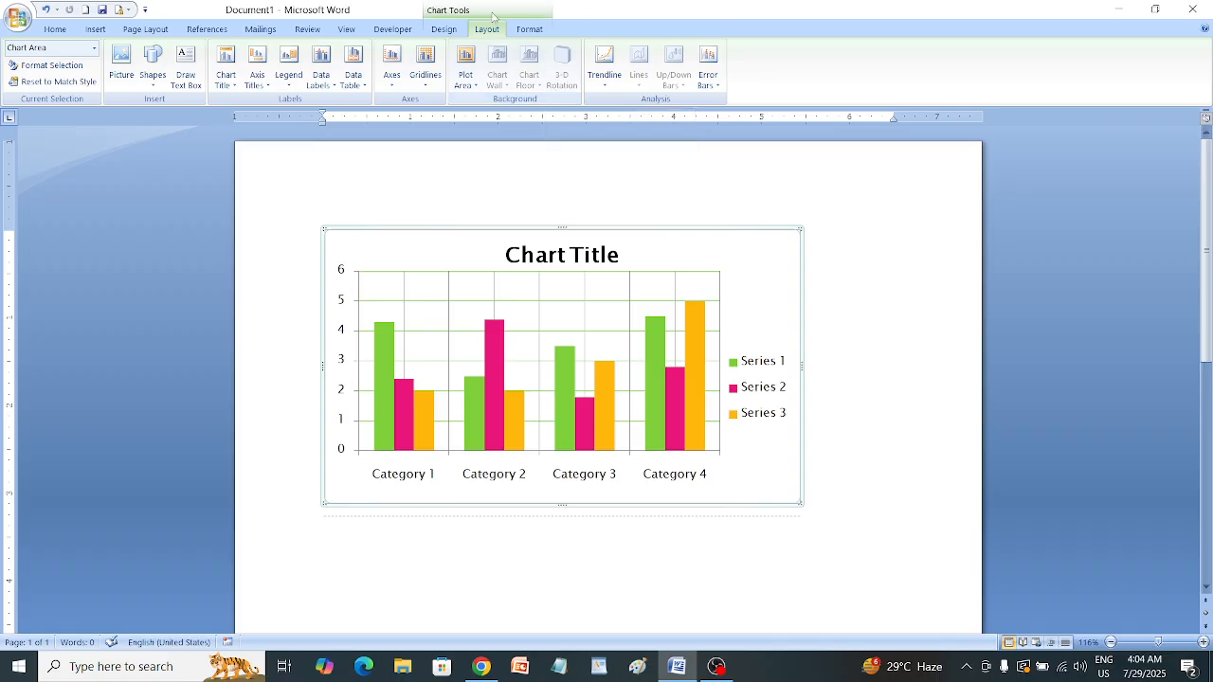
click(466, 71)
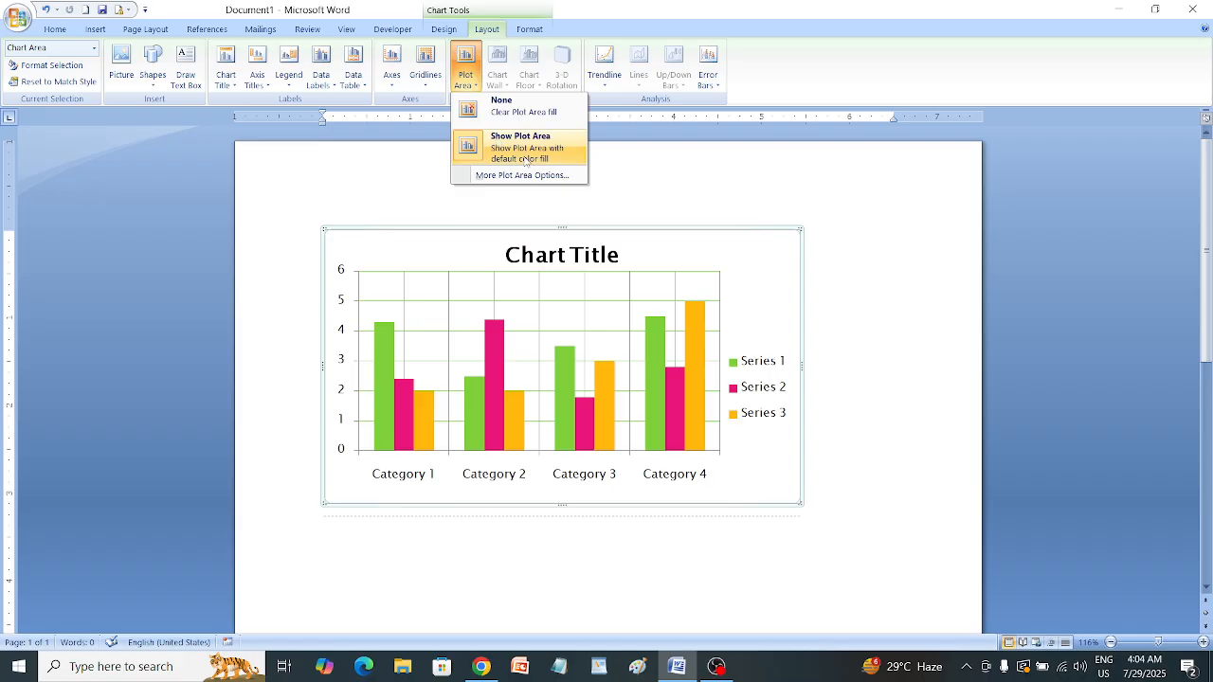
click(501, 106)
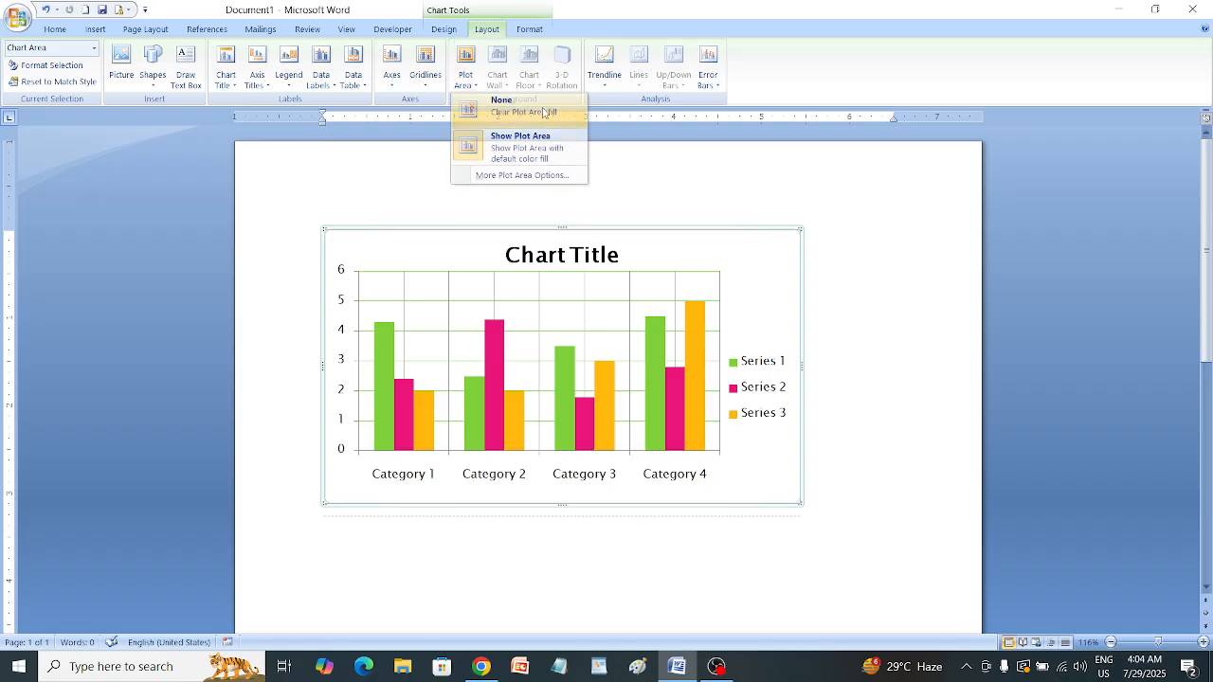
click(461, 87)
click(505, 150)
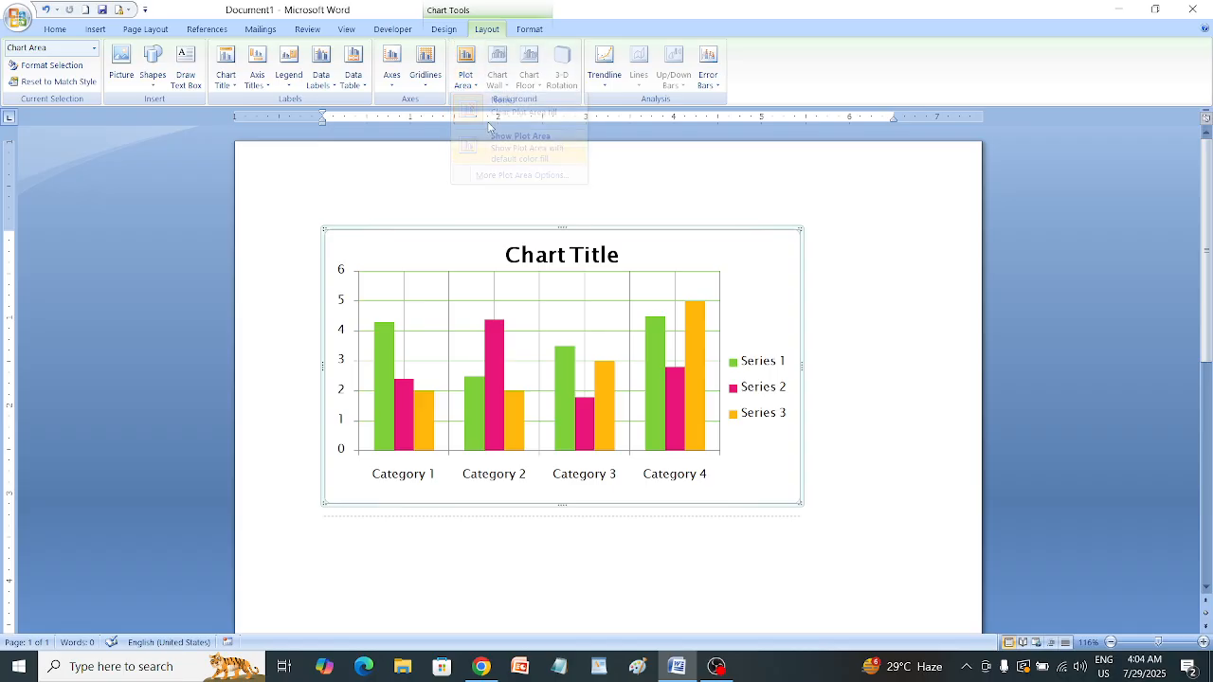
Apply a solid fill to the chart's plot area through the additional plot area options
click(476, 87)
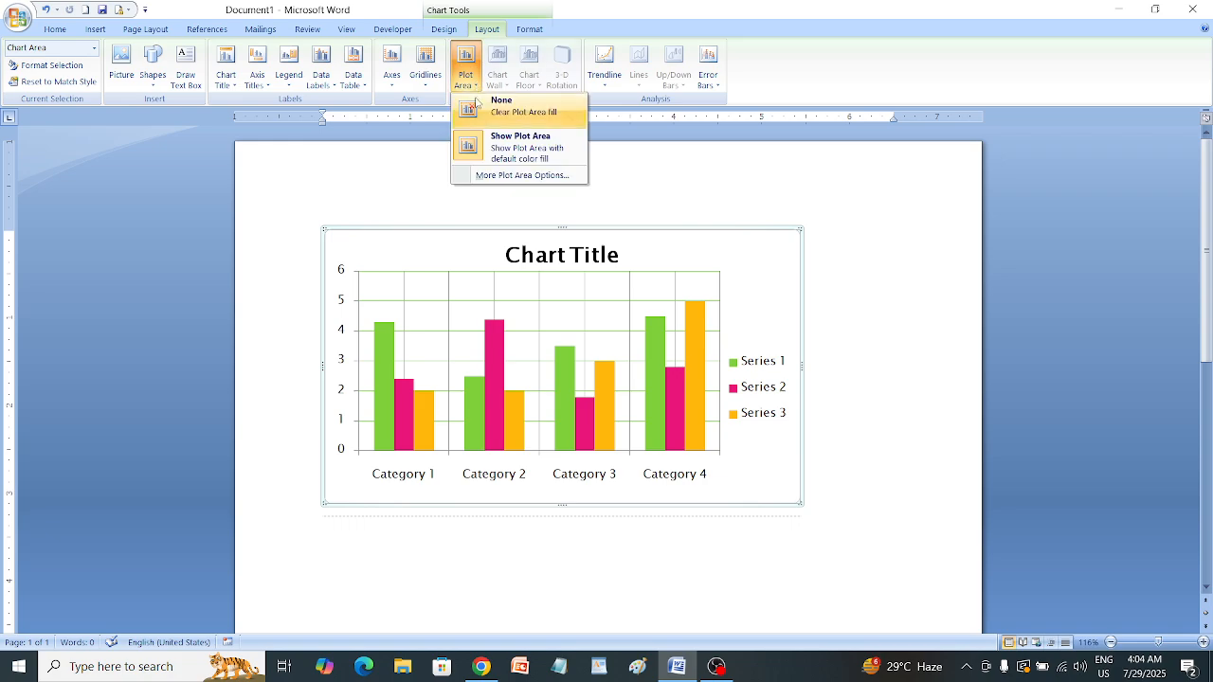
click(522, 175)
click(894, 117)
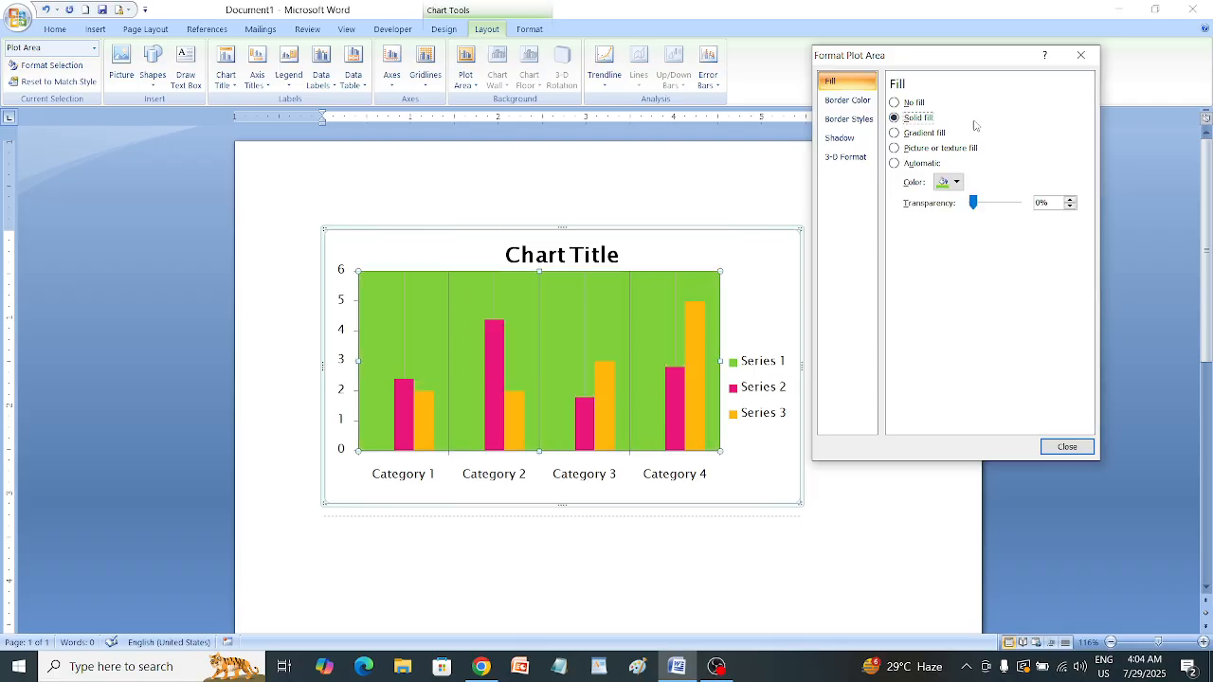
Clear the plot area's solid fill with None, and show the plot area with its default fill
click(477, 78)
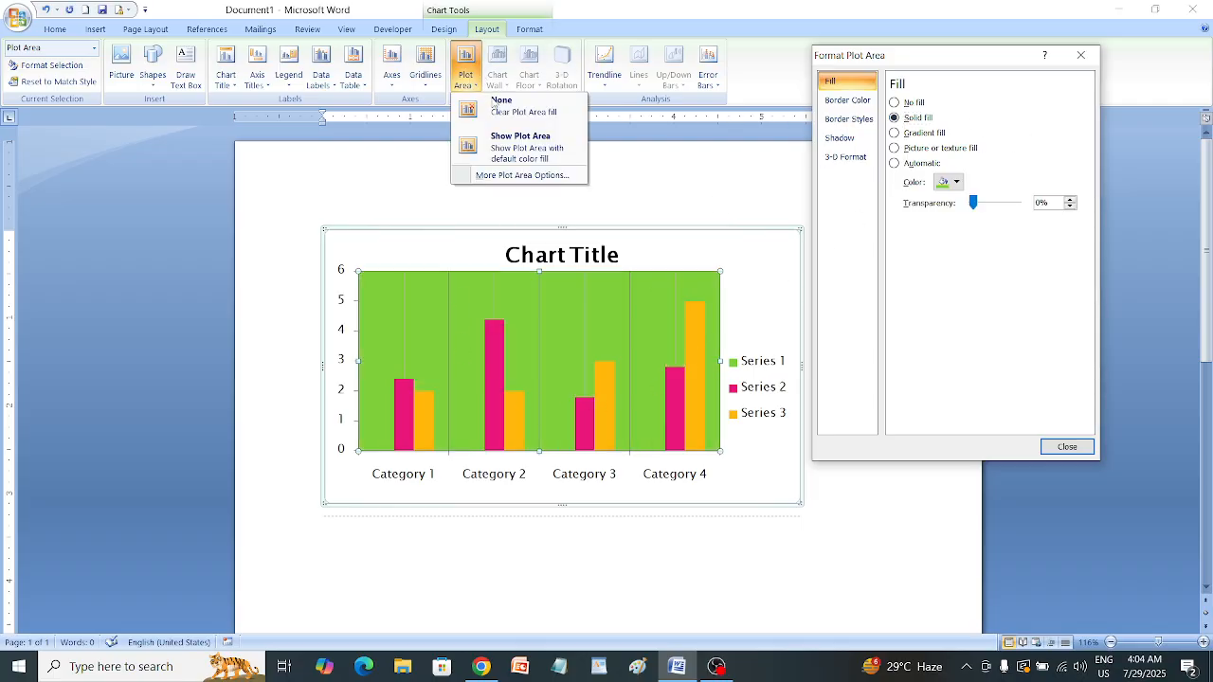
click(506, 110)
click(466, 71)
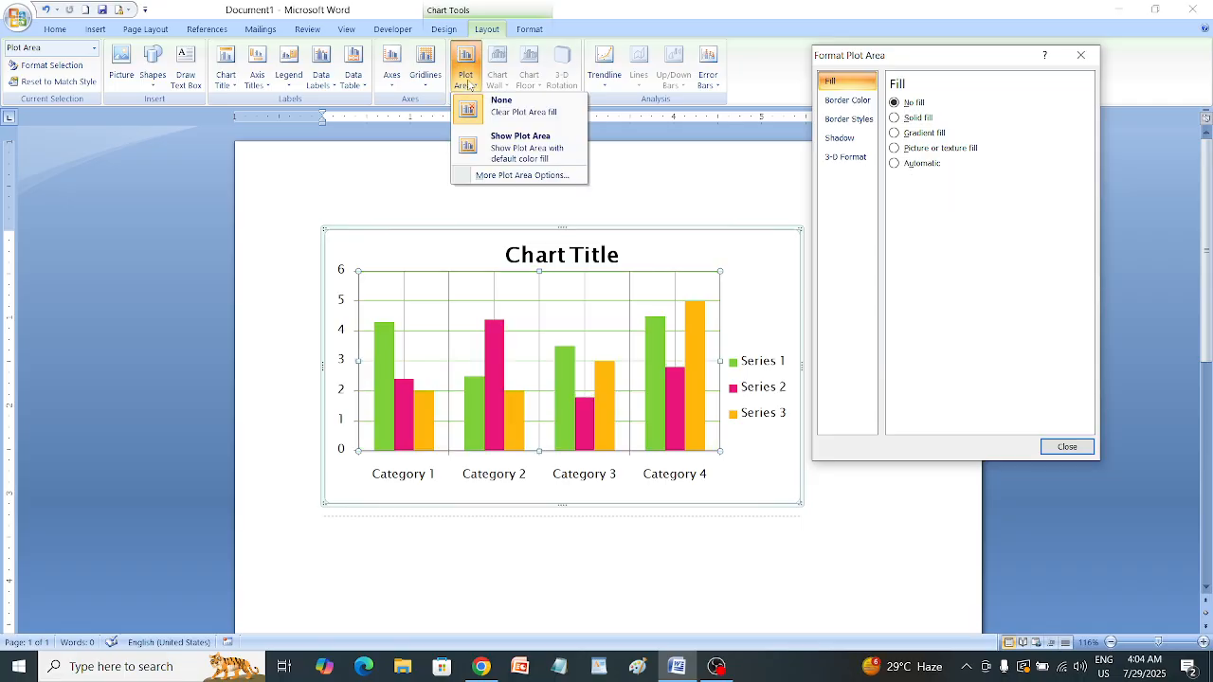
click(528, 152)
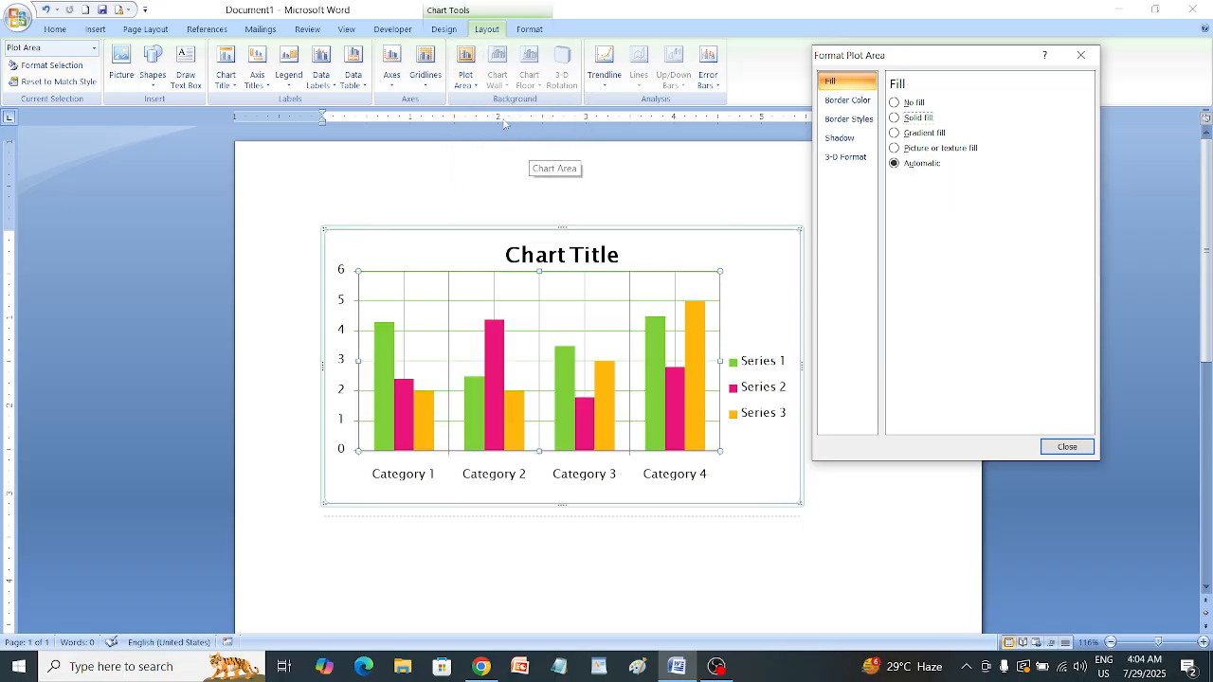
Apply a gradient fill to the plot area, clear it with None, and close the plot area formatting
click(465, 71)
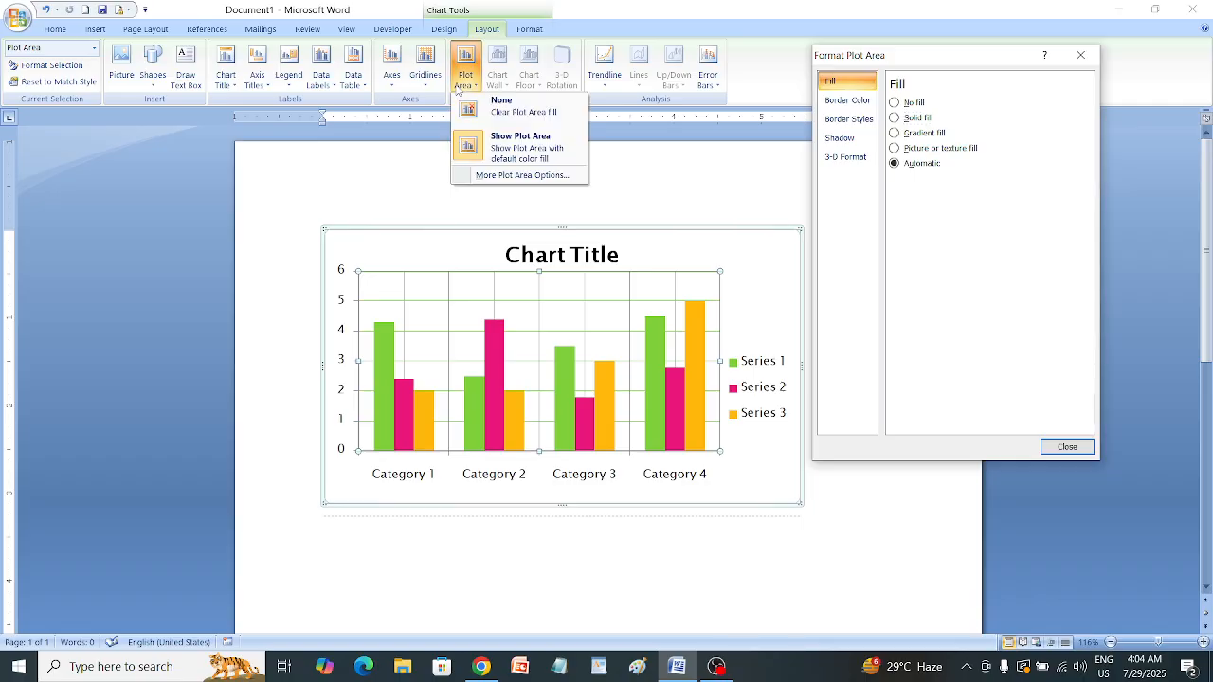
click(533, 178)
click(915, 132)
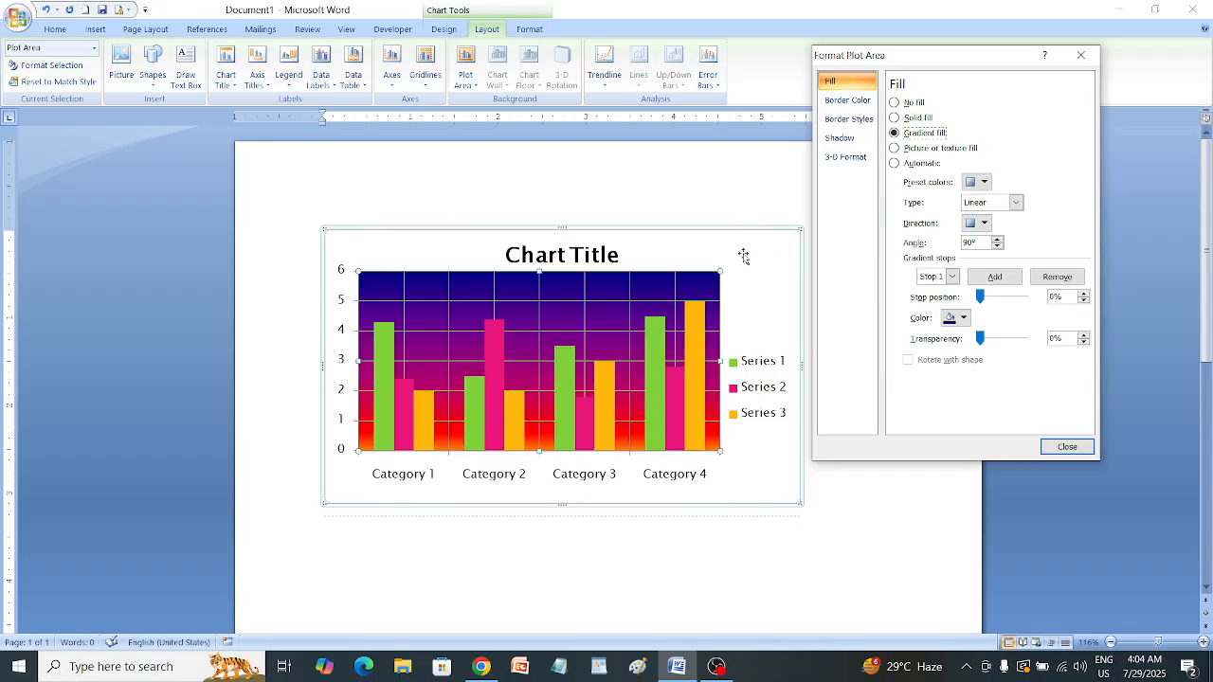
click(465, 71)
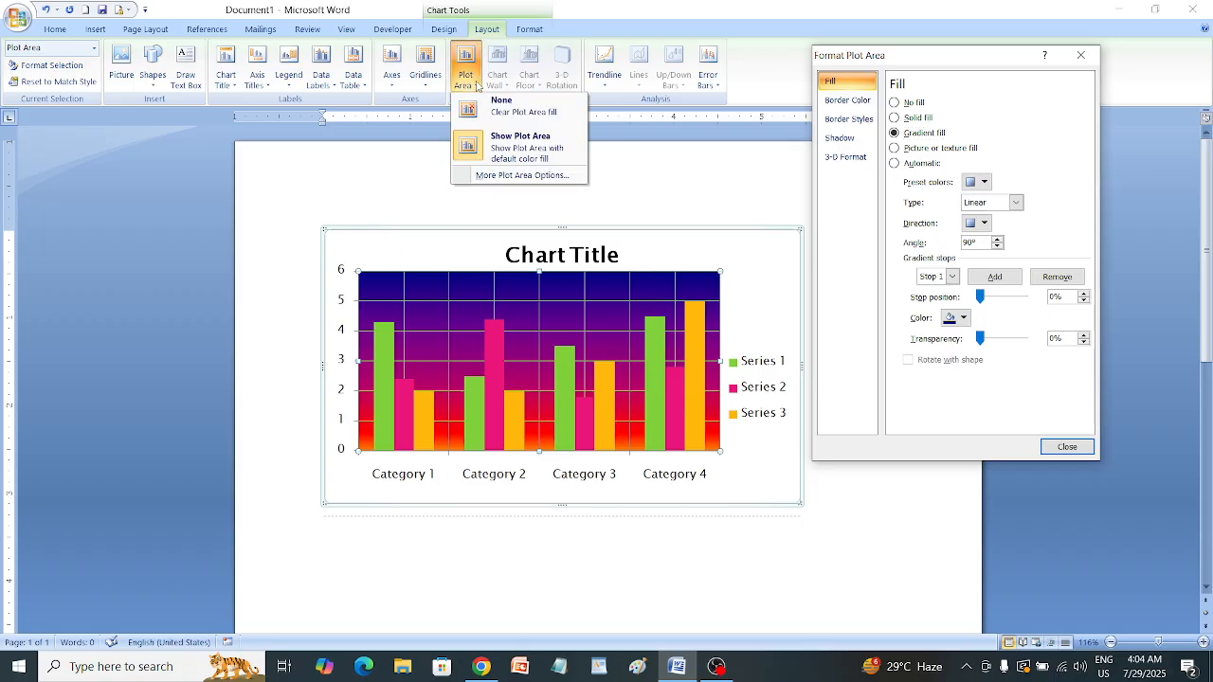
click(503, 110)
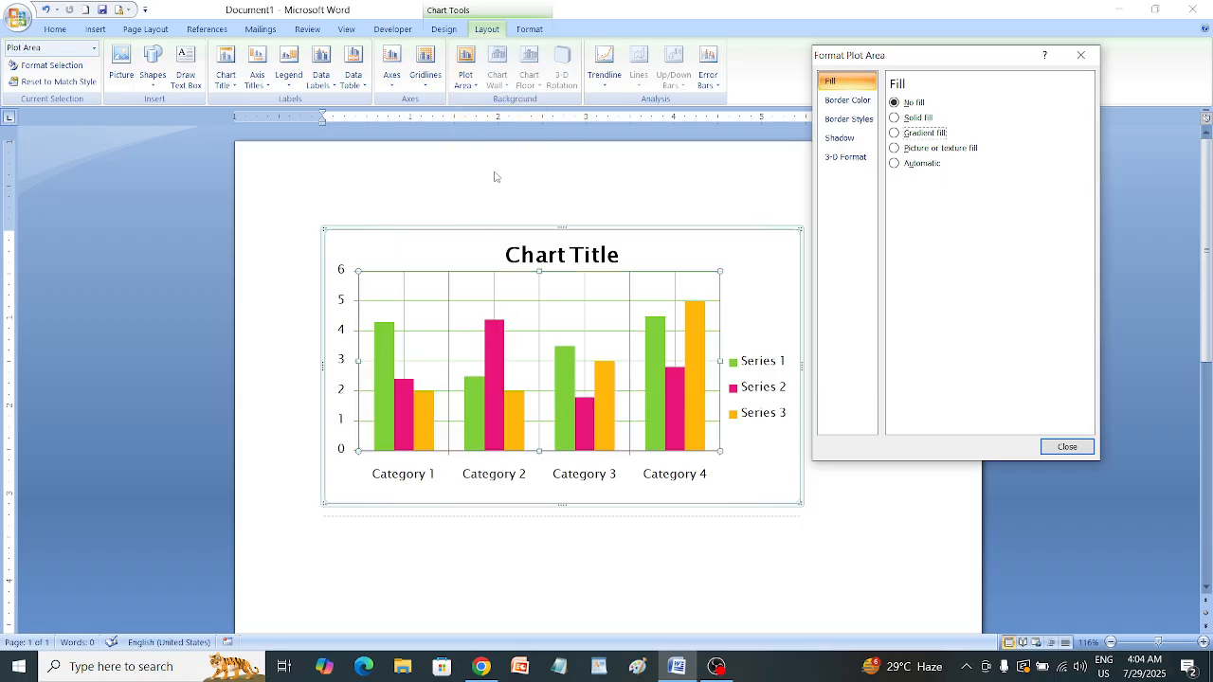
click(1081, 56)
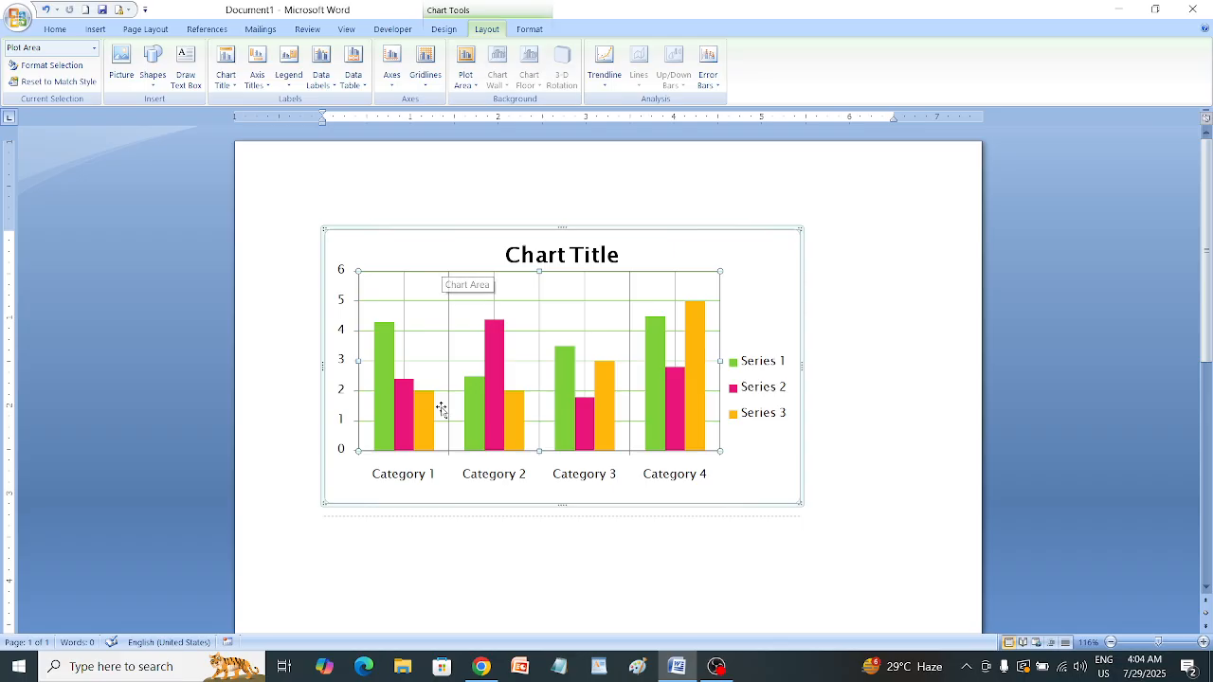
Undo the plot area fill changes and the chart type change to return to the 3-D column chart
key(ctrl+z)
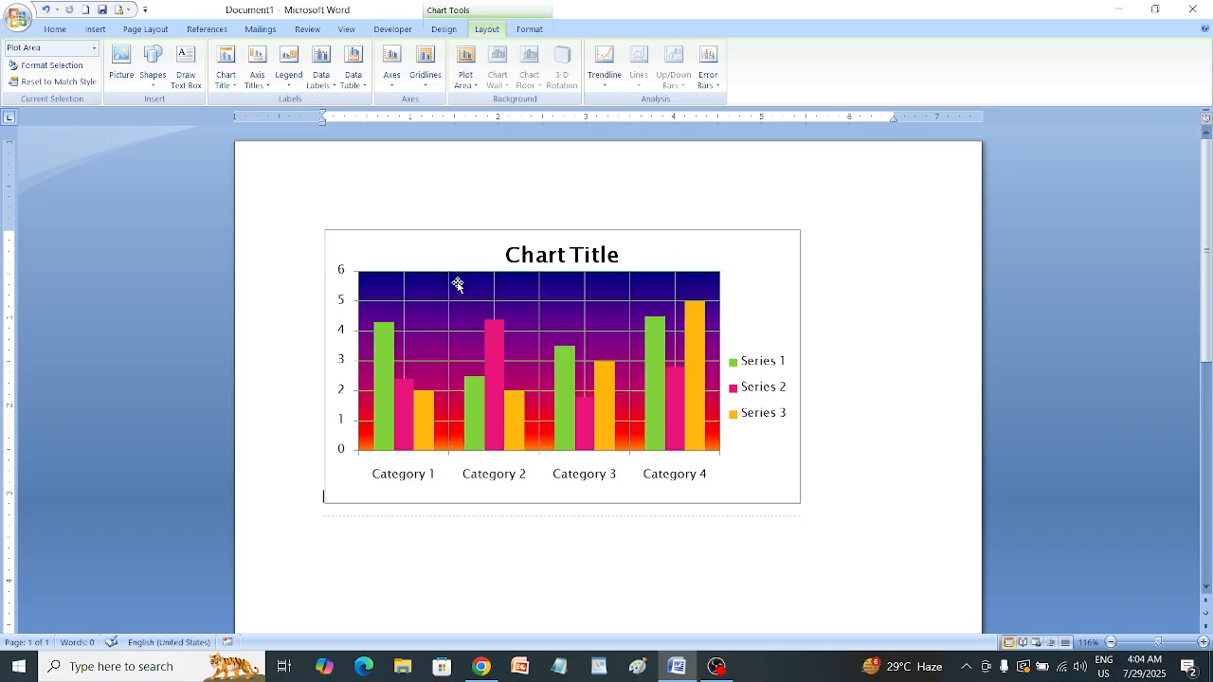
key(ctrl+z)
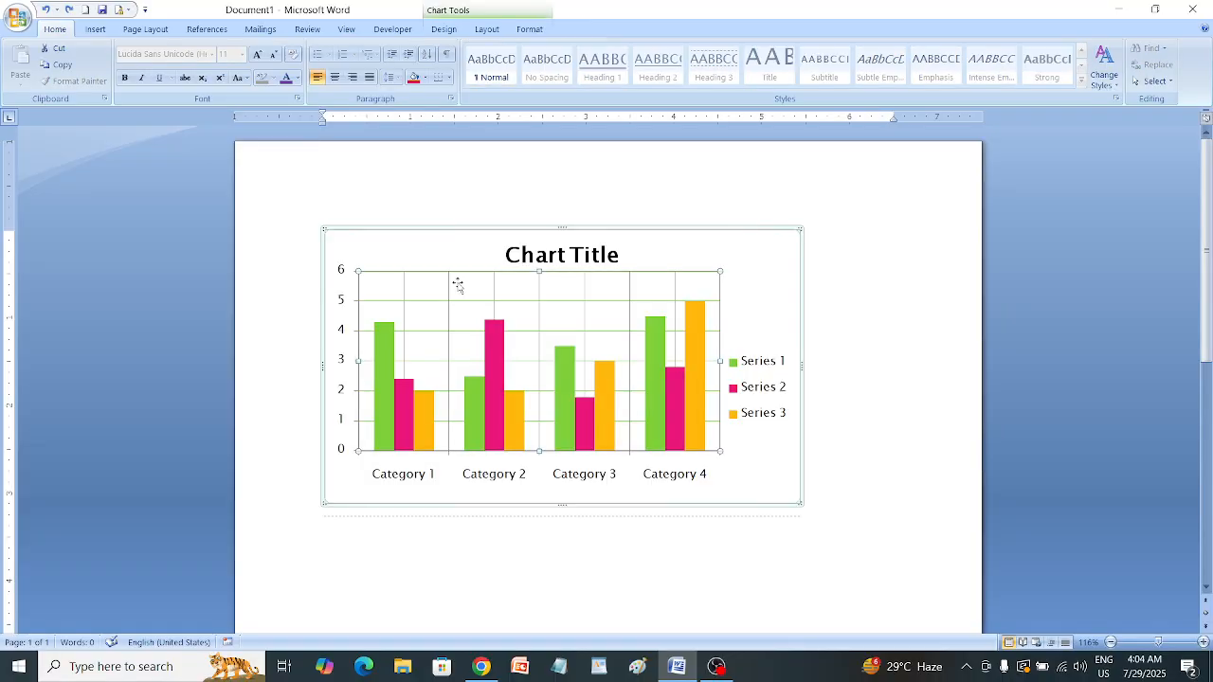
key(ctrl+z)
key(ctrl+z)
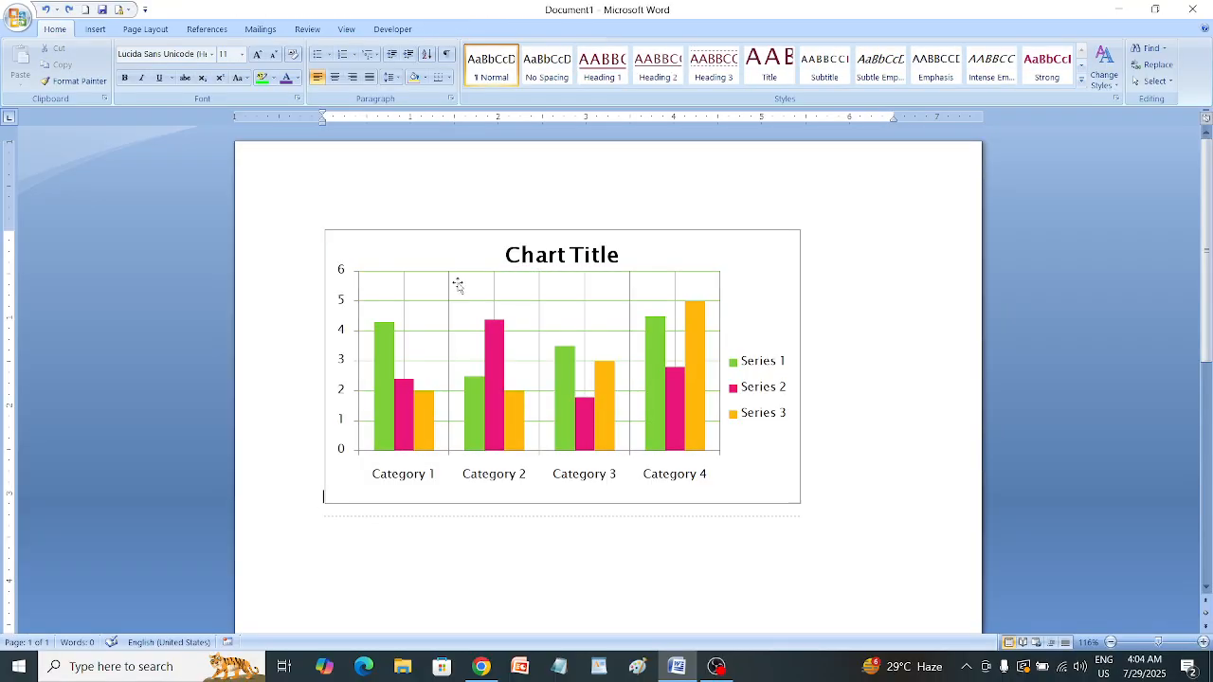
key(ctrl+z)
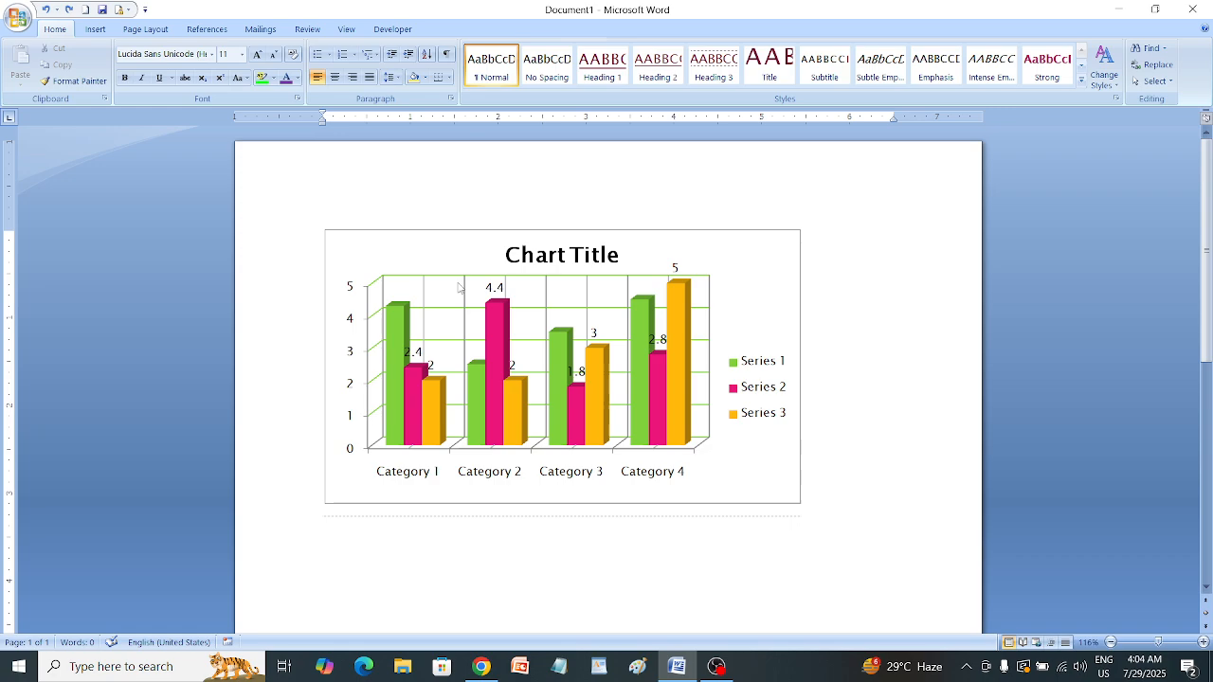
Try a solid fill and a gradient fill on the 3-D chart's walls through the additional wall options
click(549, 397)
click(488, 29)
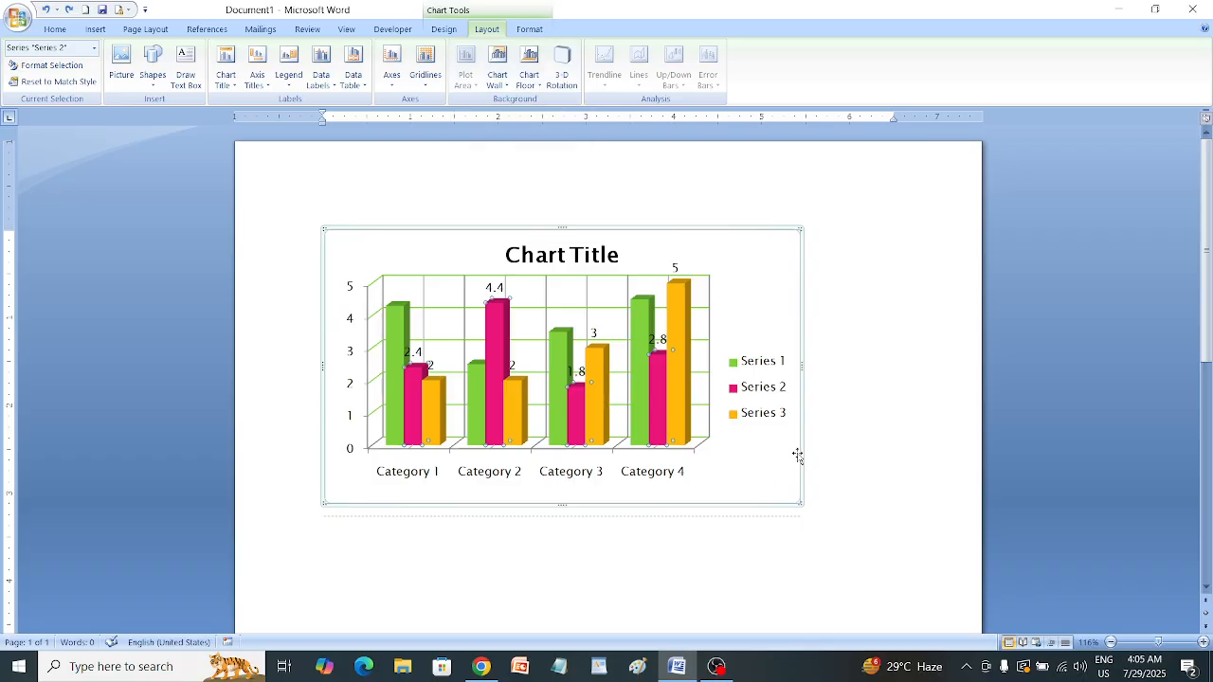
click(498, 68)
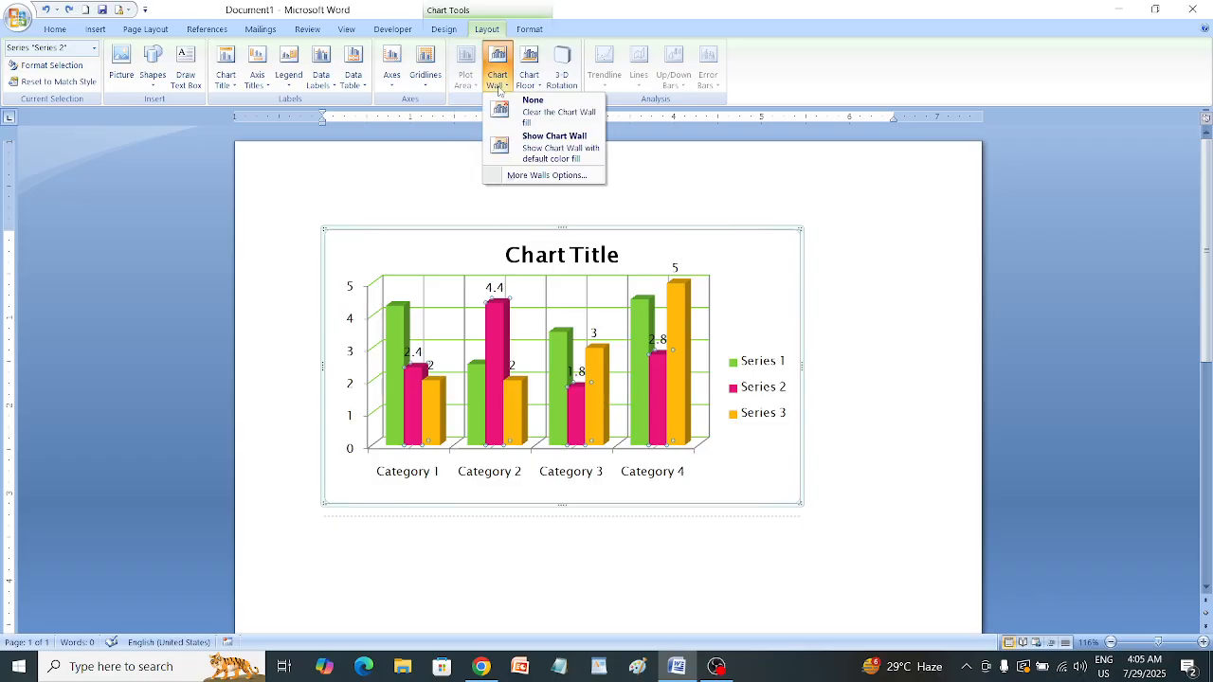
click(557, 176)
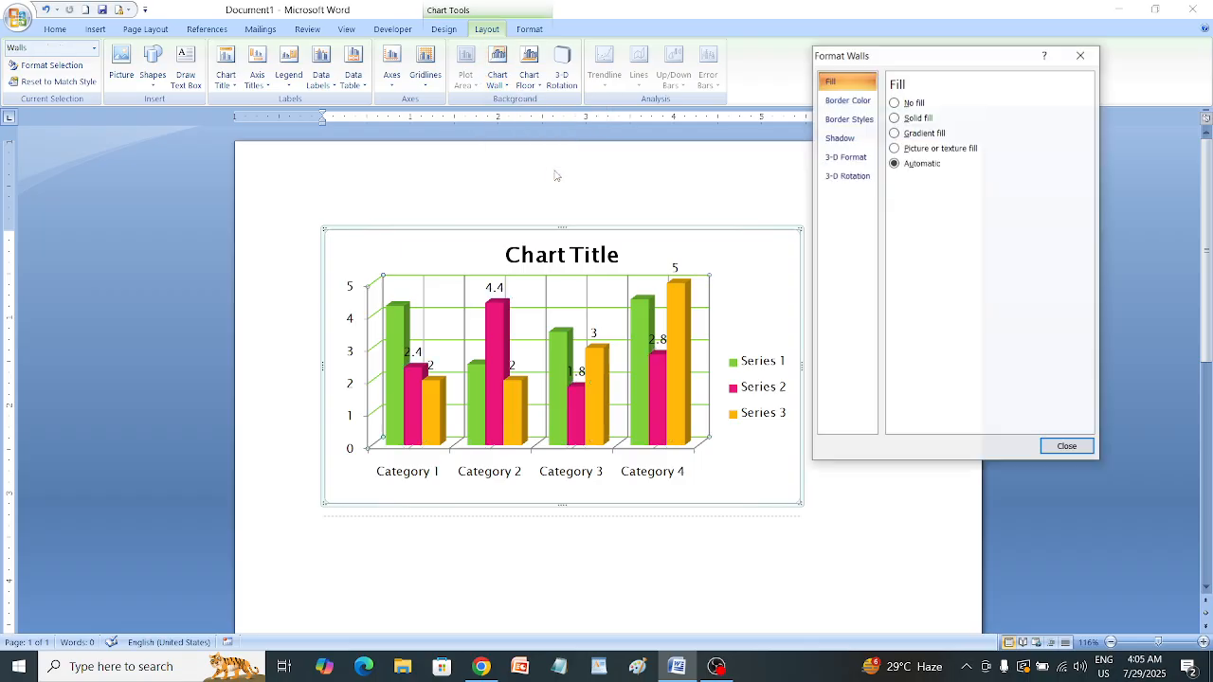
click(896, 119)
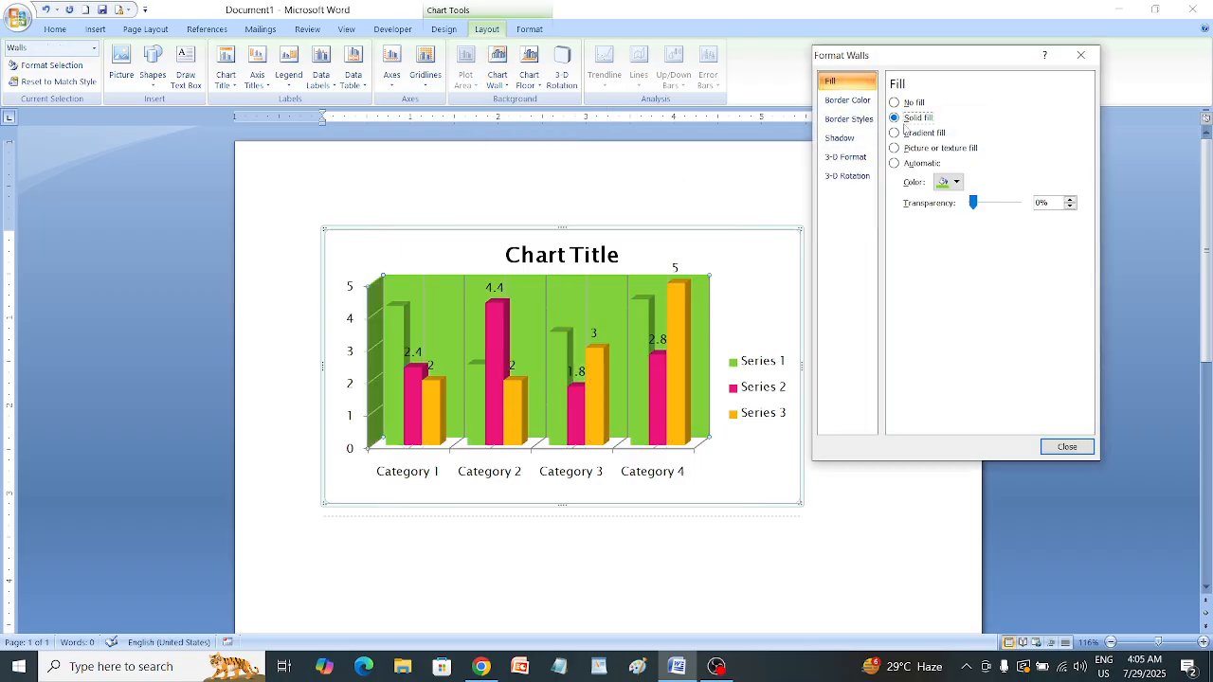
click(906, 133)
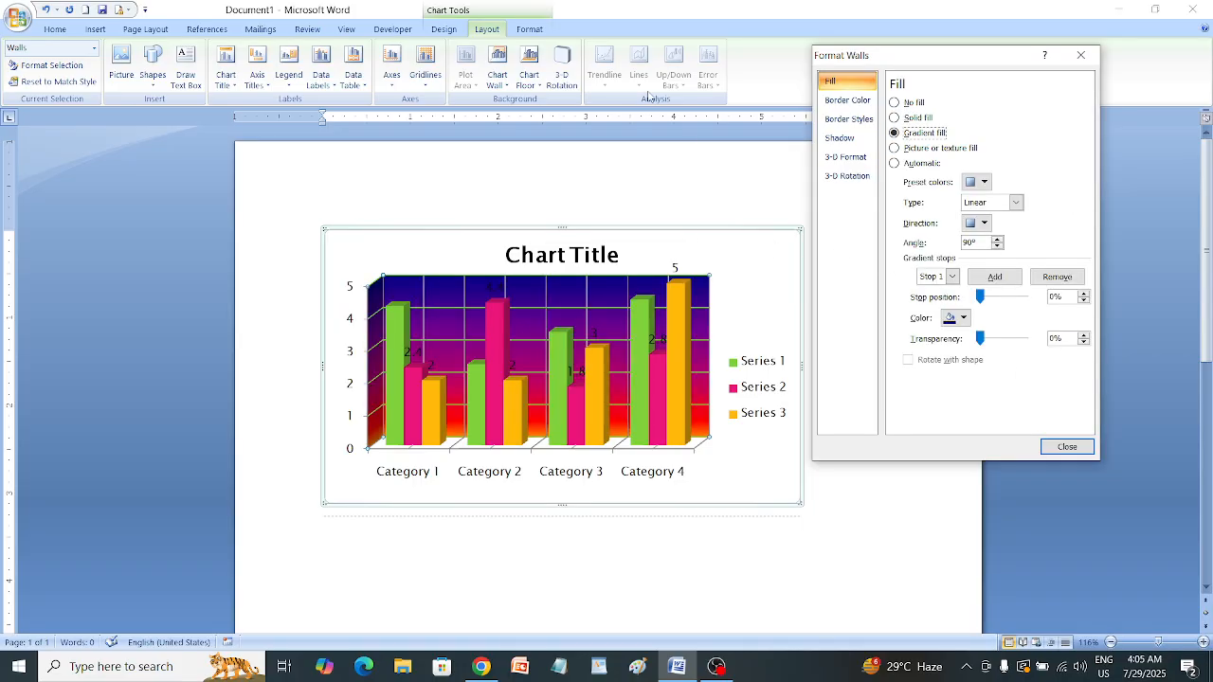
Clear the chart wall's gradient fill with None, and apply Show Chart Wall for the default fill
click(498, 76)
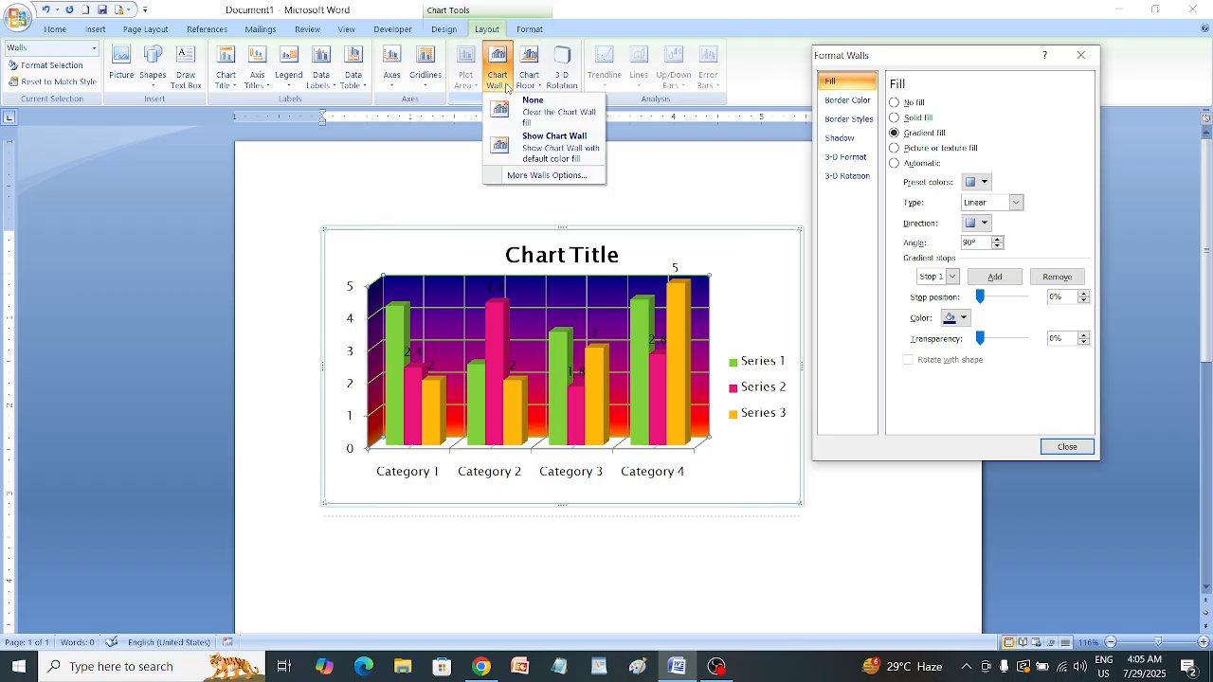
click(548, 111)
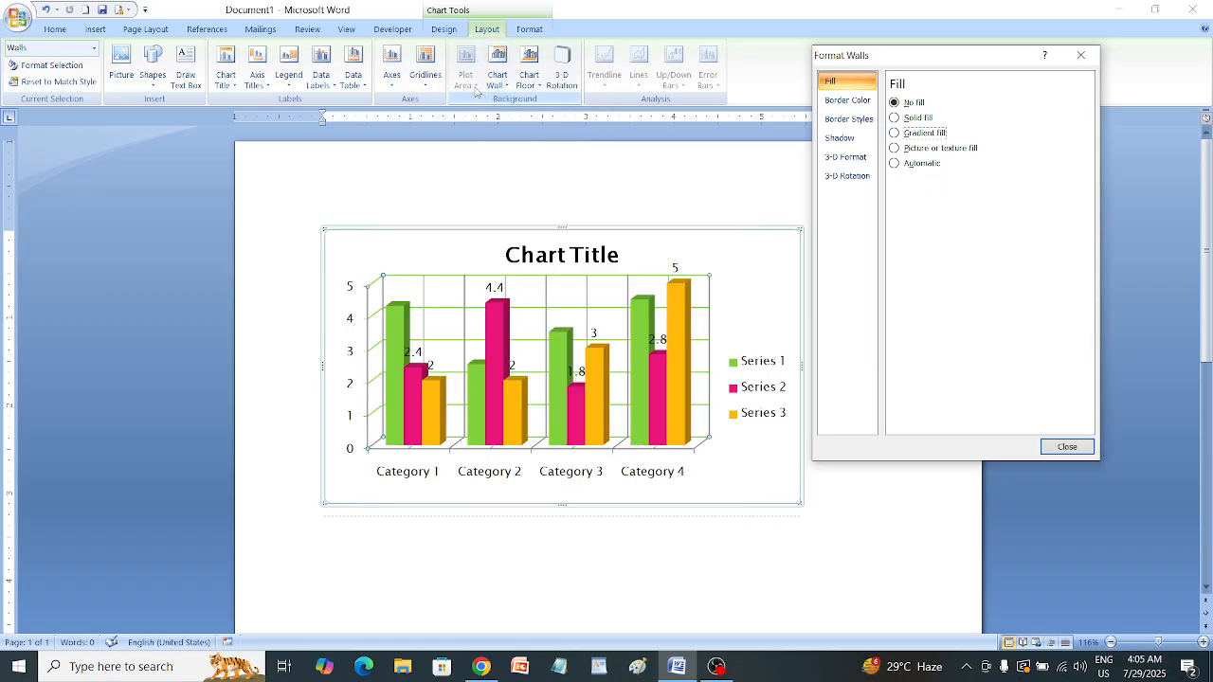
click(513, 84)
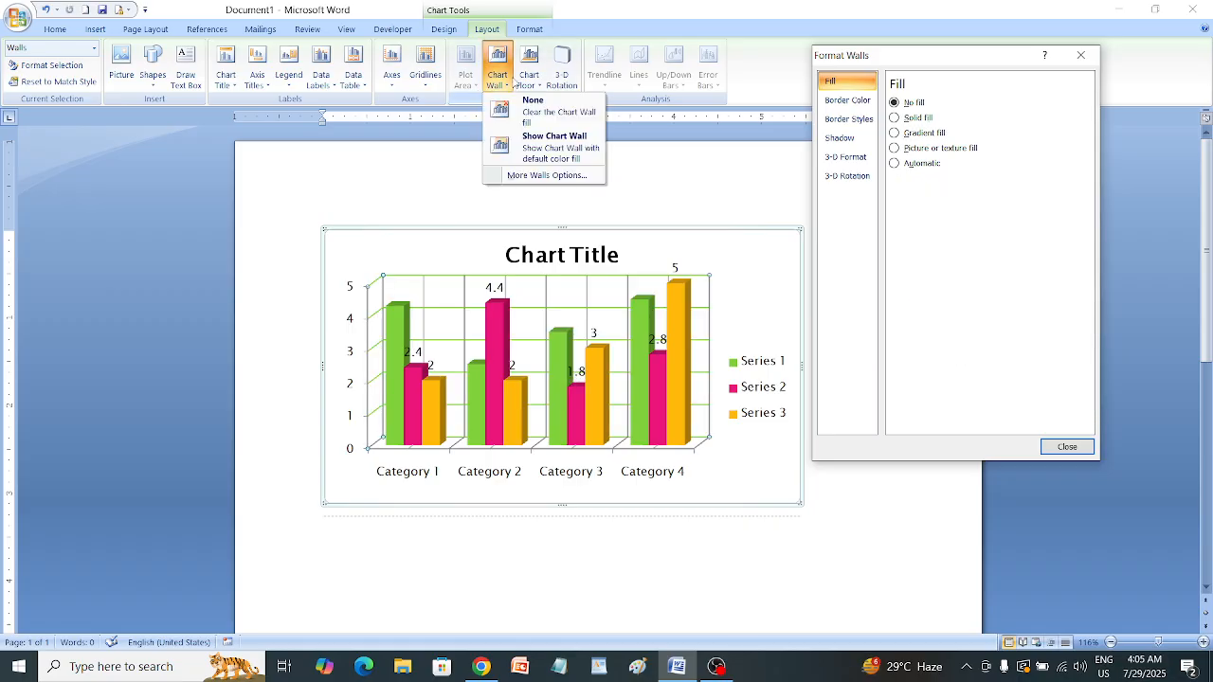
click(545, 142)
Apply the gradient fill to the chart walls again, close the formatting options, and clear the wall fill with None
click(925, 134)
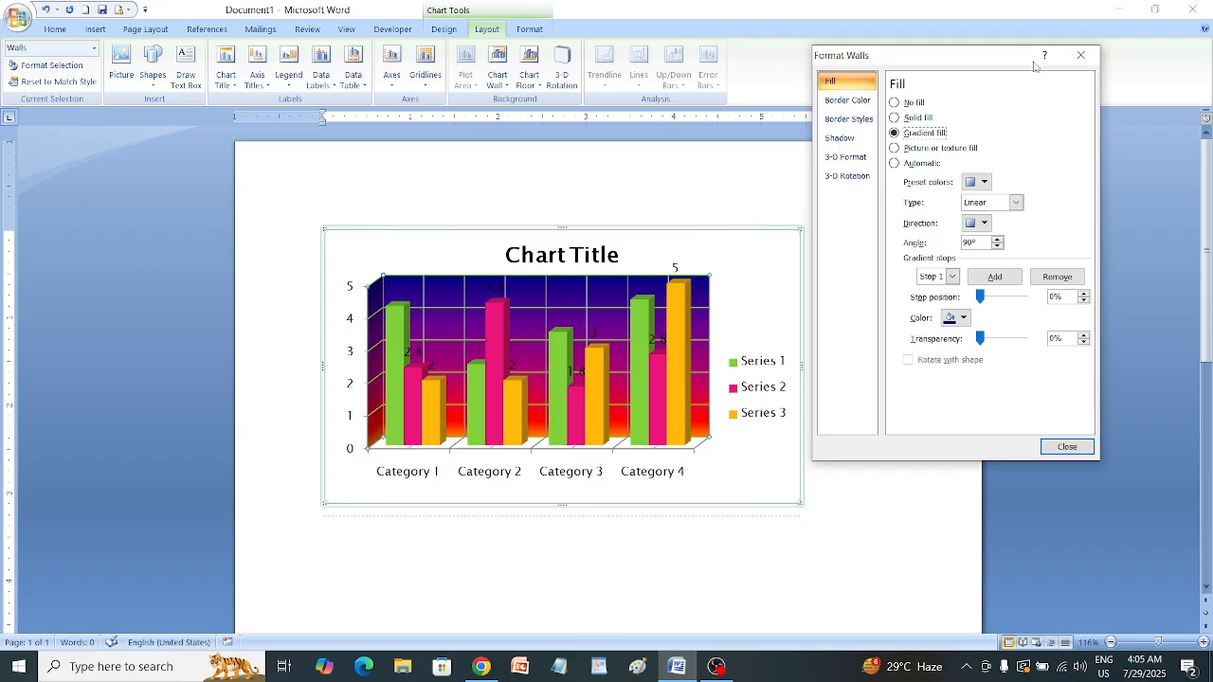
click(1080, 55)
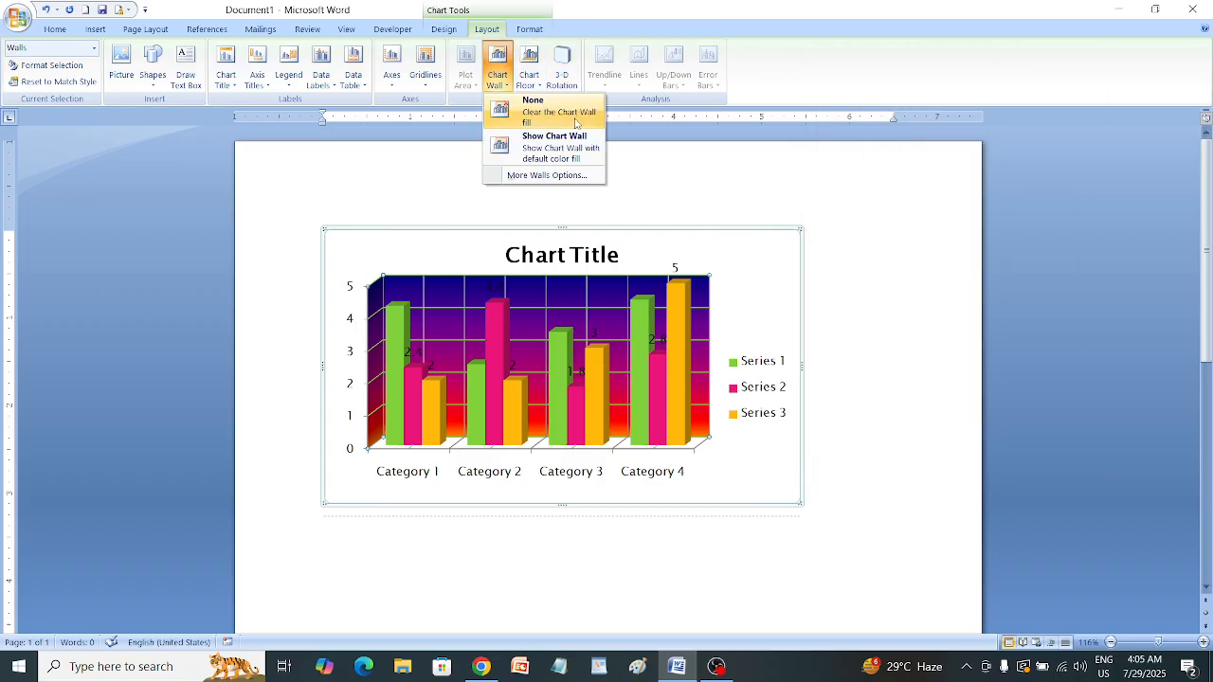
click(516, 104)
Try solid, gradient, and picture or texture fills on the chart floor through the additional floor options
click(529, 81)
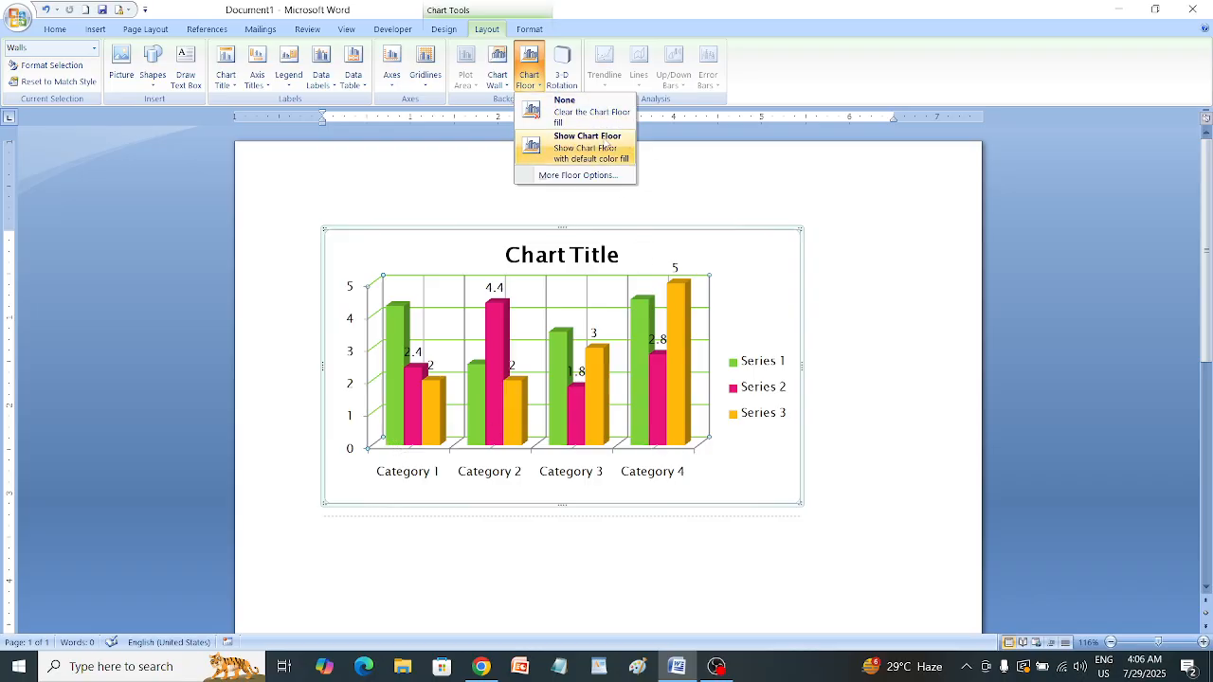
click(580, 175)
click(912, 120)
click(912, 136)
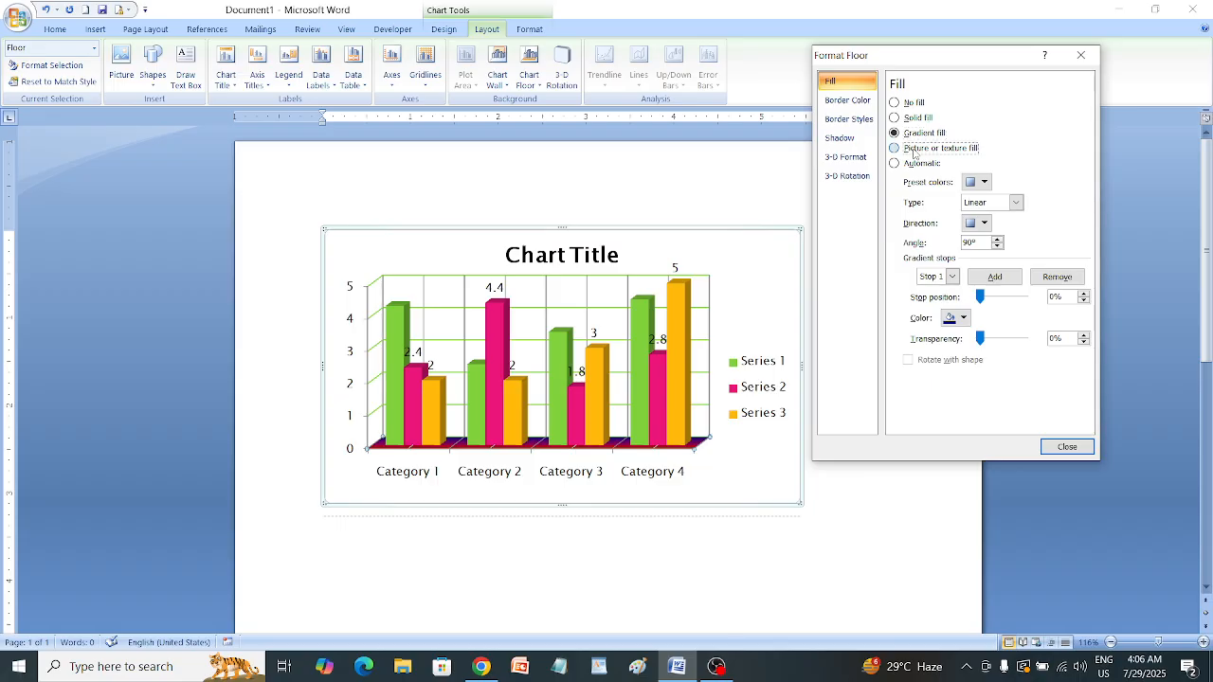
click(913, 150)
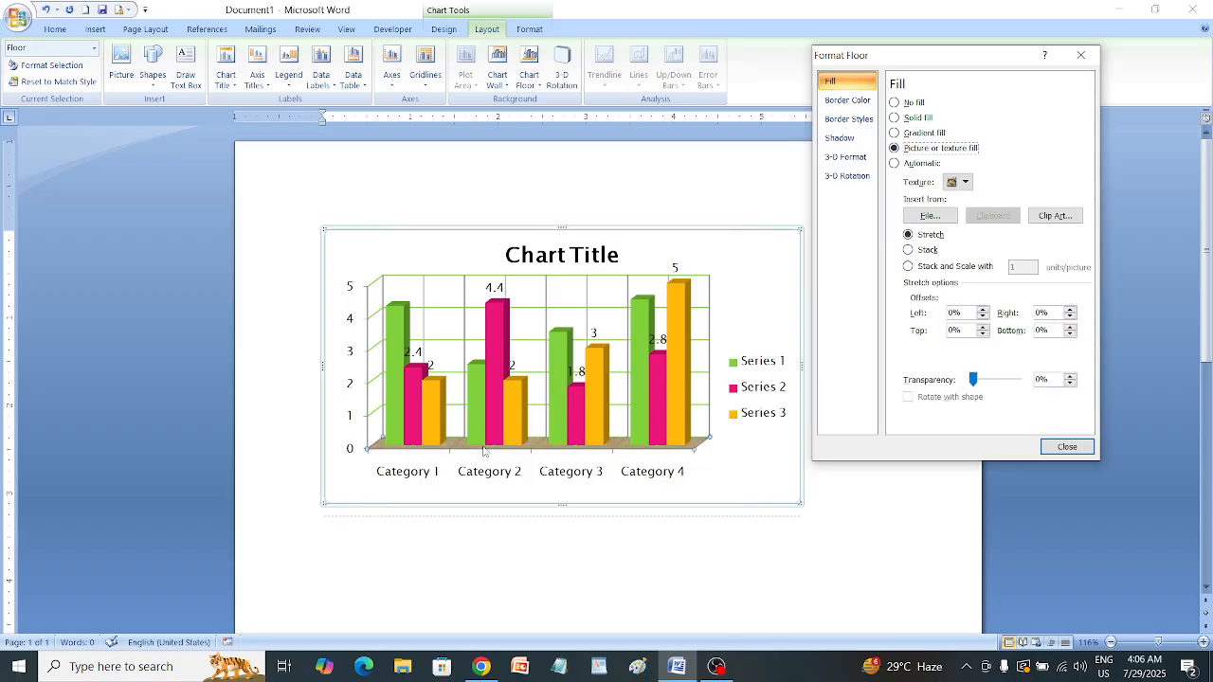
Clear the chart floor's fill with None and close the floor formatting
click(529, 71)
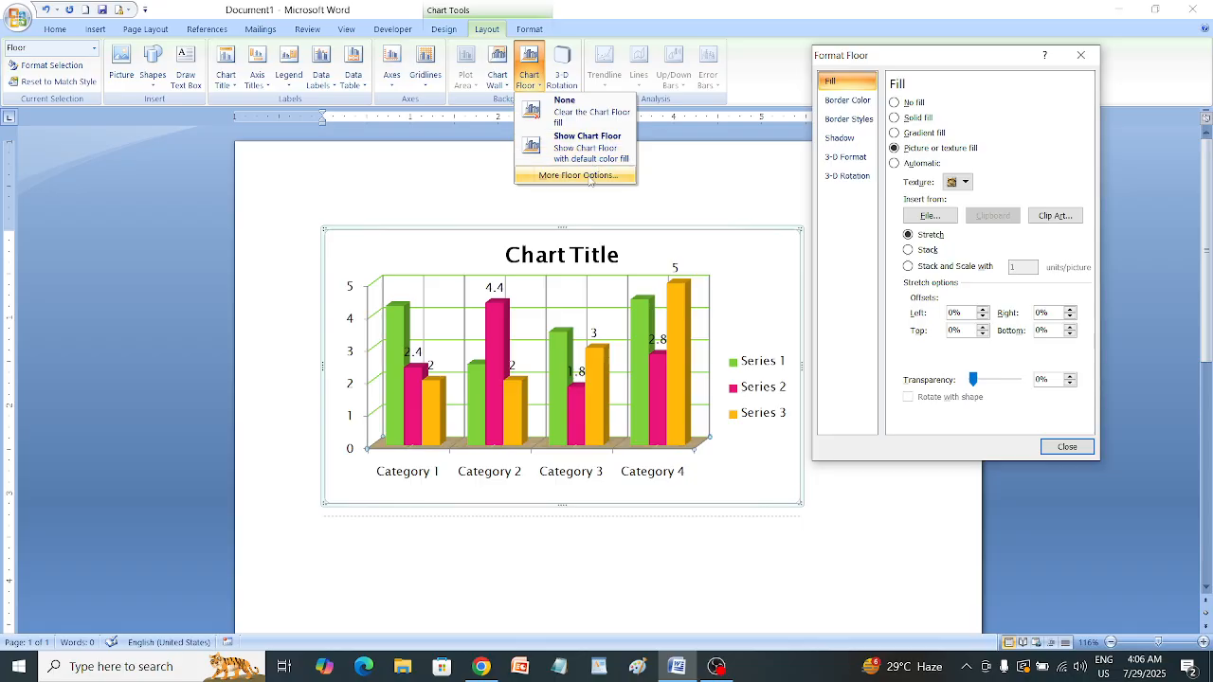
click(588, 116)
click(1078, 56)
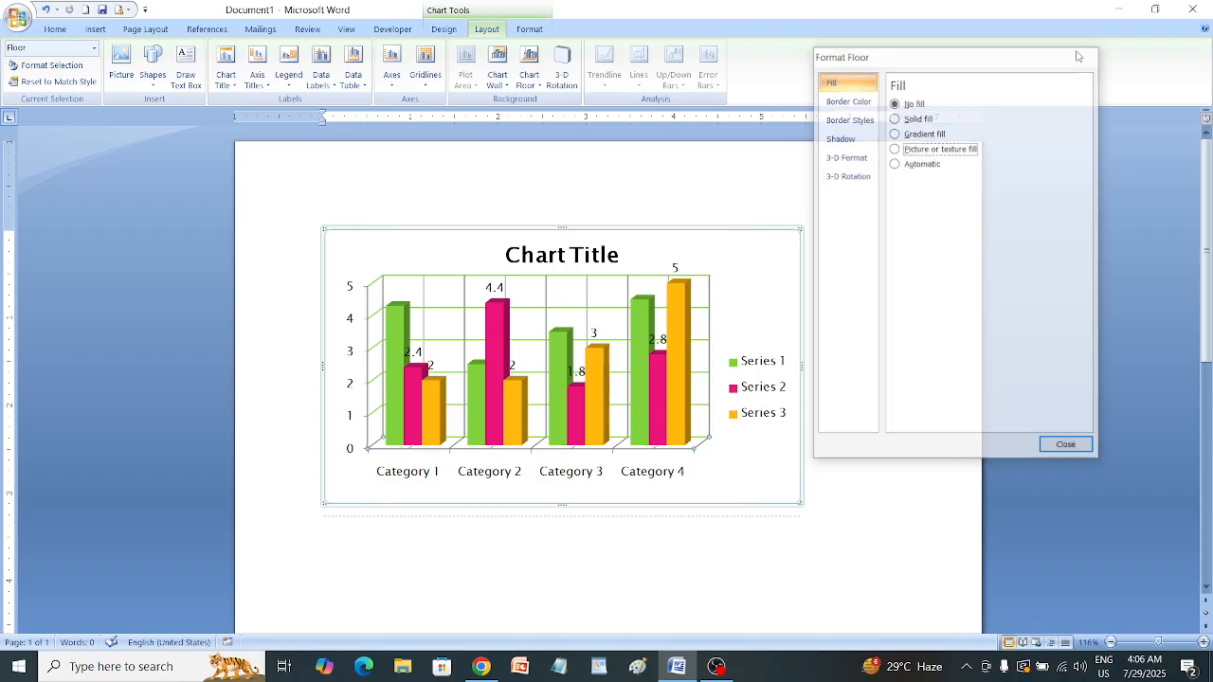
Set the chart's 3-D rotation to 150° on X and 0° on Y
click(567, 84)
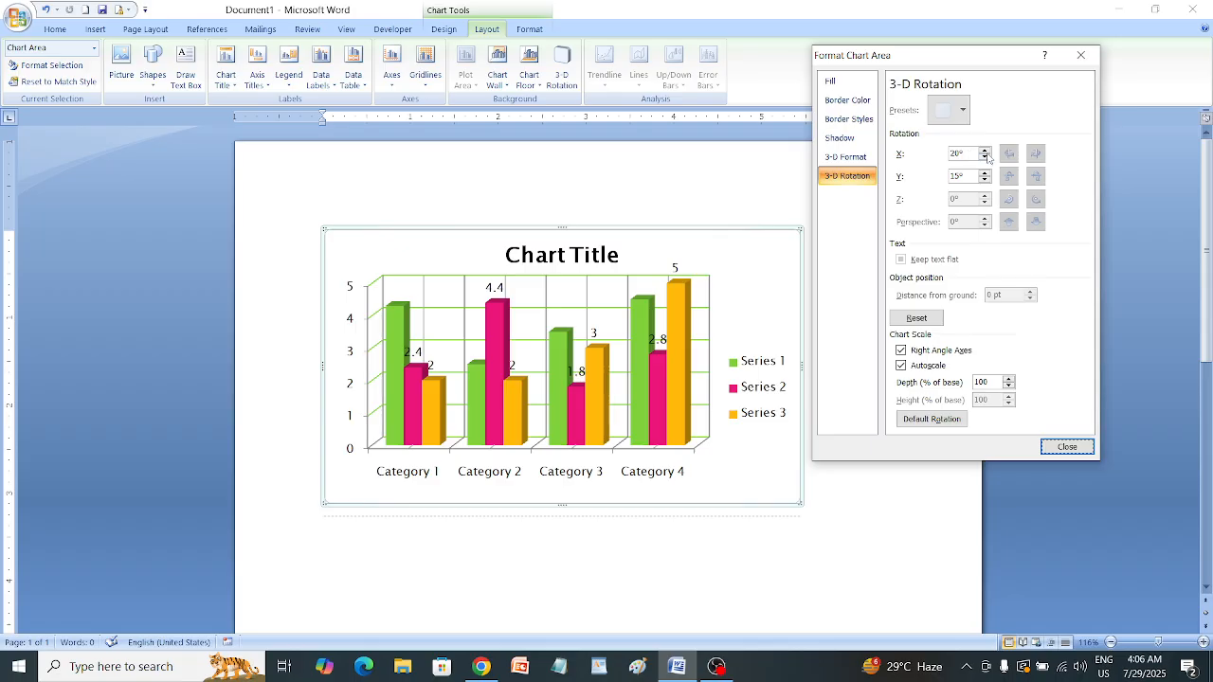
drag(987, 152, 984, 181)
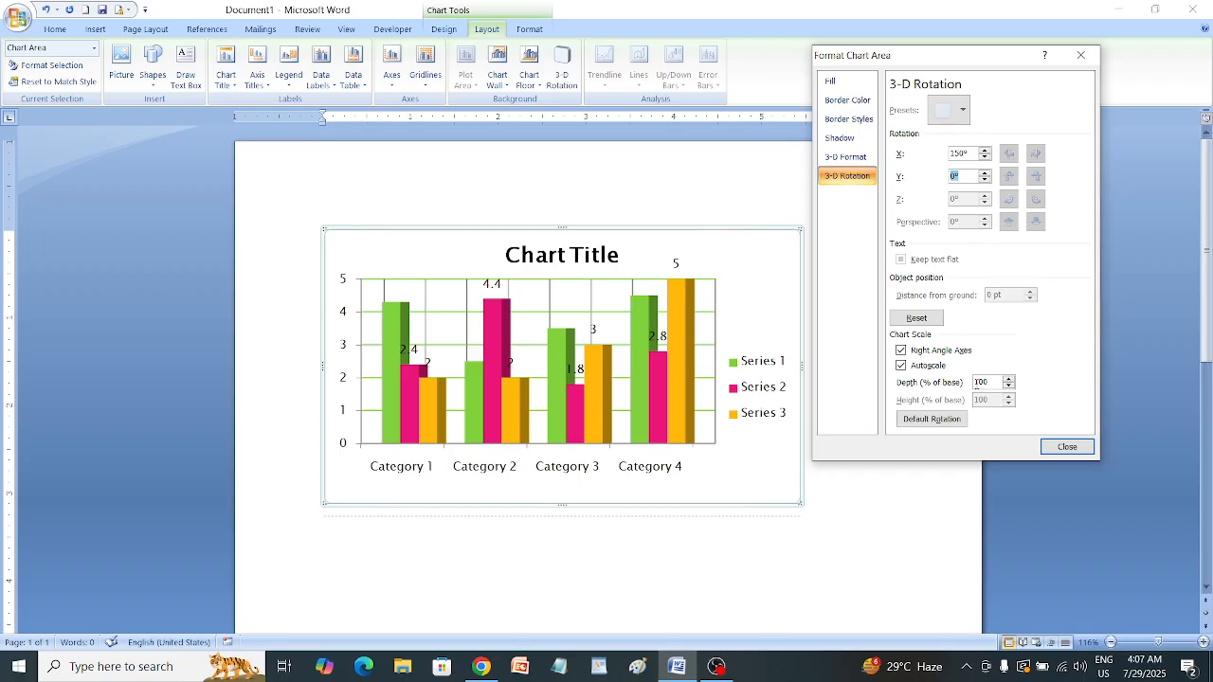
Reduce the chart's depth to 0% of base, and increase it to 570%
click(1008, 385)
click(1008, 386)
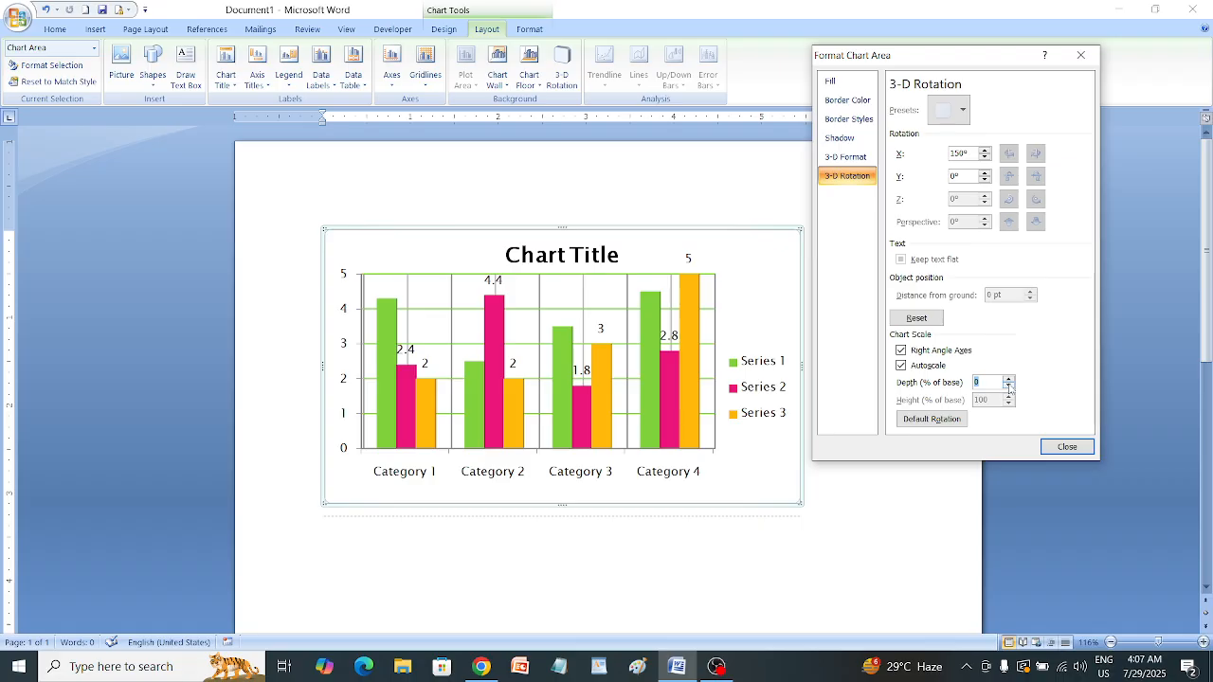
click(1008, 379)
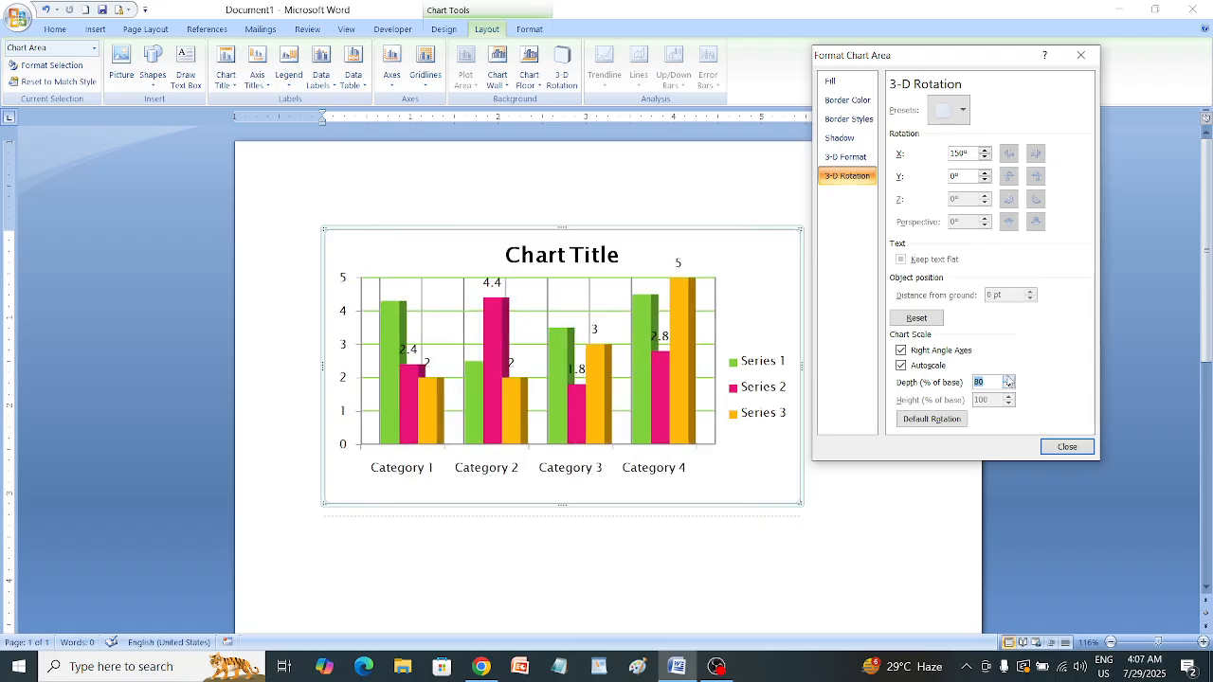
click(1008, 378)
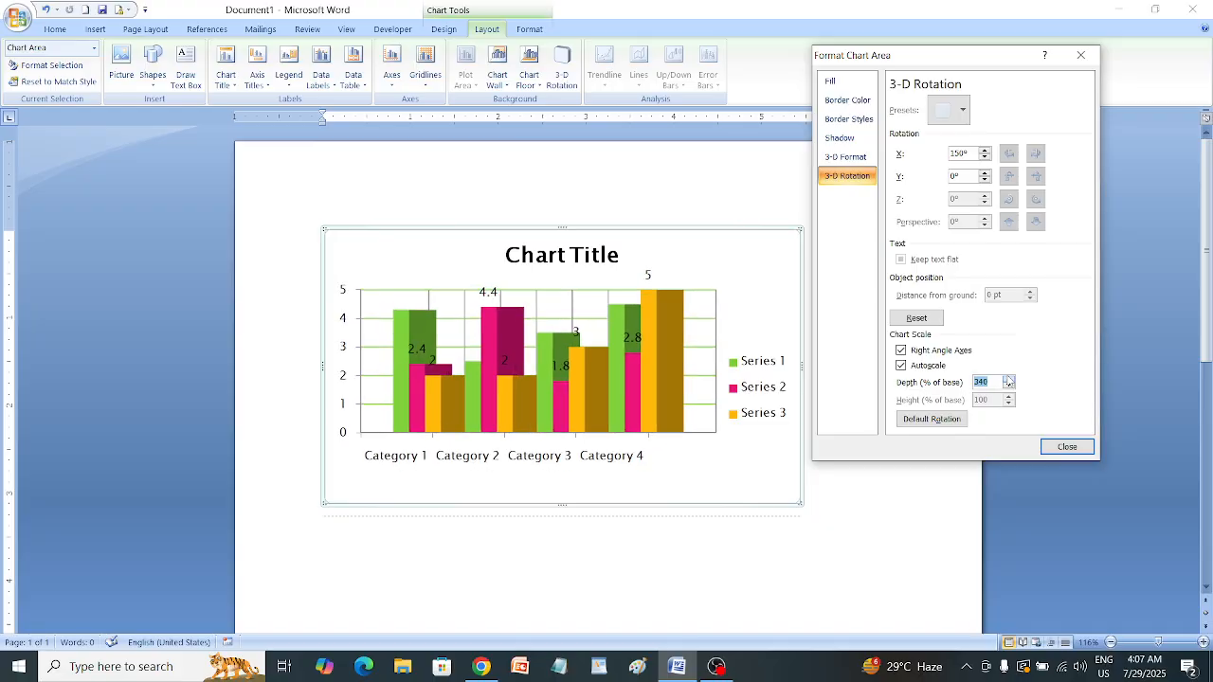
click(1009, 378)
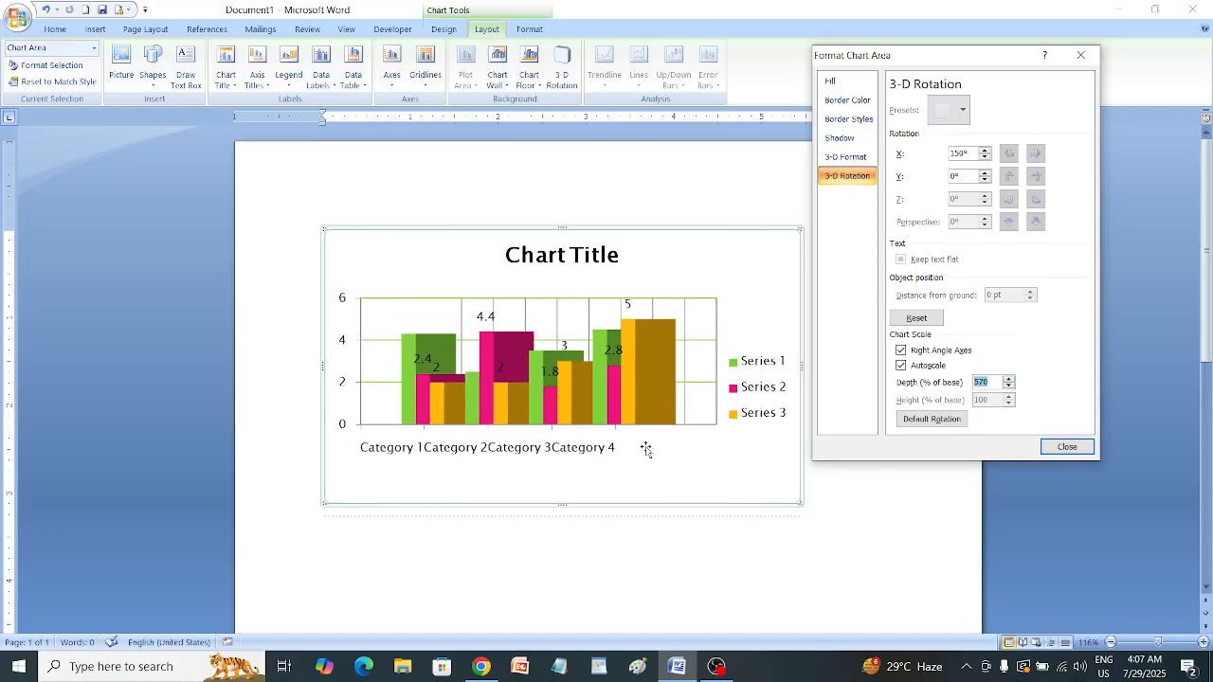
Set the chart's 3-D depth to 100% of base
click(1009, 384)
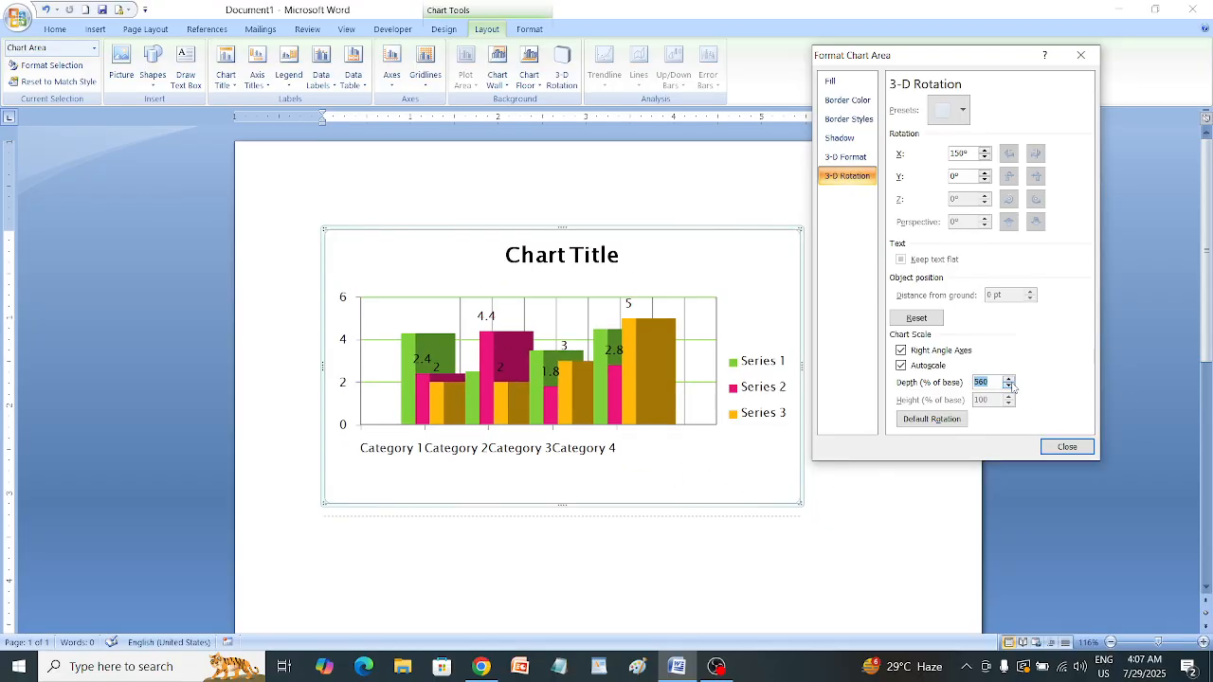
click(1009, 385)
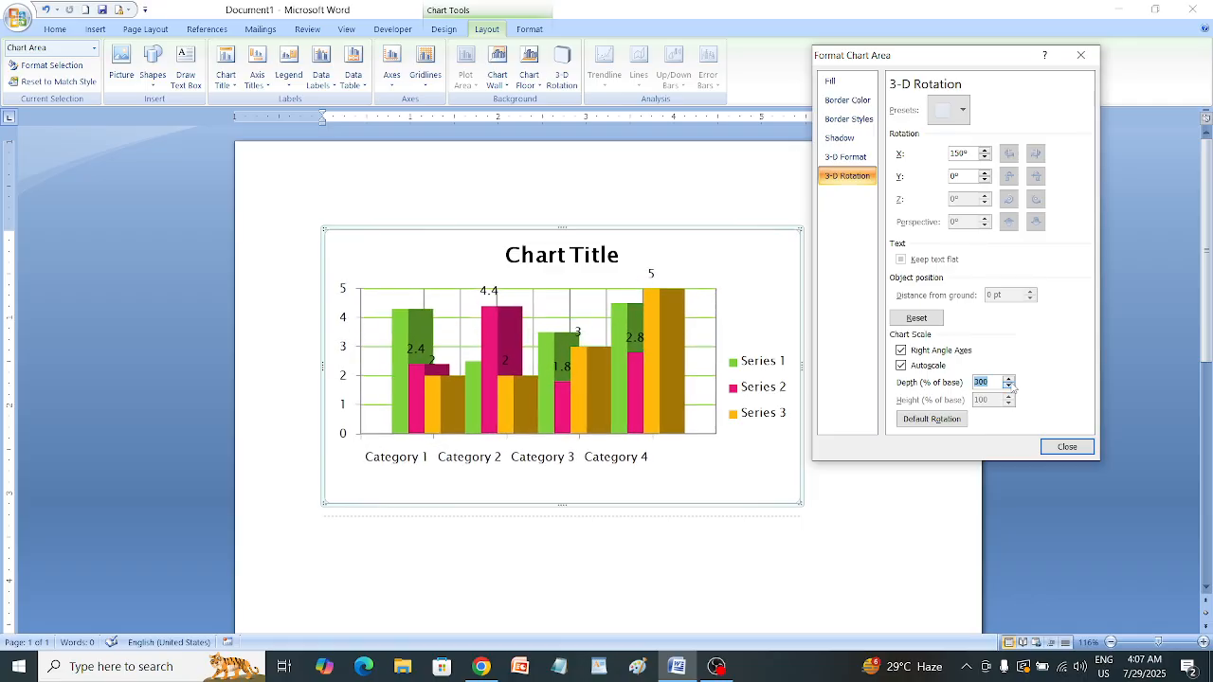
click(1009, 385)
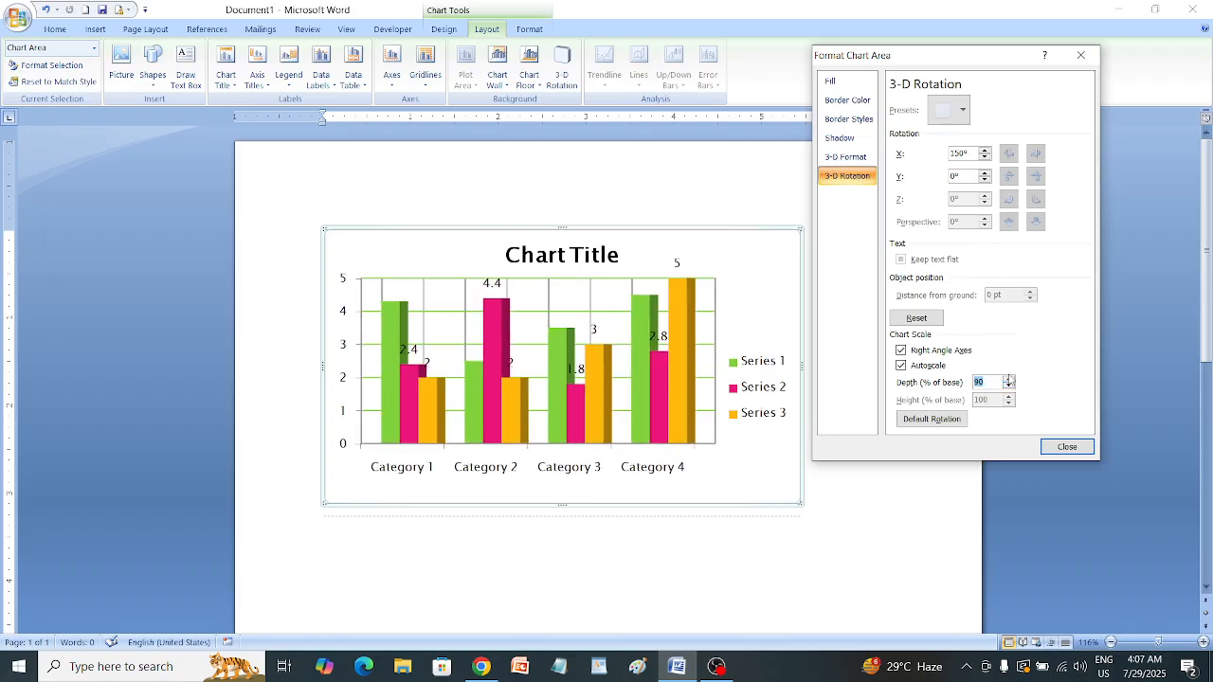
click(1010, 378)
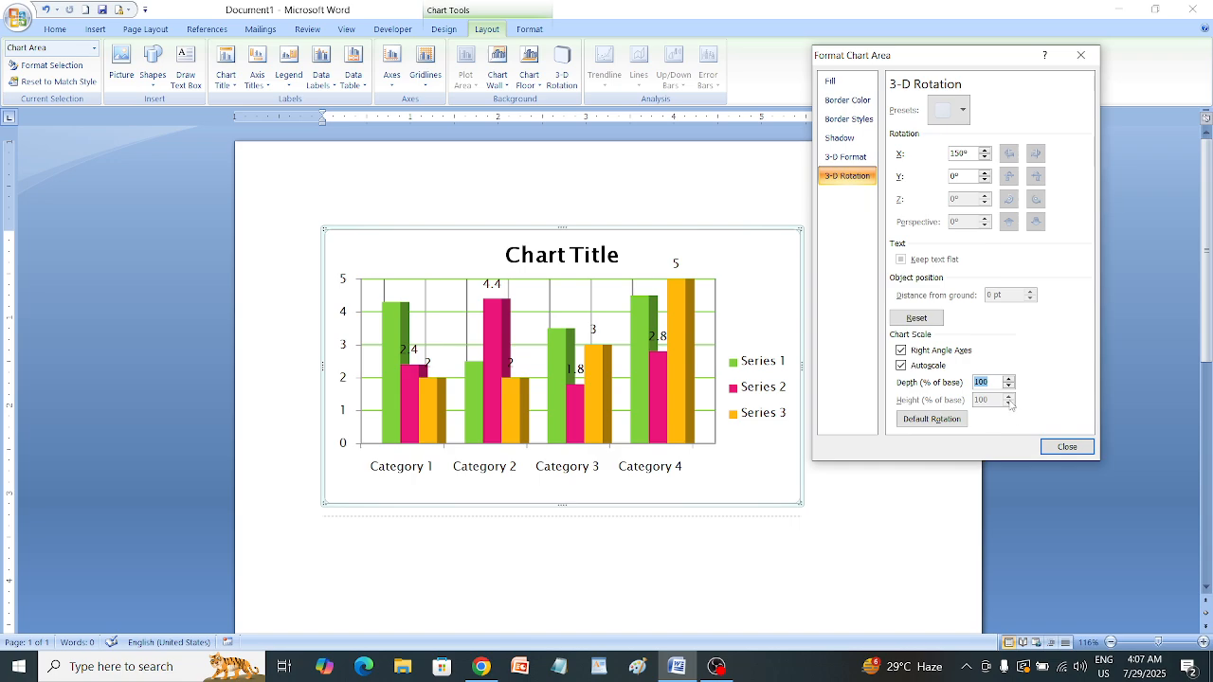
Try the default 3-D rotation on the chart and undo it
click(945, 426)
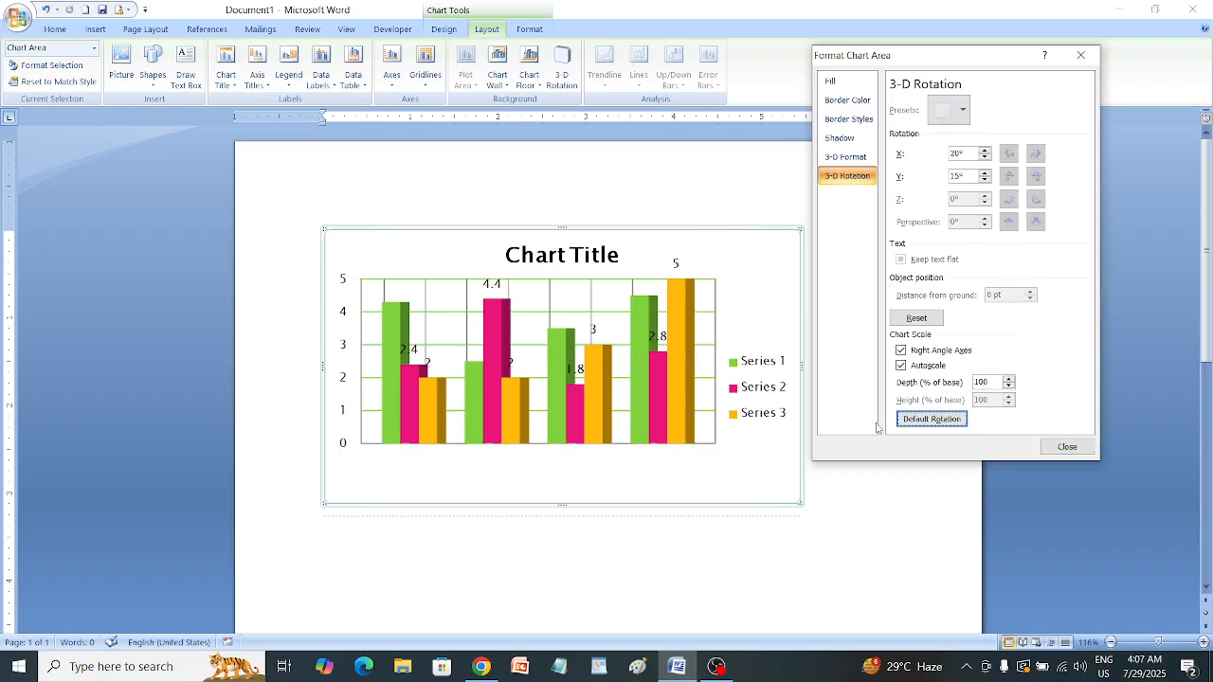
click(1067, 447)
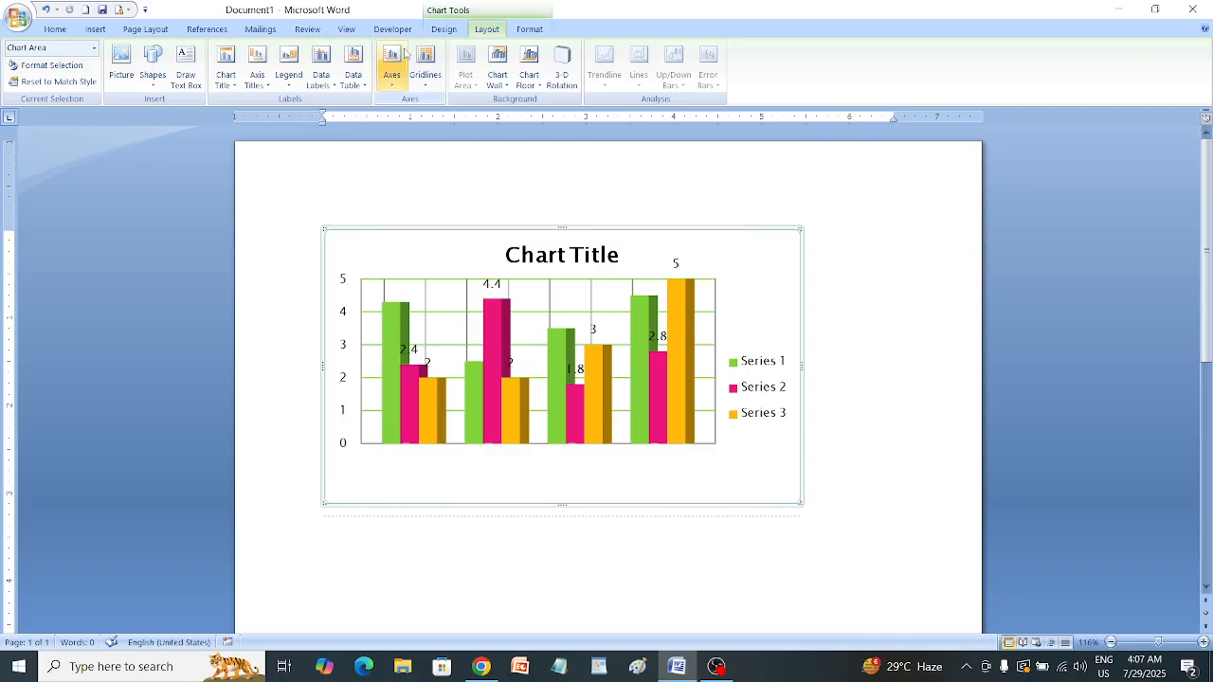
key(ctrl+z)
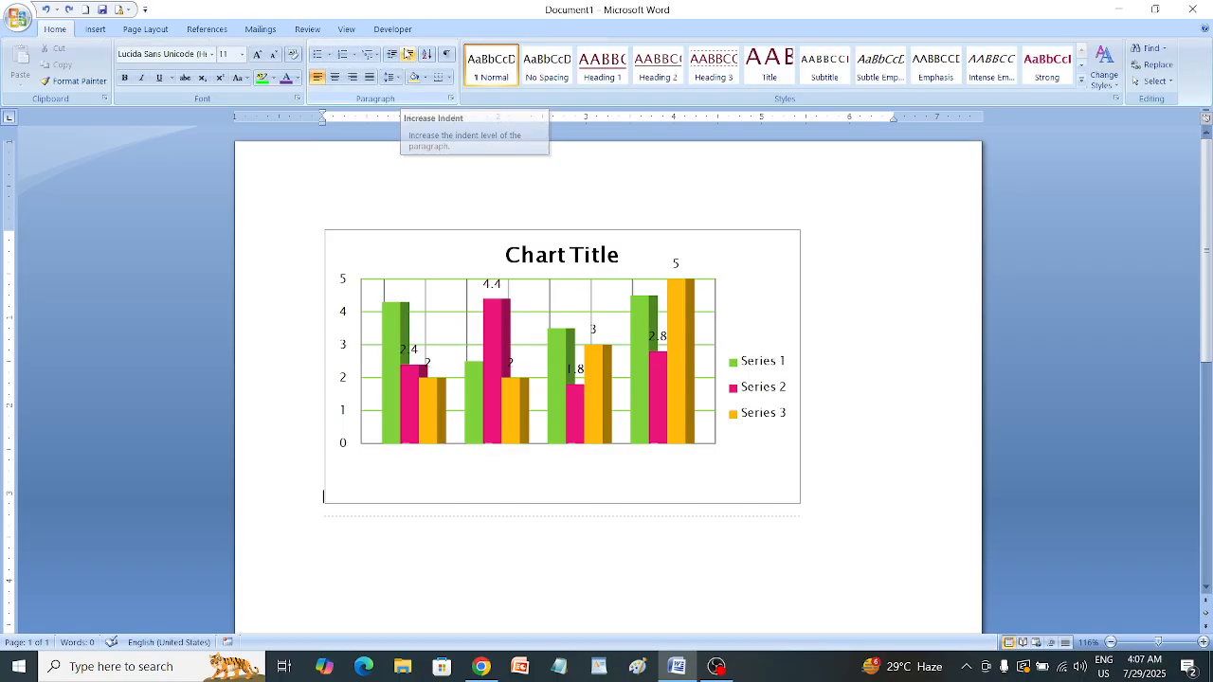
key(ctrl+z)
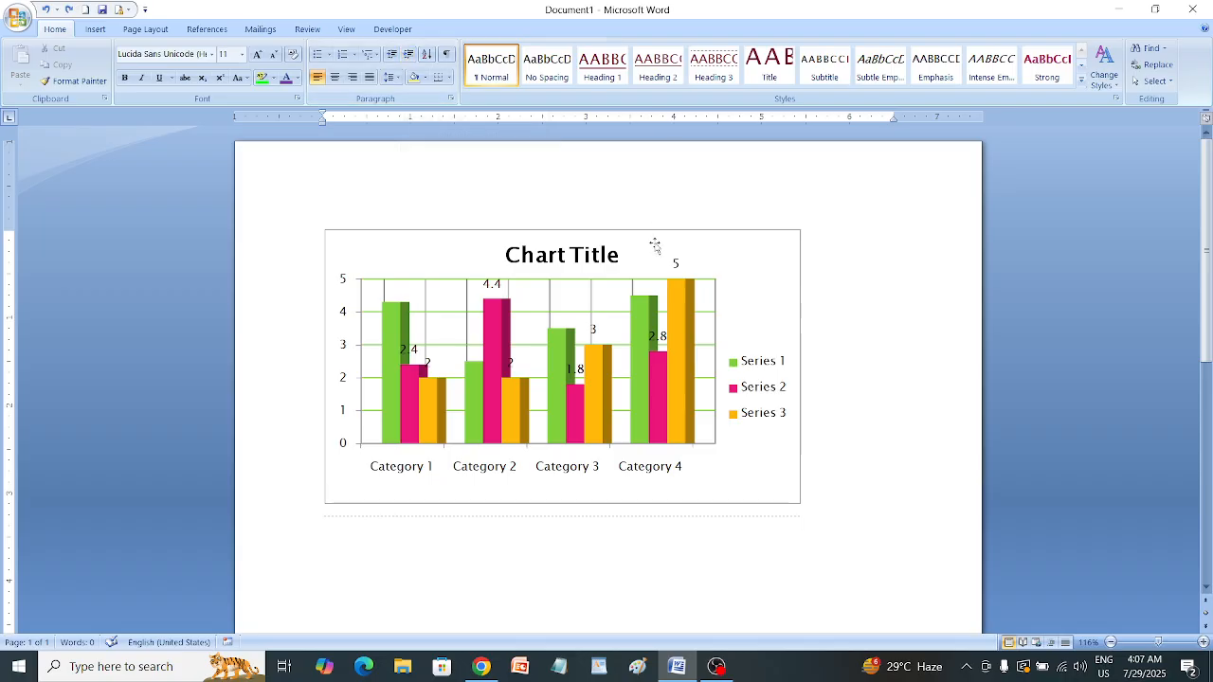
Change the chart from 3-D columns to the Line with Markers chart type
click(735, 322)
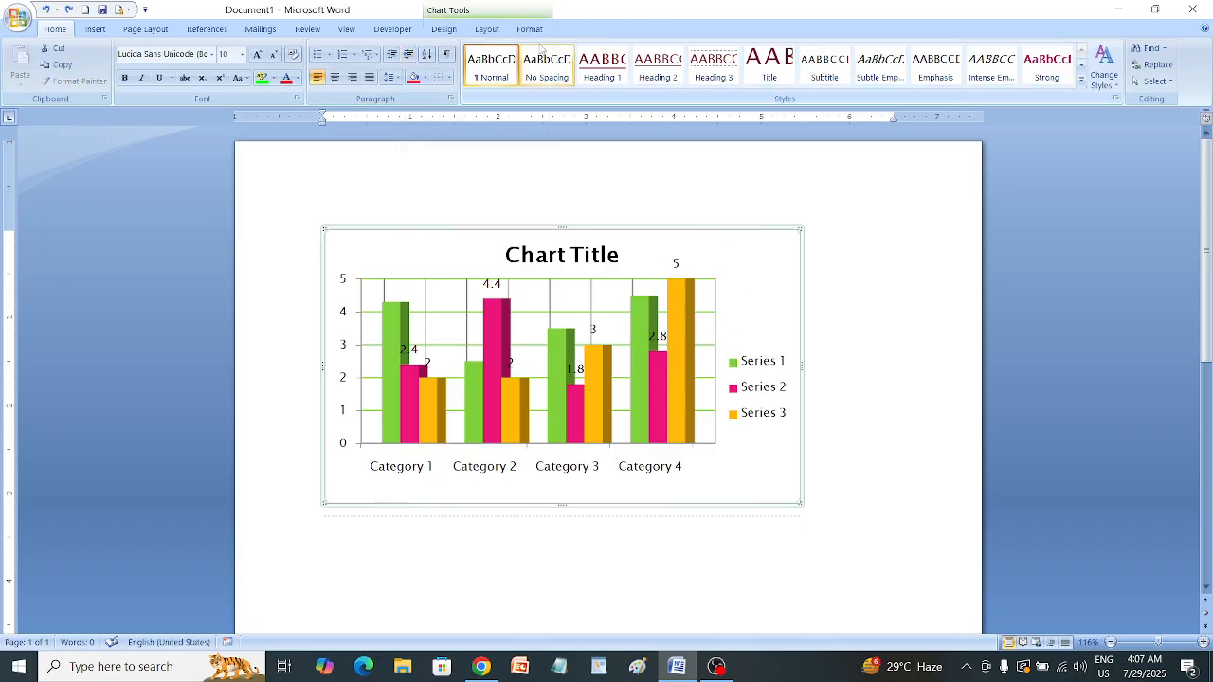
click(487, 28)
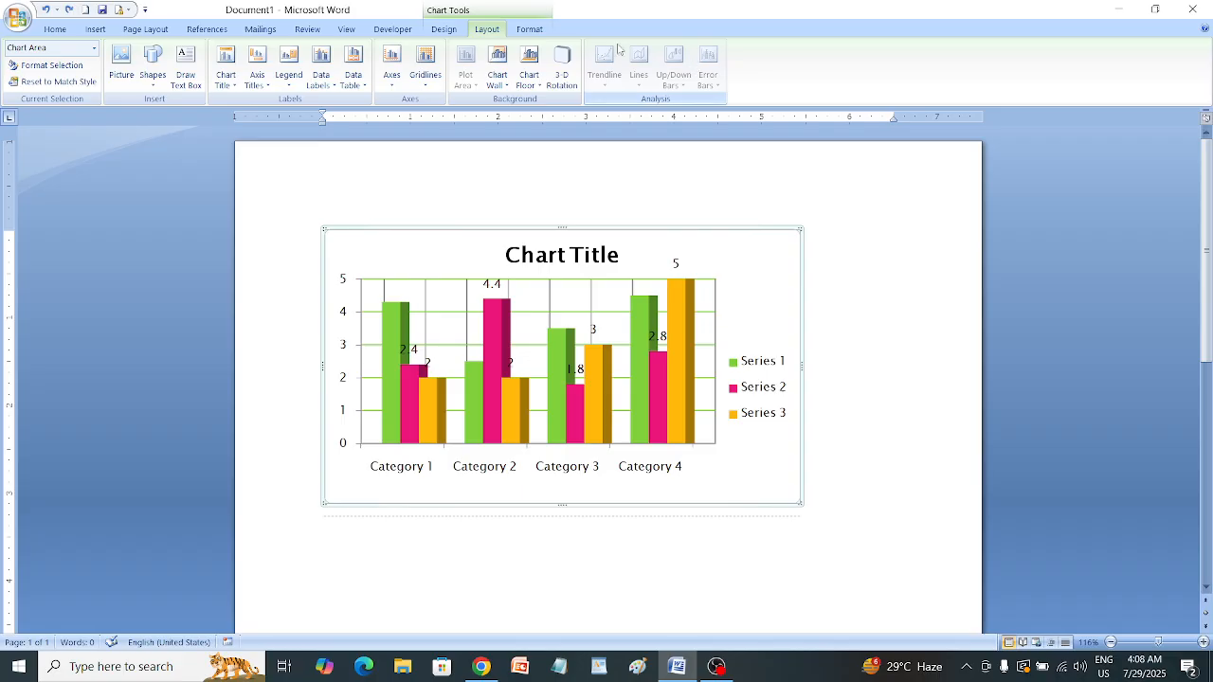
click(96, 29)
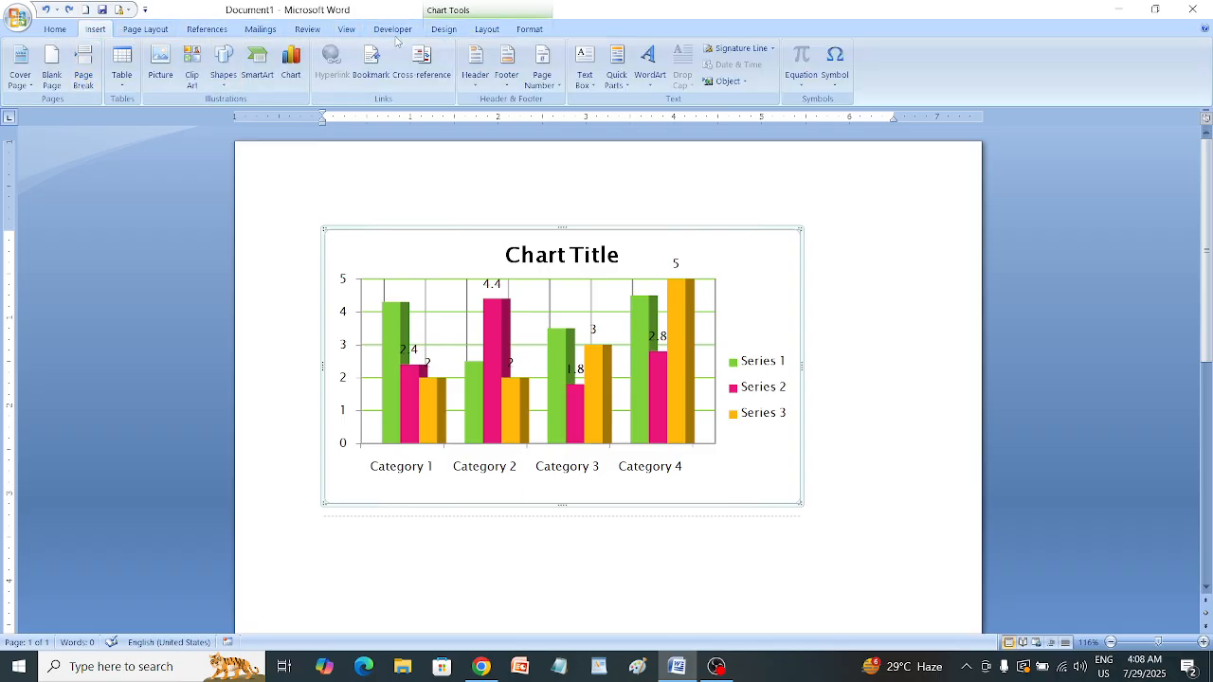
click(446, 30)
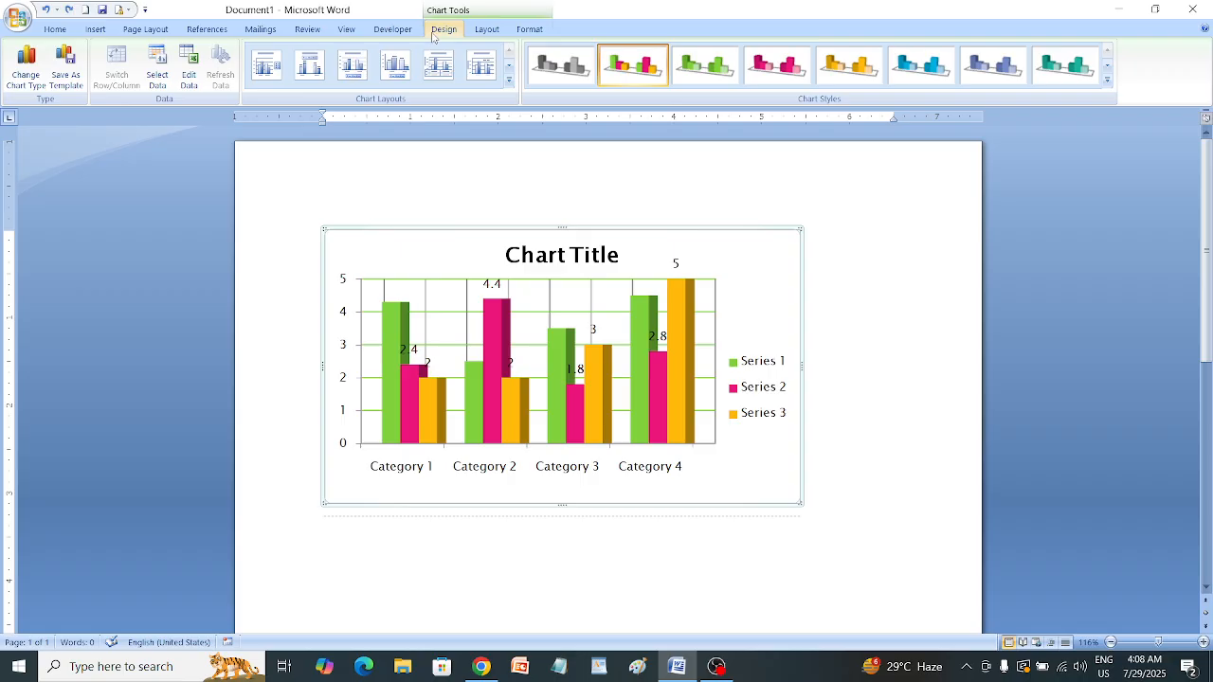
click(27, 68)
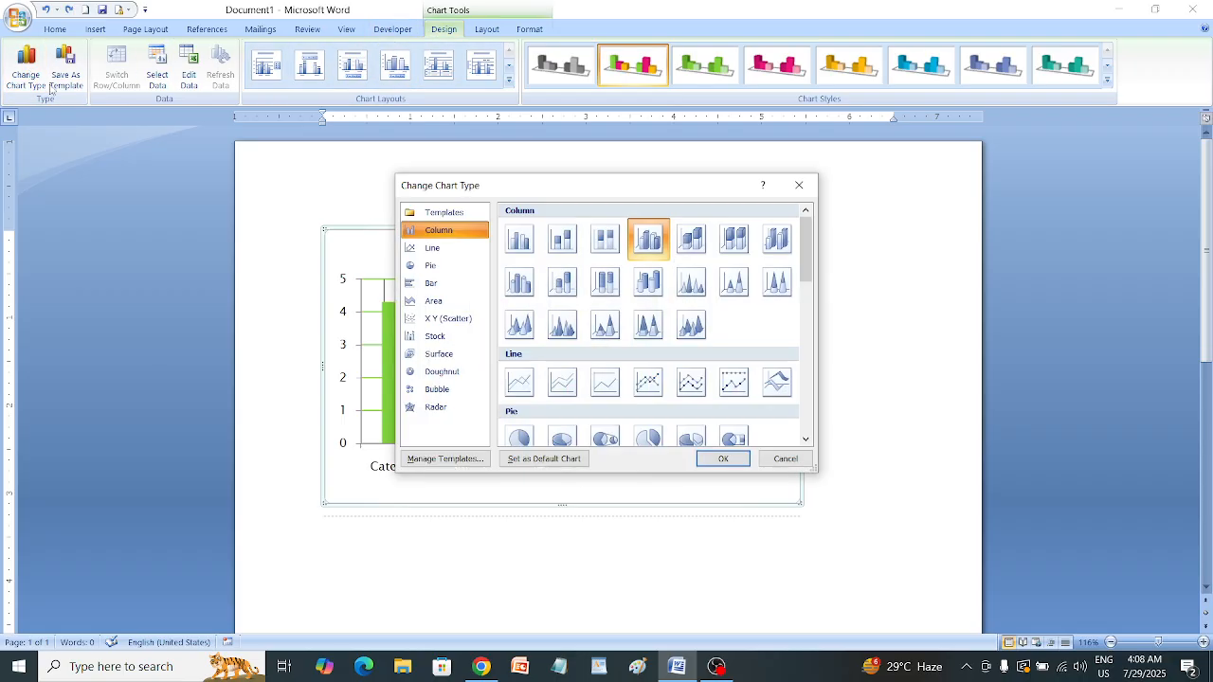
click(652, 387)
click(723, 460)
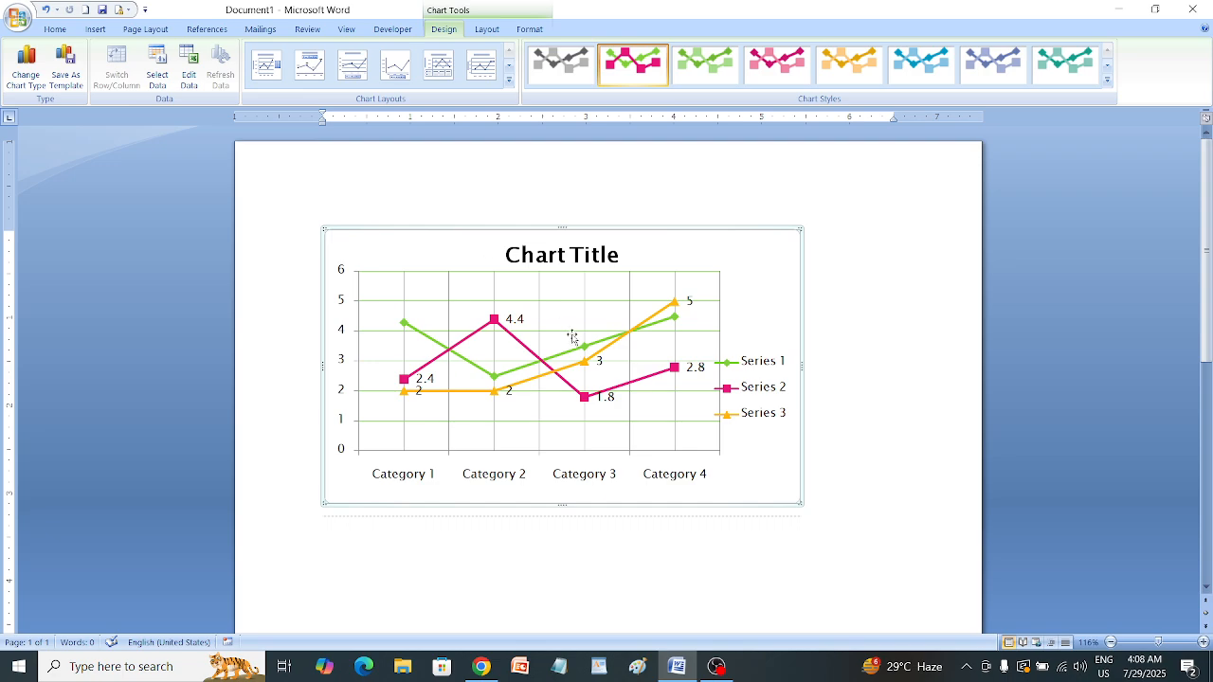
Add a linear trendline based on Series 2 to the line chart
click(486, 29)
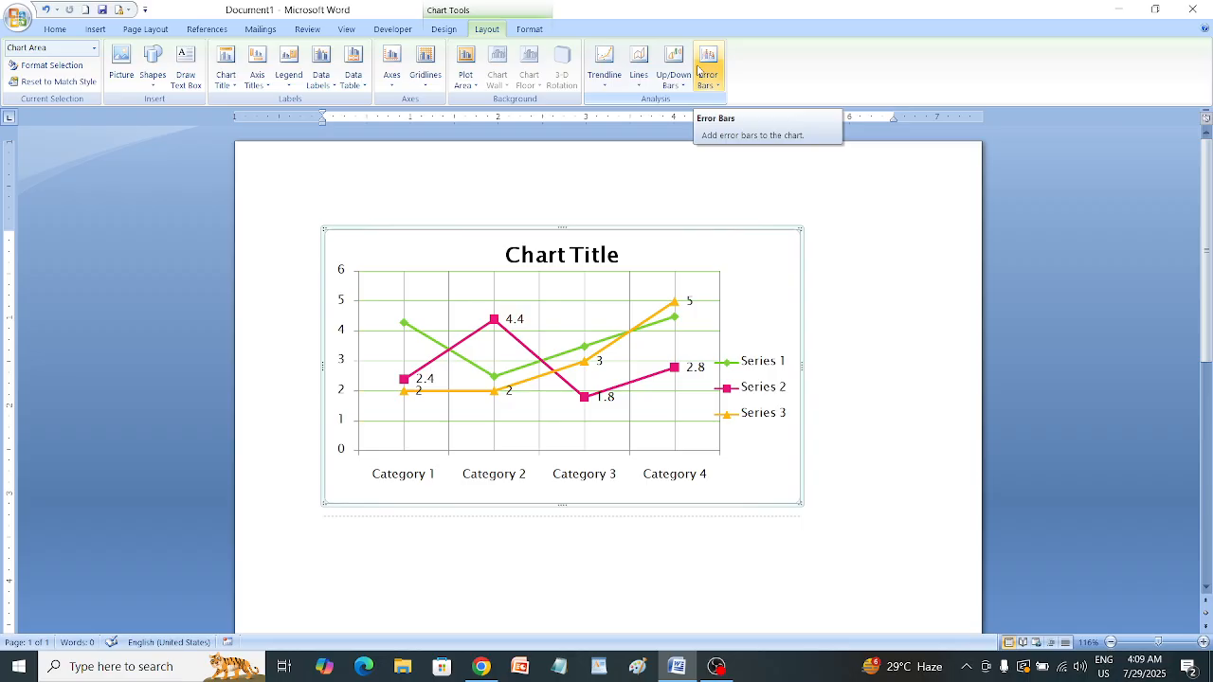
click(603, 84)
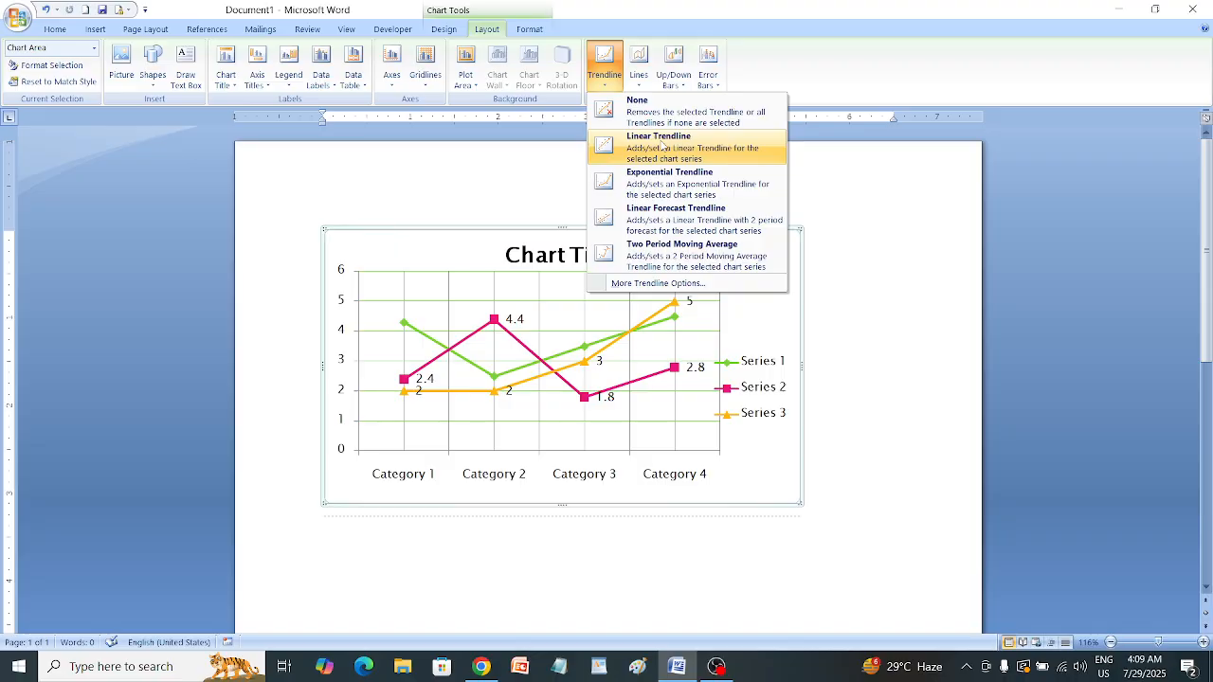
click(681, 148)
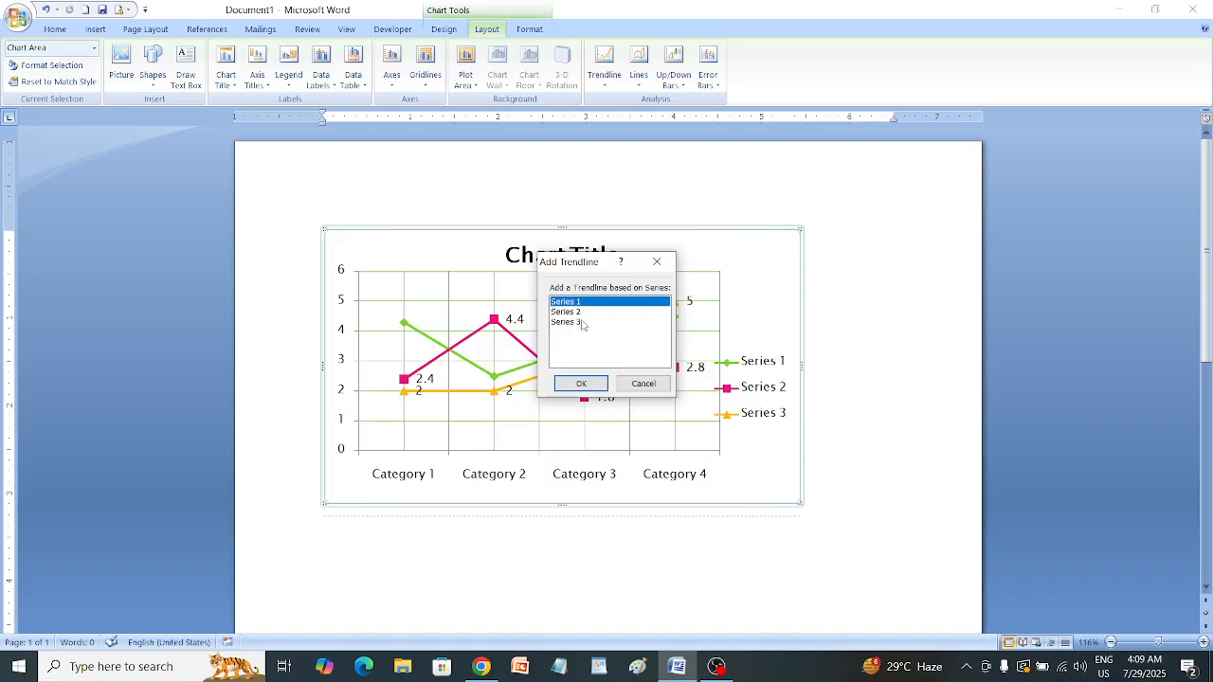
click(581, 313)
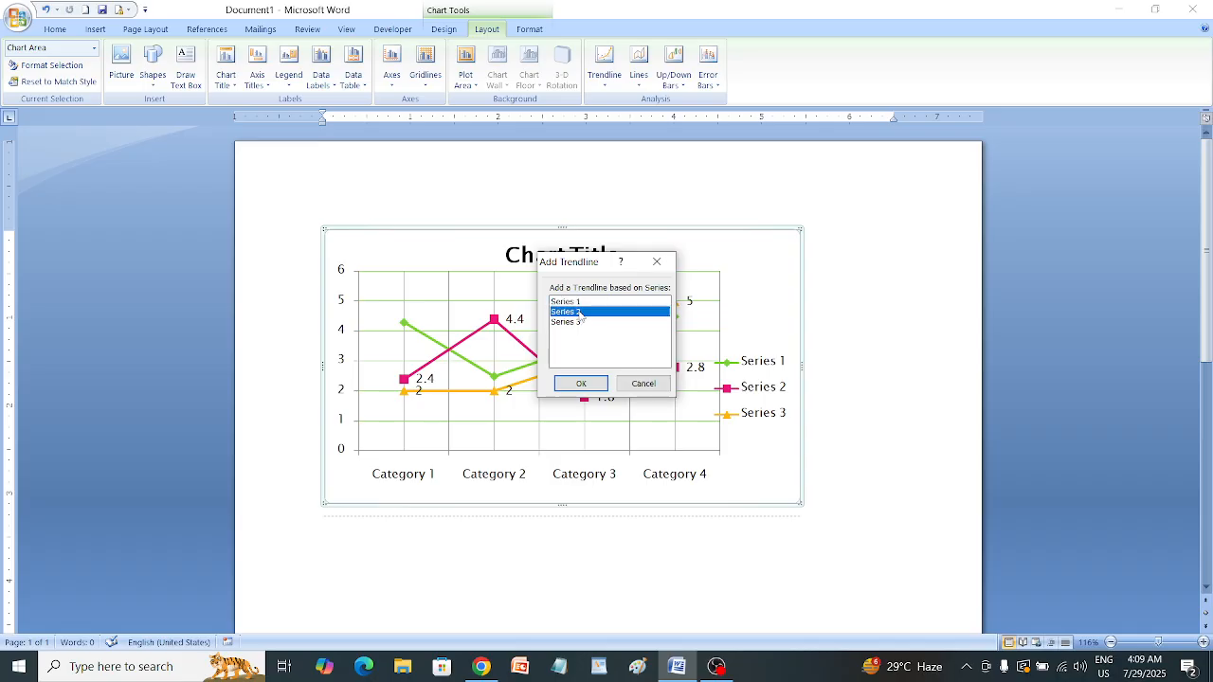
click(581, 383)
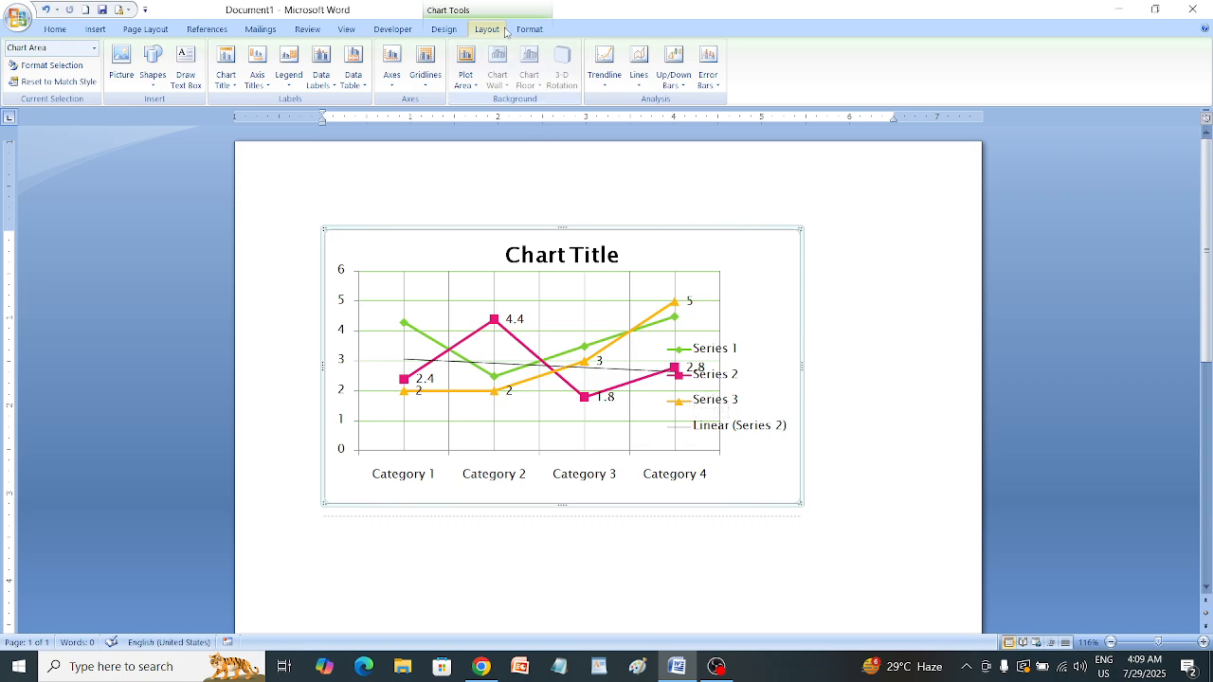
Add an exponential trendline based on Series 3
click(604, 64)
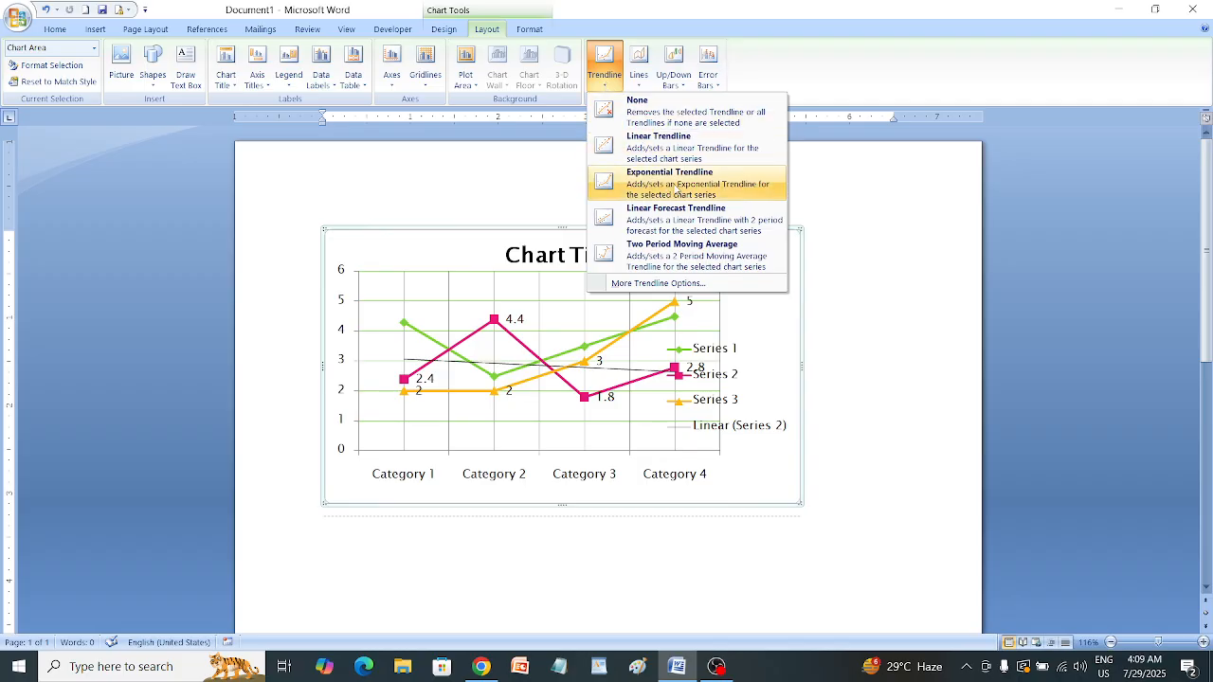
click(676, 187)
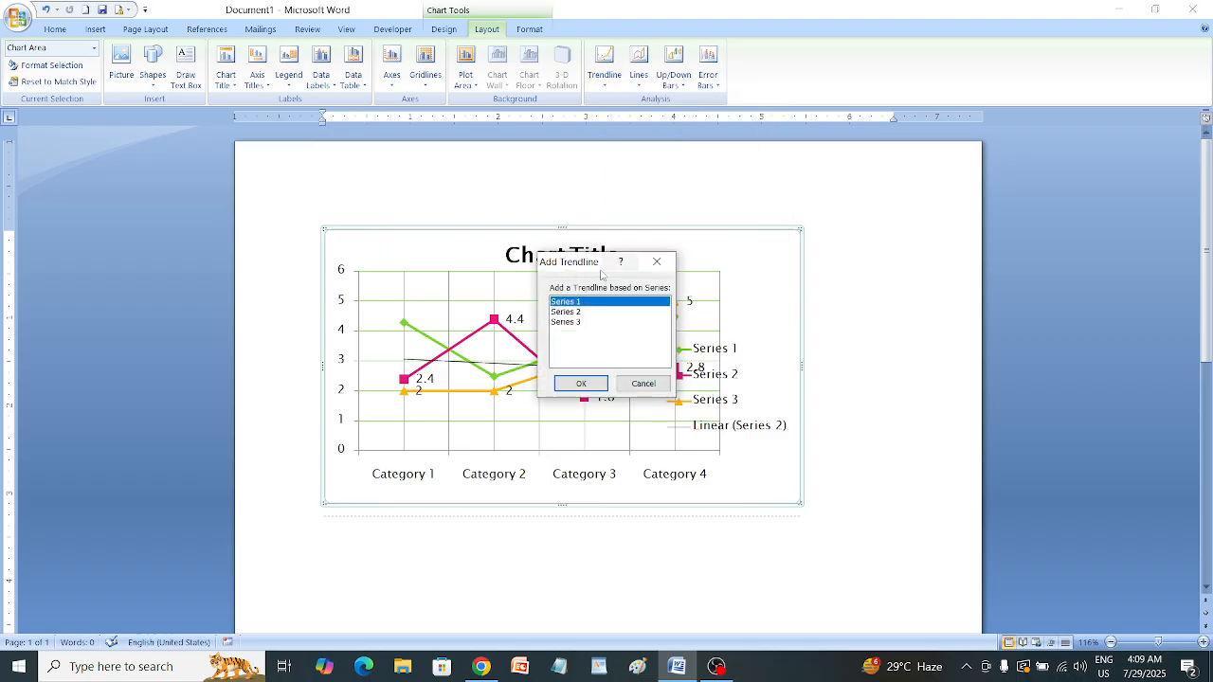
click(585, 313)
click(586, 322)
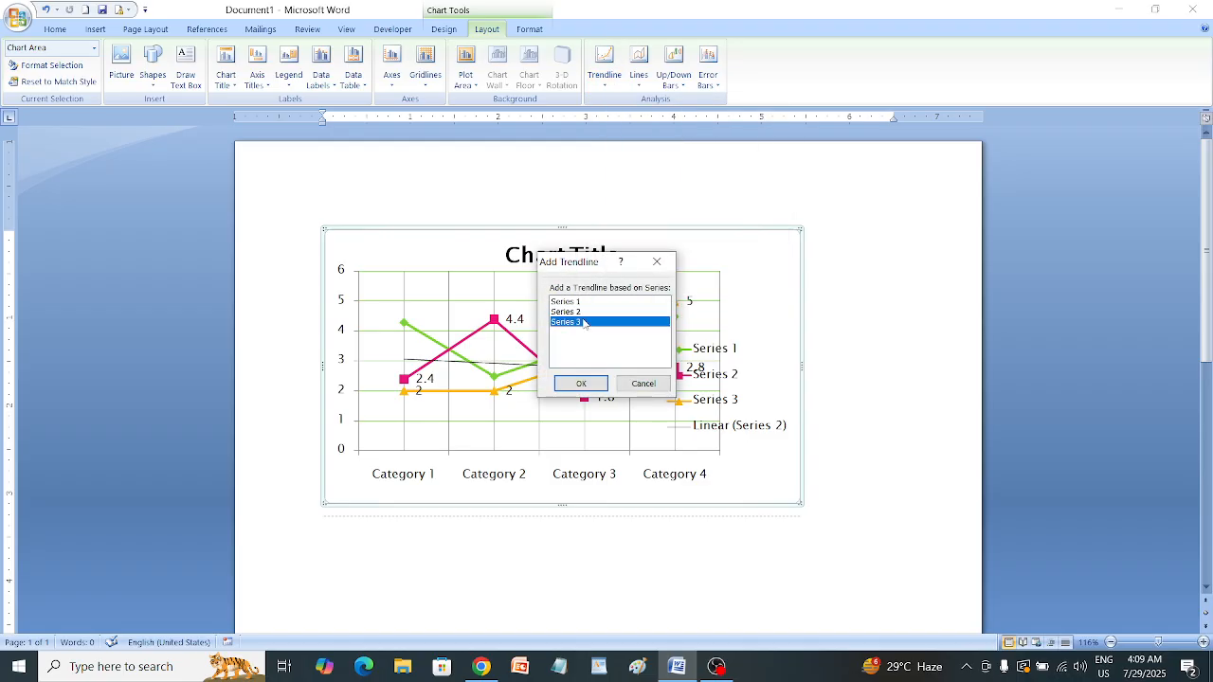
click(582, 383)
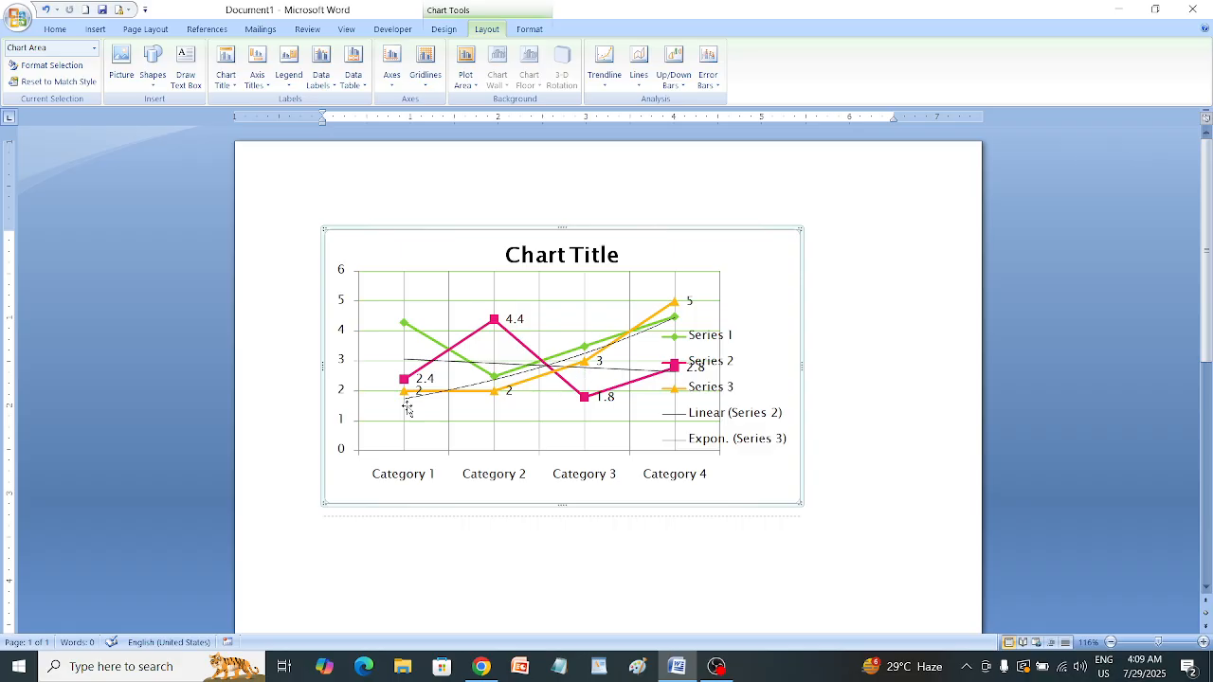
Add a two period moving average trendline based on Series 1
click(594, 75)
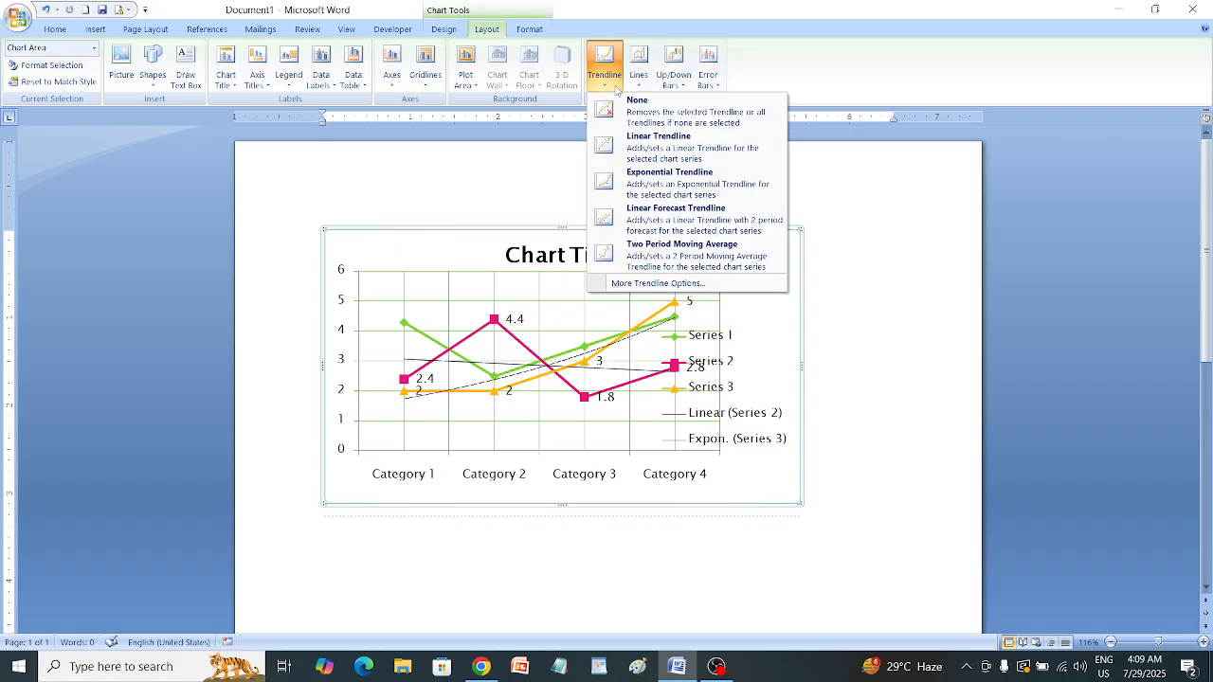
click(695, 257)
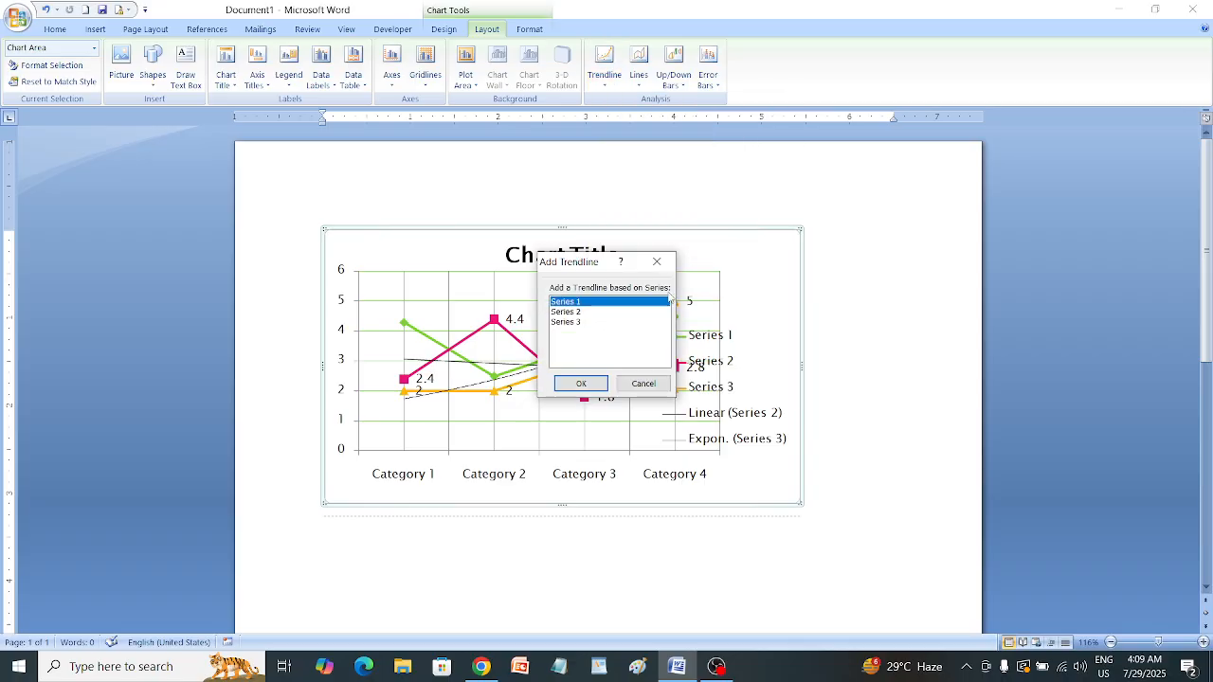
click(578, 384)
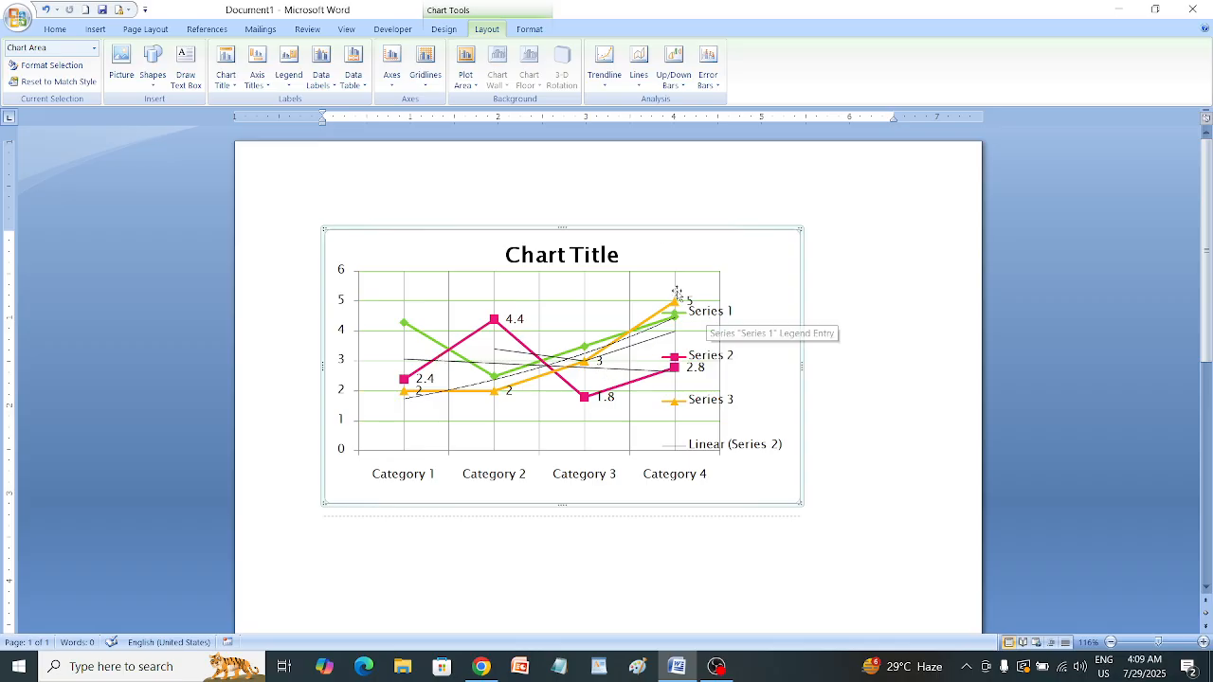
Add a linear trendline for Series 1 through the additional trendline options and close its formatting
click(613, 88)
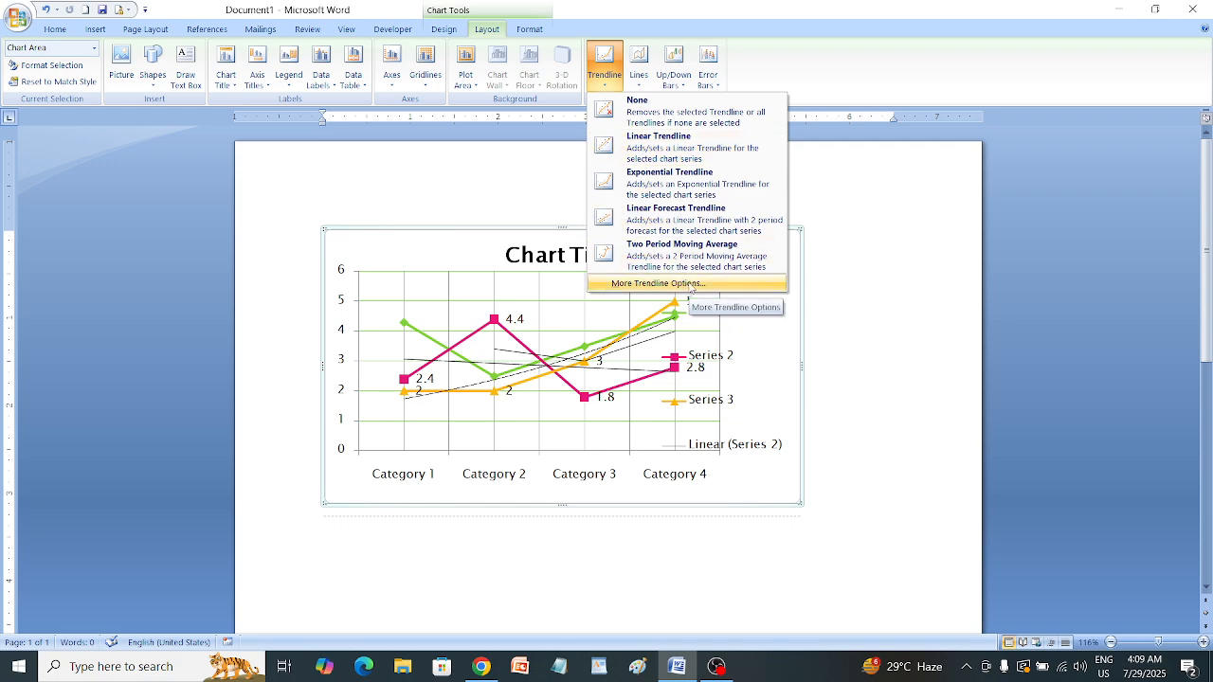
click(689, 285)
click(581, 383)
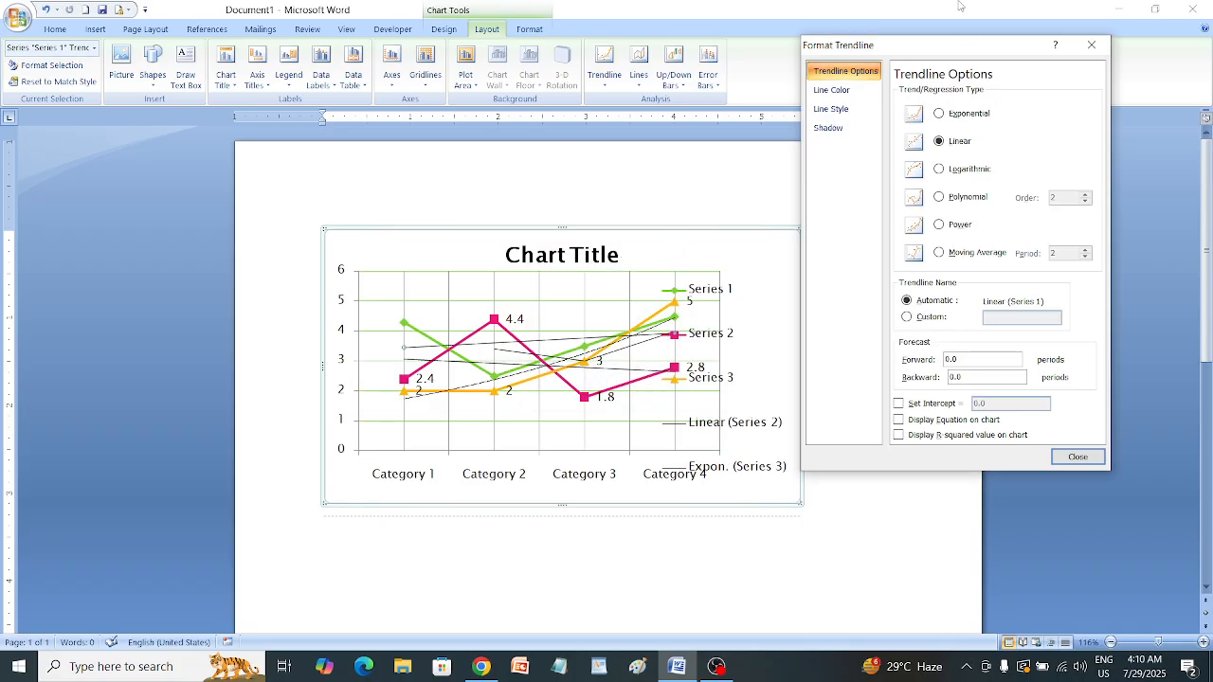
click(1093, 45)
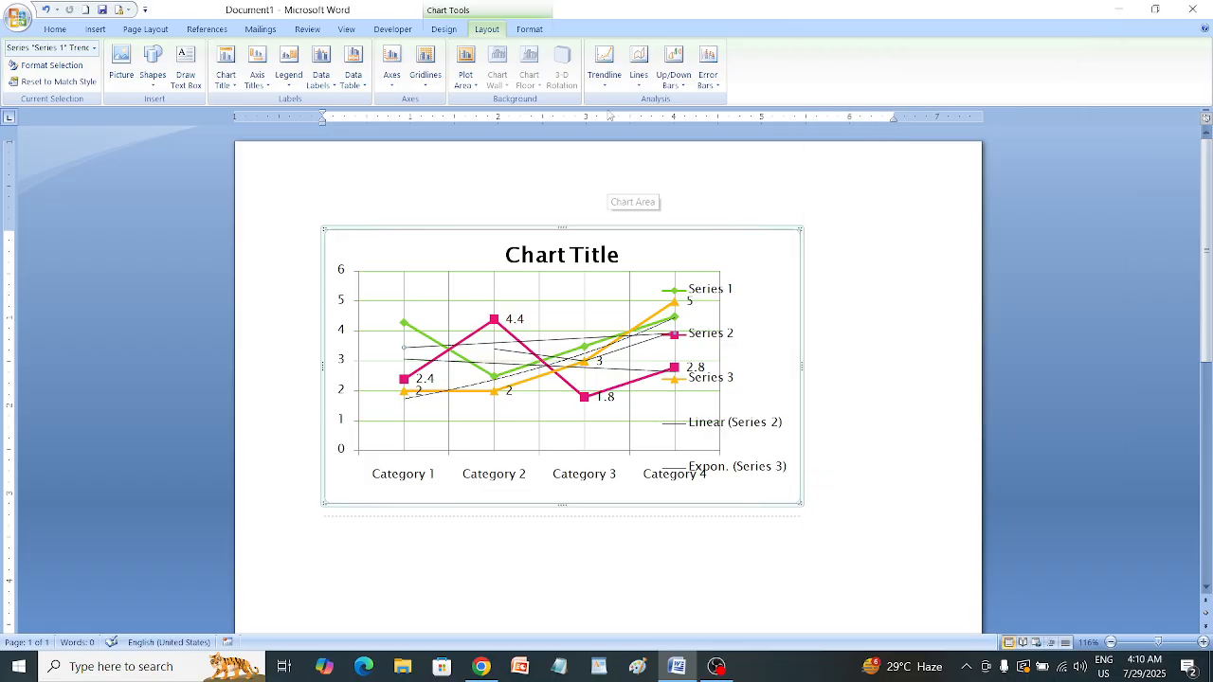
Remove the selected Series 1 trendline and all remaining trendlines from the chart
click(639, 79)
click(614, 85)
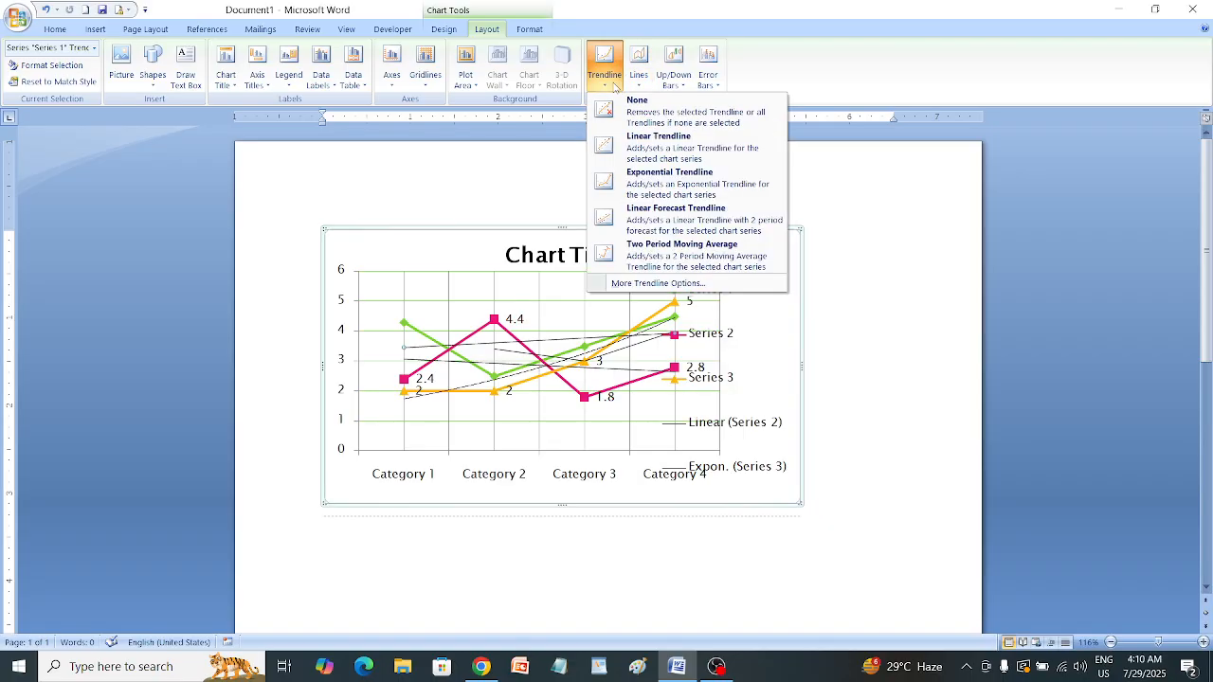
click(631, 102)
click(605, 76)
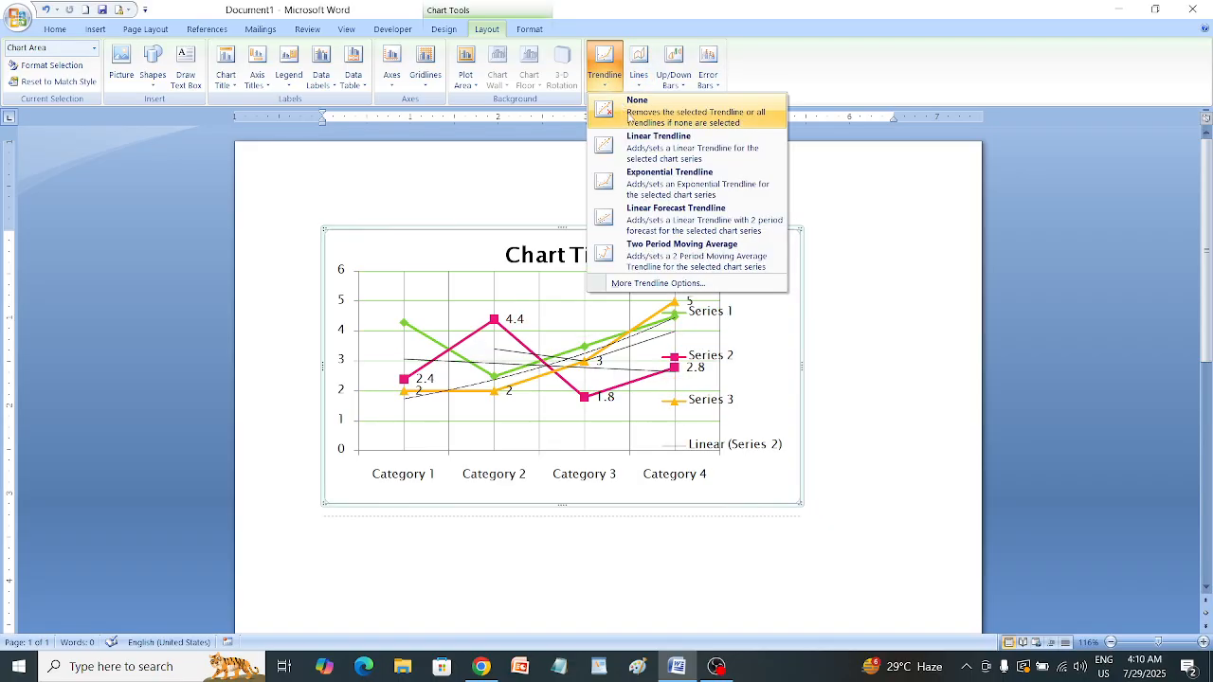
click(630, 112)
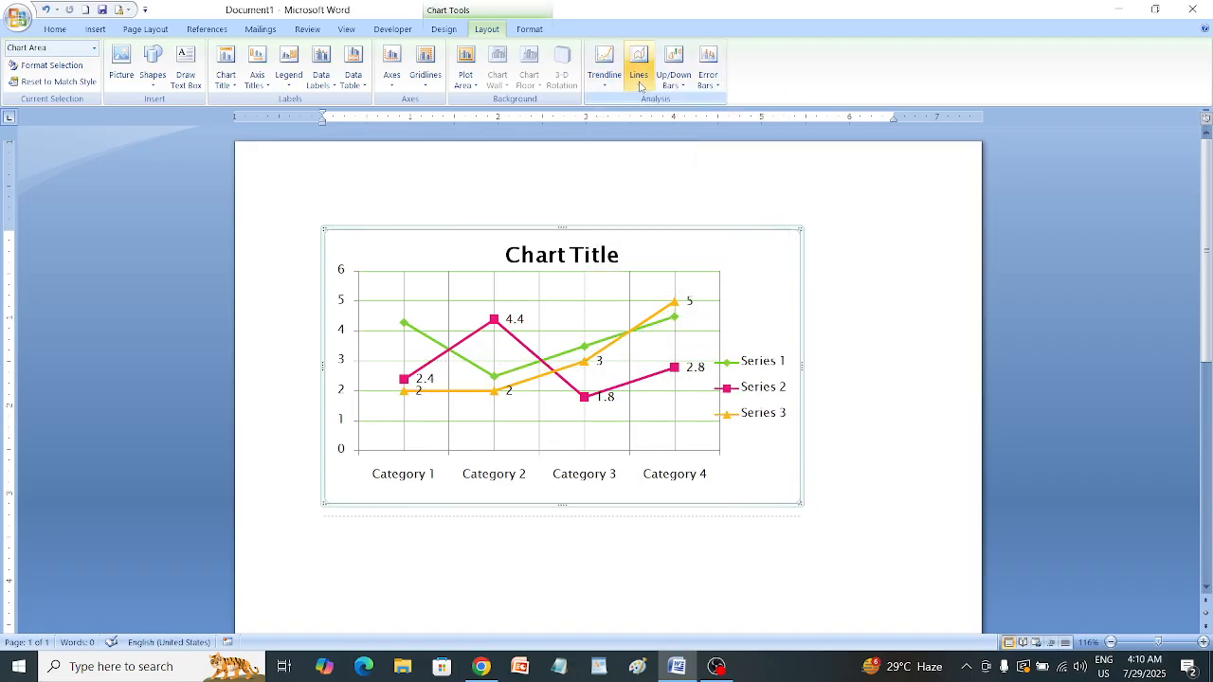
Show drop lines on the line chart and inspect them up close
click(639, 84)
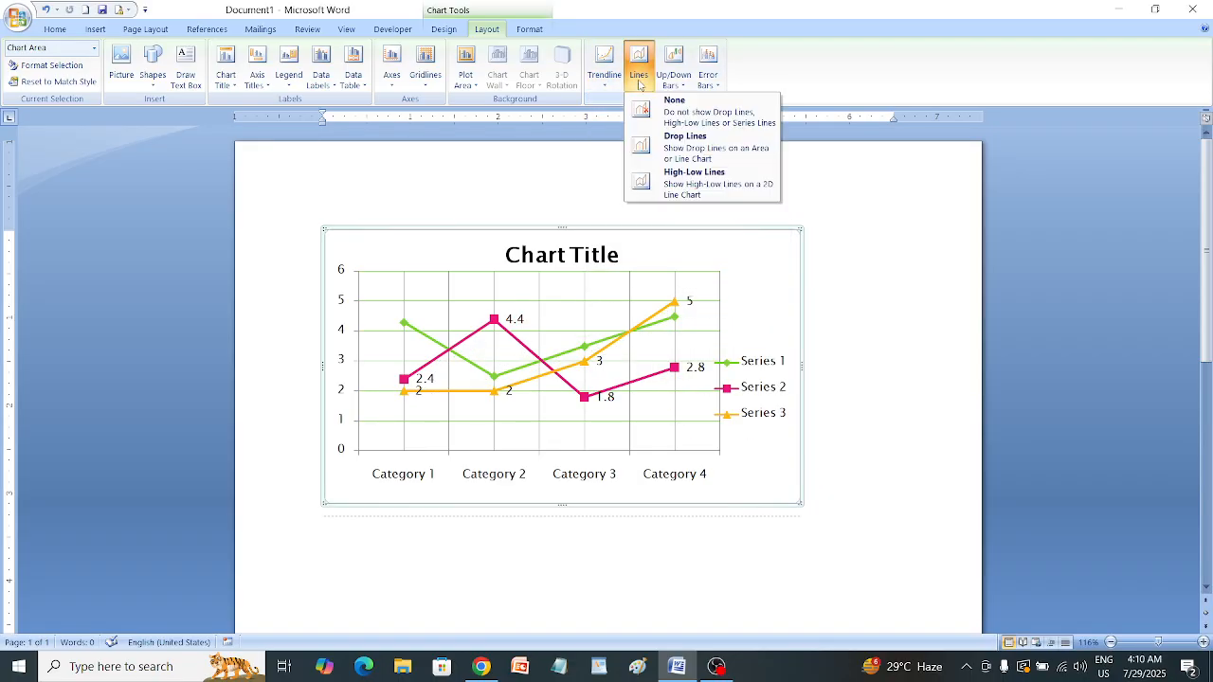
click(703, 147)
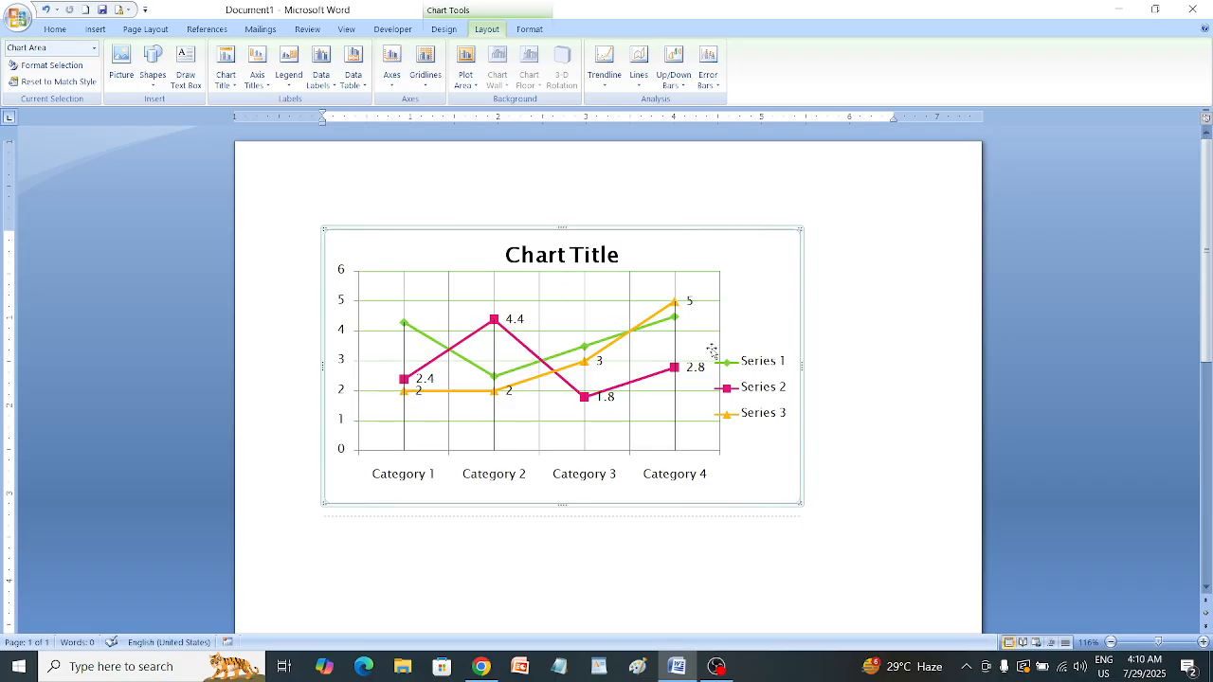
drag(1157, 644, 1173, 644)
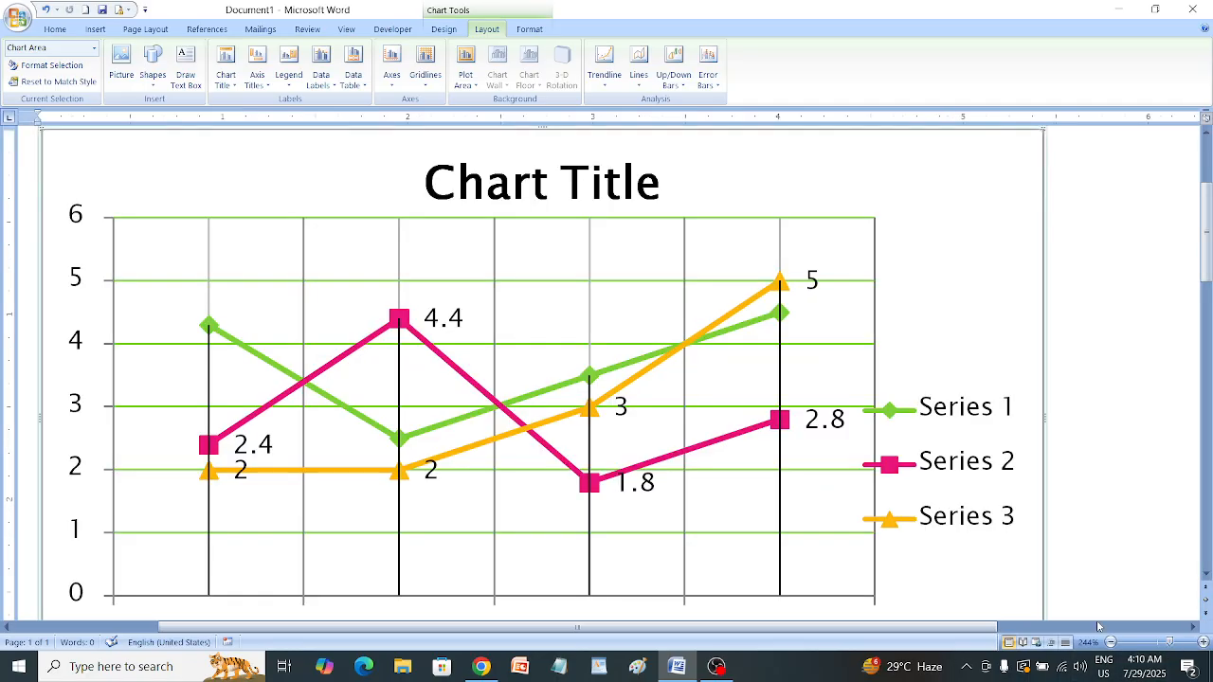
Replace the line chart's drop lines with high-low lines, and remove all these lines from the chart
click(639, 65)
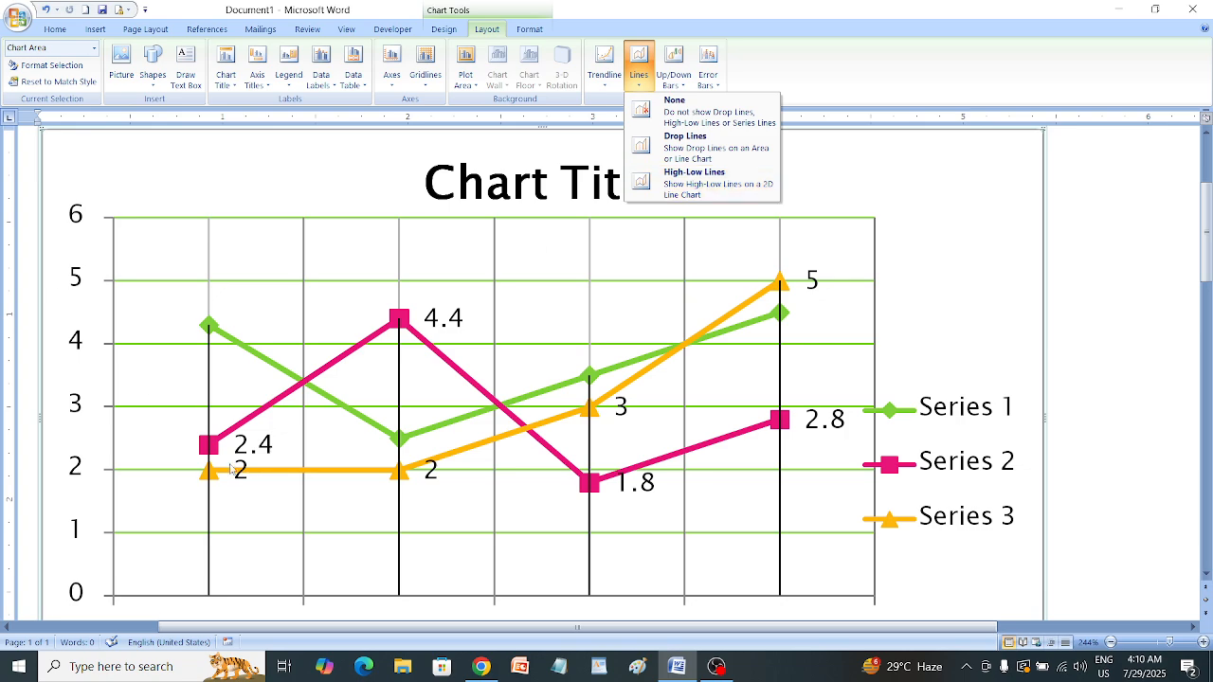
click(721, 175)
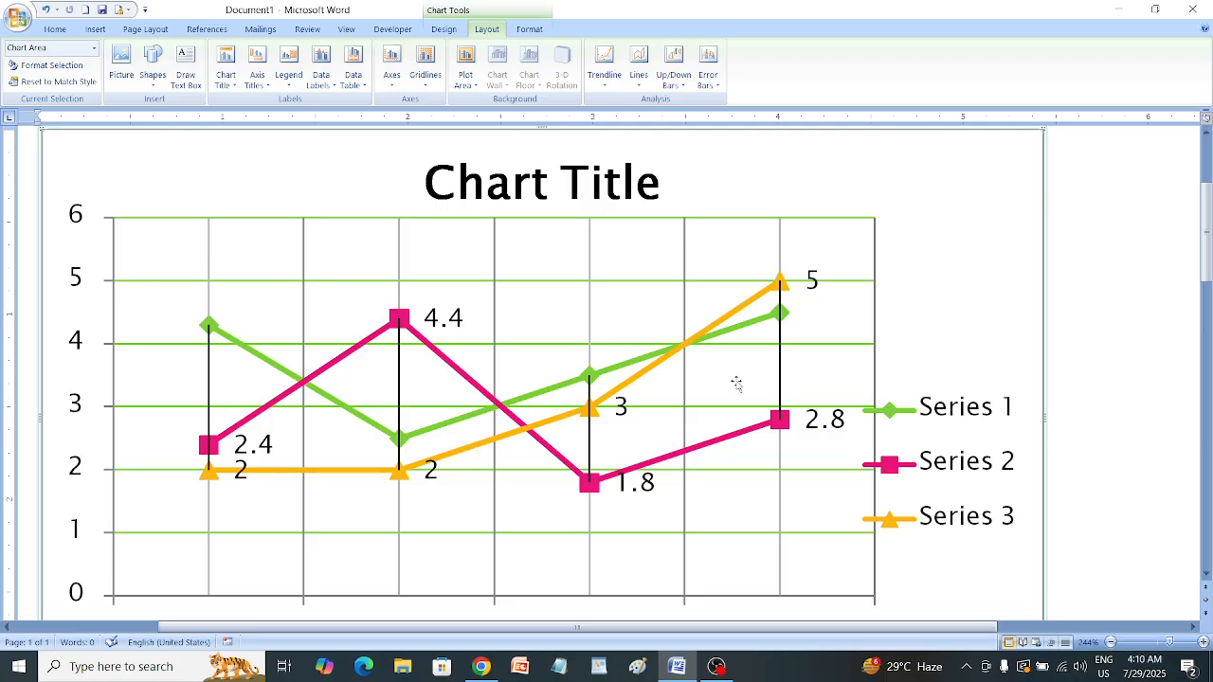
click(638, 82)
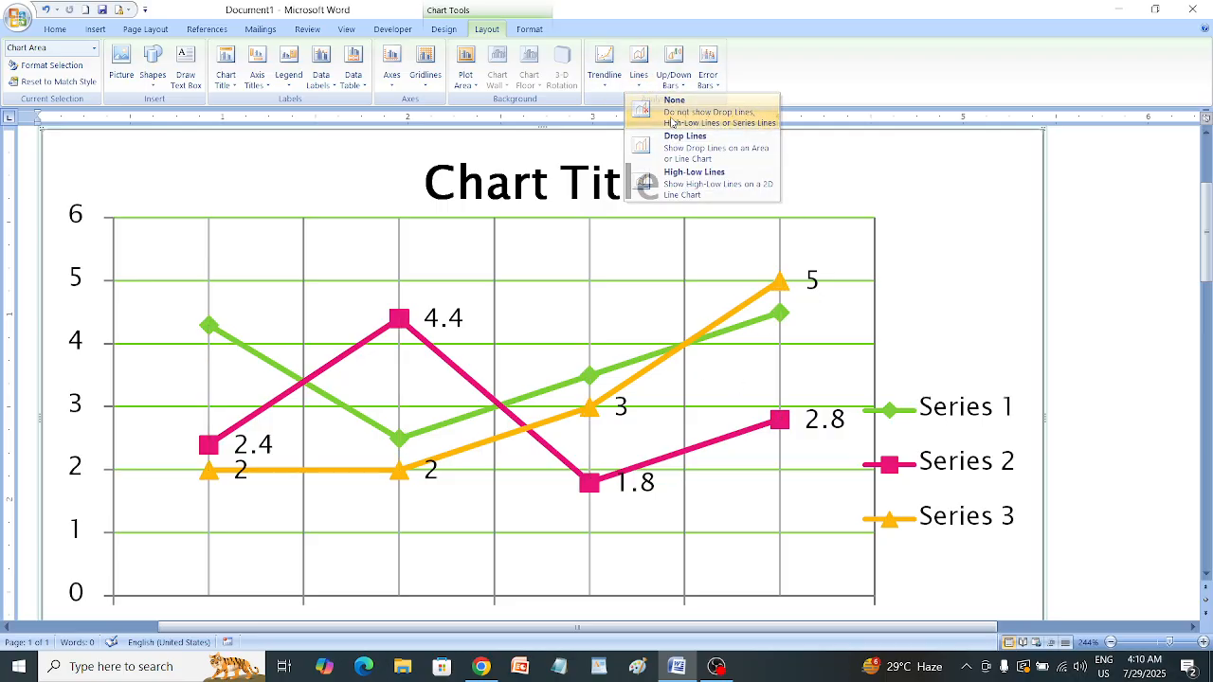
click(652, 98)
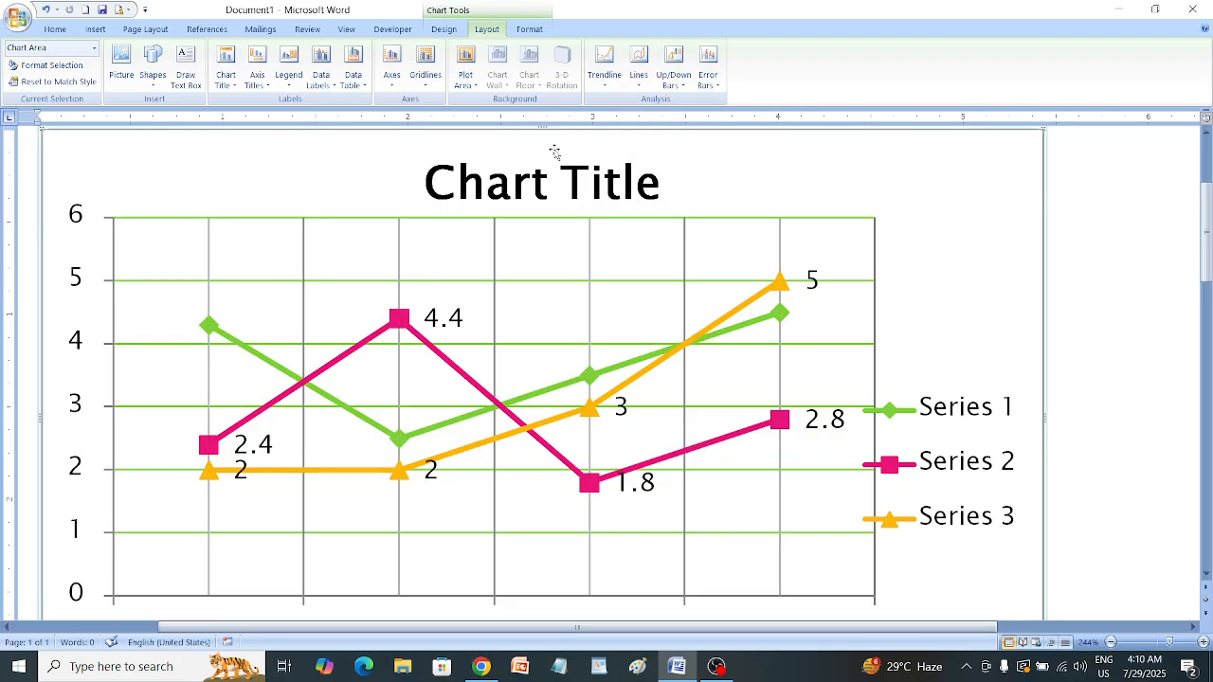
Show up/down bars on the line chart and give the up bars a picture or texture fill
click(673, 83)
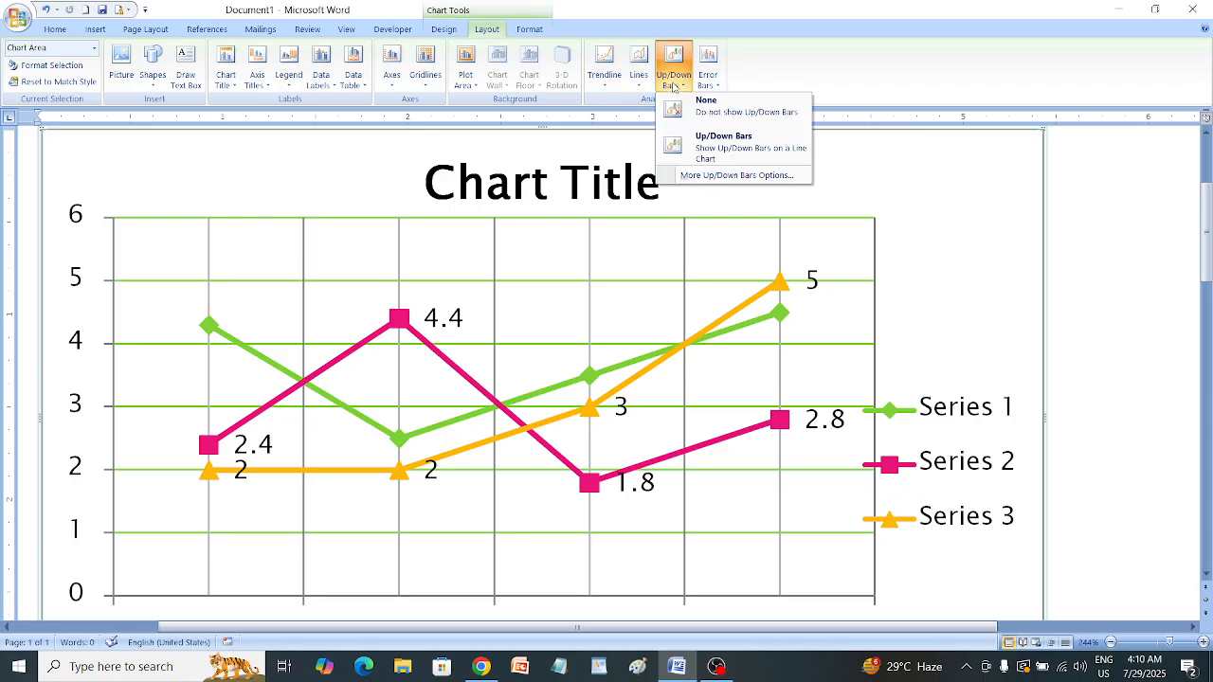
click(735, 142)
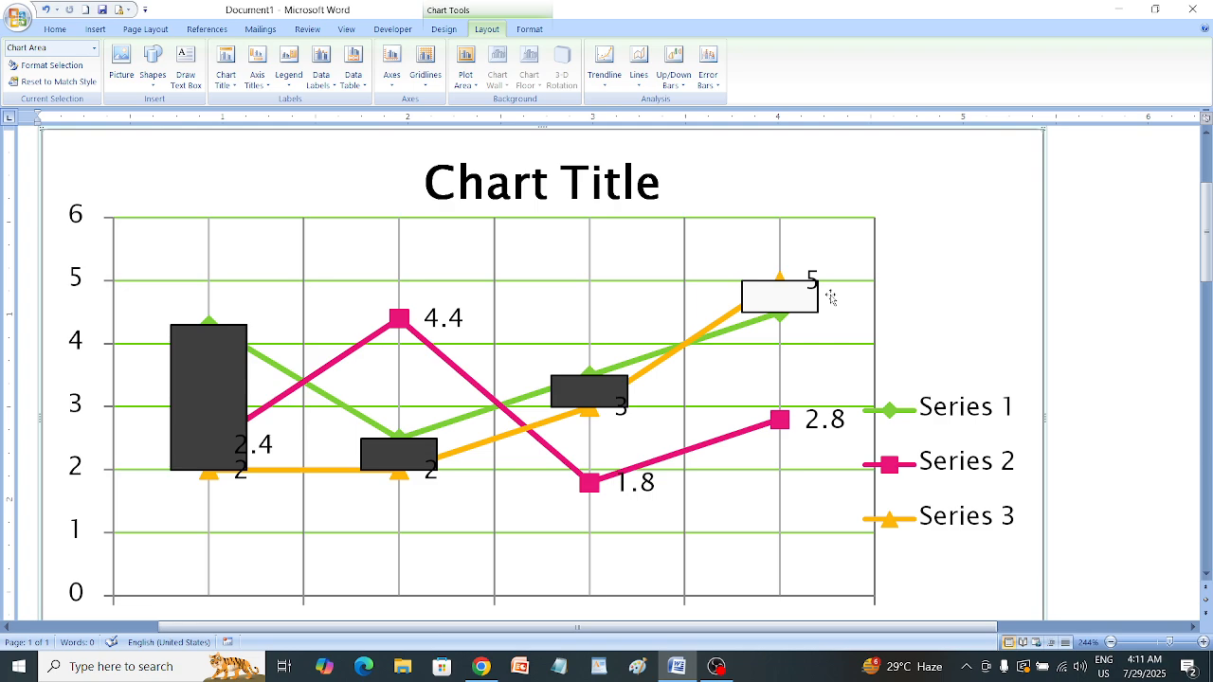
click(678, 75)
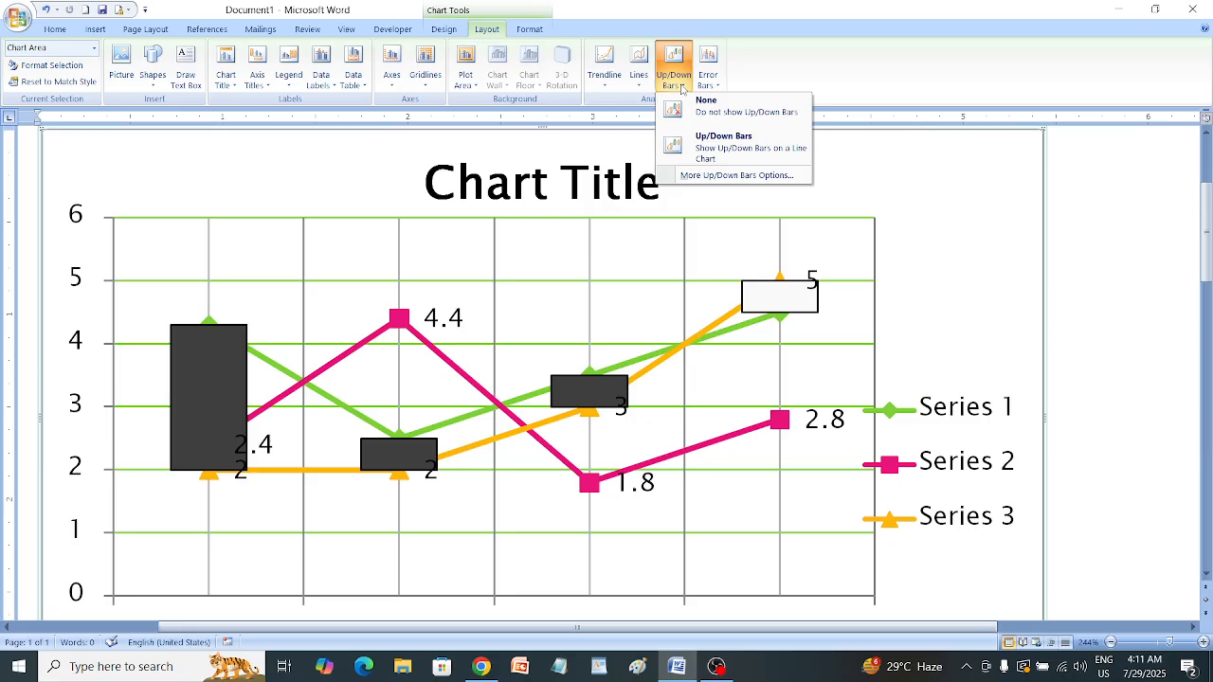
click(733, 176)
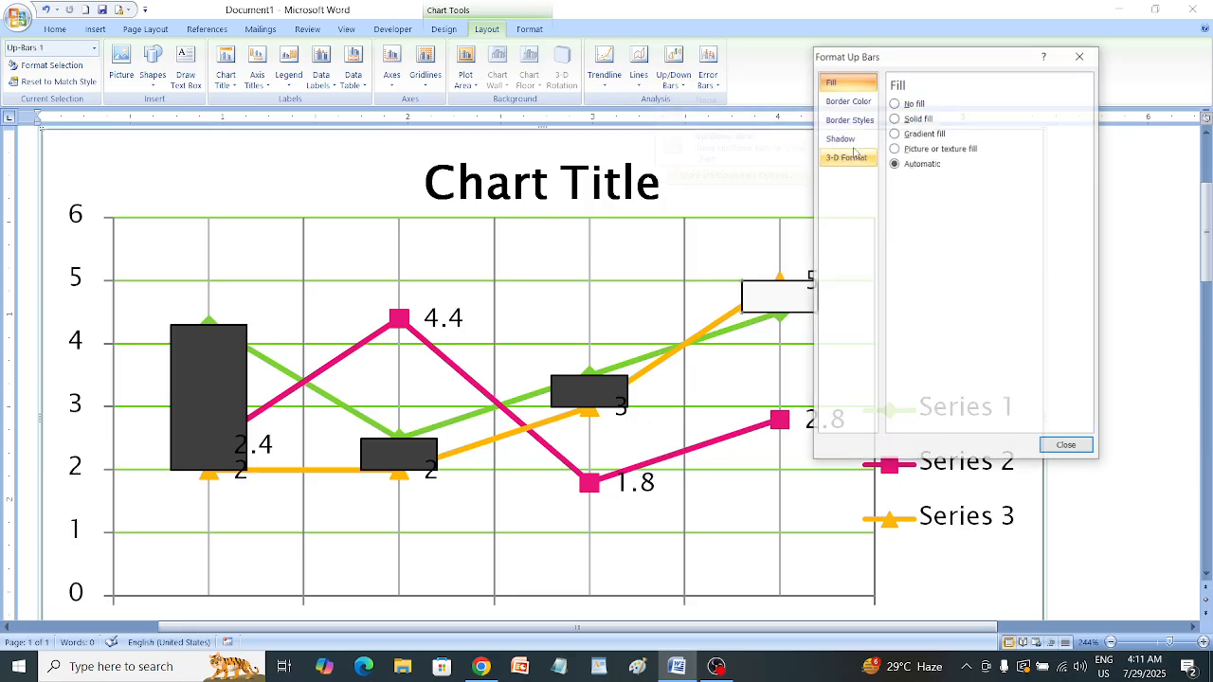
click(931, 121)
click(918, 148)
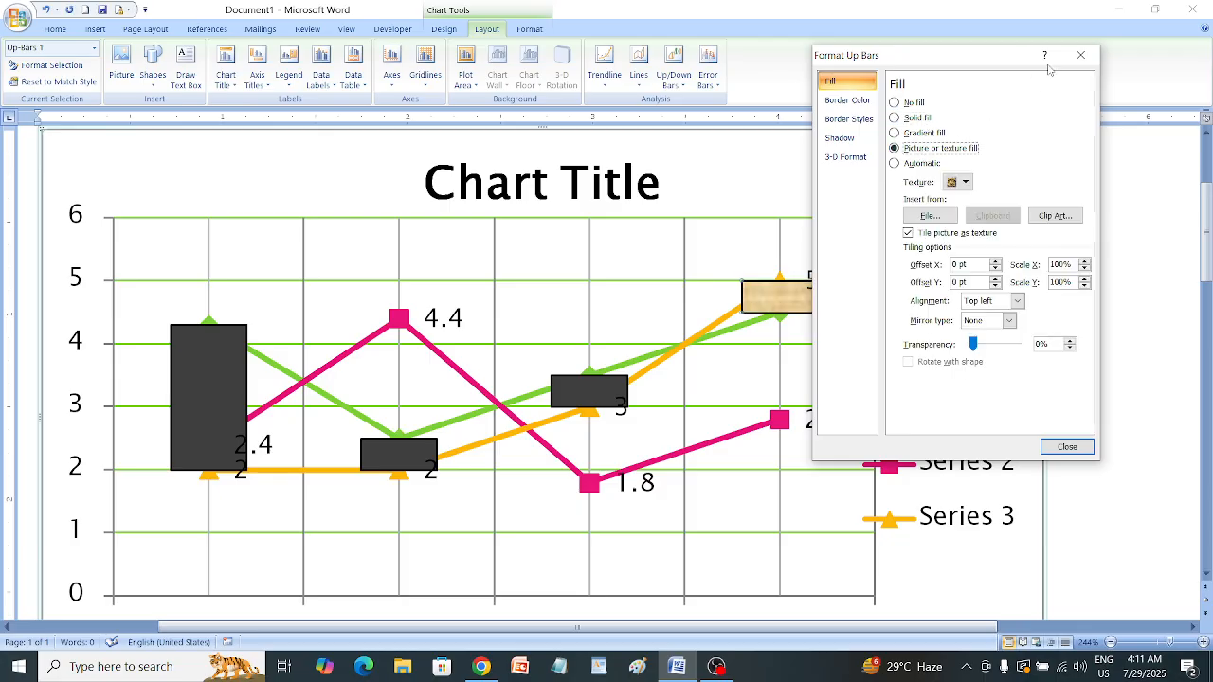
click(1080, 55)
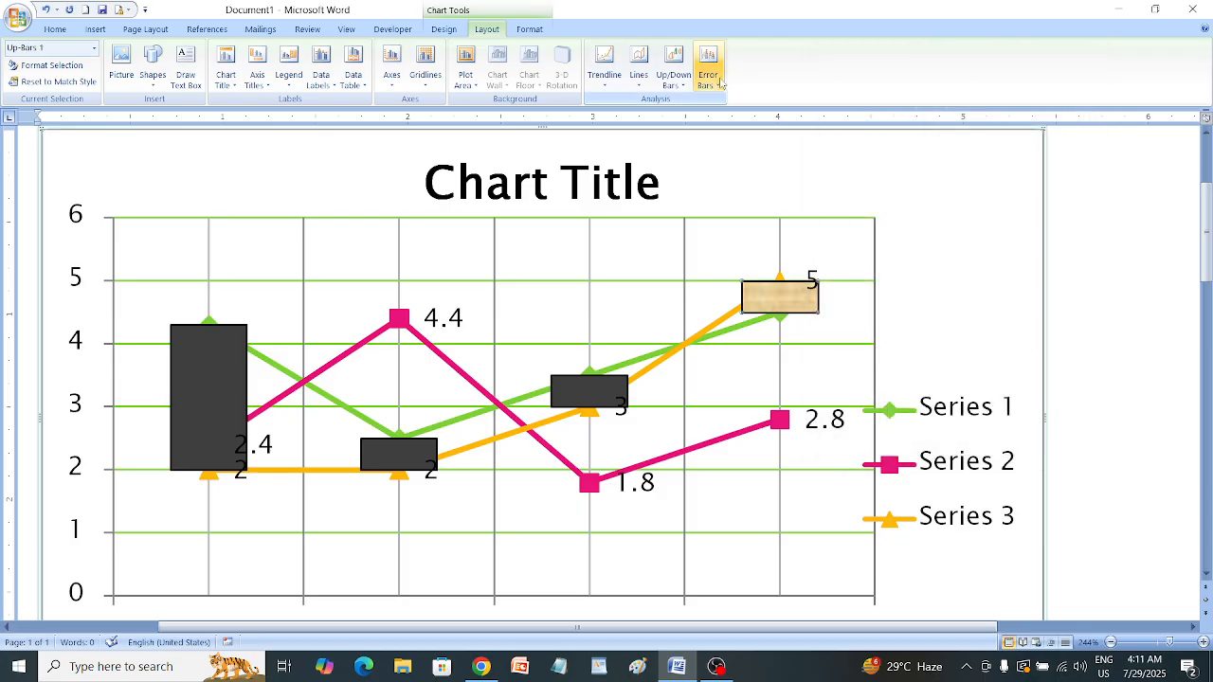
Remove the up/down bars from the line chart
click(669, 84)
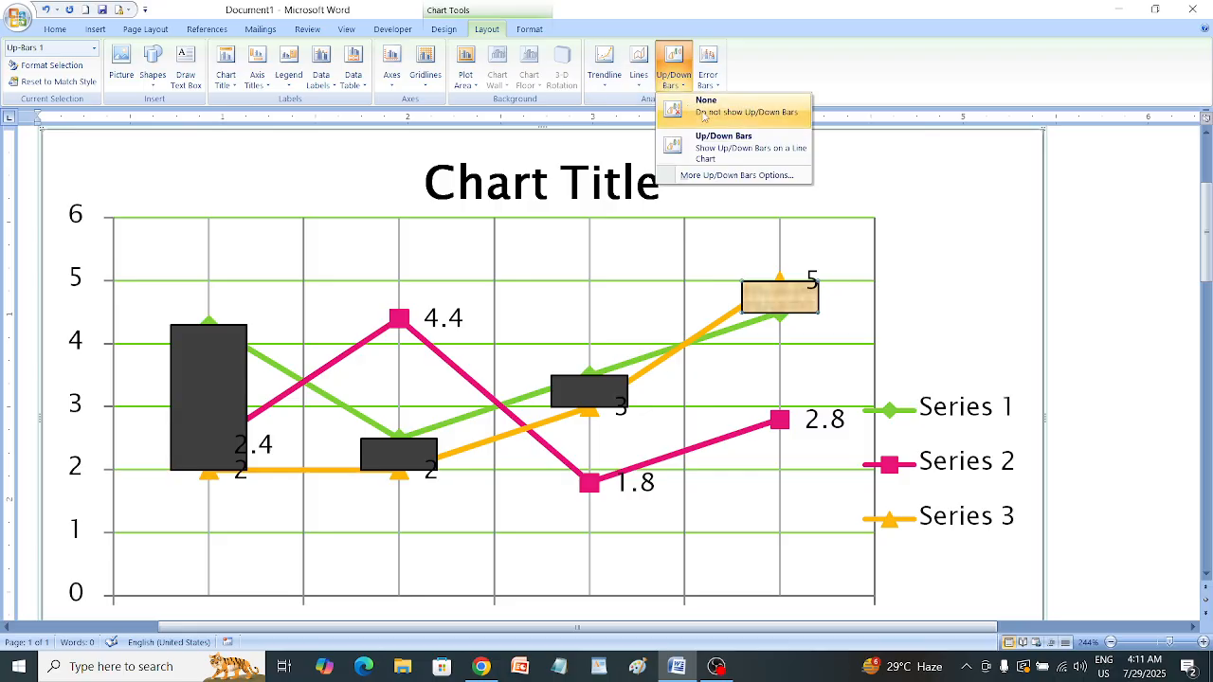
click(704, 114)
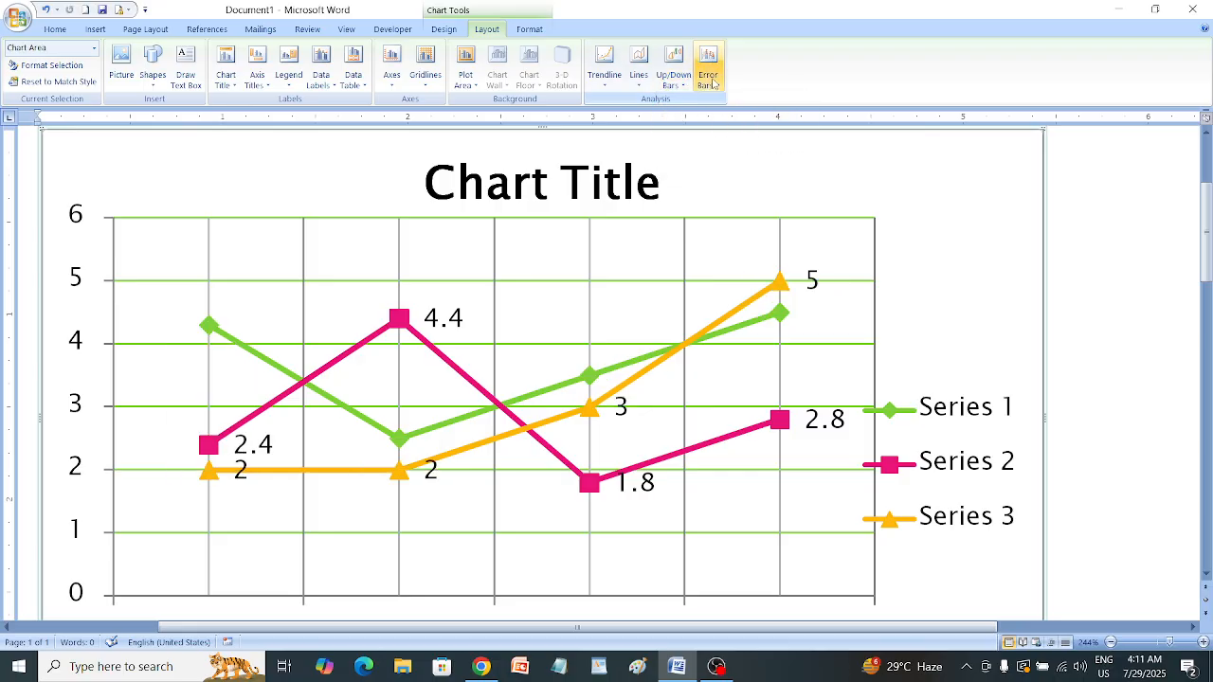
Add error bars with standard error to all chart series and undo the addition
click(710, 81)
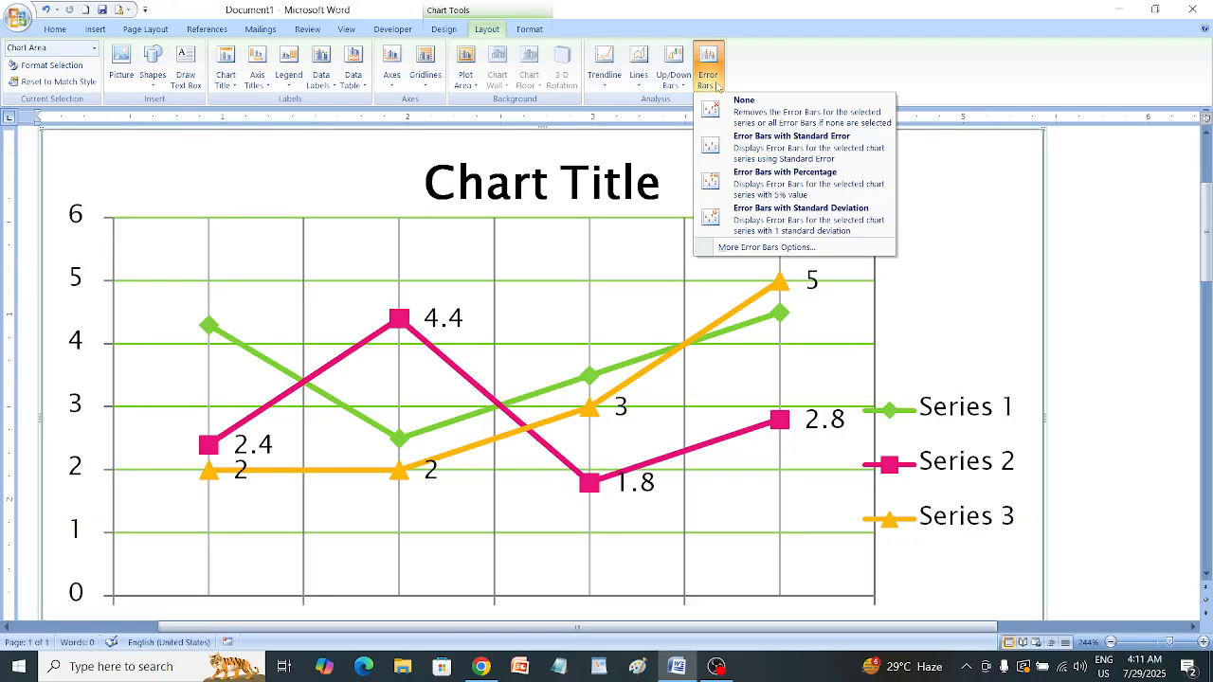
click(804, 142)
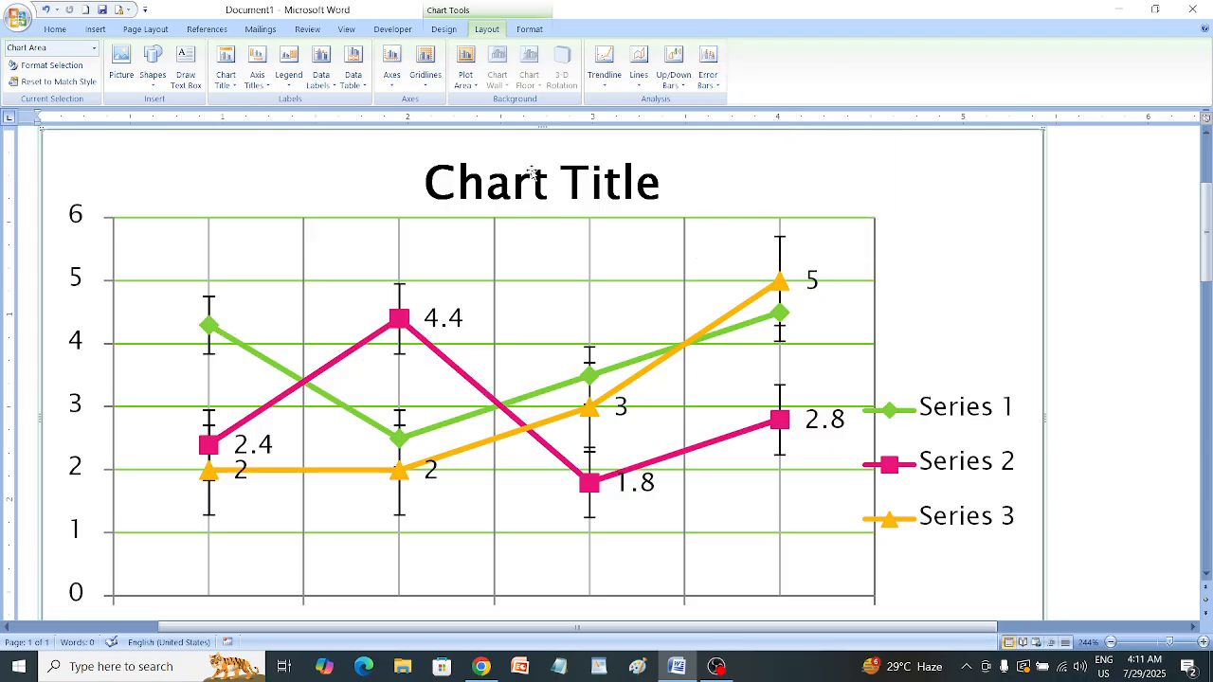
key(ctrl+z)
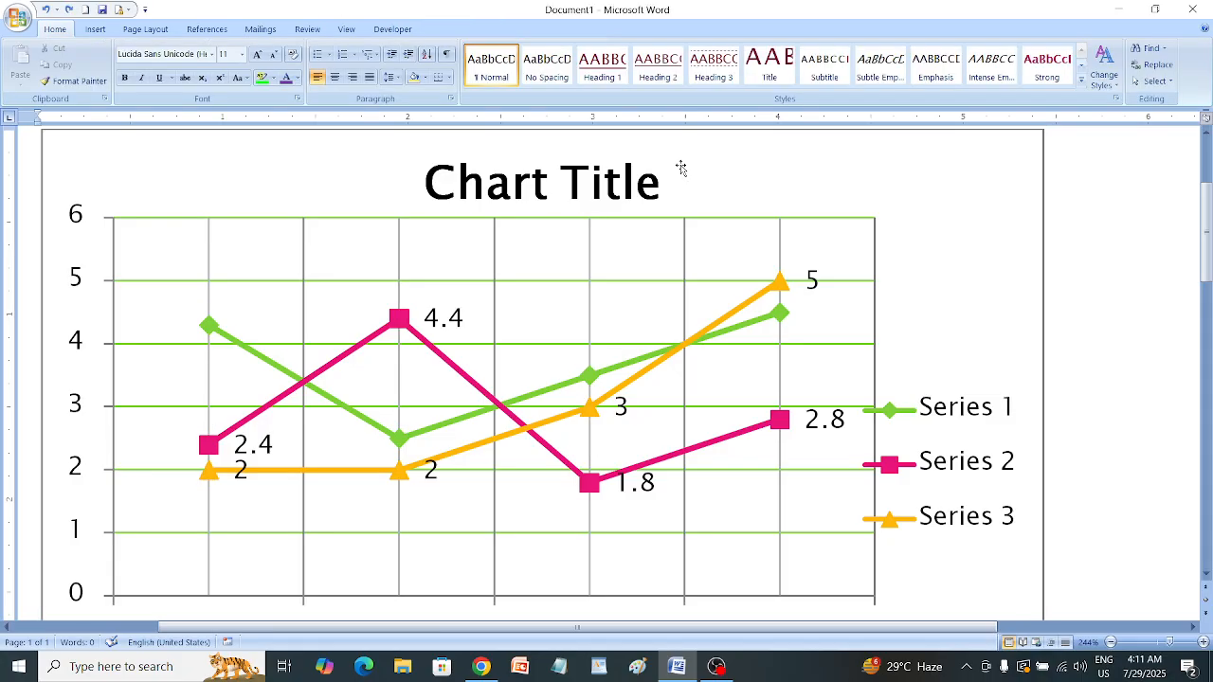
Reselect the chart, show error bars with standard error, and switch them to error bars with percentage
click(402, 564)
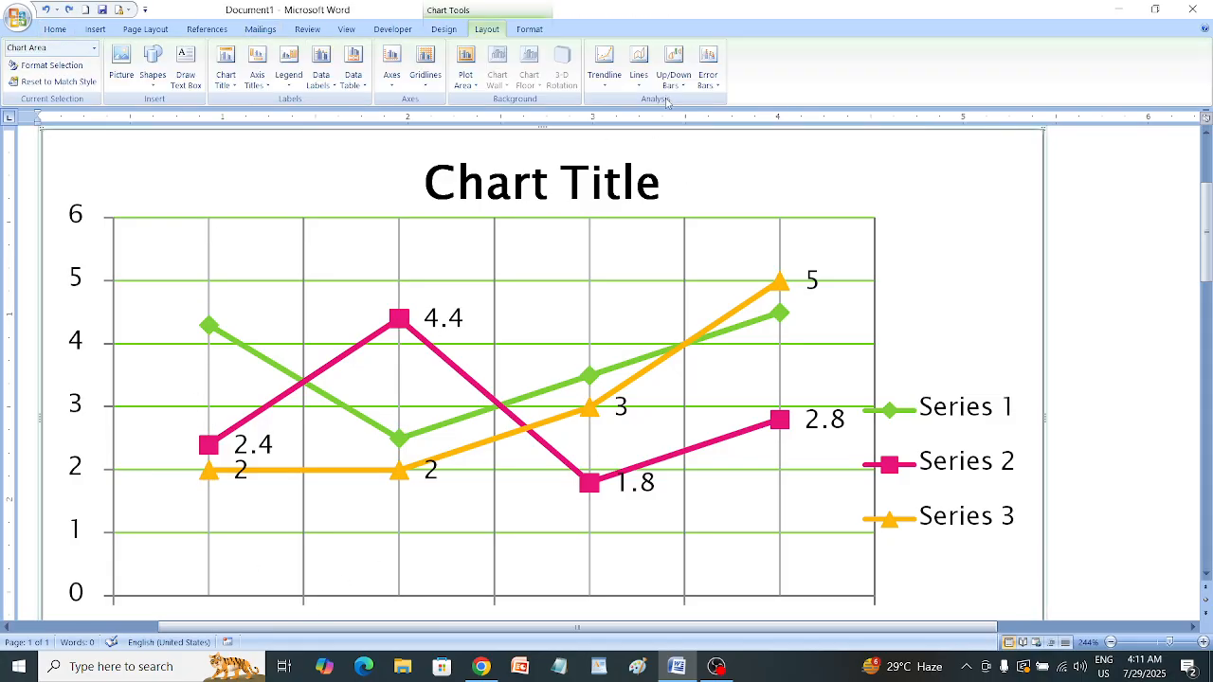
click(708, 68)
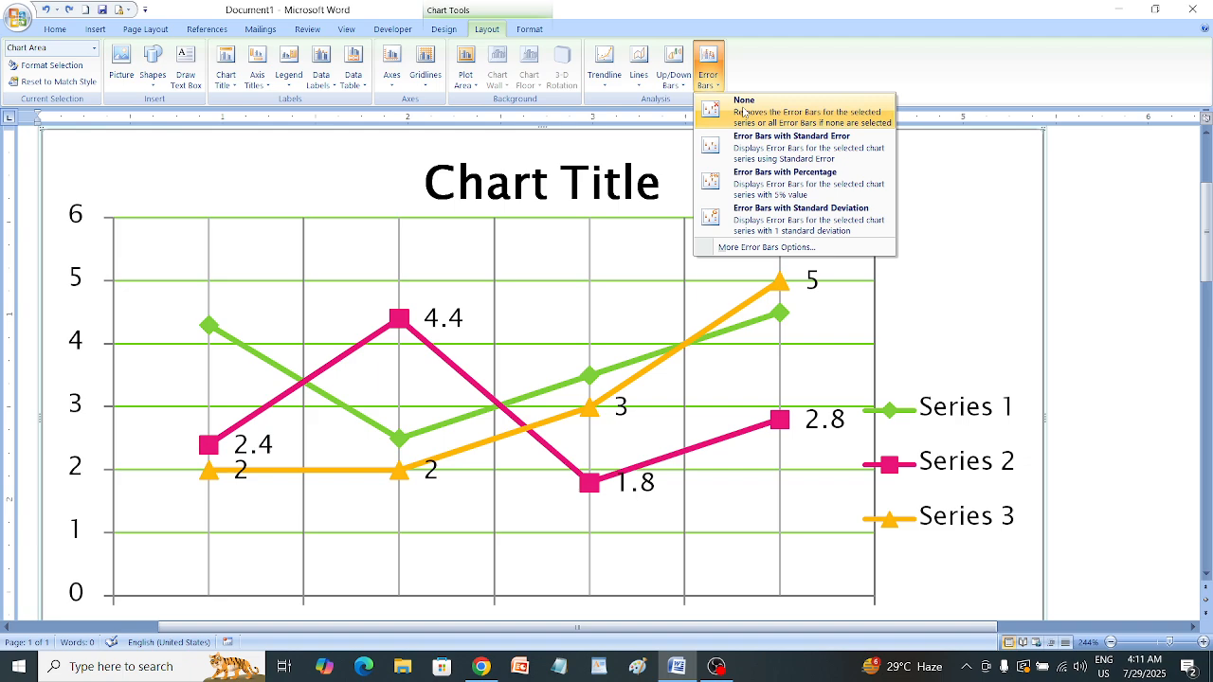
click(836, 158)
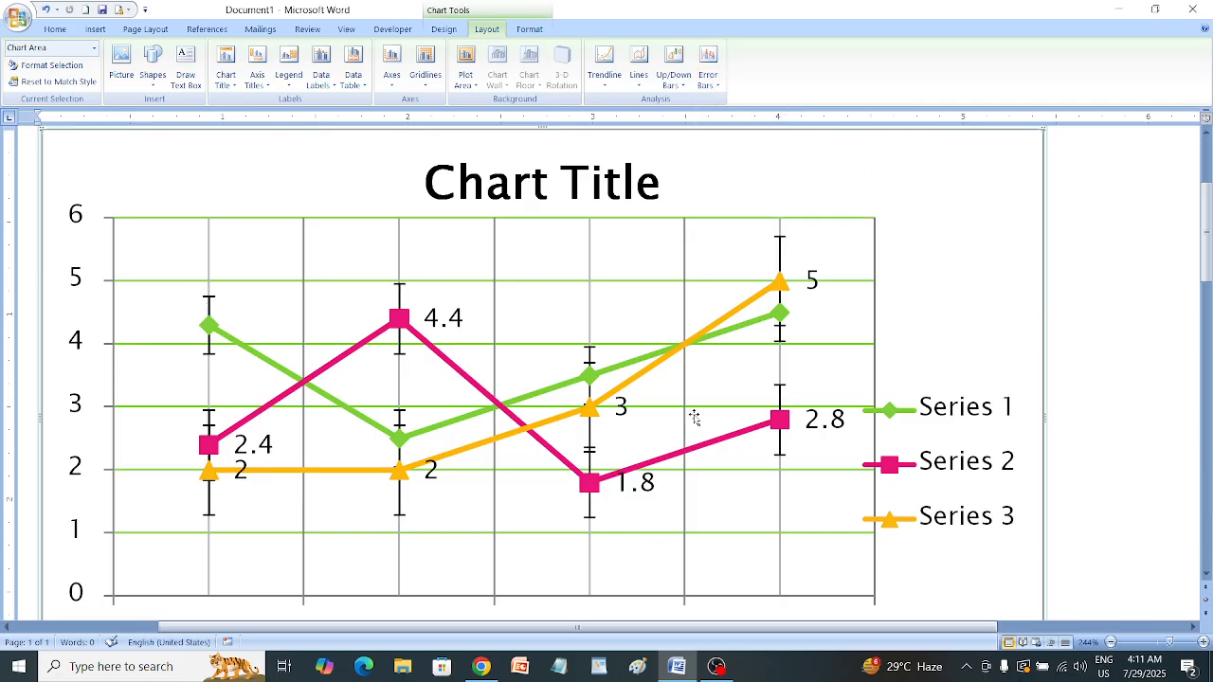
click(702, 86)
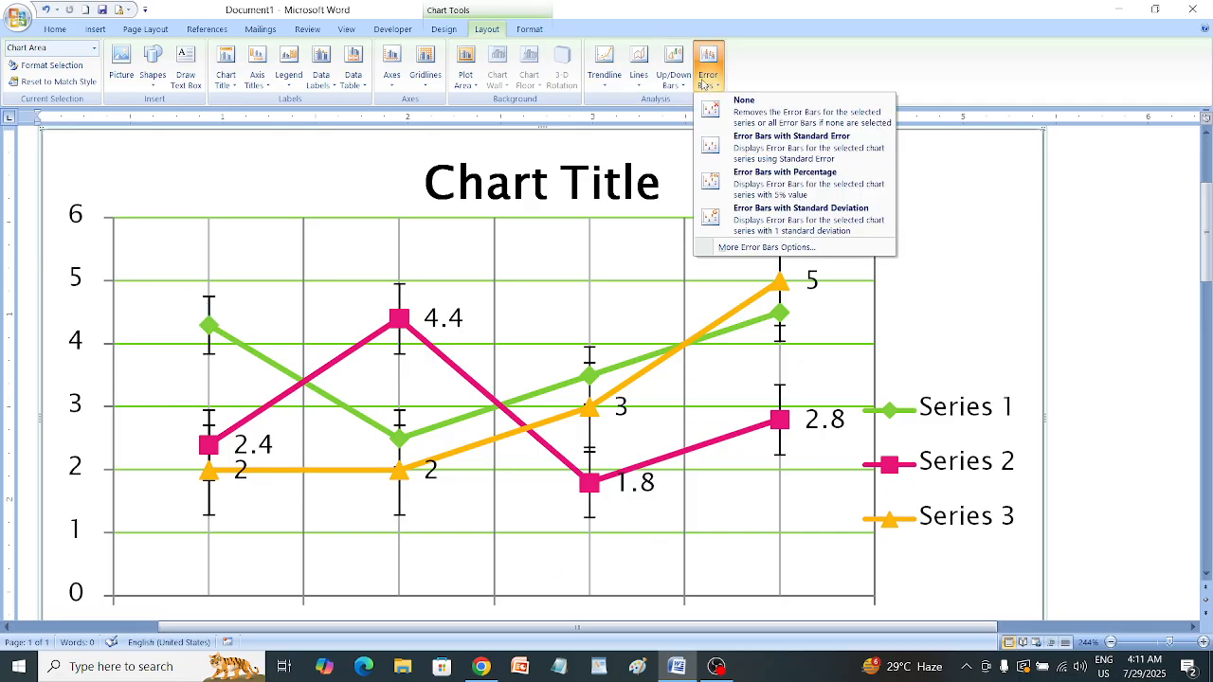
click(816, 180)
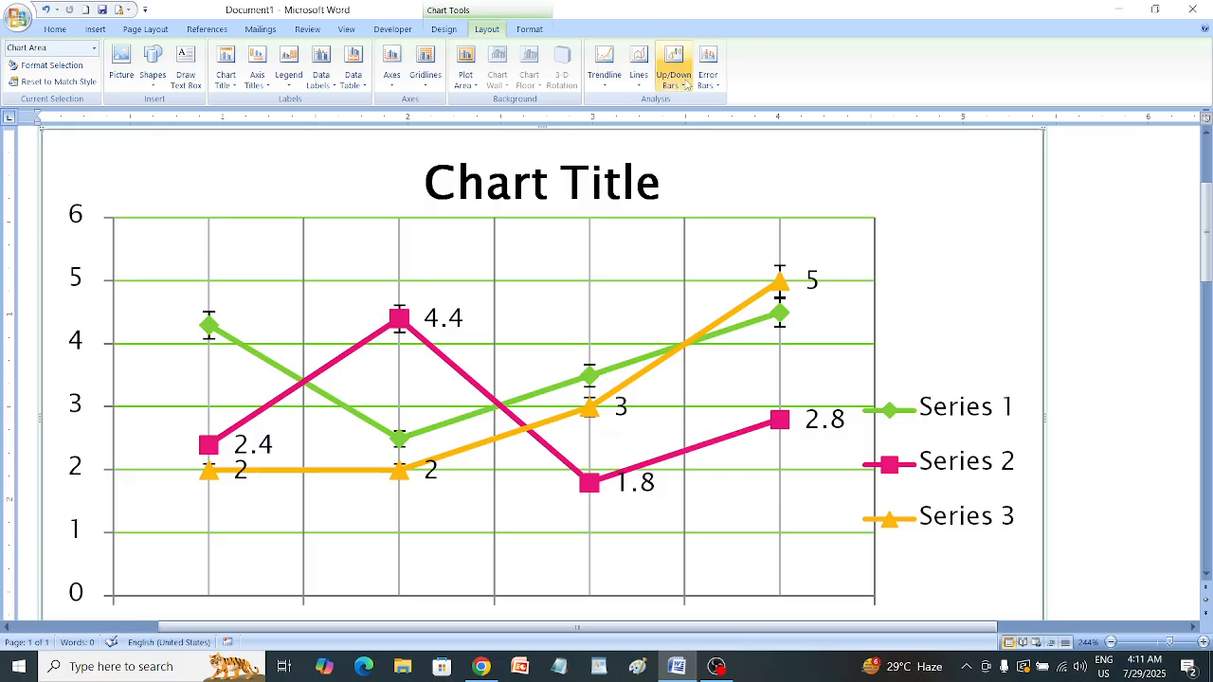
Change the error bars to standard deviation and remove all error bars from the chart
click(708, 66)
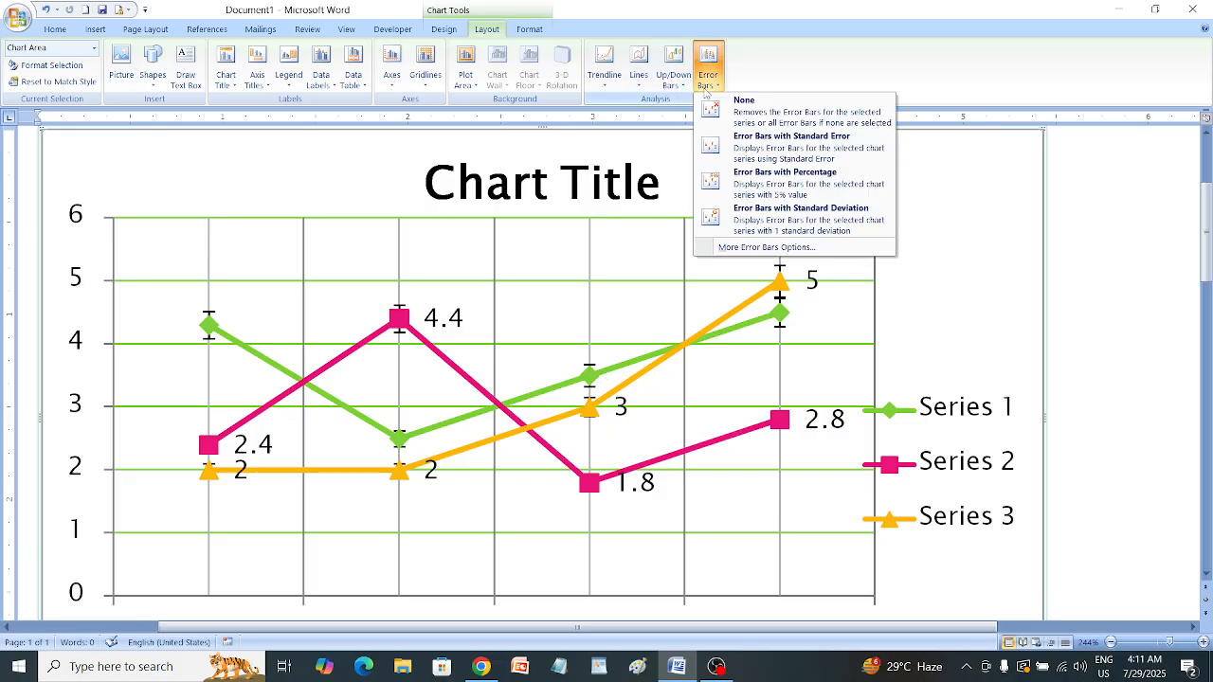
click(806, 220)
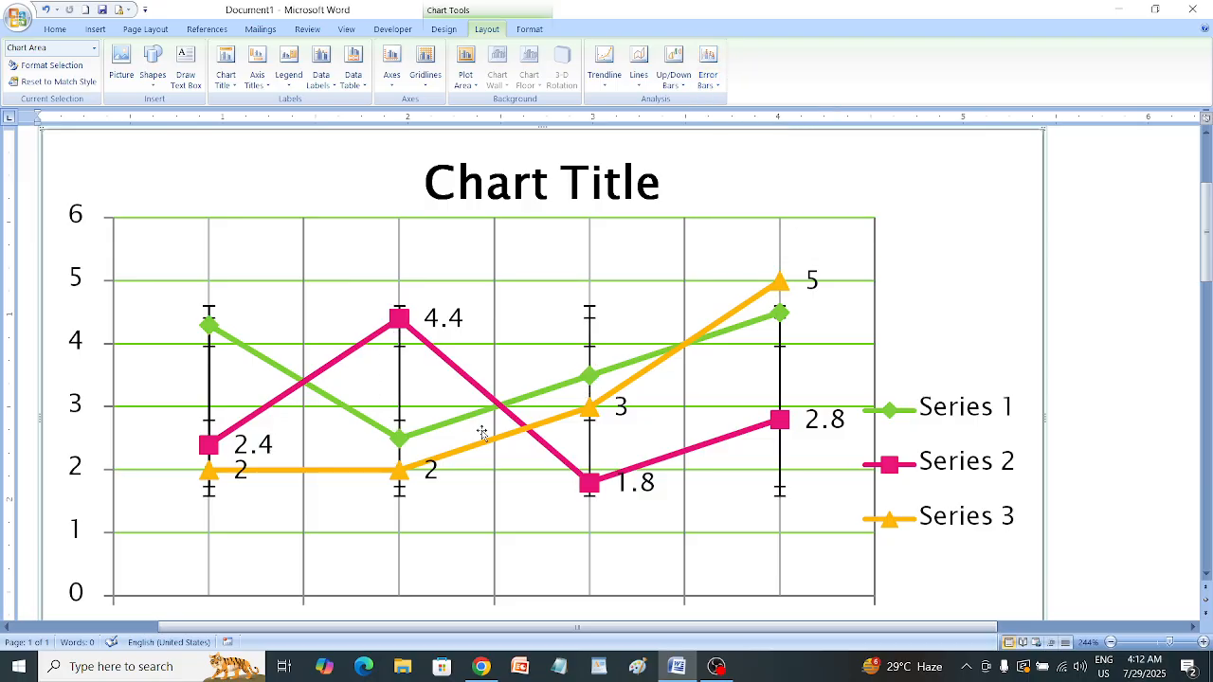
click(708, 65)
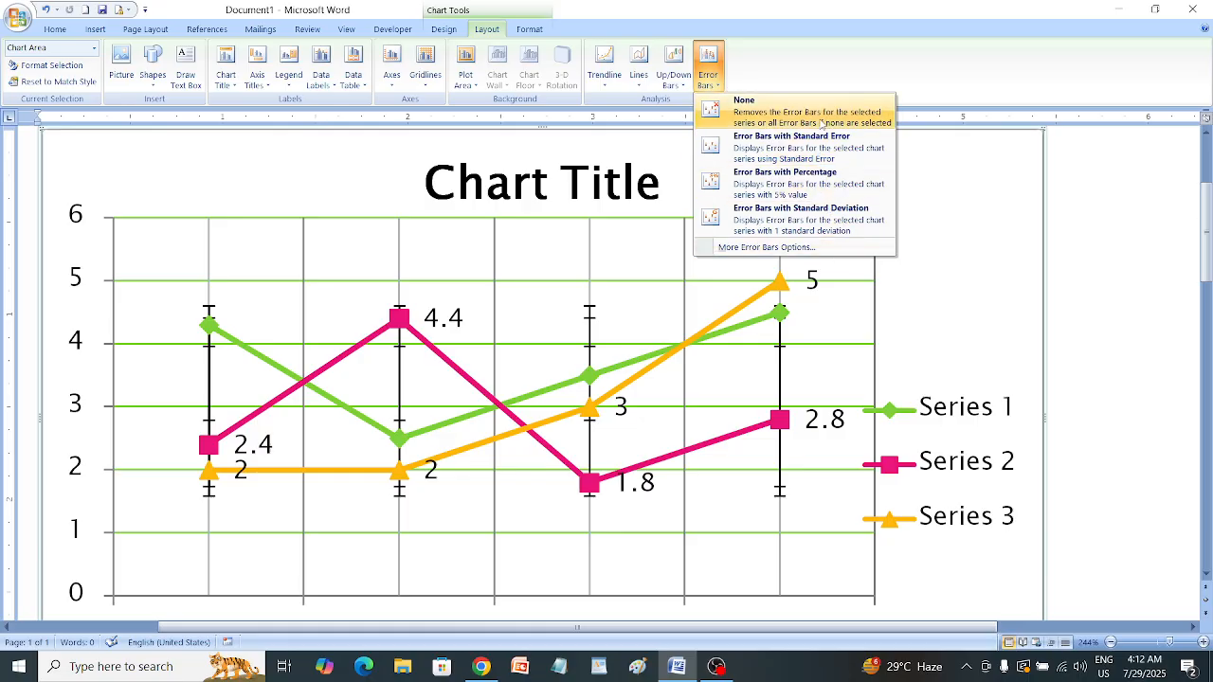
click(820, 120)
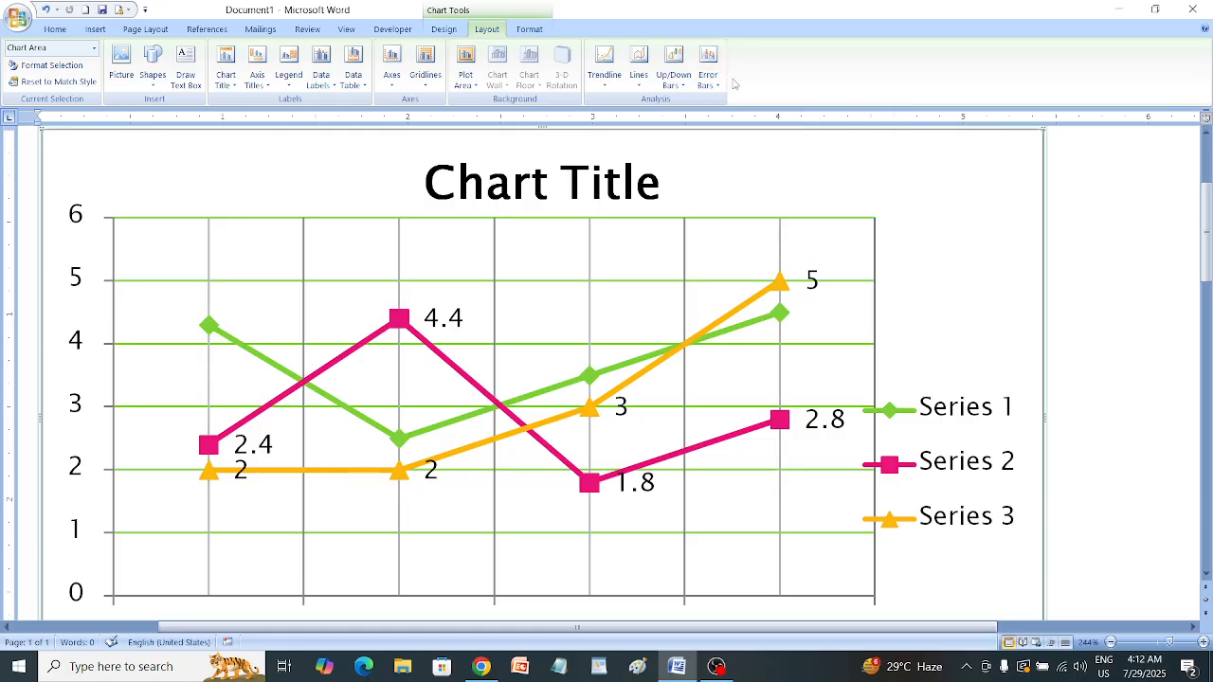
Add error bars based on Series 2 through the additional error bar options and close their formatting
click(711, 67)
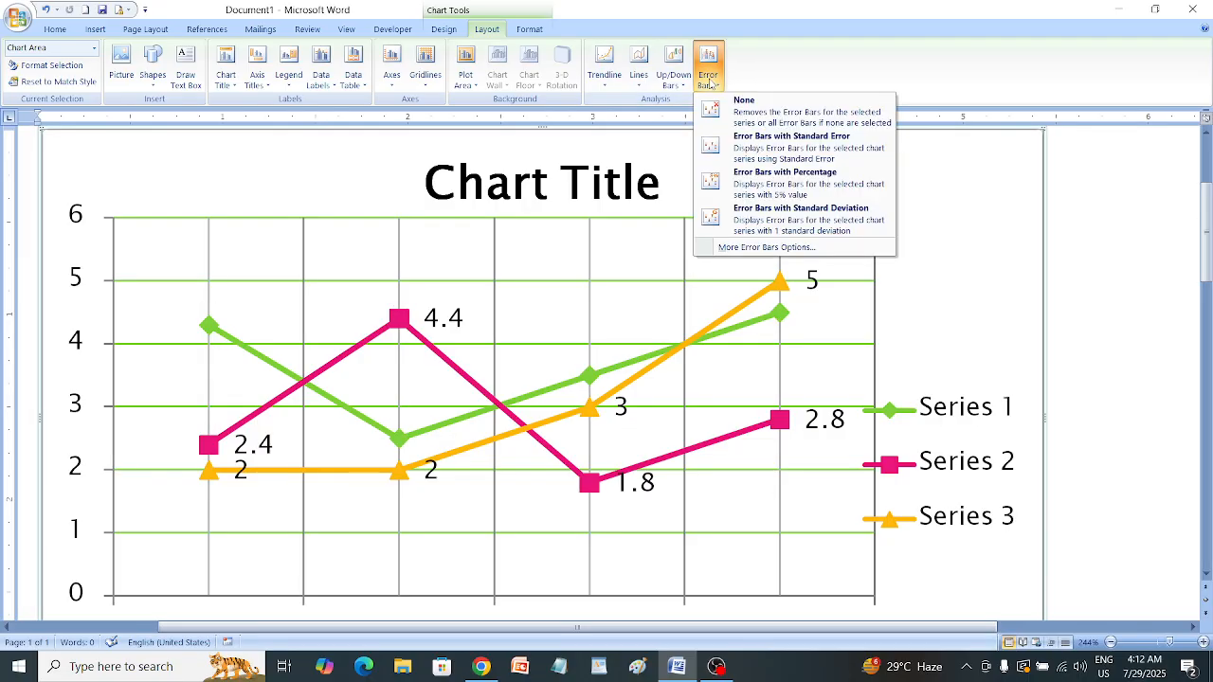
click(768, 247)
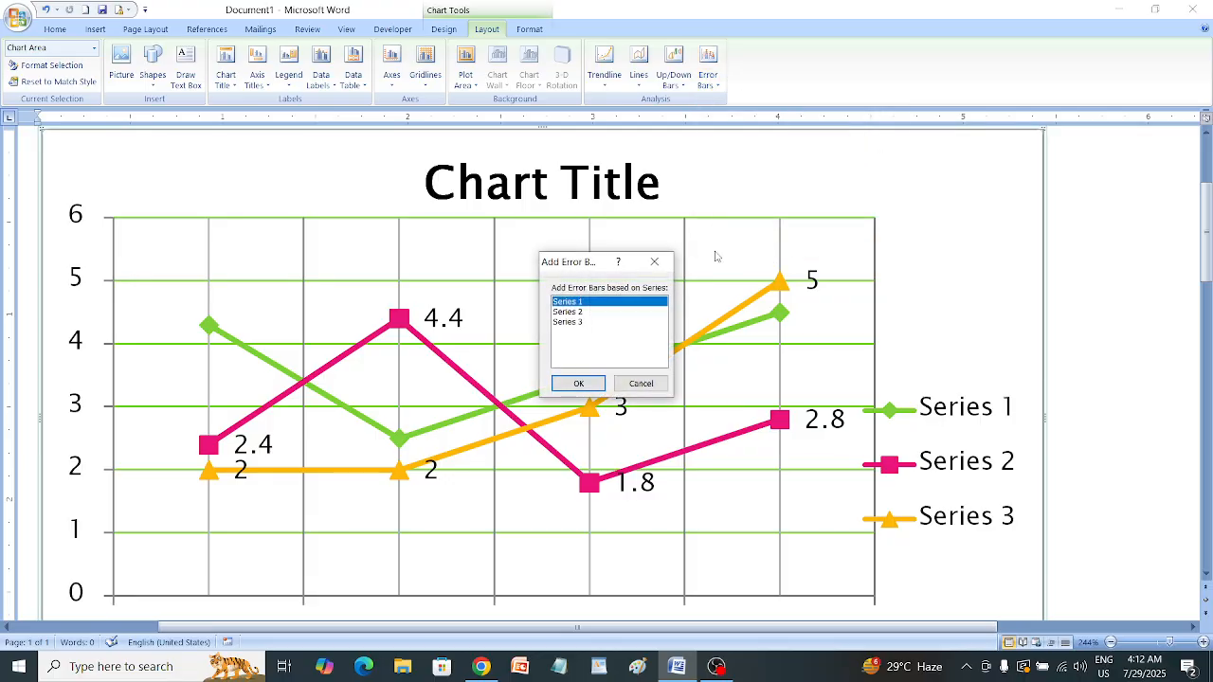
click(566, 312)
click(594, 381)
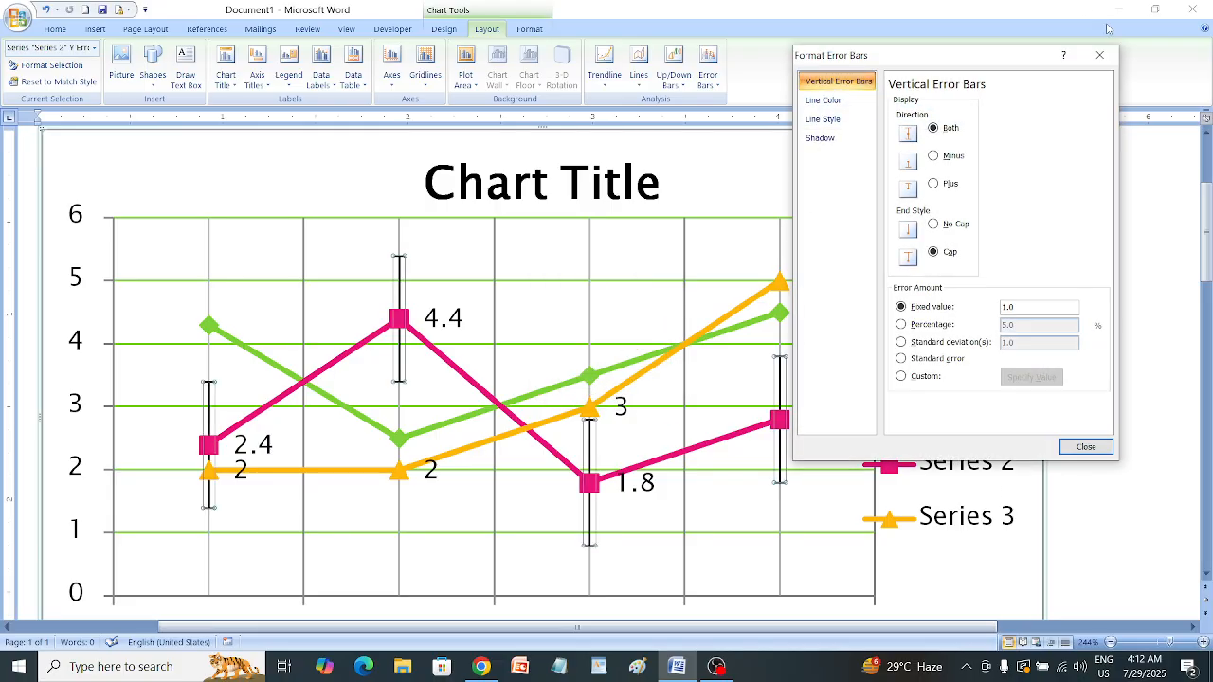
click(1100, 55)
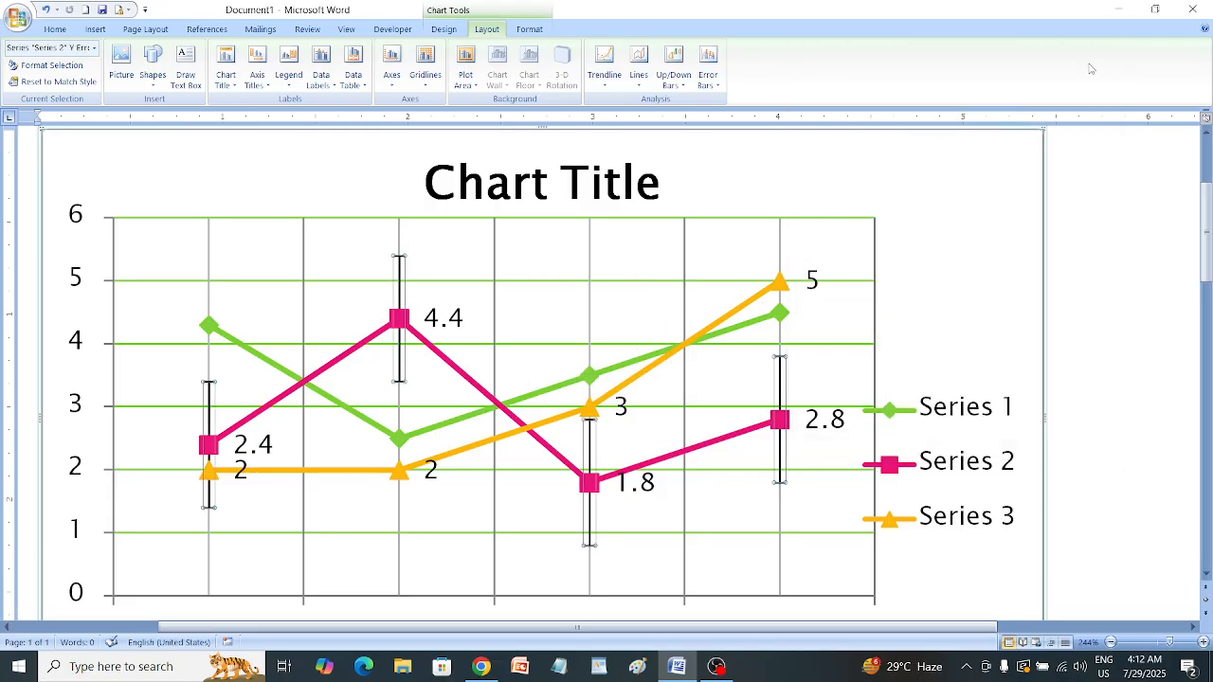
Zoom the page out to 99% and close the document without saving the changes
click(1156, 635)
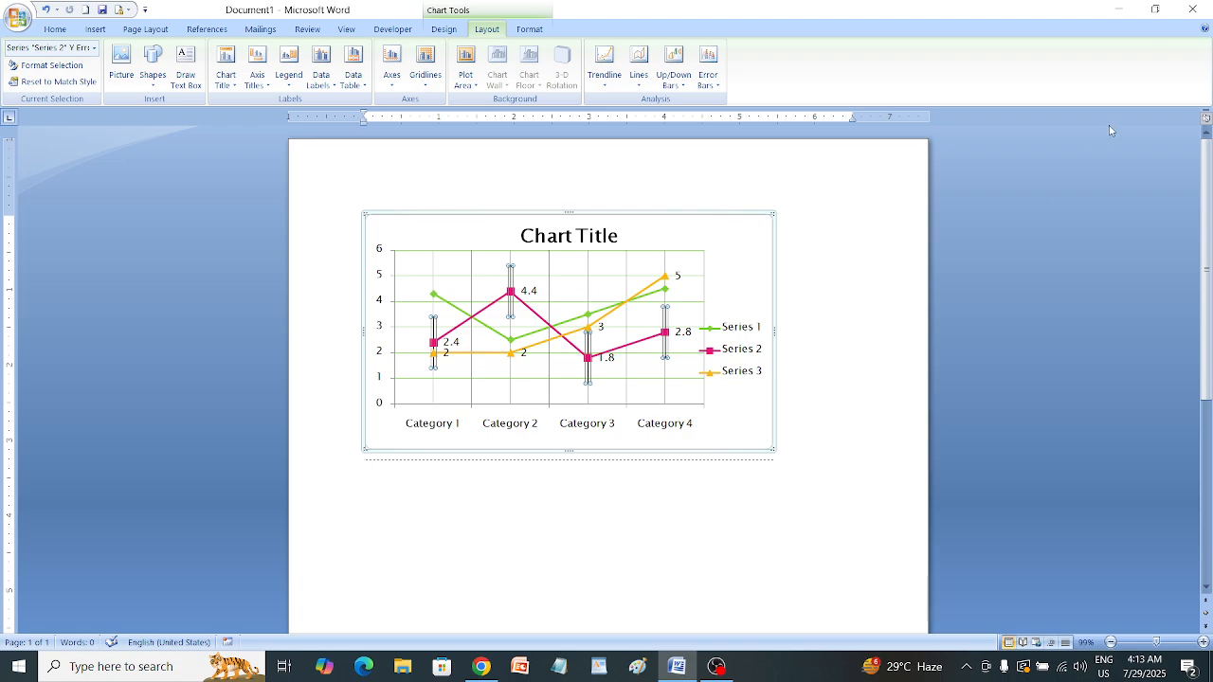
click(1192, 10)
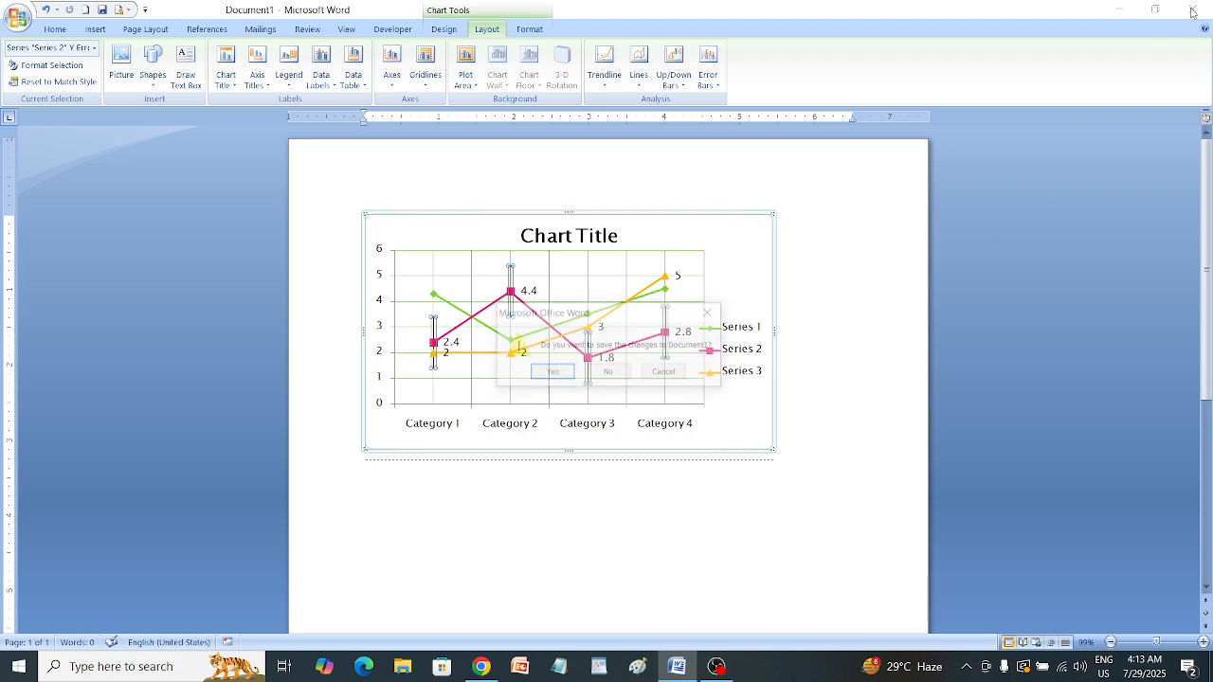
click(620, 369)
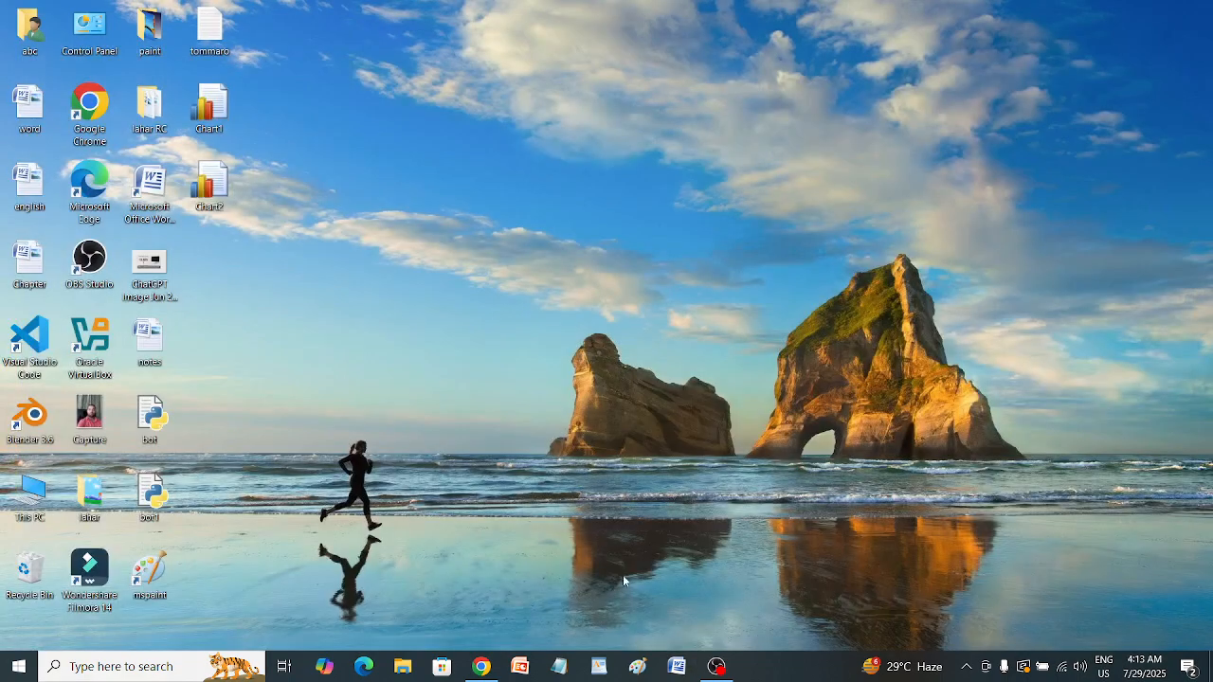